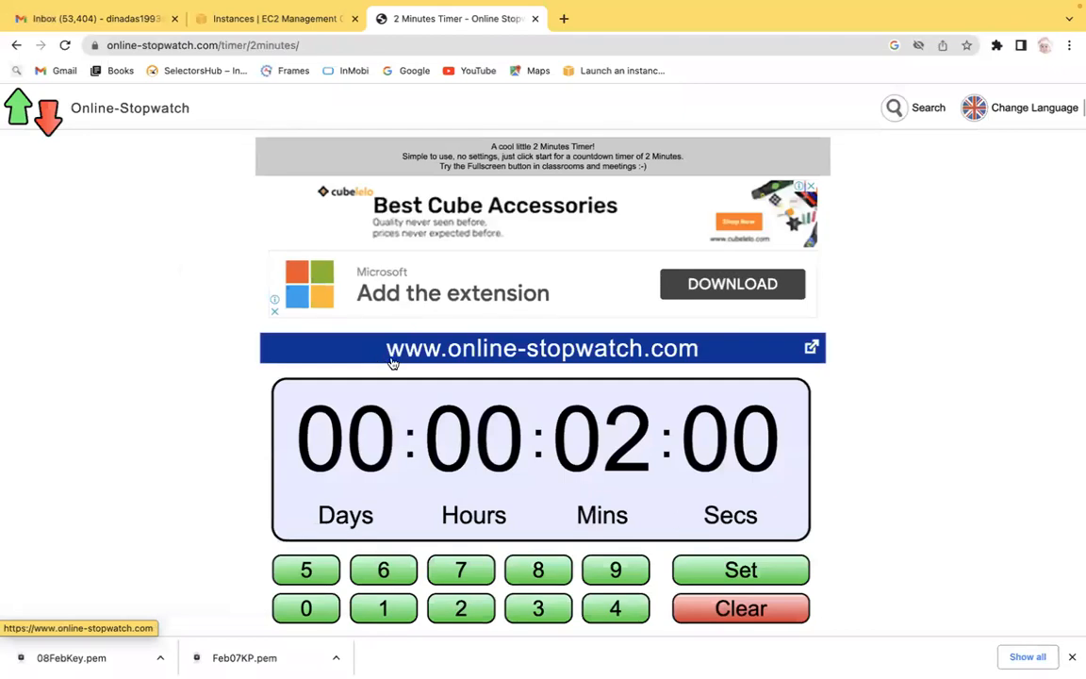
Start the 2-minute countdown timer.
left_click(745, 571)
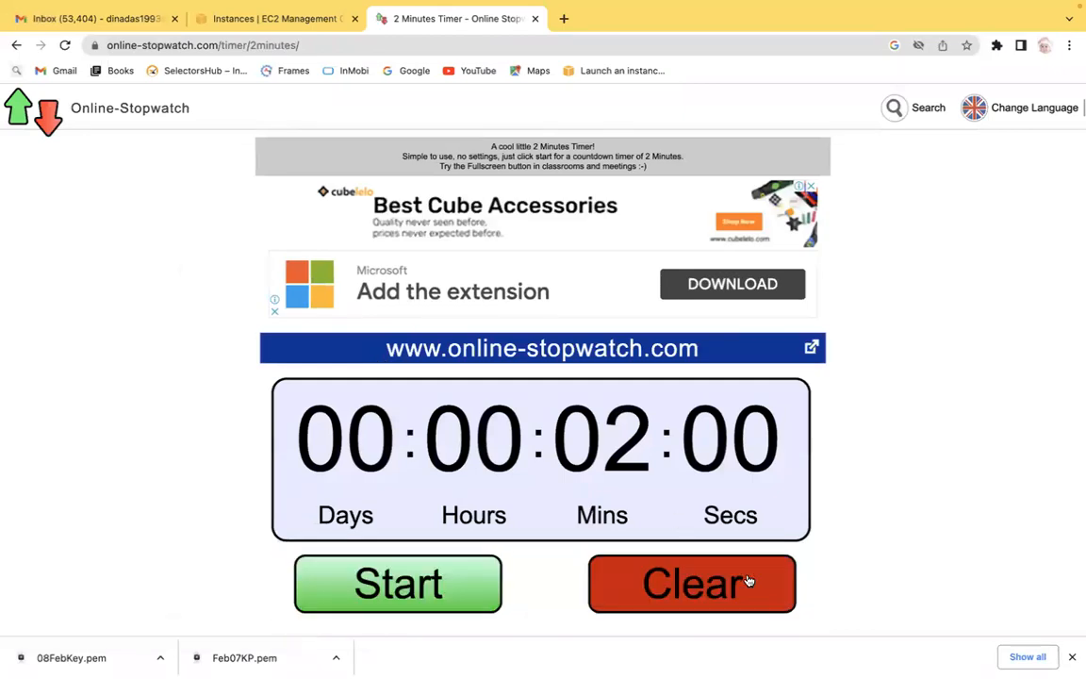
left_click(461, 591)
mouse_move(795, 19)
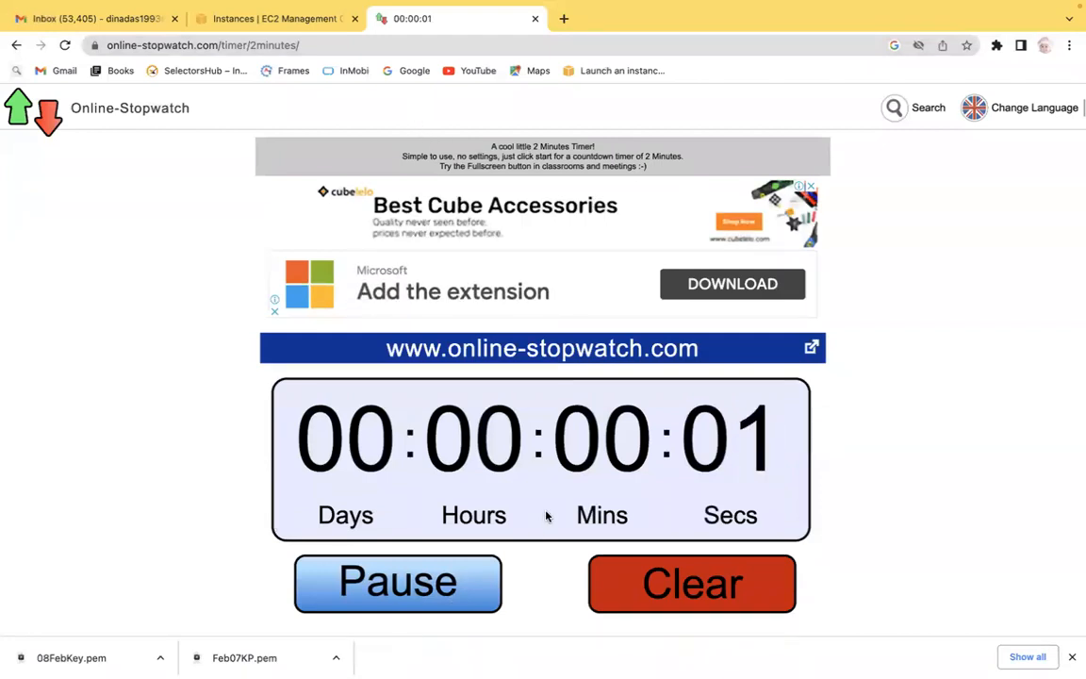
Clear the finished timer and switch to the EC2 Instances tab.
left_click(698, 592)
left_click(534, 18)
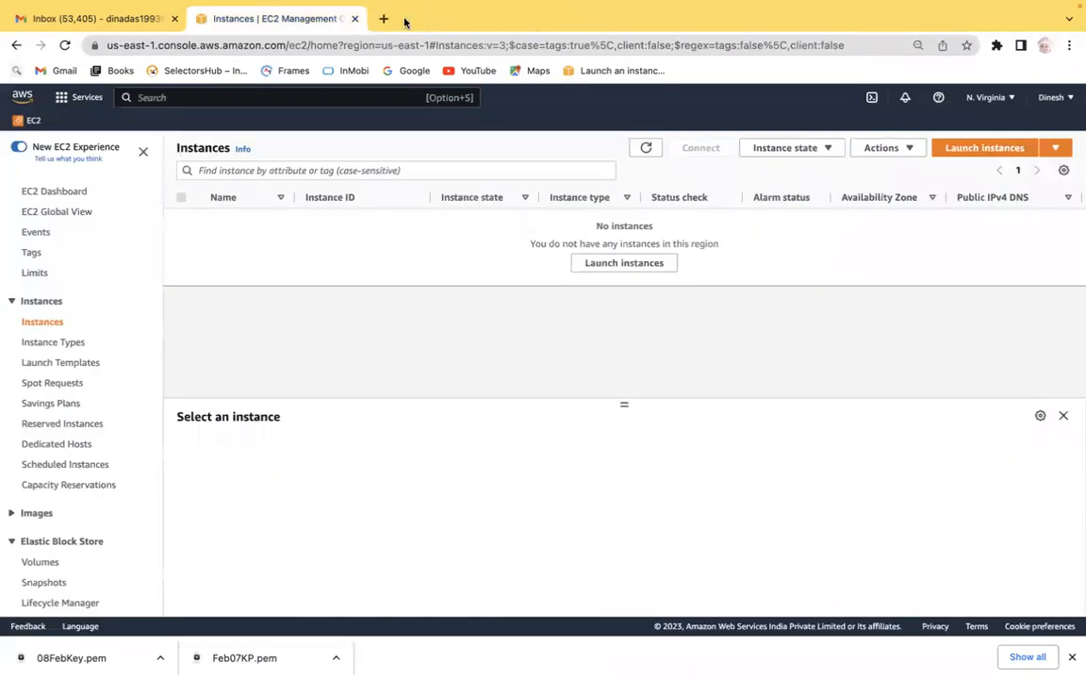
mouse_move(589, 4)
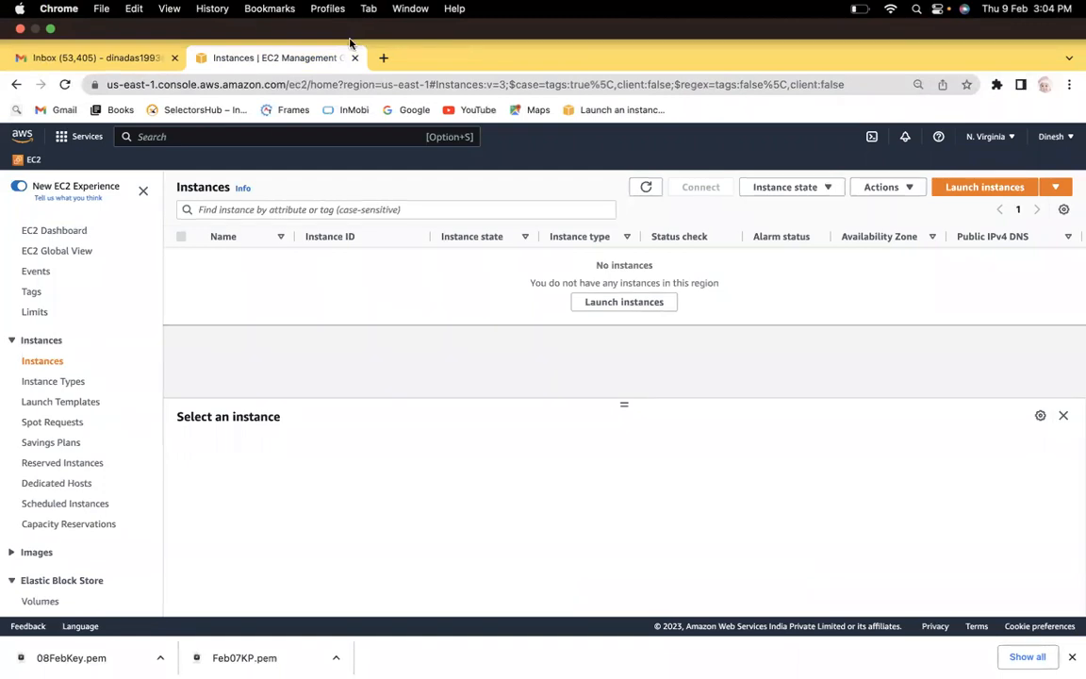
Open miro.com in a new tab and open the 'February 06 - 3 PM - AWS & DEVOPS' board.
left_click(382, 57)
type("miro.com")
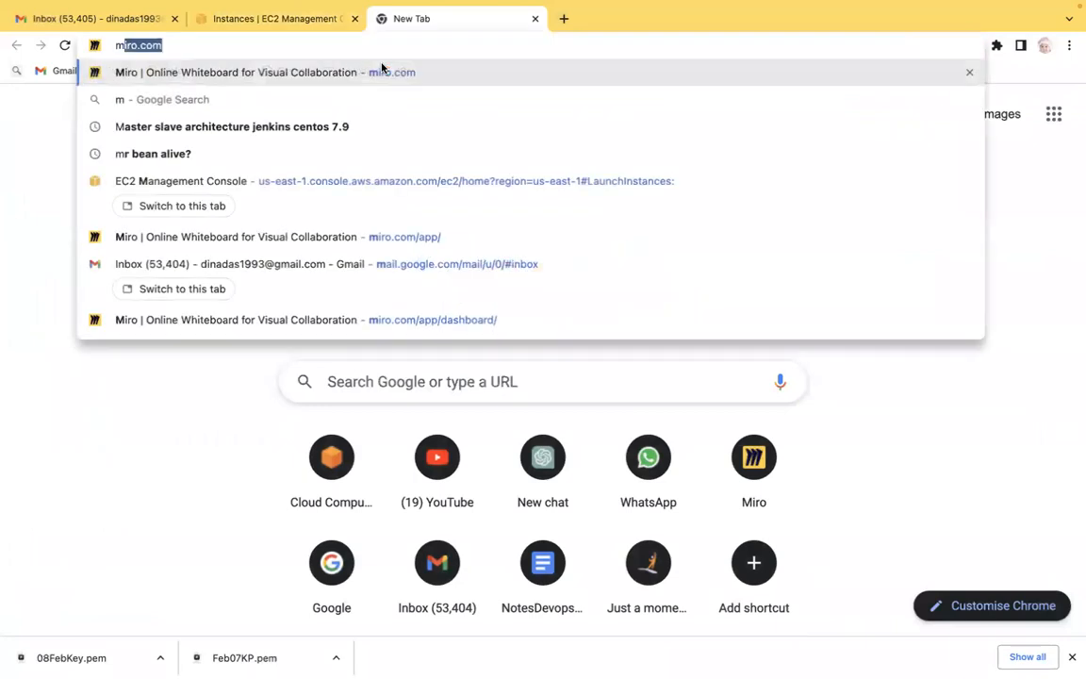
key("Return")
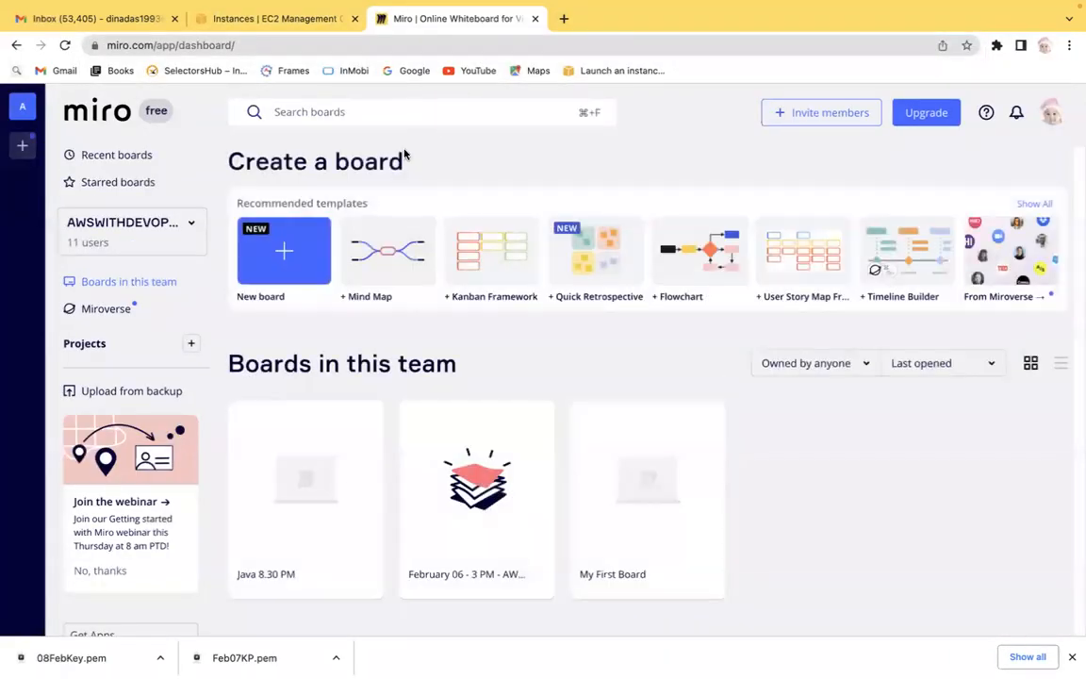
left_click(459, 505)
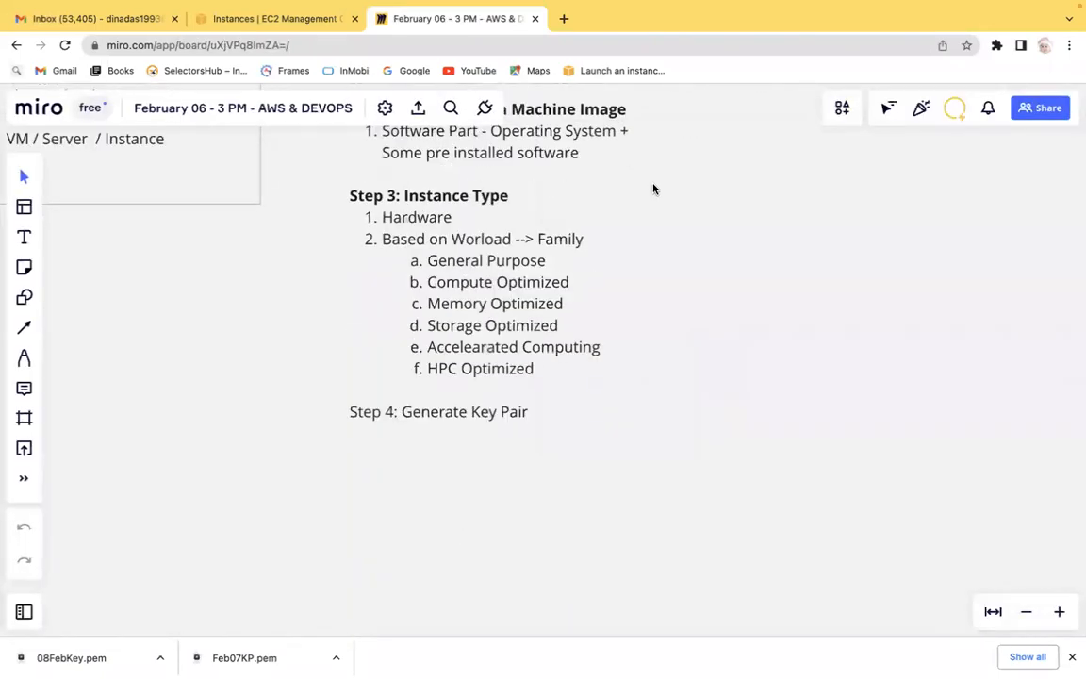
Review the EC2 instance creation notes on the board.
scroll(653, 198, "up", 2)
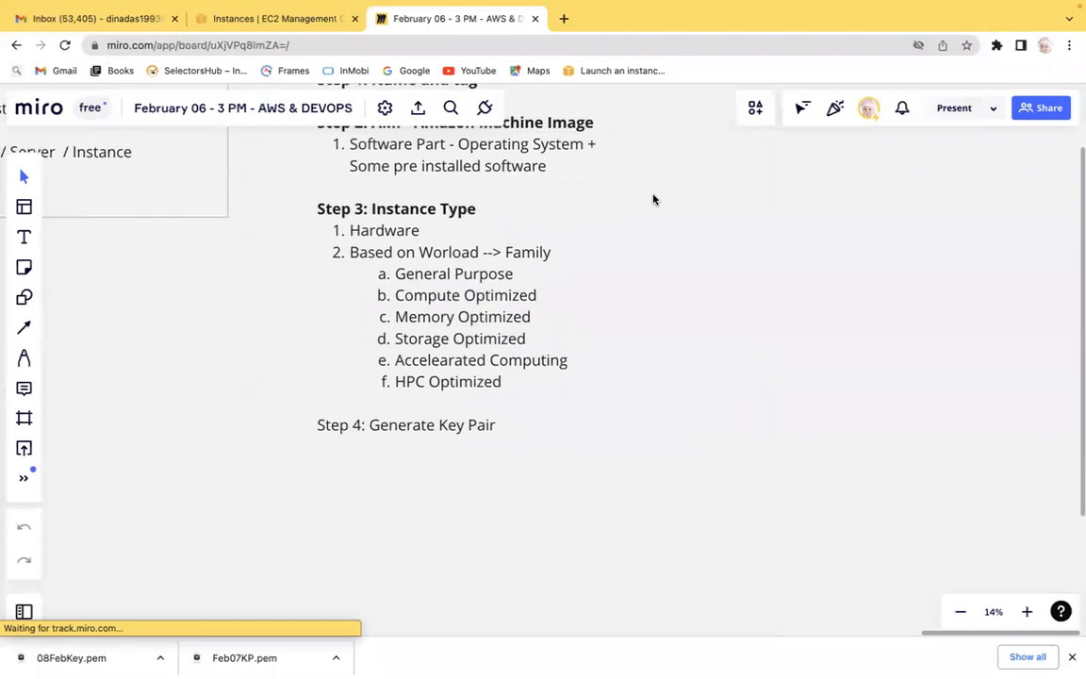
scroll(653, 199, "down", 1)
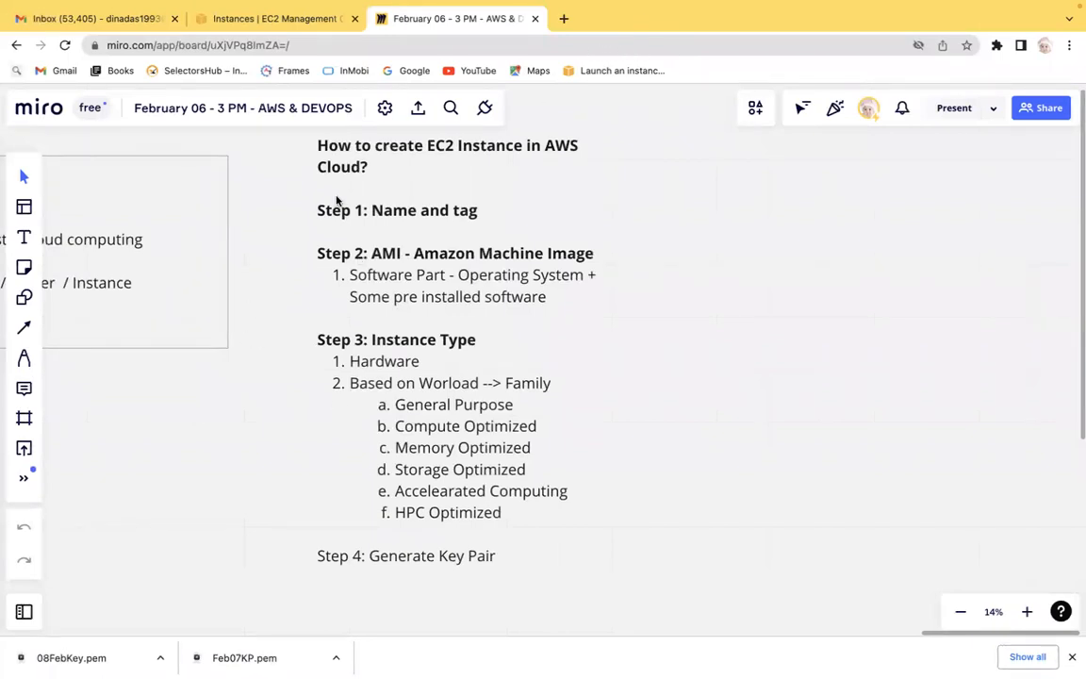
left_click(262, 18)
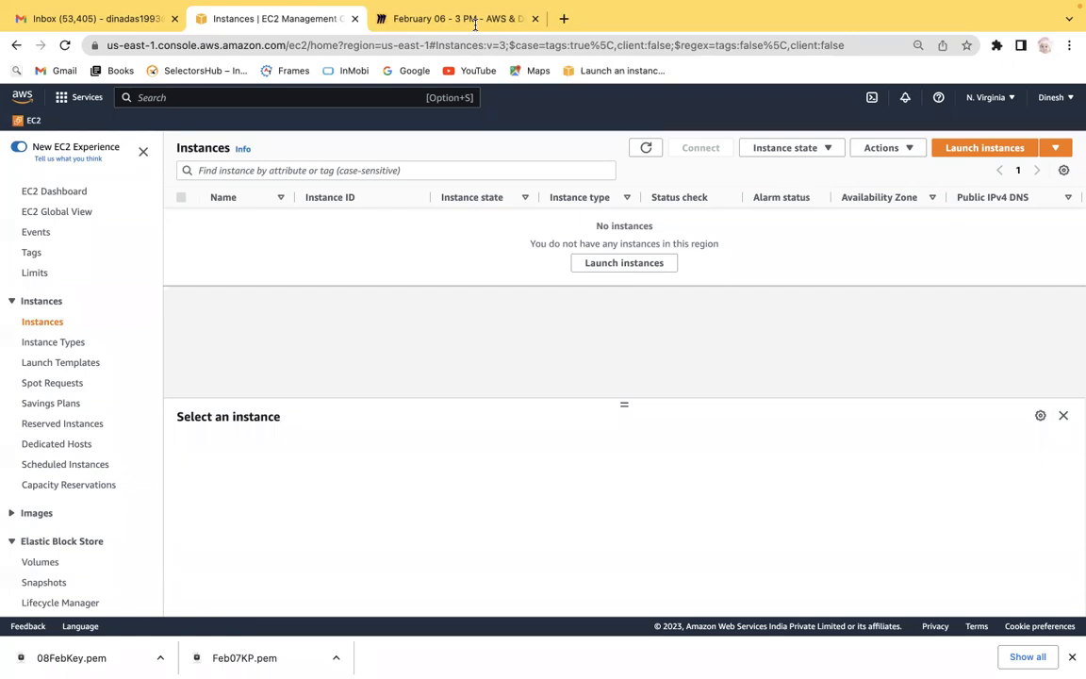
mouse_move(647, 4)
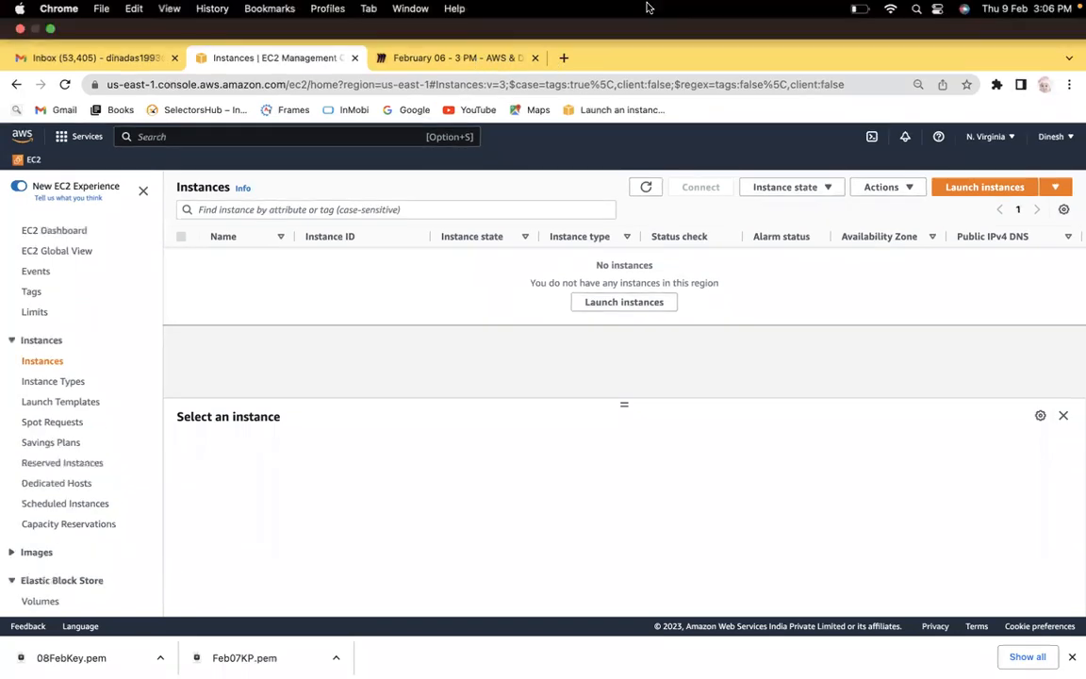
left_click(459, 56)
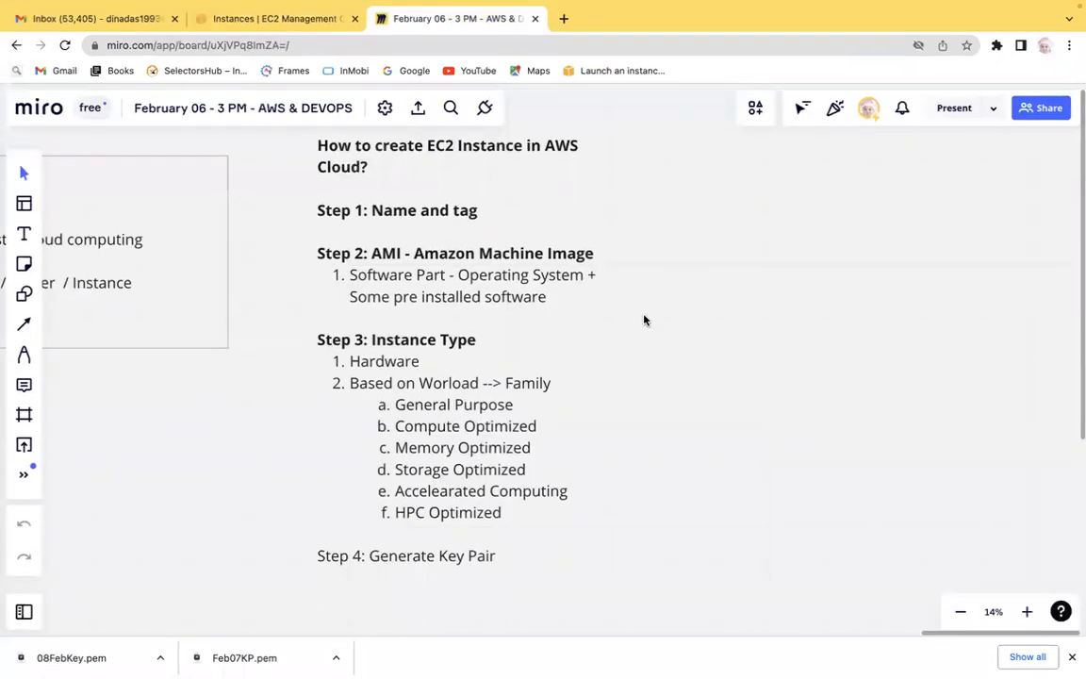
Add a text box in empty board space and set its font size to 144.
scroll(649, 295, "right", 5)
scroll(648, 295, "up", 3)
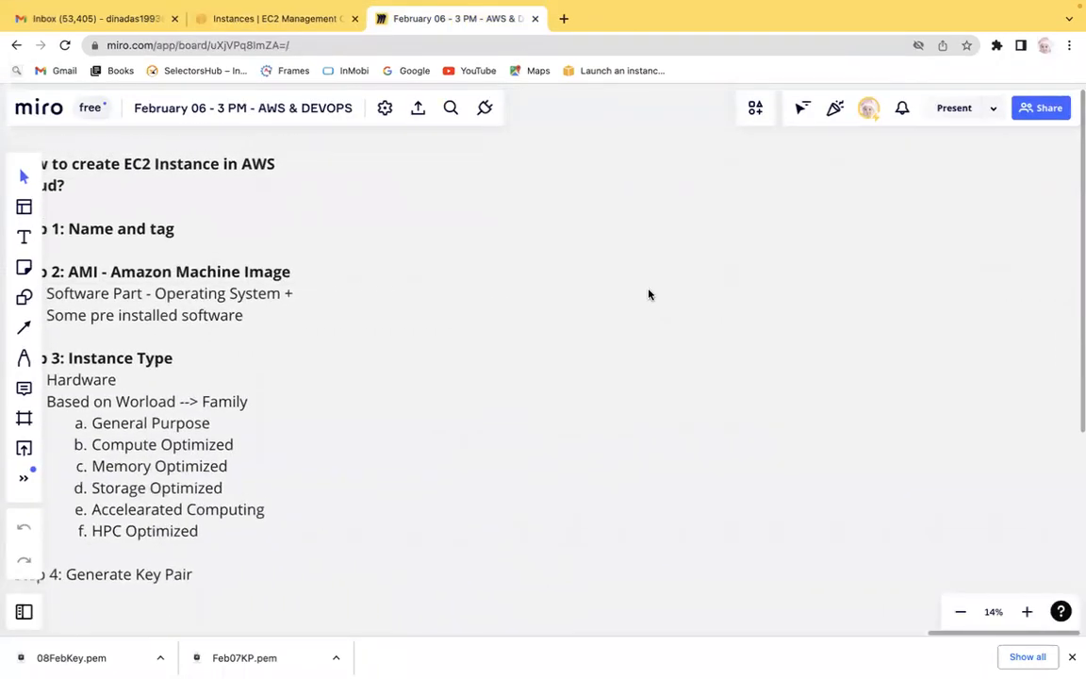
scroll(648, 295, "right", 3)
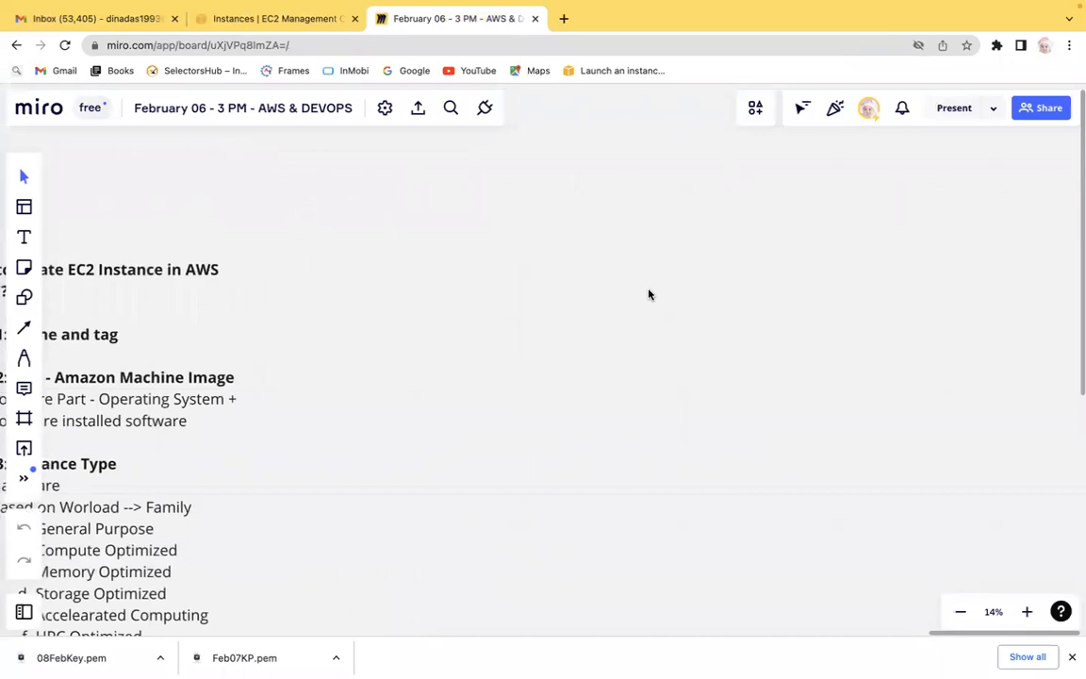
scroll(648, 295, "right", 2)
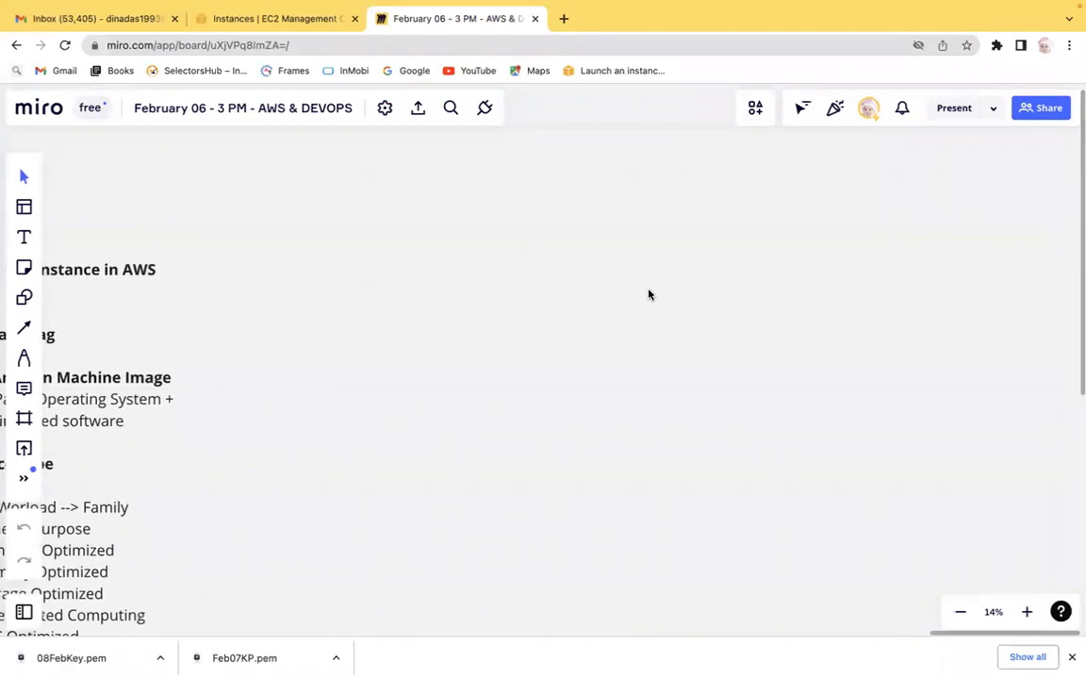
left_click(22, 237)
left_click(376, 190)
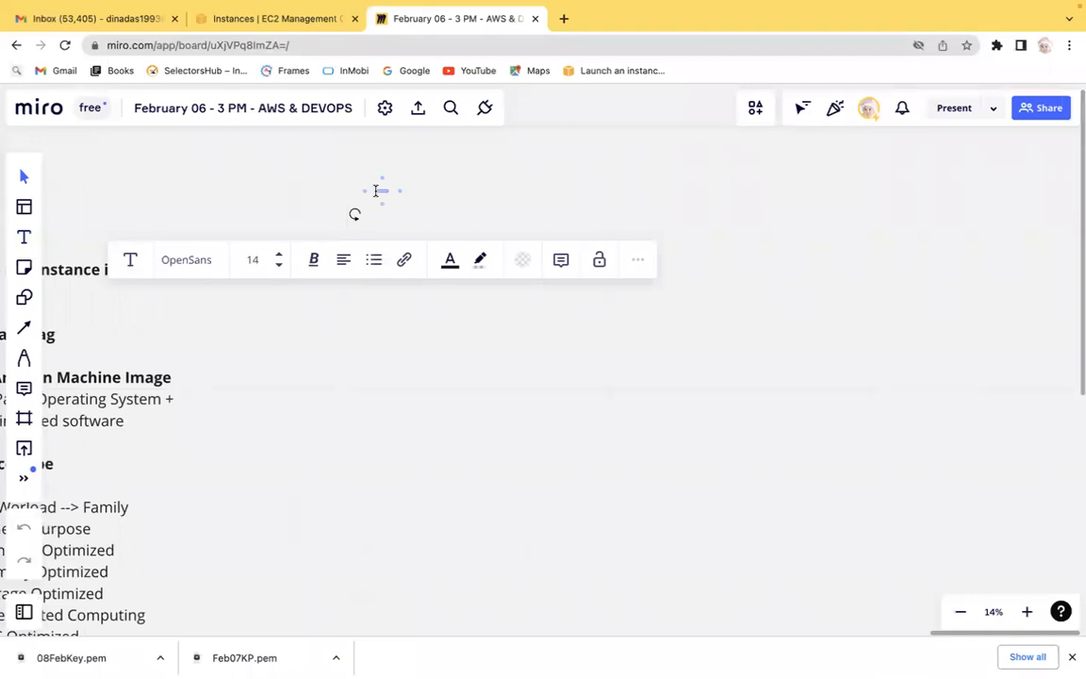
left_click(280, 254)
left_click(280, 254)
left_click(280, 255)
left_click(280, 255)
left_click(280, 254)
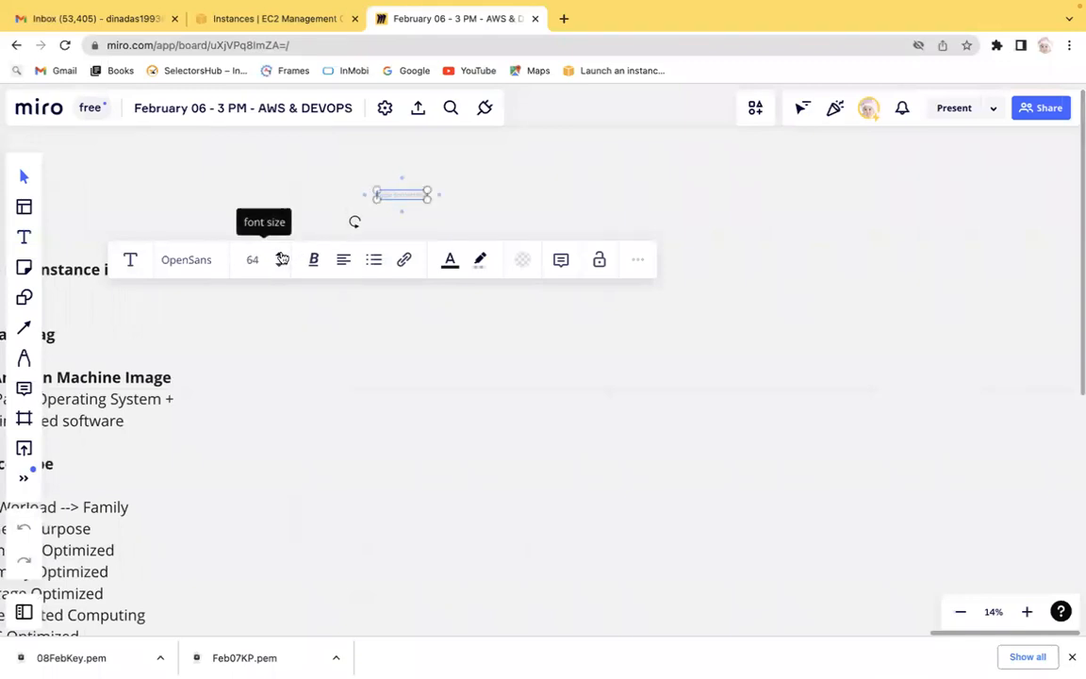
left_click(279, 254)
left_click(279, 254)
left_click(279, 253)
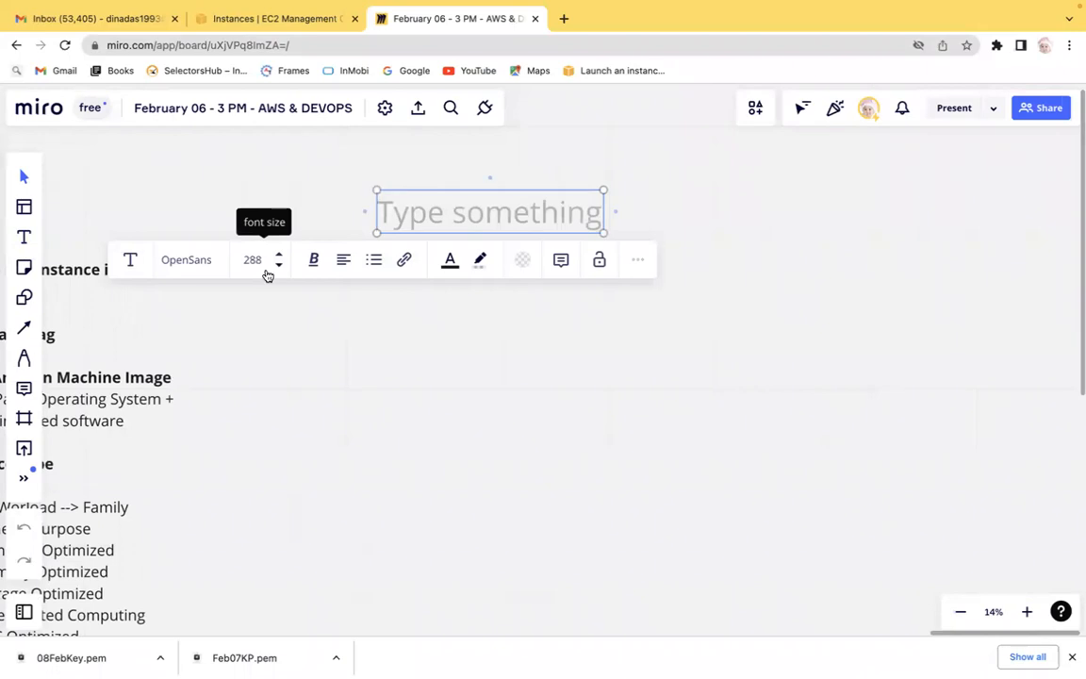
left_click(278, 265)
Type 'Create an EC2:-' in the text box, widen it and start a new line.
type("Create")
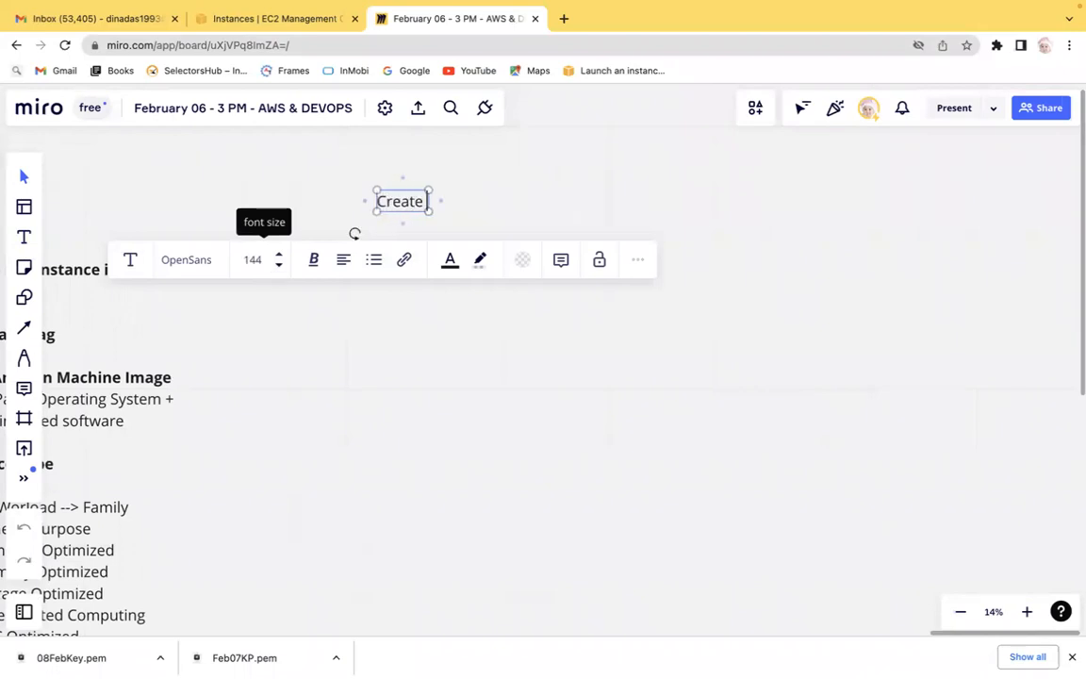
type(" an EC")
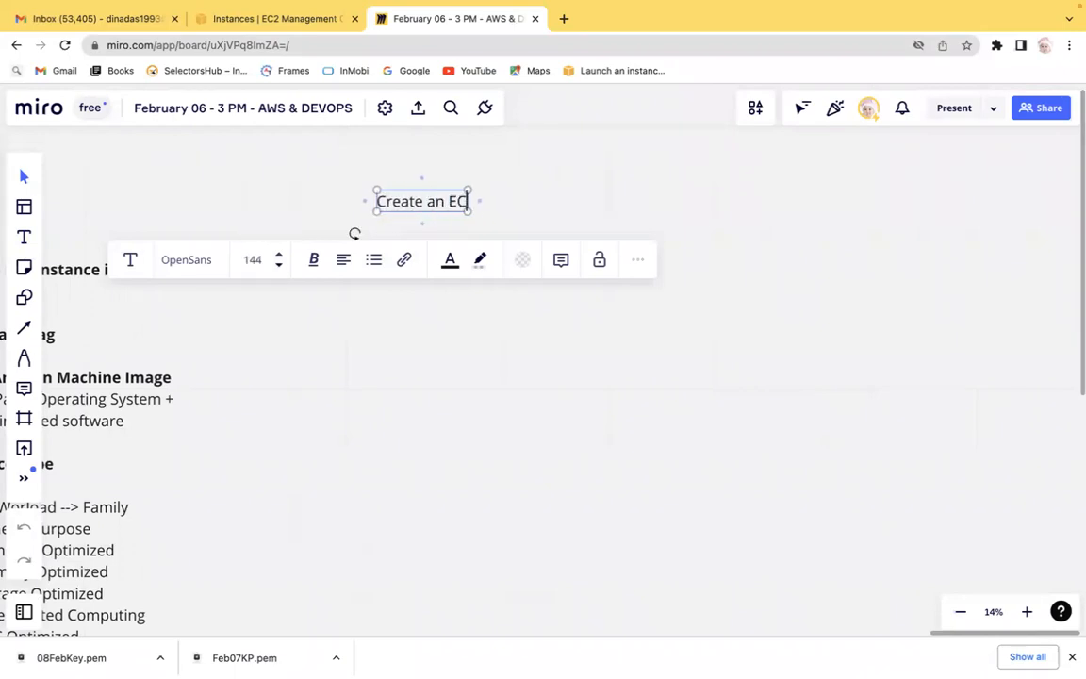
type("2:-")
key("Return")
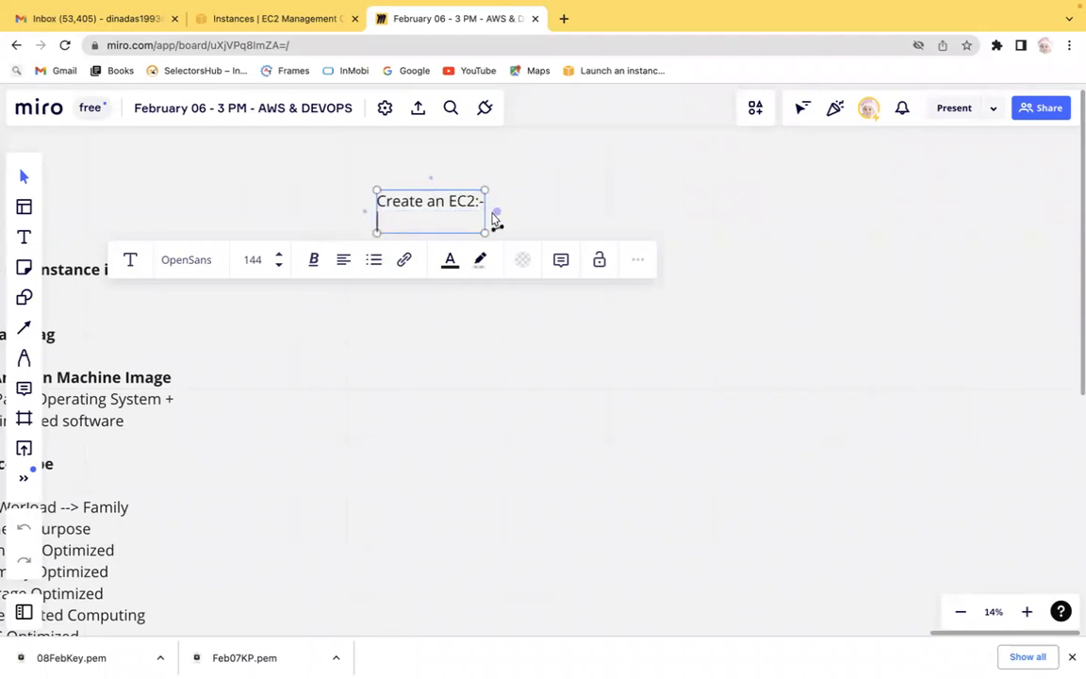
left_click_drag(487, 213, 800, 188)
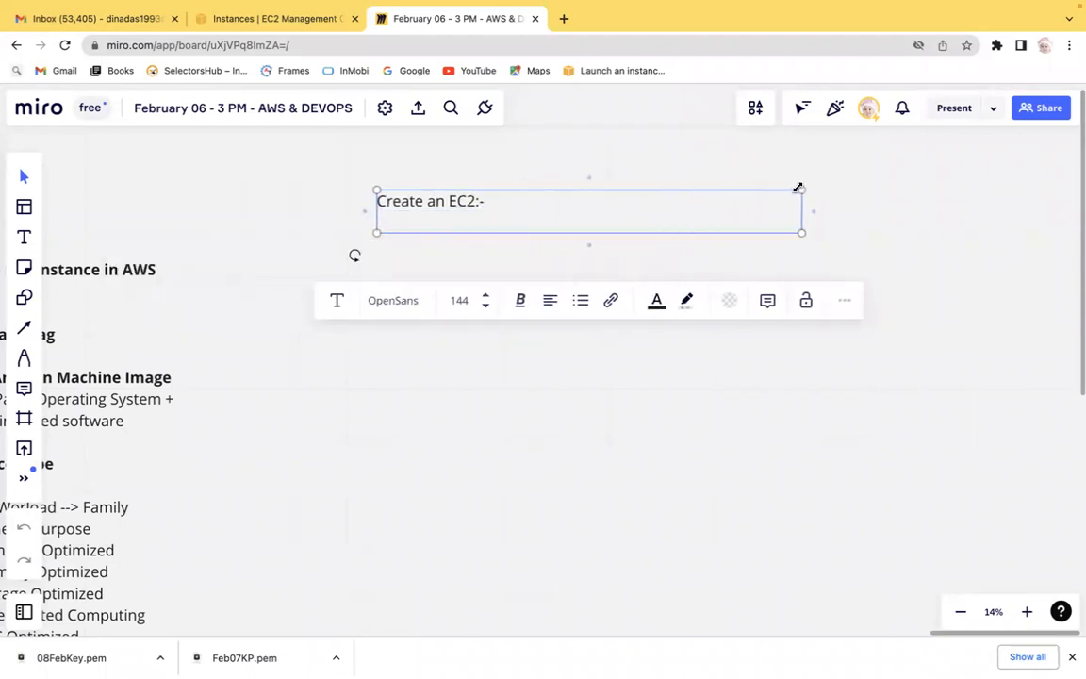
key("Return")
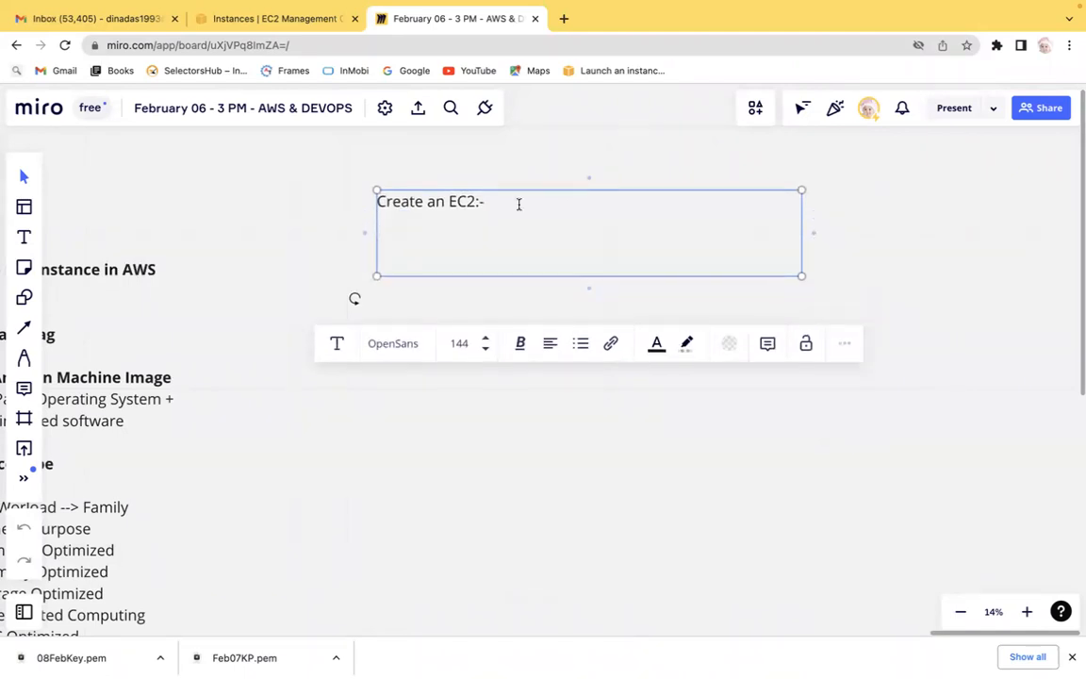
Open the Launch an instance page from the EC2 Instances list and enlarge the page.
left_click(243, 56)
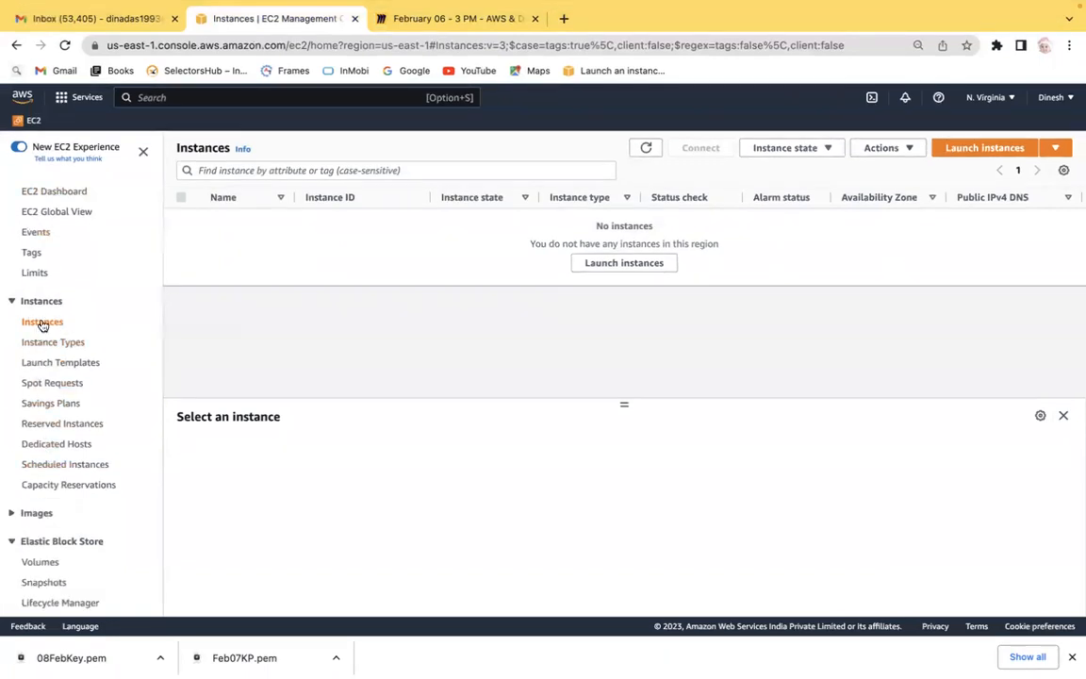
left_click(42, 323)
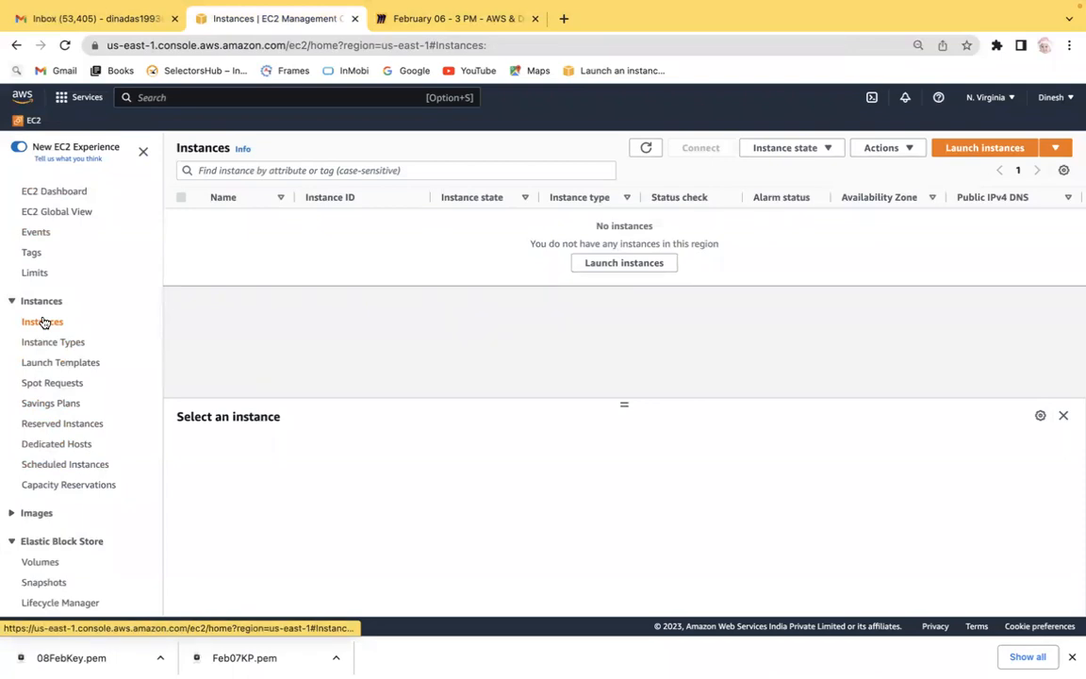
left_click(985, 148)
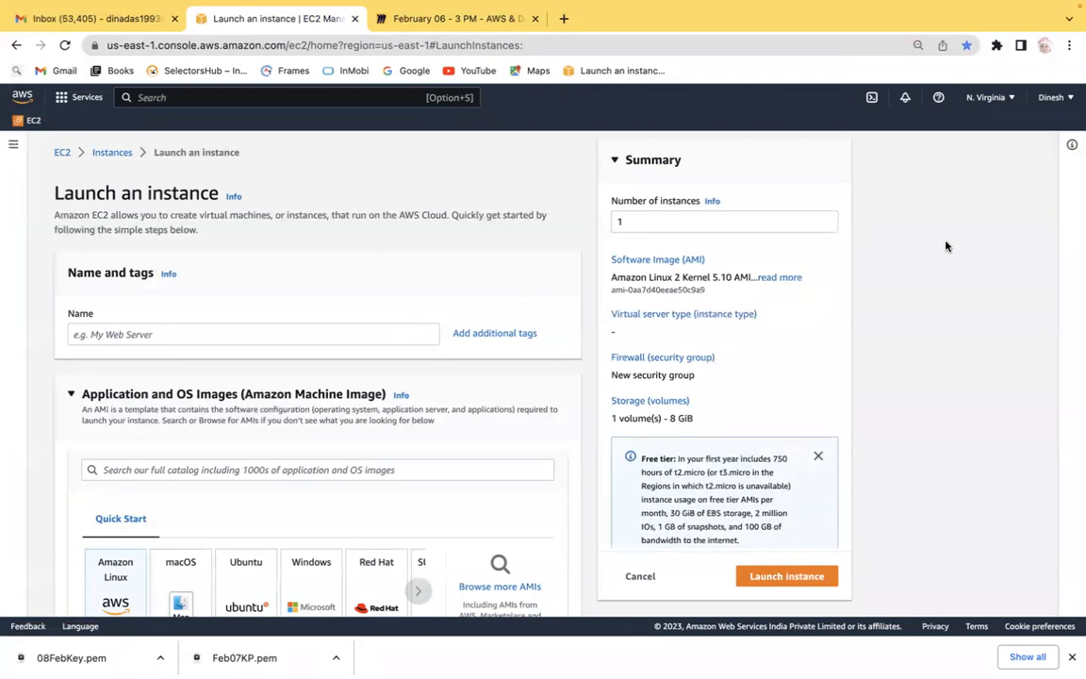
key("super+equal")
key("super+equal")
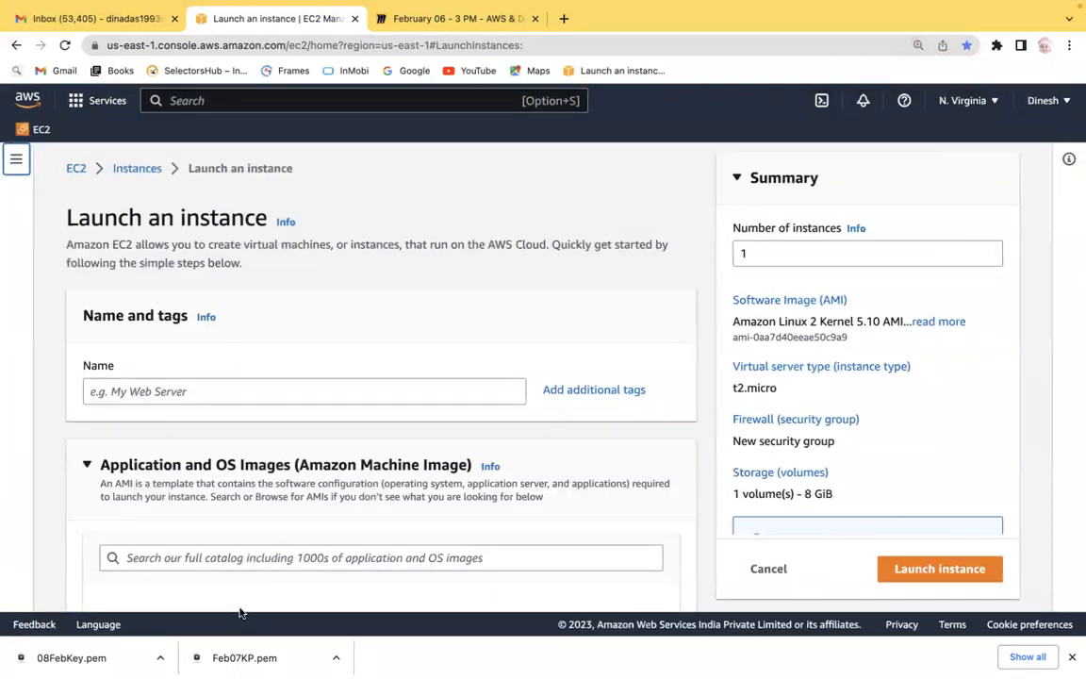
left_click_drag(81, 316, 196, 316)
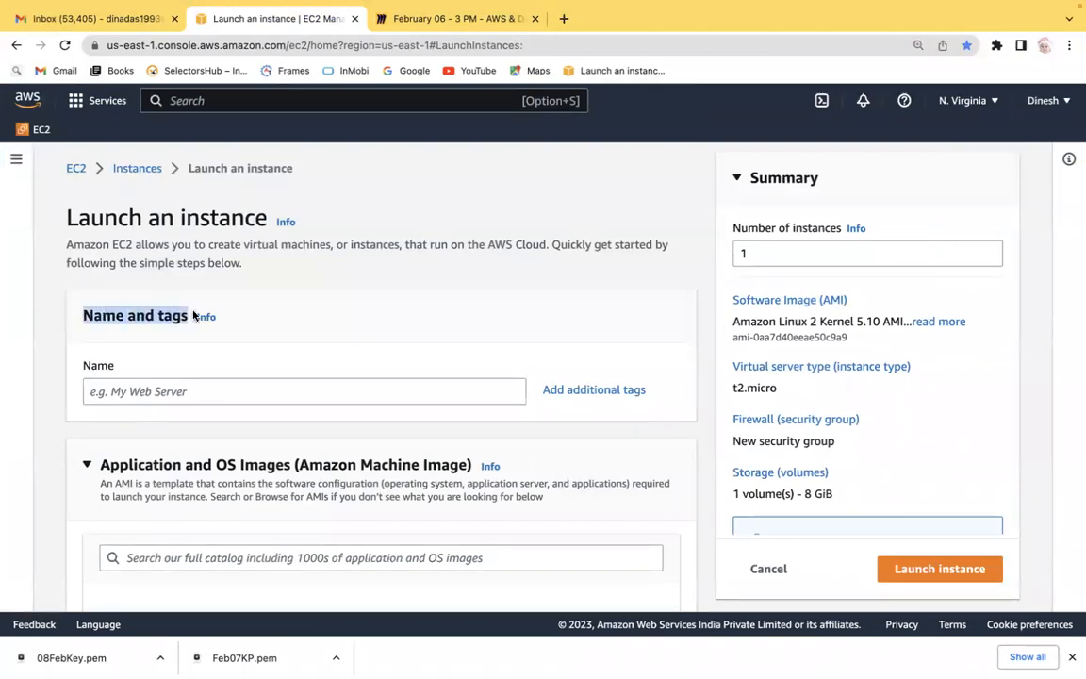
key("ctrl+Left")
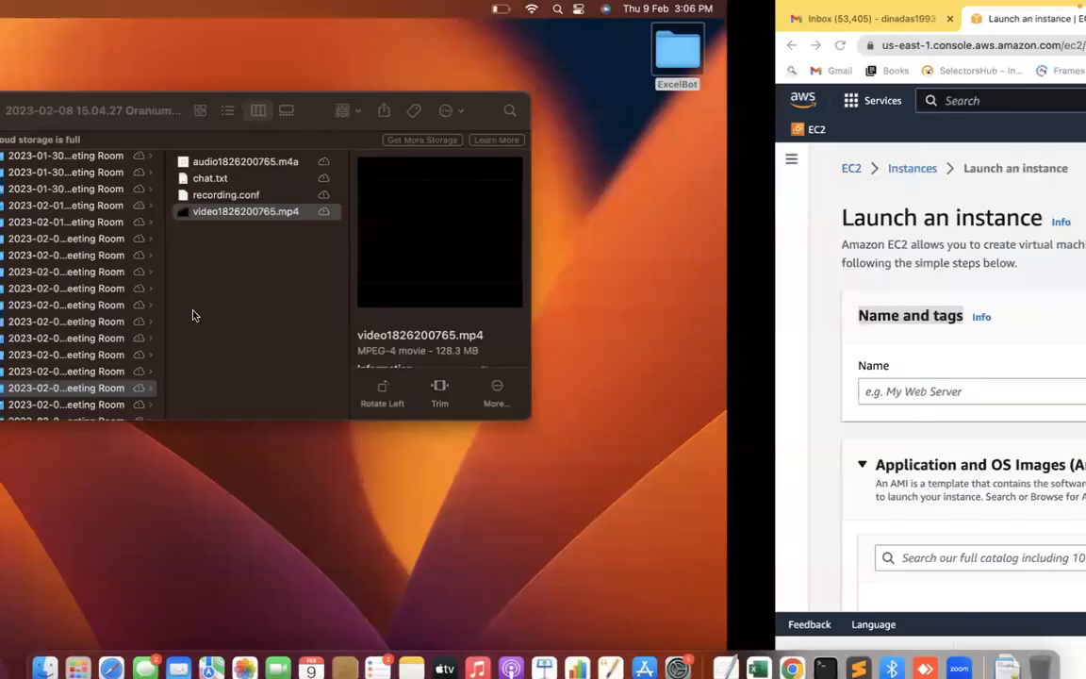
key("ctrl+Right")
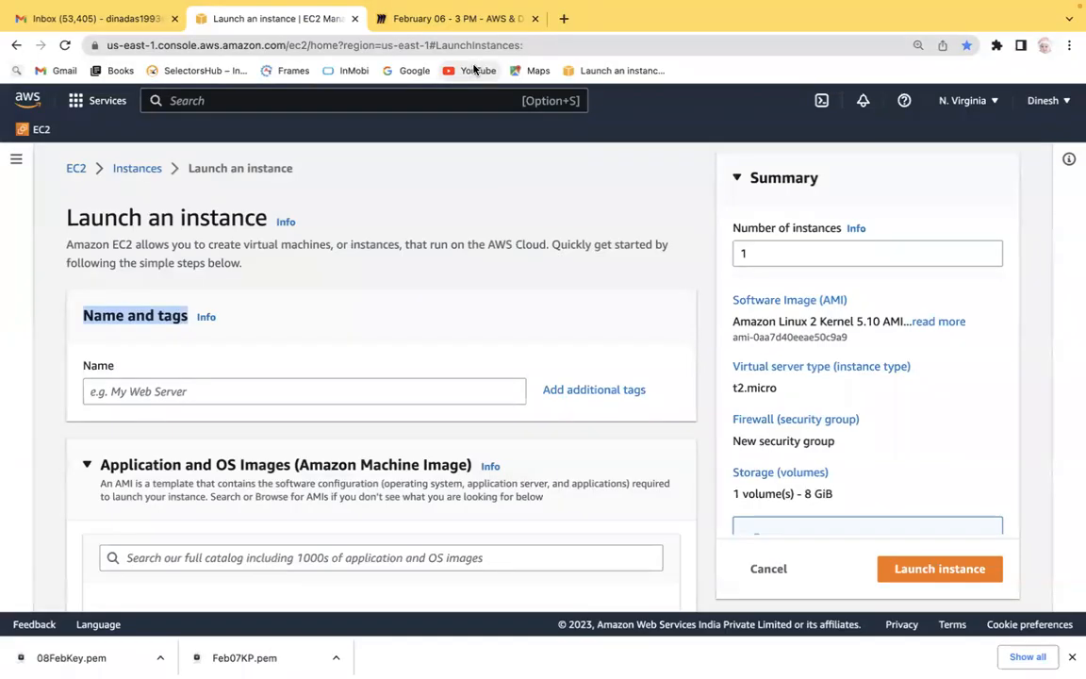
Add the numbered item '1. Name & Tag' to the board text box.
left_click(500, 16)
type("1. Name ")
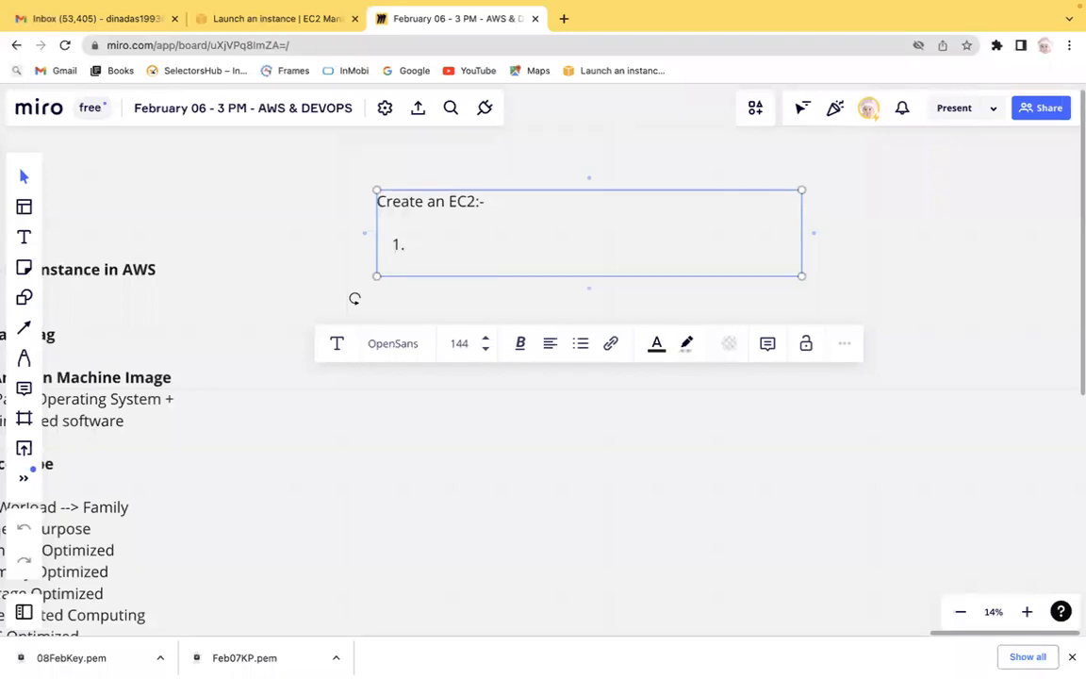
type("& Tag -")
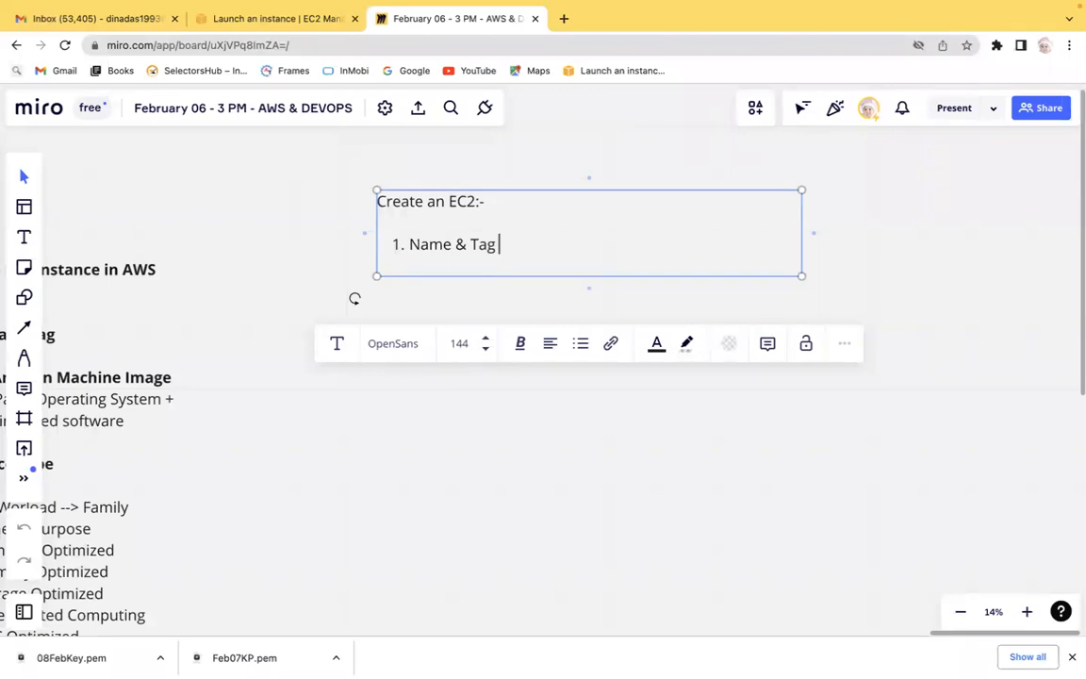
Add an indented sub-item 'Server name' under 'Name & Tag'.
key("Return")
key("Tab")
type("Server anme")
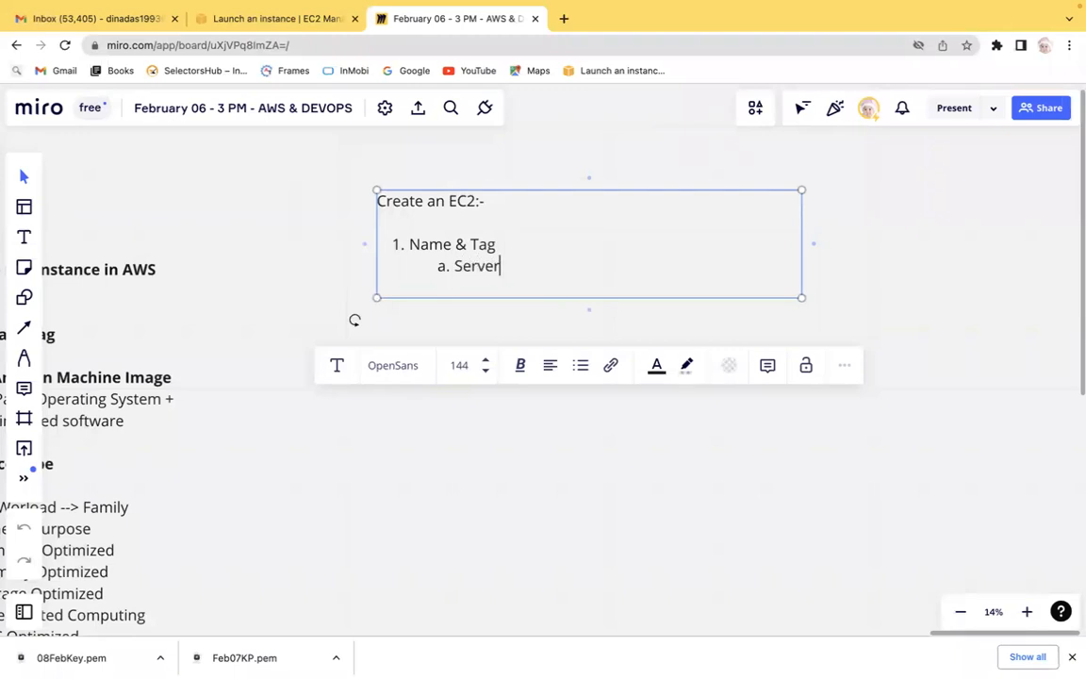
key("BackSpace")
key("BackSpace")
key("BackSpace")
key("BackSpace")
type("name")
Switch to the EC2 launch page and name the instance LinuxServer.
left_click(301, 20)
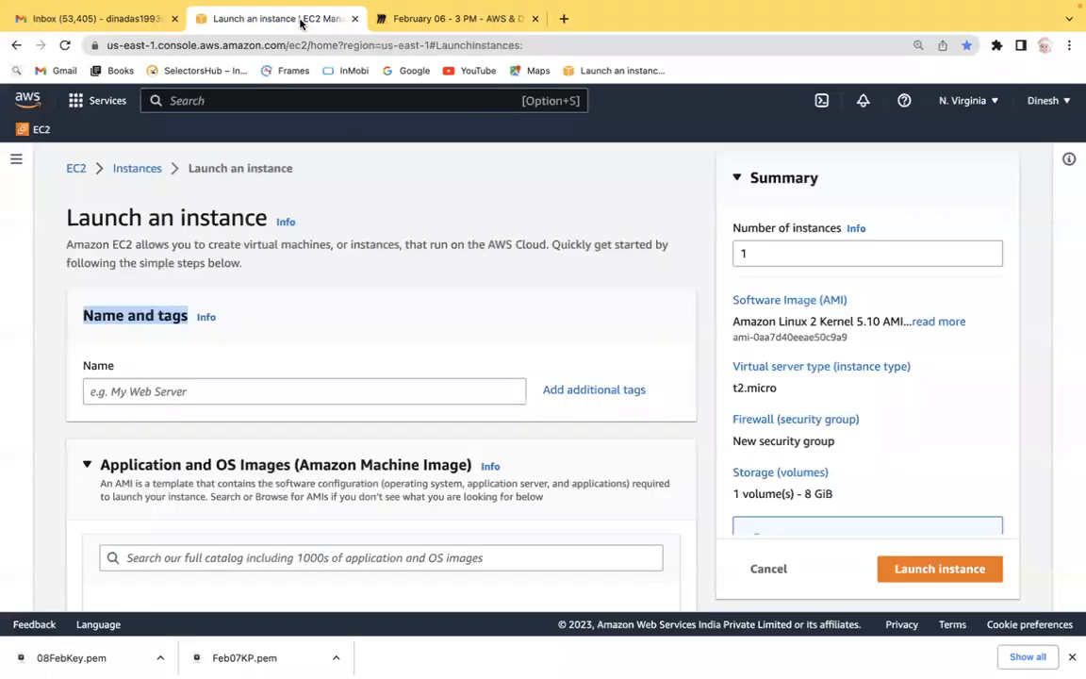
left_click(170, 390)
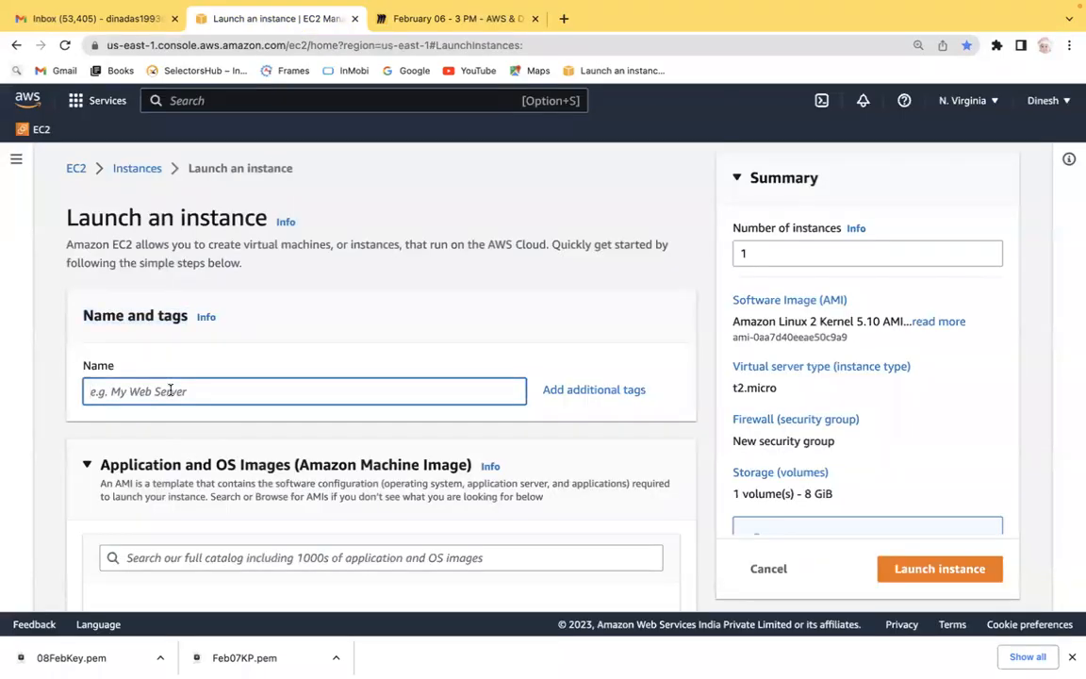
type("LinuxServer")
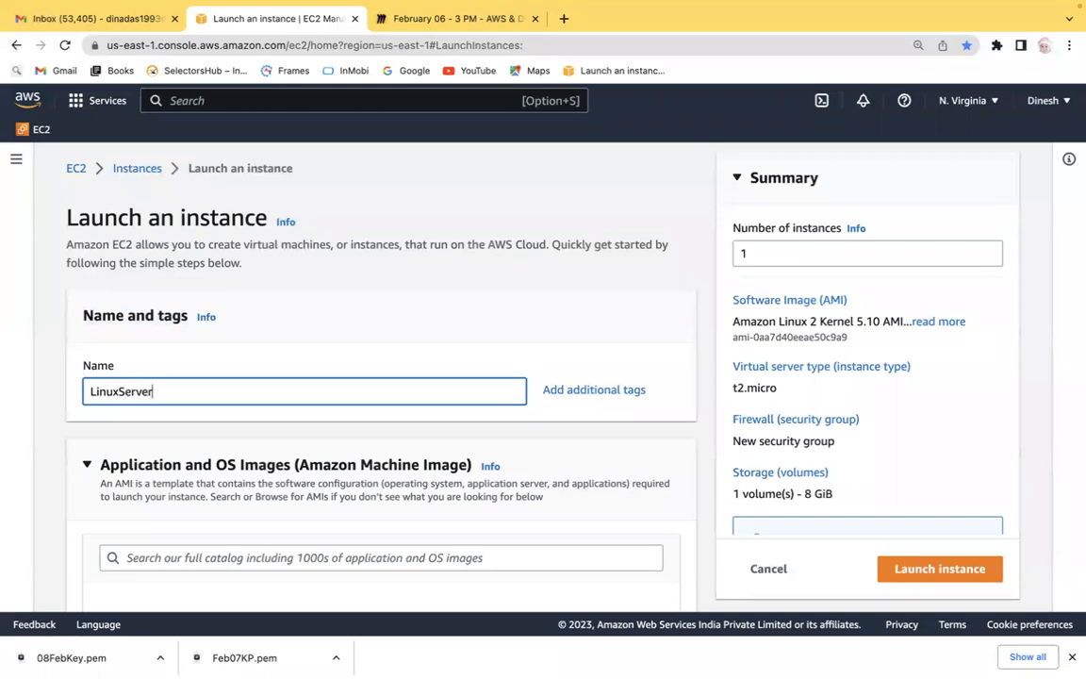
Open additional tags and add a tag with key Owner and value OraniumTech.
left_click(594, 390)
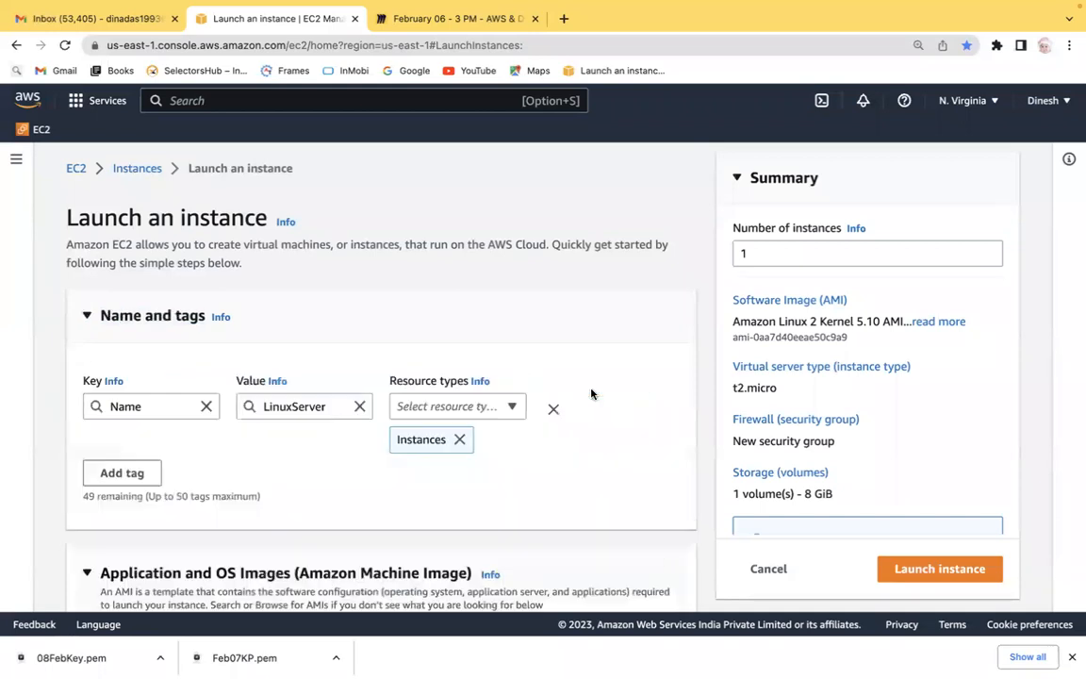
left_click(133, 476)
left_click(120, 507)
type("O")
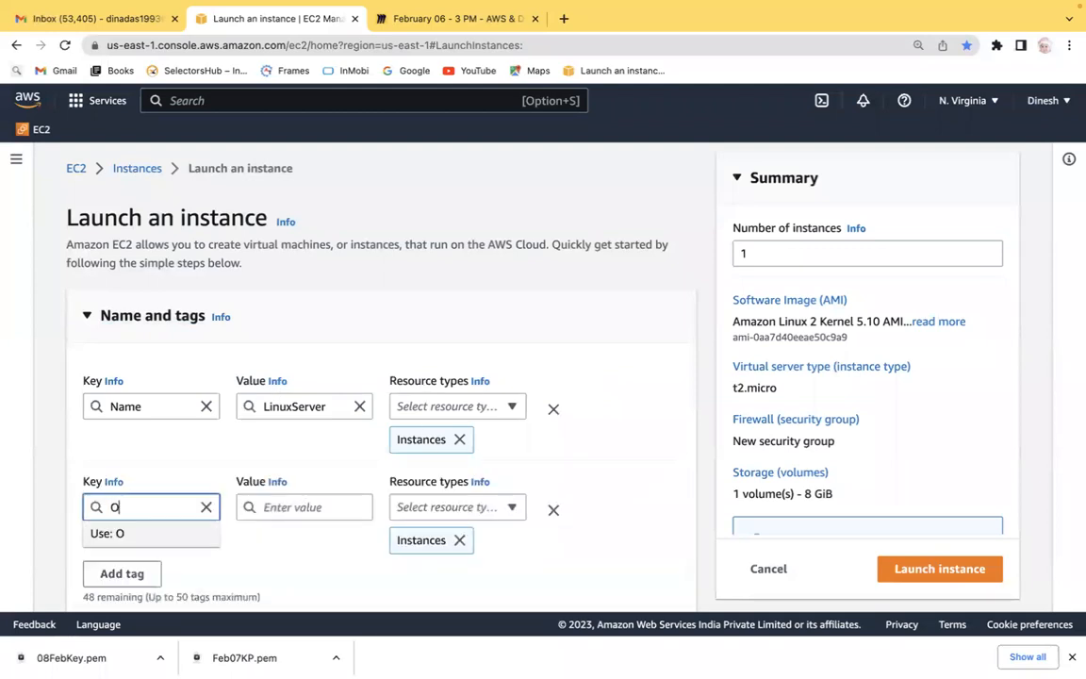
type("wner")
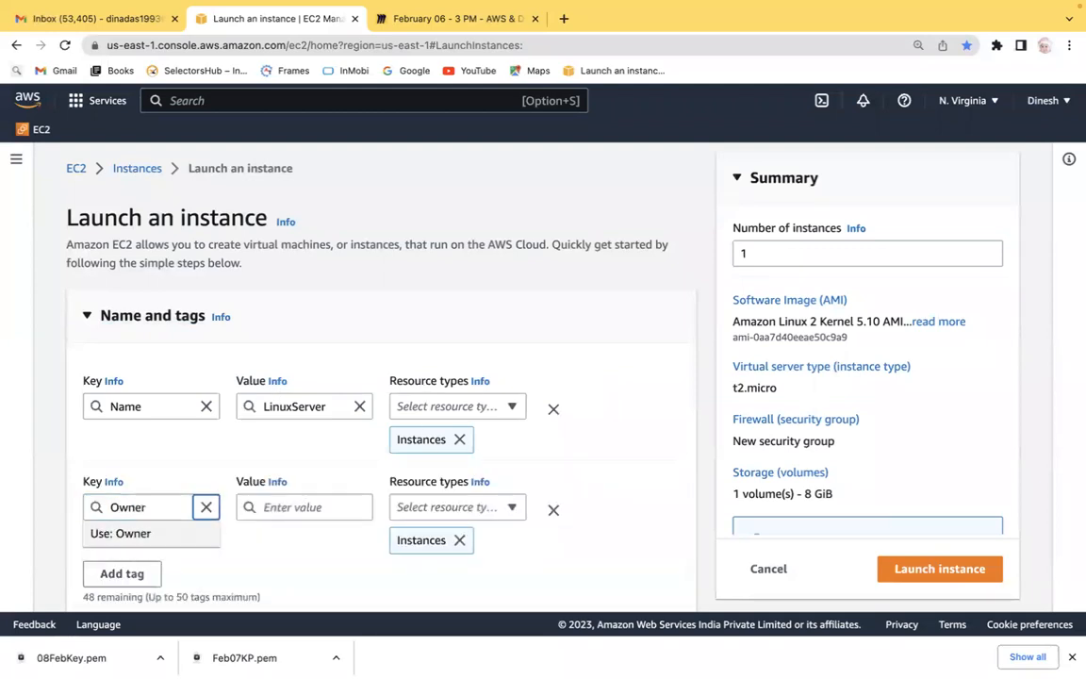
left_click(144, 535)
left_click(275, 507)
type("Oraniu")
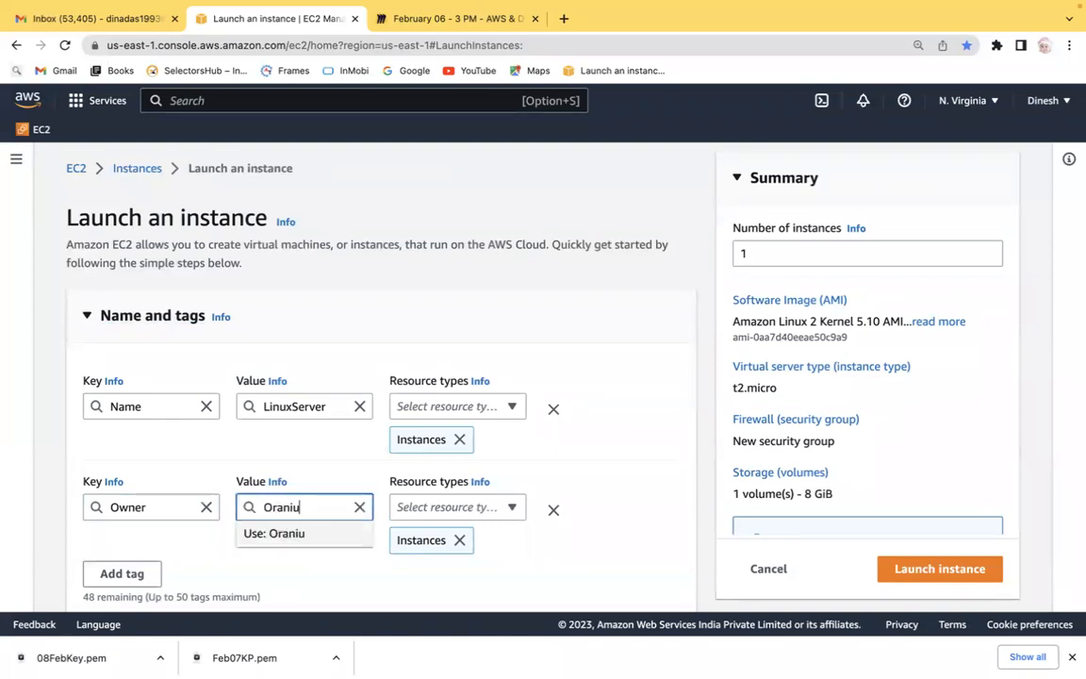
type("mTech")
left_click(303, 535)
Review the Name and Owner tag keys and values in the tag list.
scroll(53, 470, "down", 2)
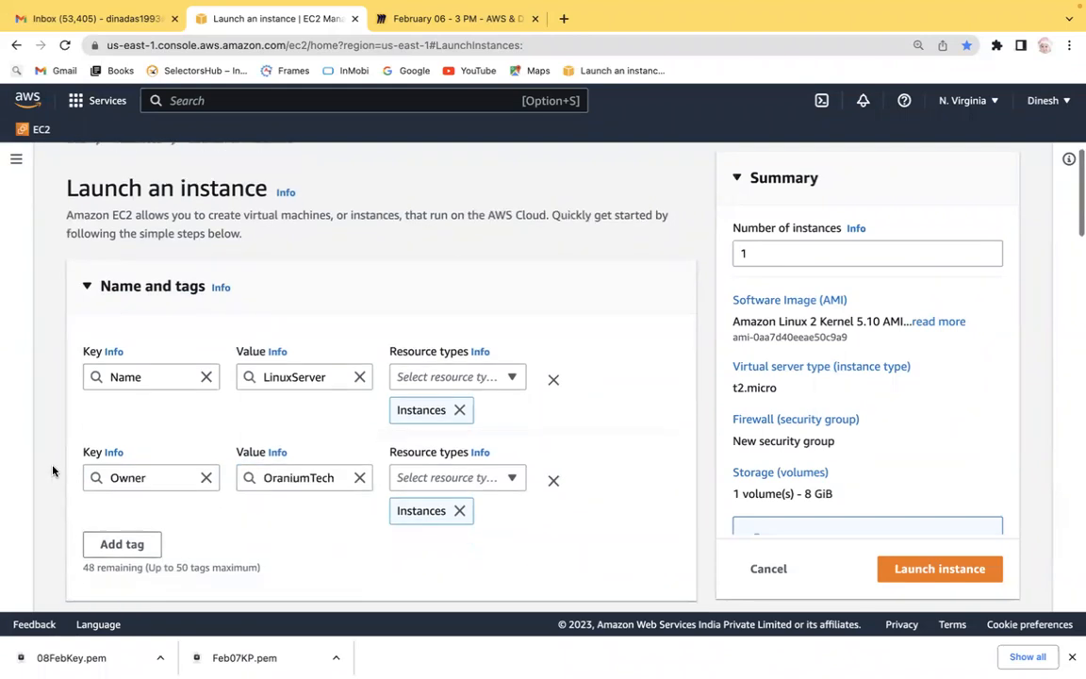
scroll(52, 471, "down", 1)
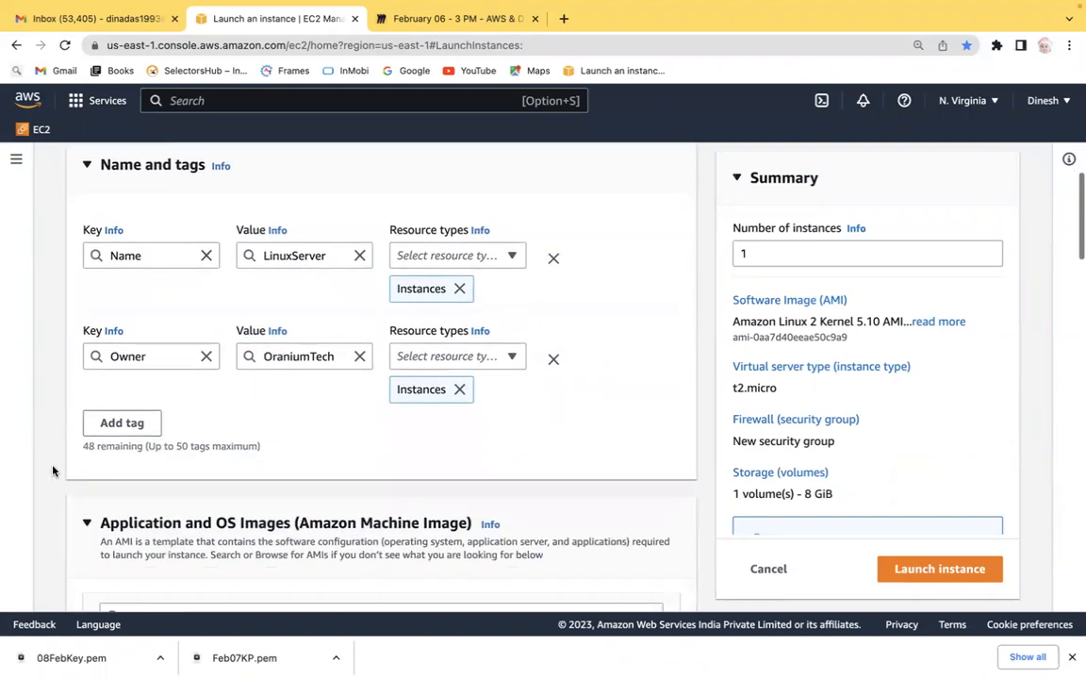
double_click(123, 254)
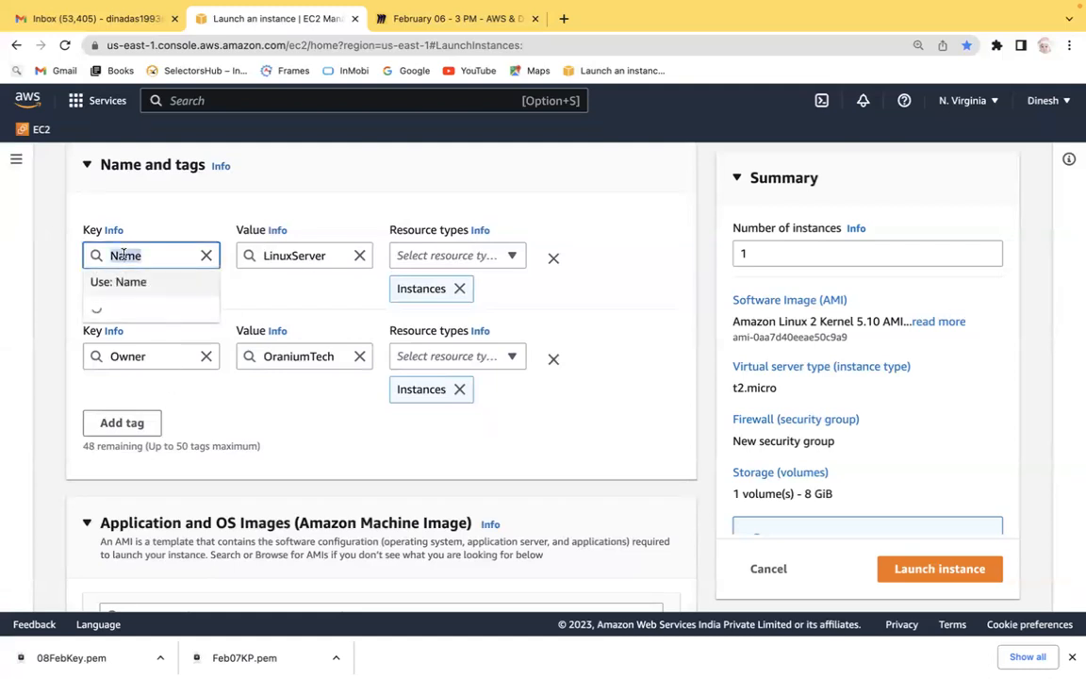
left_click(283, 251)
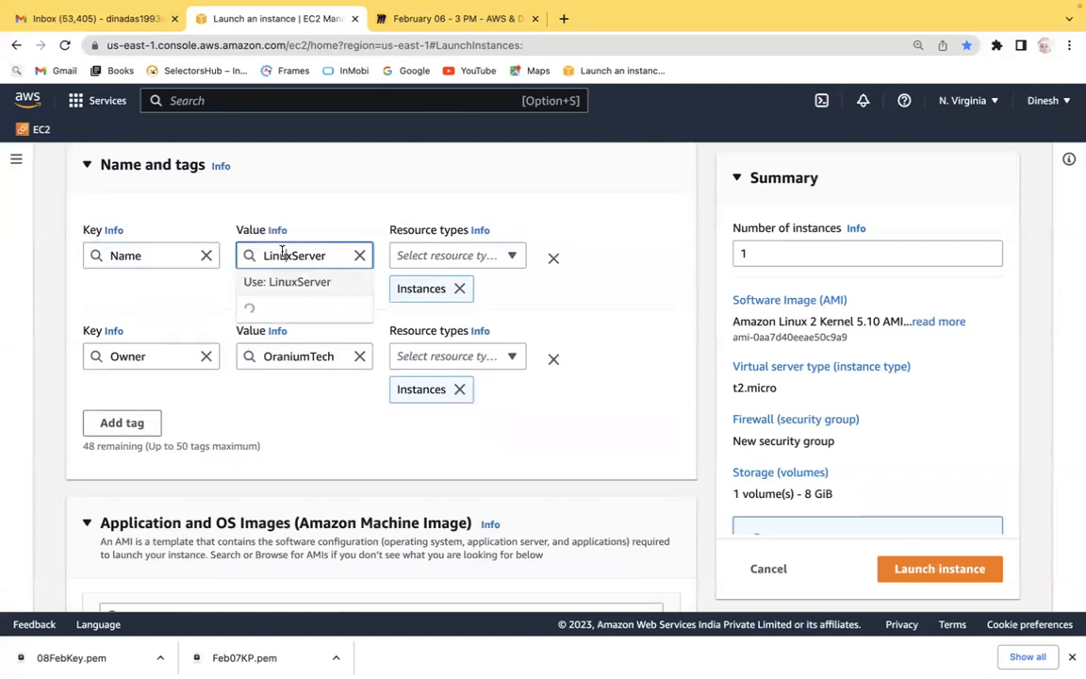
double_click(121, 356)
left_click(301, 356)
double_click(300, 356)
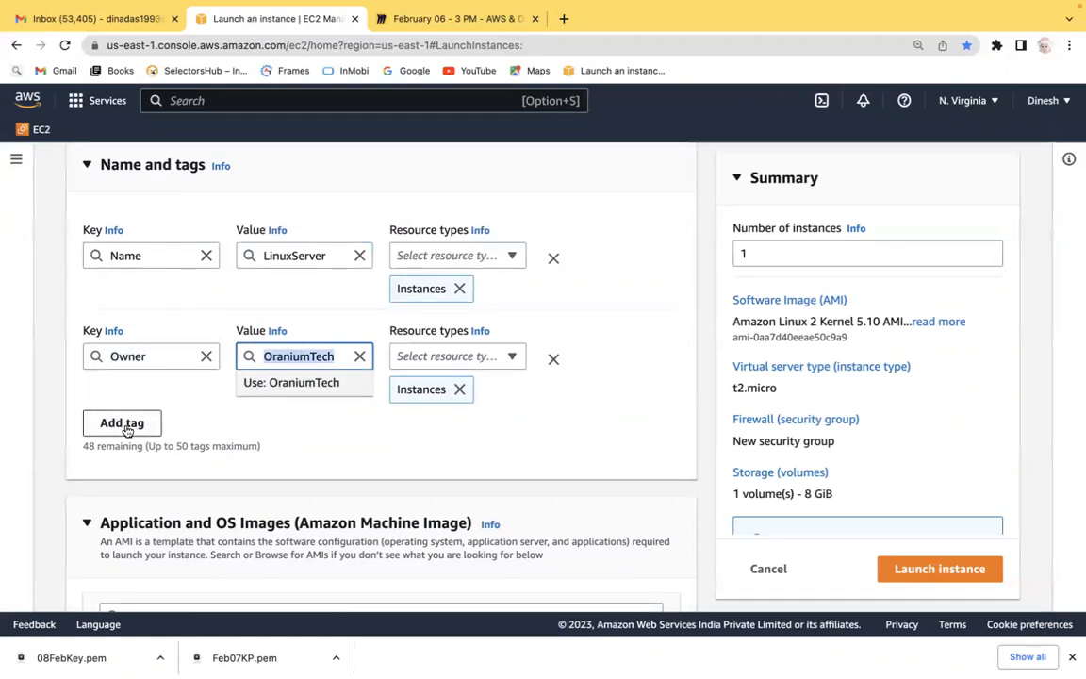
Add a third tag with key Date and value 09th Feb.
left_click(125, 423)
left_click(130, 460)
type("Date")
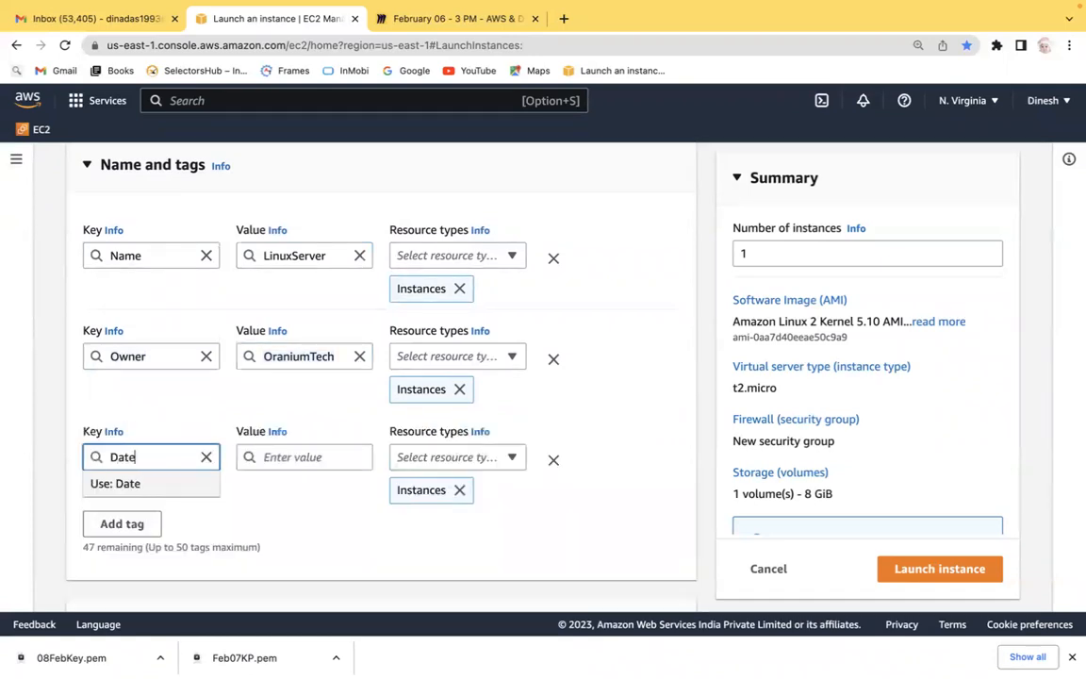
left_click(312, 459)
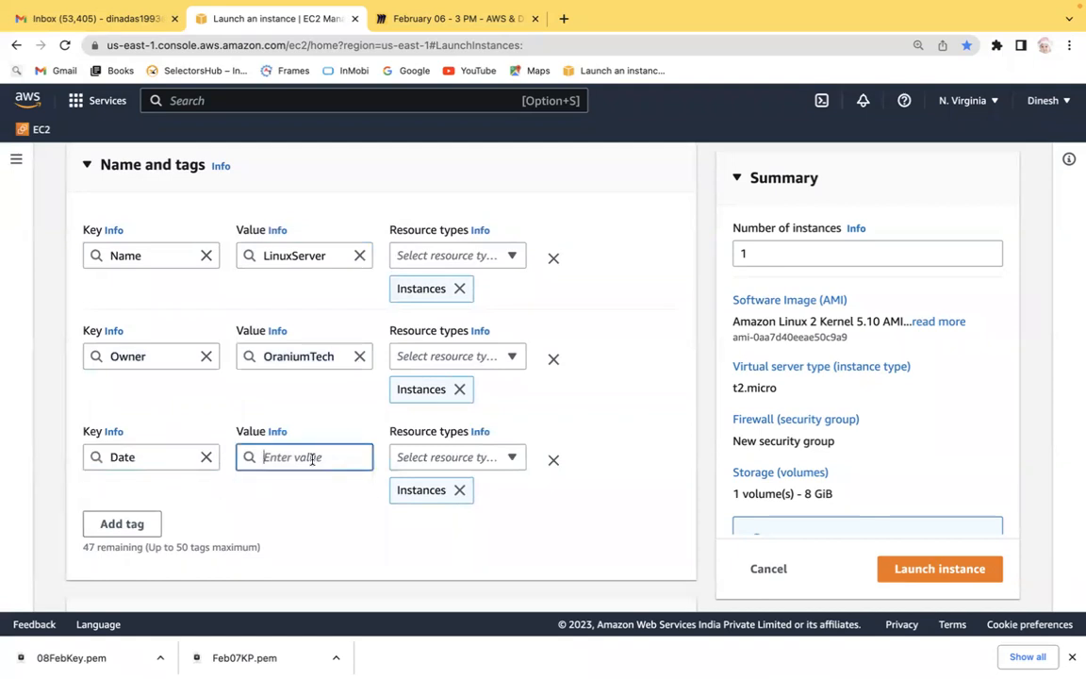
type("09th Feb")
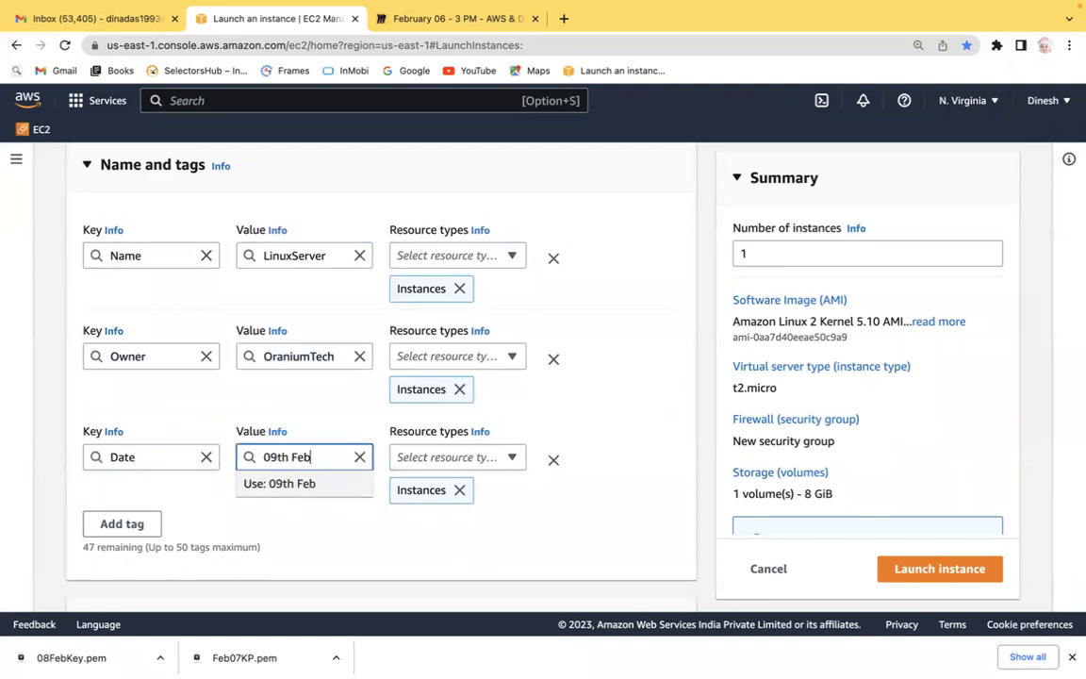
left_click(316, 486)
left_click(286, 521)
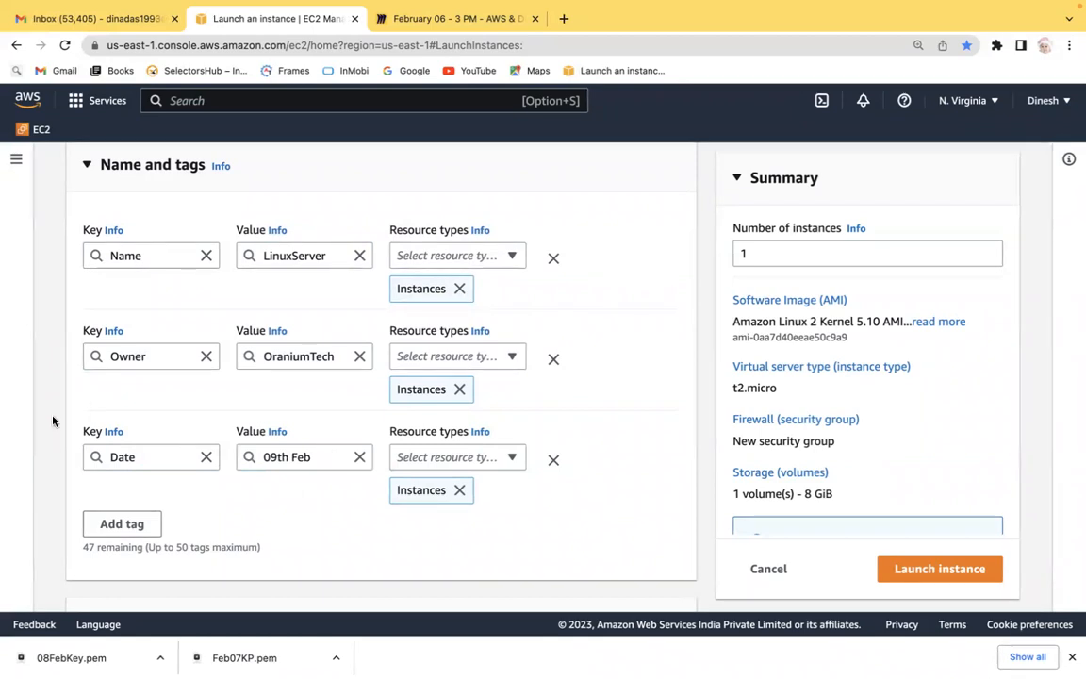
scroll(52, 420, "down", 3)
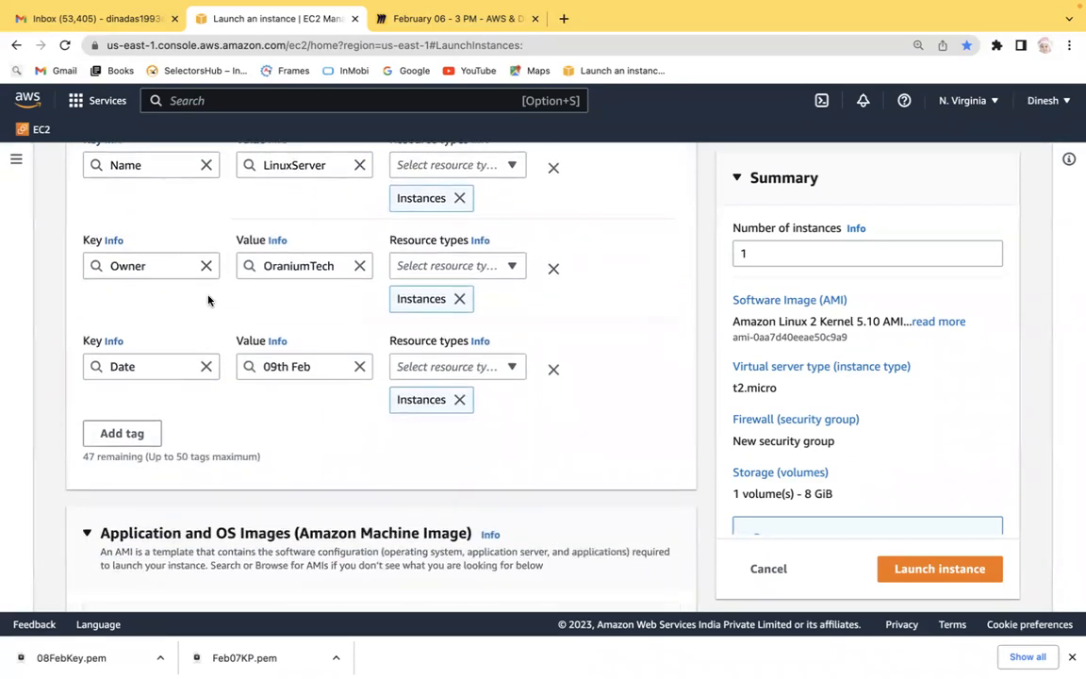
scroll(208, 300, "down", 2)
scroll(208, 300, "up", 2)
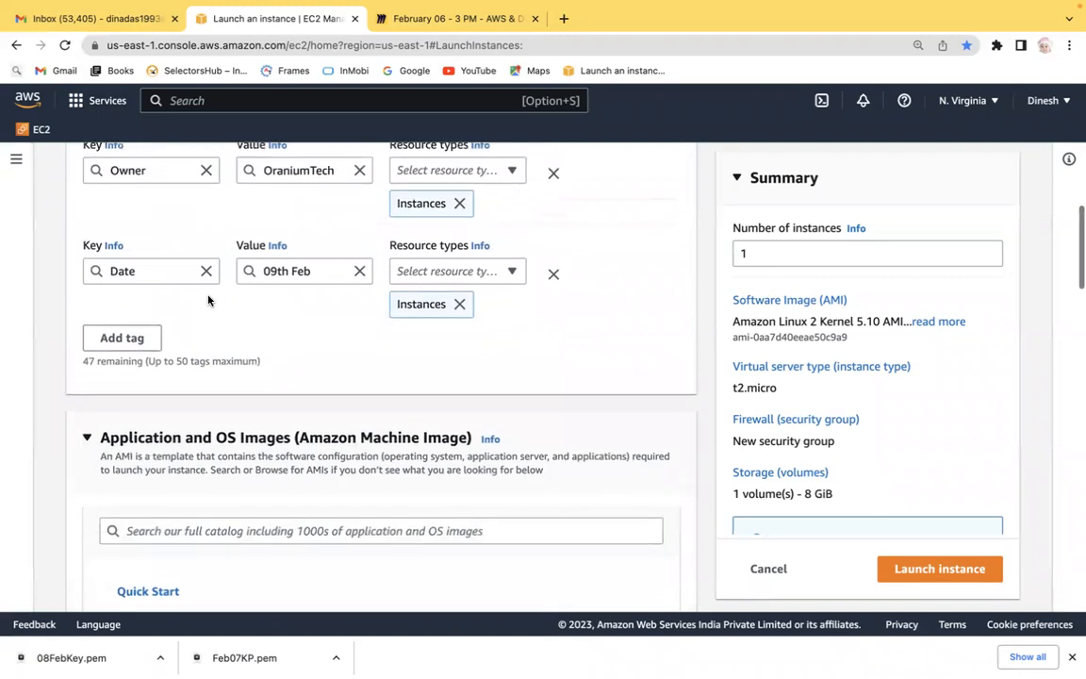
scroll(209, 300, "up", 3)
scroll(208, 299, "down", 1)
scroll(209, 300, "down", 7)
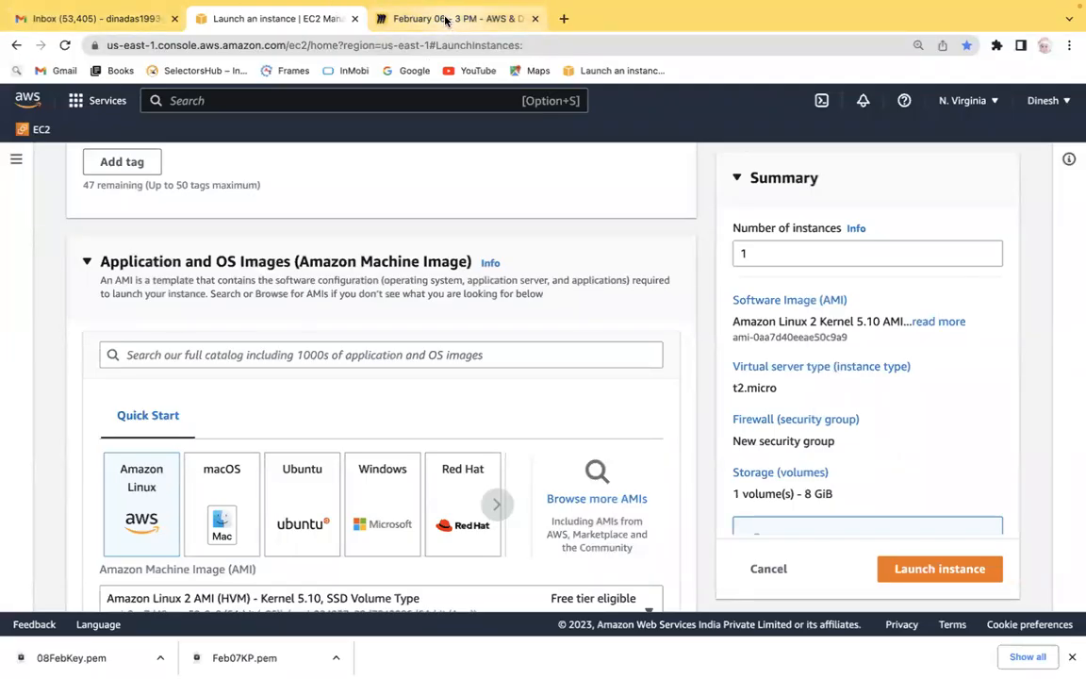
Switch to the Miro board, start item 2, and add sub-item 'Many Key and Value' under 'Name & Tag'.
left_click(424, 19)
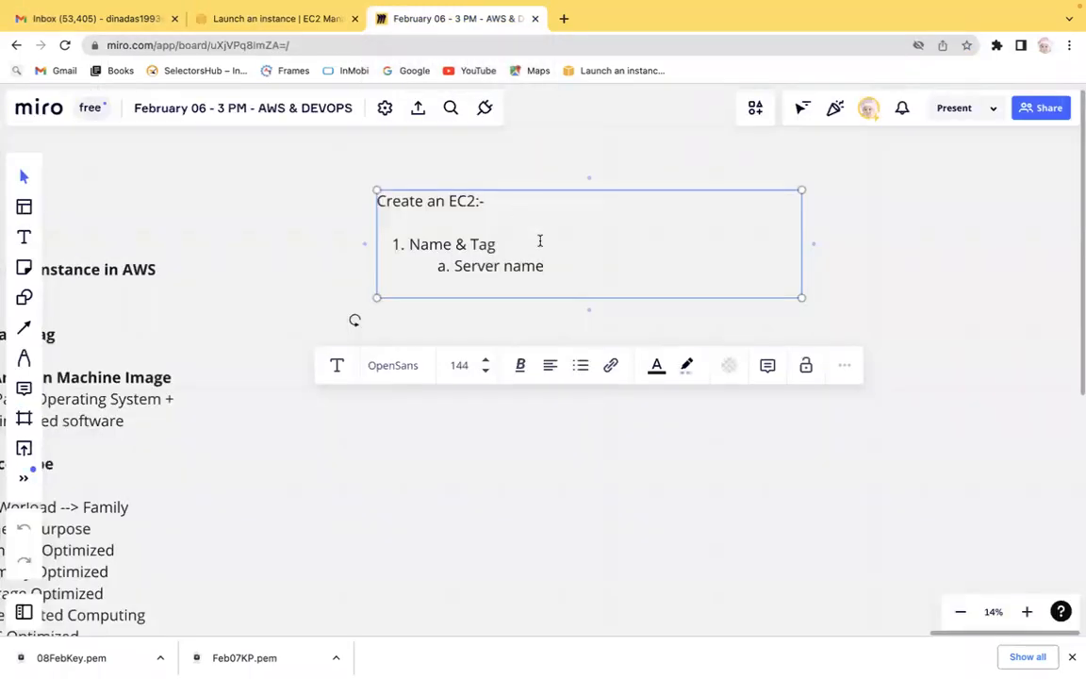
key("Return")
key("shift+Tab")
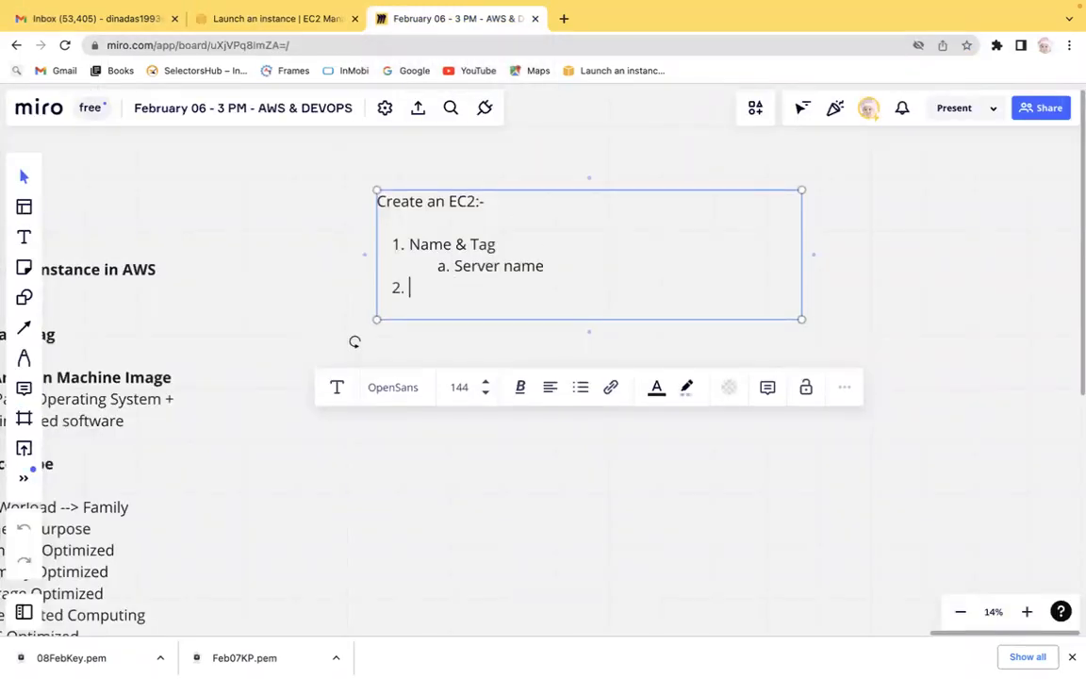
left_click(565, 264)
key("Return")
type("Many")
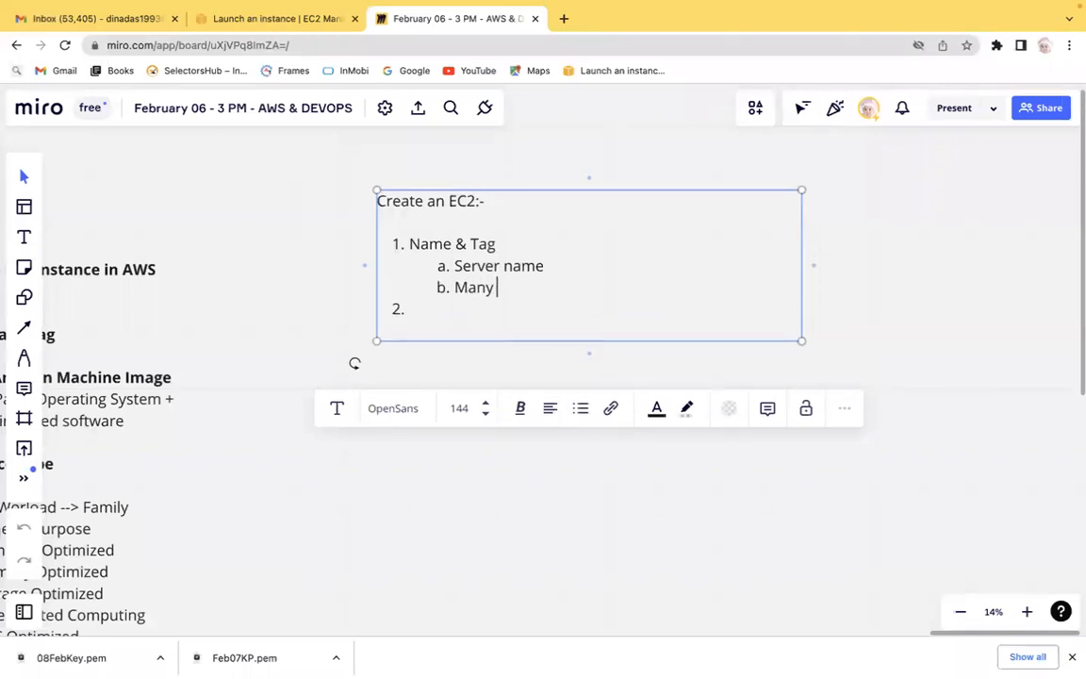
type(" Key and Value")
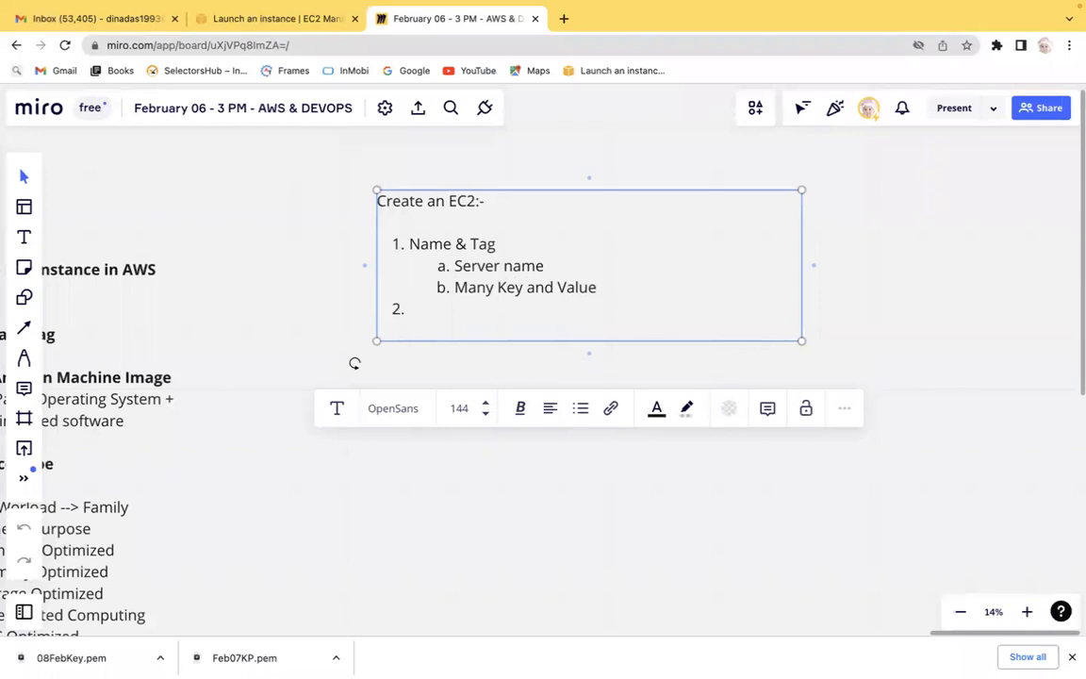
Fill numbered item 2 with 'AMI - Amazon Machine Image'.
type("AMI - Amazon ")
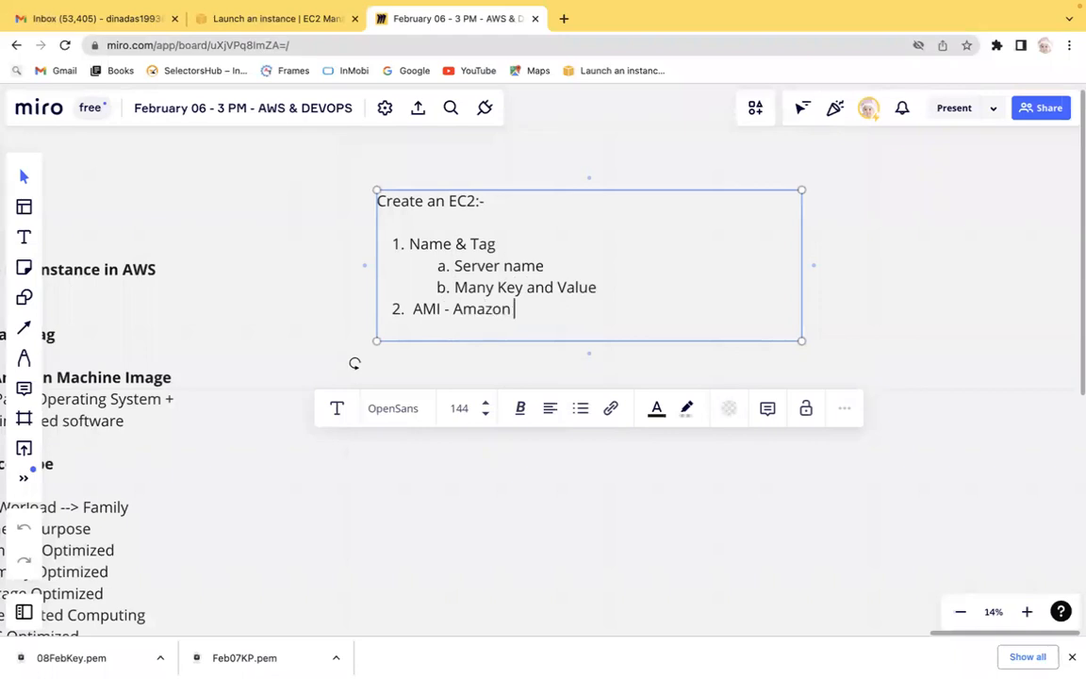
type("Machime")
key("BackSpace")
key("BackSpace")
type("ne Image")
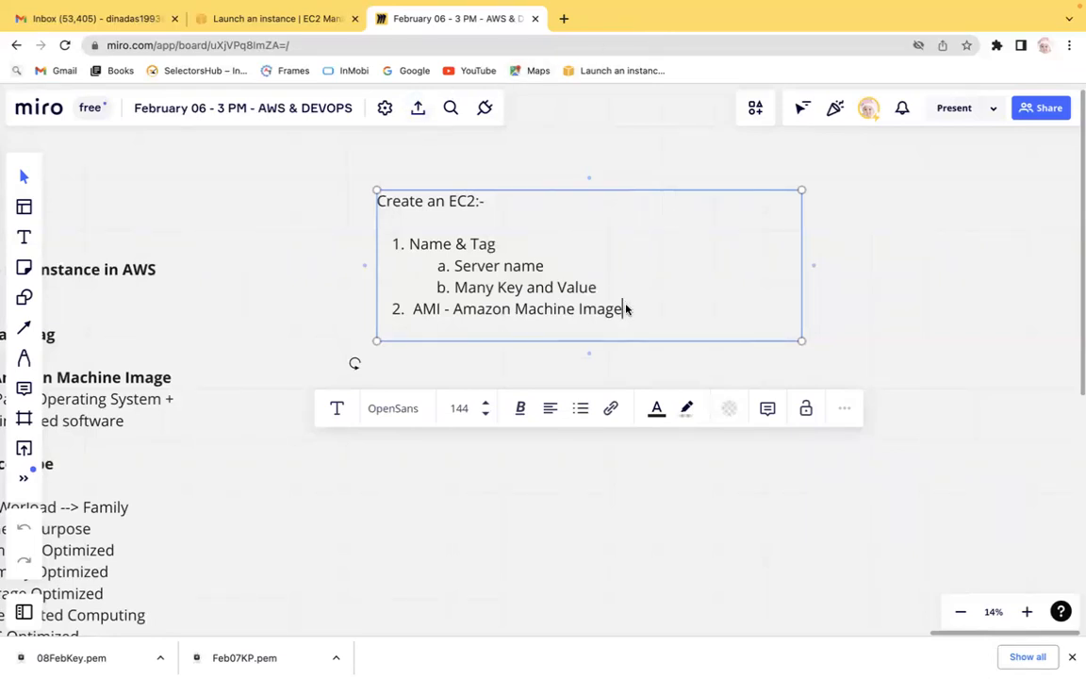
Add an indented sub-item 'Software' under the AMI item.
type("-")
key("Return")
key("Tab")
type("Software")
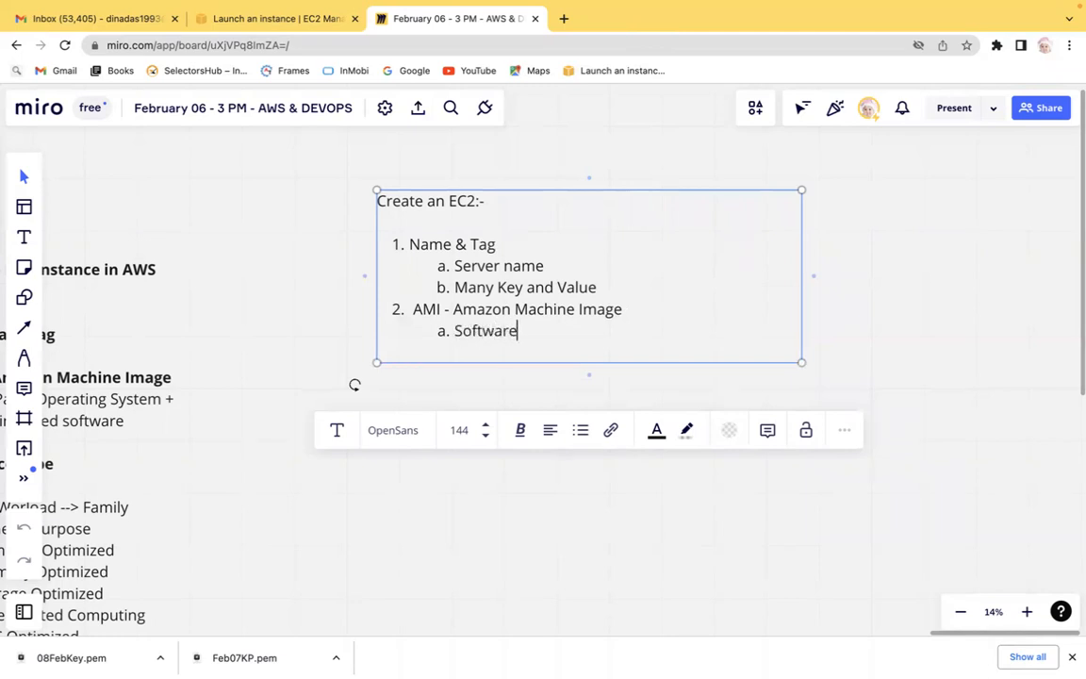
Add sub-item 'OS Template - OS + Predefined Software' under the AMI item.
key("Return")
type("O")
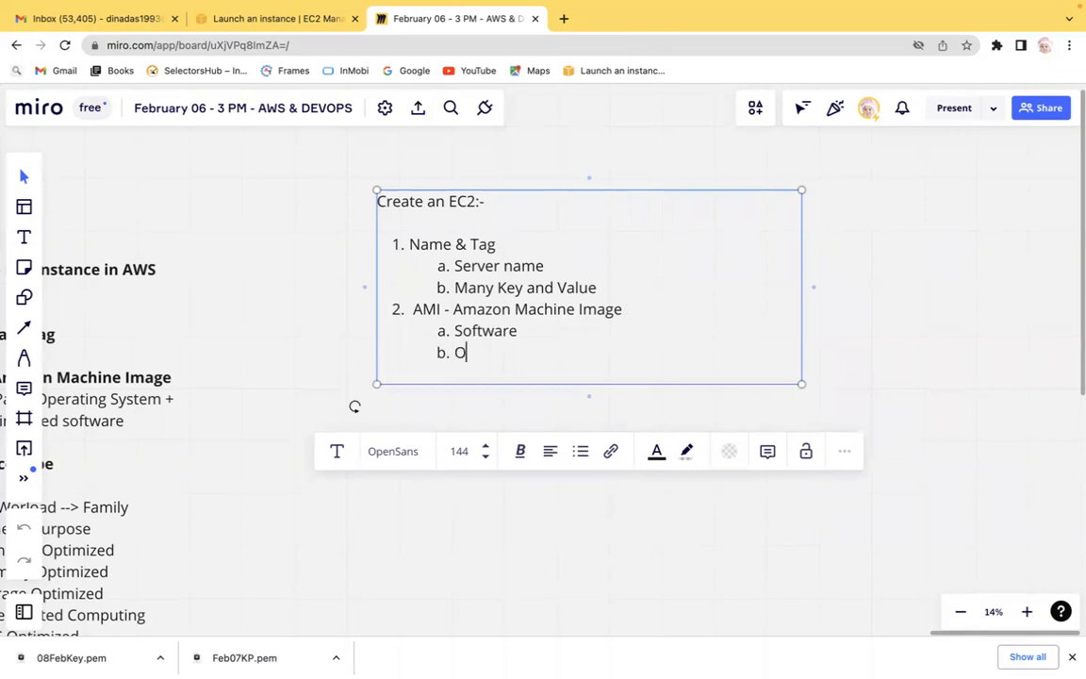
type("S Template -")
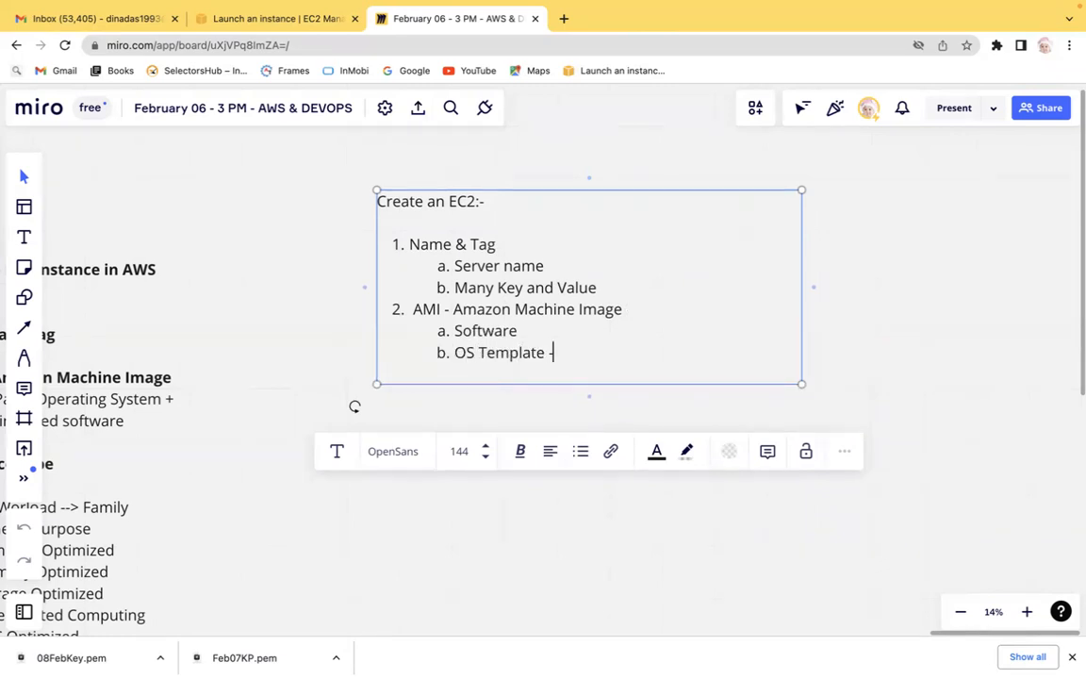
type(" OS + Predefined Software")
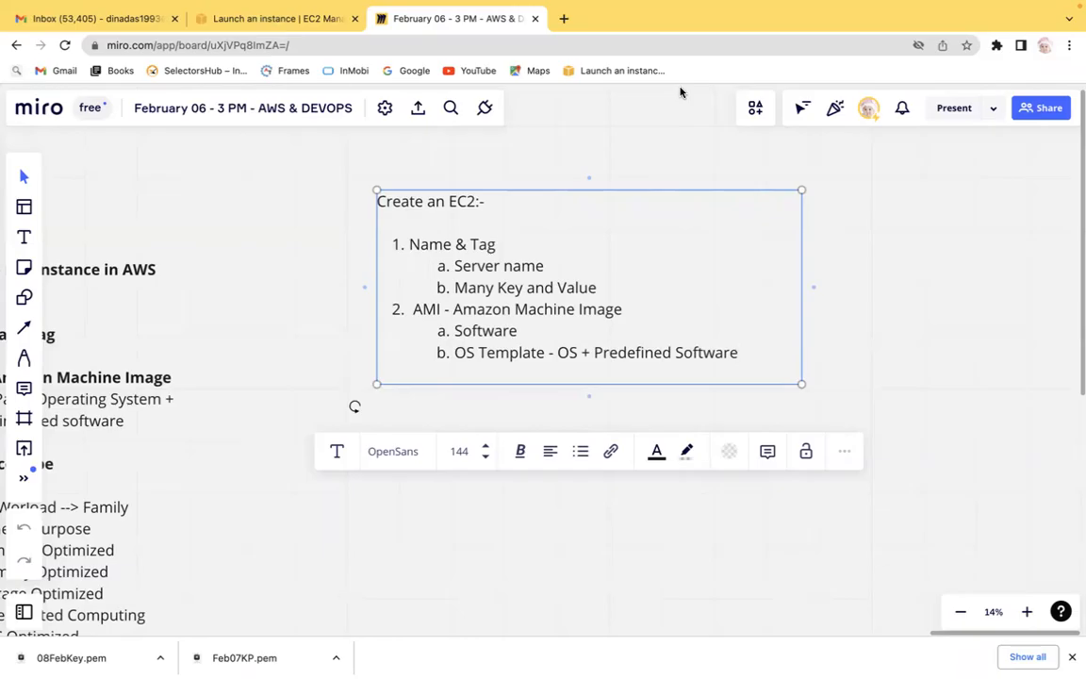
Return to the EC2 launch page and browse through the Quick Start AMI options.
key("ctrl+Left")
key("ctrl+Right")
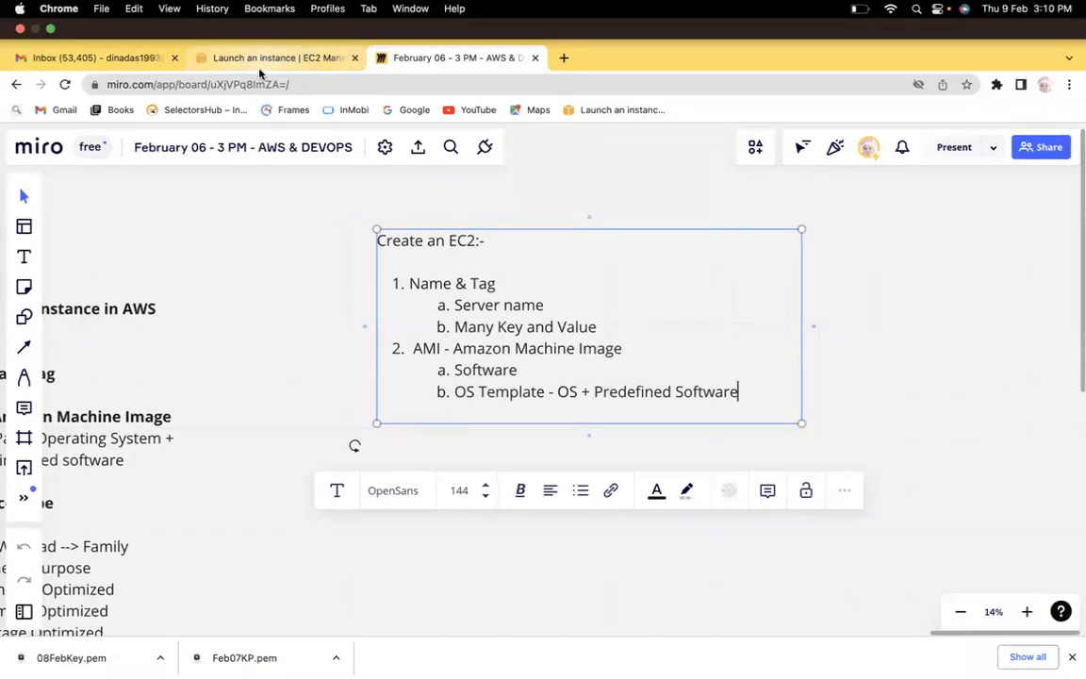
left_click(266, 62)
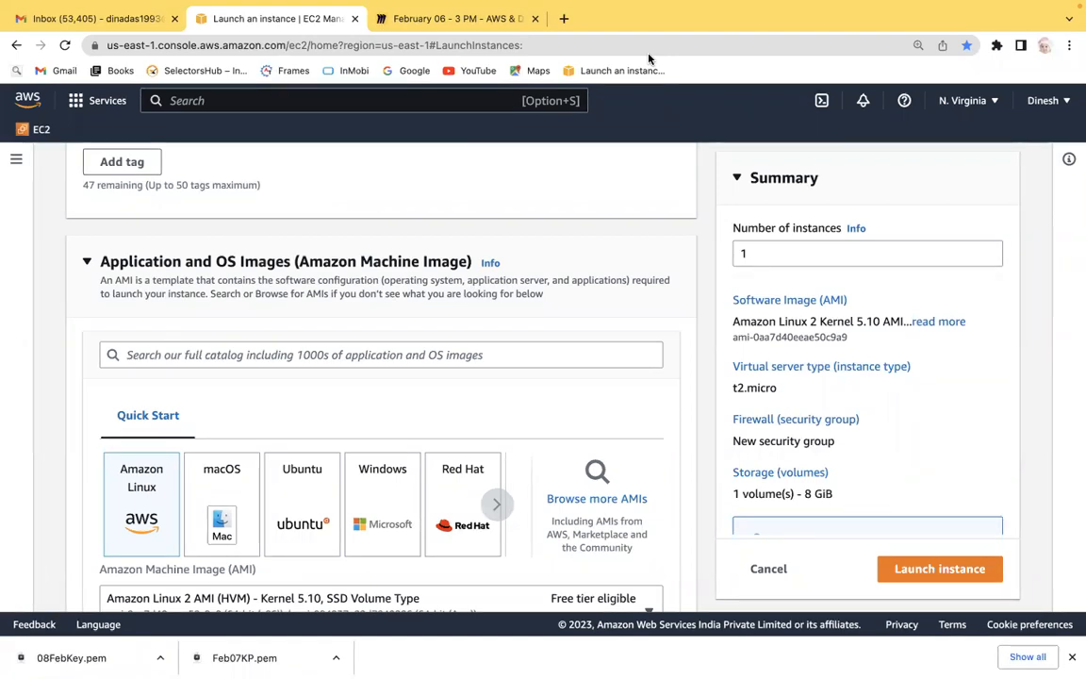
left_click(497, 506)
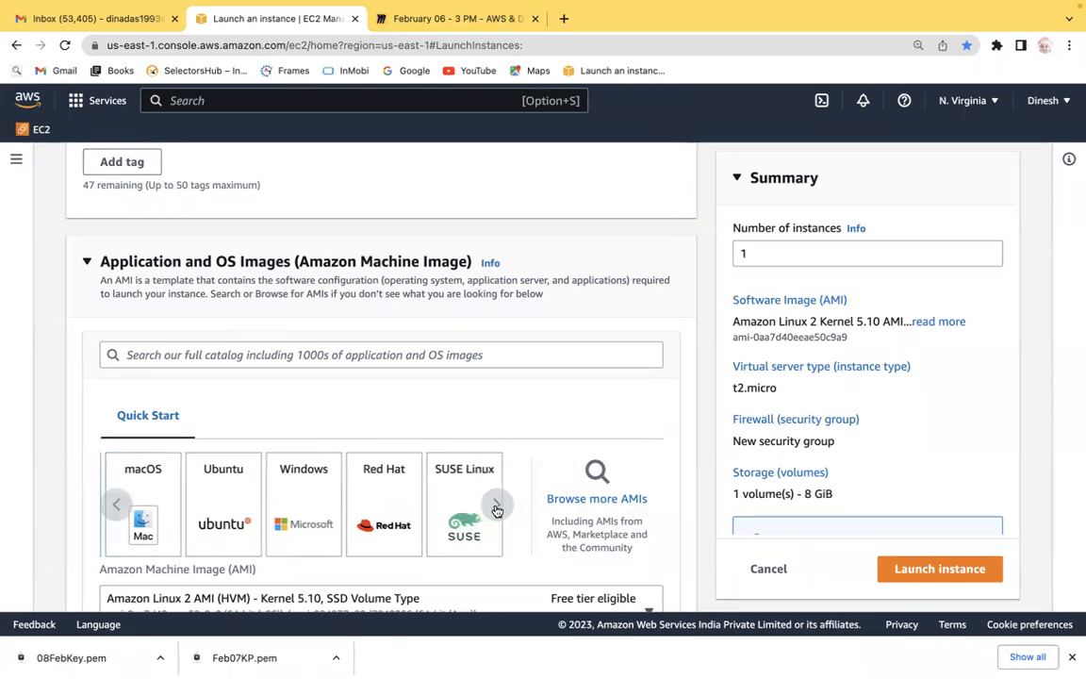
left_click(115, 504)
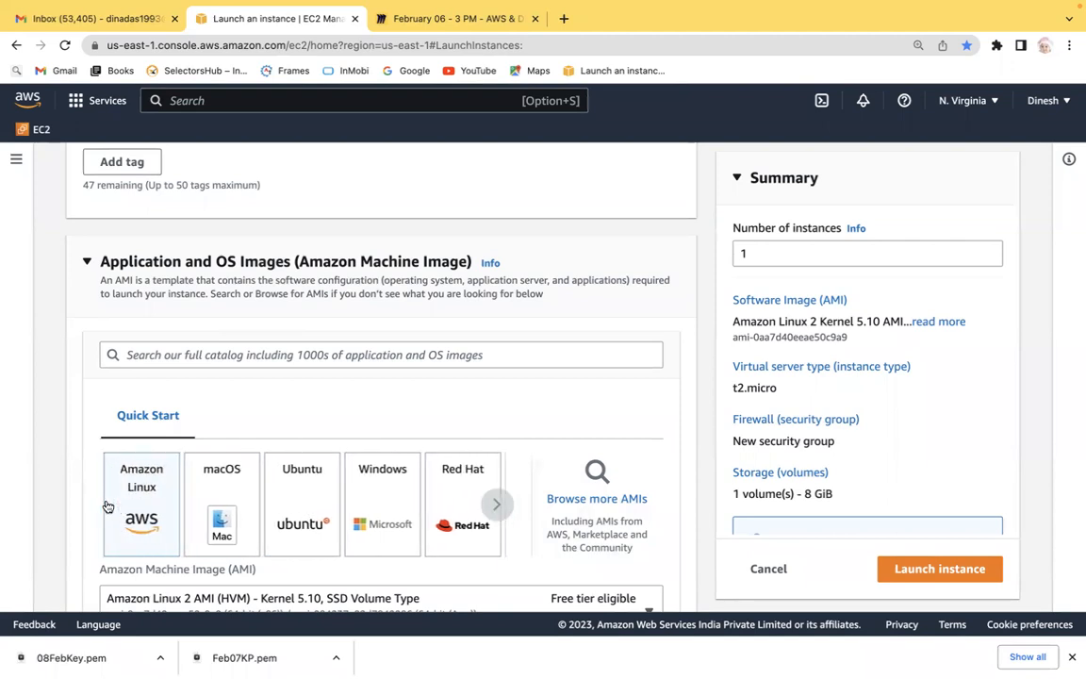
left_click(494, 505)
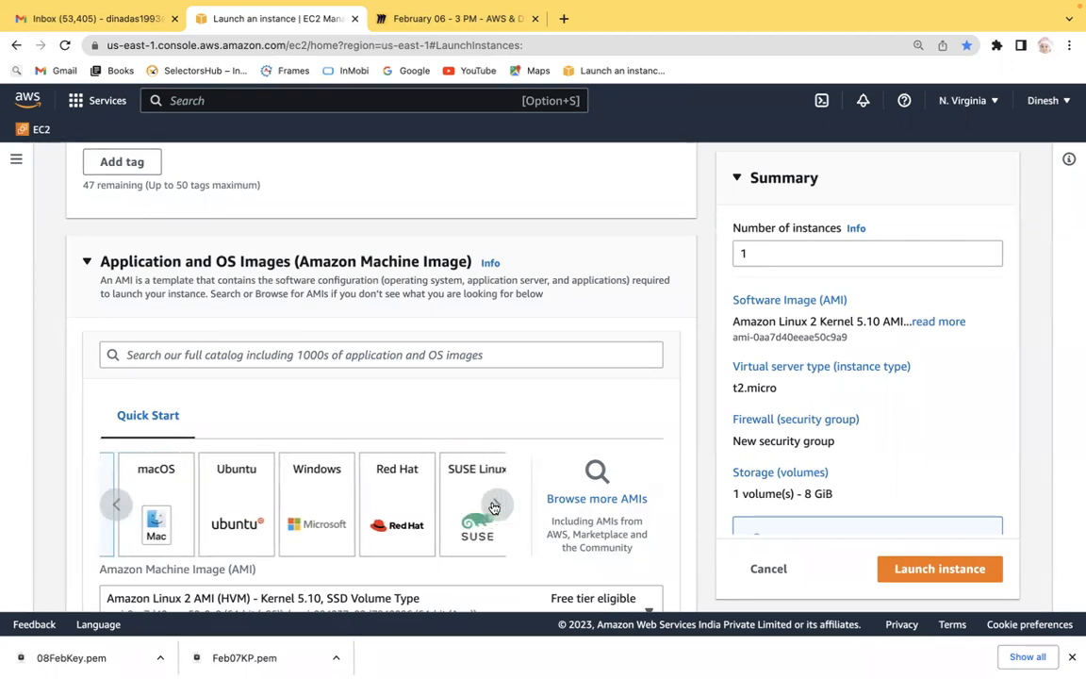
left_click(493, 507)
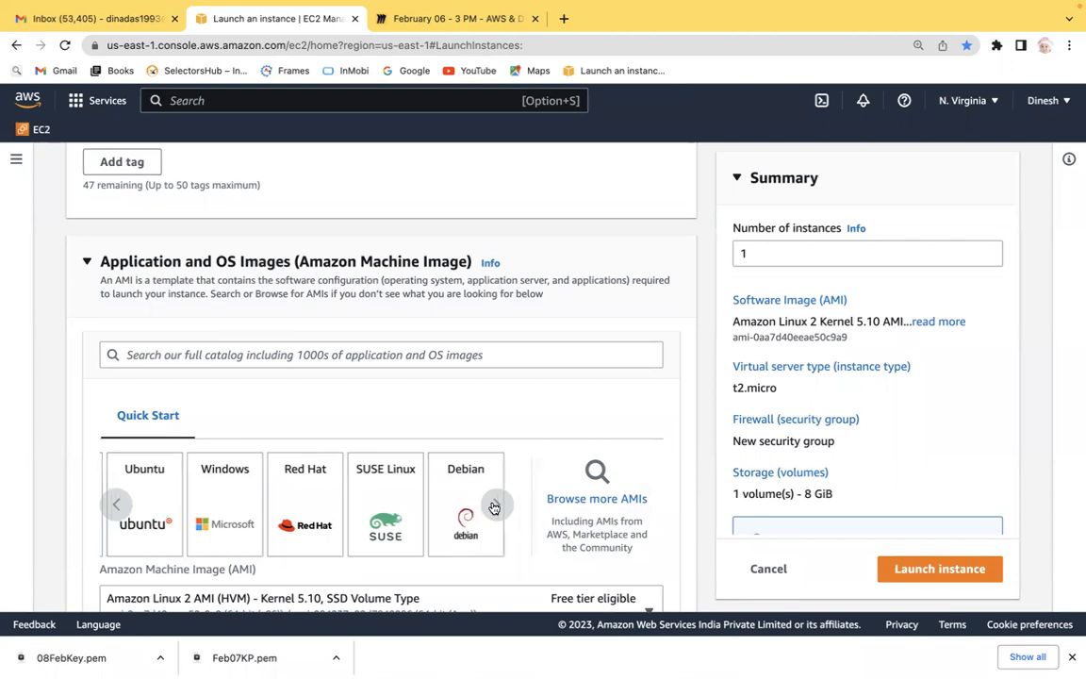
Open the full AMI catalog from the Quick Start section and switch to the AWS Marketplace AMIs tab.
left_click(493, 506)
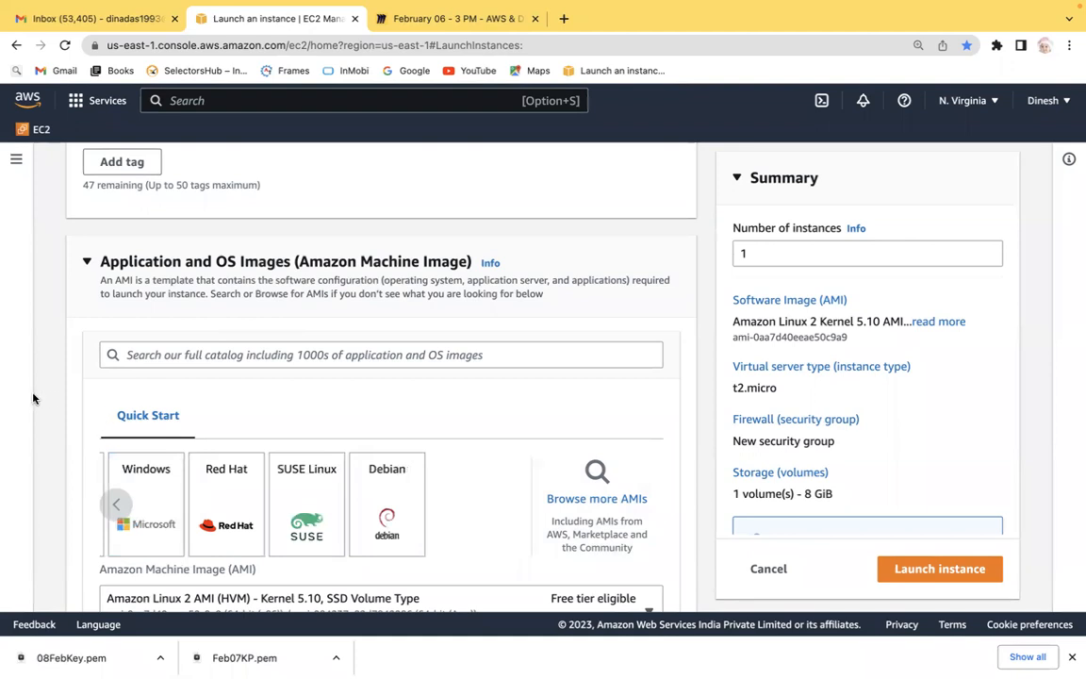
scroll(33, 396, "down", 4)
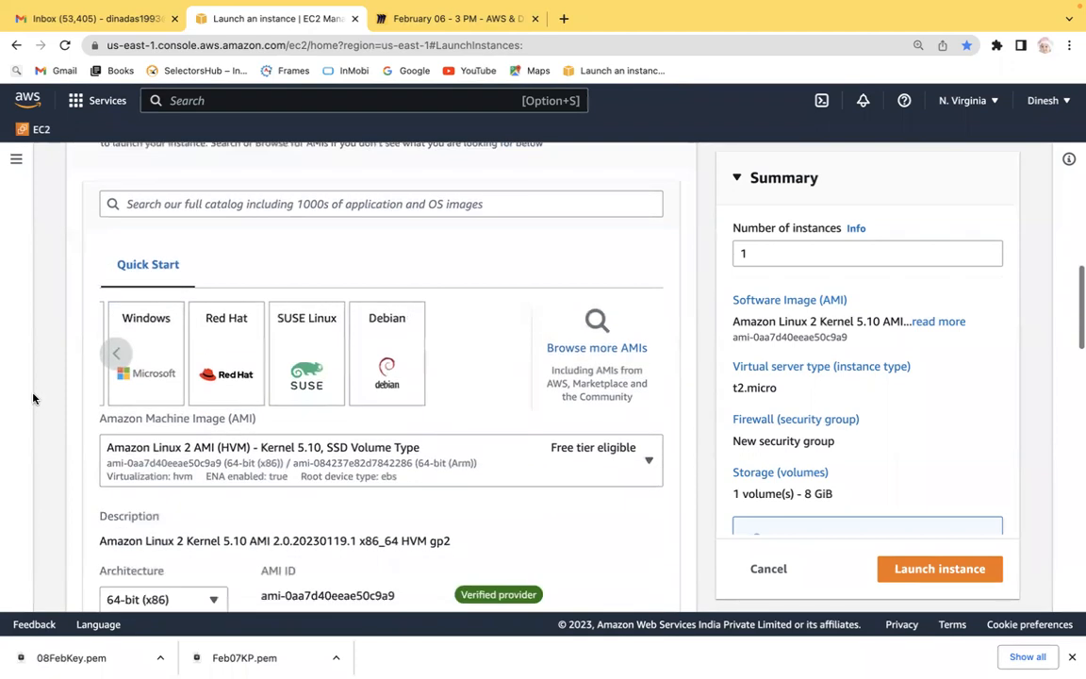
left_click(594, 325)
scroll(97, 380, "down", 3)
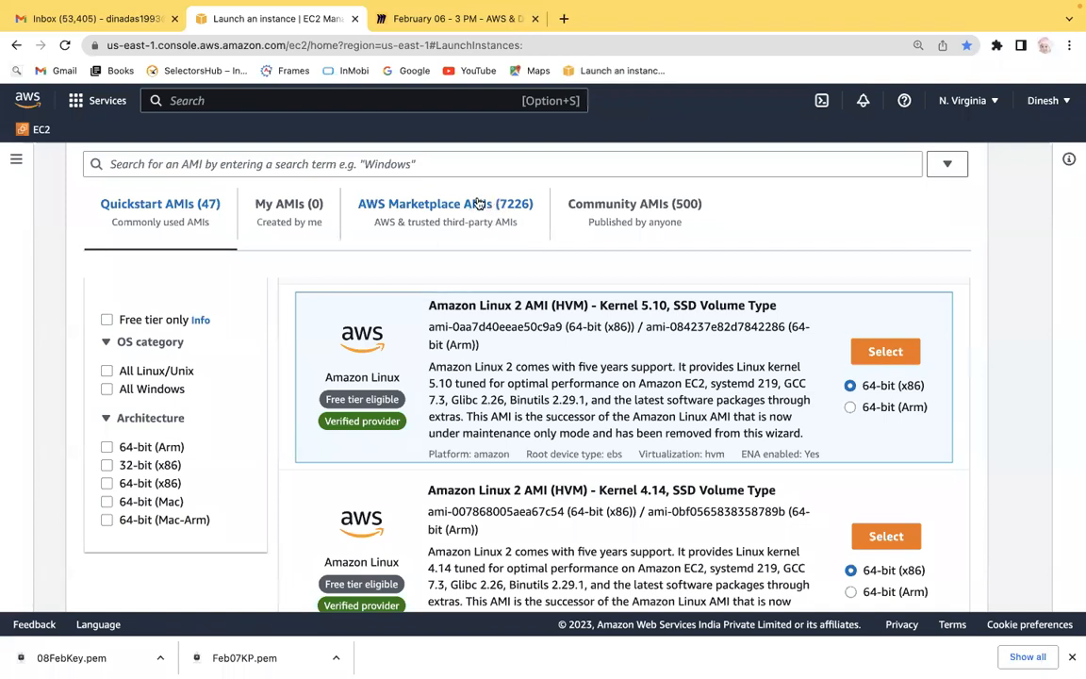
left_click(448, 202)
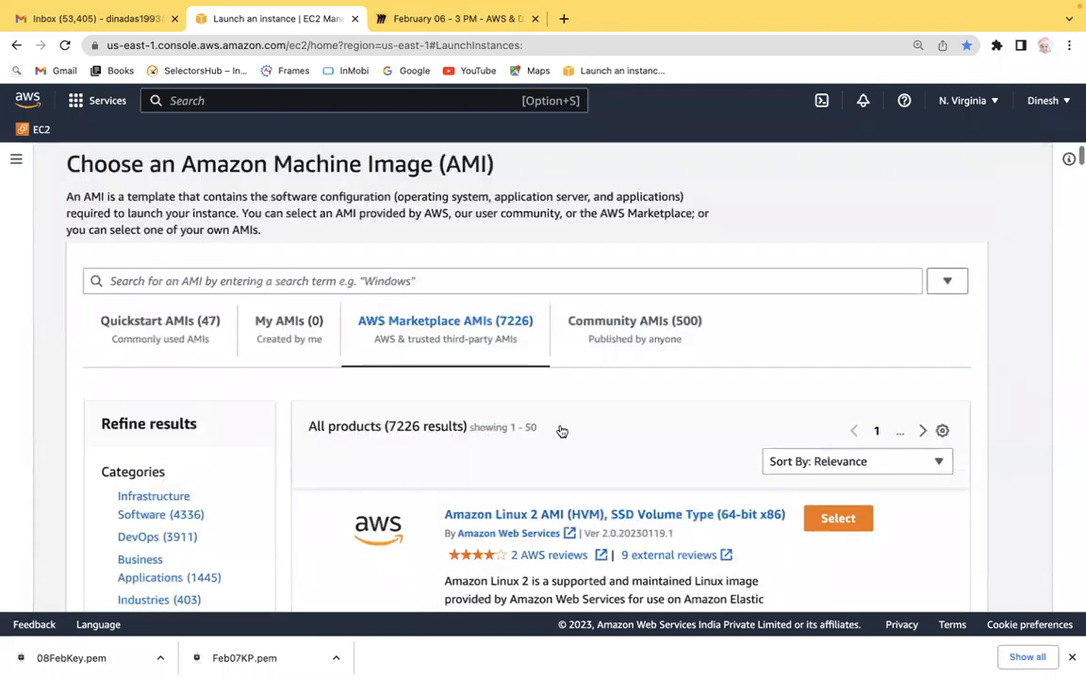
scroll(1055, 366, "down", 2)
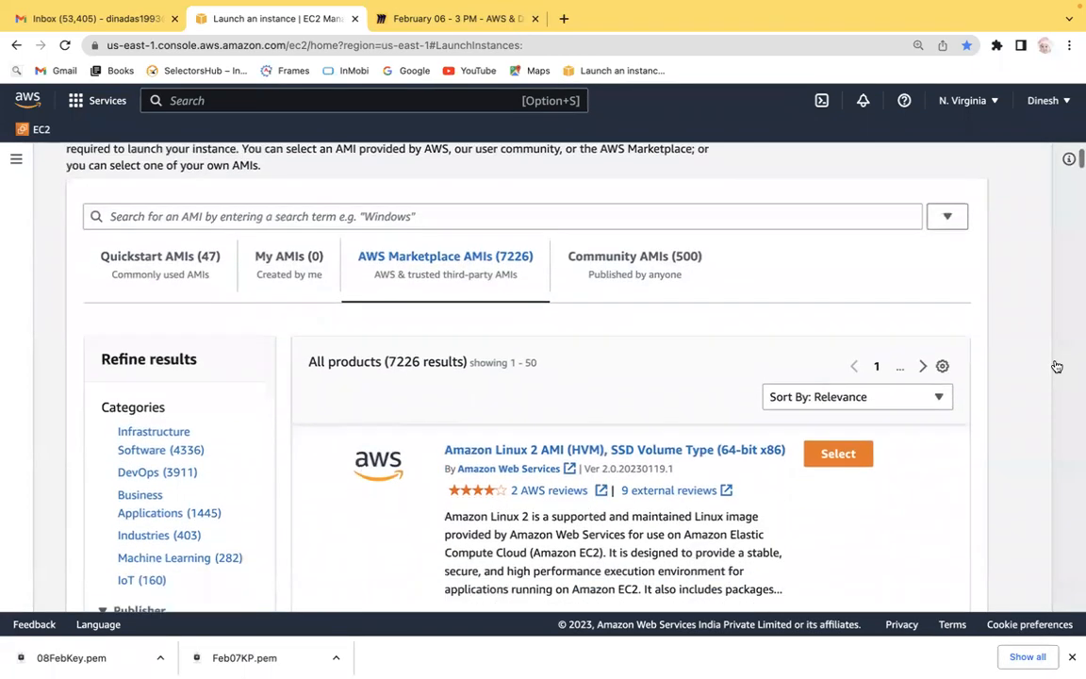
scroll(1055, 366, "down", 8)
Search the AMI catalog for Cisco and scroll through the Marketplace results.
left_click(516, 159)
type("Cisco")
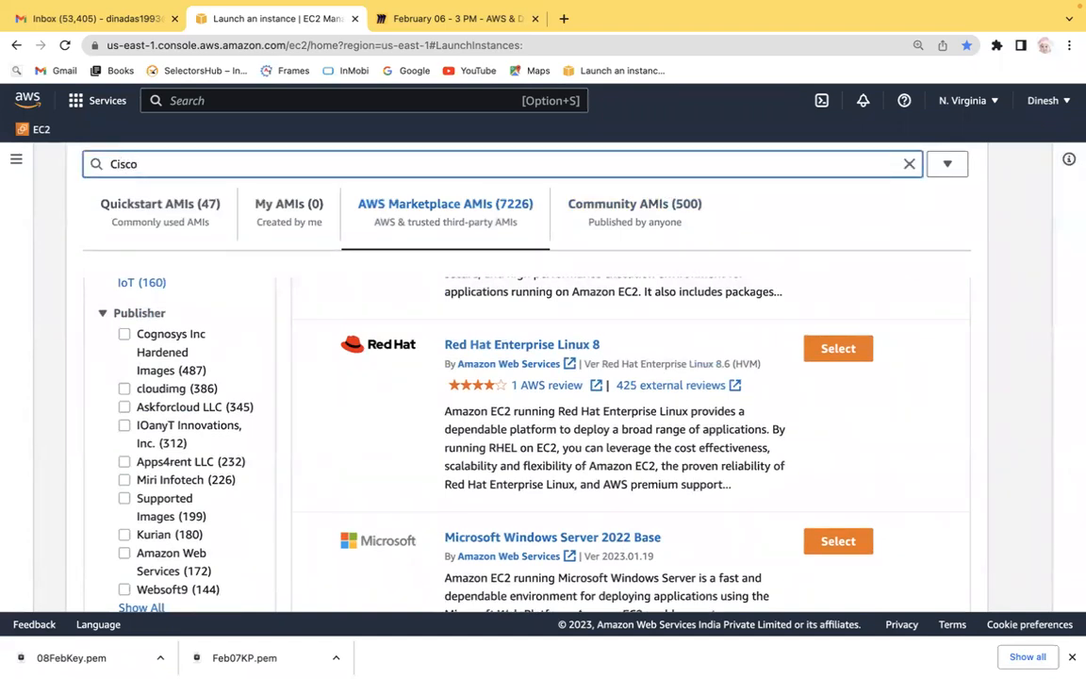
key("Return")
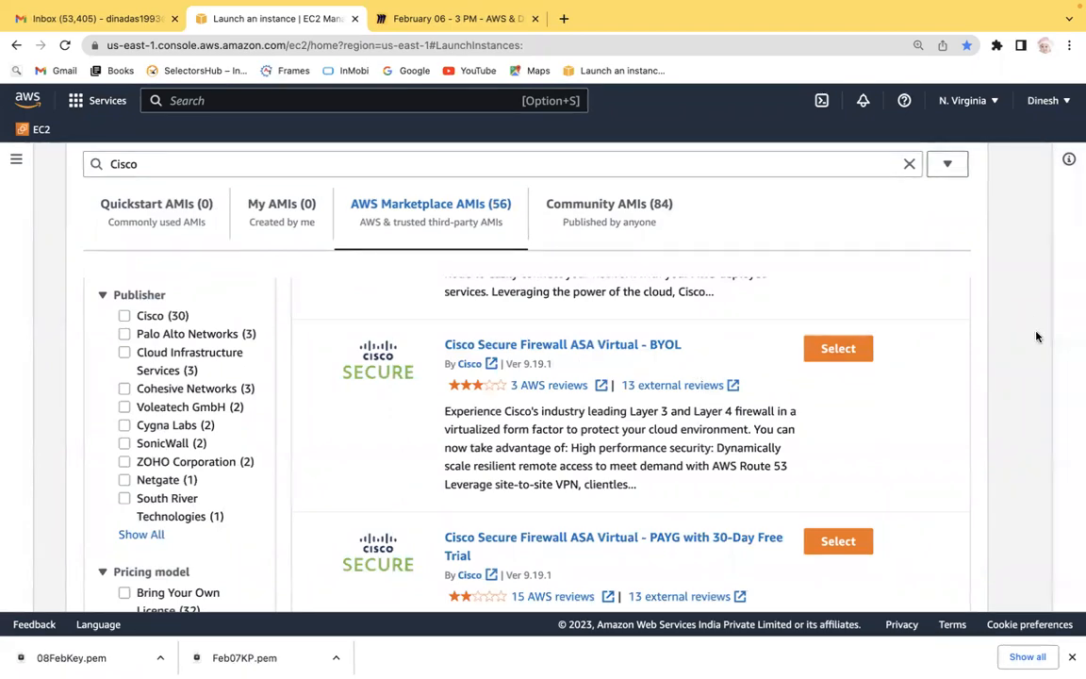
scroll(1036, 337, "down", 2)
scroll(1035, 337, "up", 1)
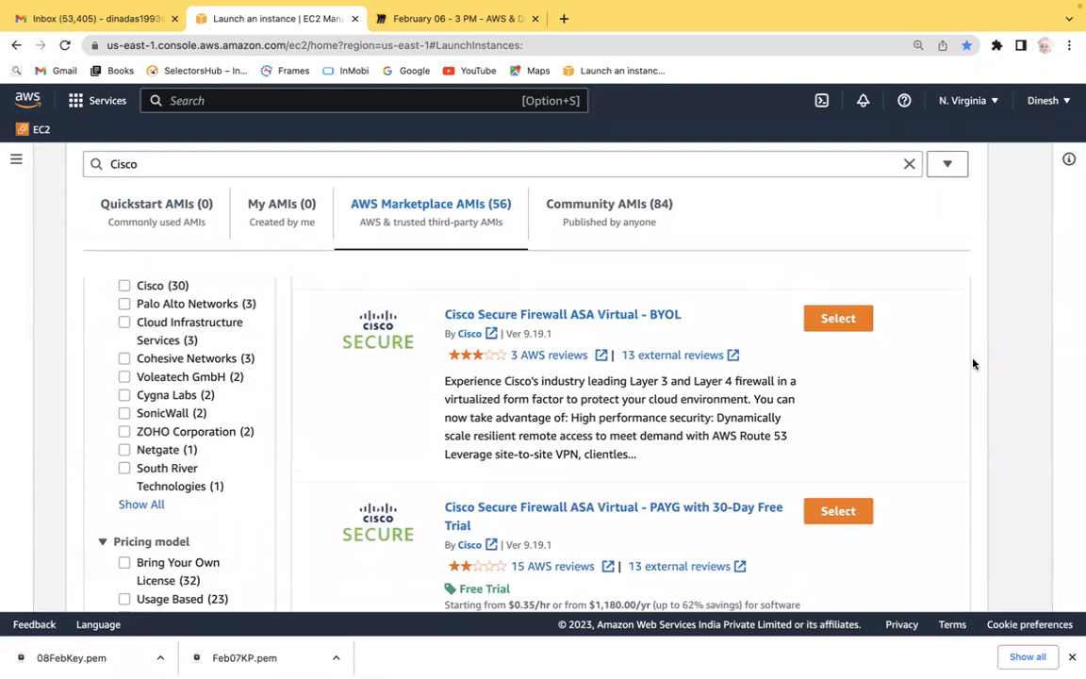
scroll(1013, 359, "down", 3)
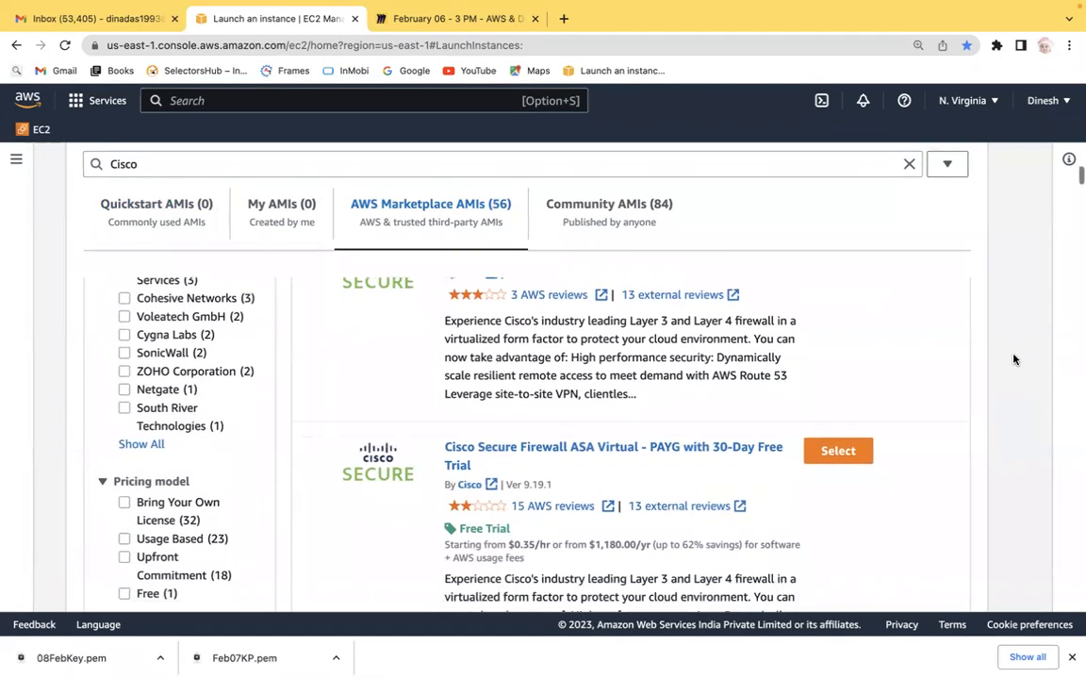
scroll(1013, 359, "down", 5)
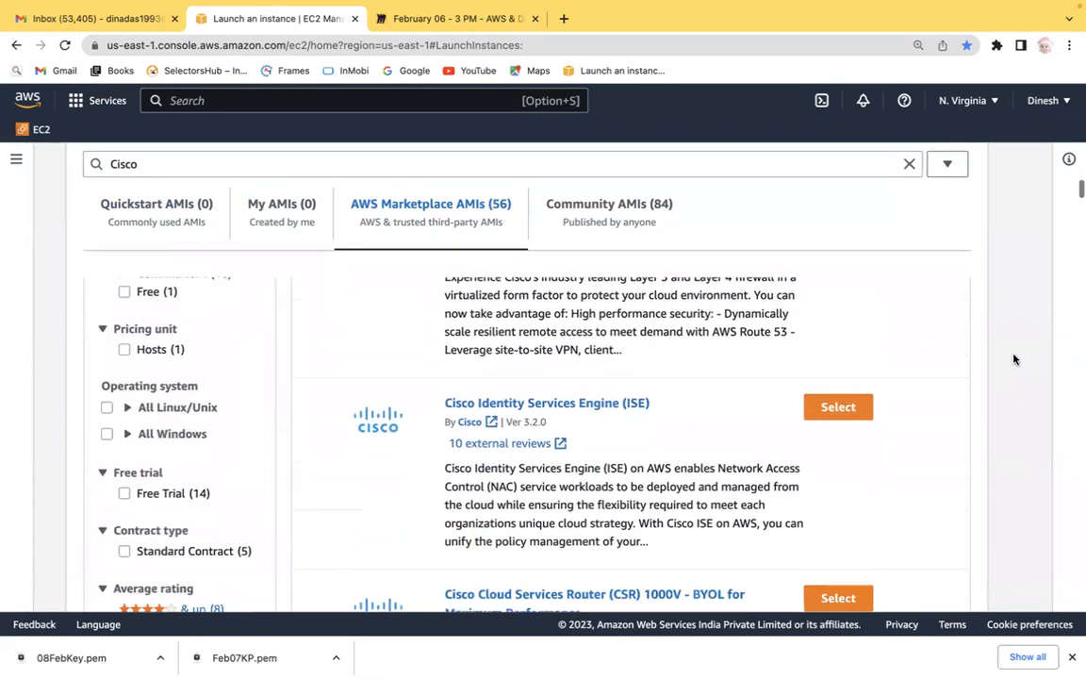
scroll(1013, 359, "down", 5)
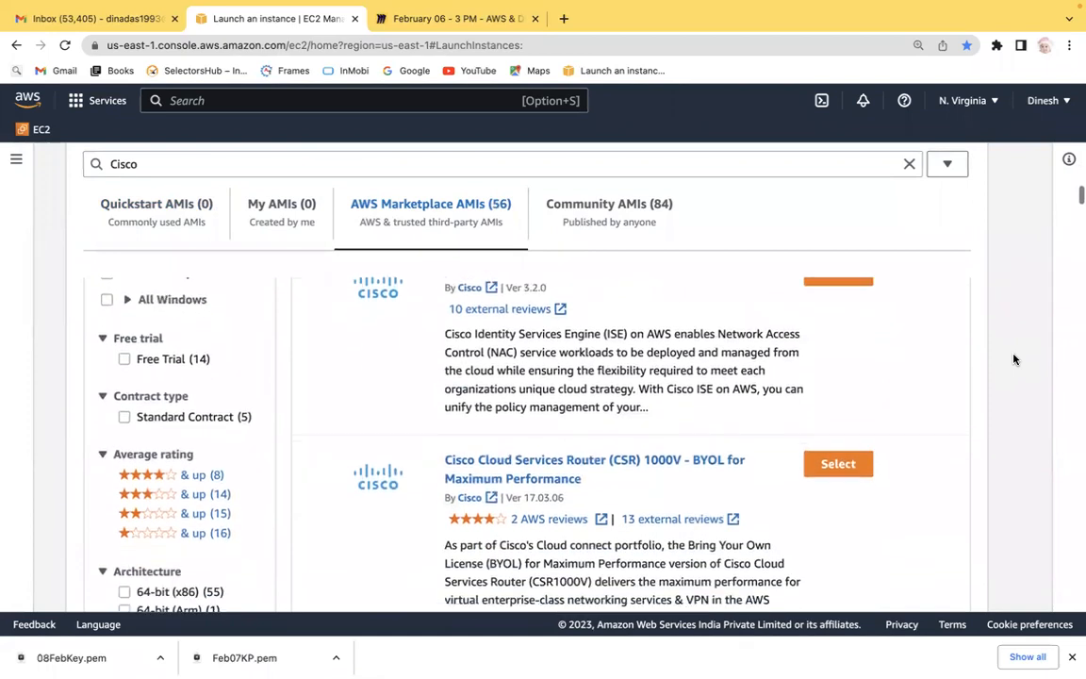
scroll(1013, 359, "down", 5)
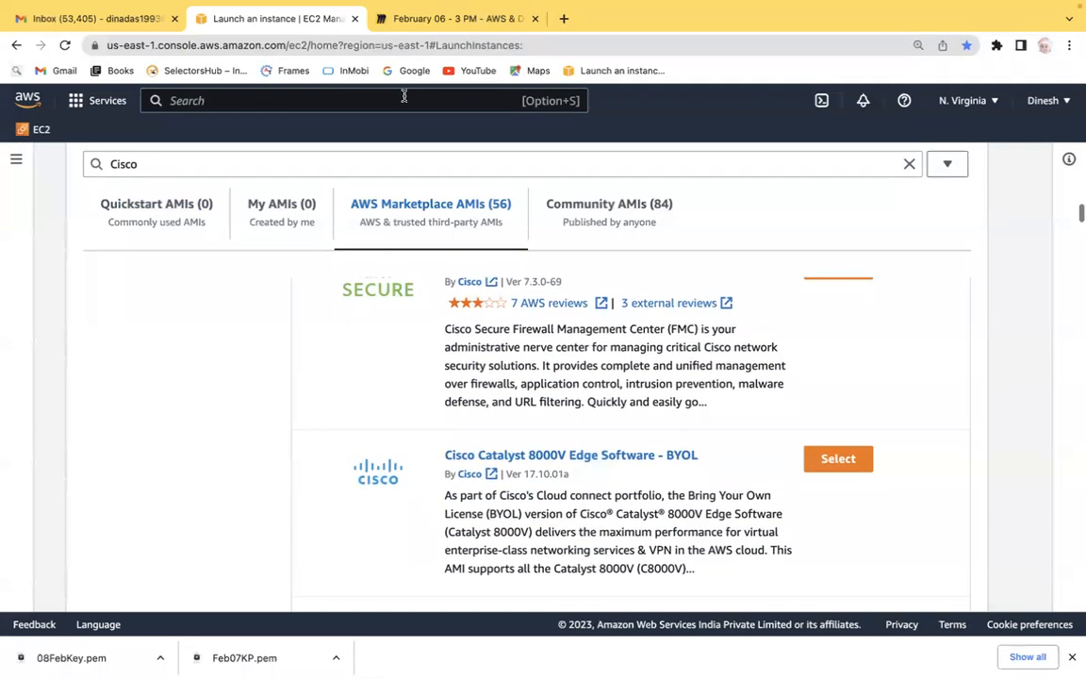
Replace the search with Salesforce and scroll through the Marketplace results.
double_click(116, 168)
type("Sale")
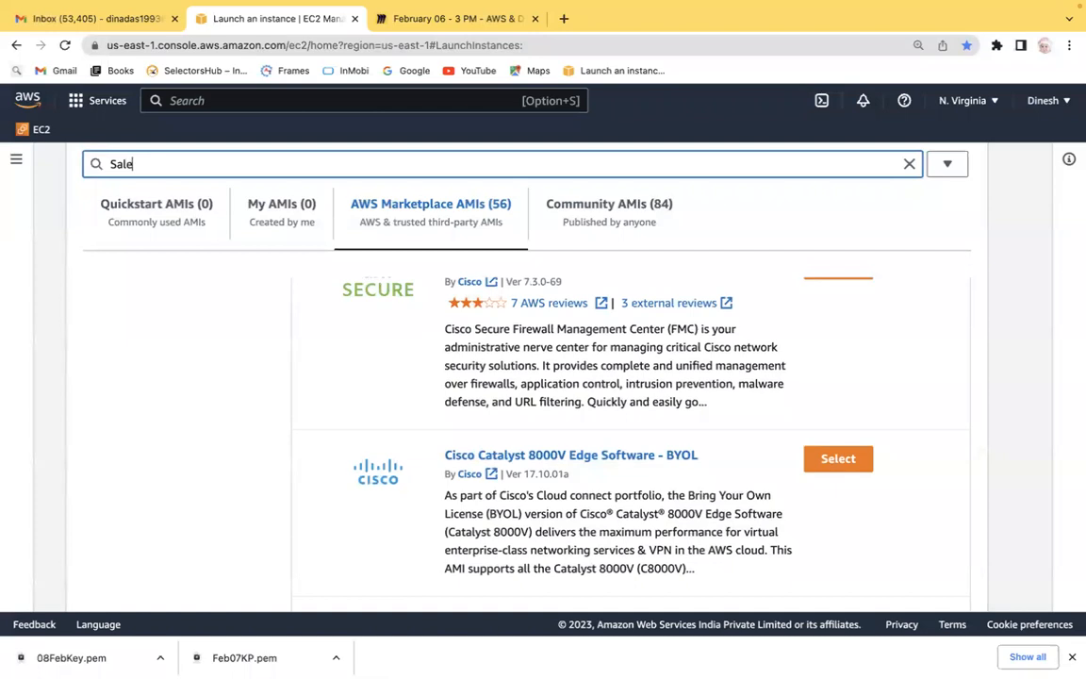
type("sforce")
key("Return")
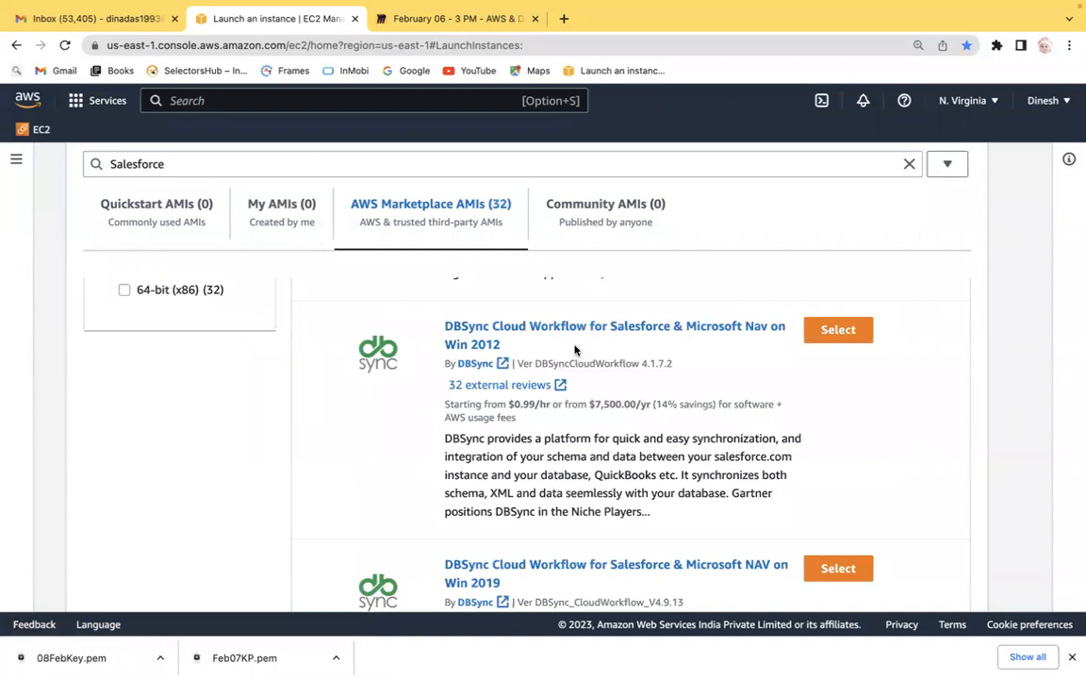
scroll(1016, 384, "down", 1)
scroll(1016, 384, "down", 5)
scroll(1016, 385, "down", 5)
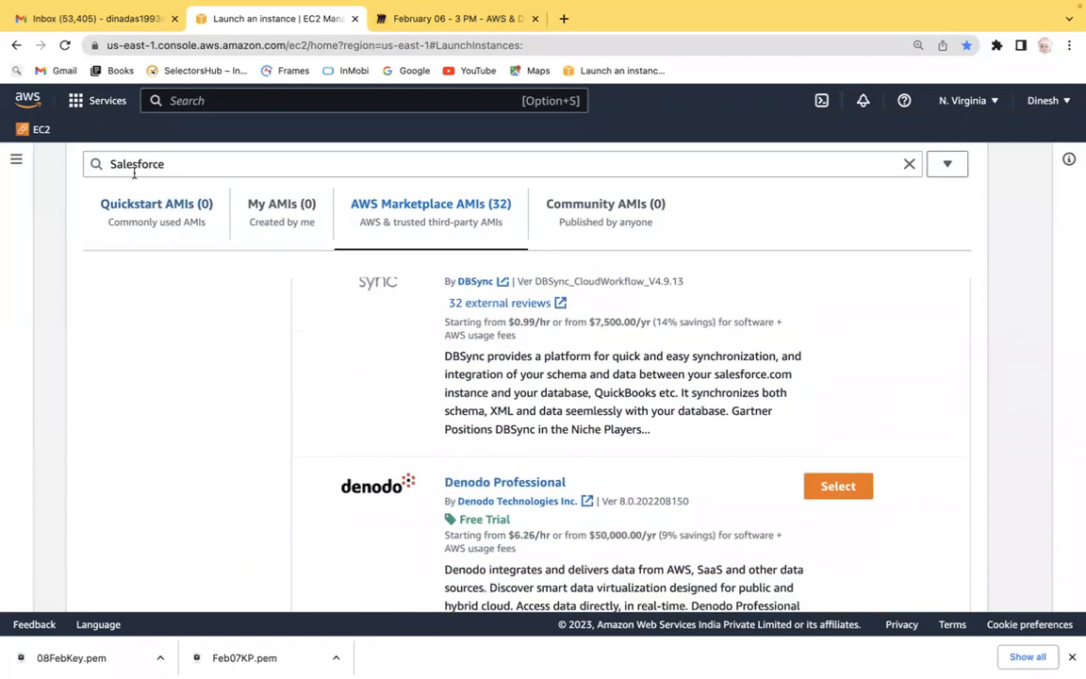
Search the AMI catalog for Mircrosoft and scroll through the Marketplace results.
double_click(118, 164)
type("Mircrosoft")
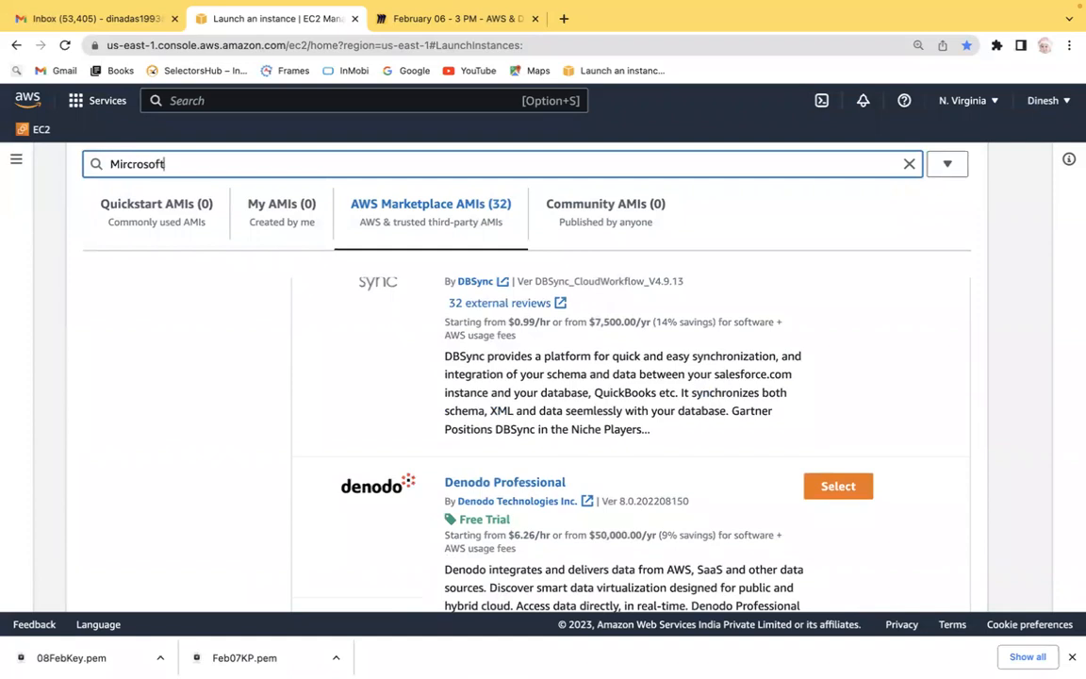
key("Return")
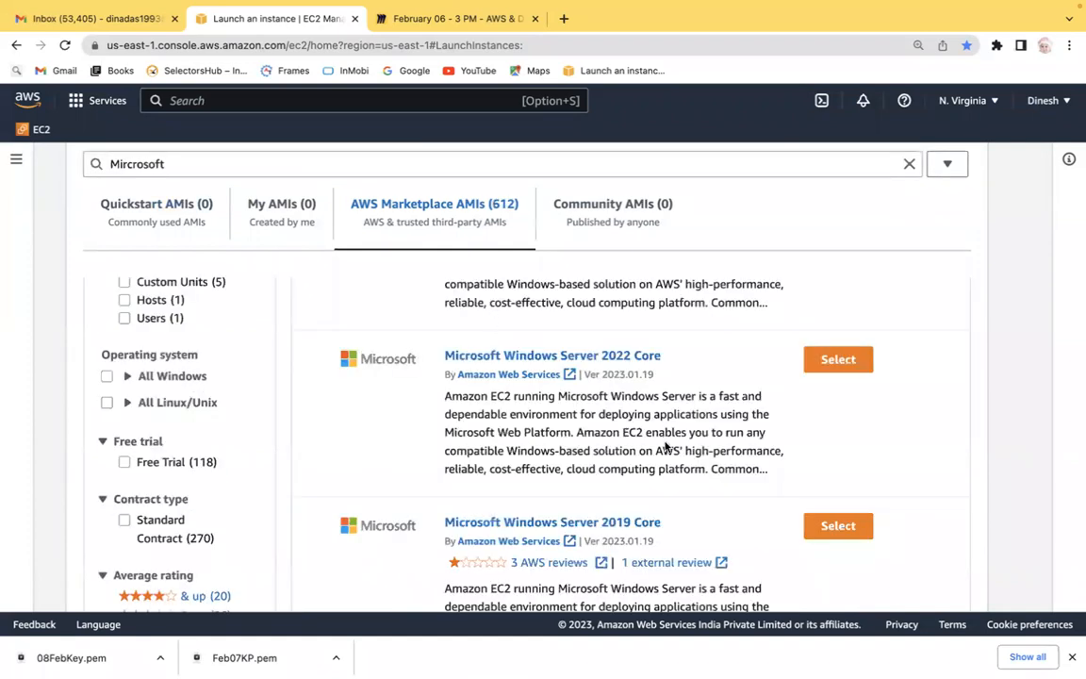
scroll(1016, 401, "down", 4)
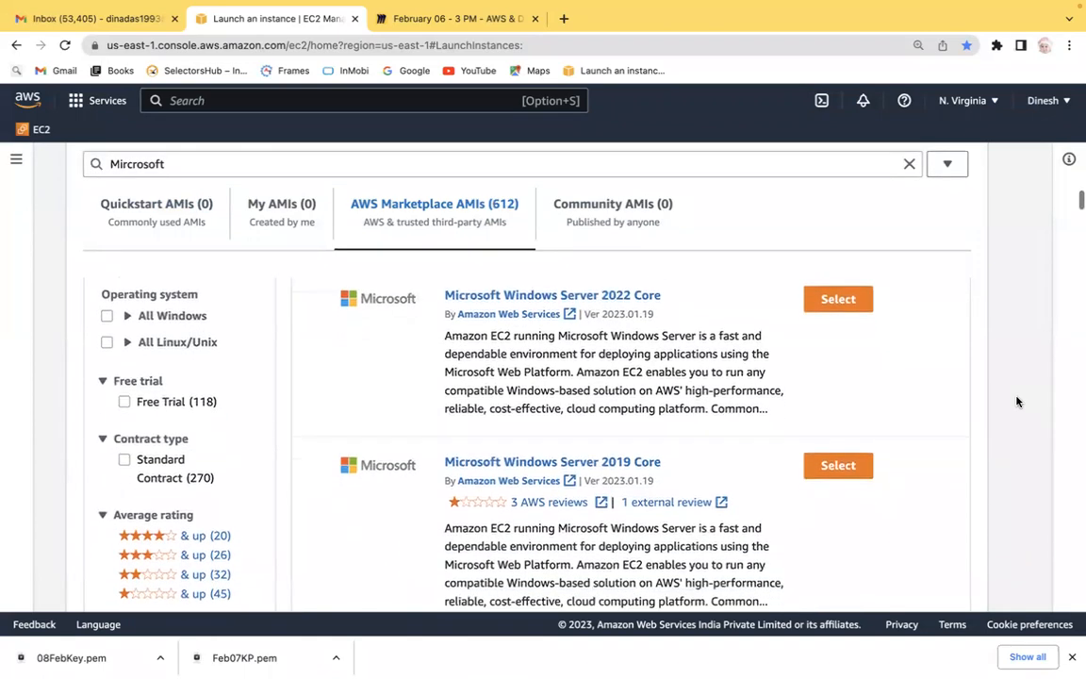
scroll(1016, 401, "down", 8)
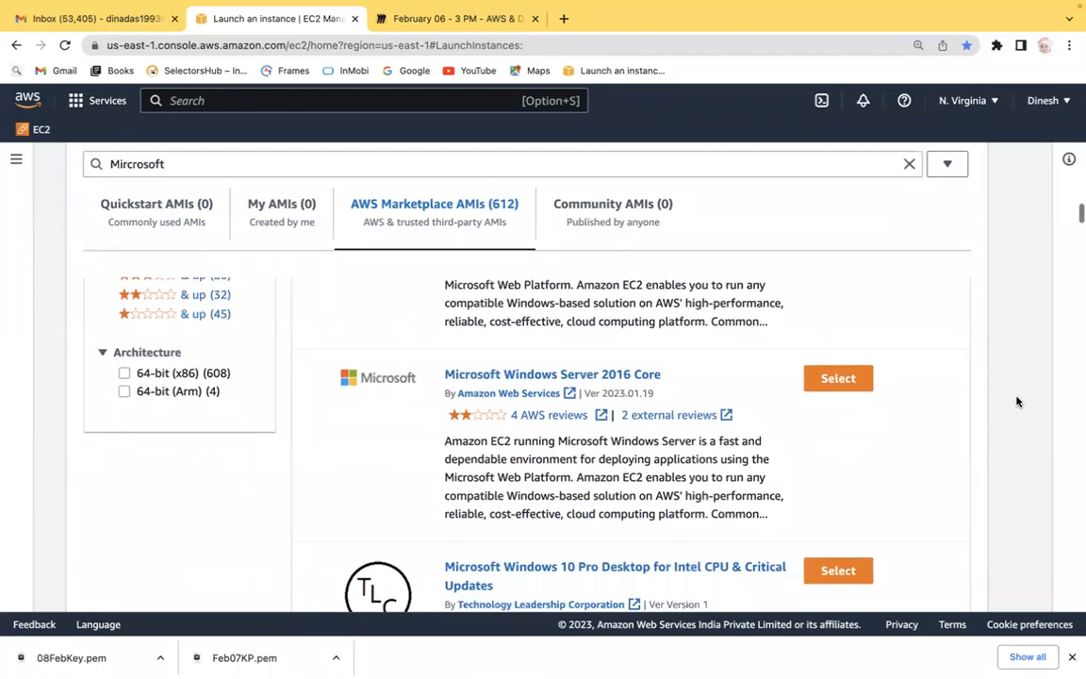
scroll(1016, 402, "down", 5)
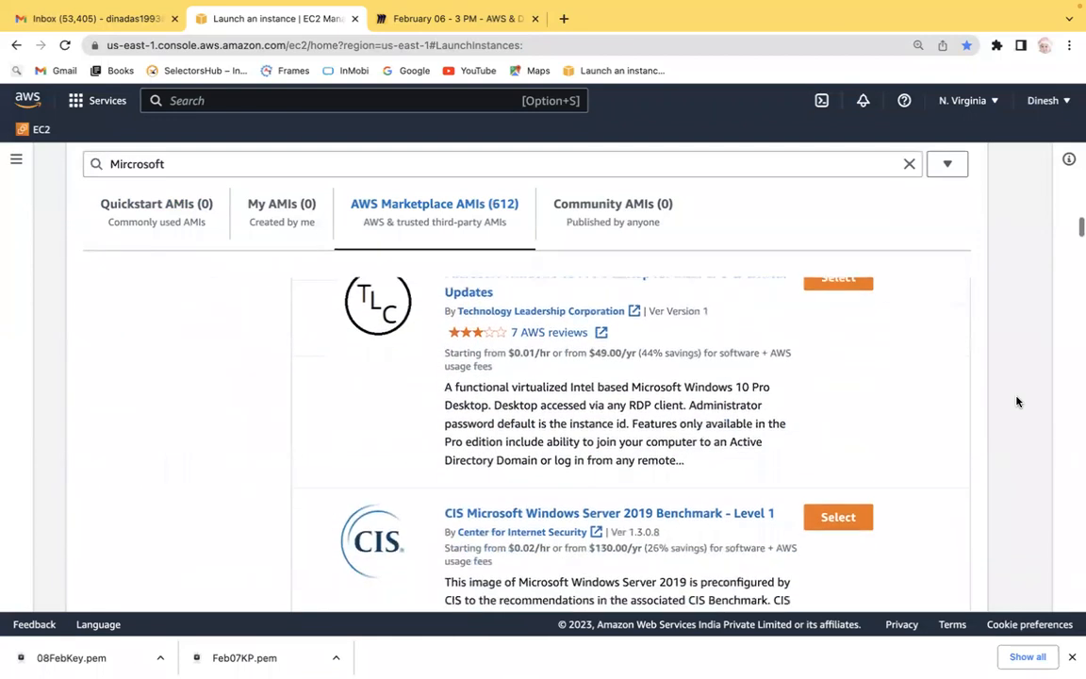
scroll(1016, 401, "down", 8)
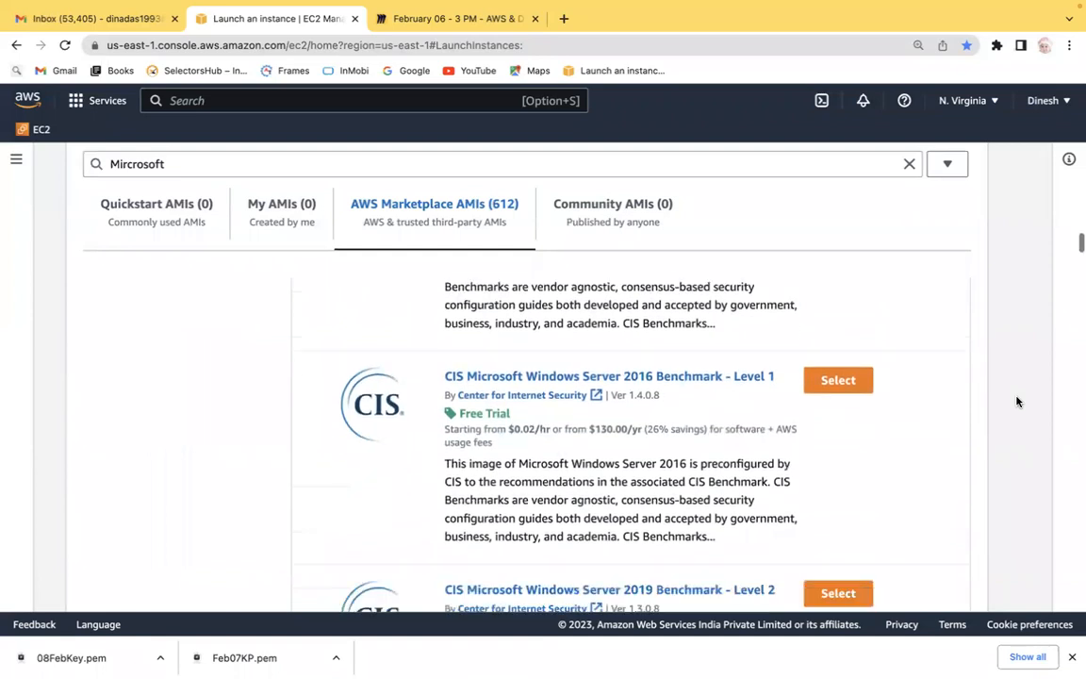
scroll(1016, 402, "down", 5)
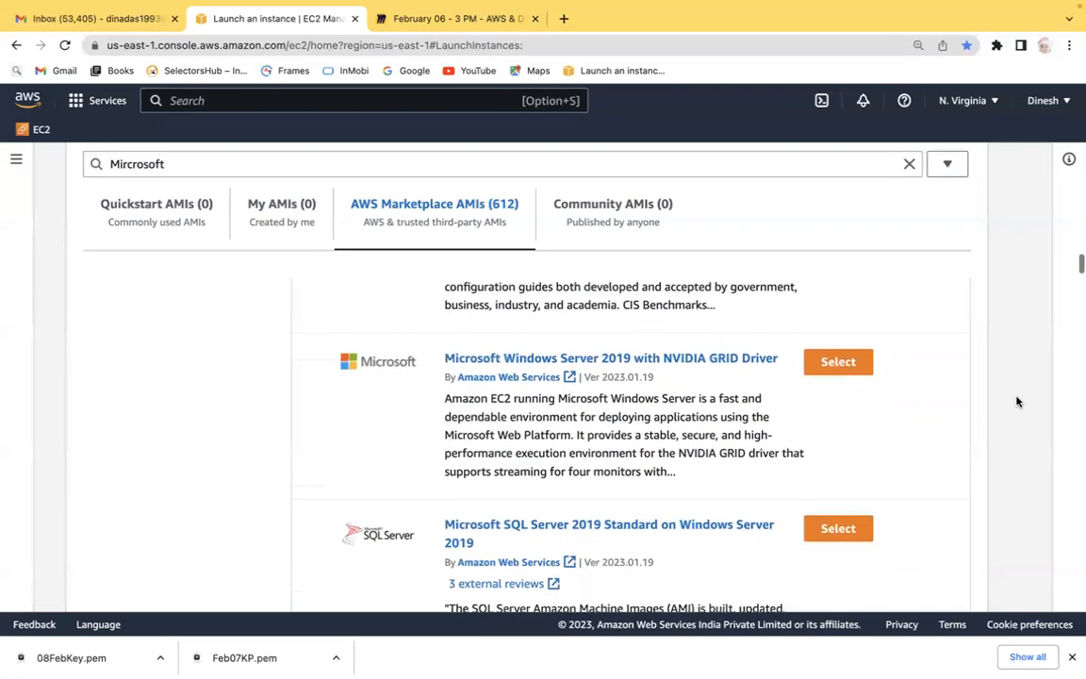
Search the AMI catalog for Ubuntu and scroll through the Marketplace results.
double_click(152, 164)
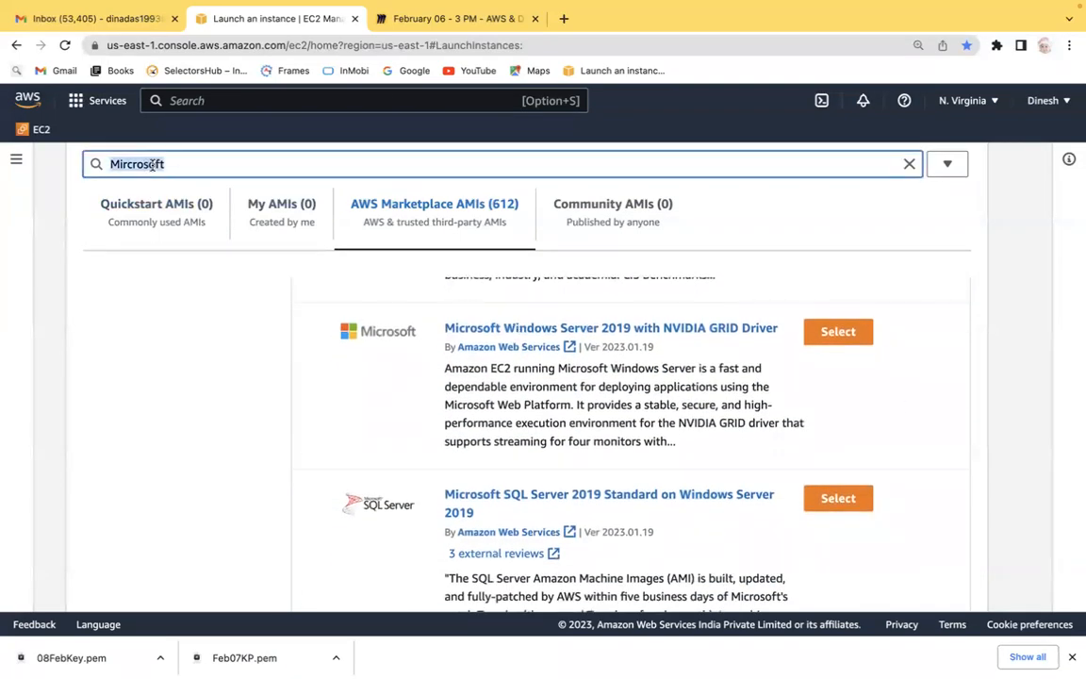
type("Ub")
type("un")
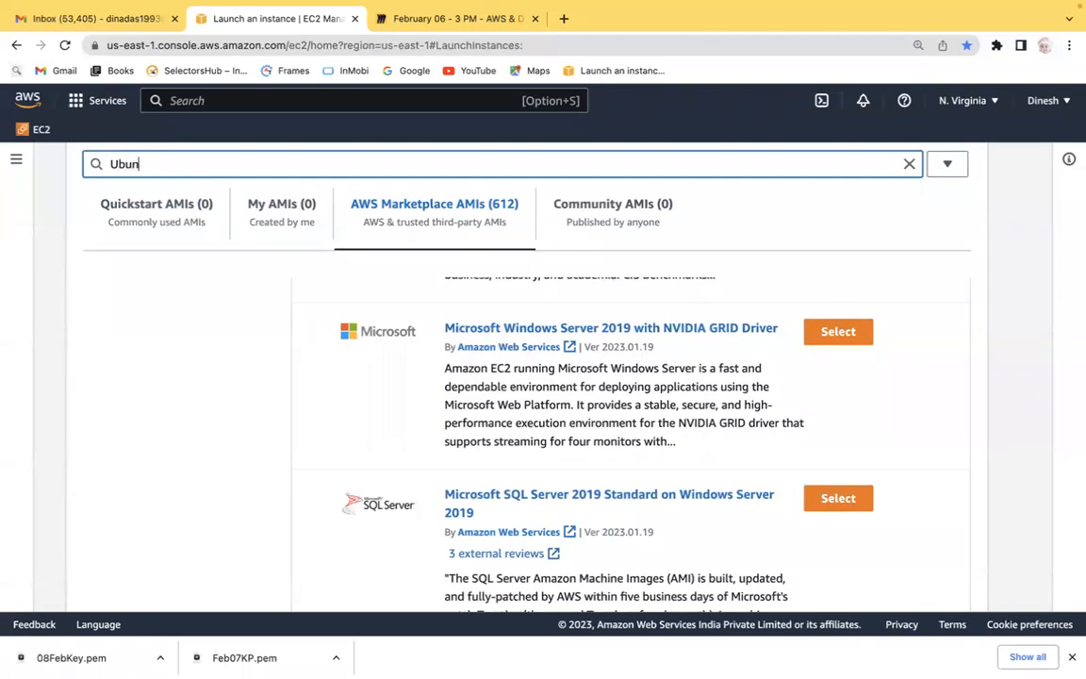
type("du")
key("Return")
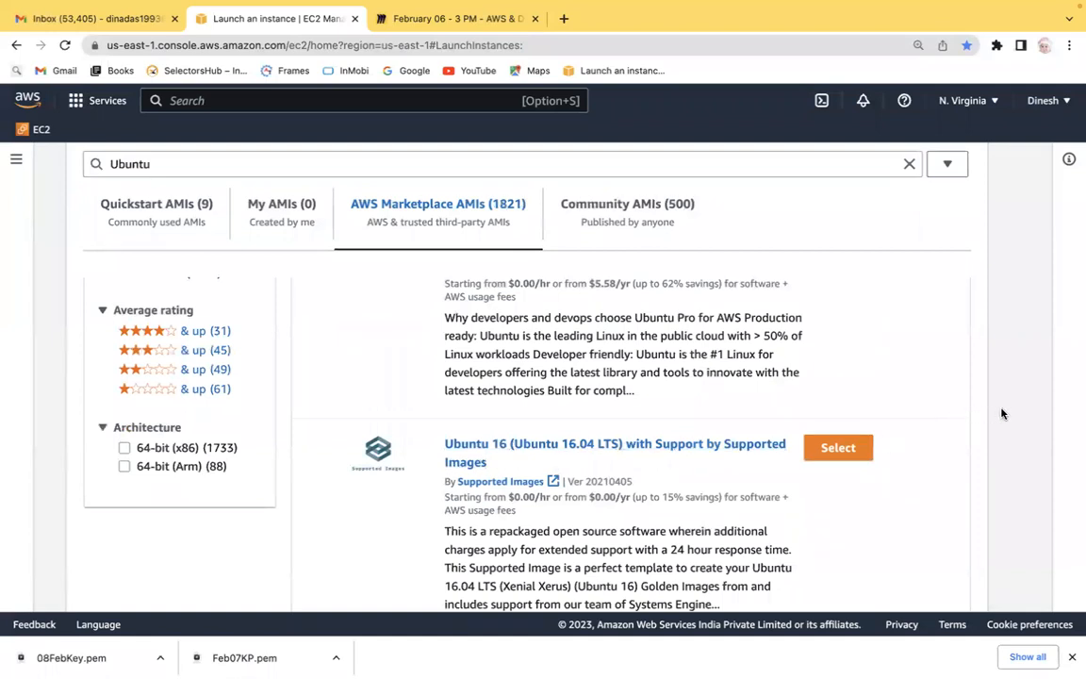
scroll(998, 413, "down", 5)
scroll(1002, 413, "down", 6)
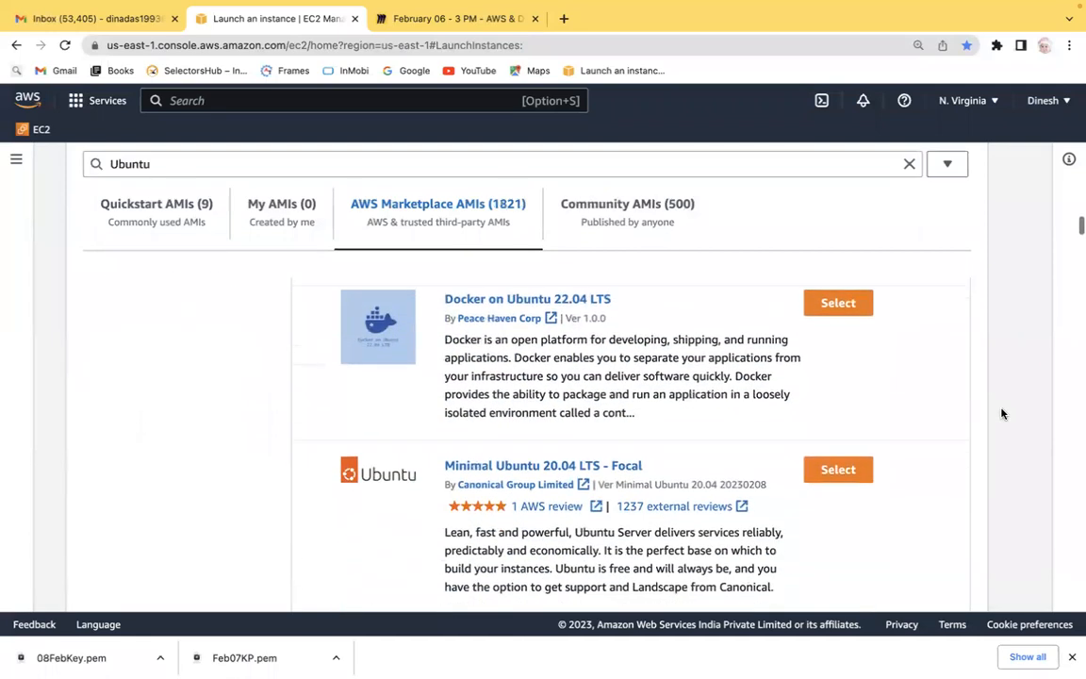
scroll(1002, 412, "down", 10)
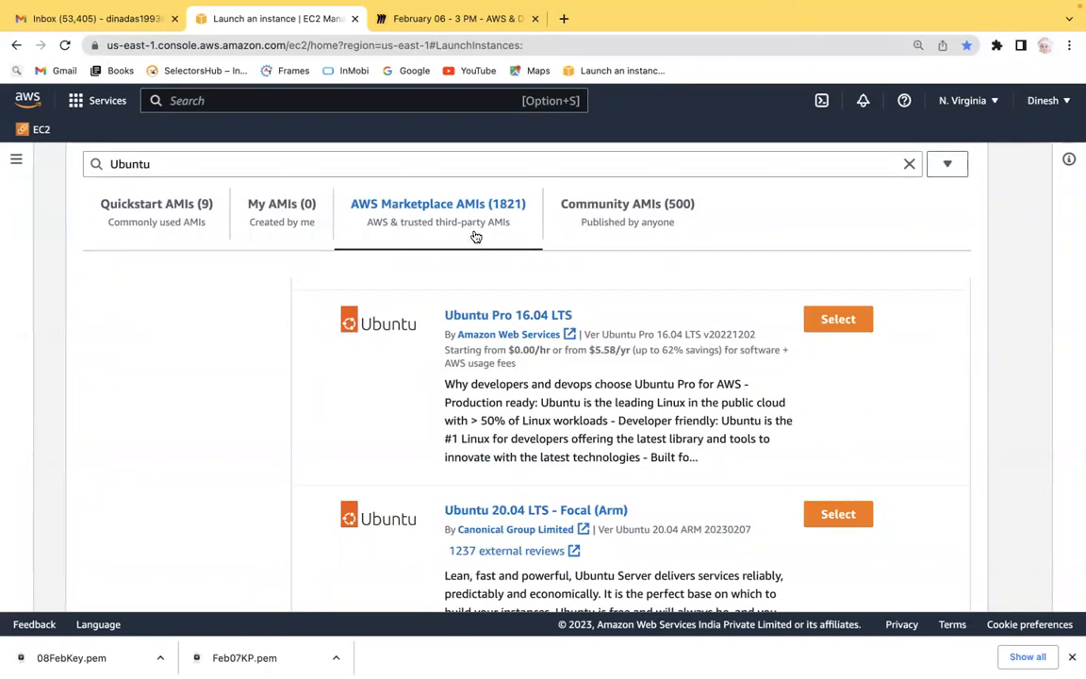
Compare the Ubuntu results on the My AMIs, Community AMIs and Quickstart AMIs tabs, and check the search options.
left_click(264, 209)
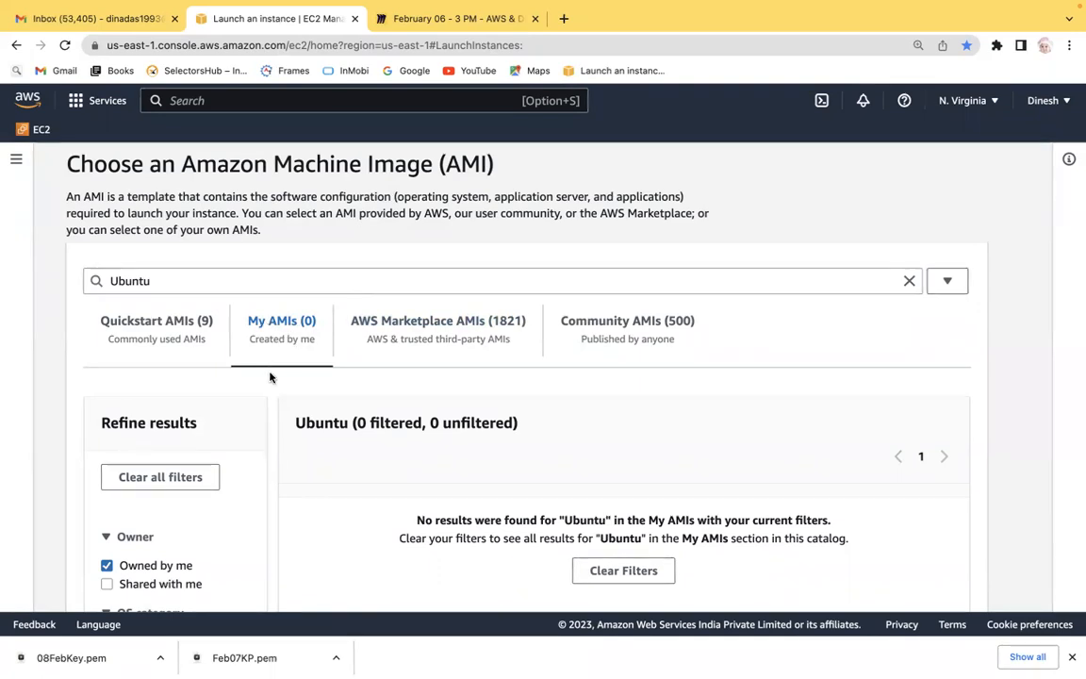
left_click(161, 326)
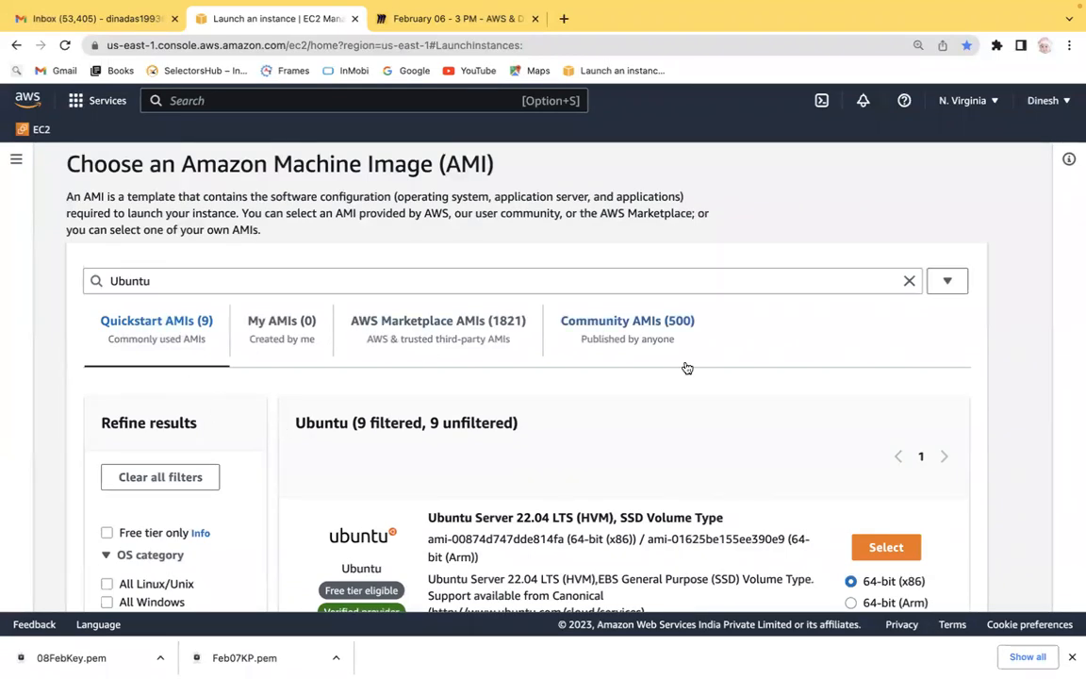
left_click(640, 337)
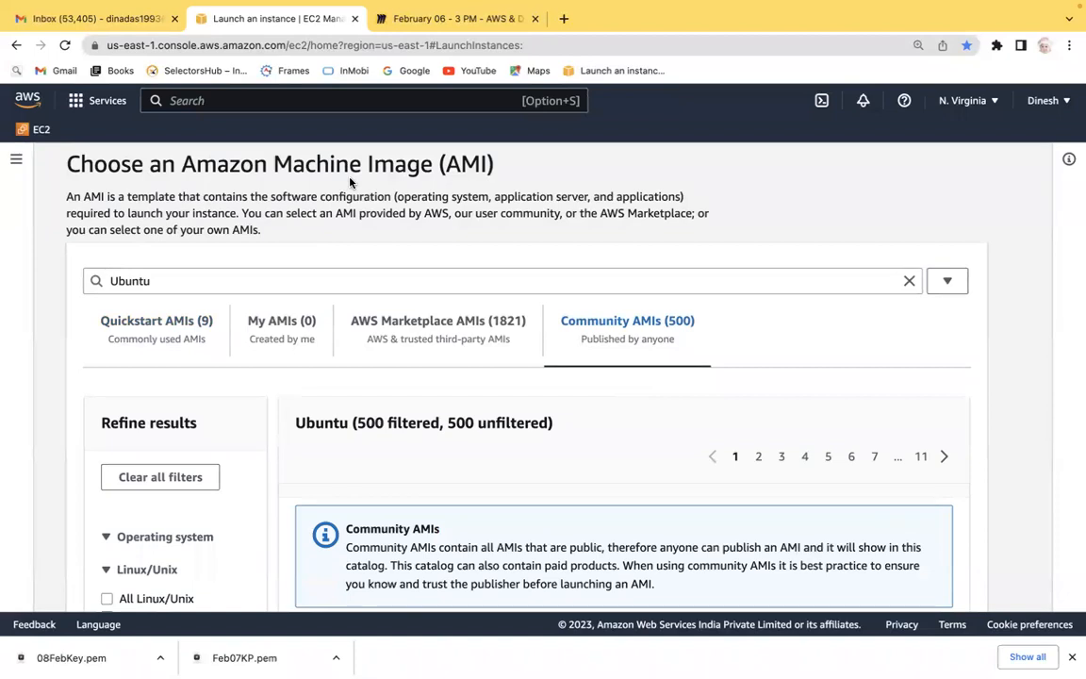
left_click(141, 320)
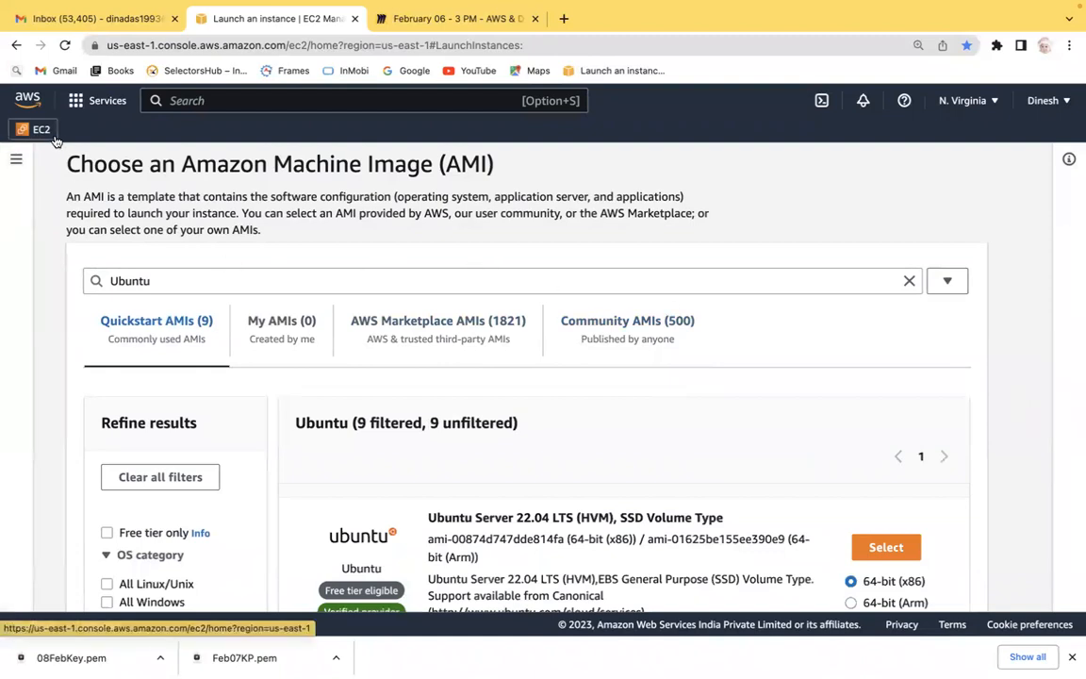
left_click(946, 282)
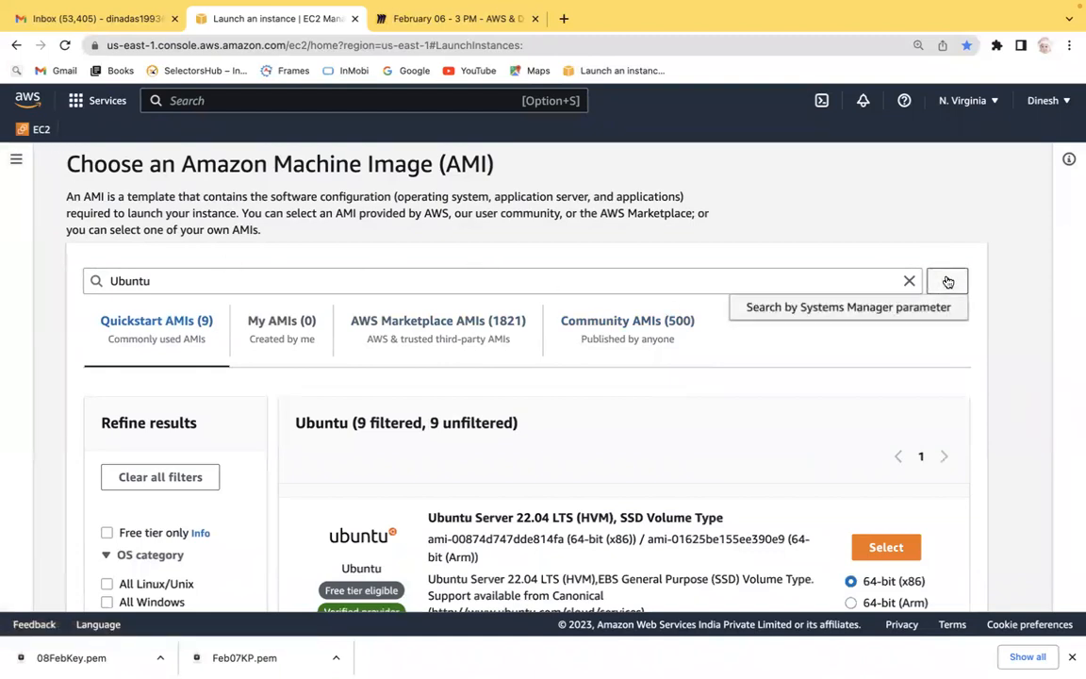
left_click(998, 237)
Filter the Ubuntu Quickstart AMIs to Free tier only and All Linux/Unix.
scroll(997, 237, "down", 5)
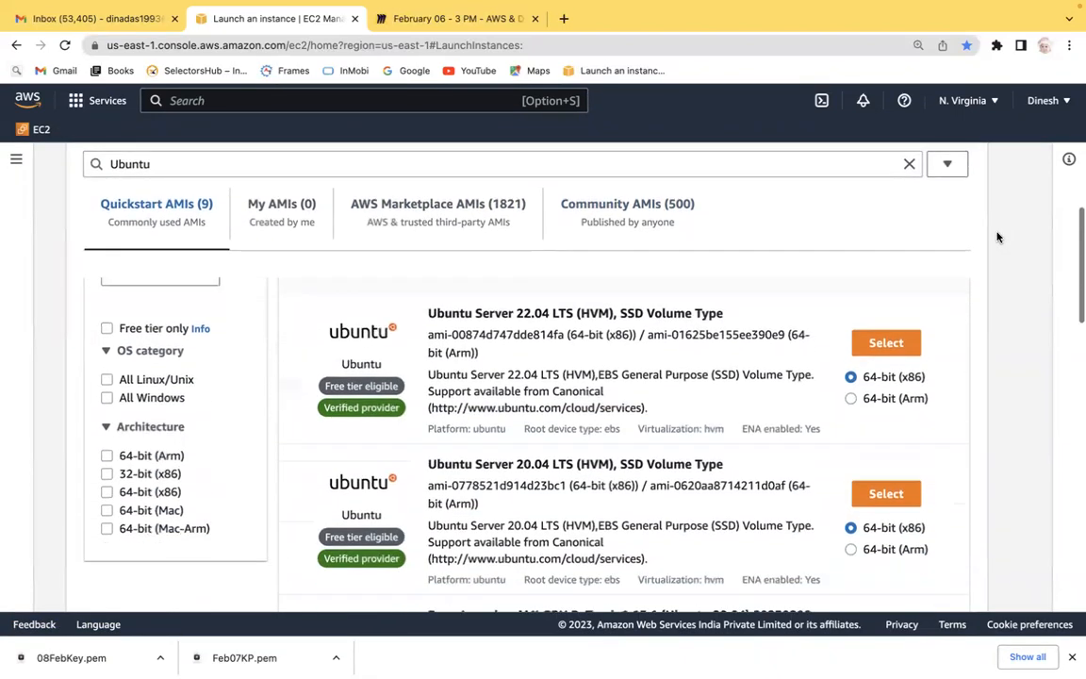
left_click(106, 321)
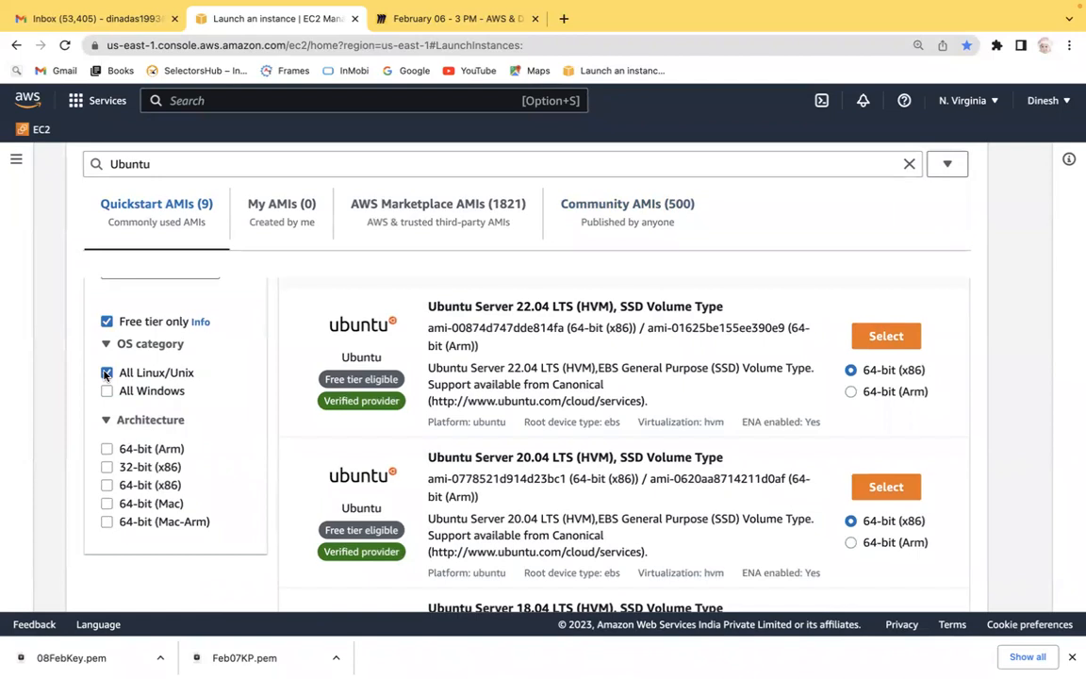
scroll(1012, 344, "up", 1)
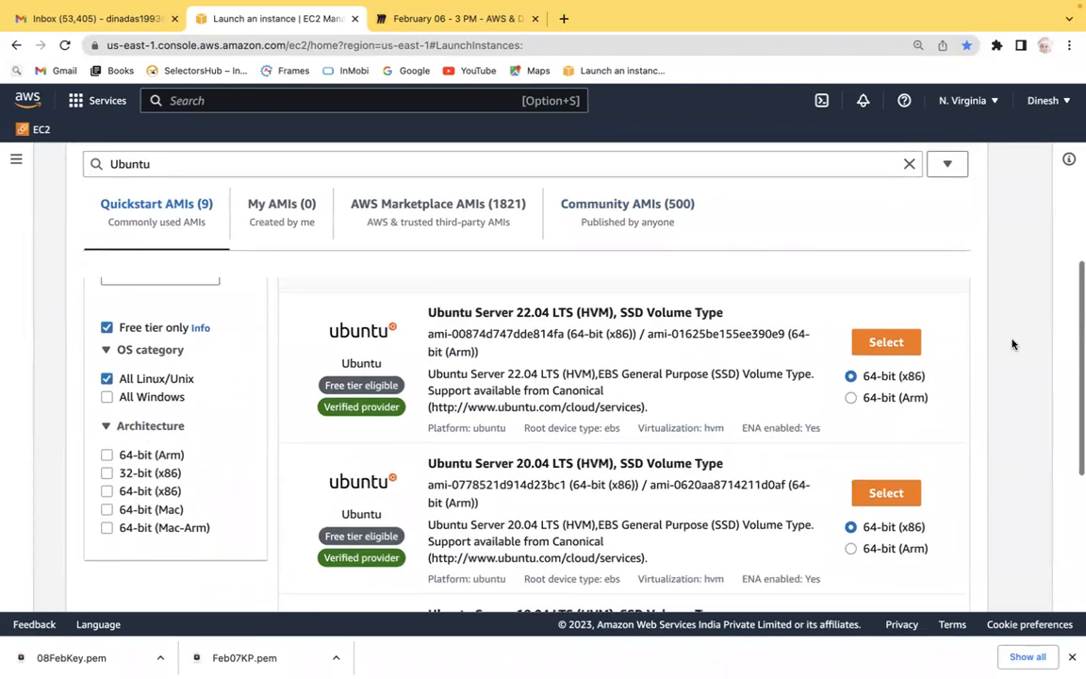
Clear all AMI filters and the Ubuntu search term in the AMI catalog.
scroll(1011, 344, "up", 3)
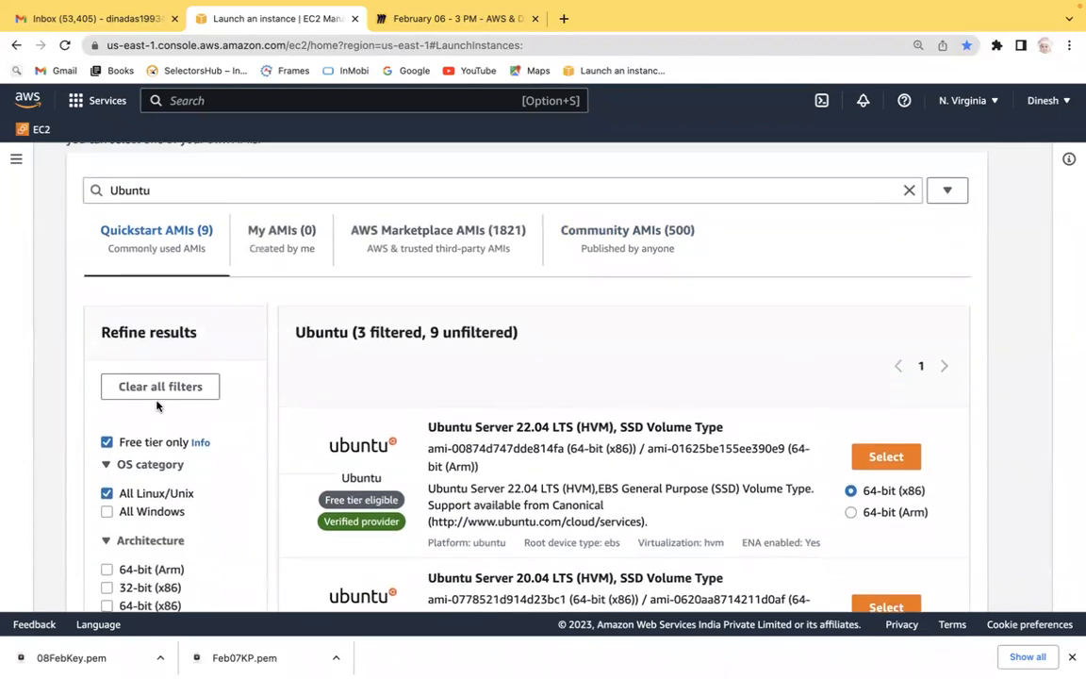
left_click(163, 382)
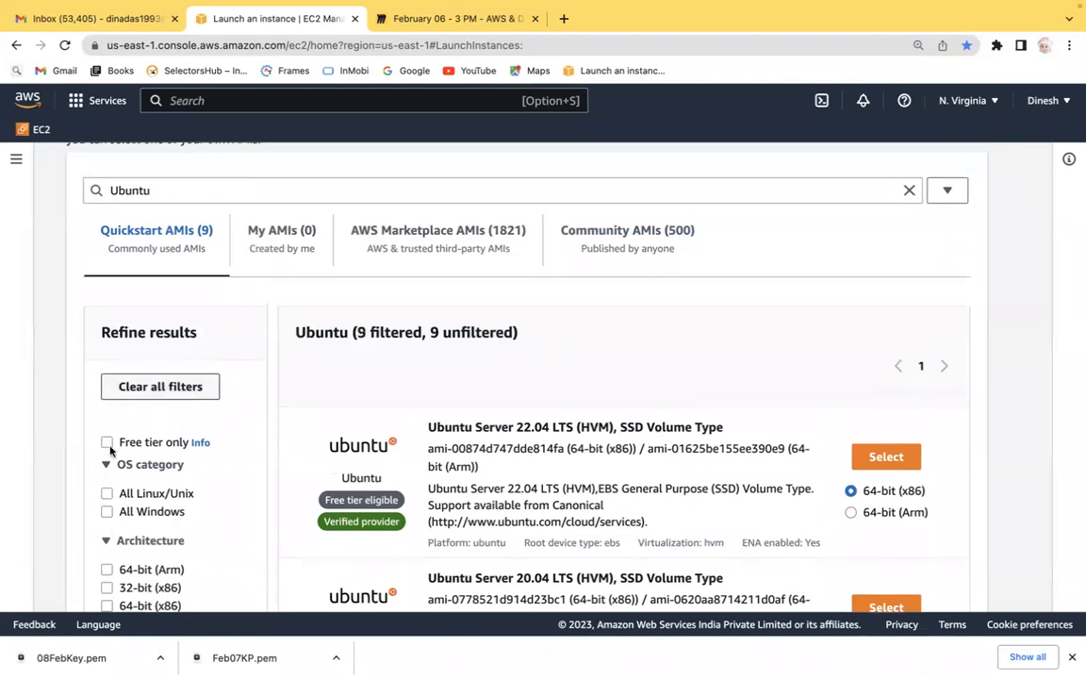
left_click(910, 191)
Select the Amazon Linux 2 AMI (HVM) - Kernel 5.10, SSD Volume Type image for the instance.
scroll(229, 423, "down", 3)
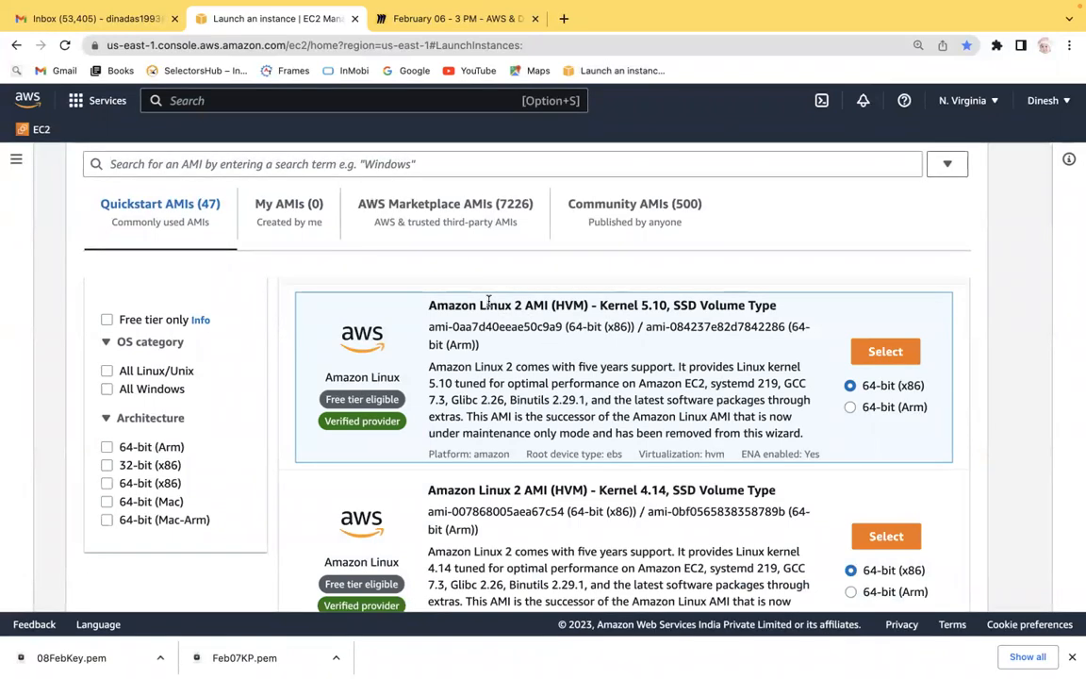
left_click(886, 351)
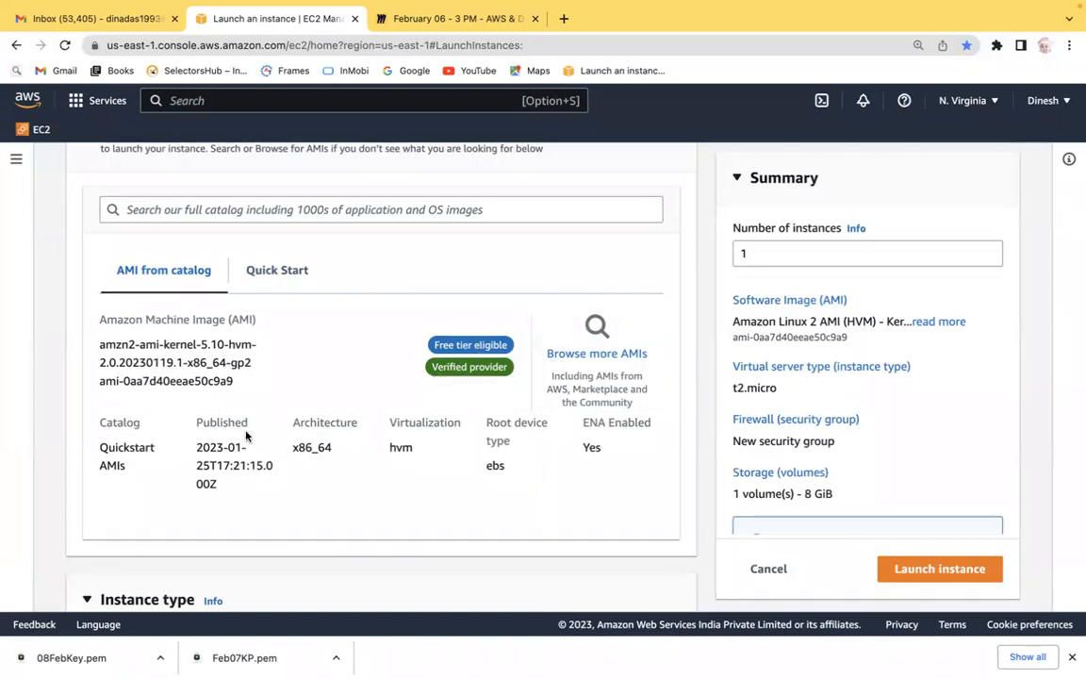
scroll(52, 330, "up", 2)
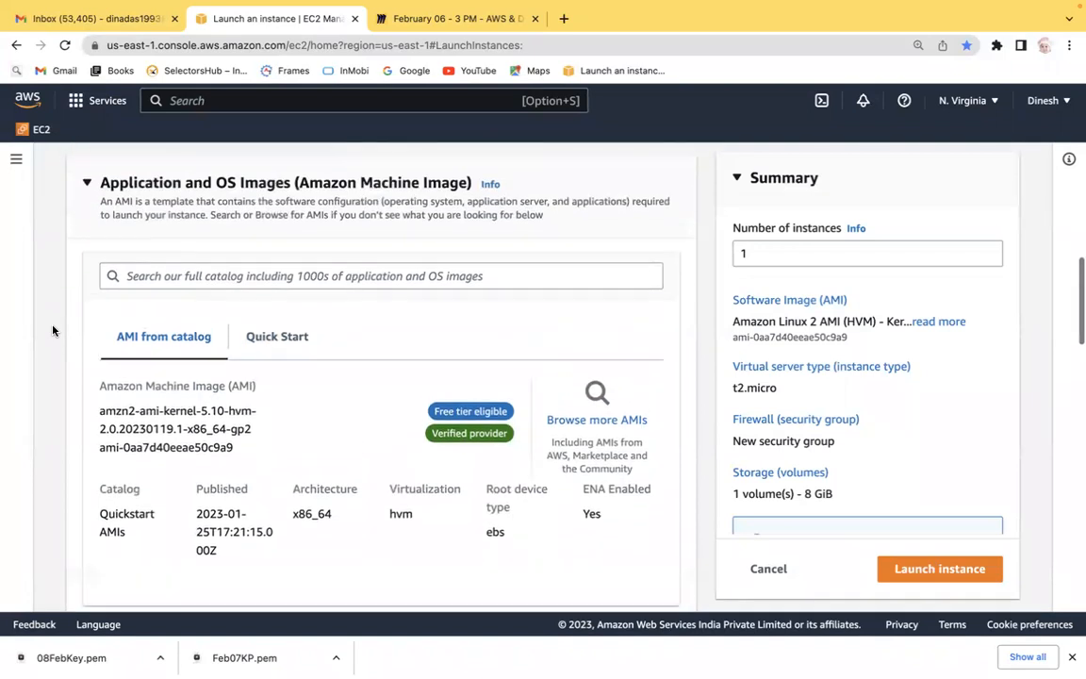
scroll(52, 330, "down", 1)
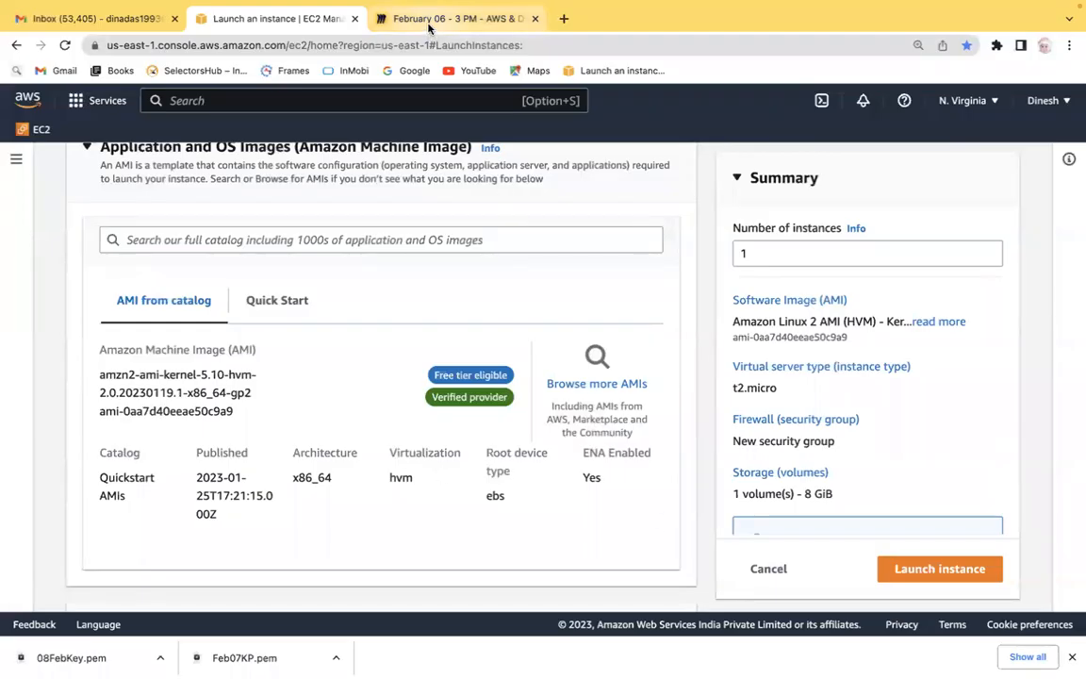
On the Miro board, add sub-items Community AMI, Market place, Publish AMI and My AMI under the OS Template note.
left_click(428, 26)
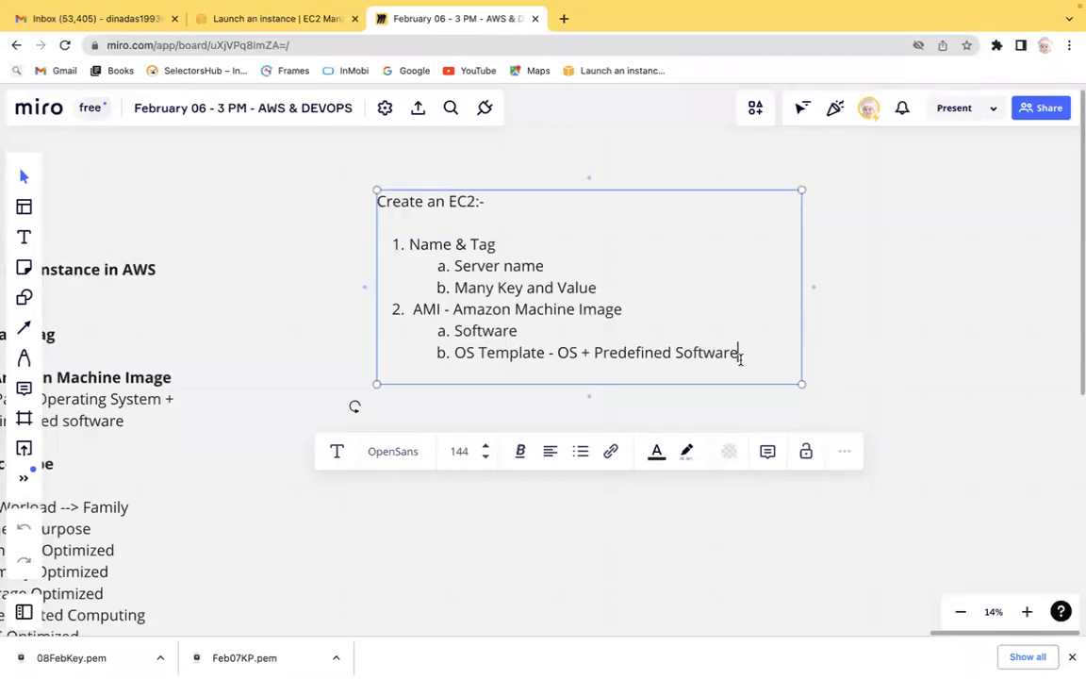
key("Return")
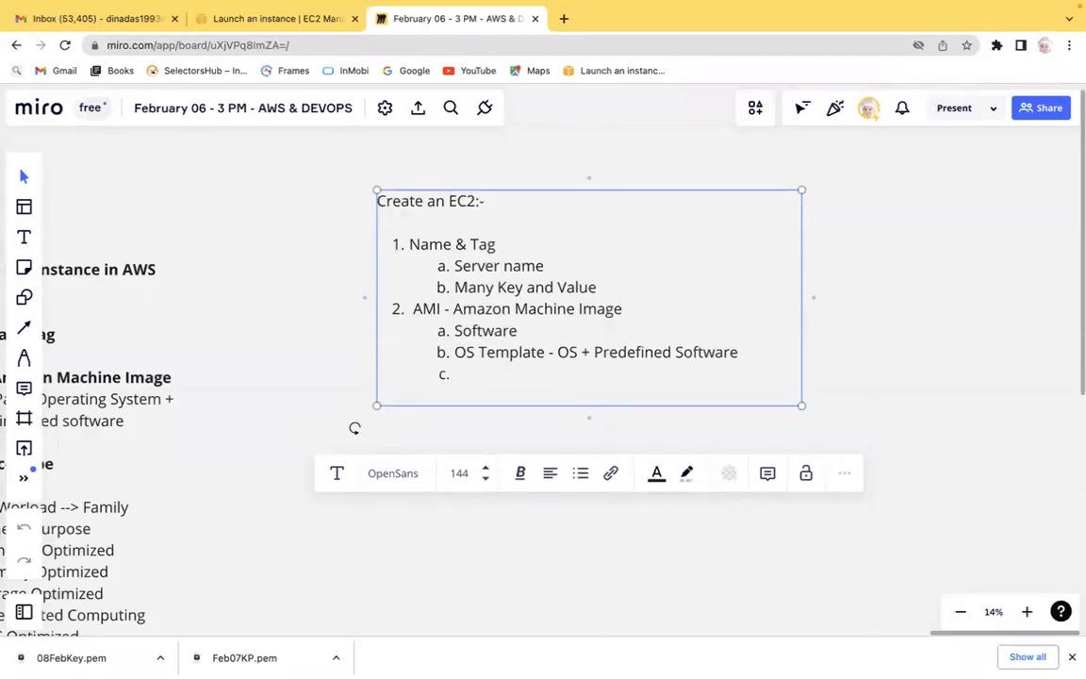
key("Tab")
type("Community AMI")
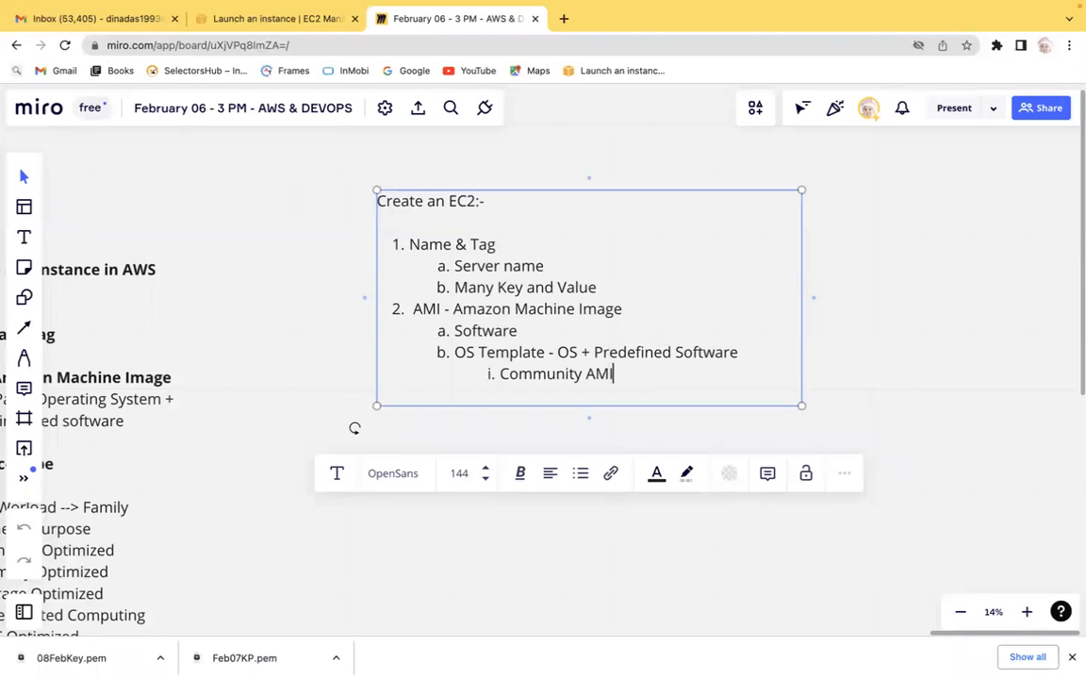
key("Return")
type("Market place")
key("Return")
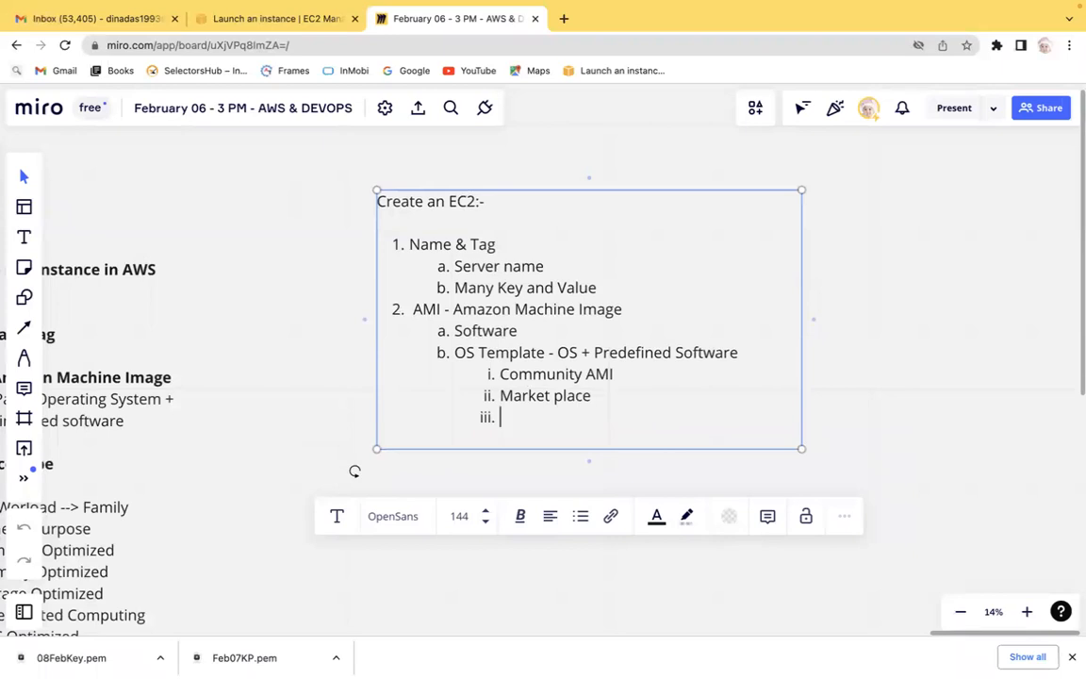
type("Publish AMI")
key("Return")
type("My AMI")
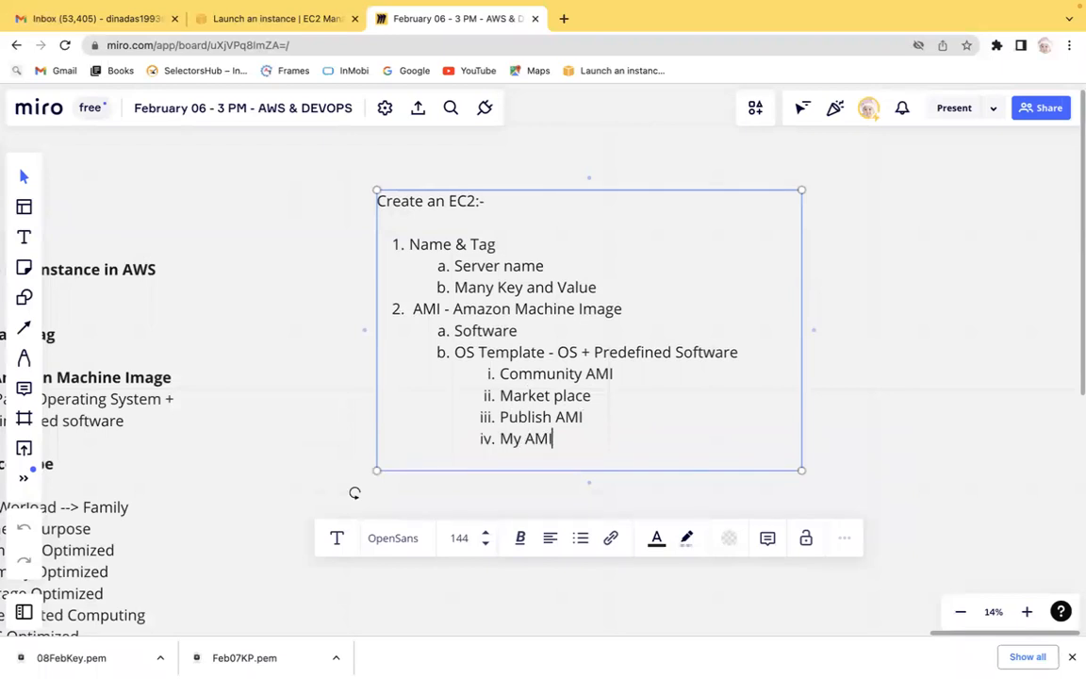
Add a third top-level item Instance Type to the EC2 notes with the sub-item Cpu + Memory.
key("Return")
key("shift+Tab")
key("shift+Tab")
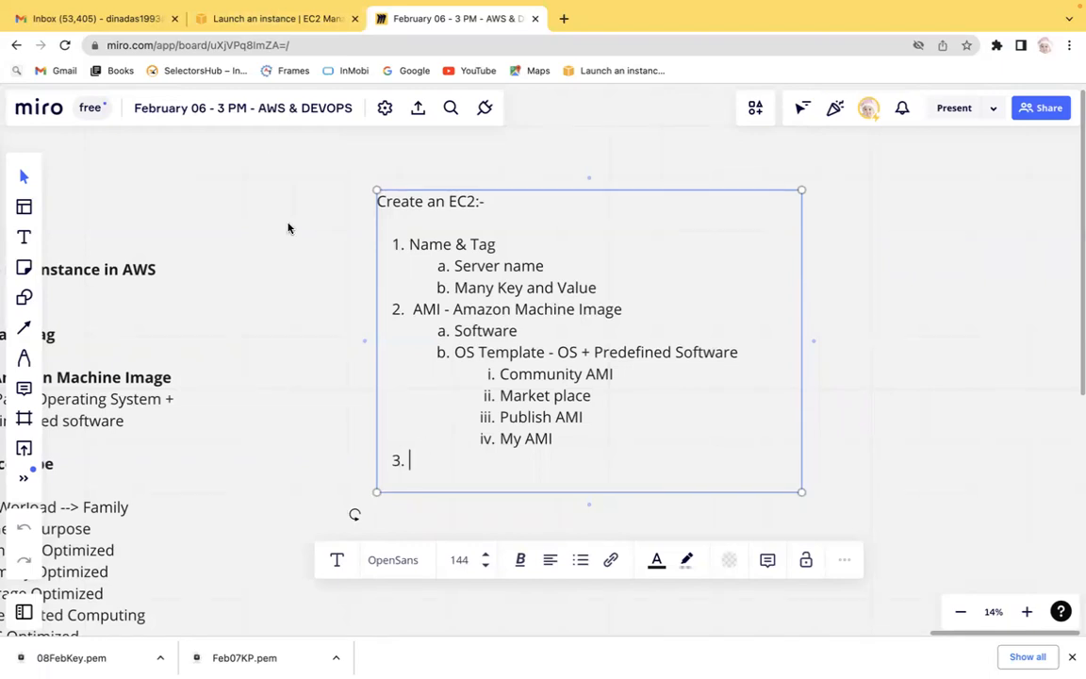
left_click(272, 20)
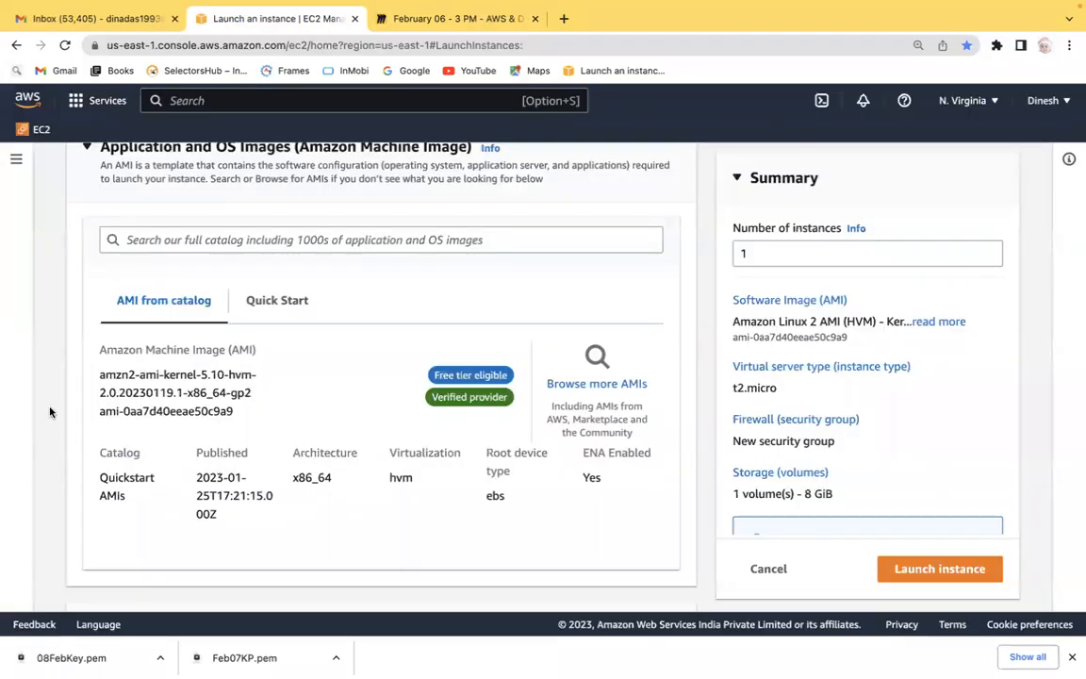
scroll(50, 413, "down", 3)
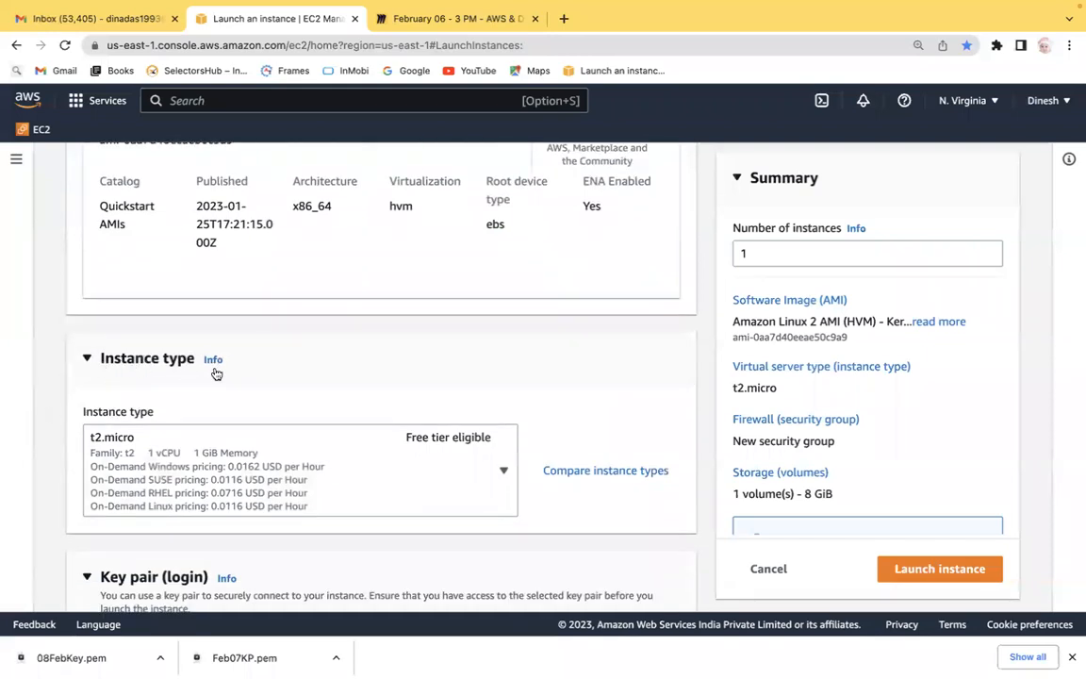
left_click(457, 26)
type("Insfan")
key("BackSpace")
key("BackSpace")
key("BackSpace")
type("tranc")
key("BackSpace")
key("BackSpace")
key("BackSpace")
key("BackSpace")
type("anct")
key("BackSpace")
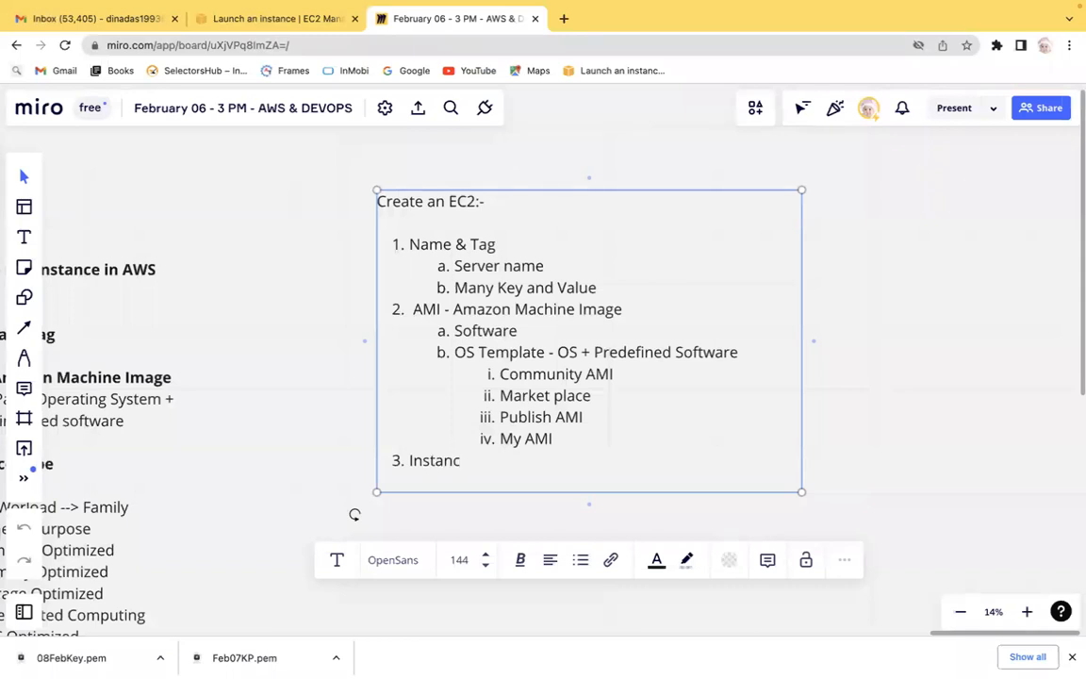
type("e Type")
key("Return")
key("Tab")
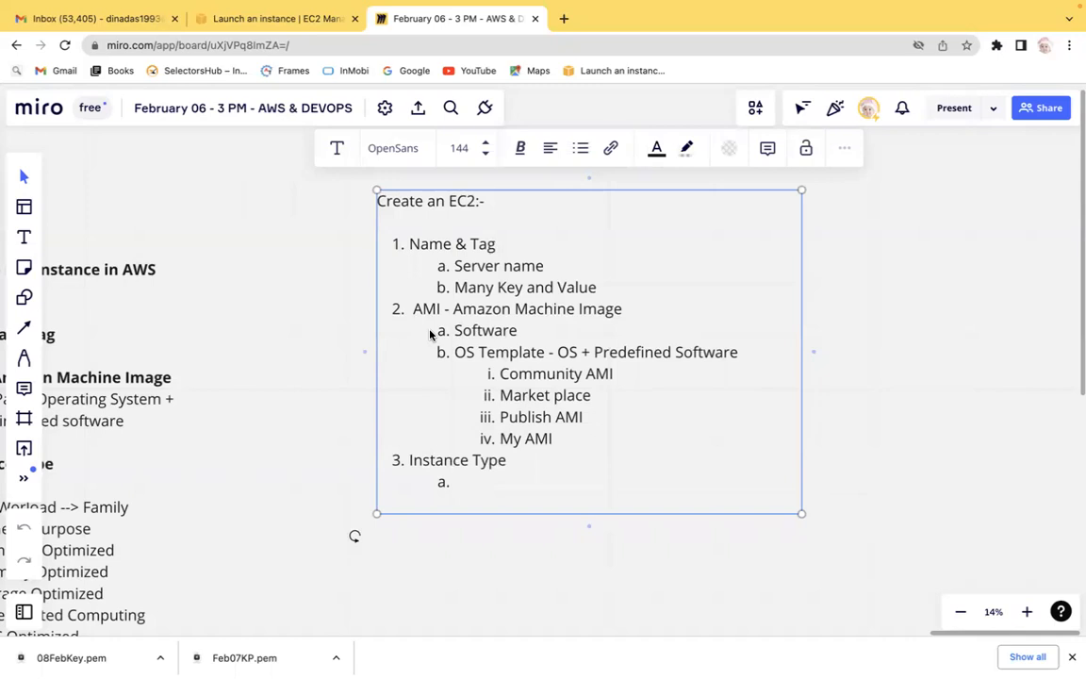
type("V")
key("BackSpace")
type("Cpu + Memory")
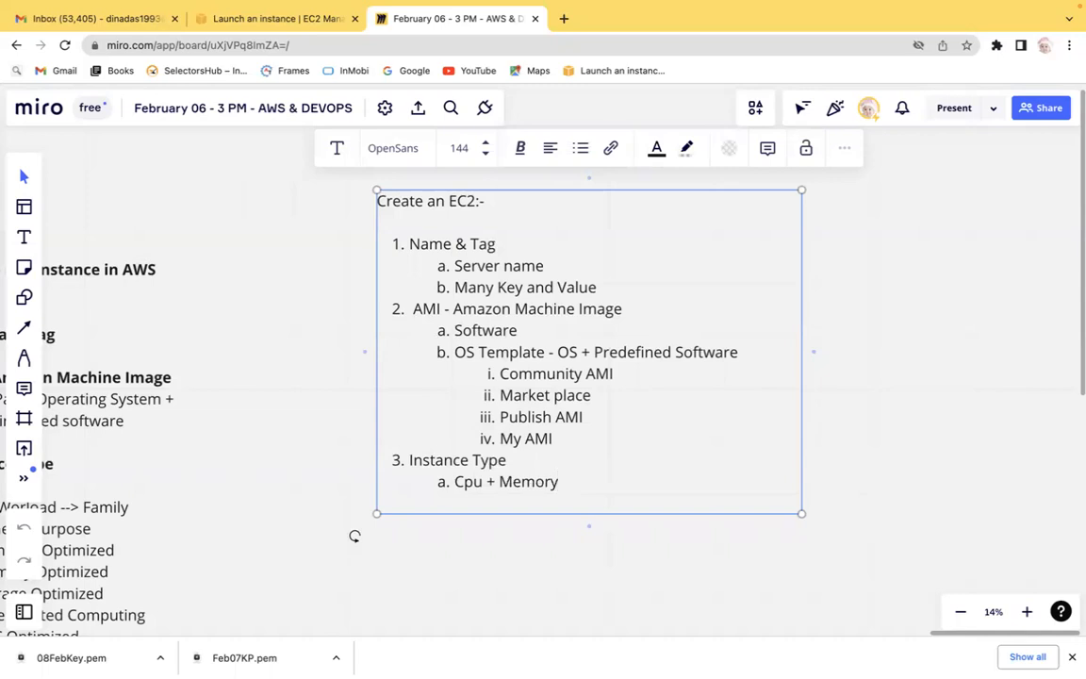
Open the instance type comparison in the launch wizard and review the listed instance types.
left_click(248, 21)
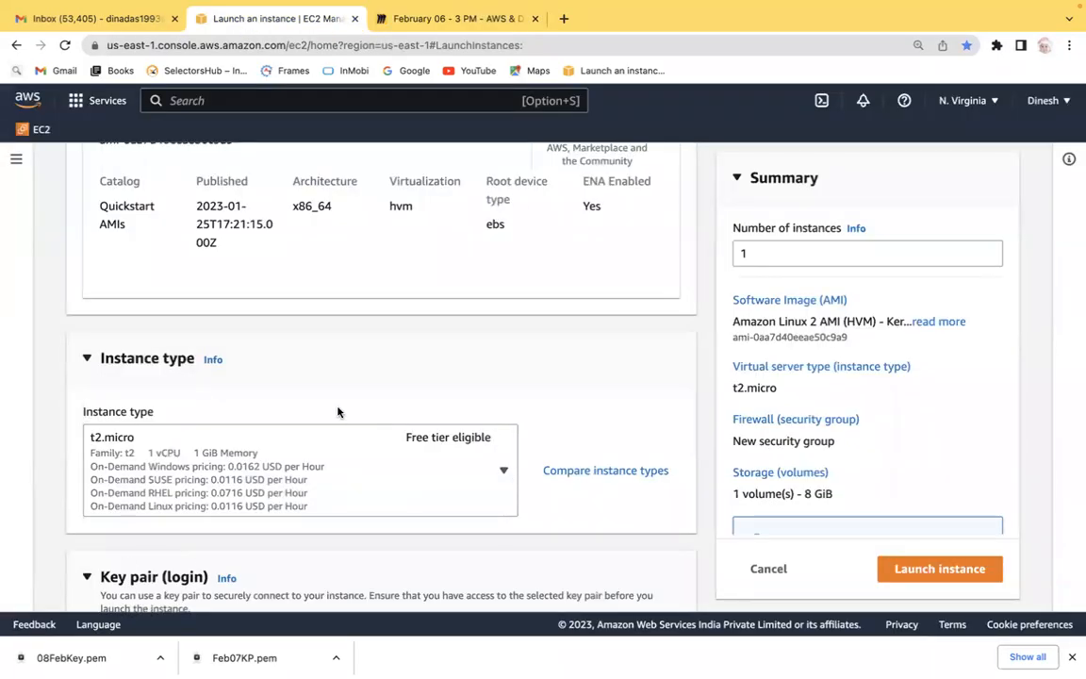
left_click(634, 471)
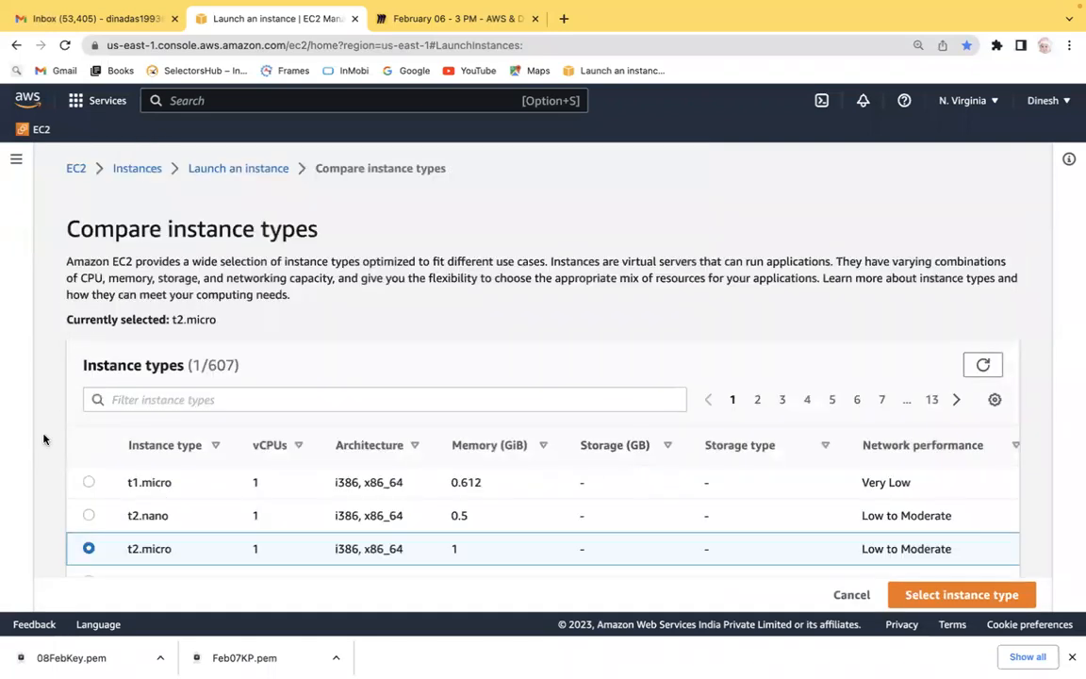
scroll(44, 415, "down", 2)
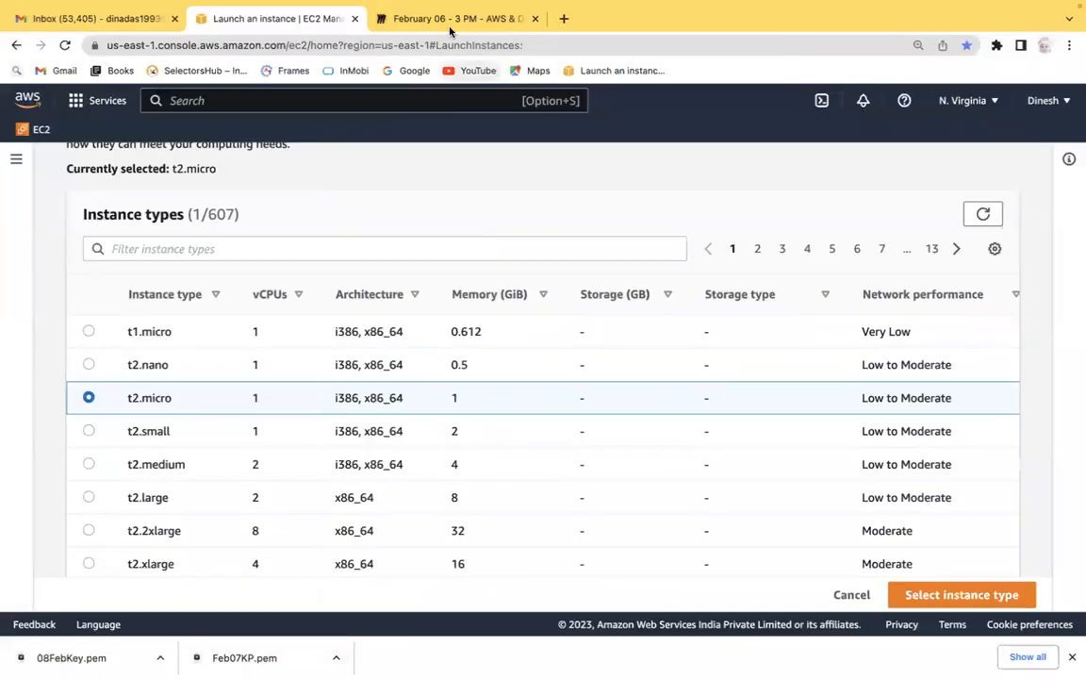
Add the sub-item Workload > family > Types under Instance Type in the Miro notes.
left_click(411, 19)
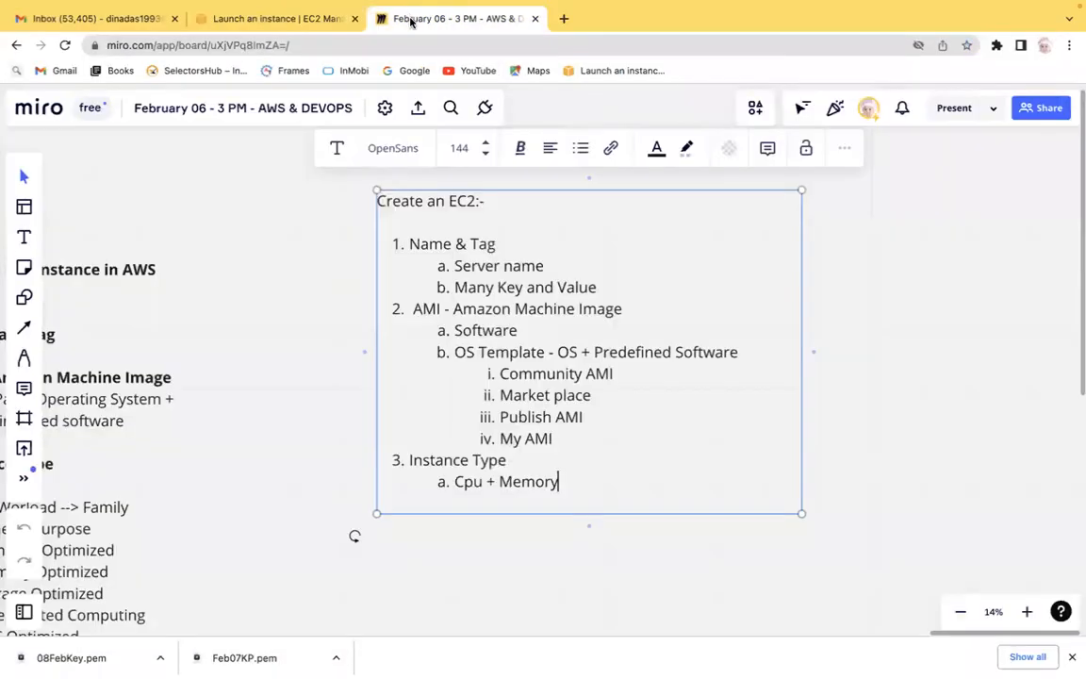
key("Return")
type("Work")
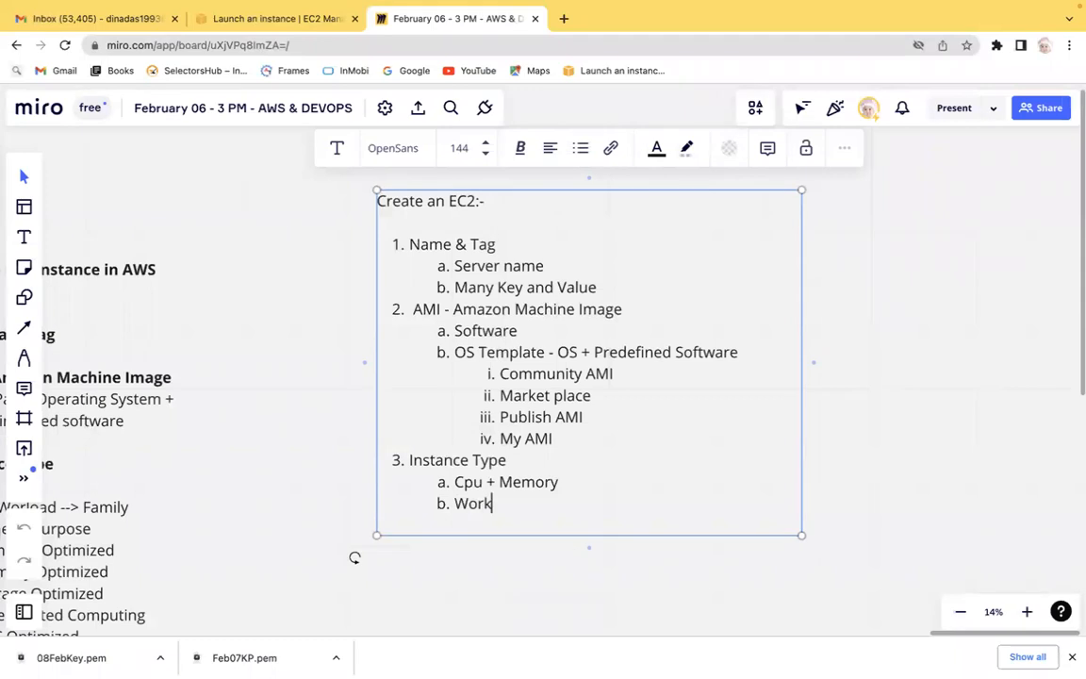
type("load")
type("> family --")
key("BackSpace")
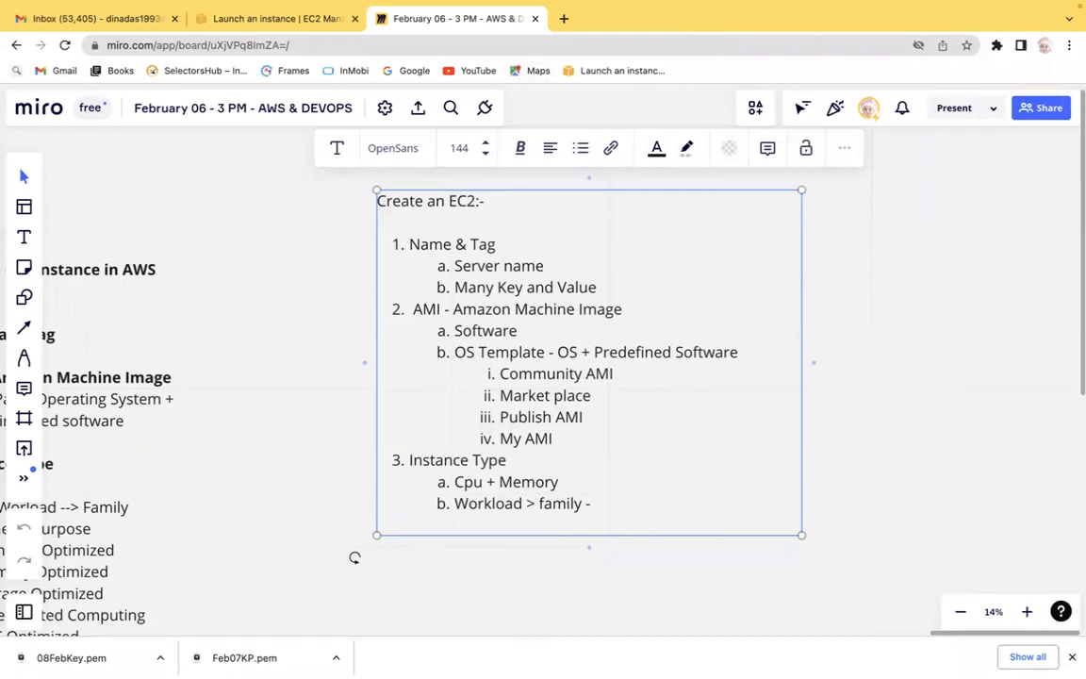
type("> Types")
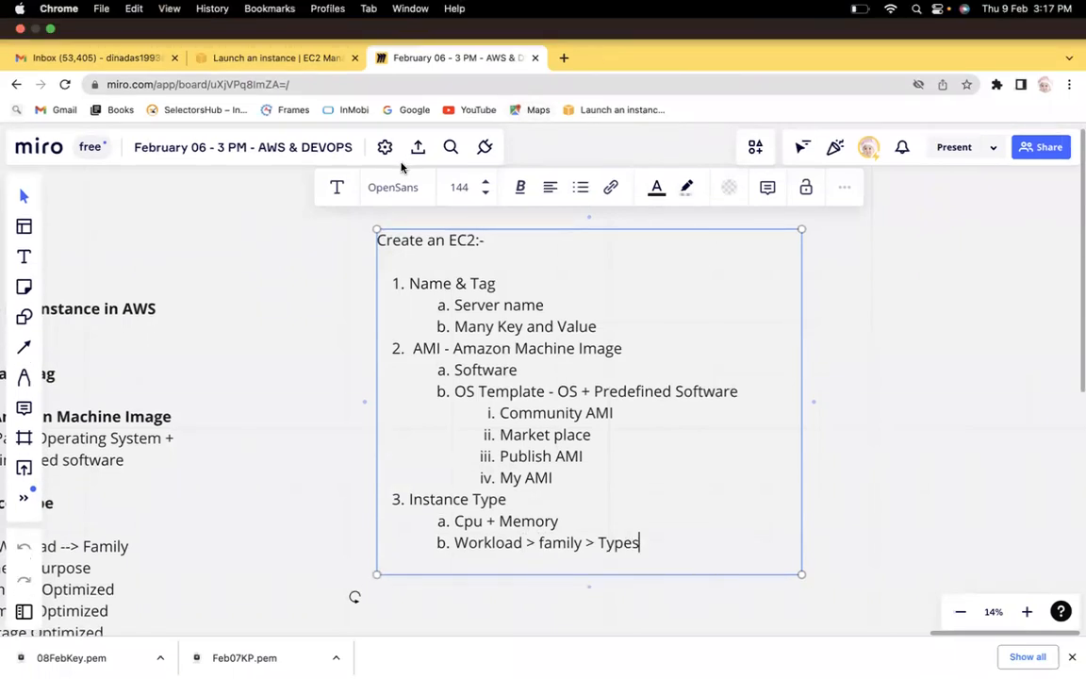
In a new browser tab, search the web for Aws family instance and open the Amazon EC2 Instance Types page.
left_click(566, 20)
type("Aws ")
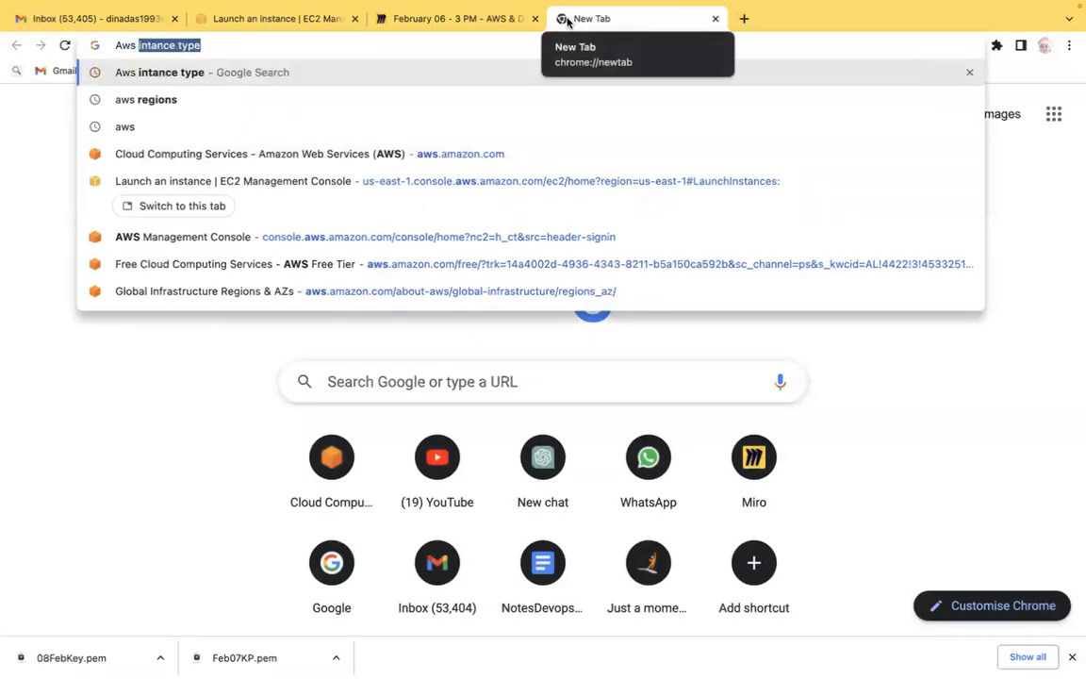
type("fam")
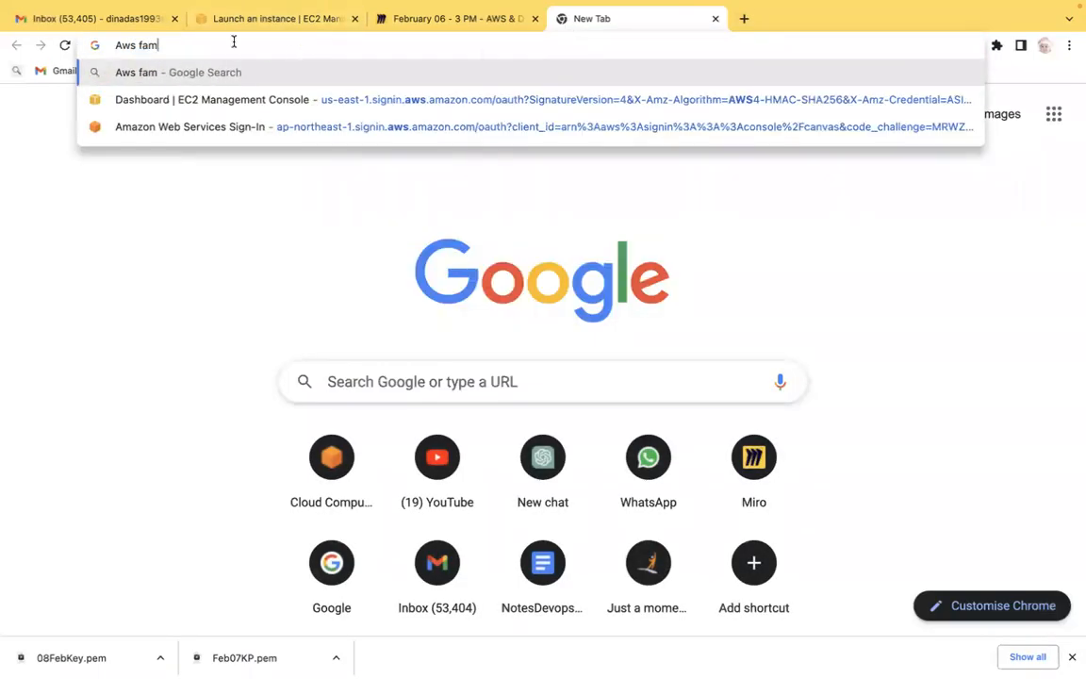
type("ily")
key("Return")
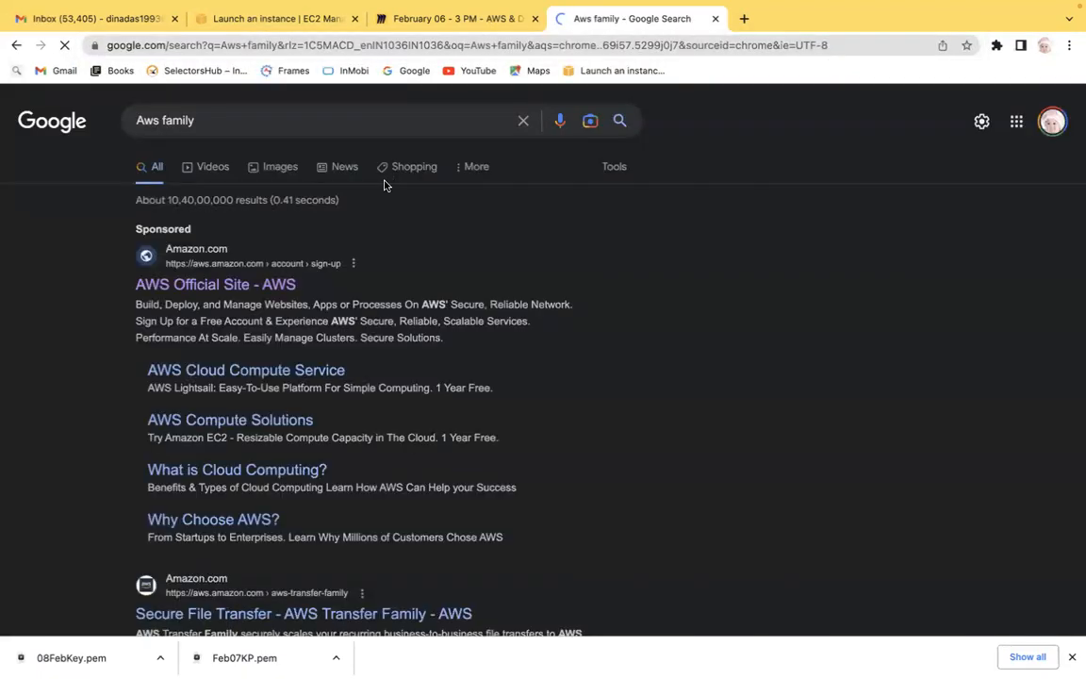
left_click(209, 115)
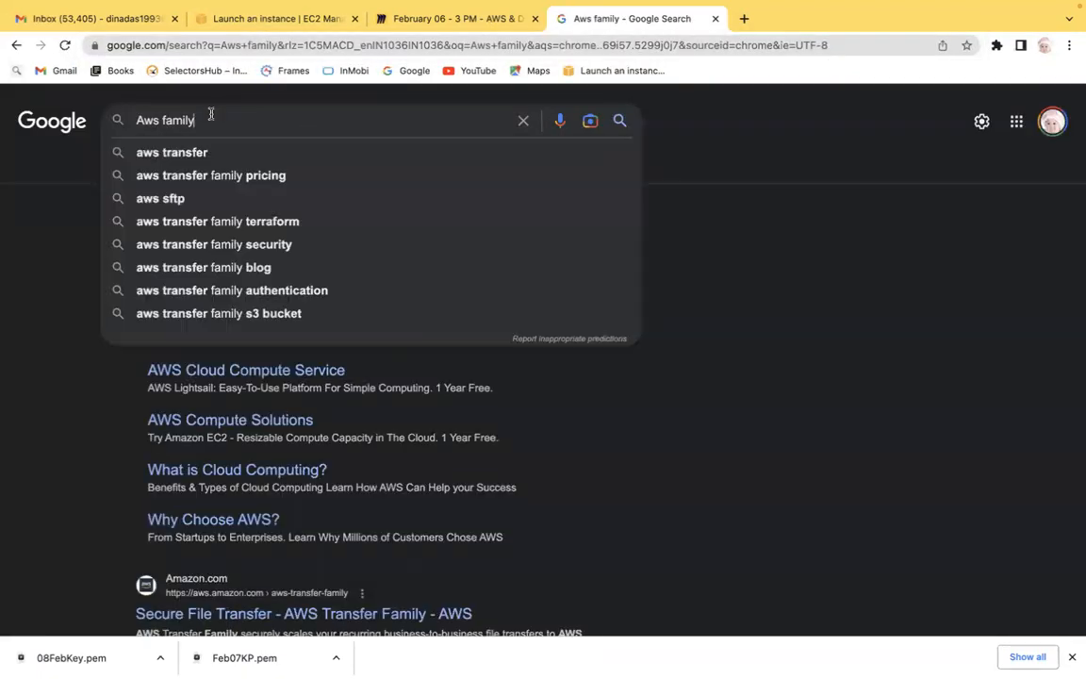
type("instance")
key("Return")
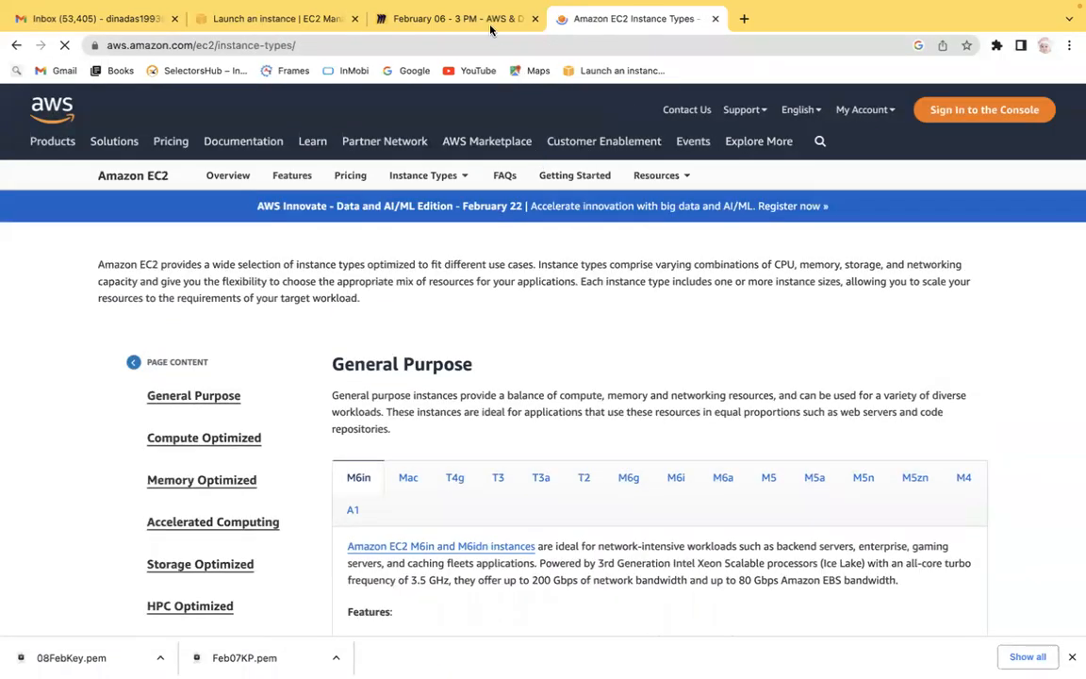
Add a nested item General Purpose --> Sub cat under the Workload > family > Types note.
left_click(482, 19)
key("Return")
key("Tab")
type("Gen")
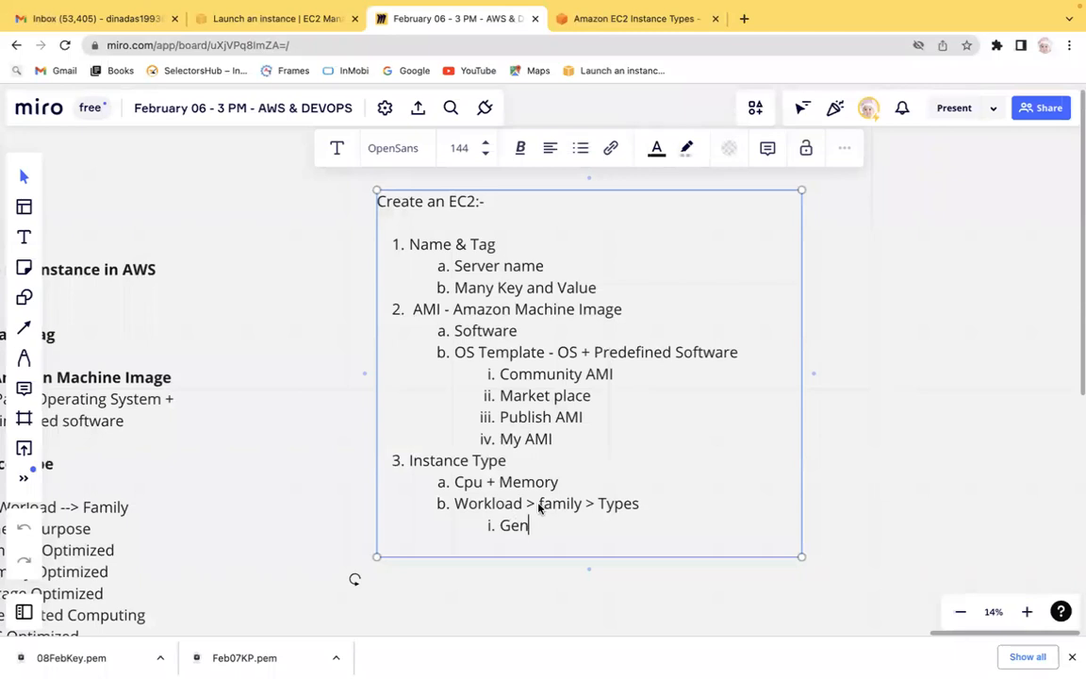
type("eral Purpose --> Sub cat")
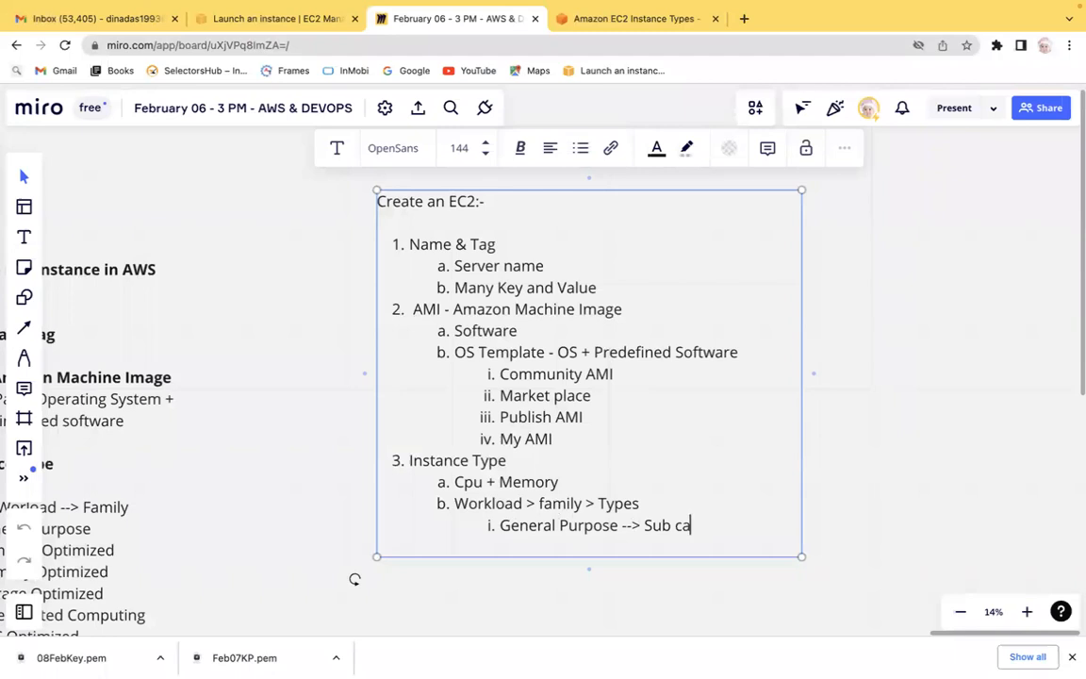
Add Memory Optimized and Storage Optimzied as further items under Workload > family > Types in the Miro note.
key("Return")
type("Memory Optimized")
key("Return")
type("Storage ")
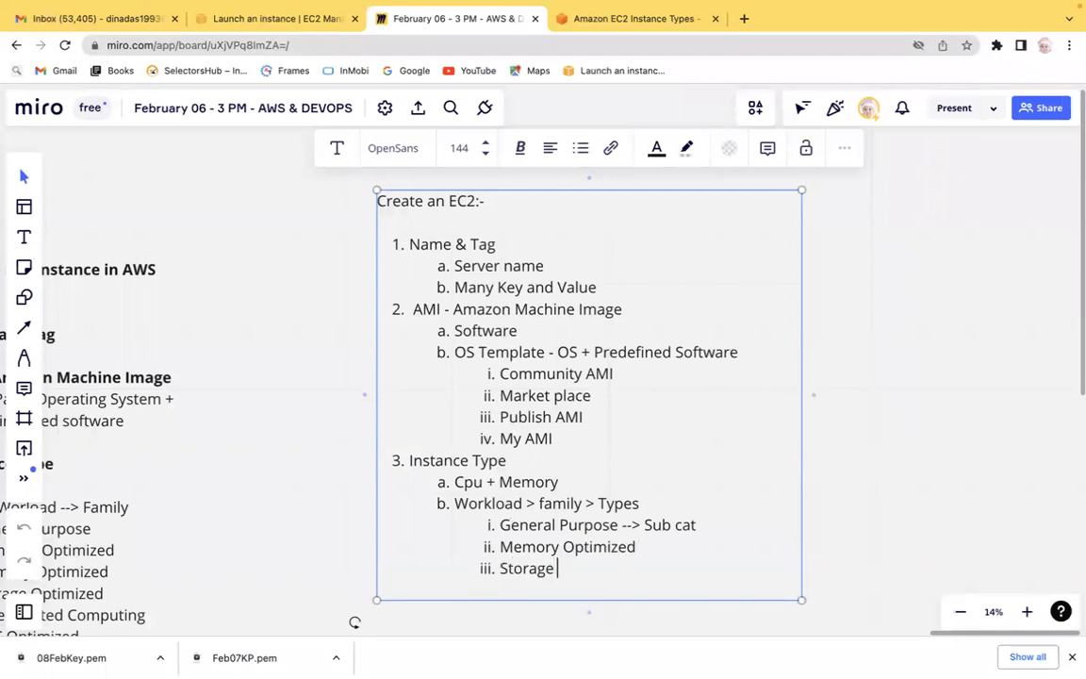
type("Optimzied")
key("Return")
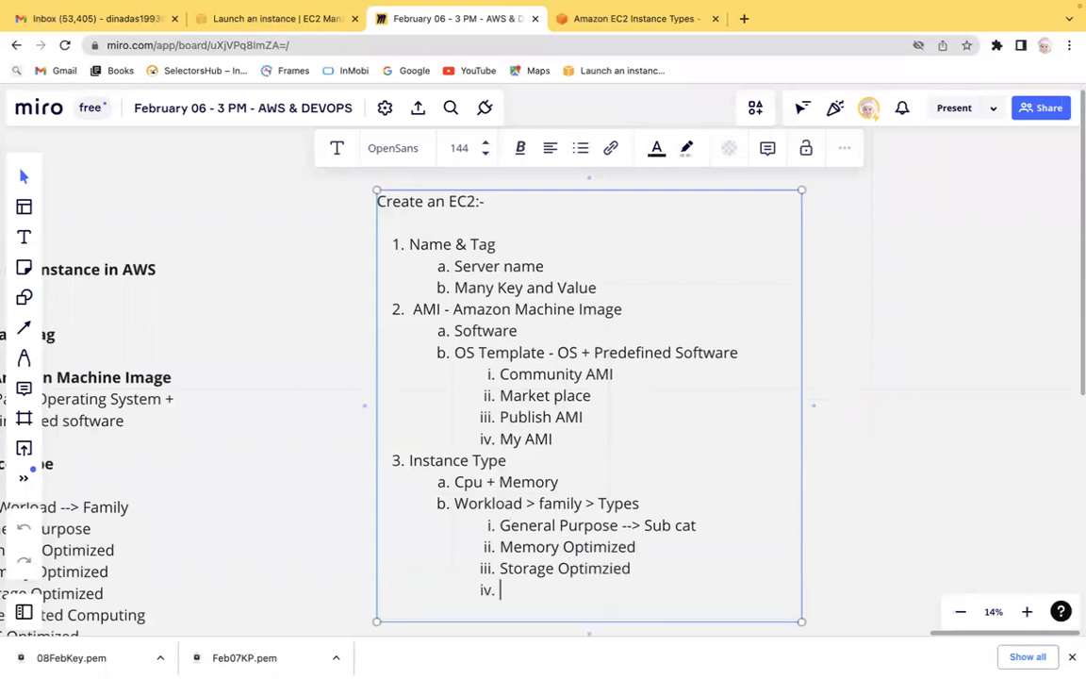
Add HPC Optimzed and Accelerated Computing as the next items in the instance family list.
type("HPC Optimzed")
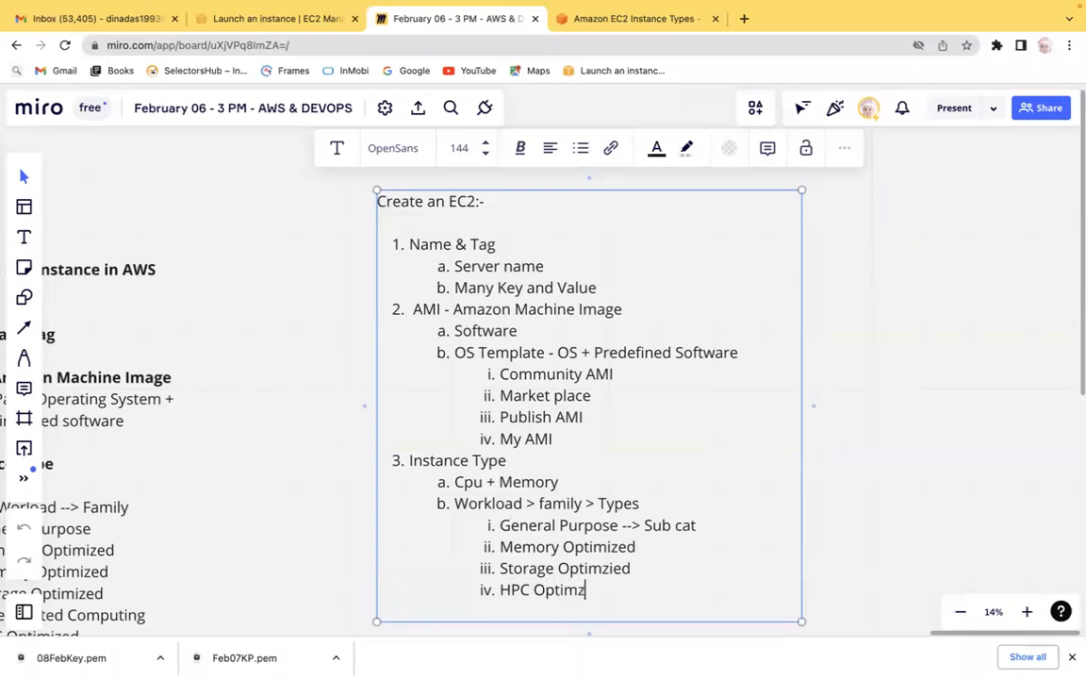
key("Return")
type("Access")
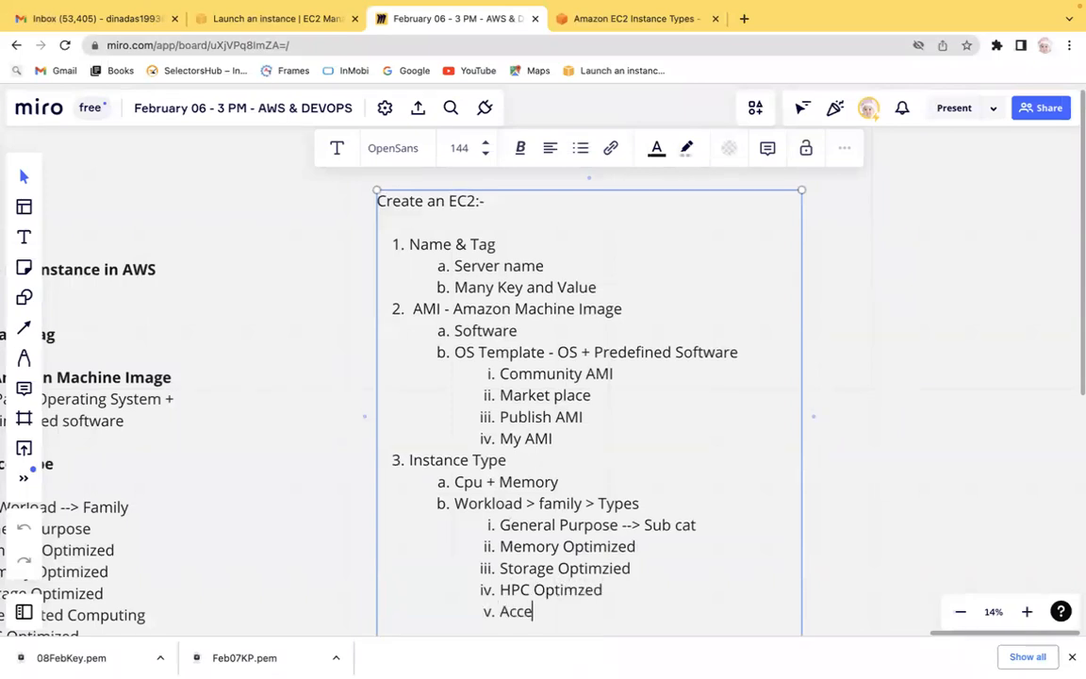
key("BackSpace")
type("leraated")
key("BackSpace")
key("BackSpace")
key("BackSpace")
key("BackSpace")
type("ted Computinm")
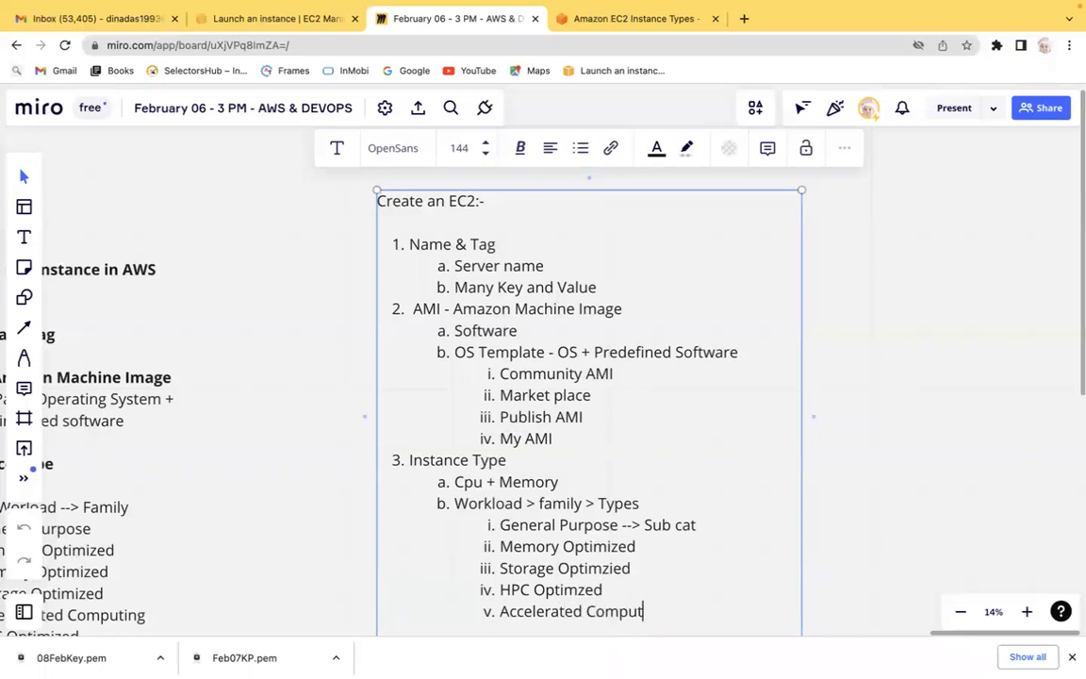
key("BackSpace")
key("BackSpace")
type("ng")
Review the instance categories on the Amazon EC2 Instance Types page, then return to the Miro board.
left_click(608, 20)
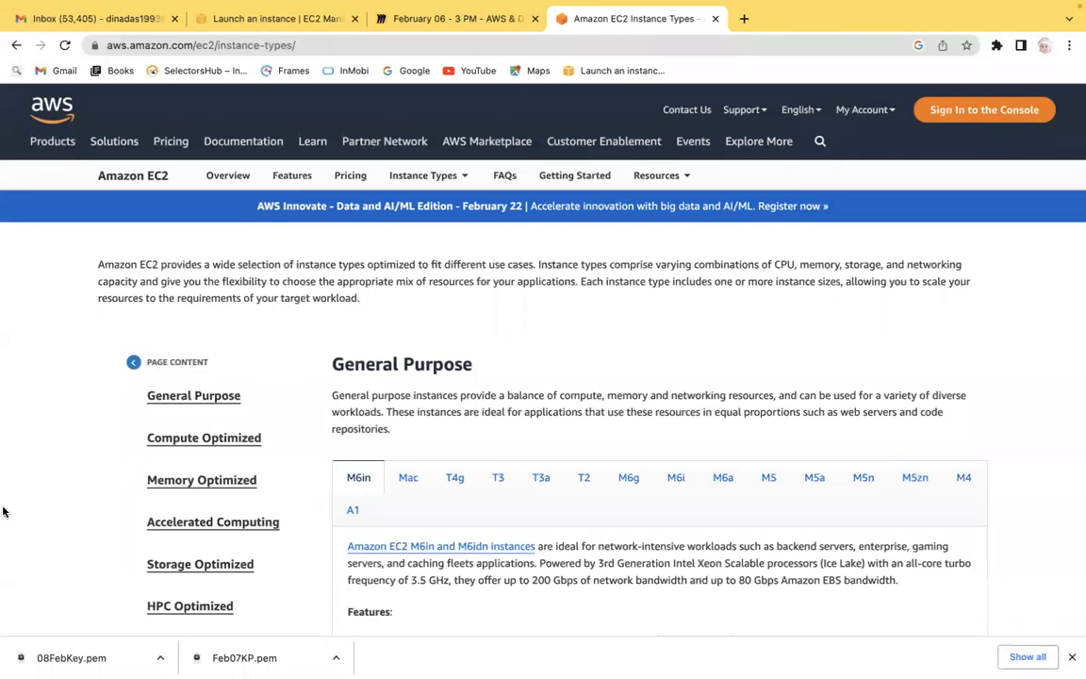
scroll(3, 497, "down", 2)
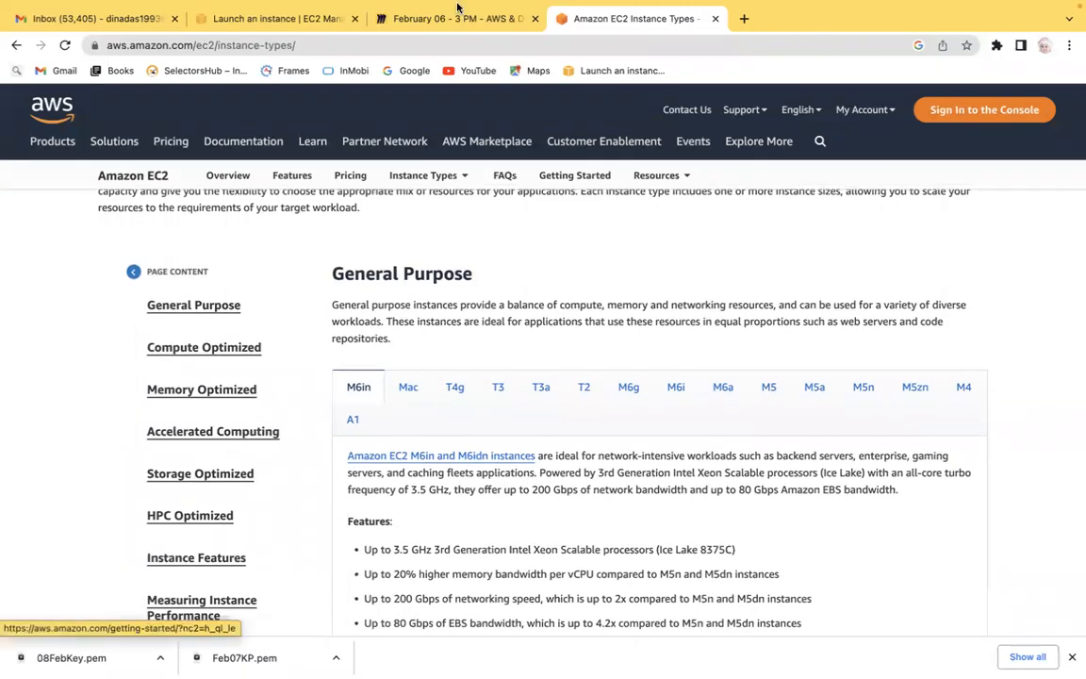
left_click(405, 18)
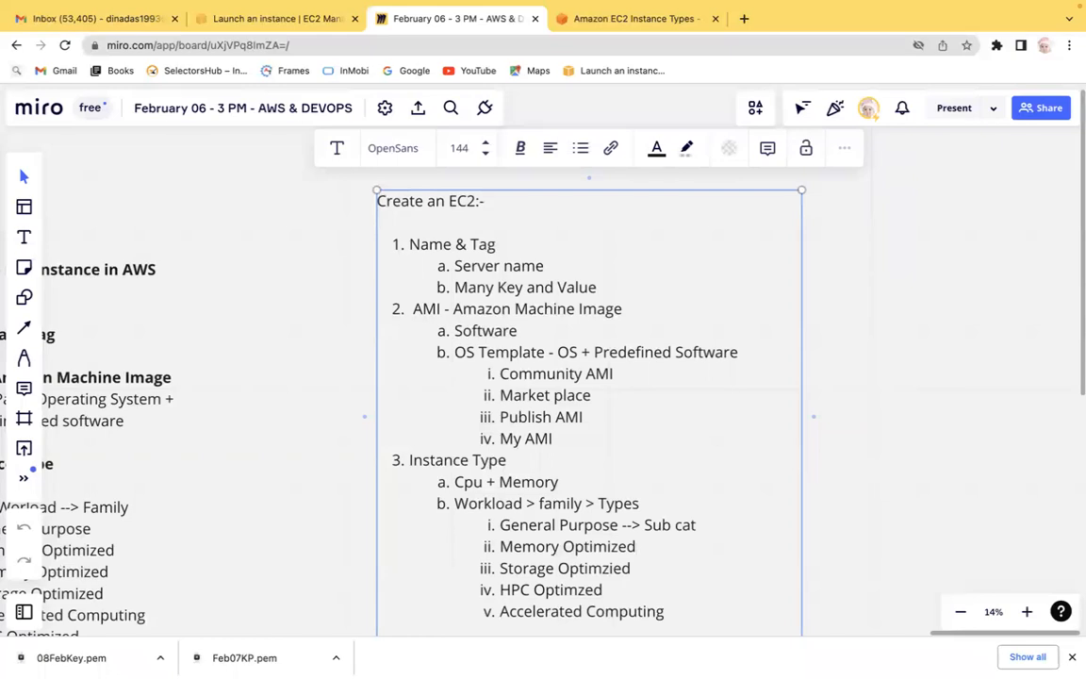
Append --> to the Memory Optimized item and add Compute Optimized as a sixth family item.
type("-")
type("->")
left_click(665, 611)
key("Return")
type("Cp")
key("BackSpace")
type("ompu")
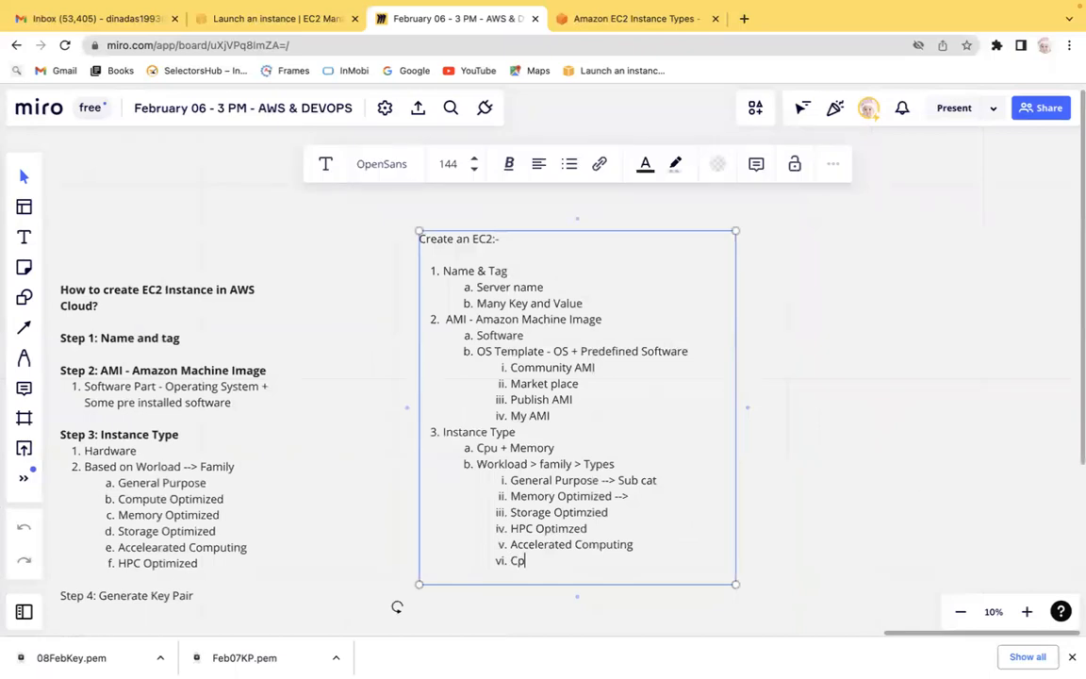
type("te Optimized")
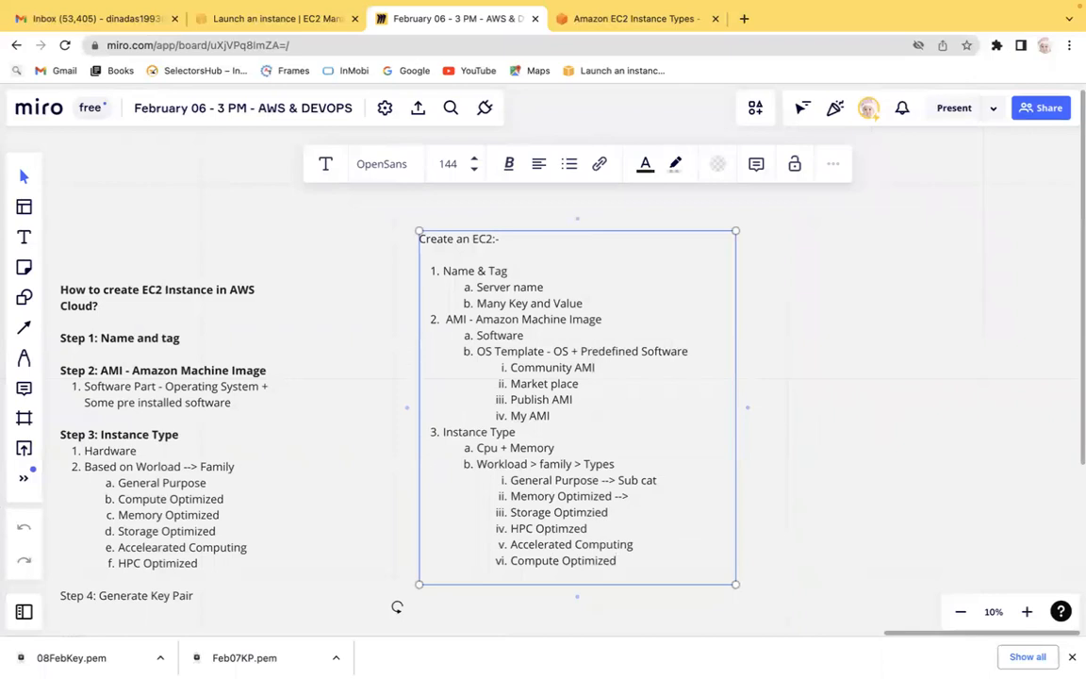
key("Escape")
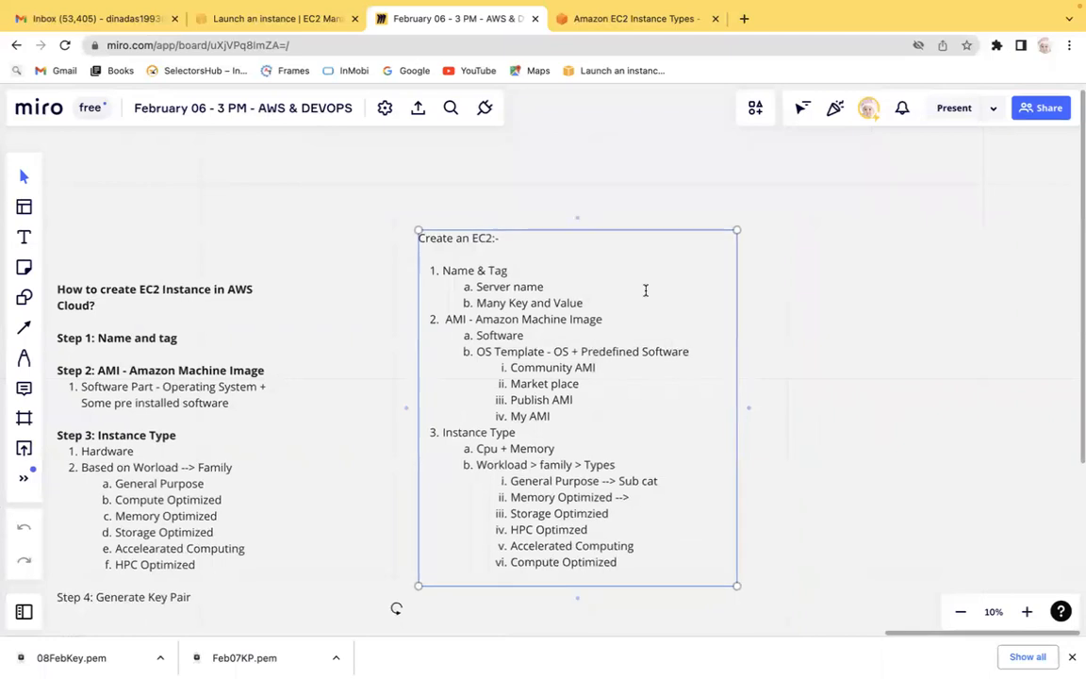
key("super+plus")
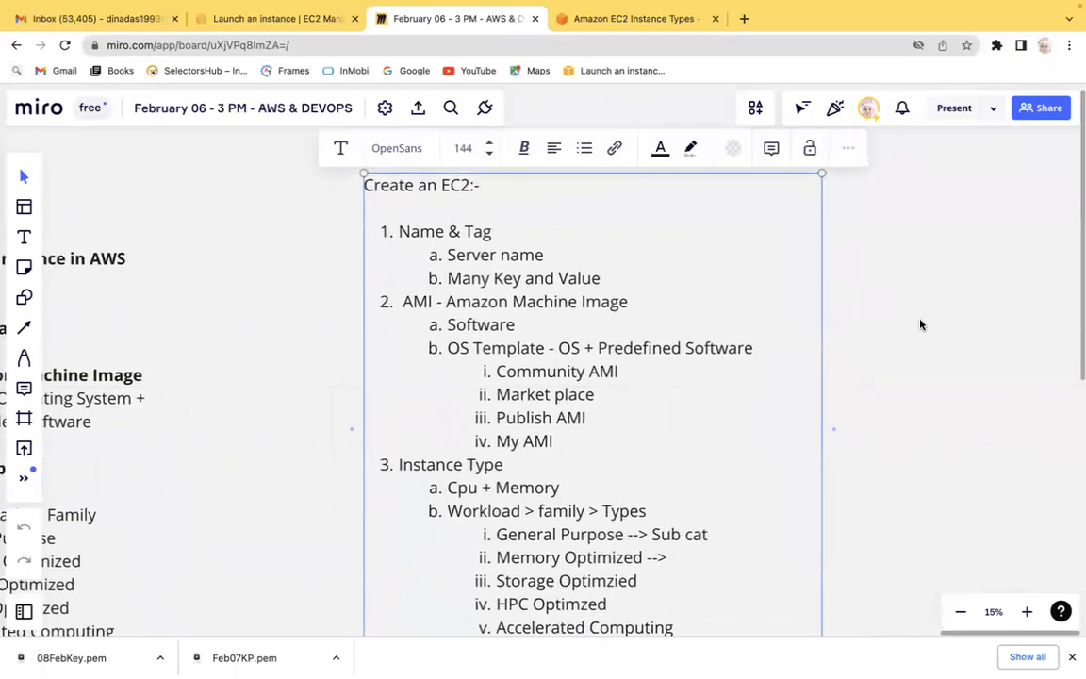
left_click(919, 324)
scroll(920, 324, "down", 2)
scroll(920, 324, "down", 5)
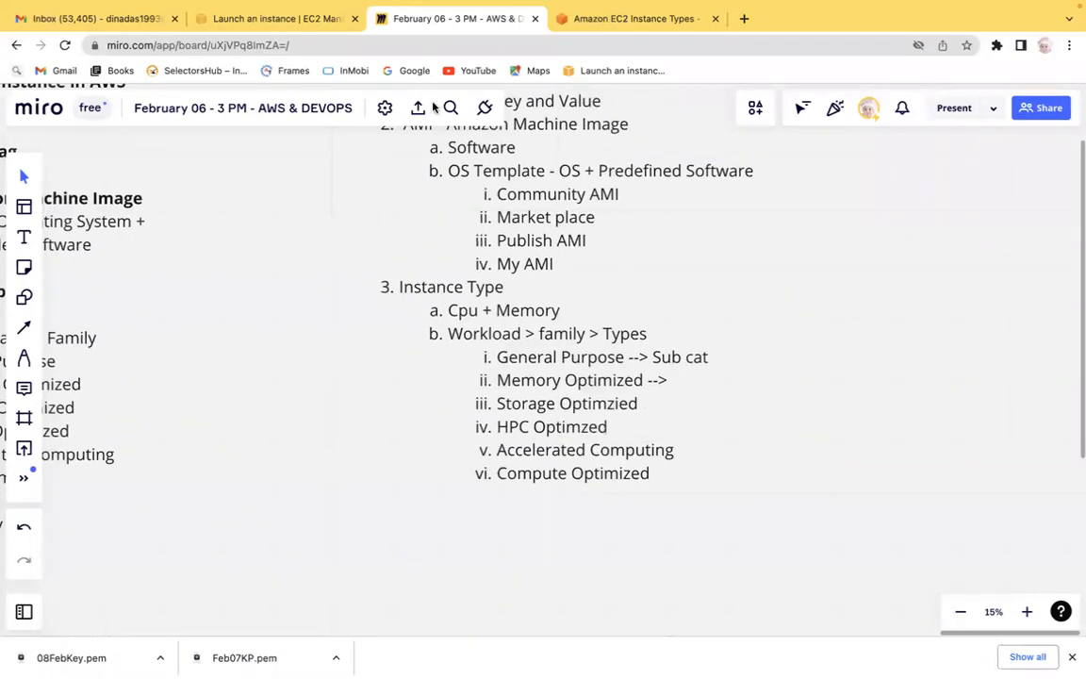
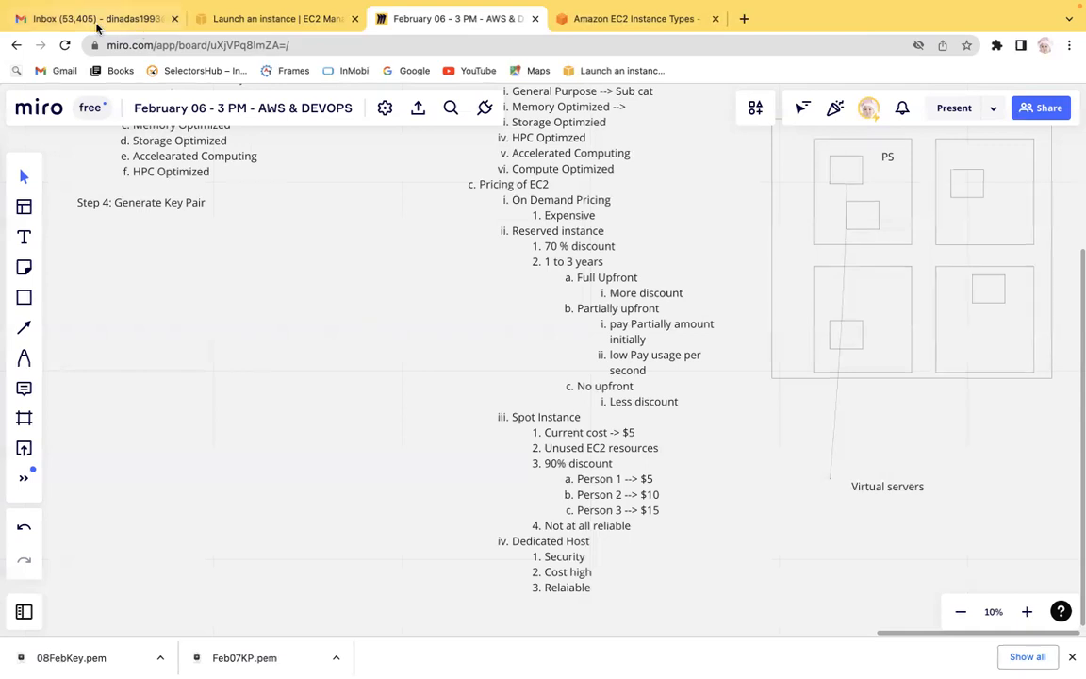
Draw a large rectangle on the board with three smaller squares inside it.
left_click(24, 297)
left_click(74, 221)
left_click_drag(136, 290, 359, 467)
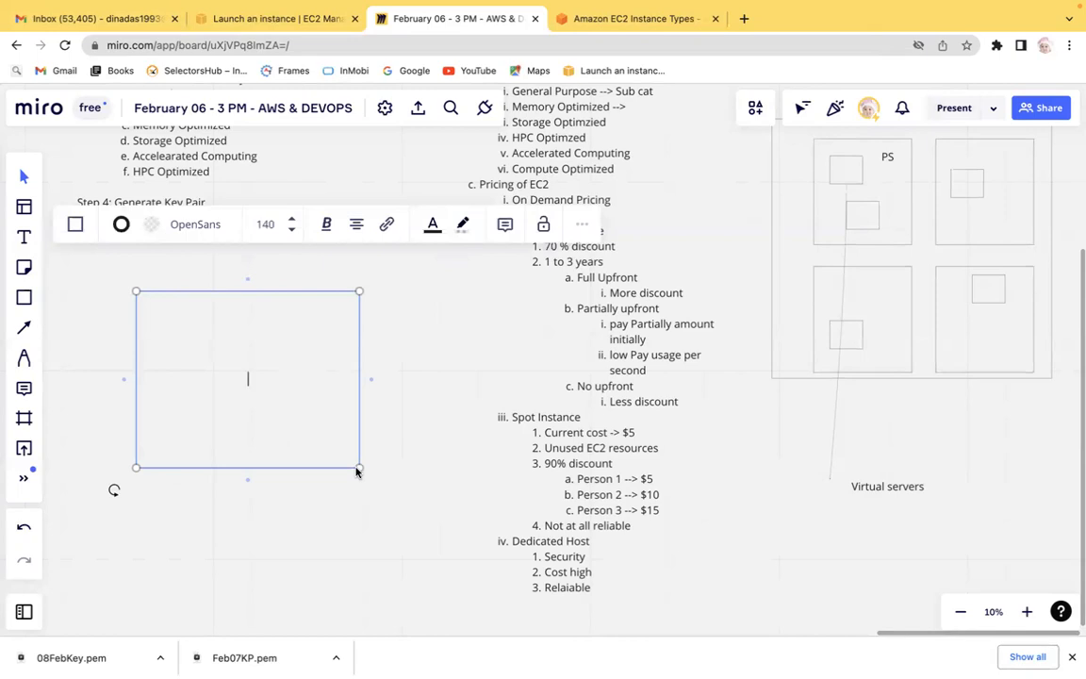
left_click(24, 297)
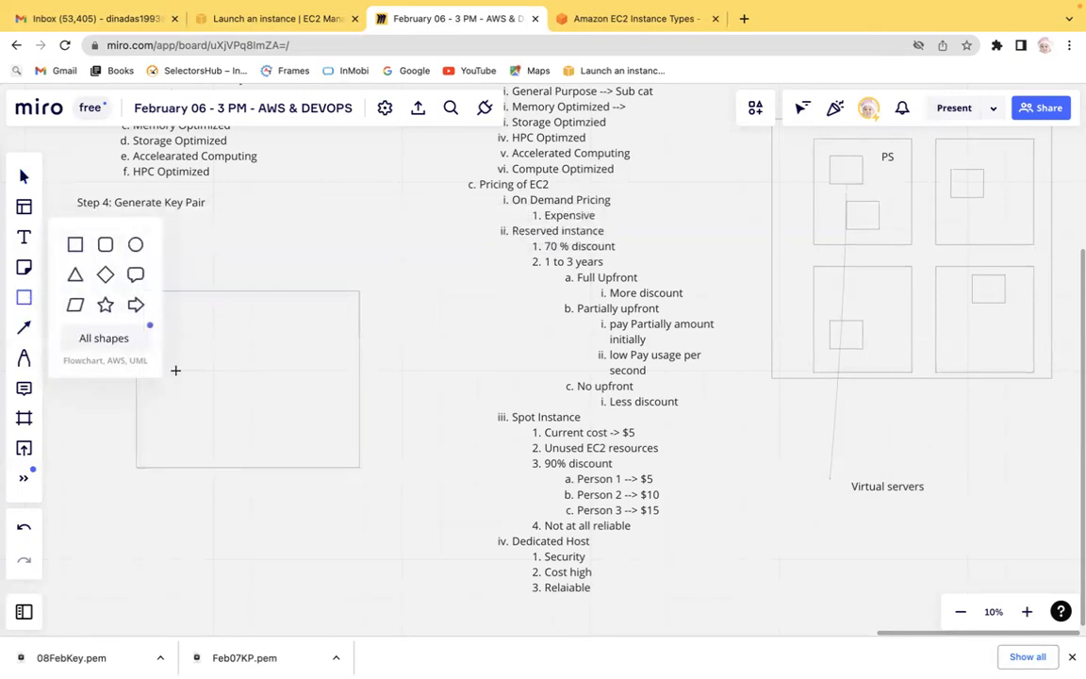
left_click_drag(181, 324, 248, 379)
left_click(23, 299)
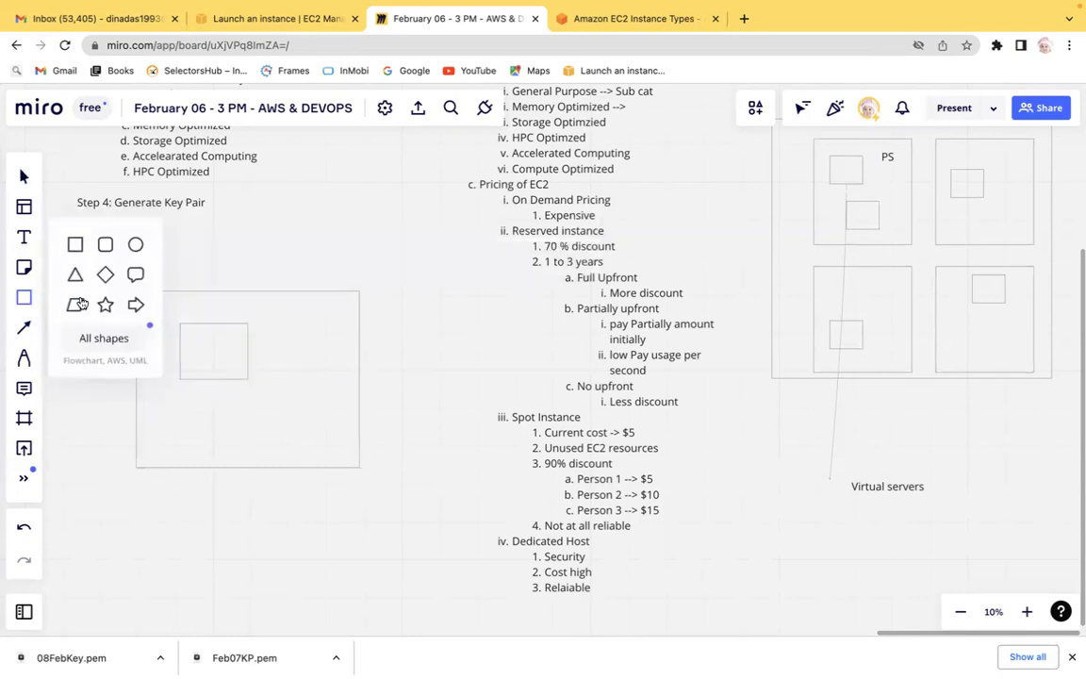
left_click(75, 242)
left_click_drag(298, 339, 353, 383)
left_click(24, 297)
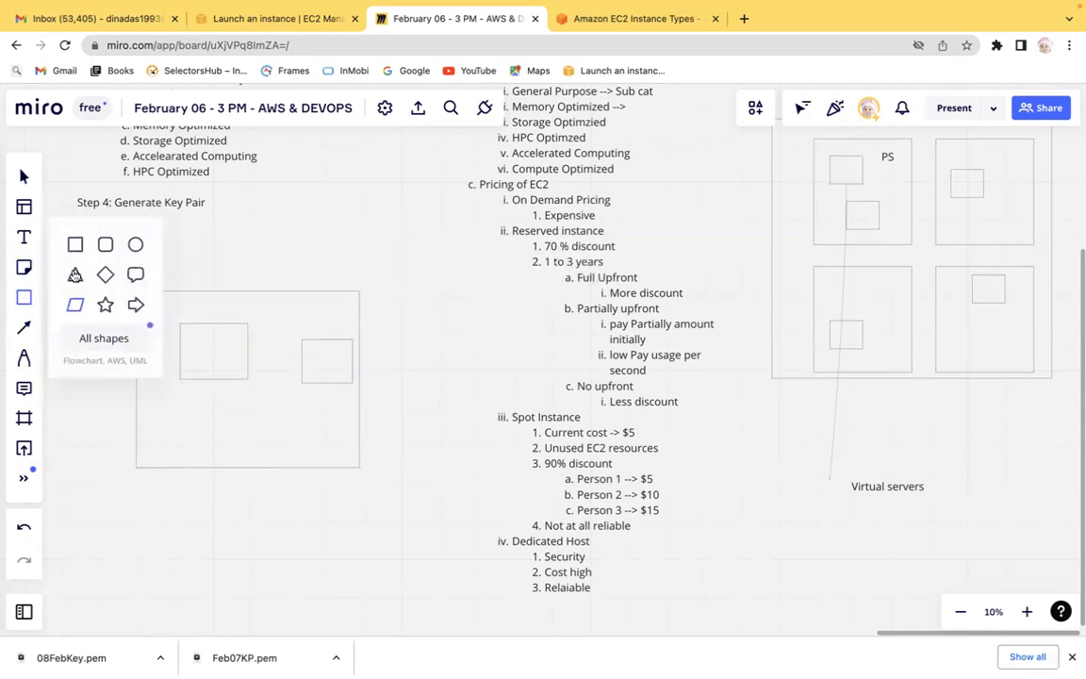
left_click(75, 242)
left_click_drag(193, 416, 248, 459)
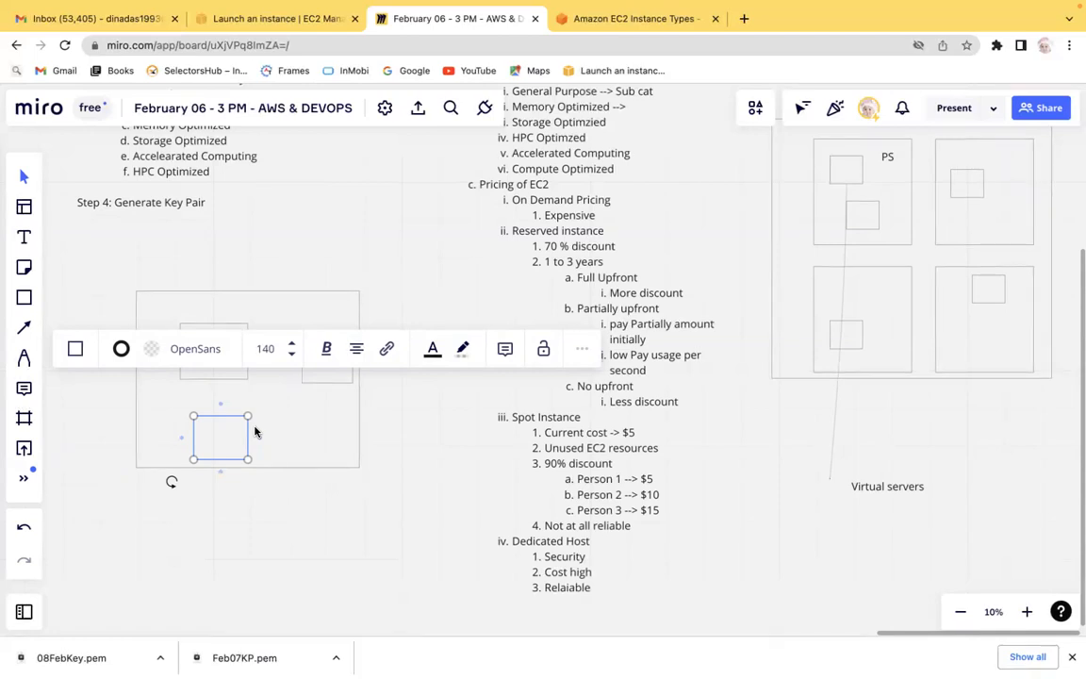
Delete the large rectangle and the three small squares from the board.
left_click(275, 313)
key("Delete")
left_click(192, 326)
key("Delete")
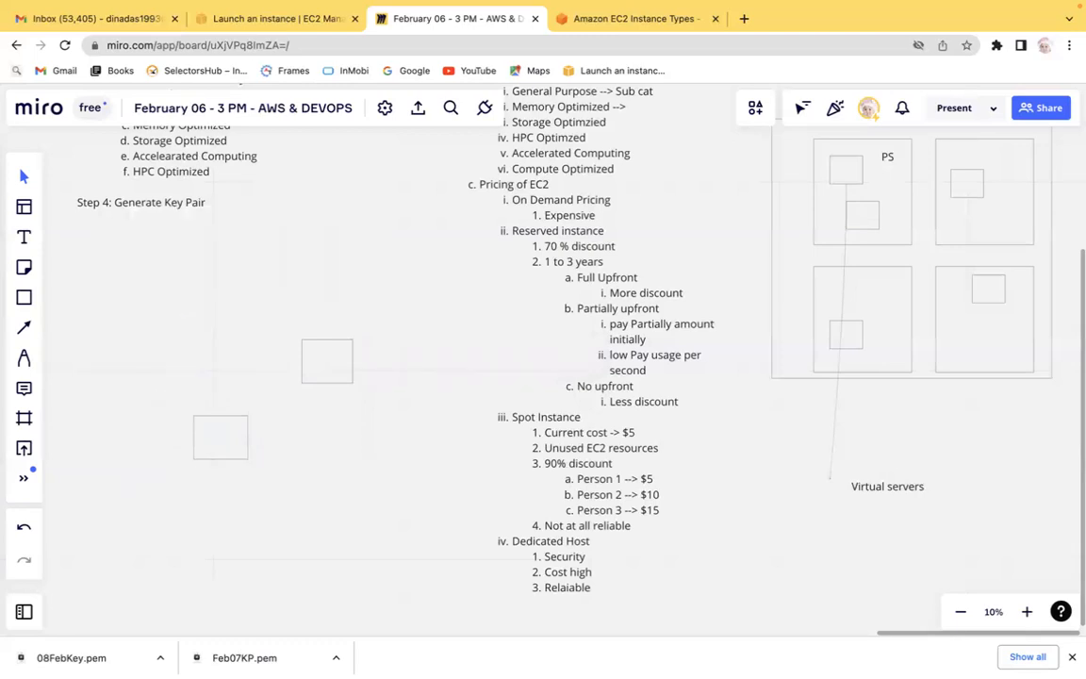
left_click(331, 361)
key("Delete")
left_click(229, 450)
key("Delete")
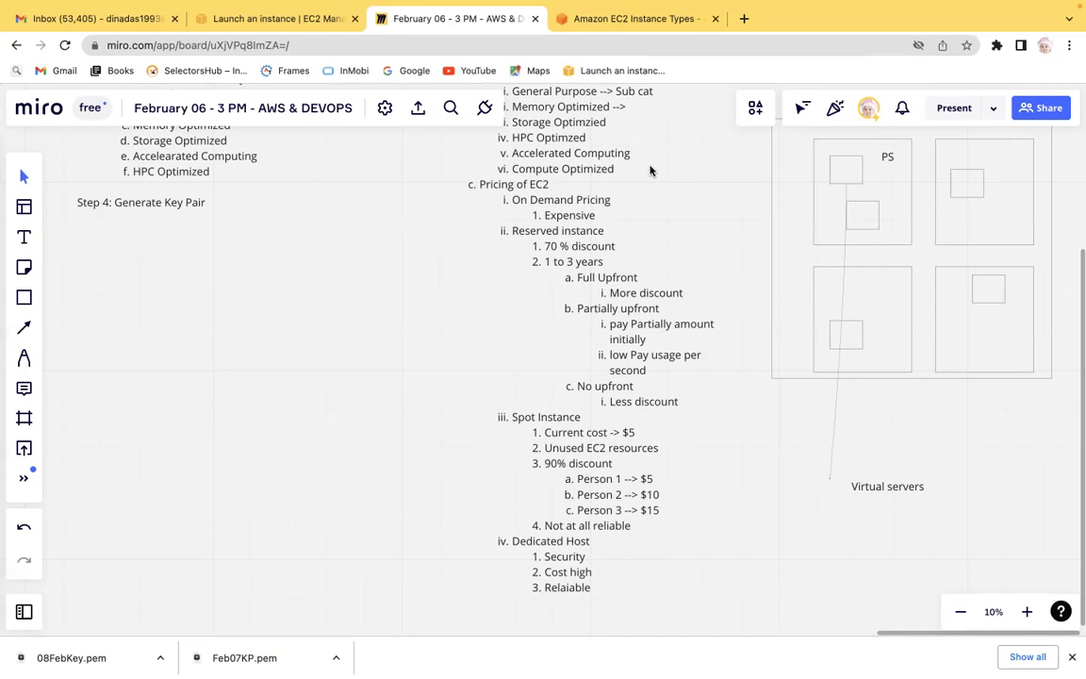
Open a new browser tab and search Google for "Aws pricing options ec2".
left_click(744, 18)
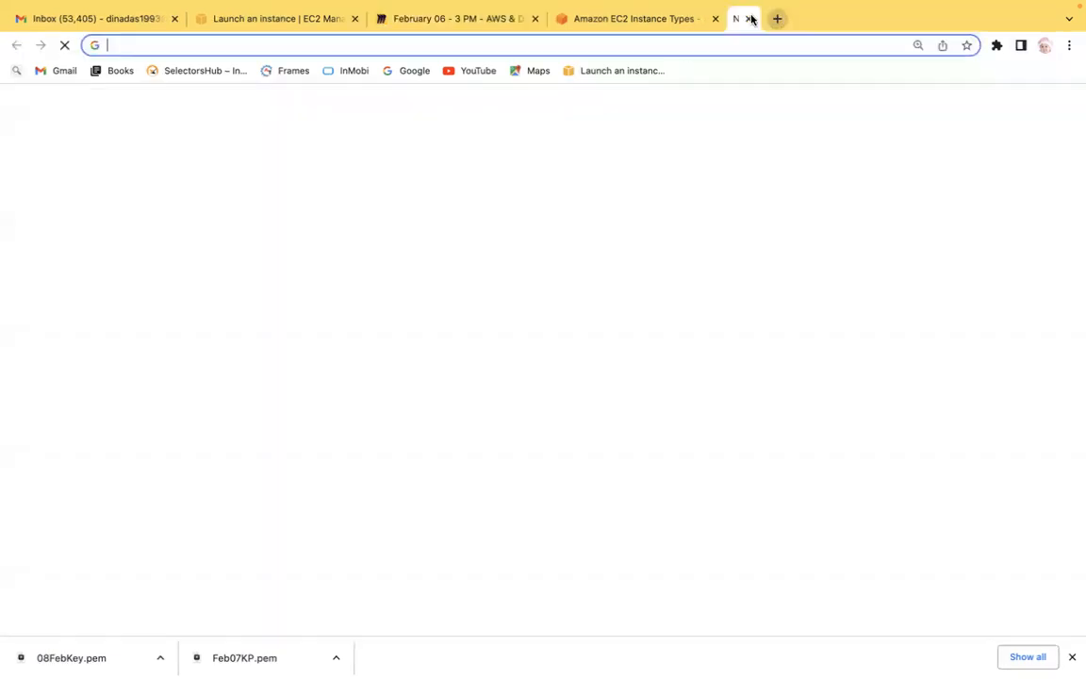
type("Aws ded")
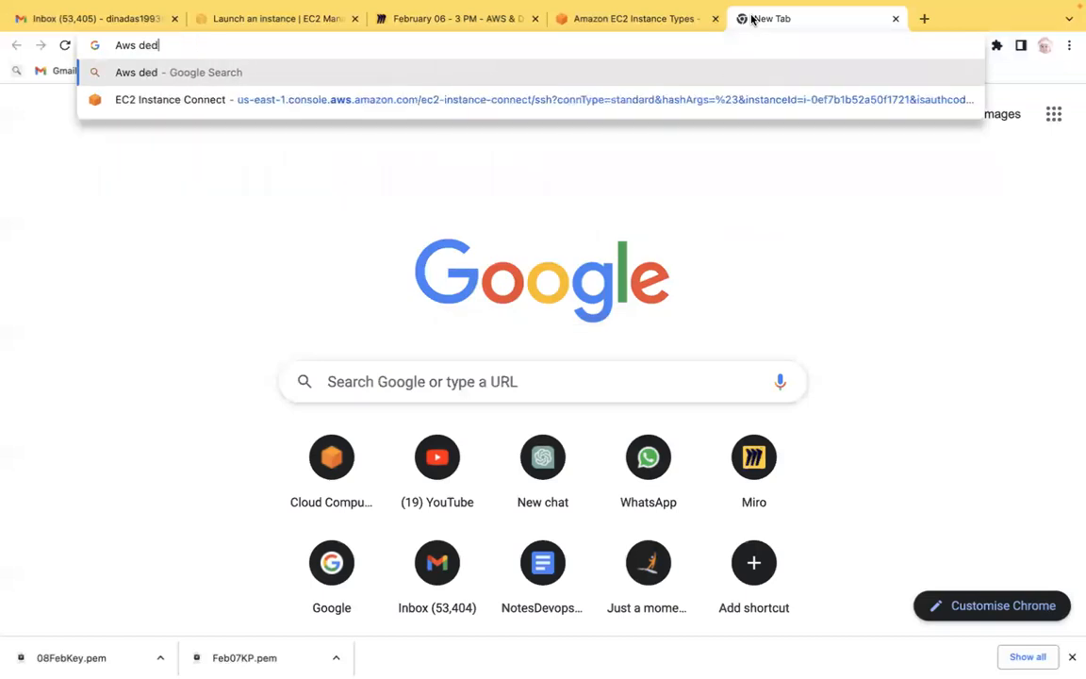
type("icated ho")
key("BackSpace")
key("BackSpace")
key("BackSpace")
key("BackSpace")
key("BackSpace")
key("BackSpace")
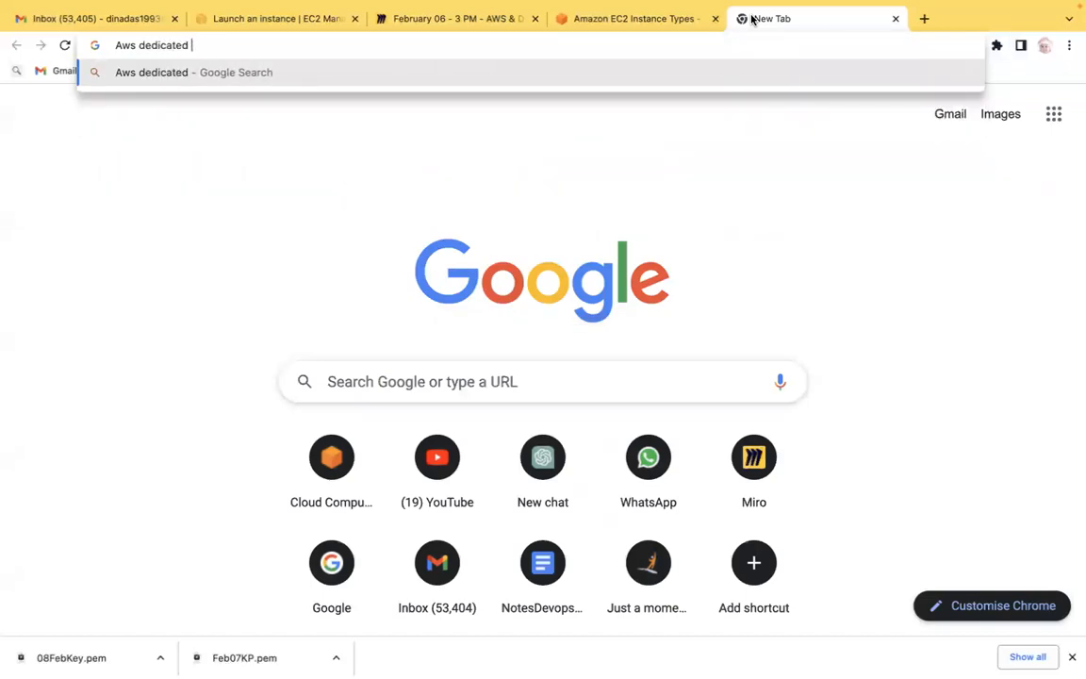
key("BackSpace")
key("BackSpace")
key("BackSpace")
key("BackSpace")
key("BackSpace")
key("BackSpace")
type("p")
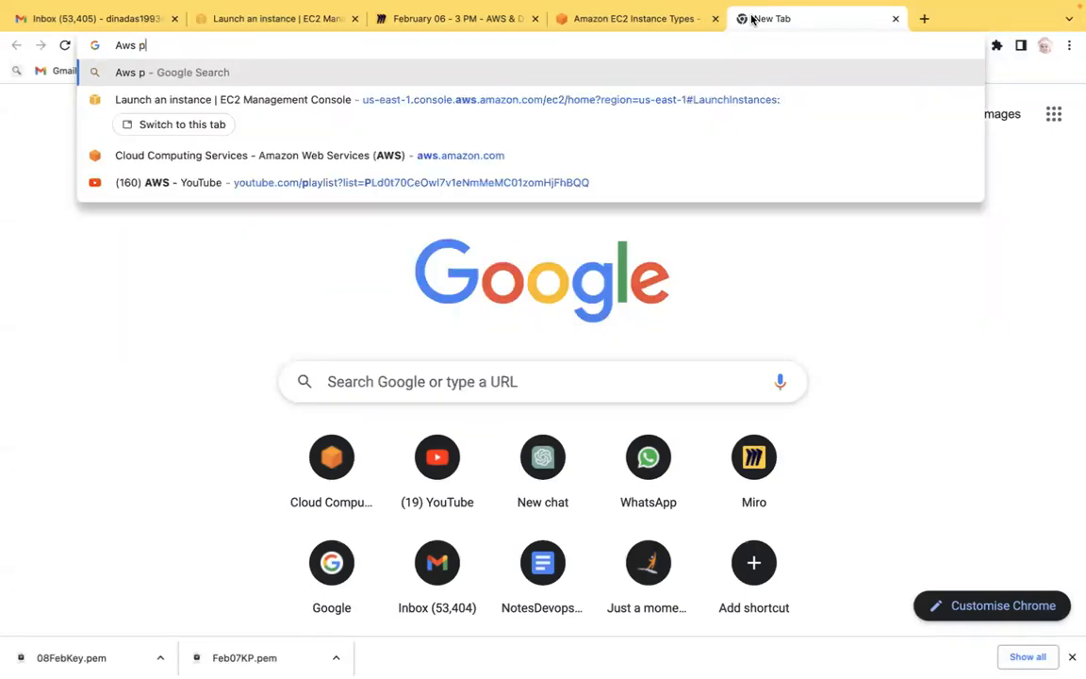
type("ricing opt")
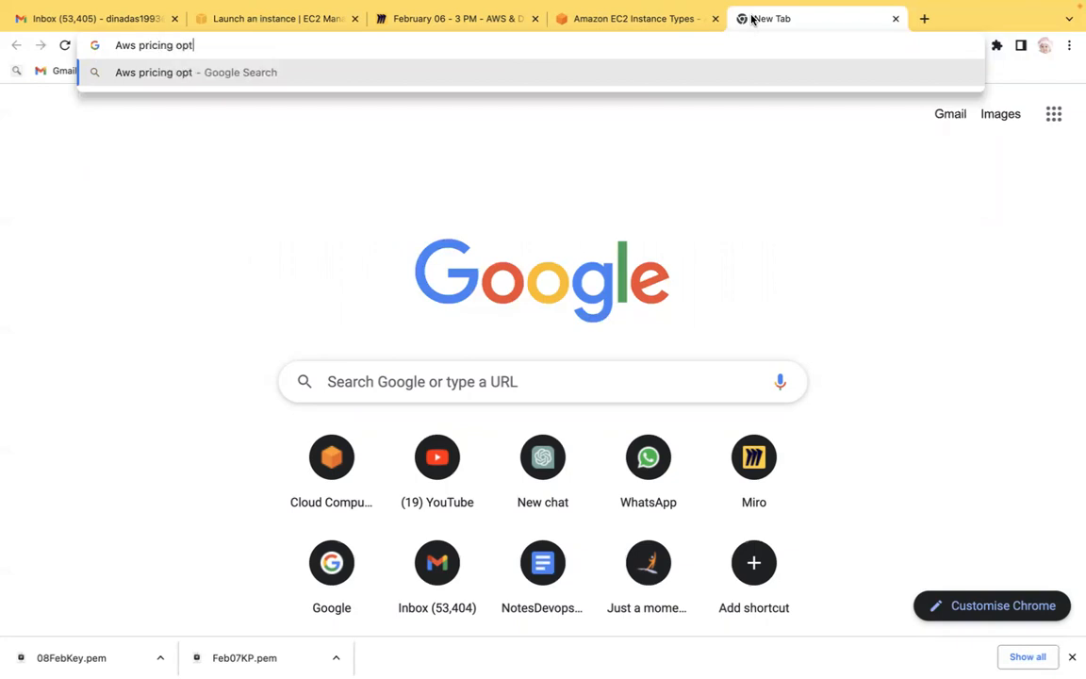
type("ions ec2")
key("Return")
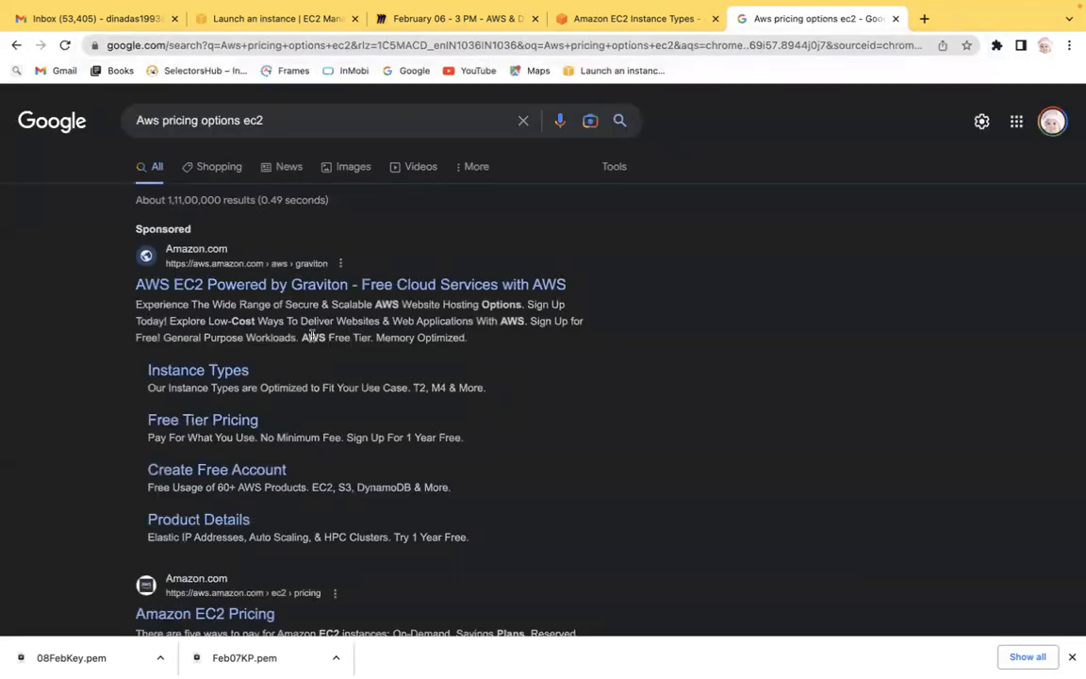
Open the Amazon EC2 Pricing page from the search results and scroll to the pricing options.
left_click(200, 617)
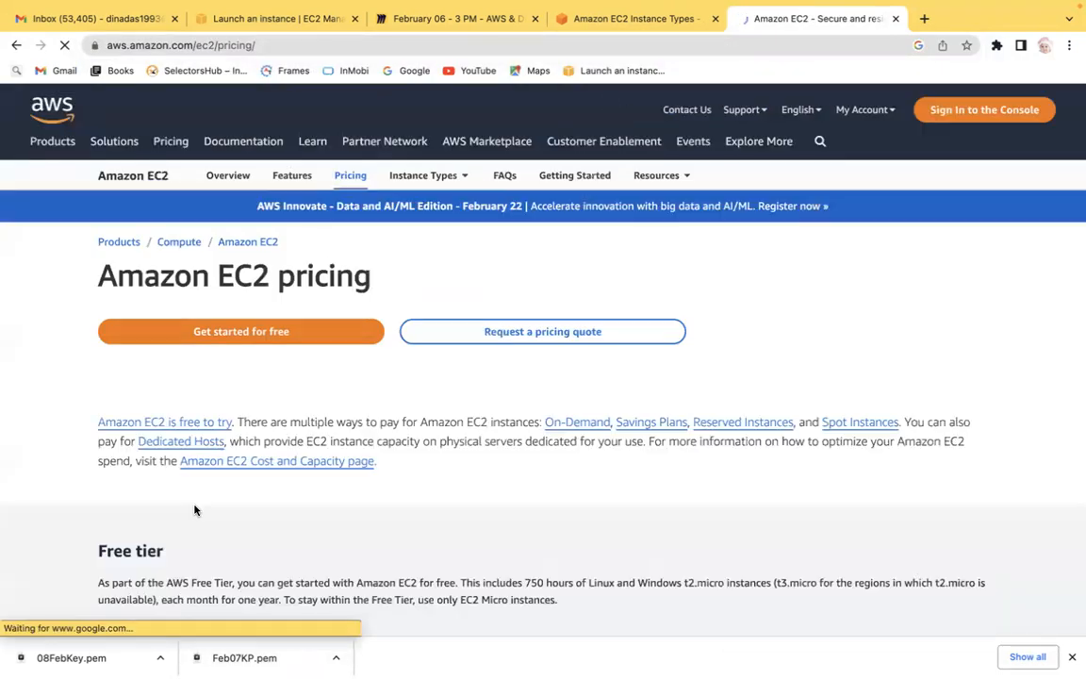
scroll(194, 509, "down", 5)
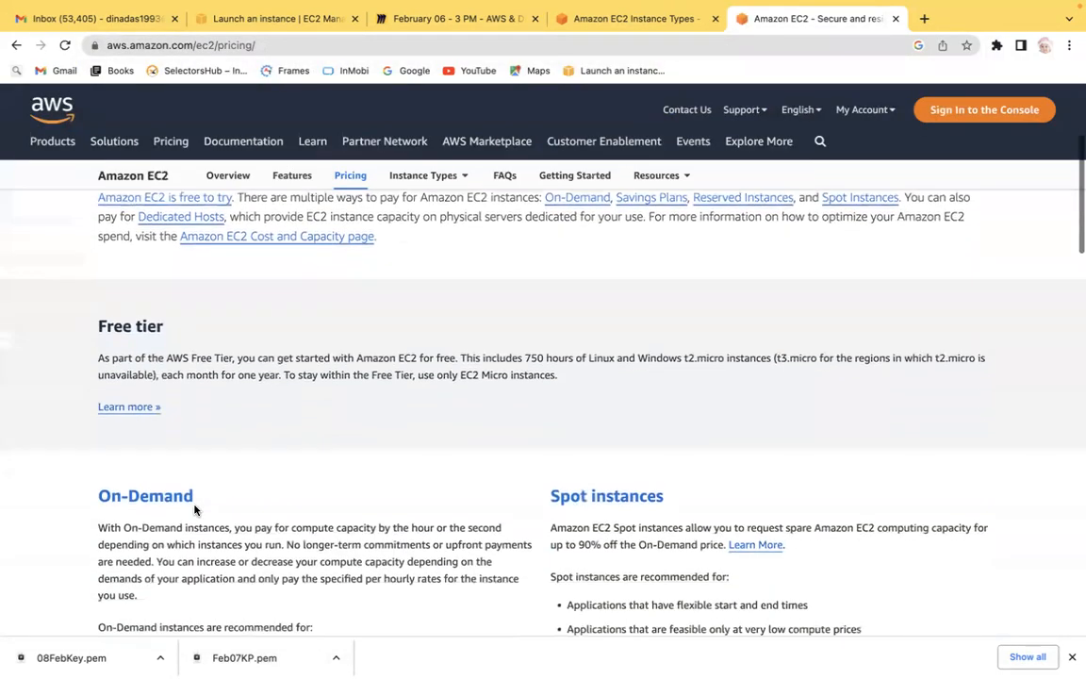
scroll(194, 507, "down", 4)
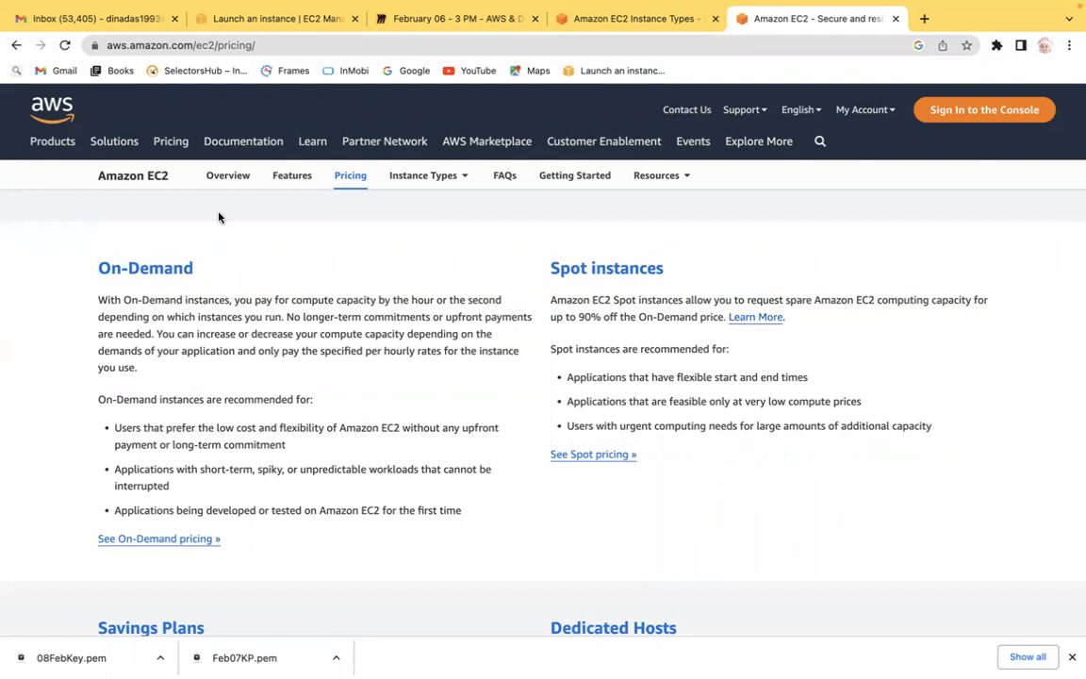
Read through the On-Demand pricing description and its list of recommended uses.
left_click_drag(93, 302, 179, 301)
left_click_drag(247, 300, 432, 298)
mouse_move(151, 317)
left_mouse_down()
mouse_move(487, 317)
mouse_move(125, 332)
mouse_move(152, 334)
left_mouse_up()
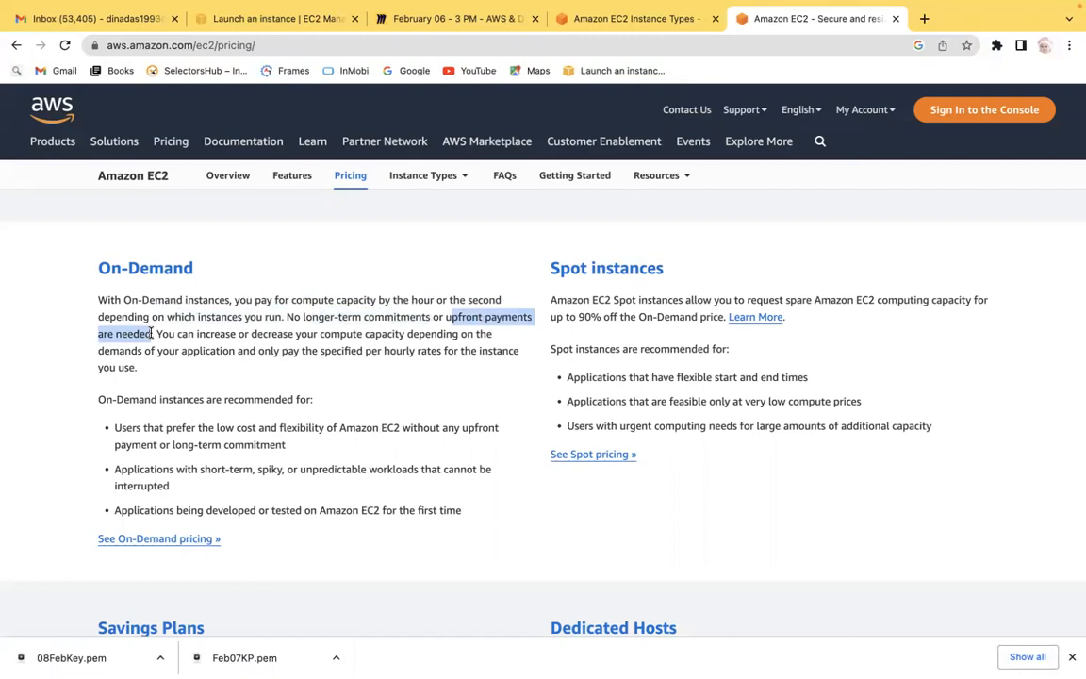
left_click_drag(197, 334, 217, 353)
left_click_drag(282, 350, 487, 348)
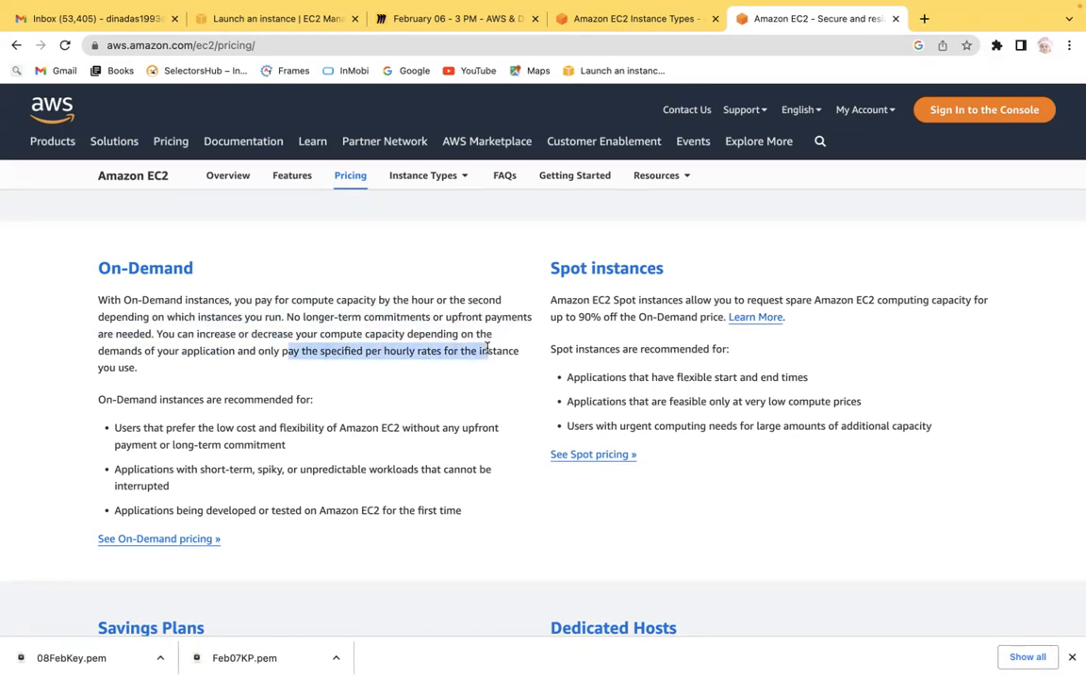
left_click_drag(169, 399, 315, 399)
left_click_drag(132, 427, 266, 450)
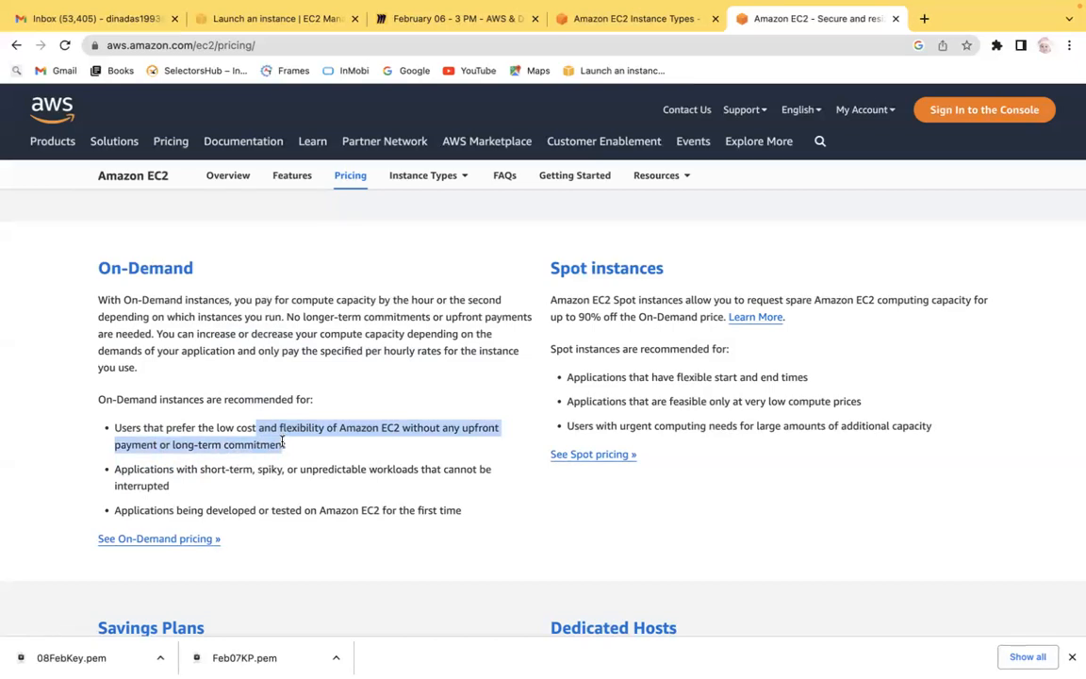
left_click_drag(154, 468, 405, 469)
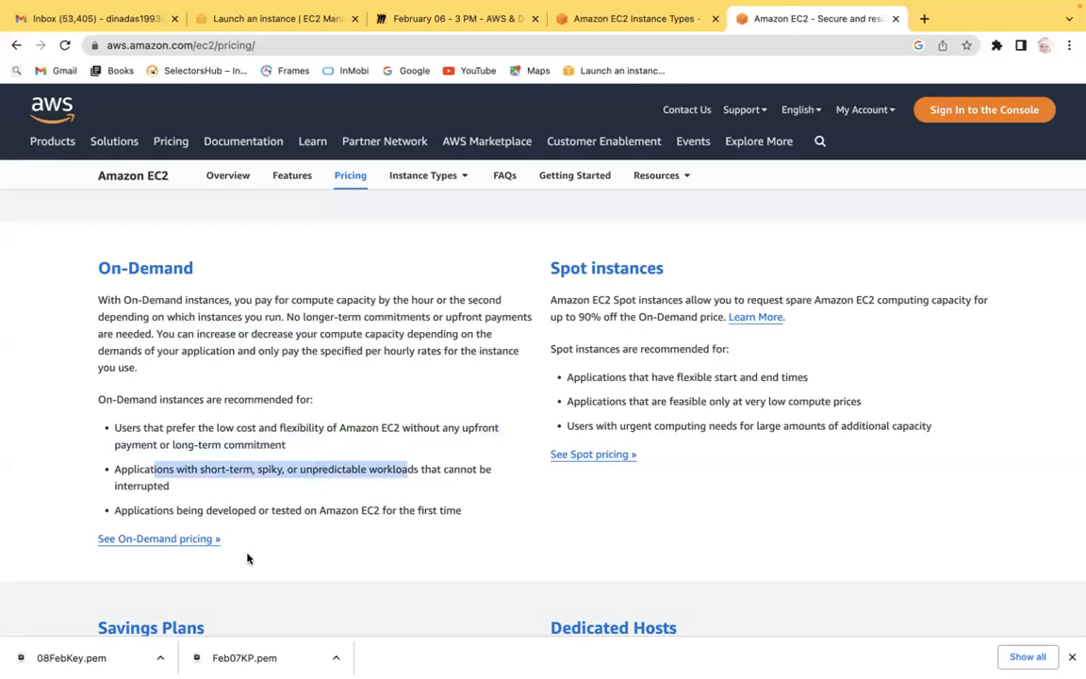
left_click_drag(203, 510, 458, 513)
left_click(337, 544)
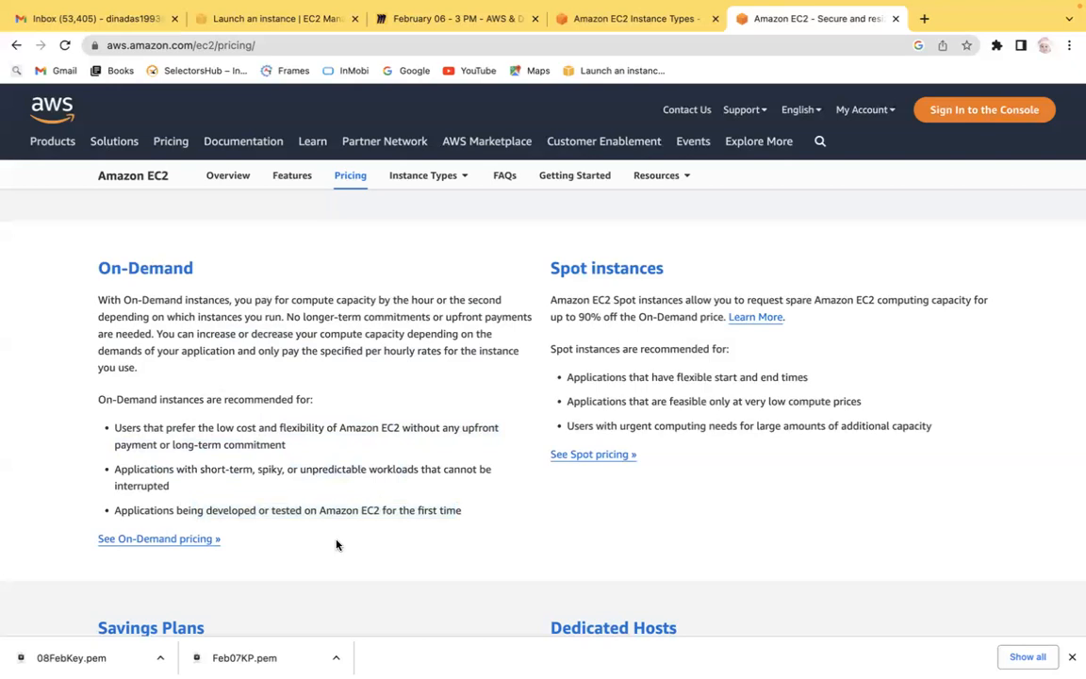
left_click_drag(187, 510, 342, 510)
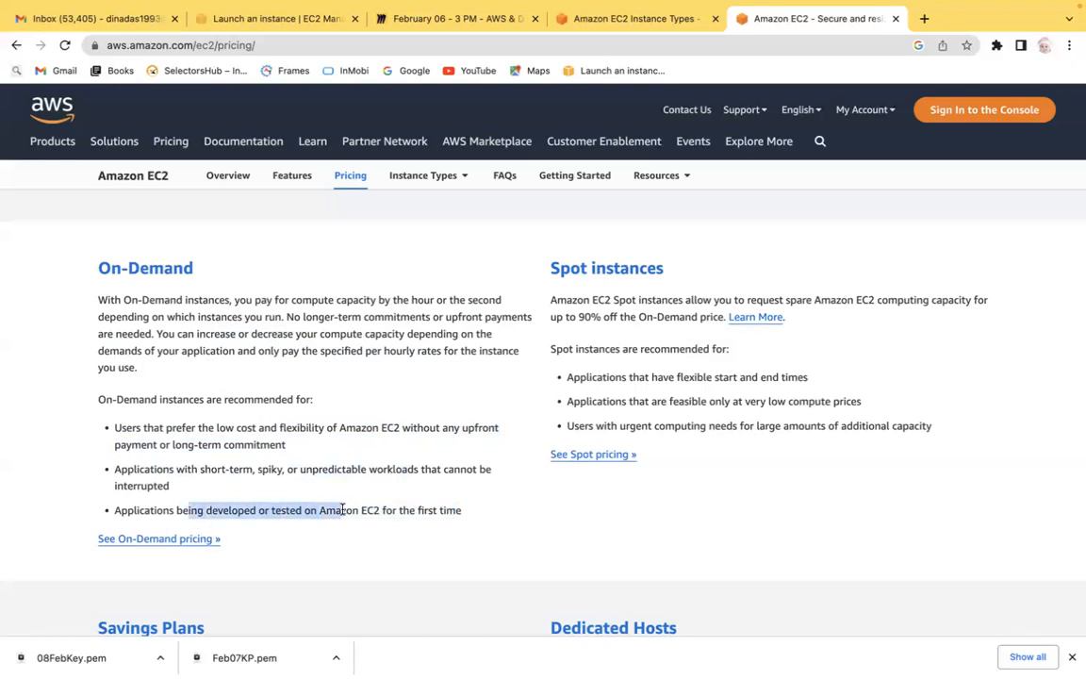
left_click(342, 510)
scroll(342, 514, "down", 2)
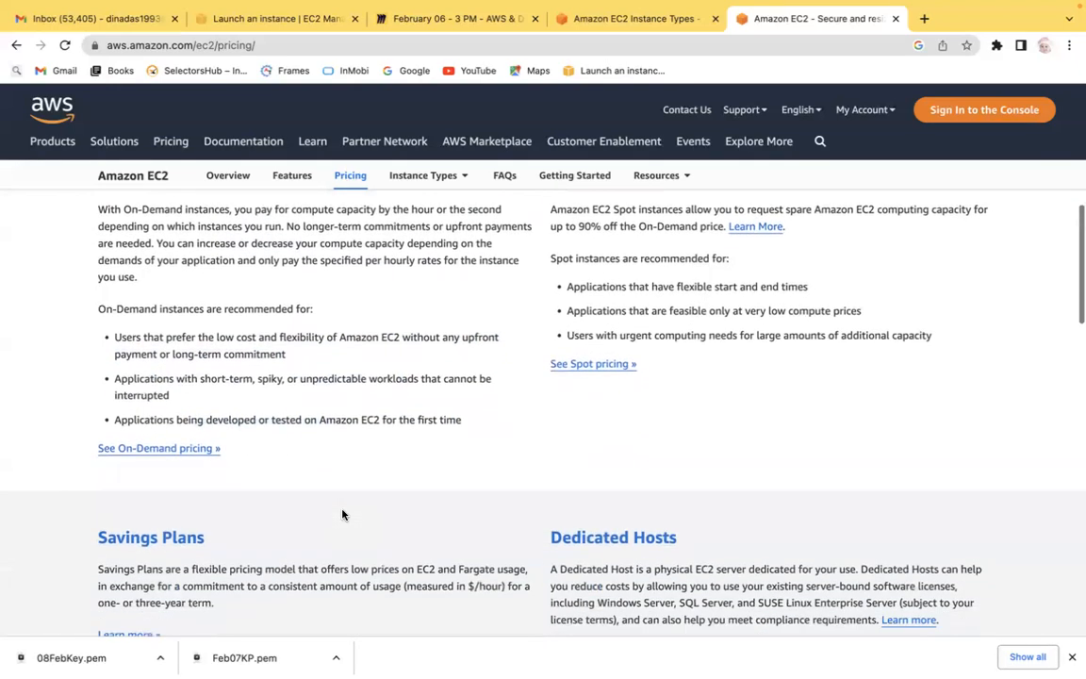
scroll(342, 513, "up", 1)
Open the On-Demand pricing page and browse the table of instance hourly rates.
left_click(194, 509)
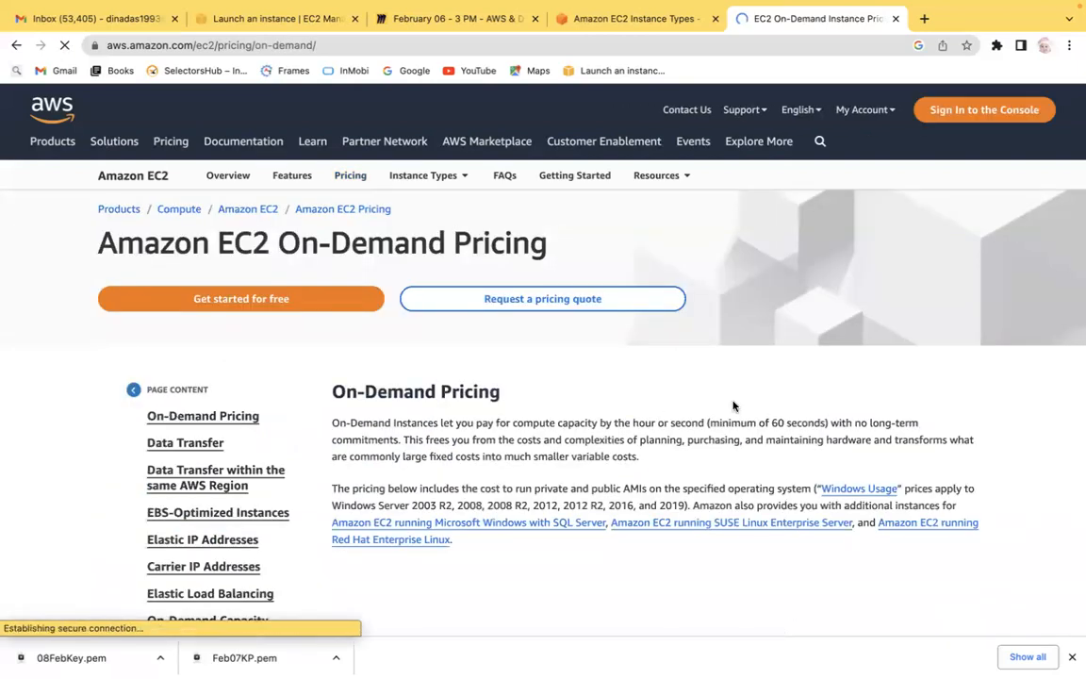
scroll(733, 406, "down", 5)
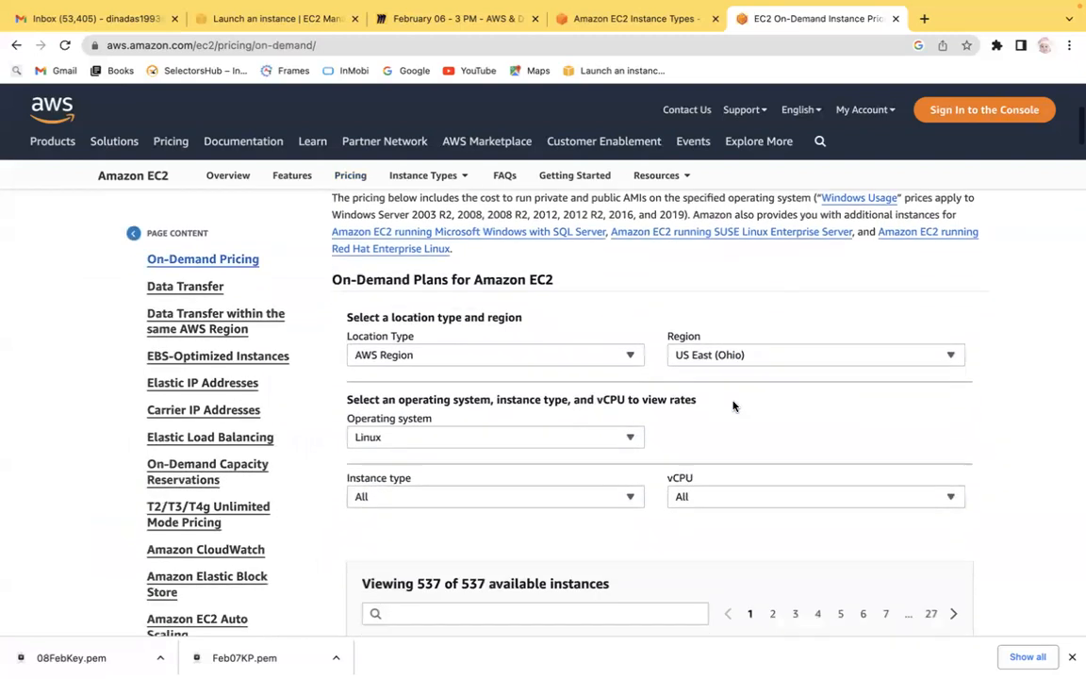
scroll(734, 406, "down", 4)
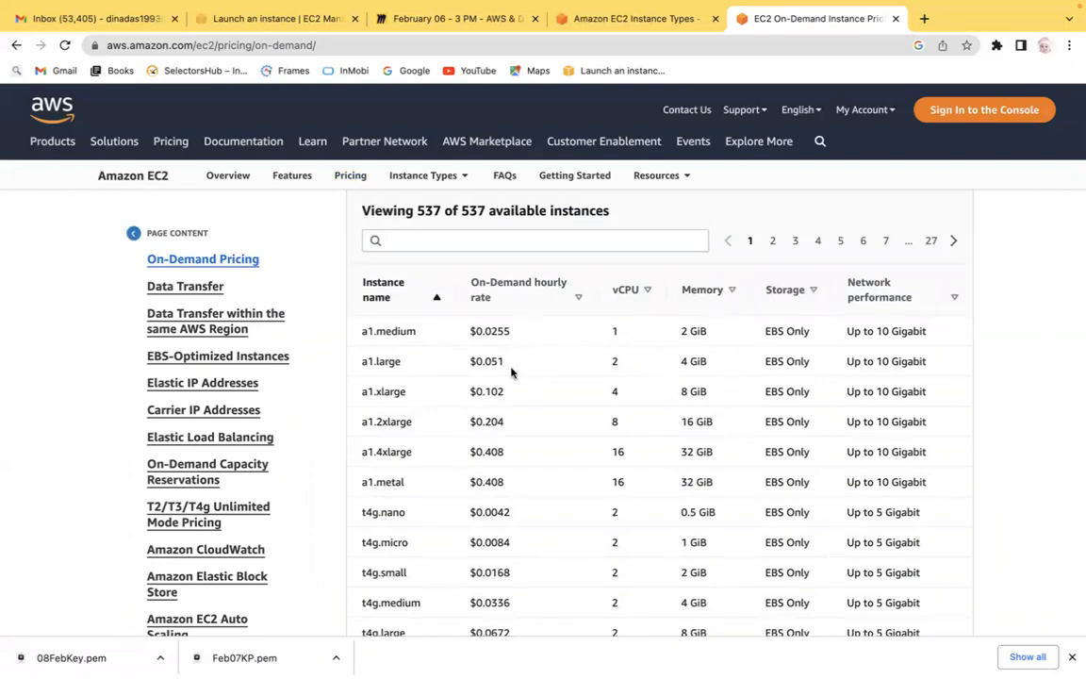
scroll(22, 411, "up", 4)
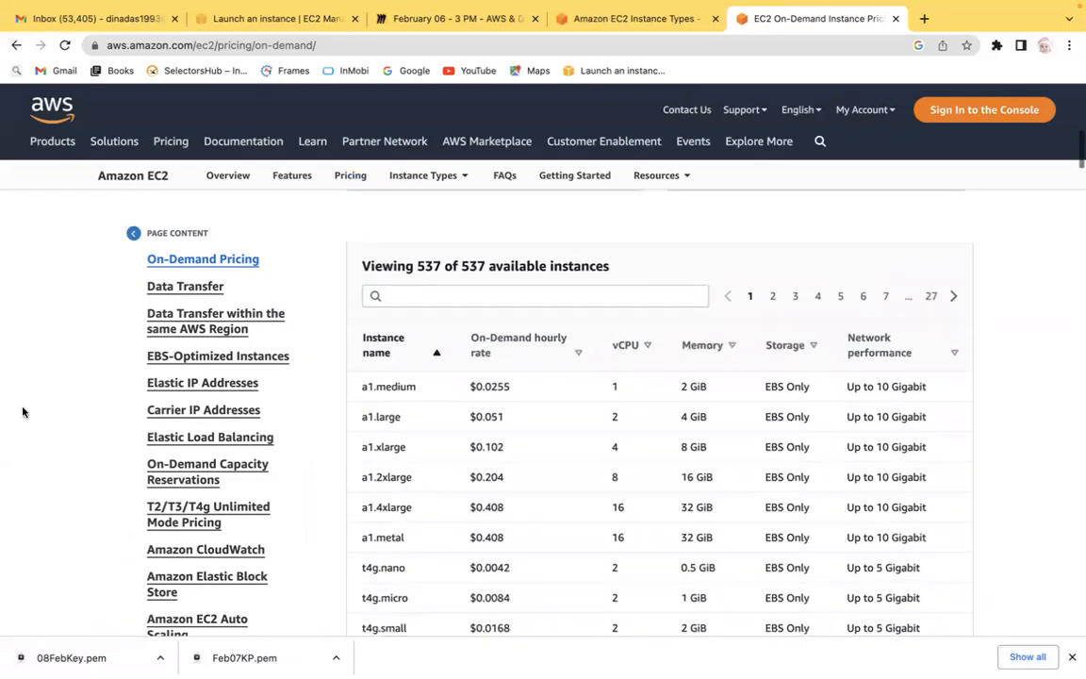
scroll(23, 411, "up", 1)
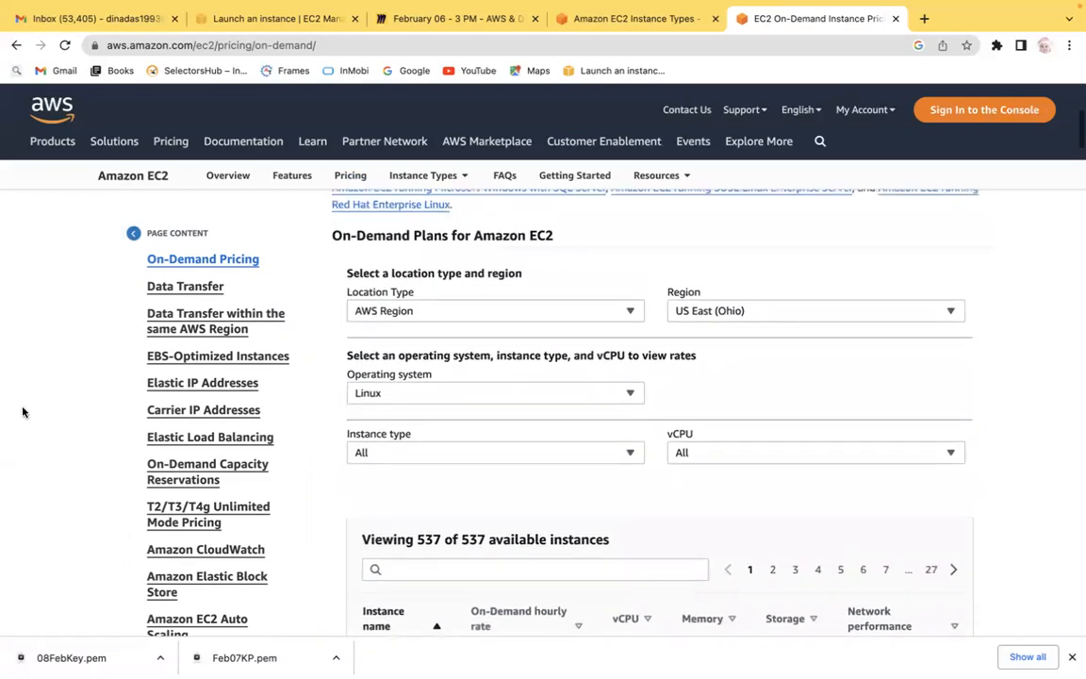
Examine the location type, region and instance type filters of the On-Demand plans for EC2.
left_click(453, 323)
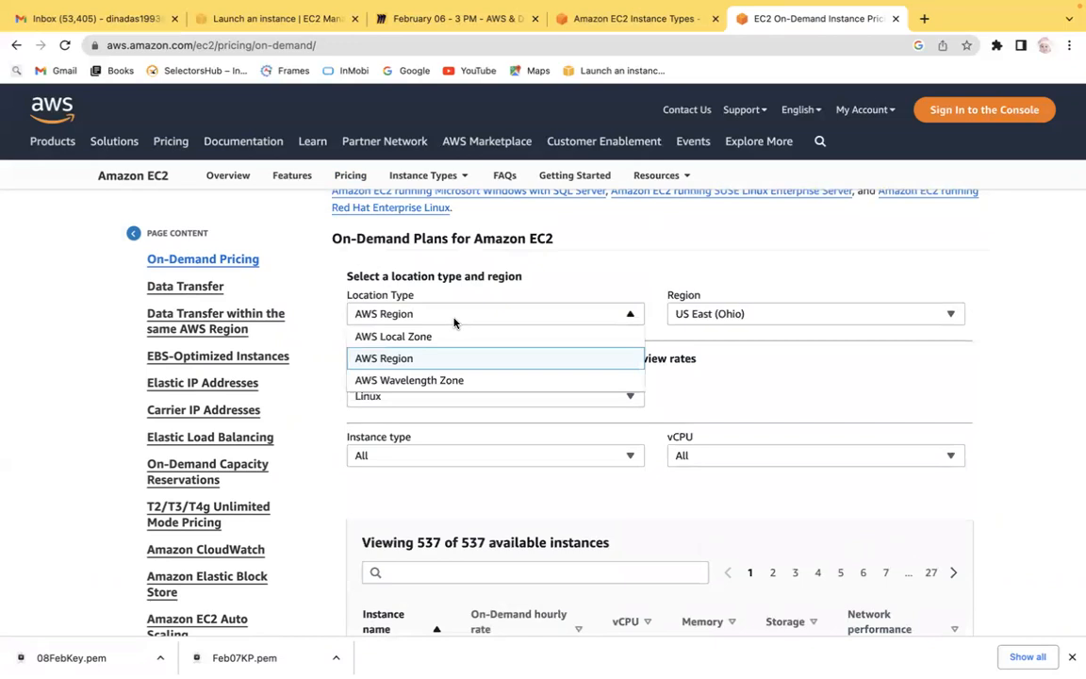
left_click(744, 313)
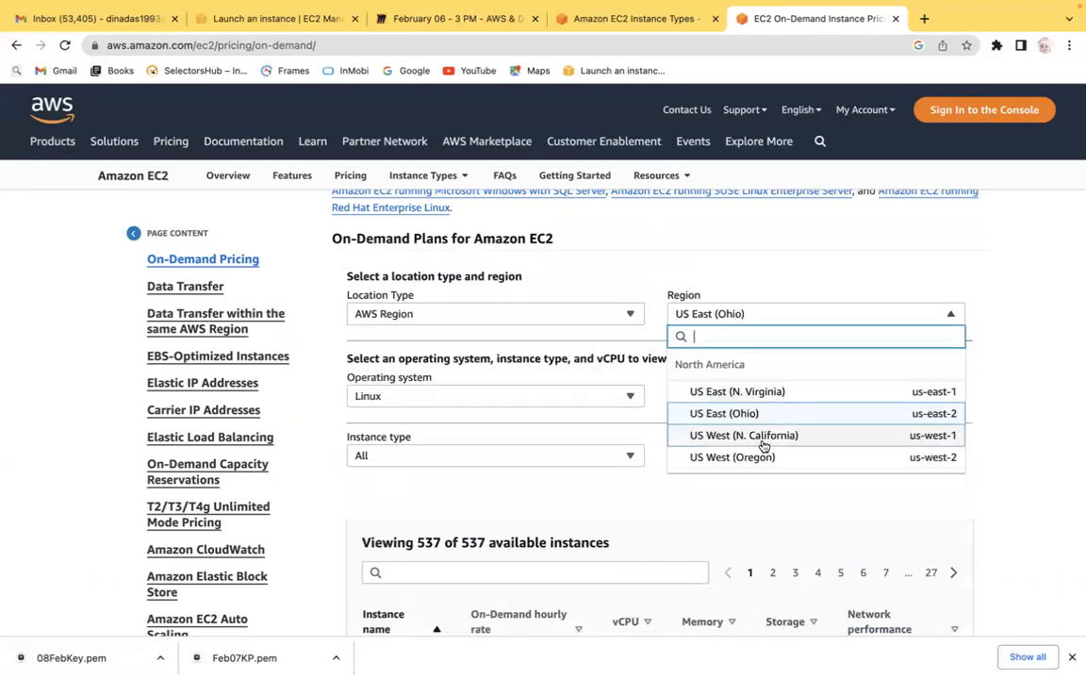
left_click(450, 311)
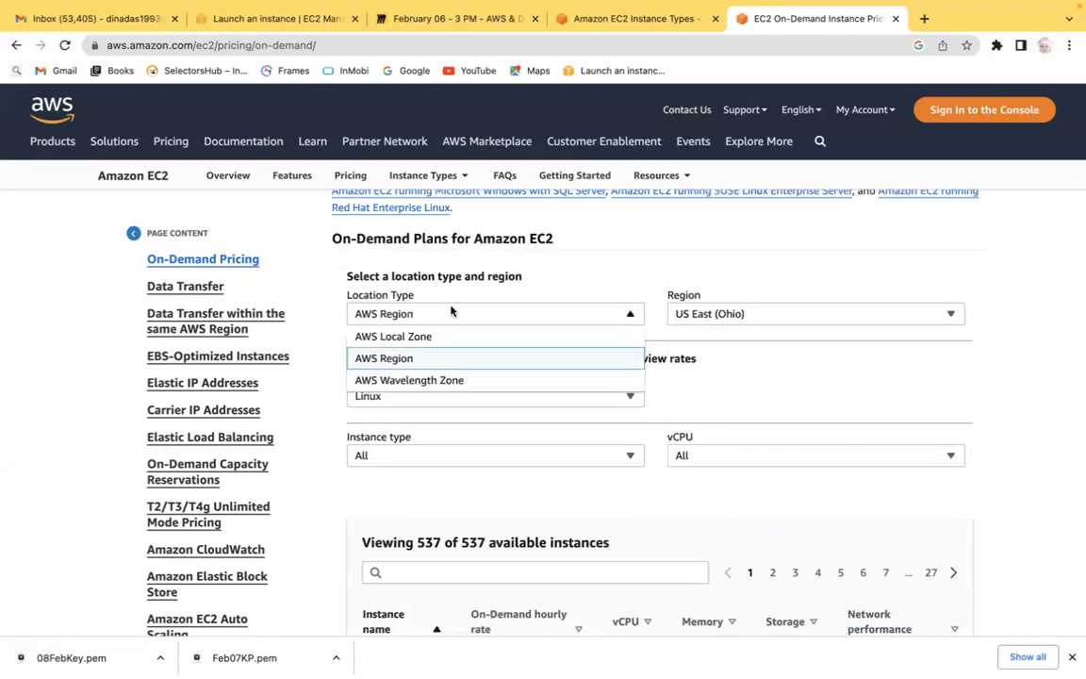
left_click(432, 504)
left_click(431, 396)
left_click(772, 530)
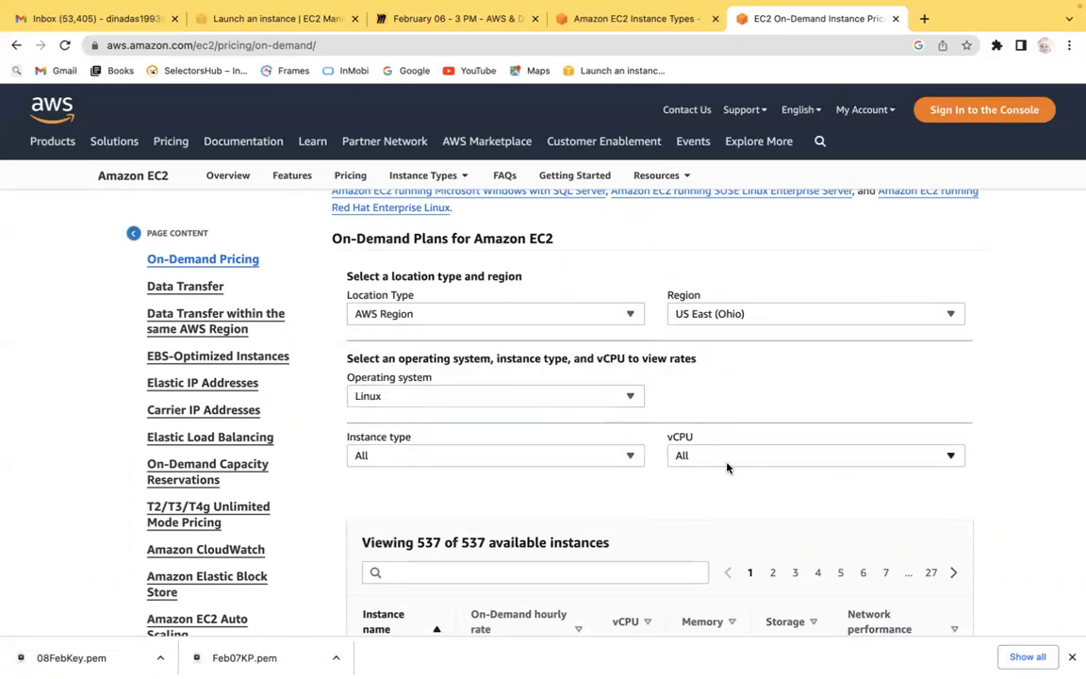
left_click(572, 459)
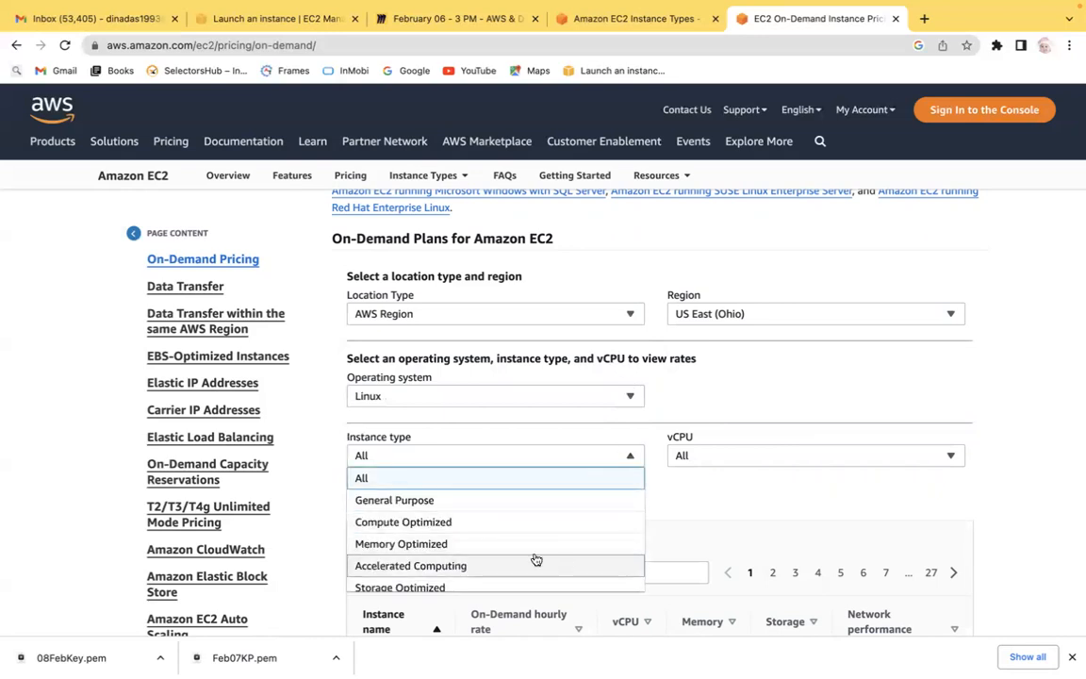
left_click(778, 482)
scroll(782, 485, "down", 2)
scroll(782, 484, "down", 4)
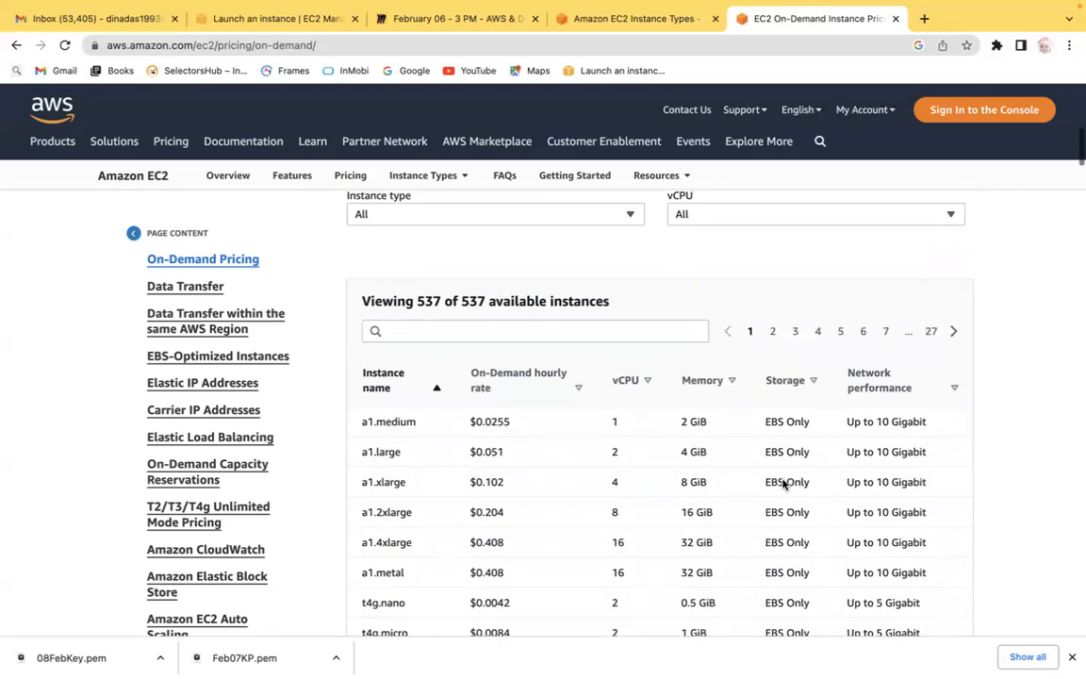
scroll(783, 484, "up", 5)
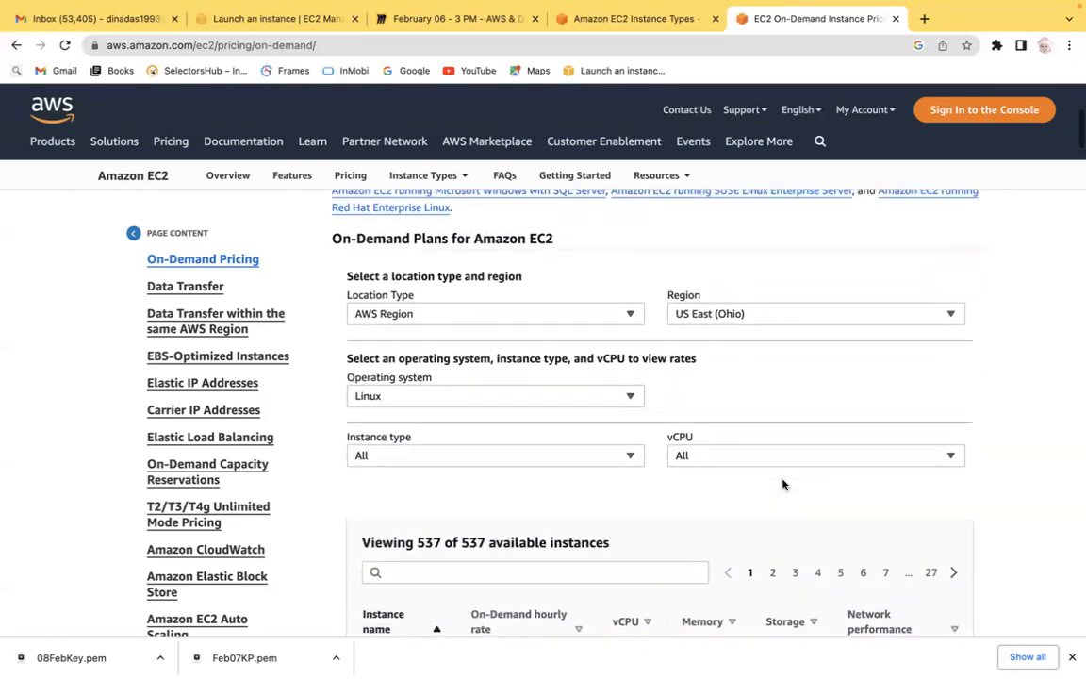
Return to the EC2 pricing overview and read through the Spot instances description and its recommended uses.
left_click(15, 45)
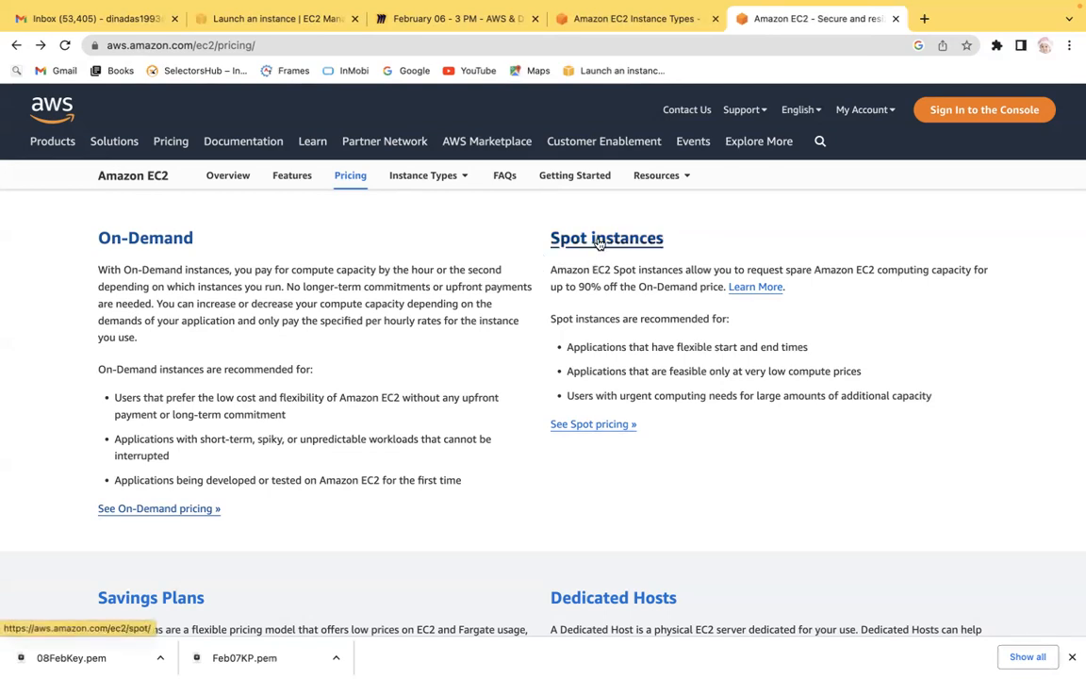
left_click_drag(578, 286, 716, 287)
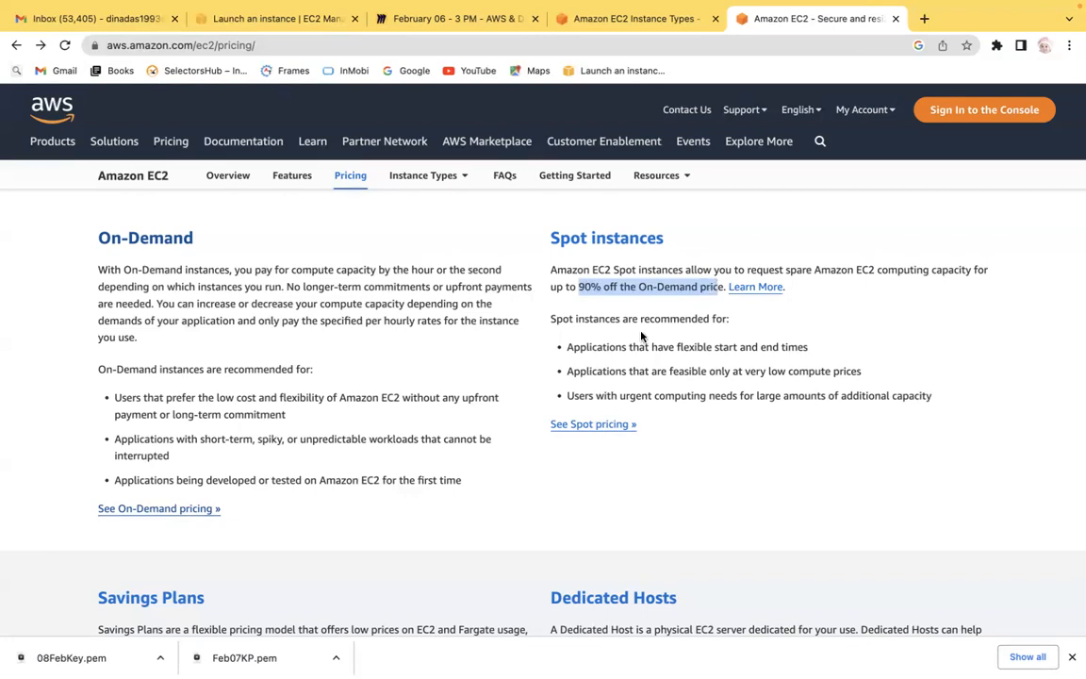
left_click_drag(631, 347, 809, 355)
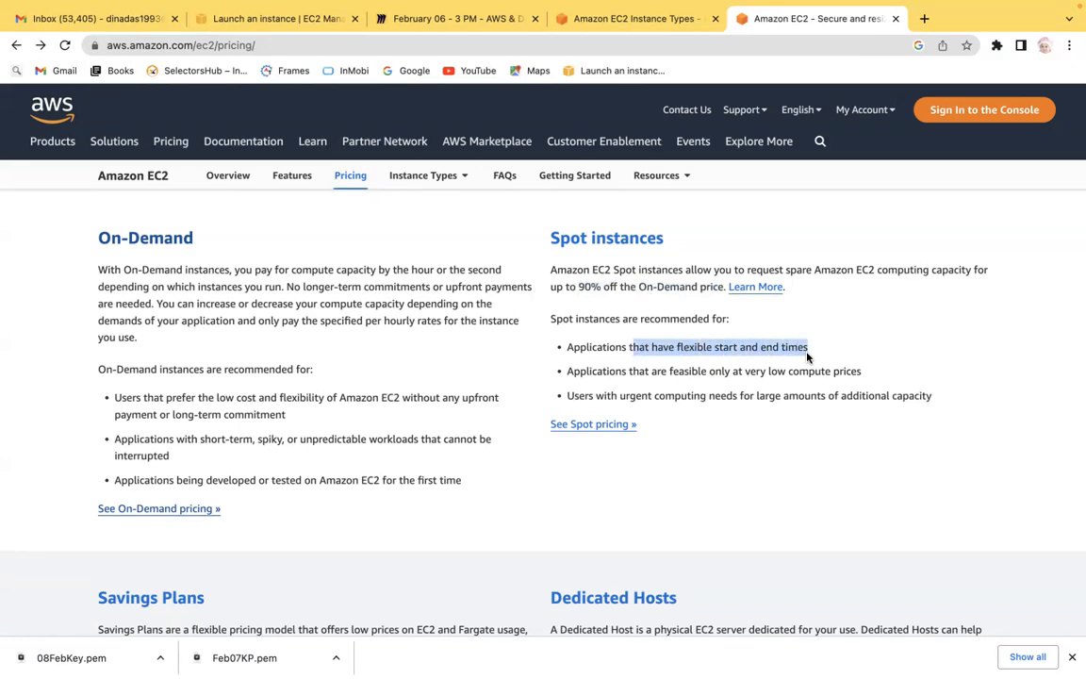
left_click(795, 349)
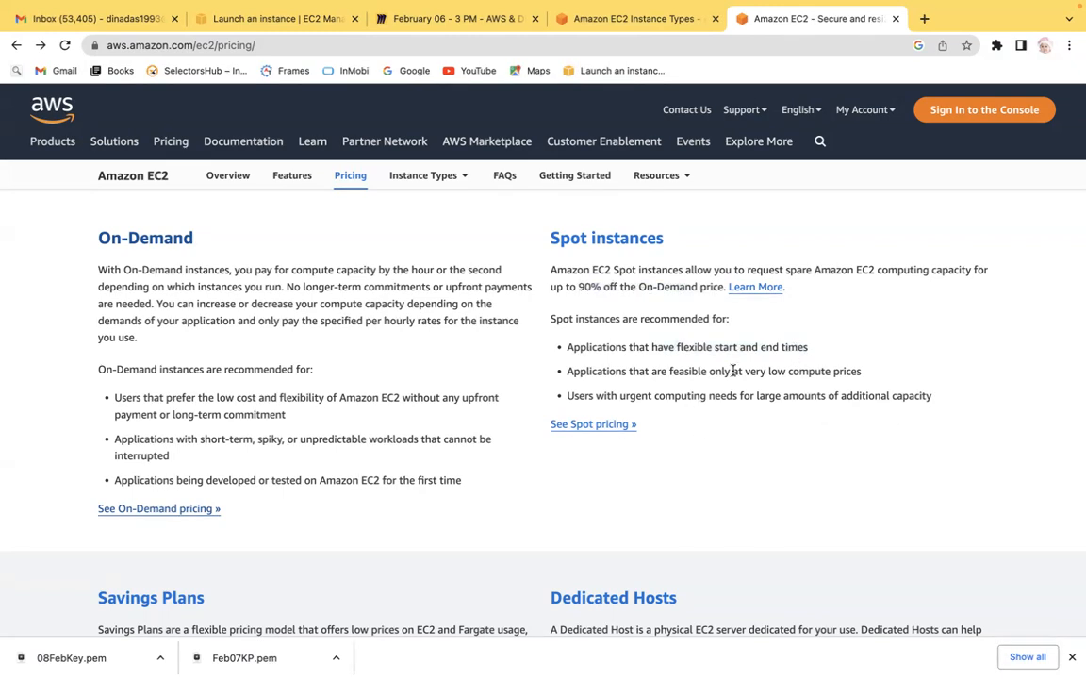
left_click_drag(737, 371, 862, 374)
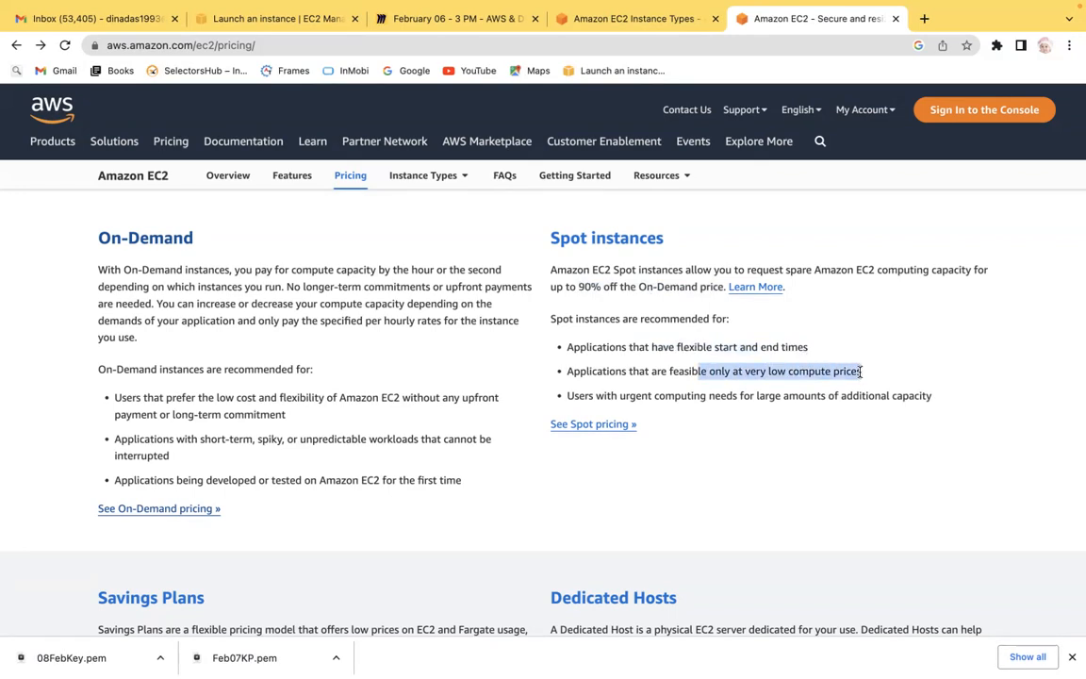
left_click_drag(637, 395, 848, 396)
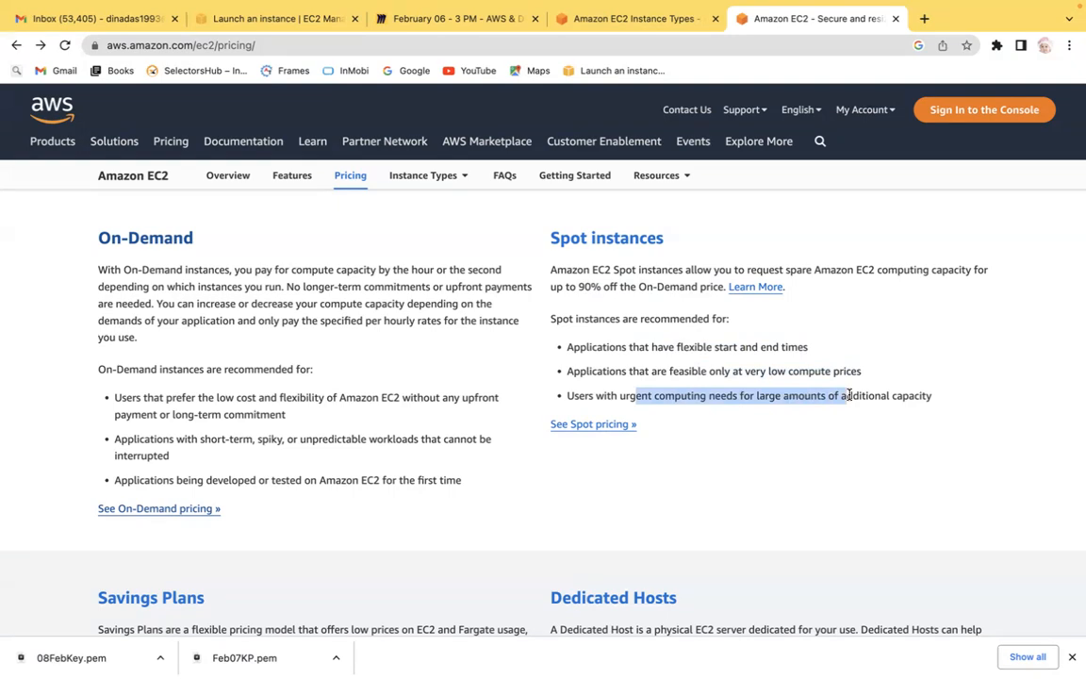
left_click(968, 367)
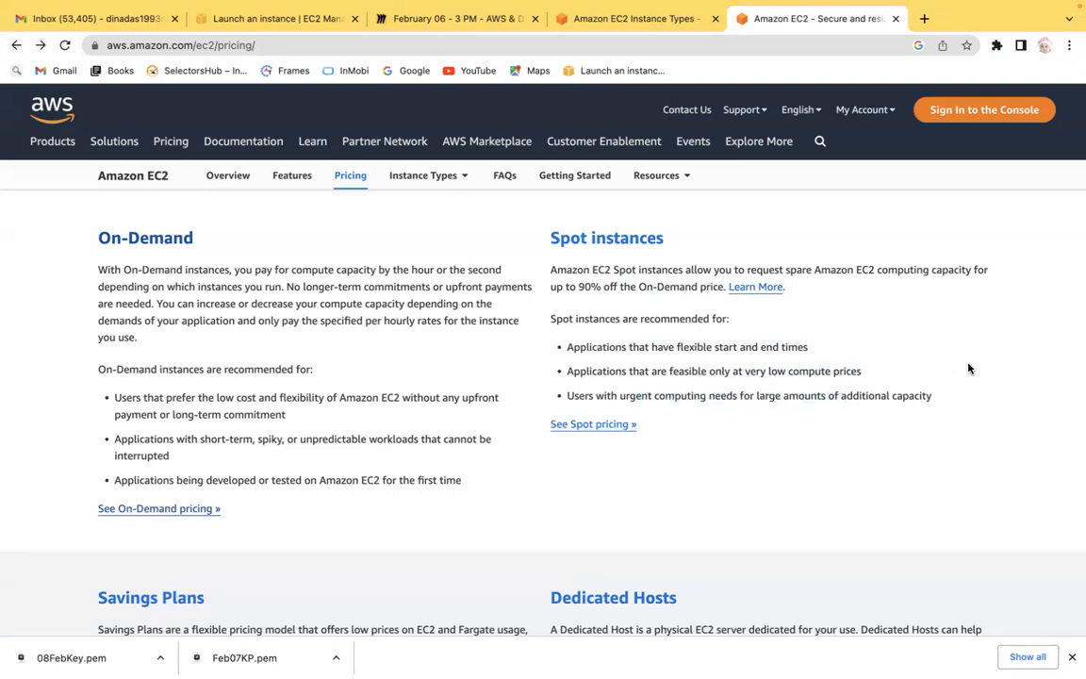
Open the Spot Instances pricing page, browse the spot price table for US East (Ohio), and go back.
scroll(968, 368, "down", 2)
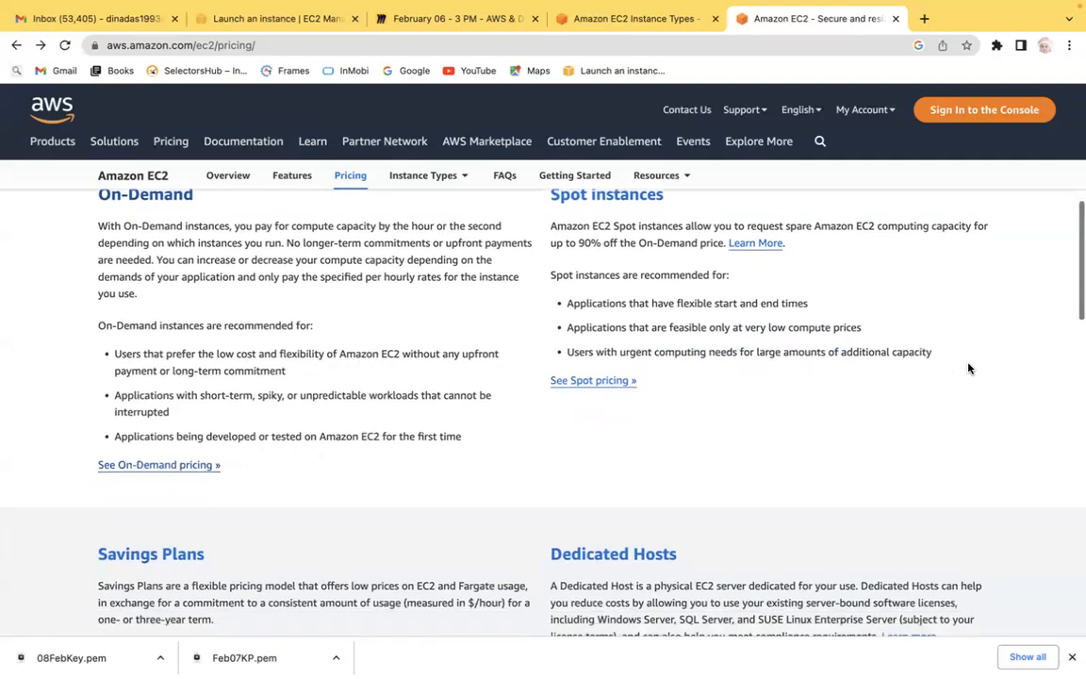
left_click(588, 333)
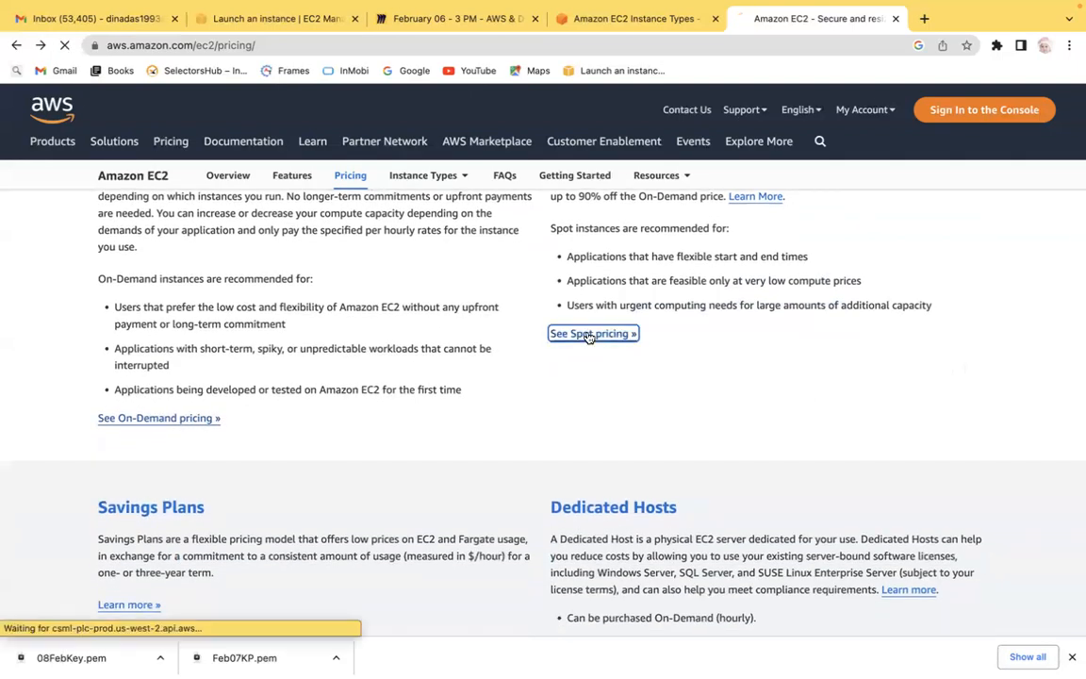
scroll(588, 333, "down", 5)
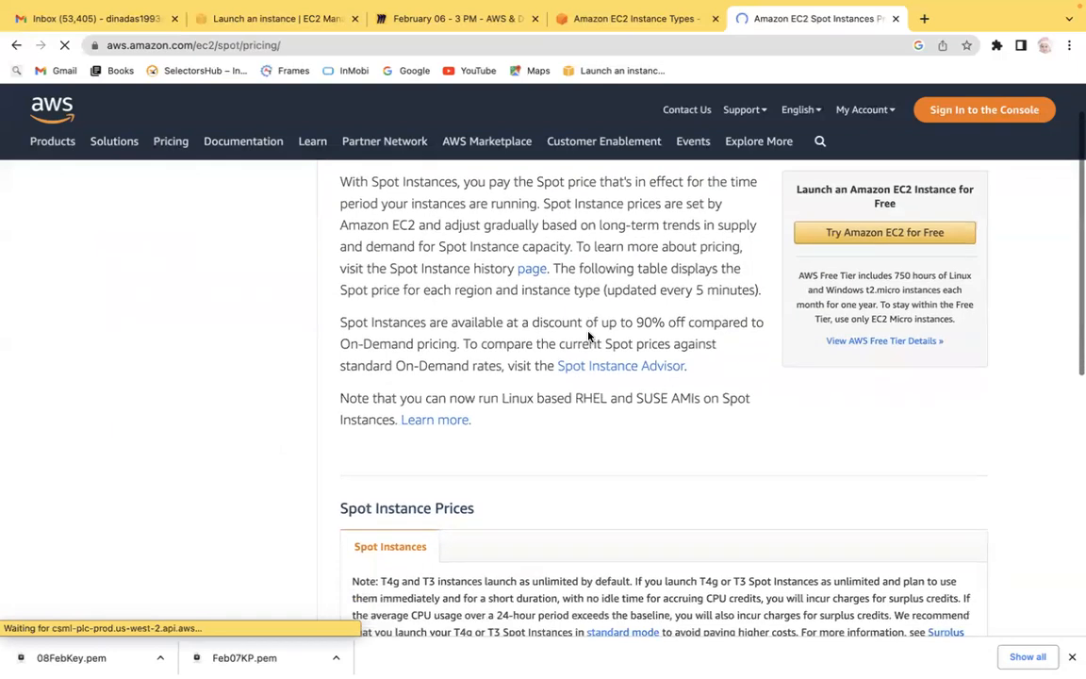
scroll(588, 337, "up", 5)
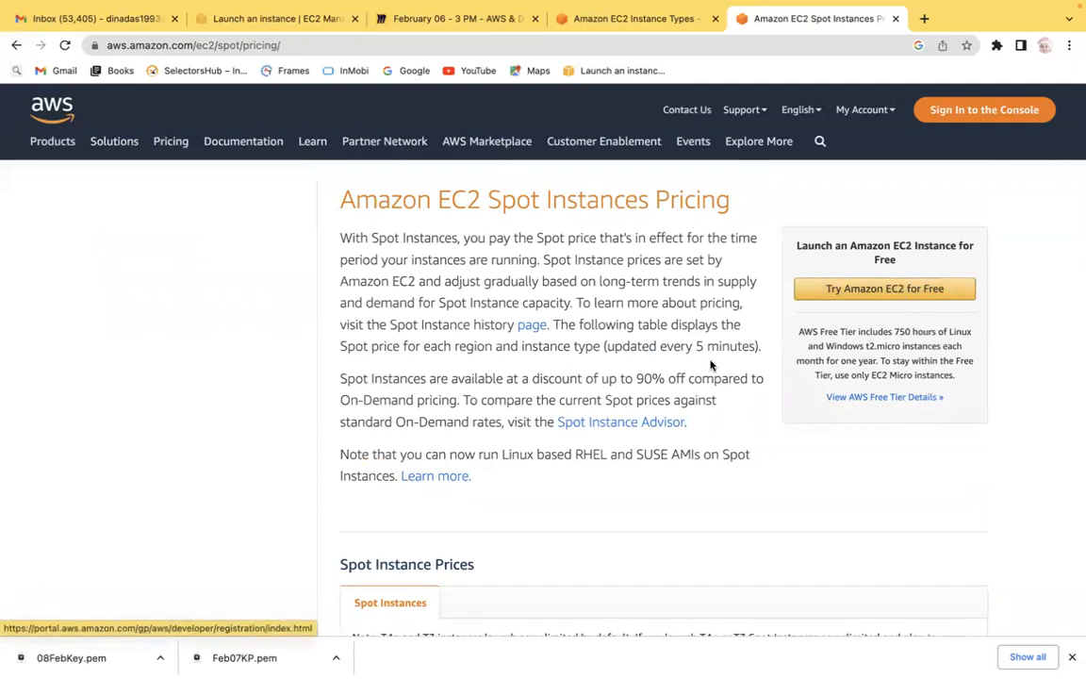
scroll(766, 506, "down", 3)
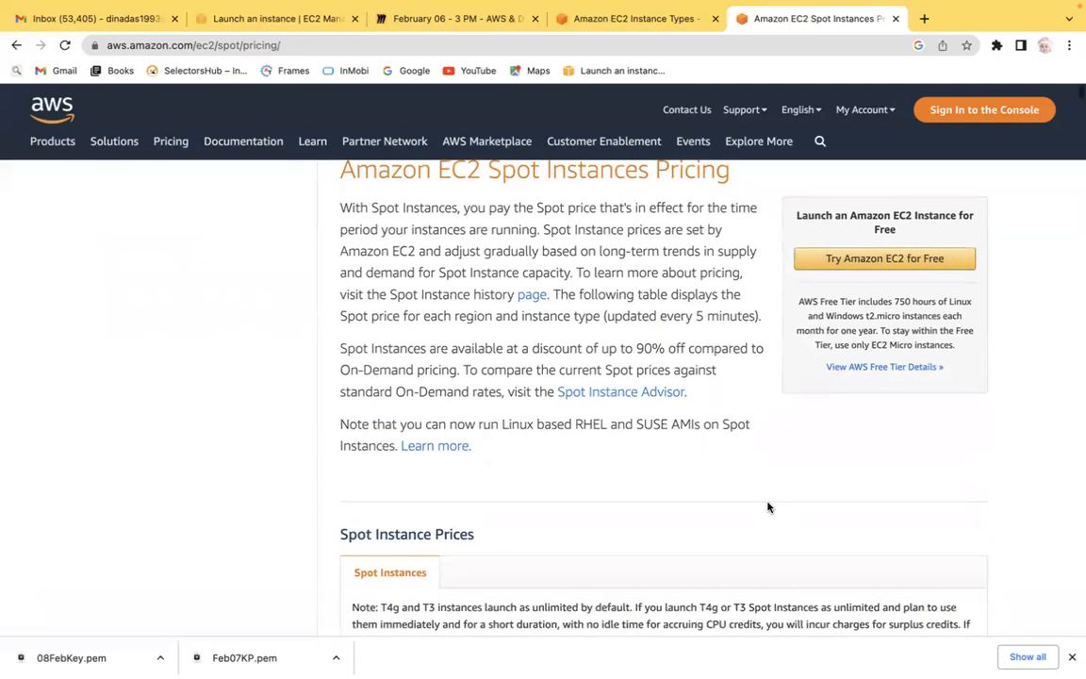
scroll(767, 507, "down", 4)
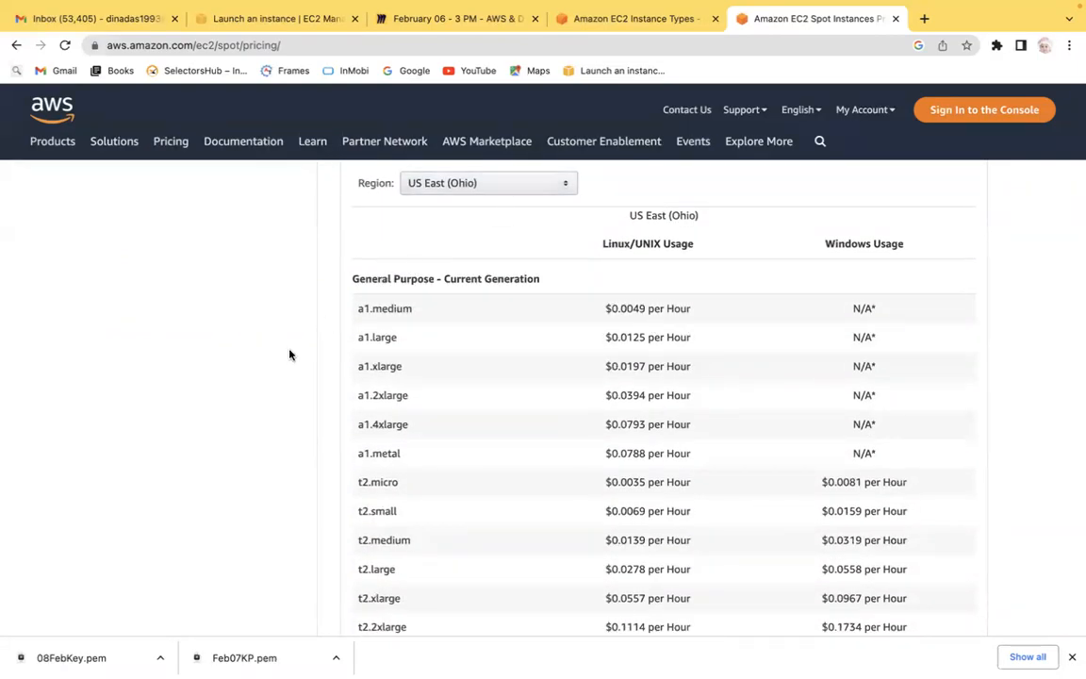
left_click(10, 47)
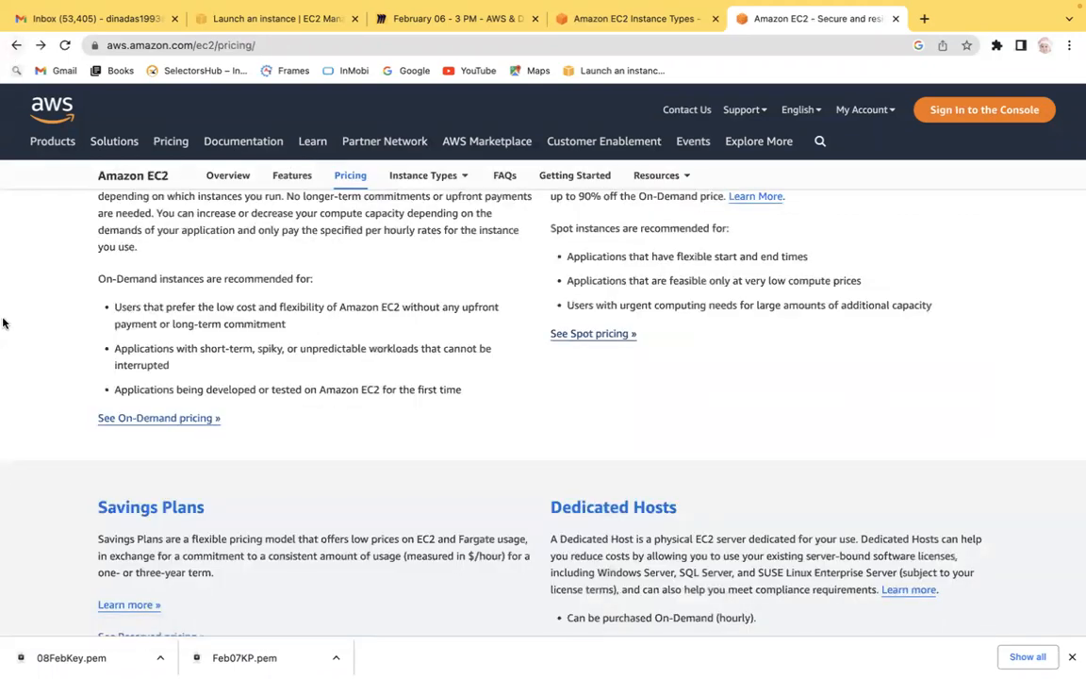
Read the Dedicated Hosts description and its On-Demand and Reservation purchase options on the pricing overview.
scroll(2, 318, "down", 2)
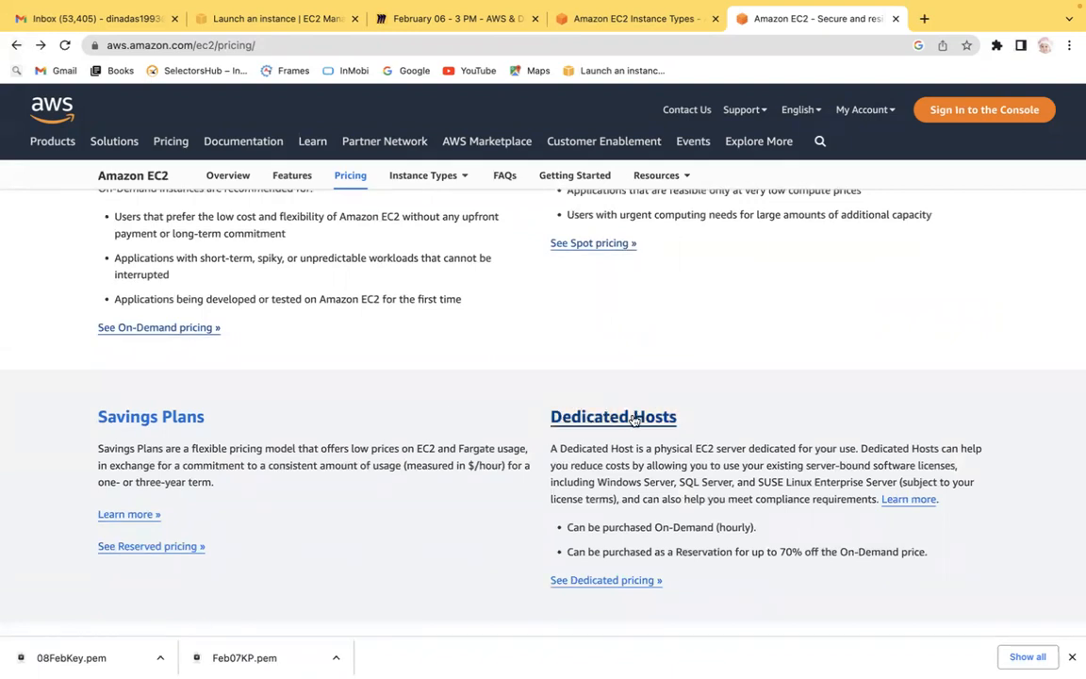
left_click_drag(605, 449, 779, 449)
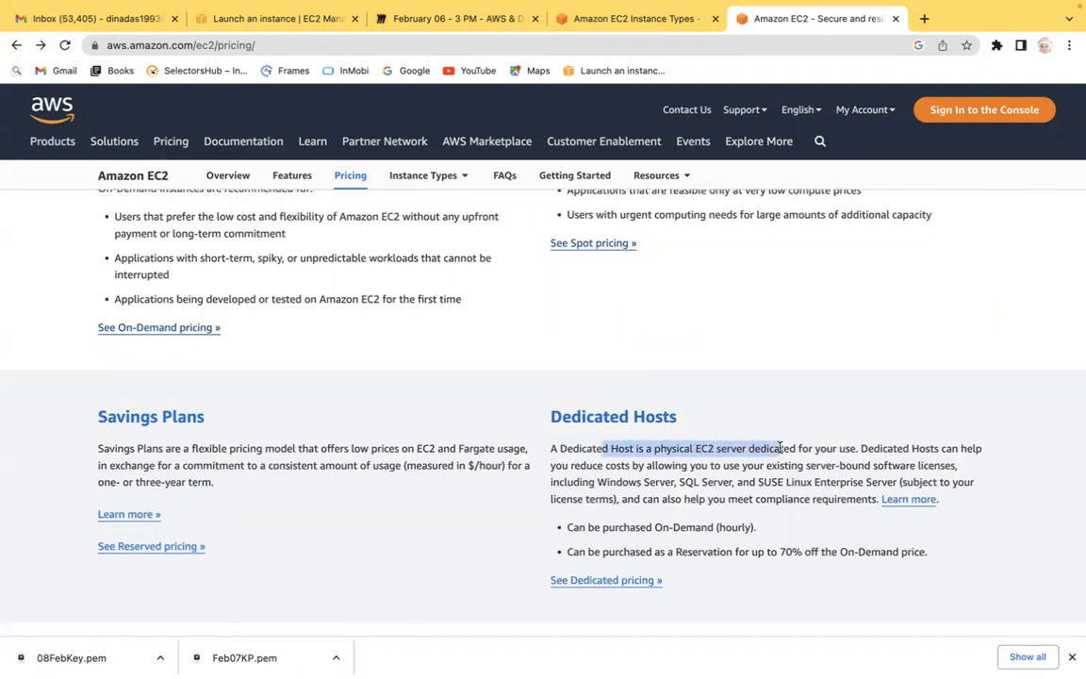
left_click(792, 449)
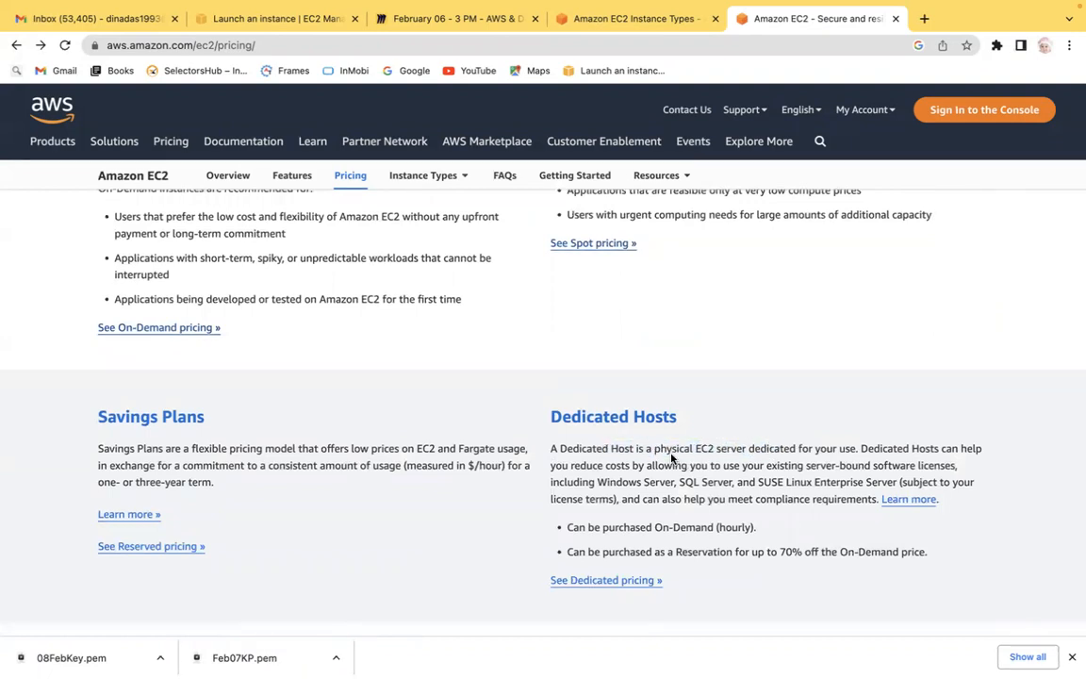
left_click_drag(657, 450, 806, 465)
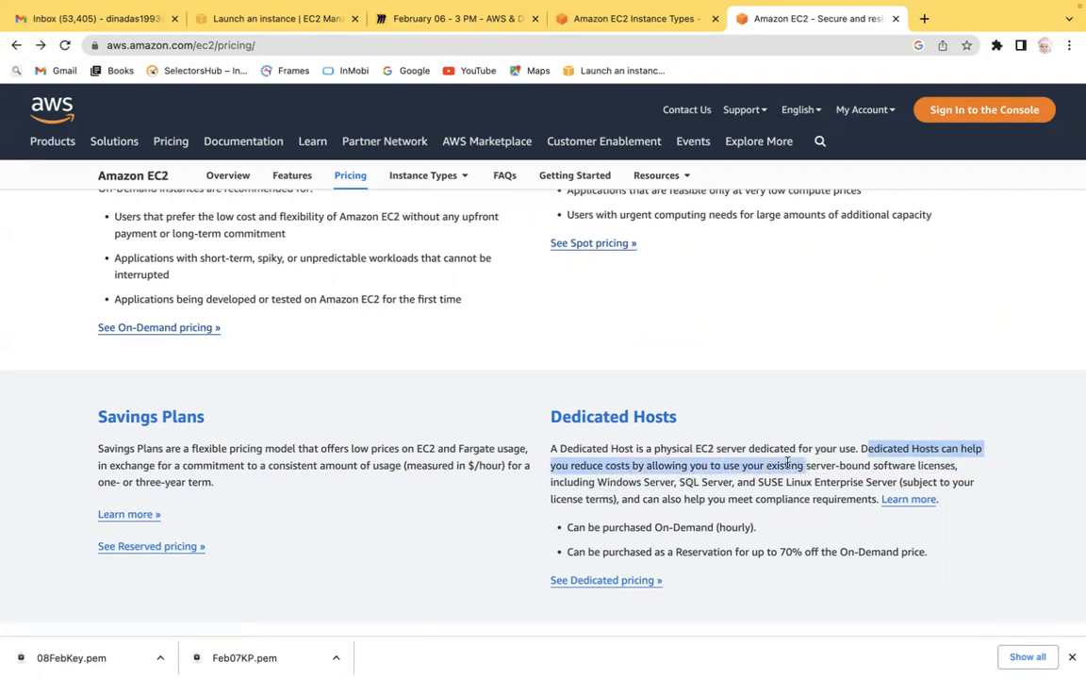
left_click(659, 482)
left_click_drag(689, 482, 816, 479)
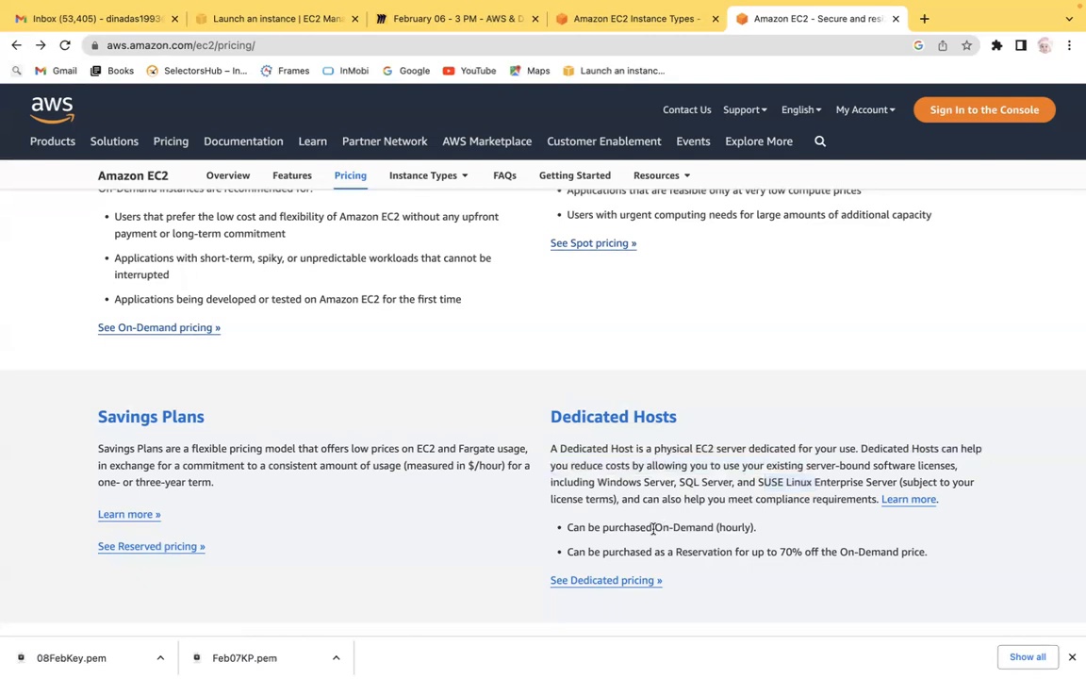
left_click_drag(654, 527, 728, 528)
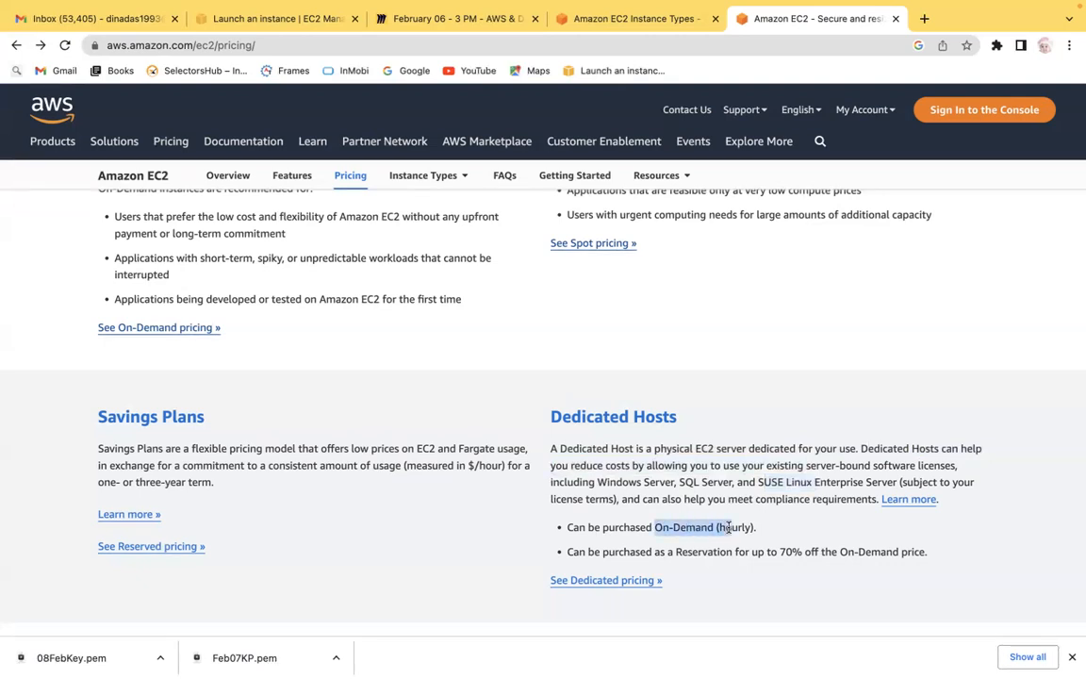
left_click(702, 529)
left_click_drag(713, 528, 755, 527)
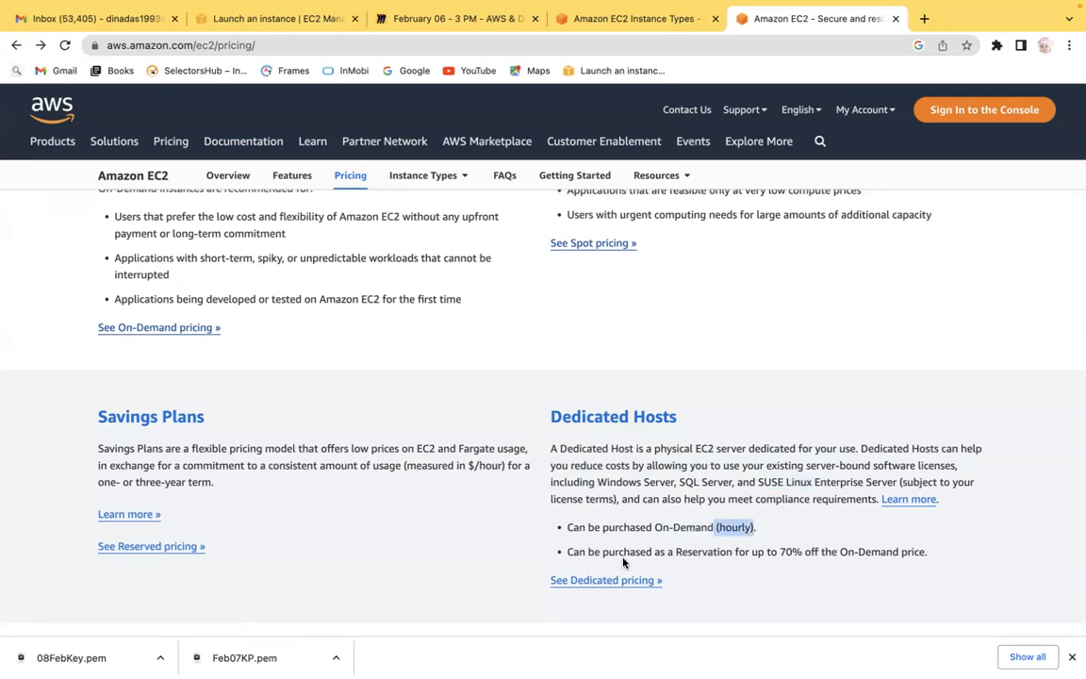
left_click_drag(578, 551, 773, 552)
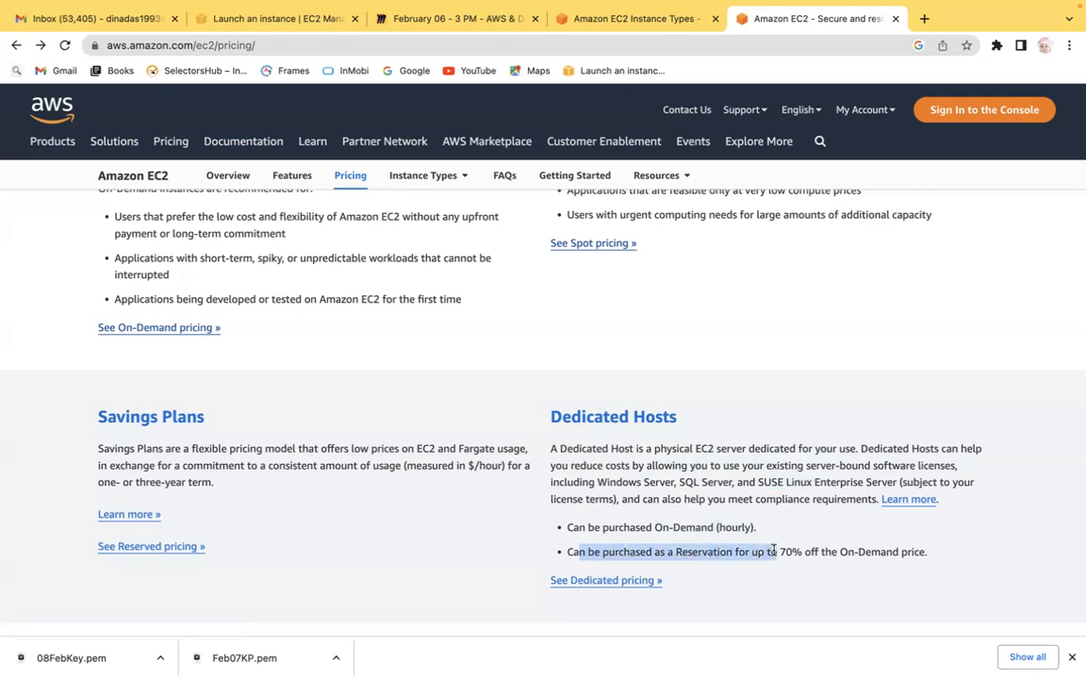
left_click_drag(931, 551, 807, 552)
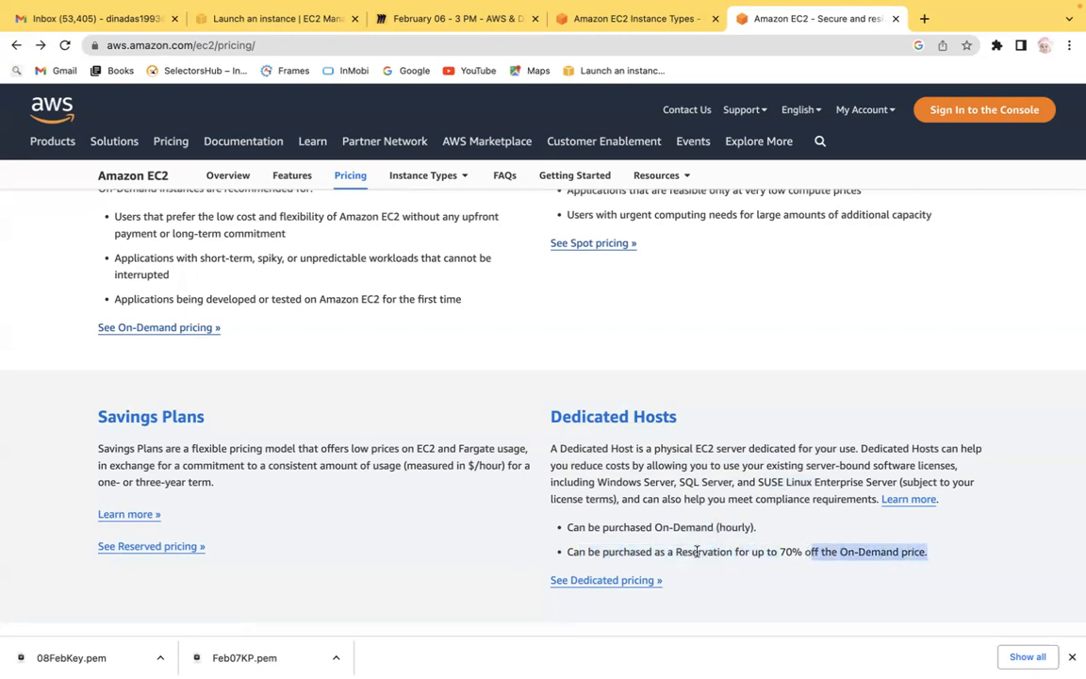
left_click_drag(701, 556, 767, 551)
left_click_drag(664, 526, 736, 524)
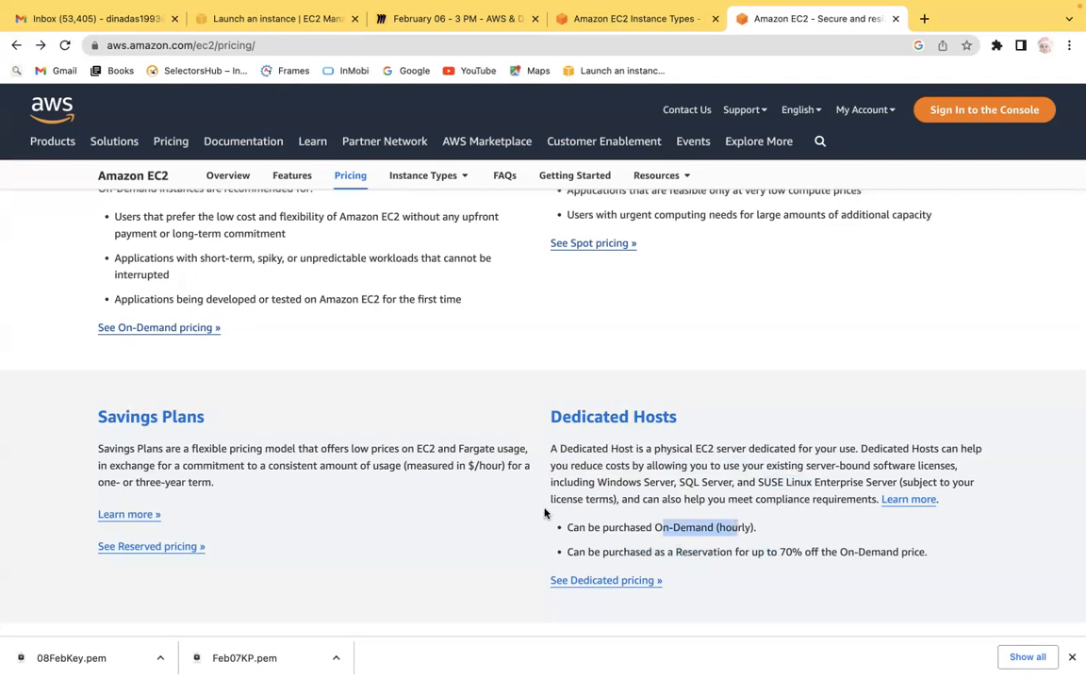
left_click(3, 572)
scroll(3, 573, "down", 1)
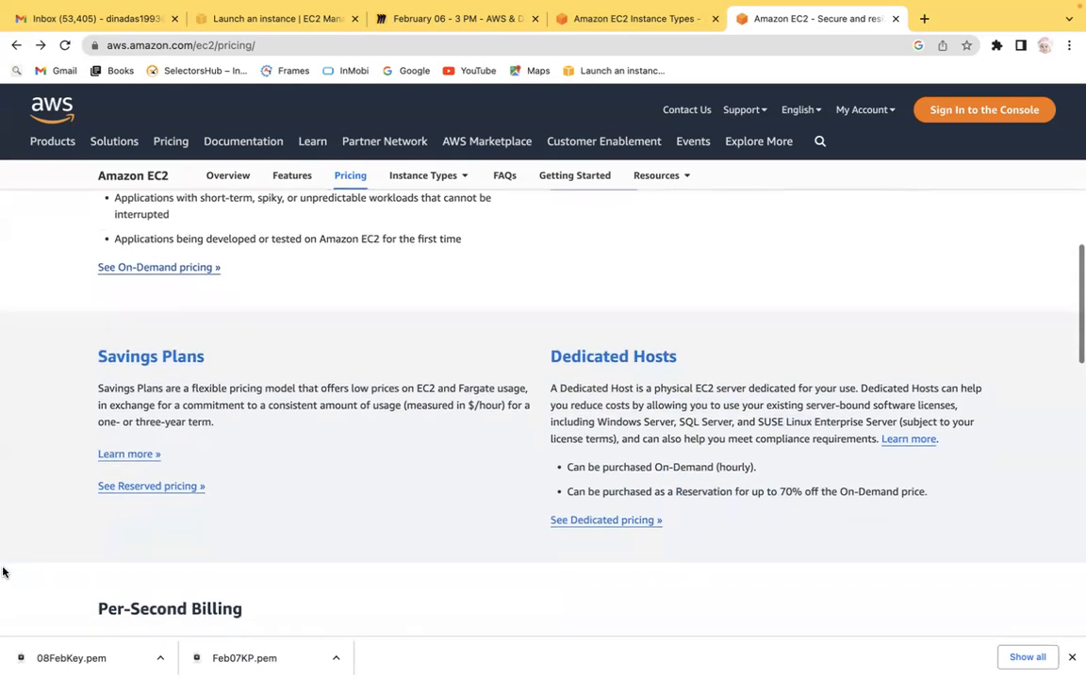
scroll(3, 572, "down", 2)
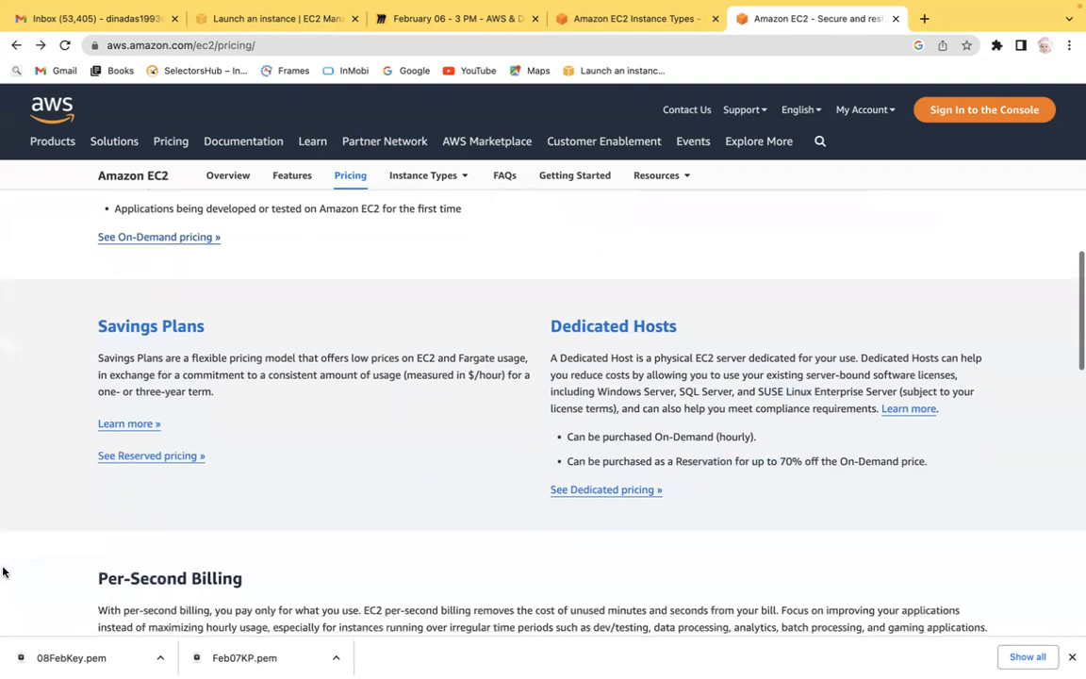
scroll(3, 573, "up", 4)
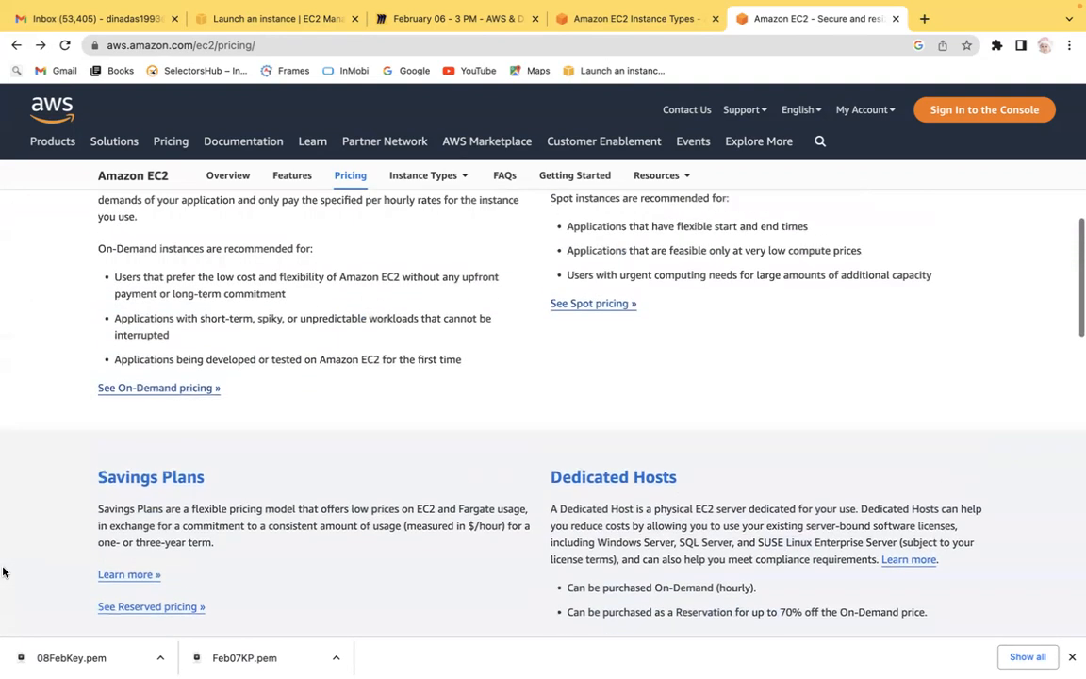
Return to the Launch an instance page and review the selected t2.micro instance type and key pair section.
left_click(618, 21)
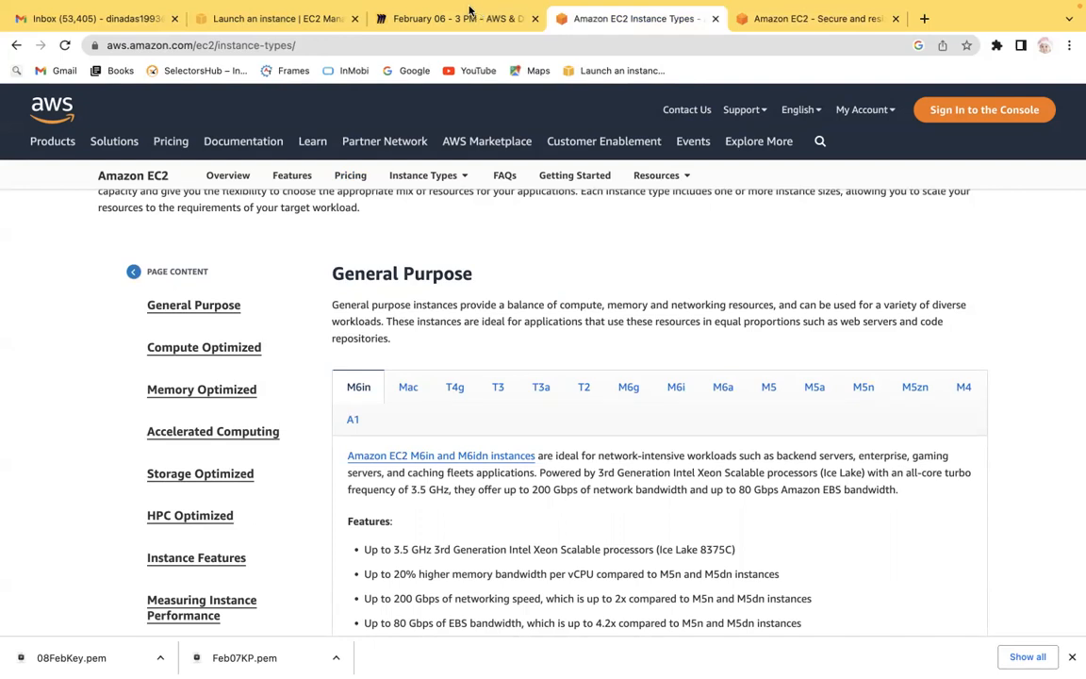
mouse_move(574, 4)
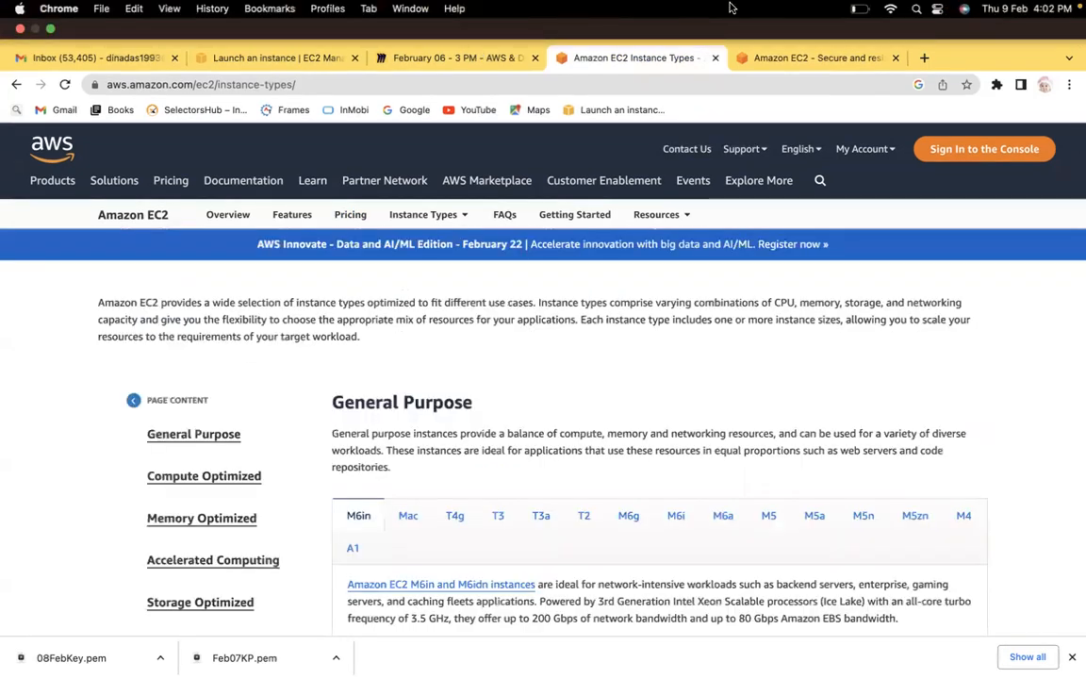
left_click(274, 58)
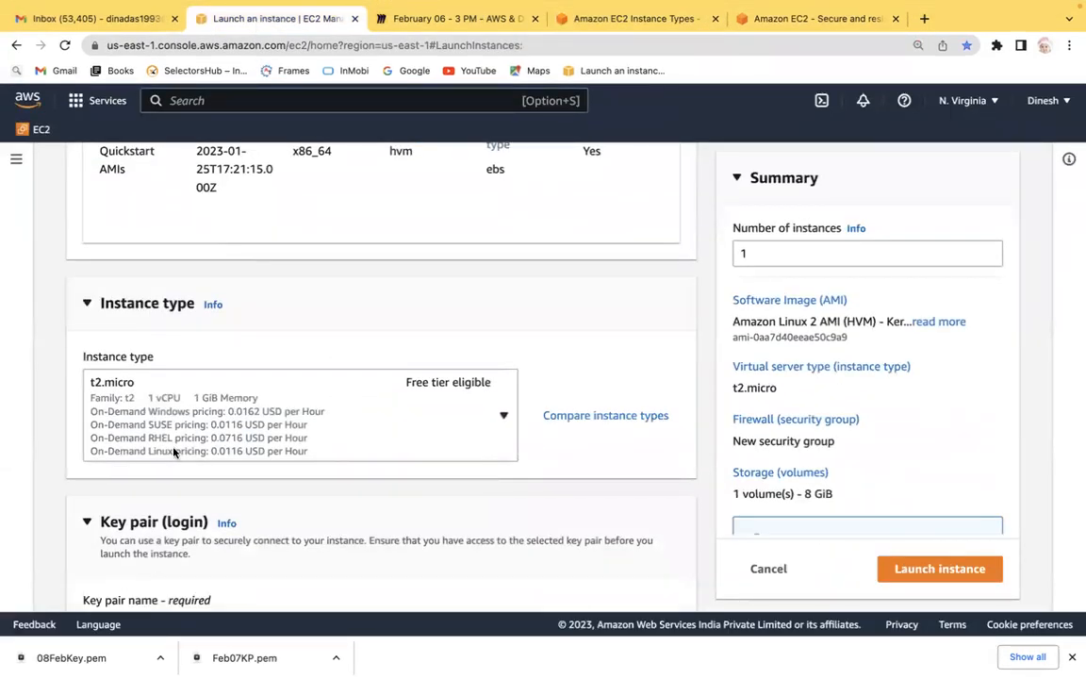
scroll(51, 392, "down", 5)
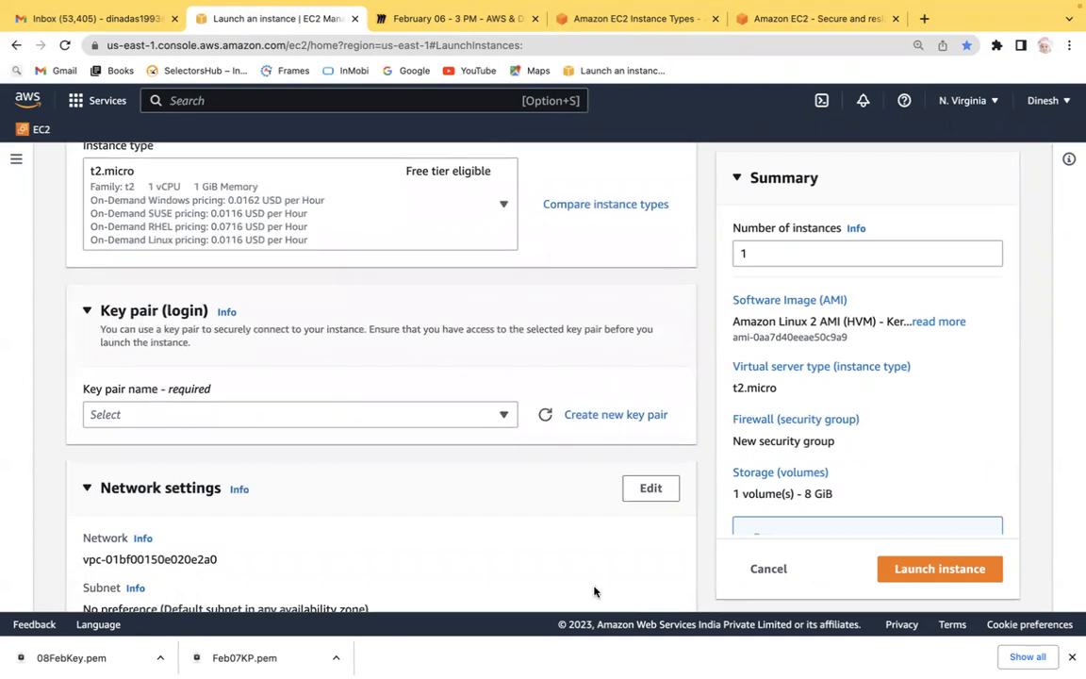
key("super+Tab")
key("super+Tab")
key("super+Tab")
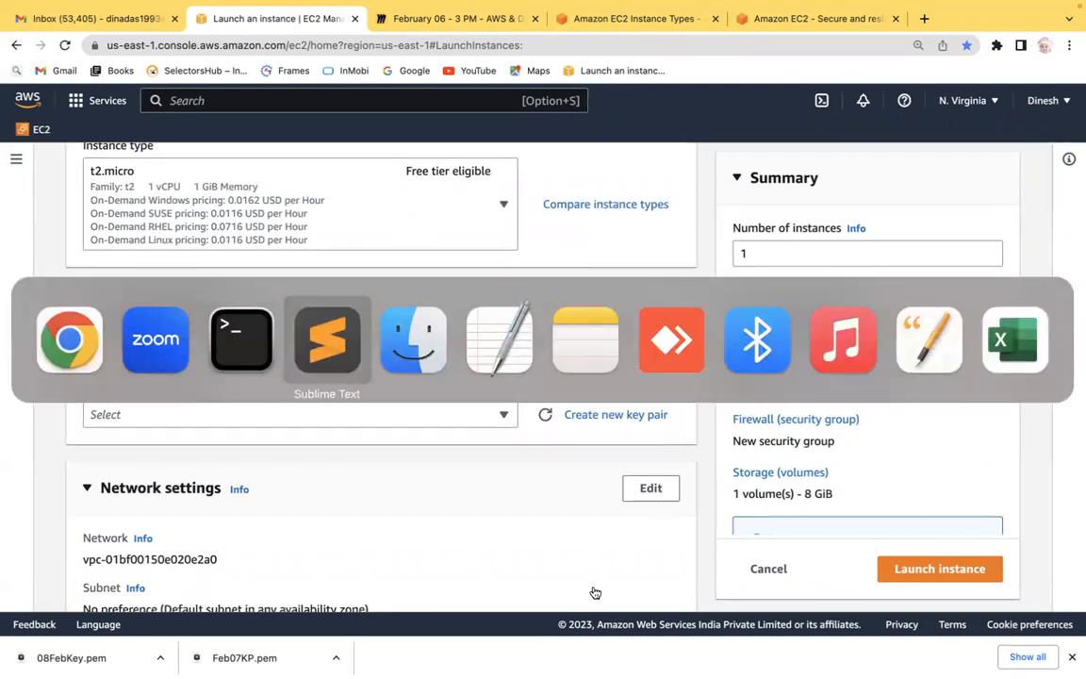
key("super+Tab")
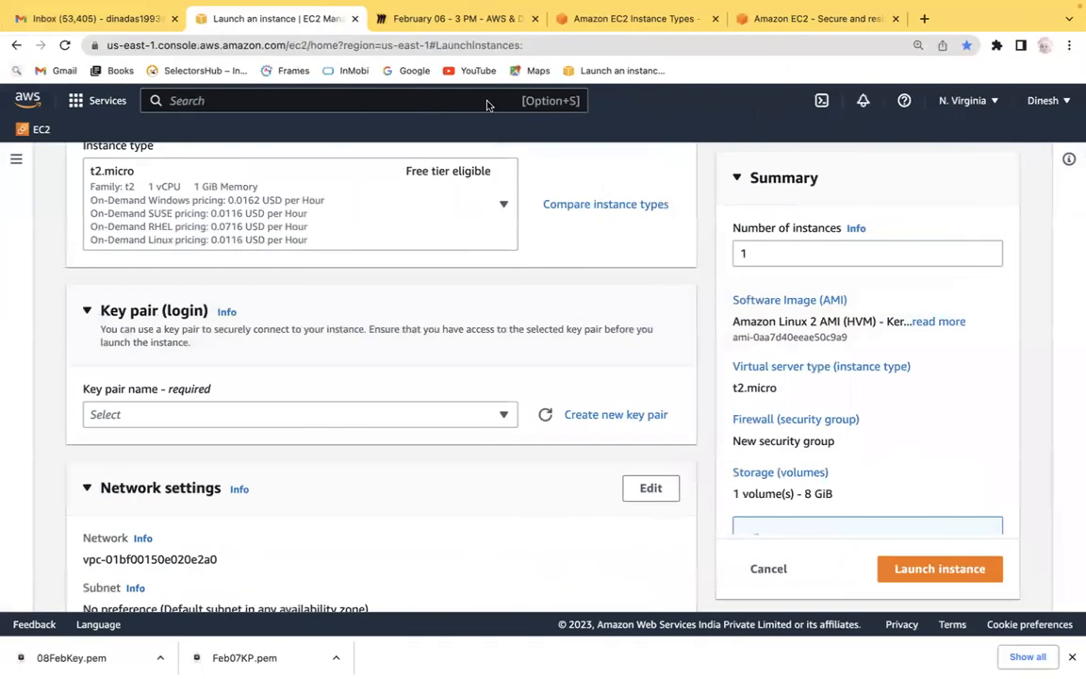
Start a new top-level numbered item 4 below the Dedicated Host points in the EC2 notes on the whiteboard.
left_click(415, 15)
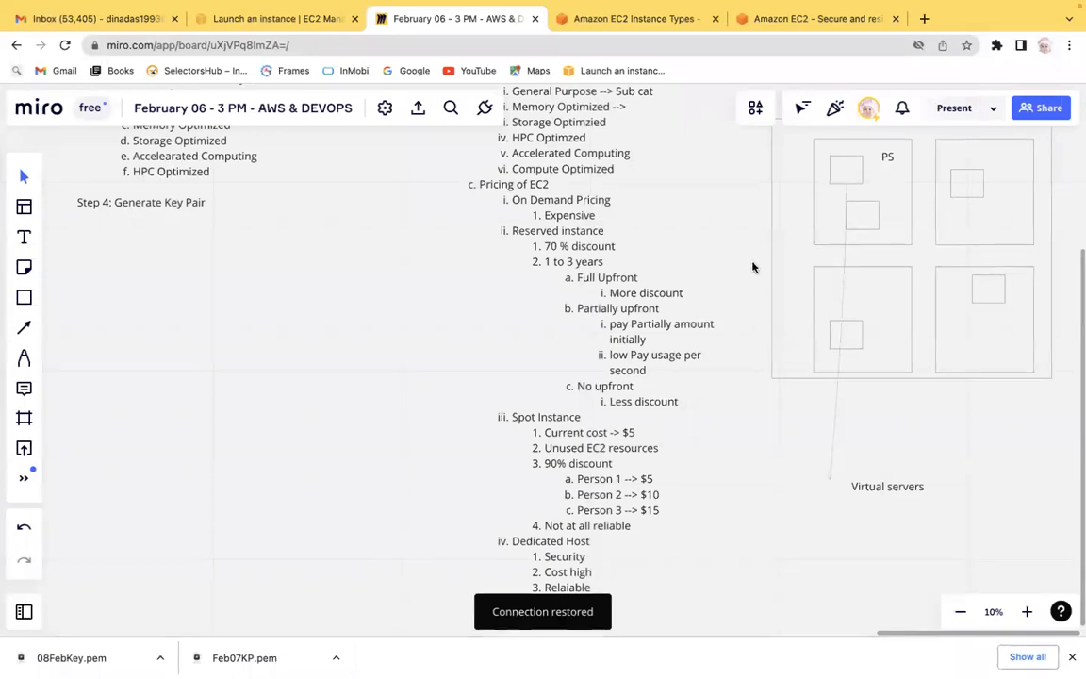
left_click(613, 596)
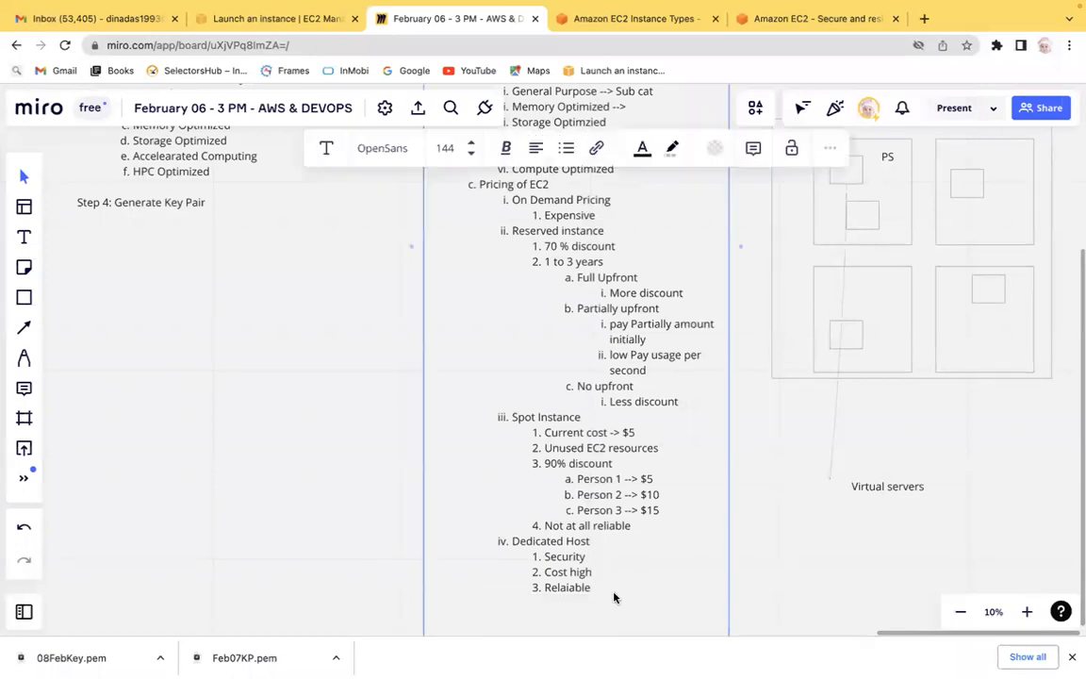
key("super+minus")
left_click(592, 527)
key("Return")
key("shift+Tab")
key("shift+Tab")
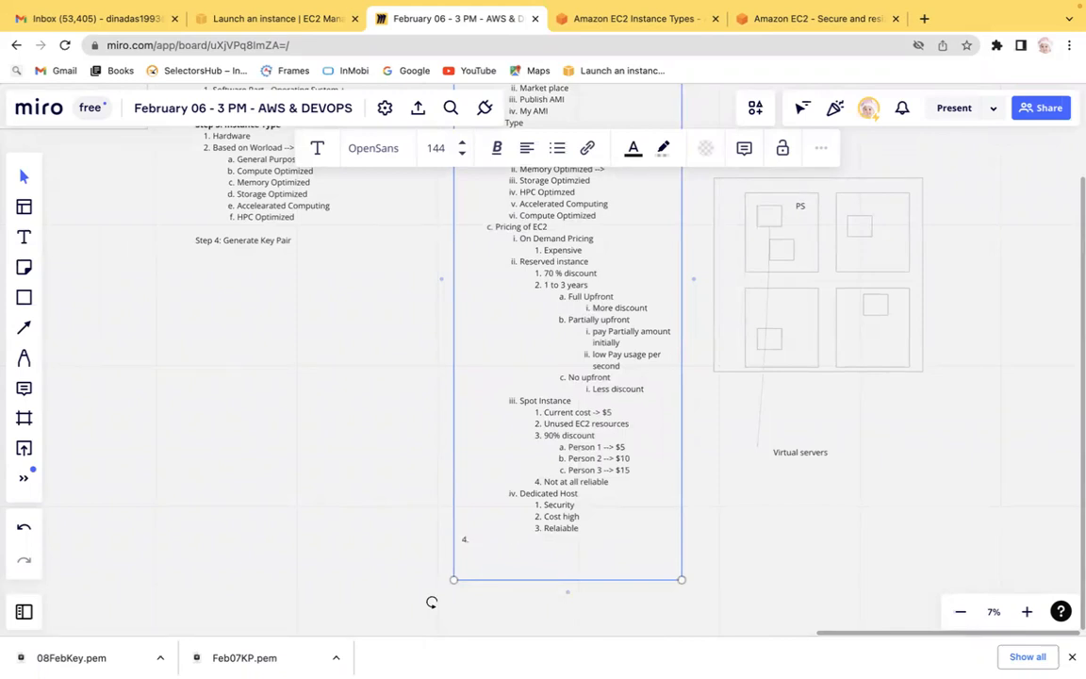
Enter Key-Pair as item 4 in the EC2 notes.
key("super+plus")
key("super+plus")
key("Down")
key("super+minus")
key("super+minus")
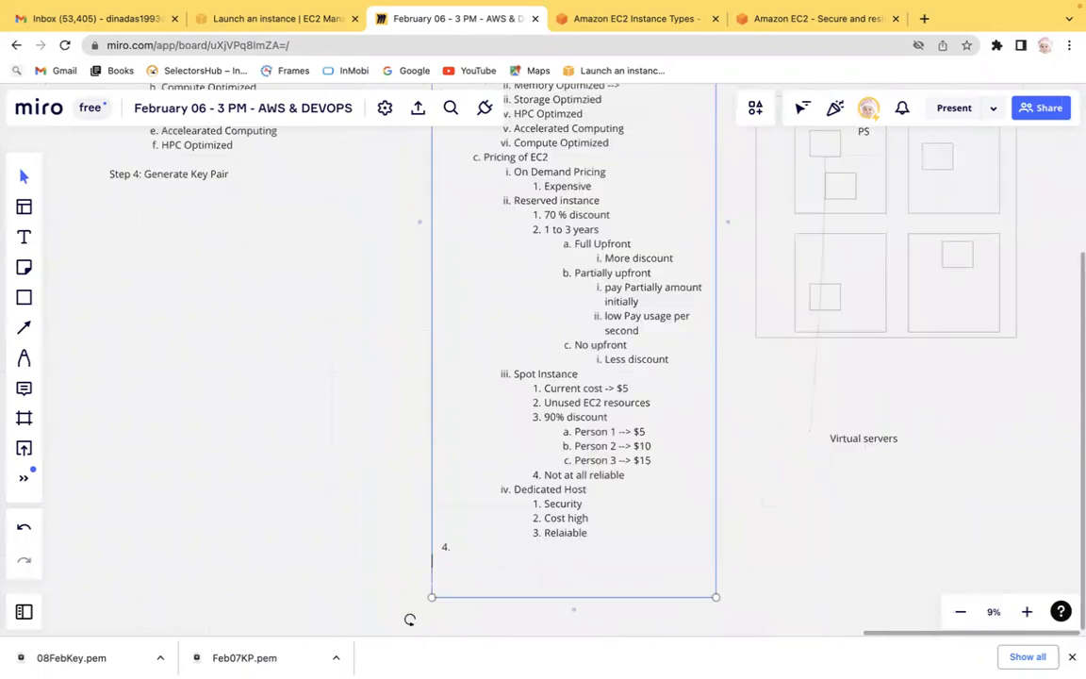
key("super+plus")
left_click(341, 503)
scroll(341, 503, "down", 1)
scroll(342, 503, "down", 5)
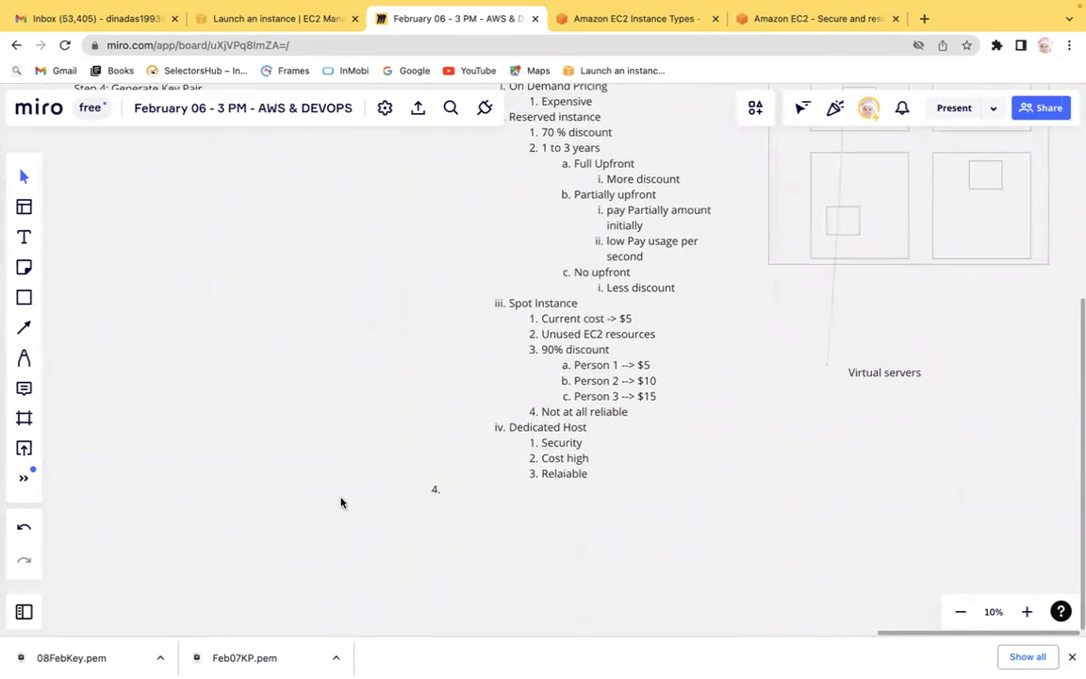
left_click(533, 321)
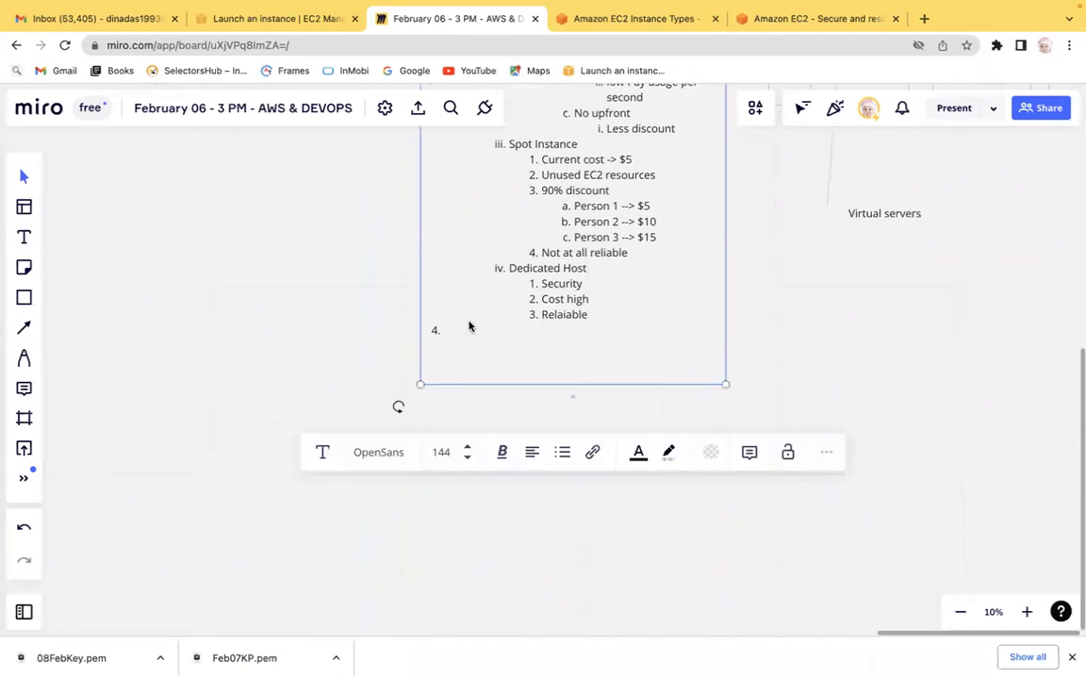
key("super+p")
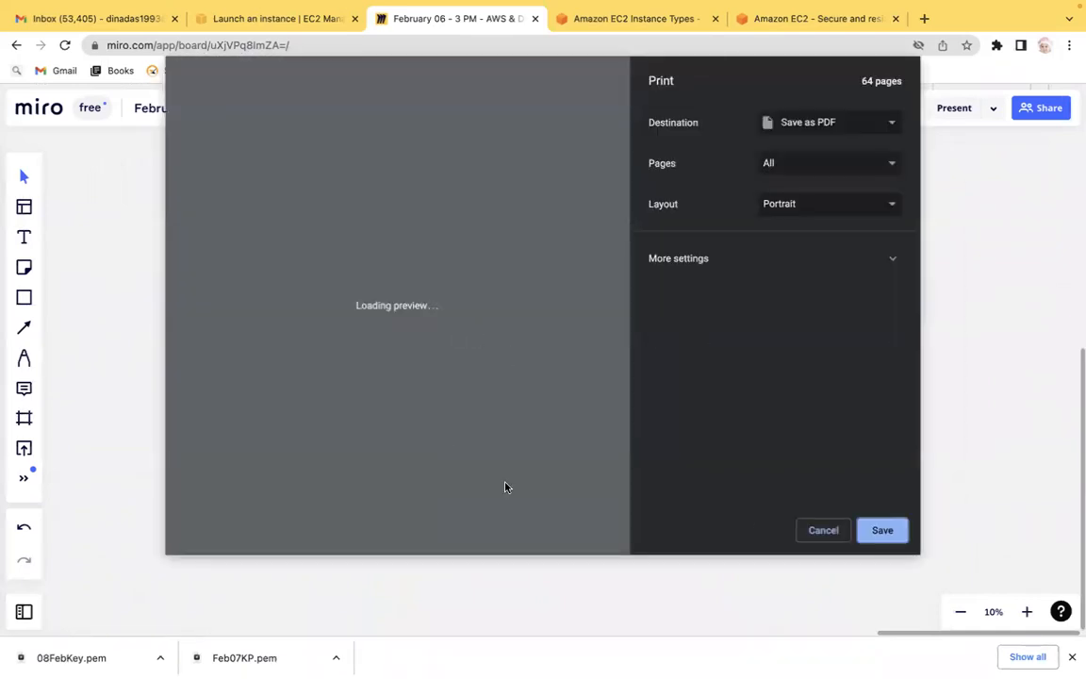
left_click(826, 531)
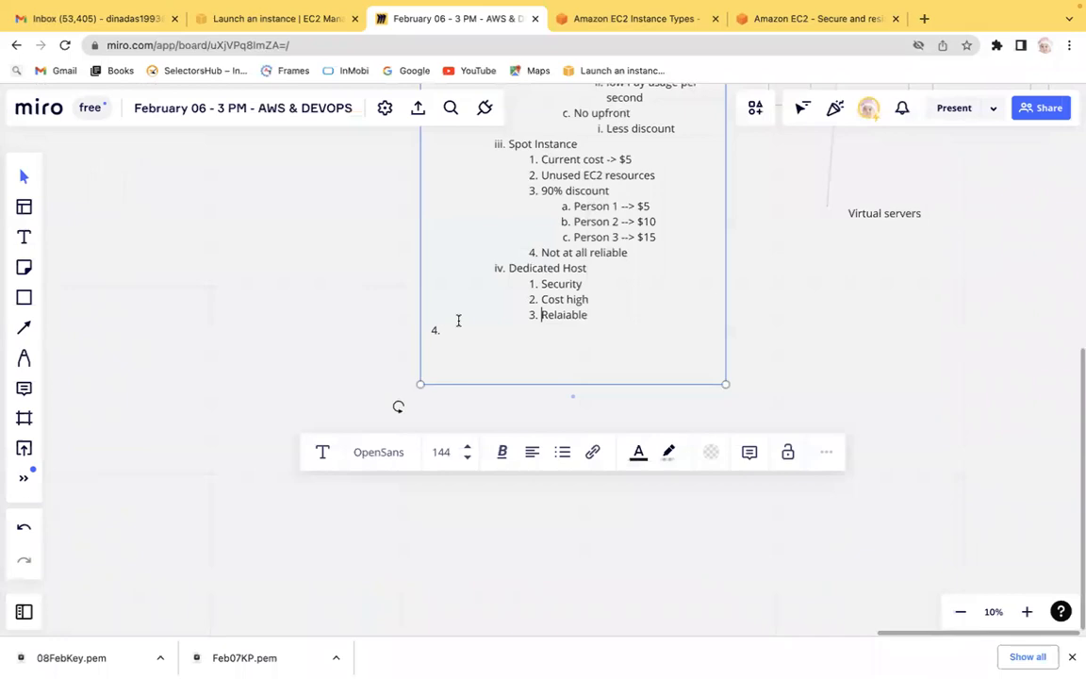
key("super+equal")
left_click(395, 312)
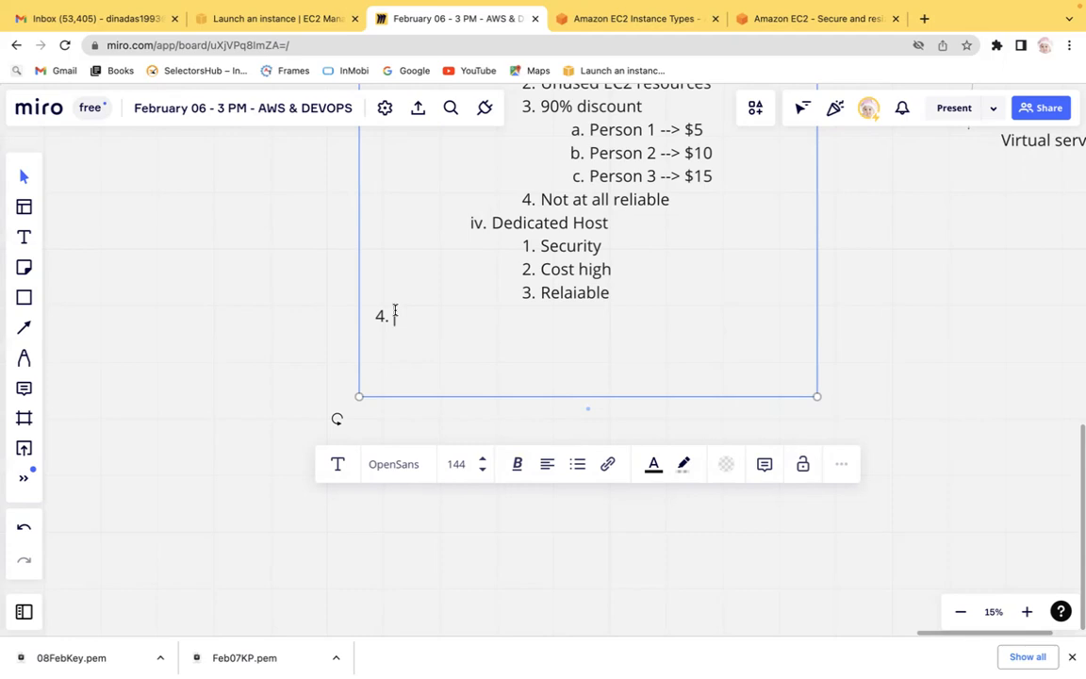
type("Key-Pair")
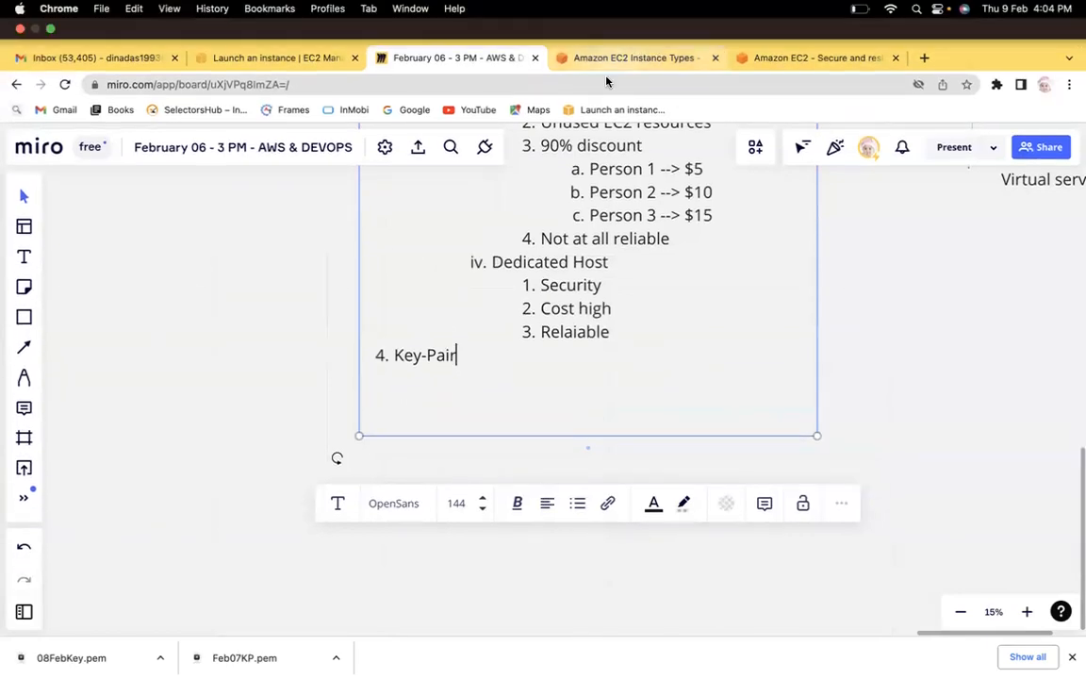
Switch back to the Launch an instance page and review the existing key pair choices.
left_click(612, 60)
left_click(790, 66)
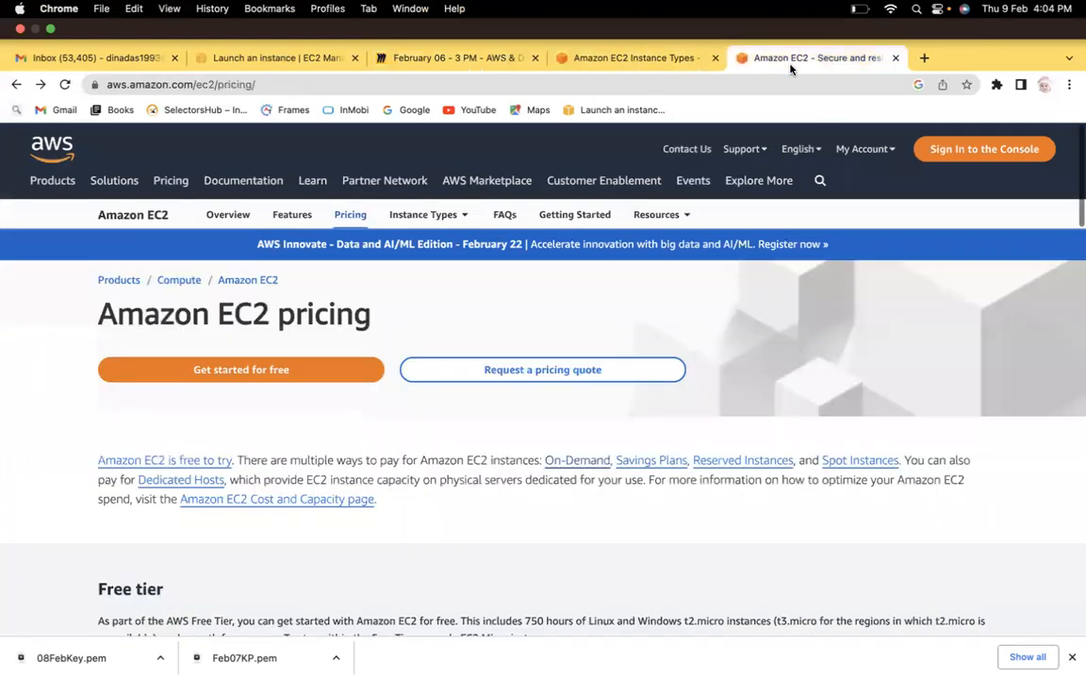
left_click(269, 66)
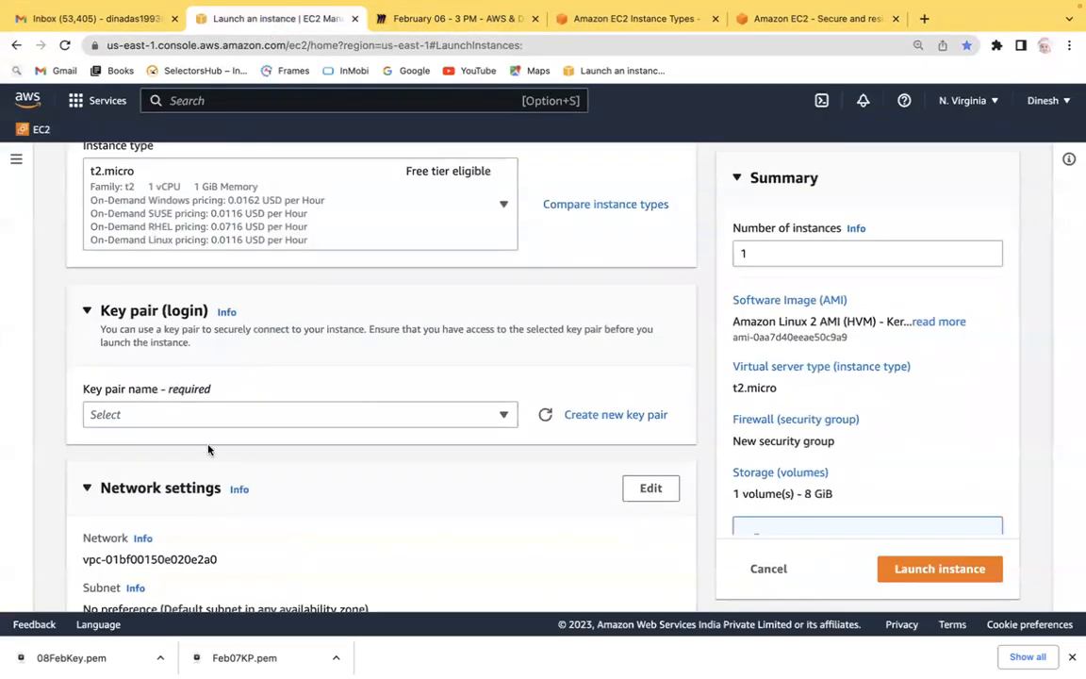
left_click(223, 416)
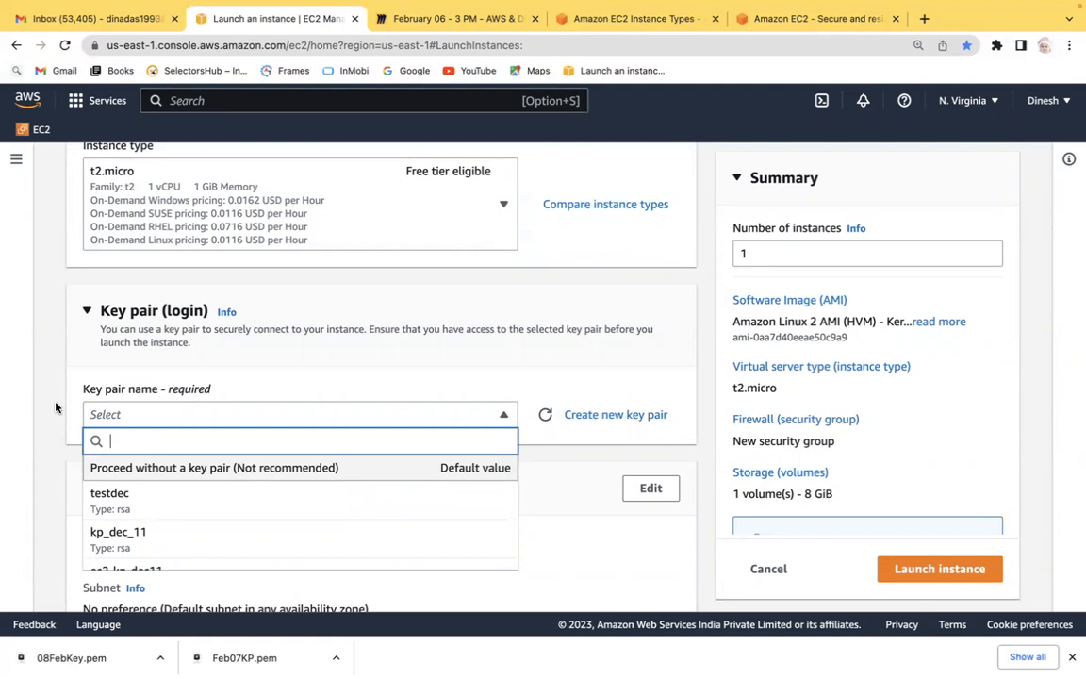
left_click(49, 360)
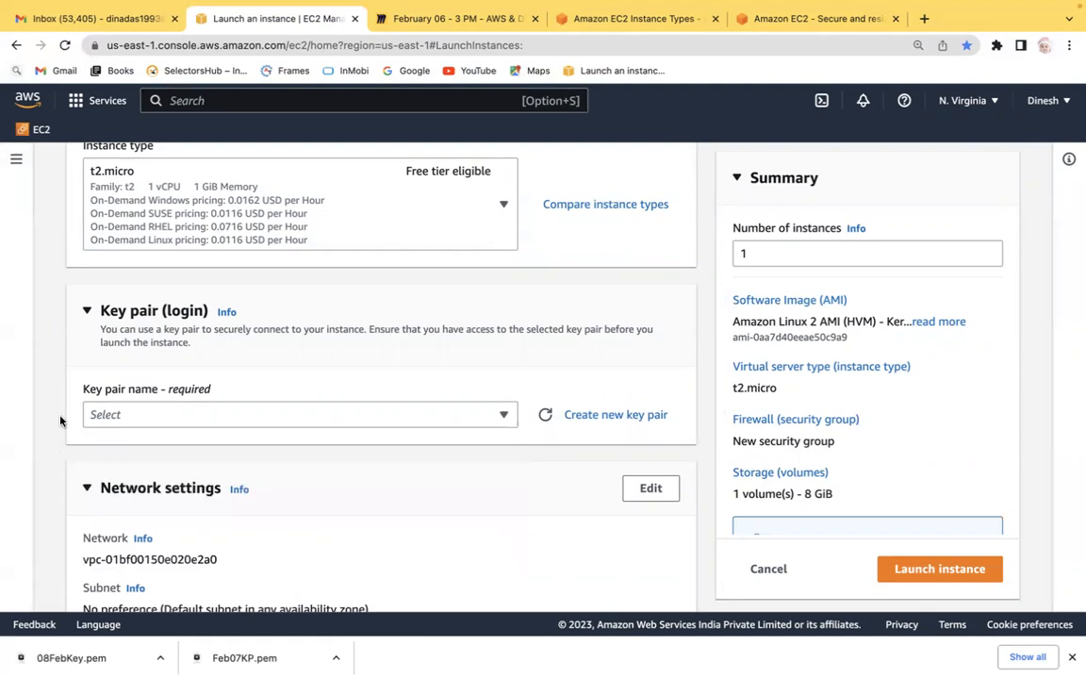
Create a new RSA key pair named KP09Feb in .pem format.
scroll(60, 421, "down", 4)
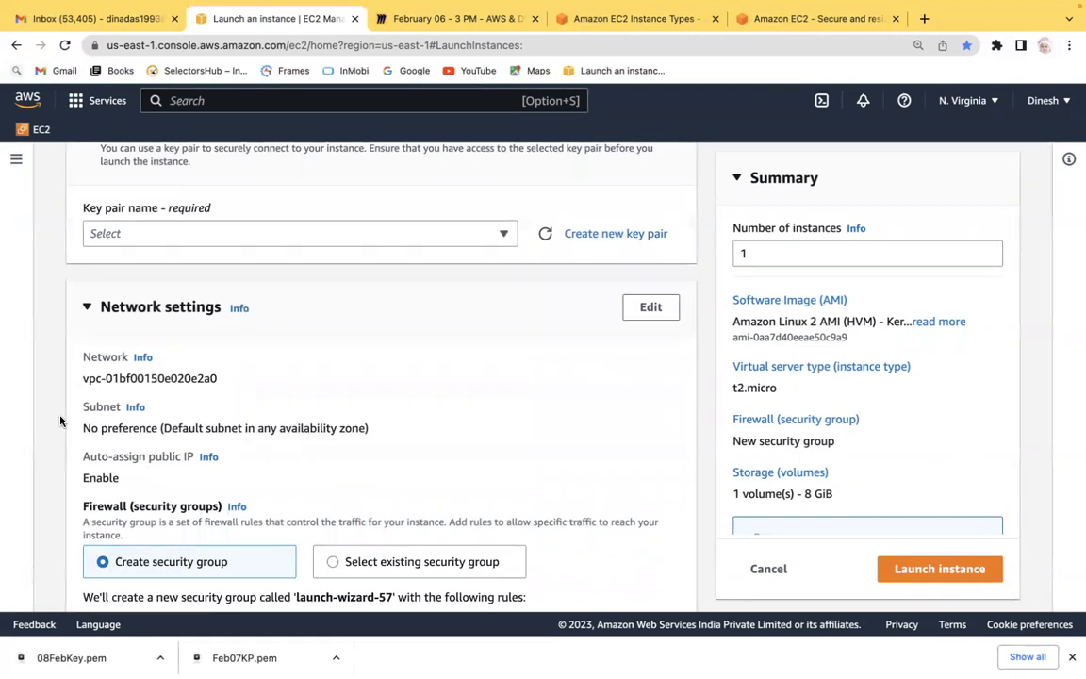
left_click(604, 234)
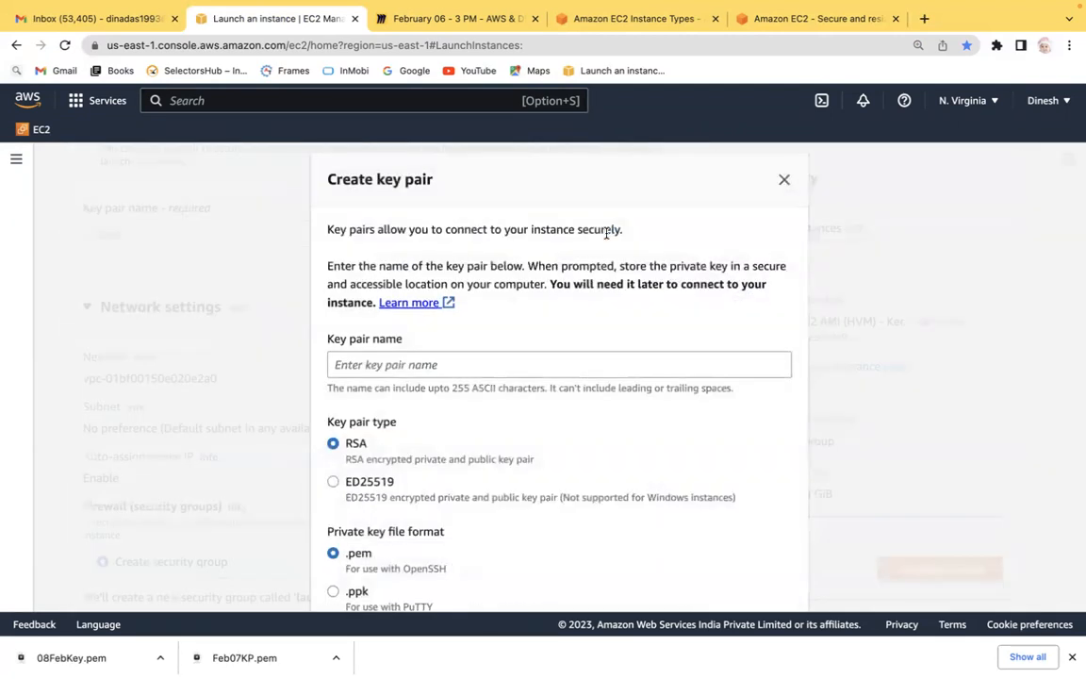
left_click(400, 366)
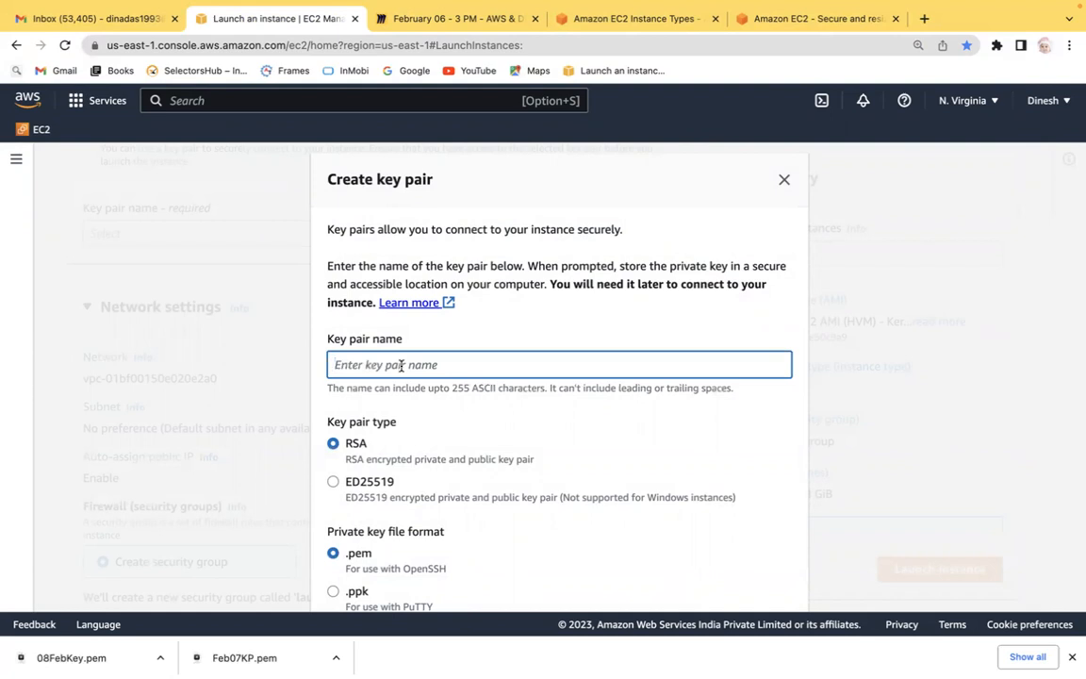
type("09Feb")
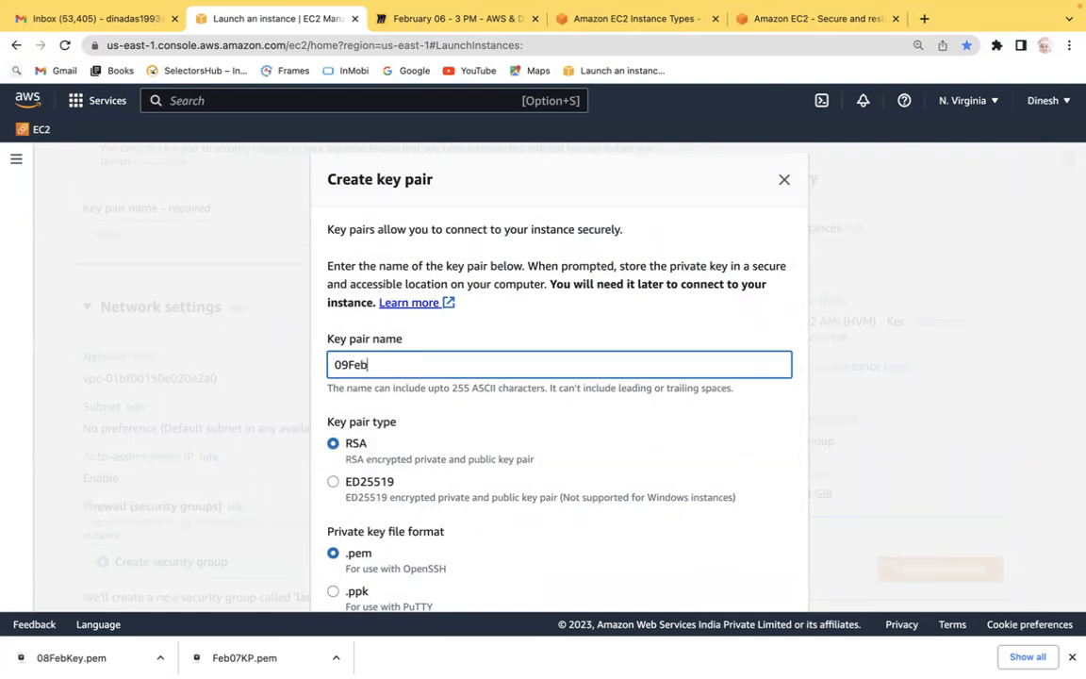
type("KP")
left_click(795, 335)
scroll(795, 334, "down", 2)
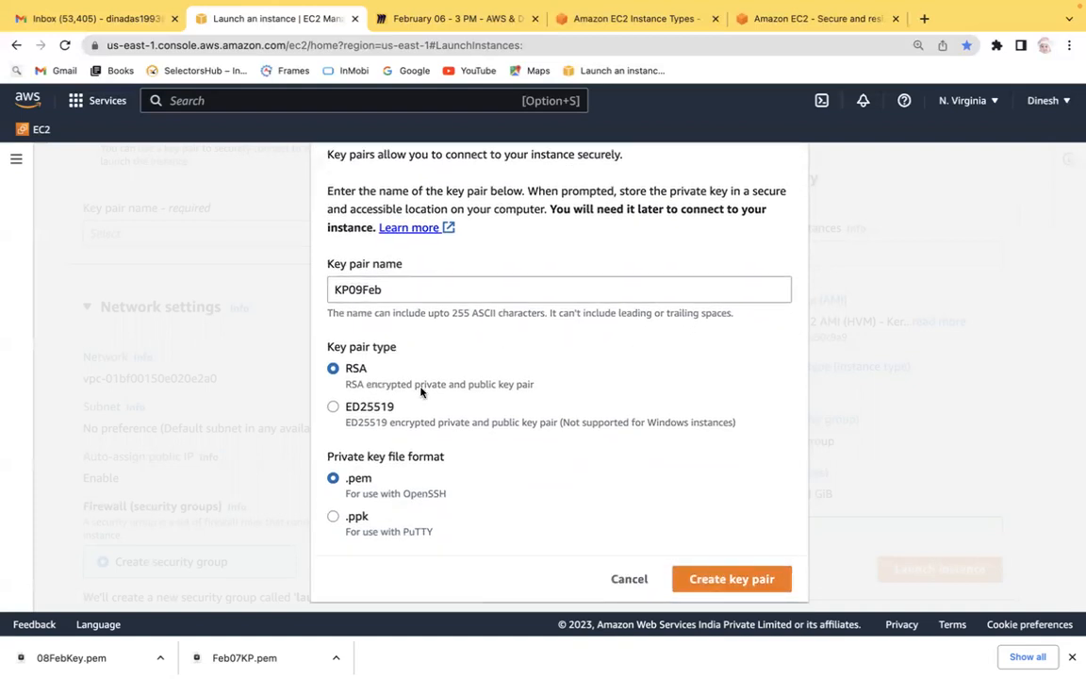
left_click_drag(416, 384, 535, 381)
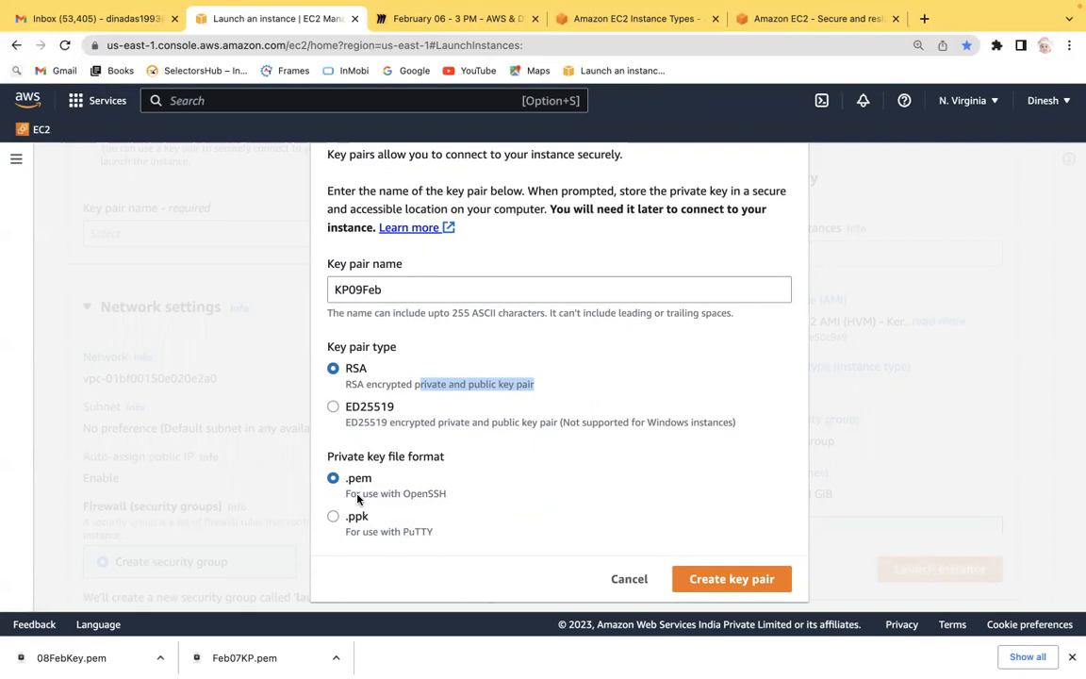
left_click(740, 579)
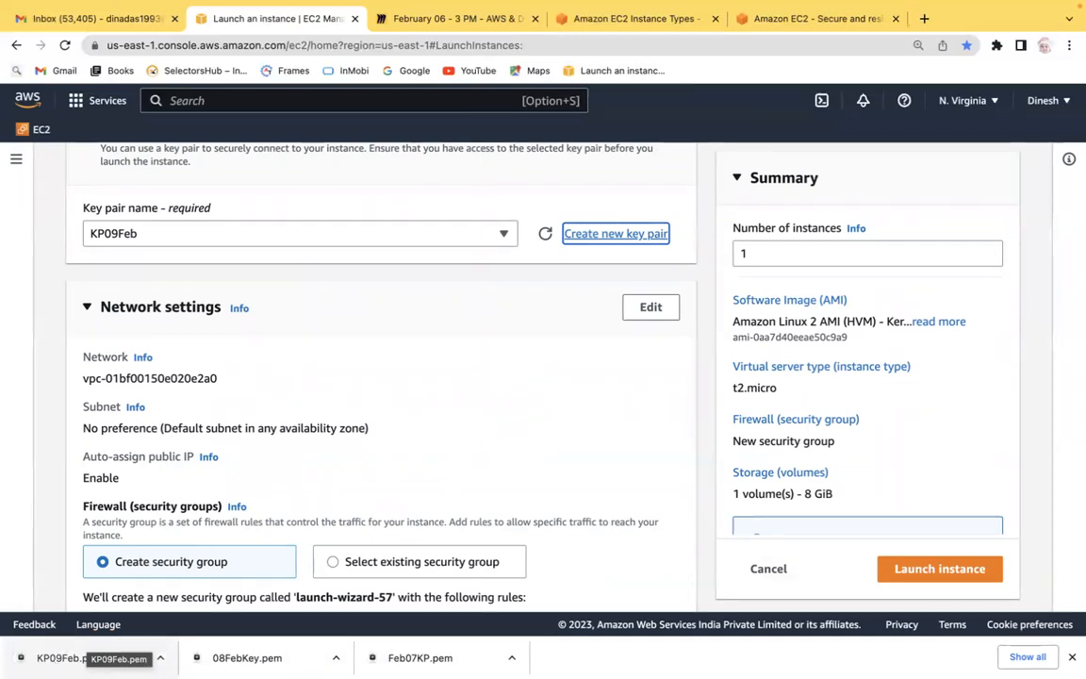
Open the downloaded KP09Feb.pem file, add its certificate to the iCloud keychain, and close Keychain Access.
mouse_move(111, 660)
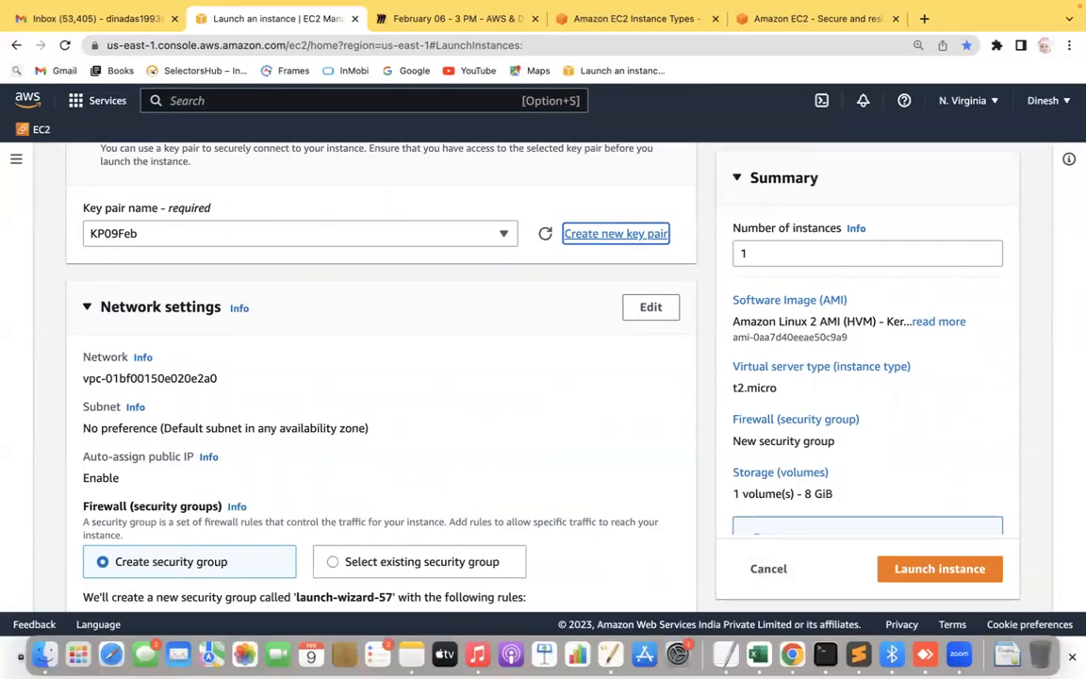
left_click(160, 657)
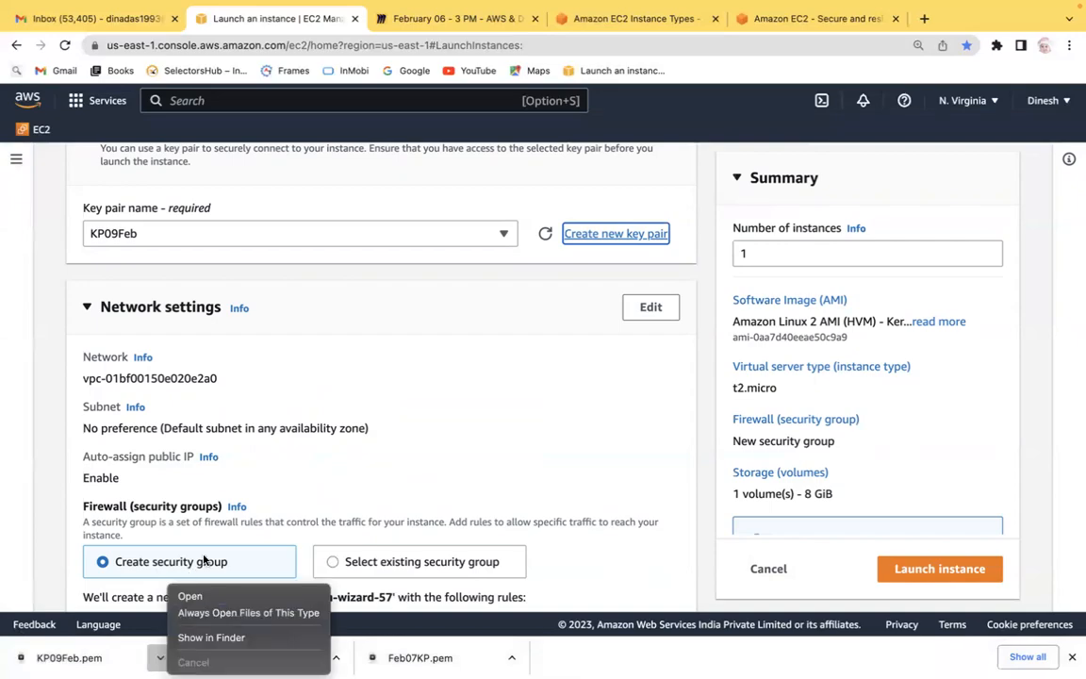
left_click(214, 596)
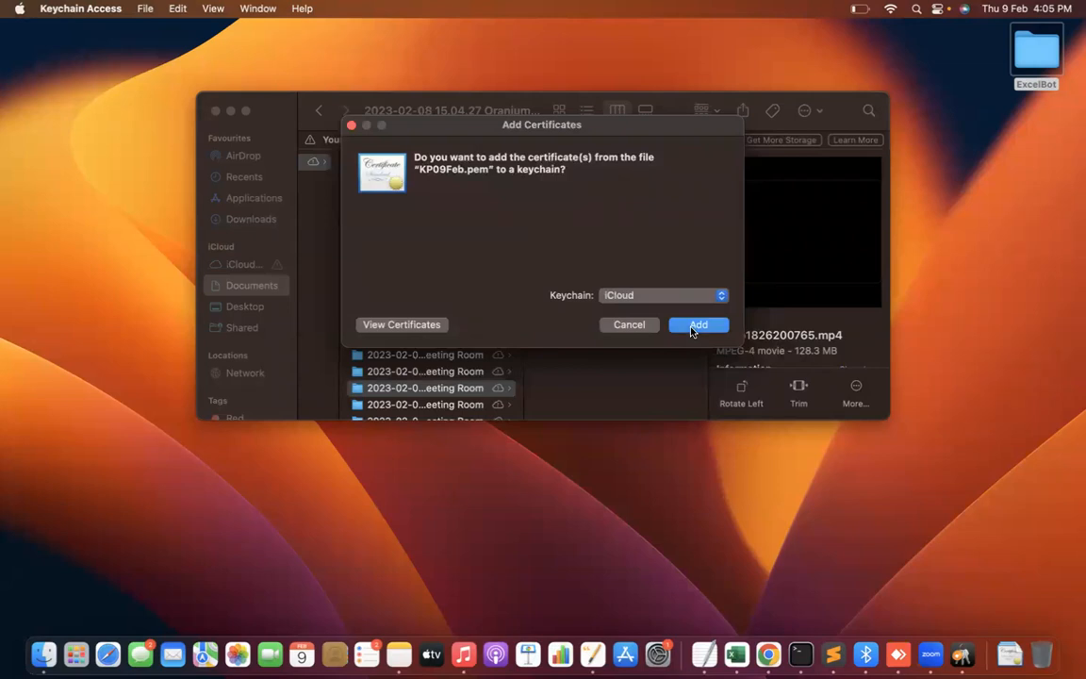
left_click(696, 326)
left_click(369, 379)
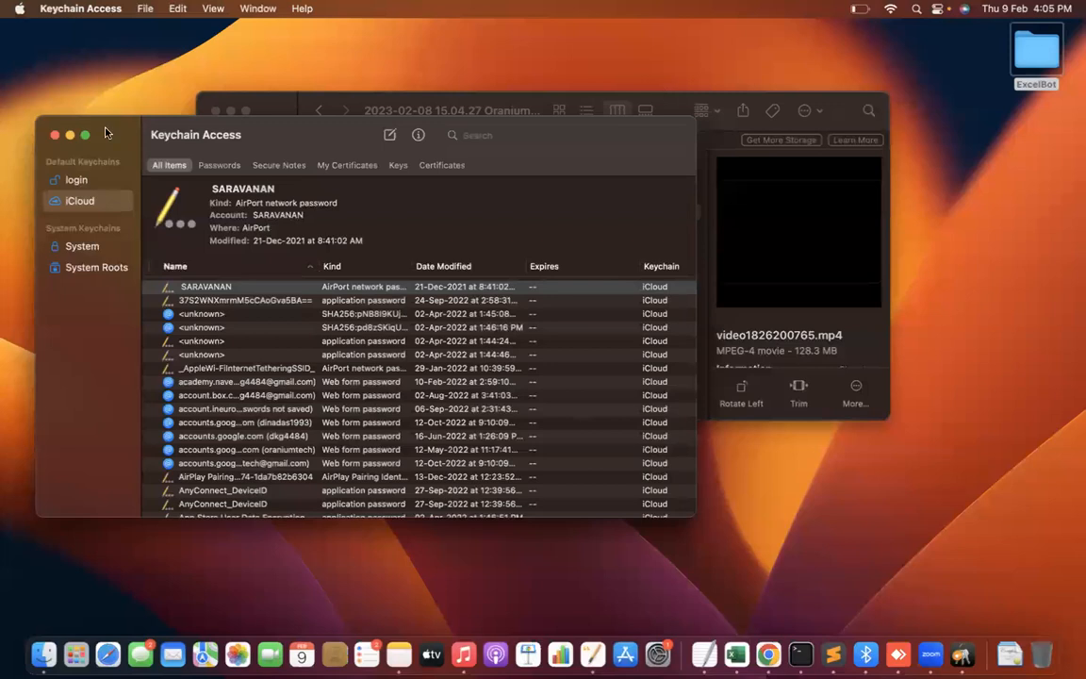
left_click(55, 137)
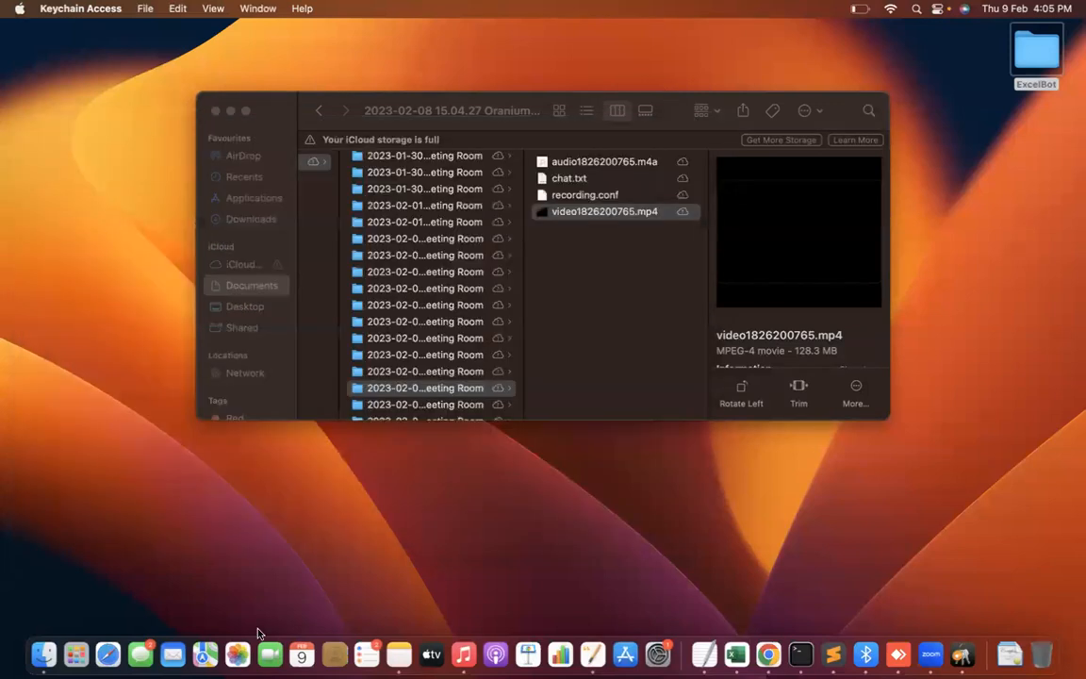
Open the Downloads folder in Finder and browse the downloaded key files.
left_click(108, 653)
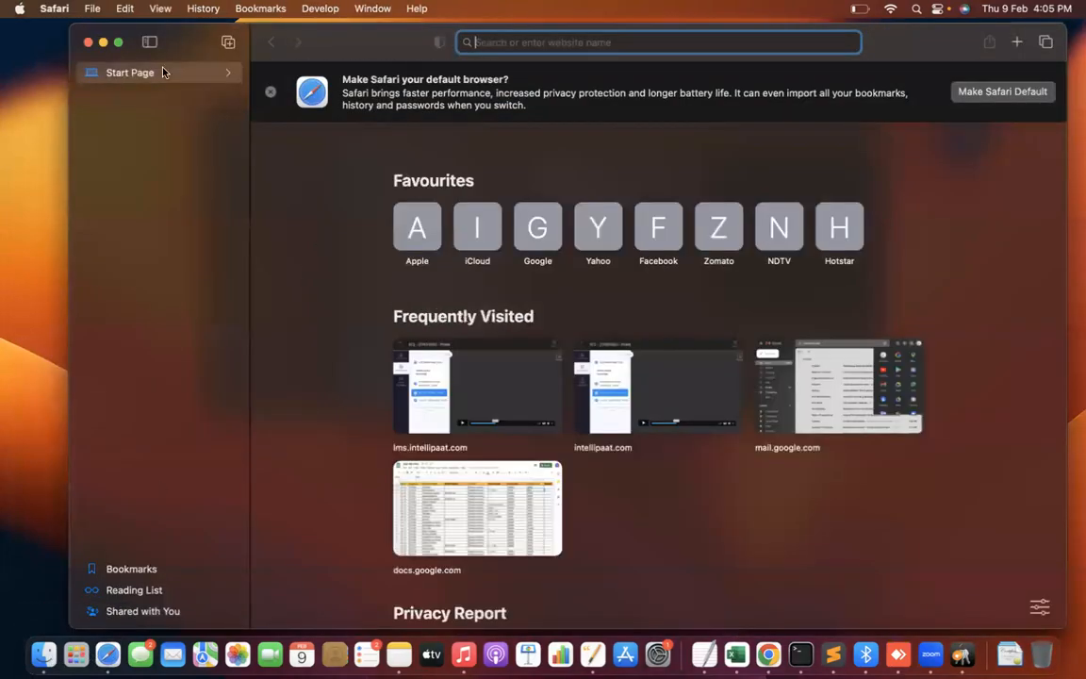
left_click(86, 41)
left_click(48, 657)
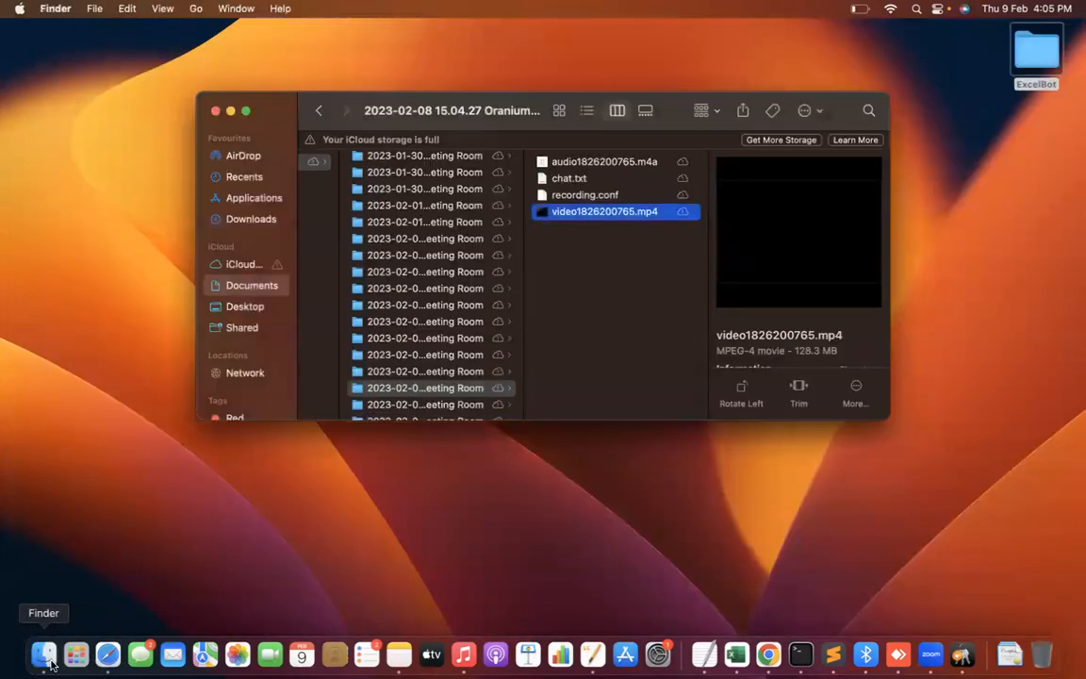
left_click(251, 220)
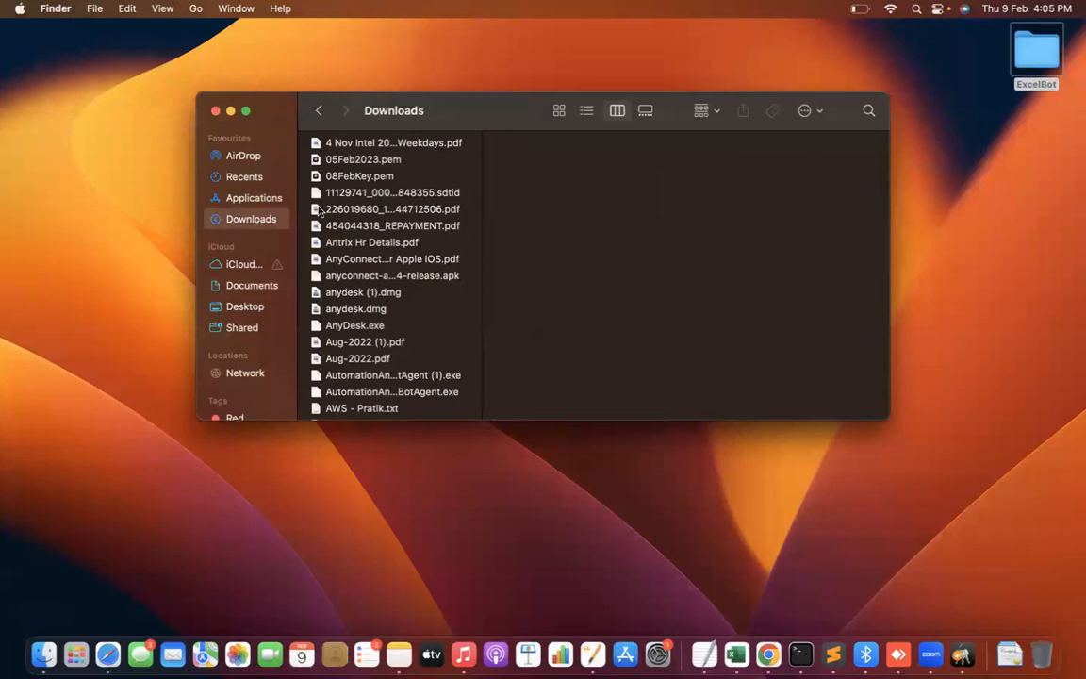
left_click(390, 161)
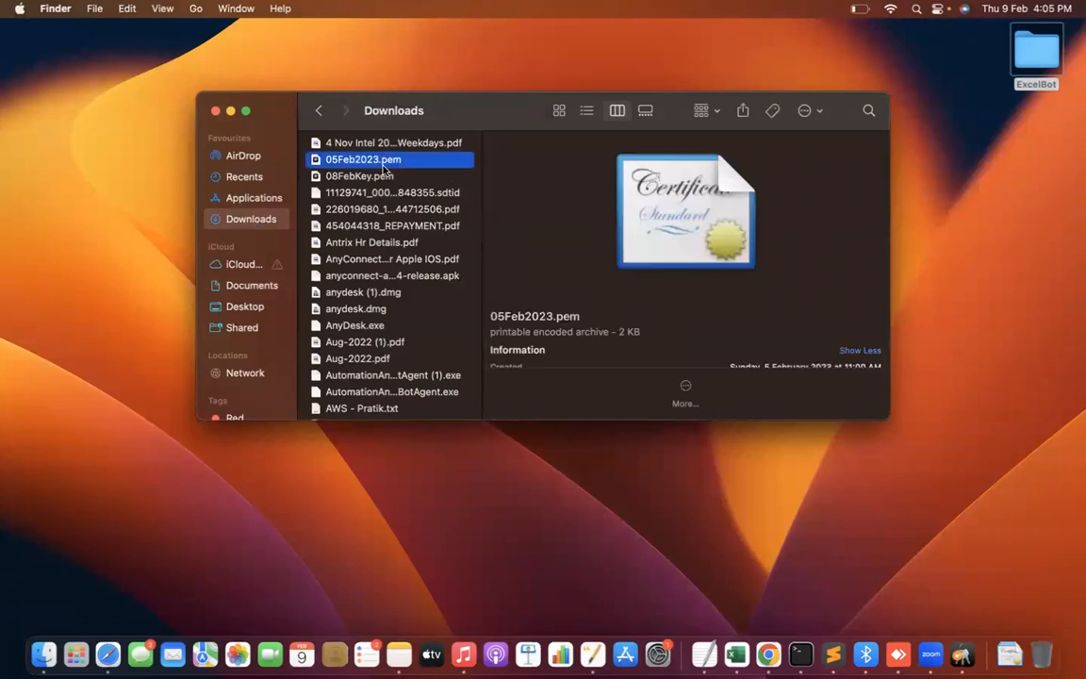
key("Up")
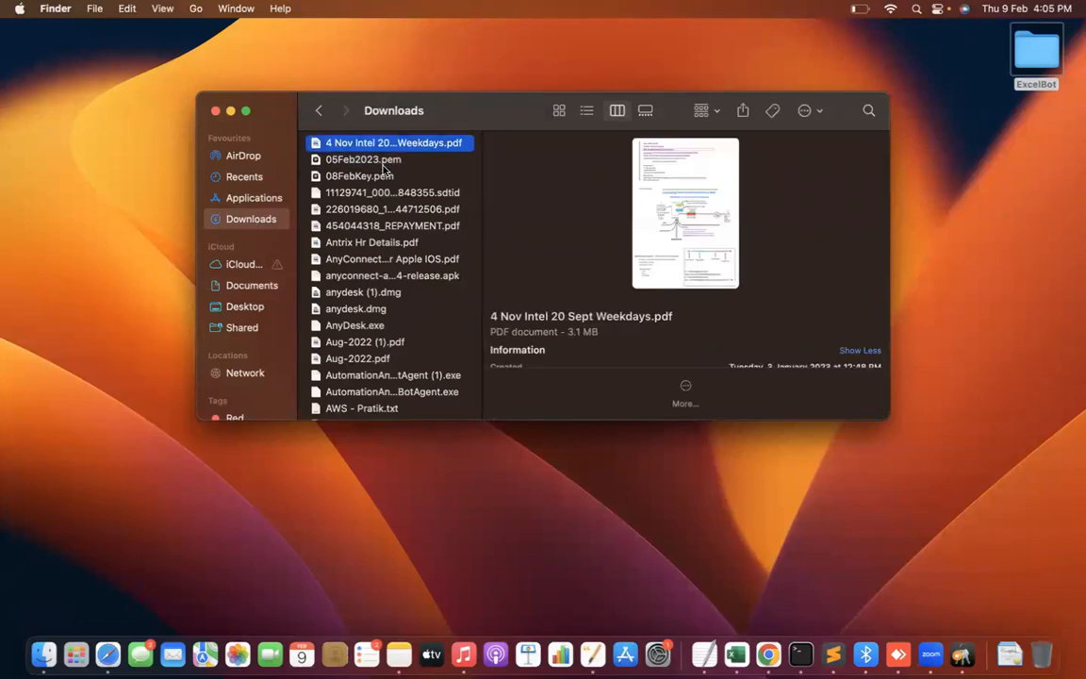
key("Down")
key("Down")
key("Down")
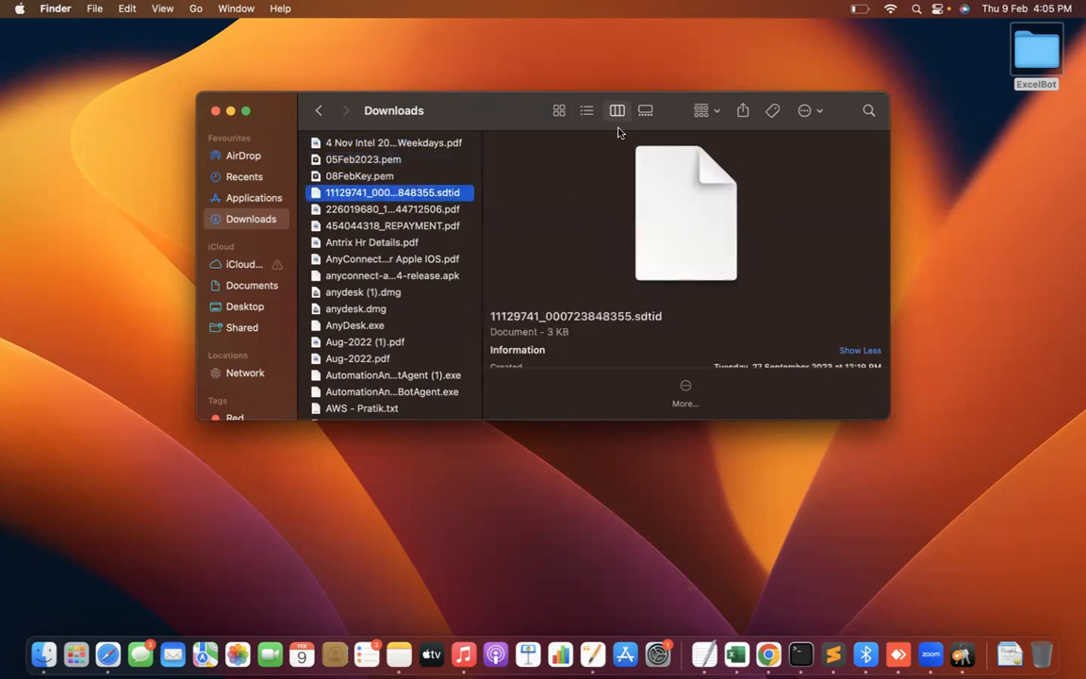
Sort the Downloads list by date added and locate the newest key file, KP09Feb.pem.
left_click(585, 112)
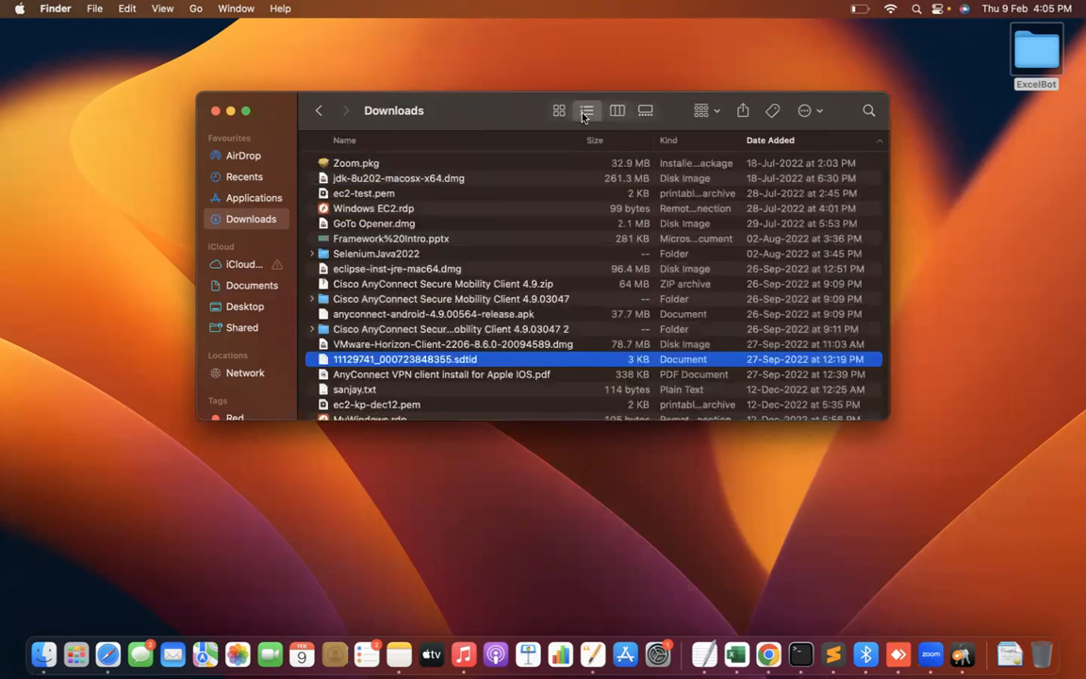
left_click(792, 139)
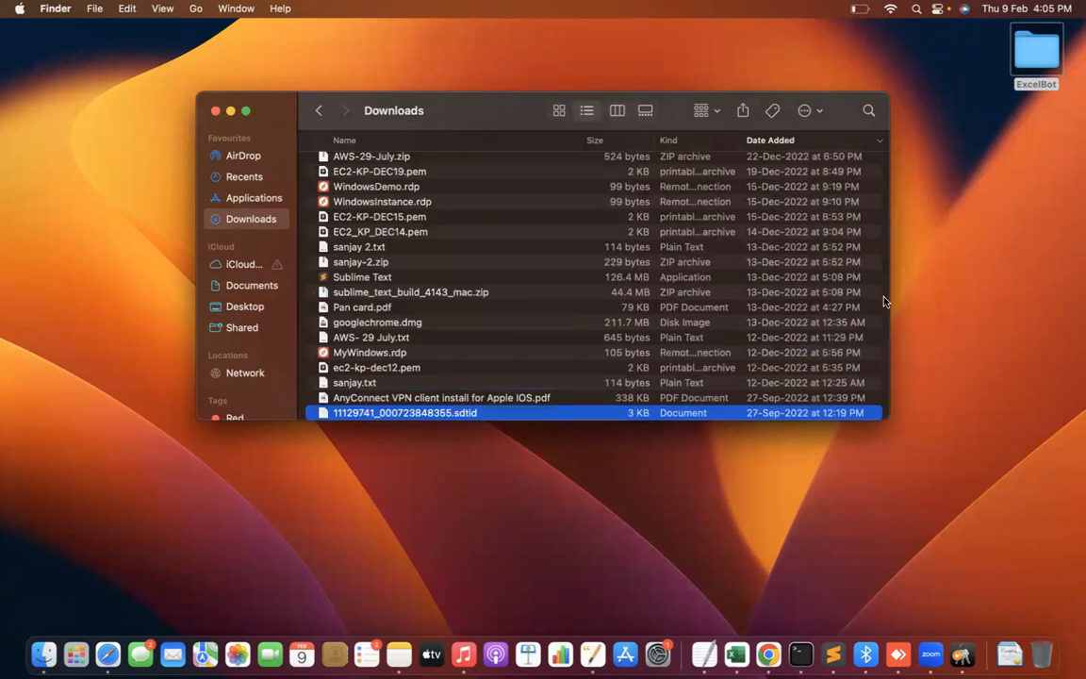
left_click(408, 269)
key("super+Up")
key("super+Up")
key("super+Down")
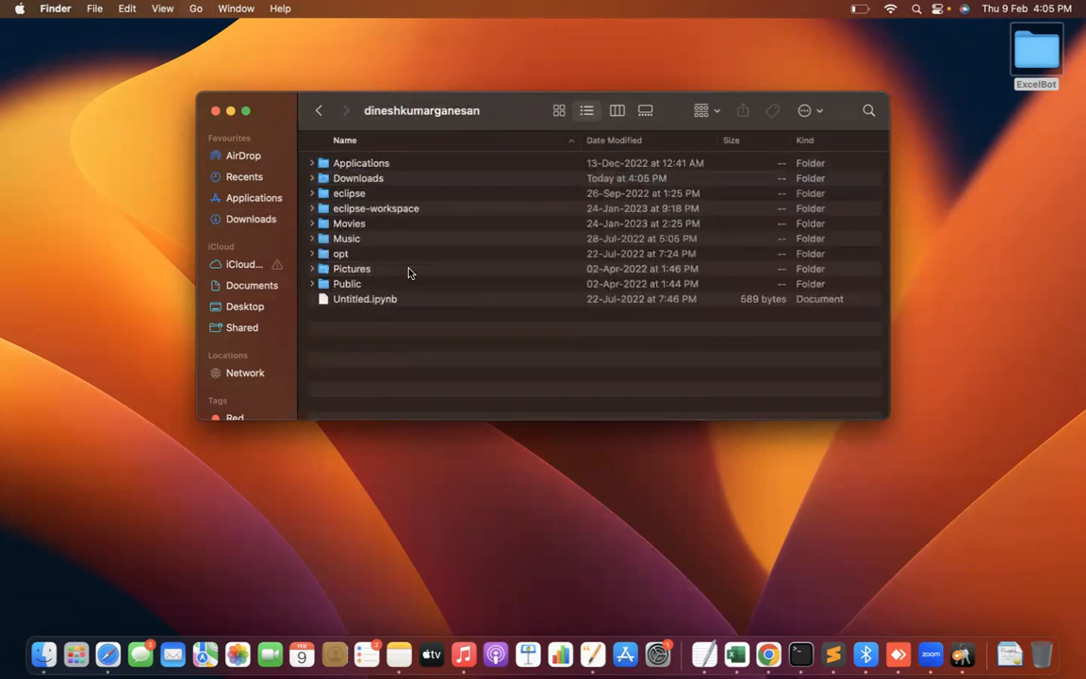
left_click(372, 182)
key("super+Down")
key("Down")
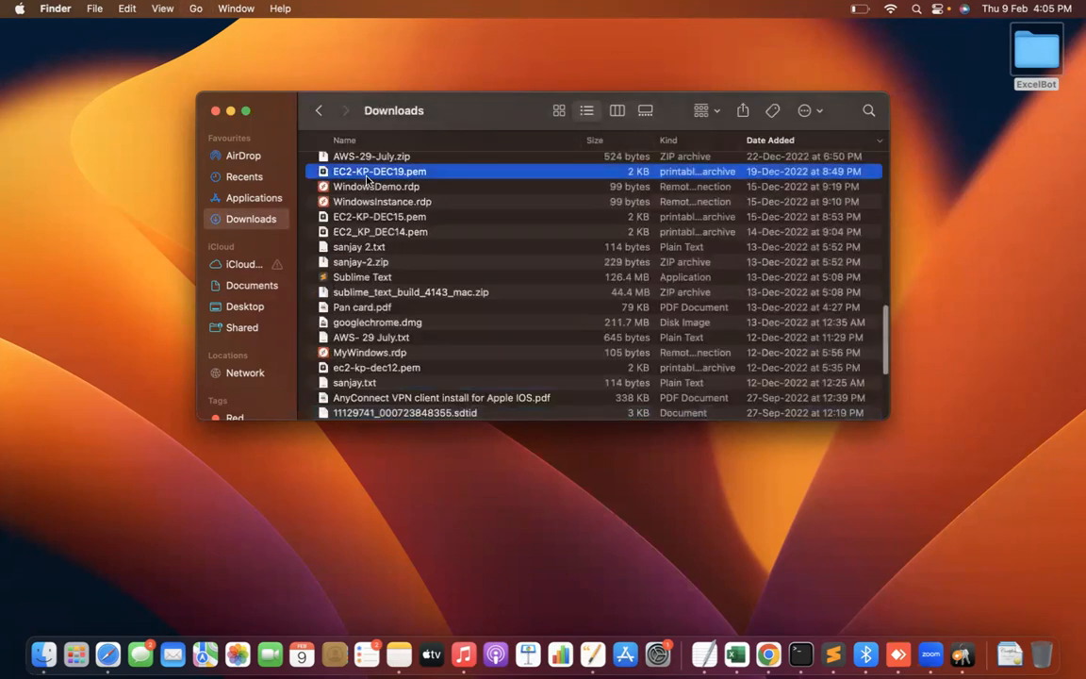
key("Up")
key("Up")
key("Up")
key("Up")
key("Up")
key("Up")
key("Up")
key("Up")
key("Up")
key("Up")
key("Up")
key("Up")
key("Up")
key("Up")
key("Up")
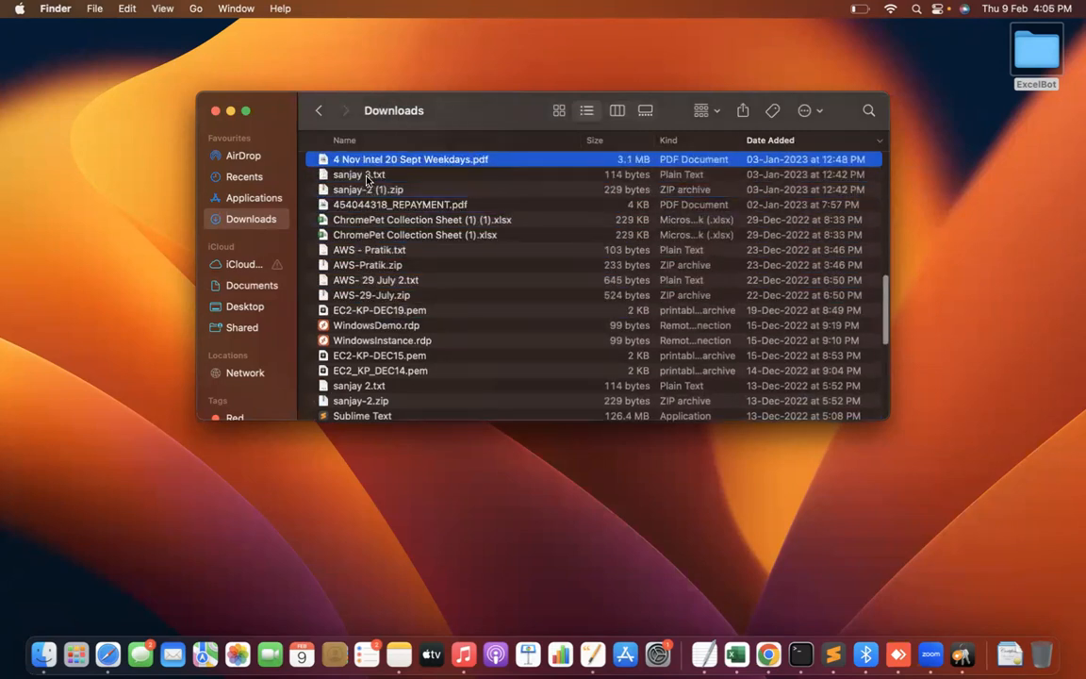
key("Up")
key("Up")
key("Up")
key("Up")
key("Up")
key("Up")
key("Up")
key("Up")
key("Up")
key("Up")
key("Up")
key("Up")
key("Up")
key("Up")
key("Up")
key("Up")
key("Up")
key("Up")
key("Up")
key("Up")
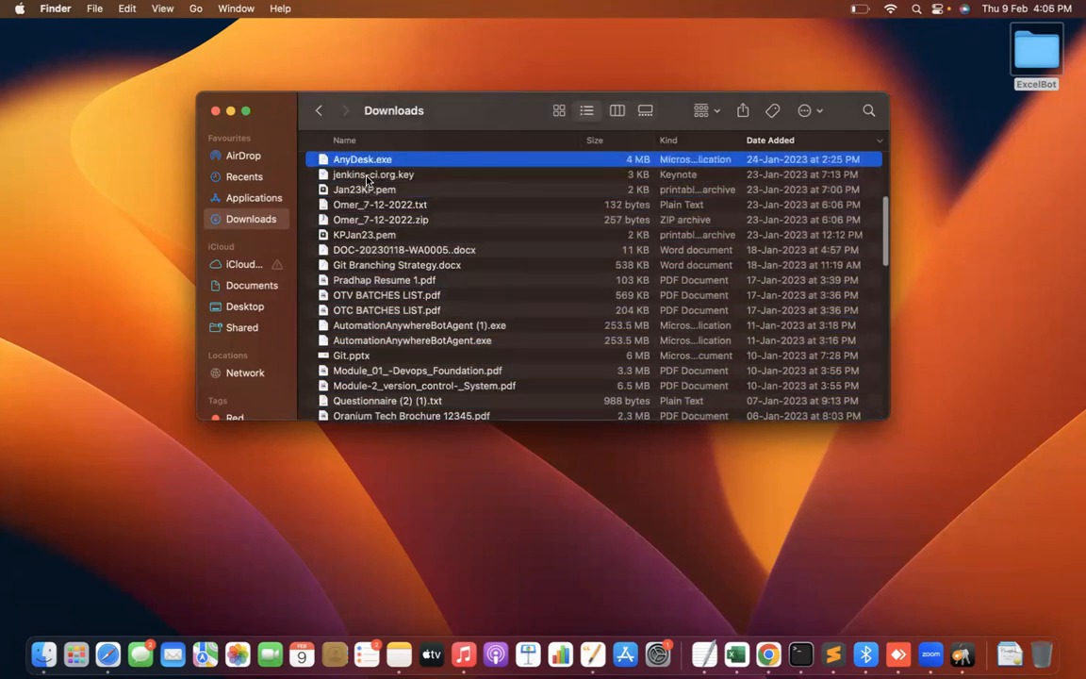
key("Up")
key("Up")
key("Up")
key("Up")
key("Up")
key("Up")
key("Up")
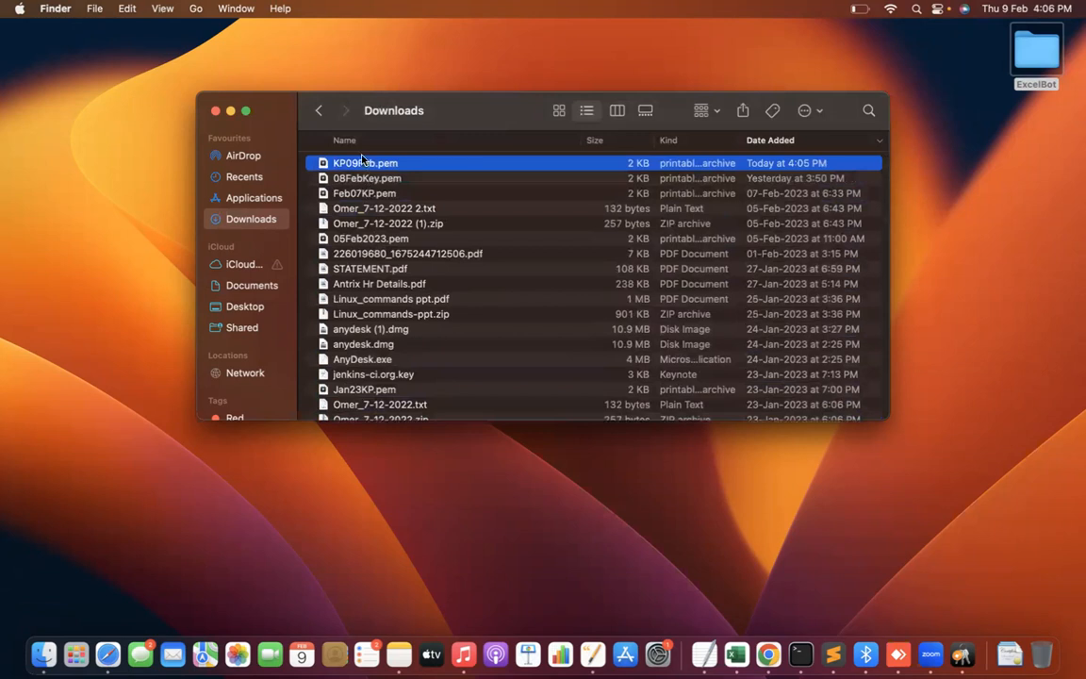
Try to open KP09Feb.pem with another application from the Open With chooser, then dismiss the resulting dialog.
right_click(361, 169)
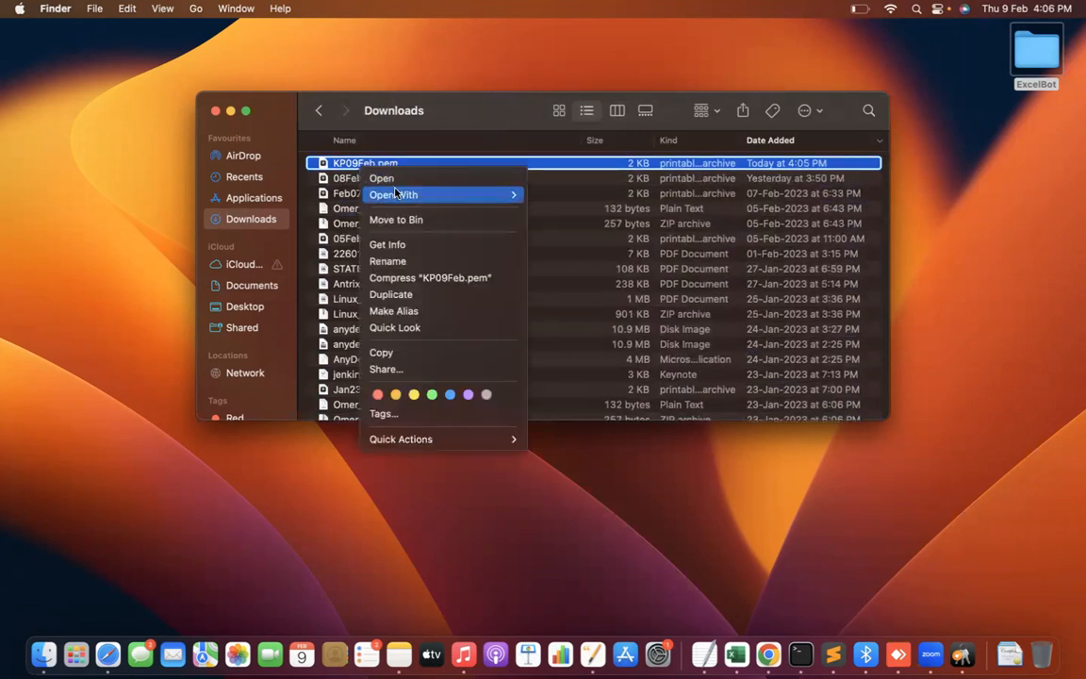
mouse_move(398, 194)
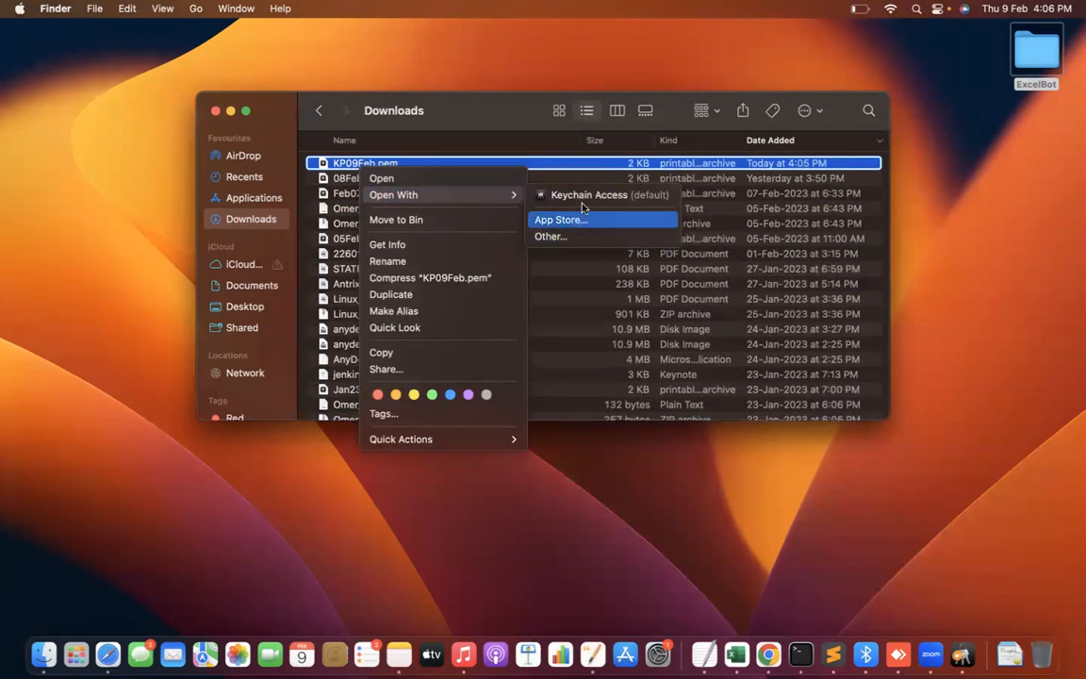
left_click(575, 241)
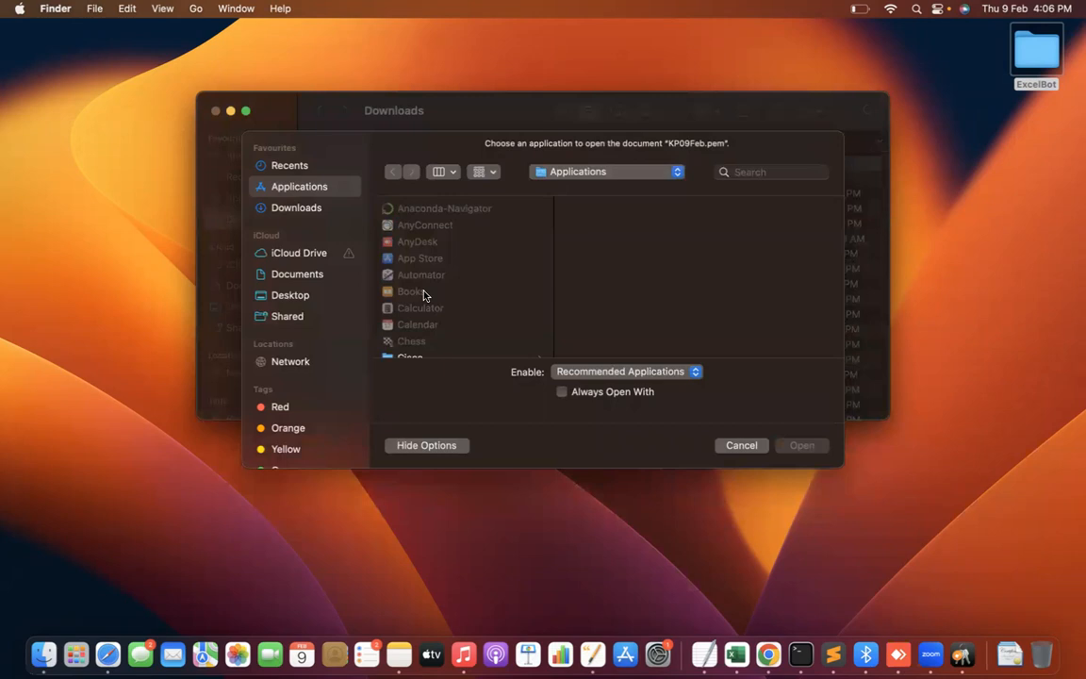
key("Down")
key("Down")
key("Down")
key("Up")
left_click(534, 347)
left_click(807, 445)
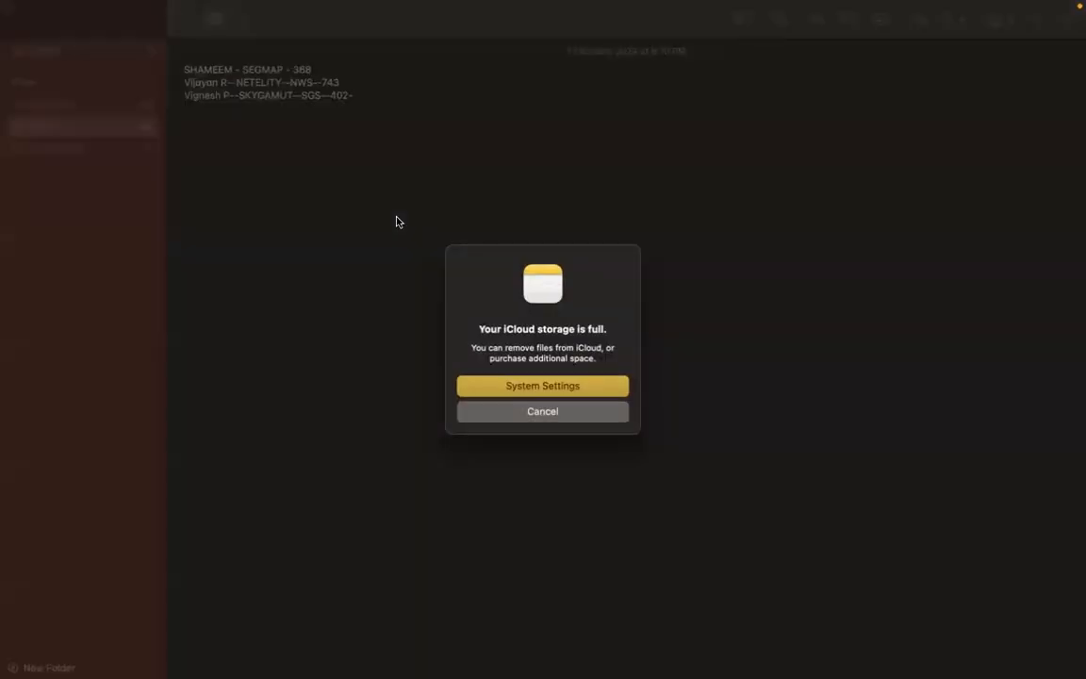
left_click(563, 411)
Switch back to the Launch an instance page and review the selected key pair KP09Feb.
key("ctrl+Left")
key("super+Tab")
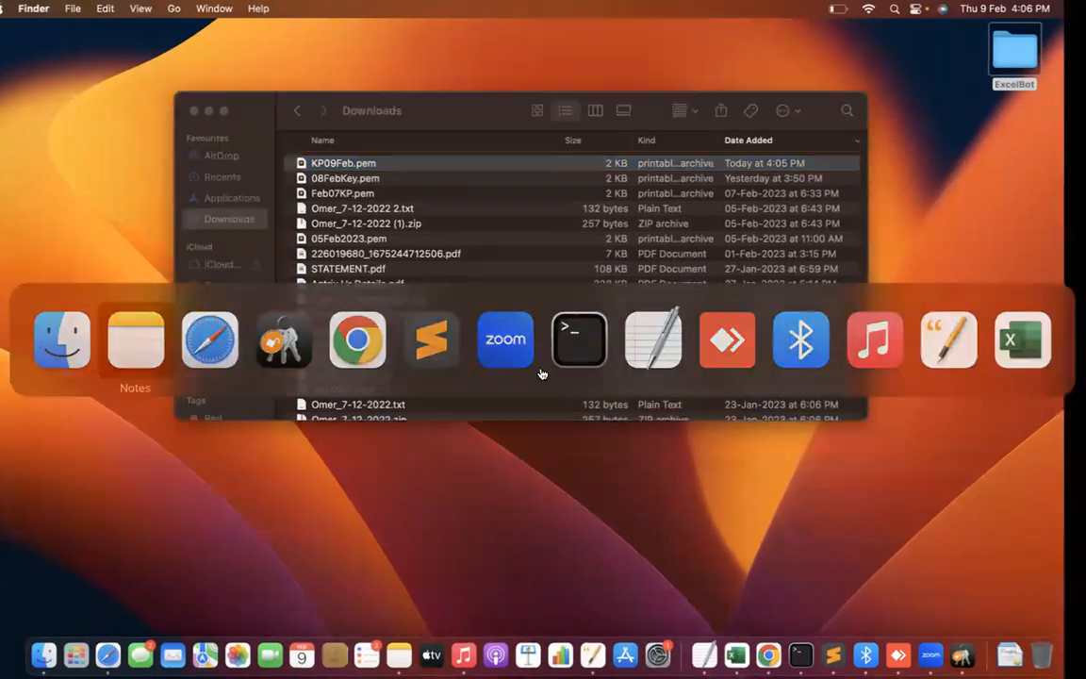
key("super+Tab")
key("super+Tab")
key("super+Tab")
key("super+Tab")
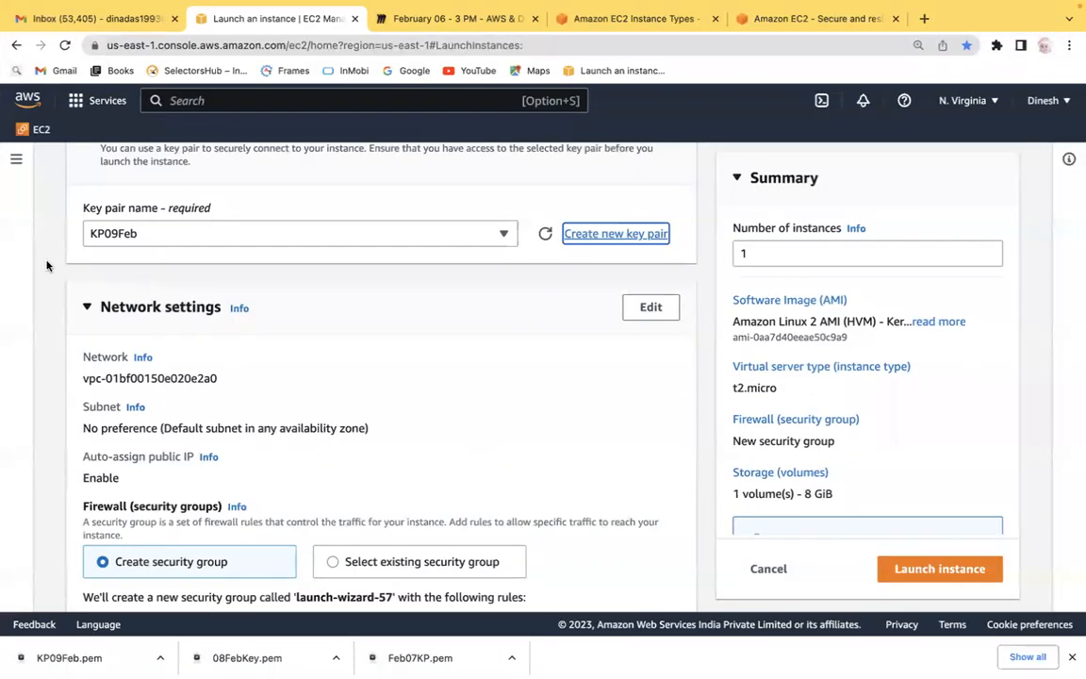
scroll(46, 266, "down", 2)
scroll(47, 266, "up", 2)
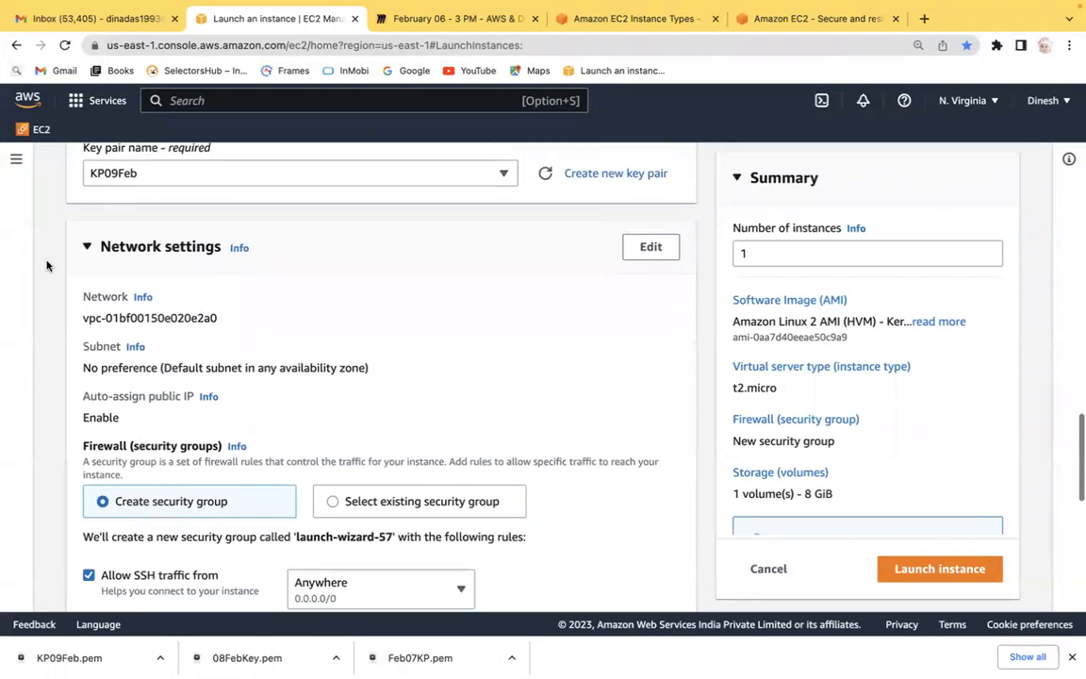
scroll(46, 266, "down", 1)
scroll(46, 266, "up", 3)
key("super+Tab")
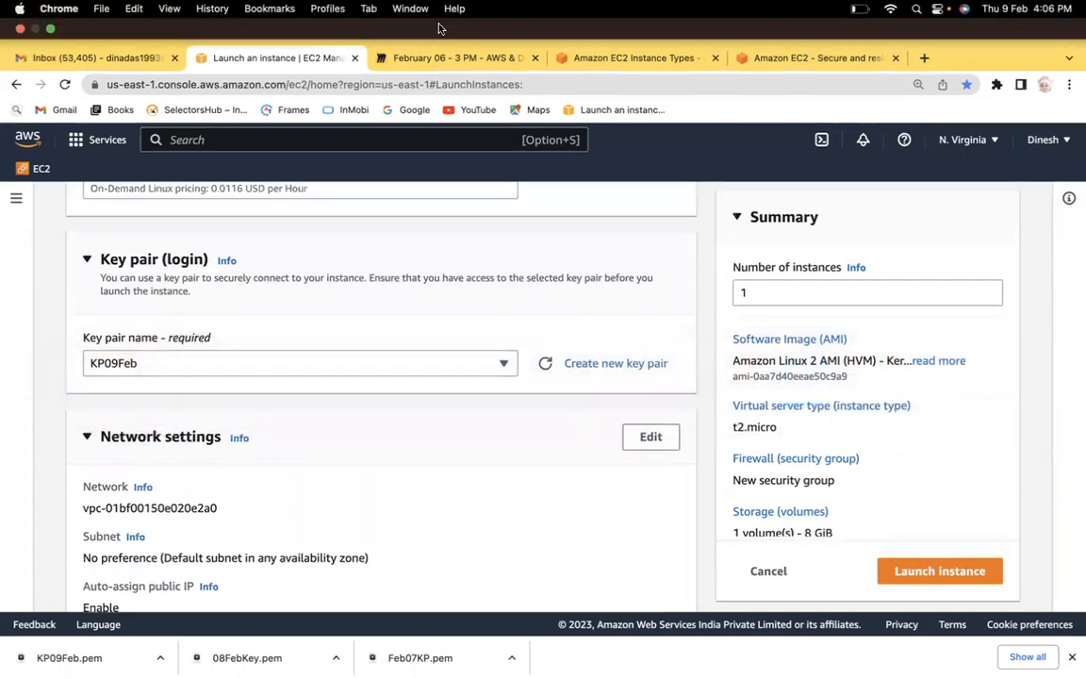
On the Miro board, add 'Public and Private' as an indented sub-point under Key-Pair and start item 5.
left_click(420, 57)
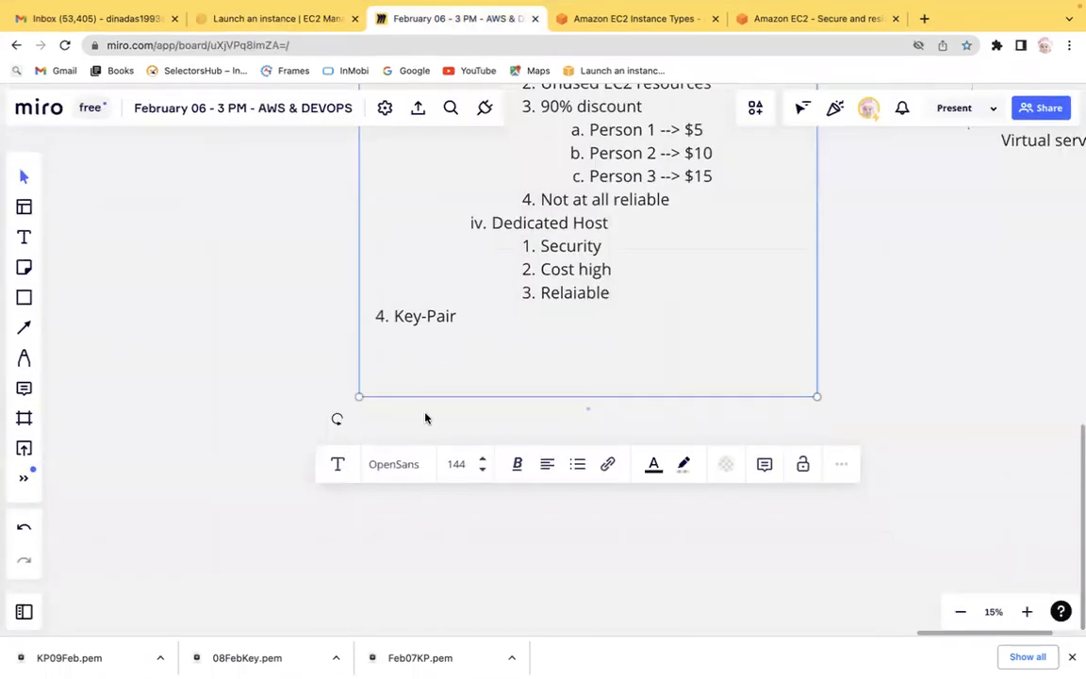
key("Return")
key("Tab")
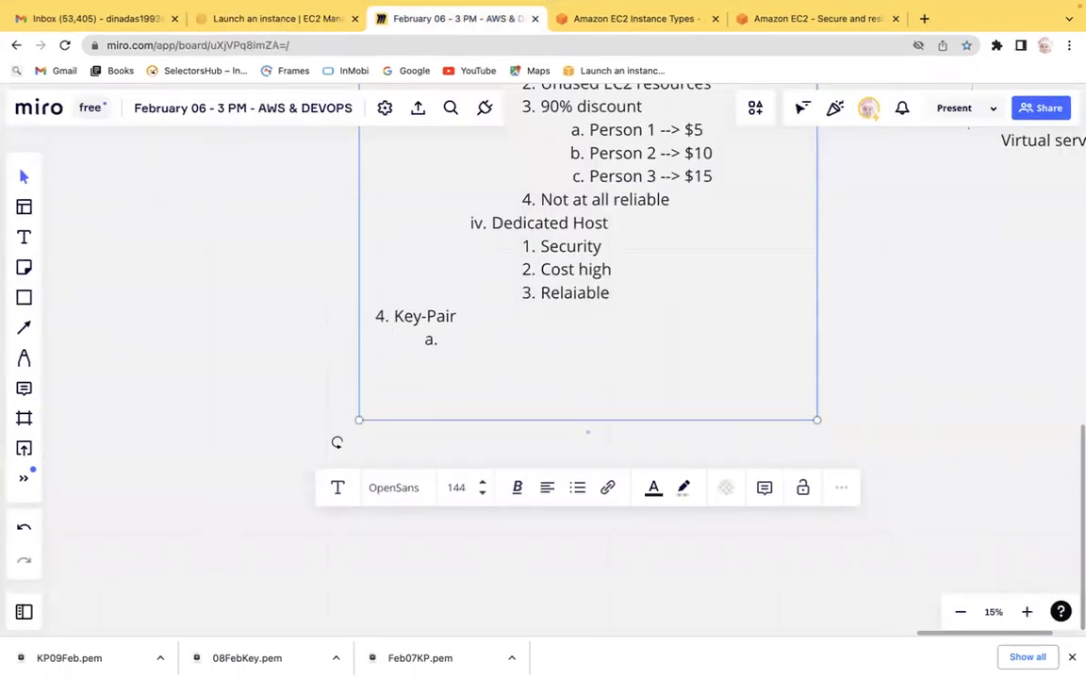
type("Public and Priavte")
key("BackSpace")
key("BackSpace")
key("BackSpace")
key("BackSpace")
type("ate")
key("Return")
key("shift+Tab")
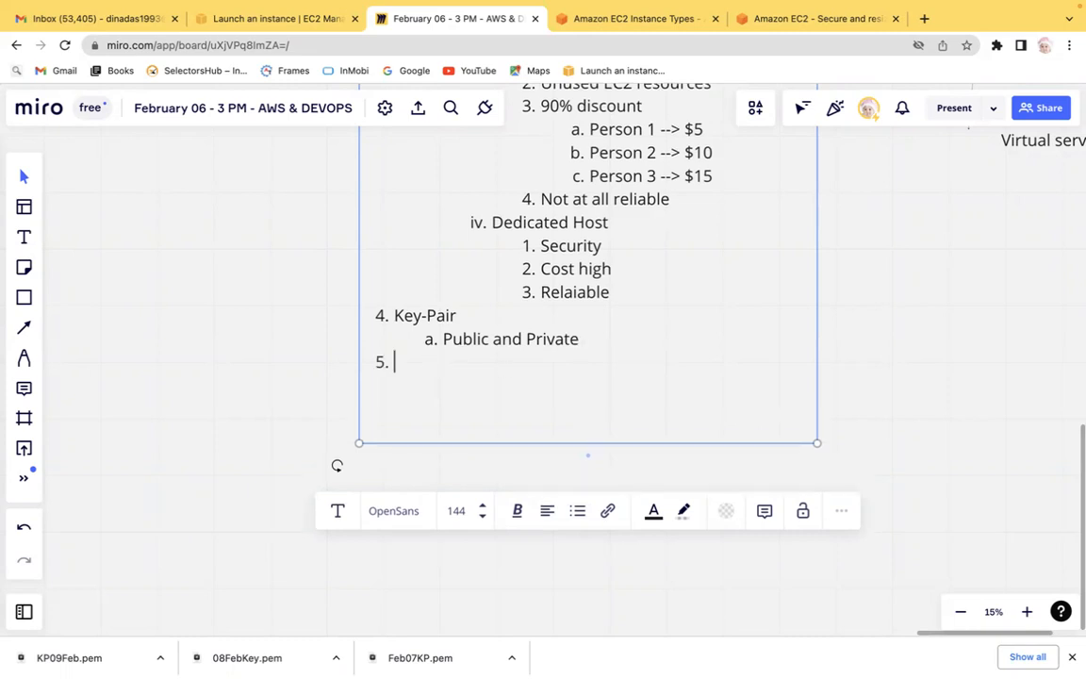
Name item 5 of the Miro notes 'NetWork settings'.
key("ctrl+Left")
key("ctrl+Right")
left_click(305, 17)
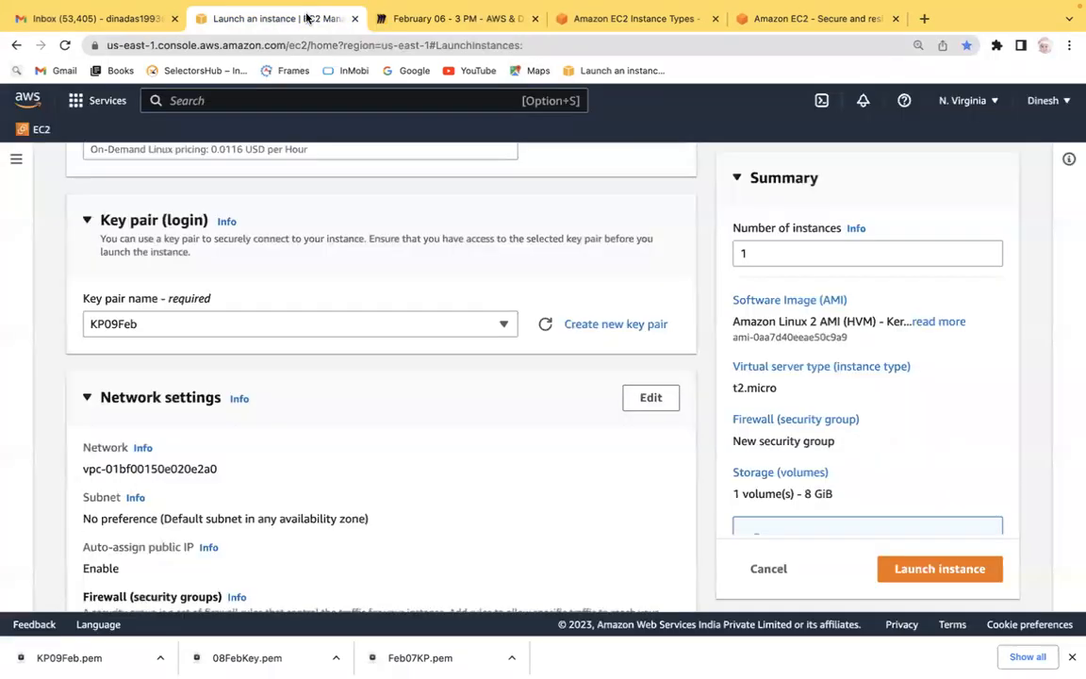
left_click(483, 19)
type("Net")
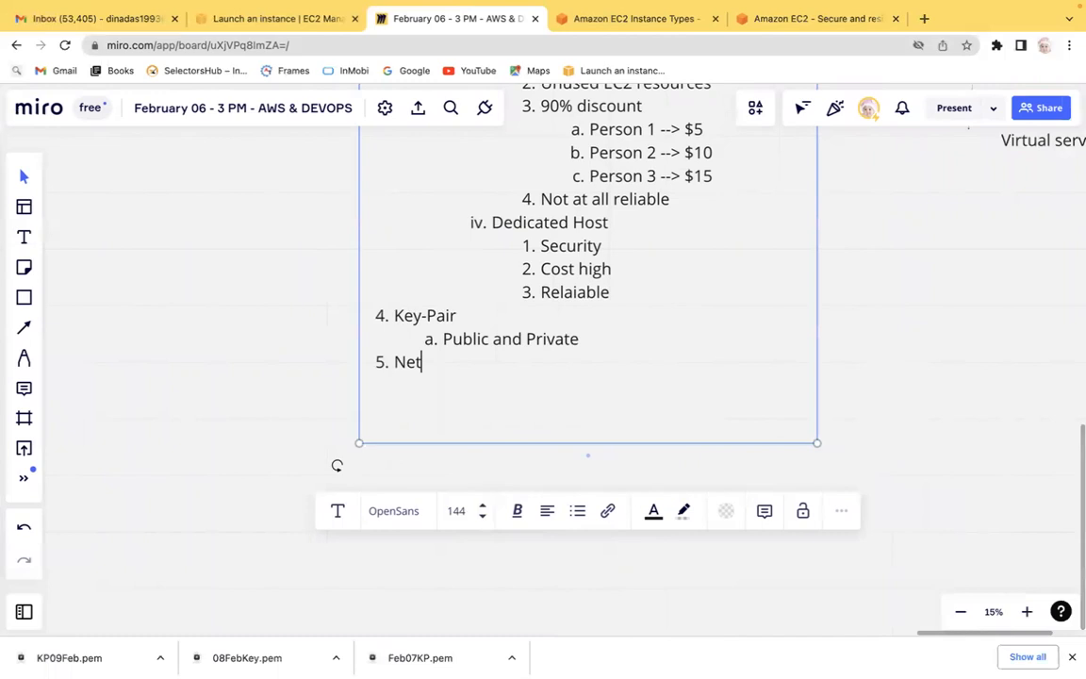
type("Work settinghs")
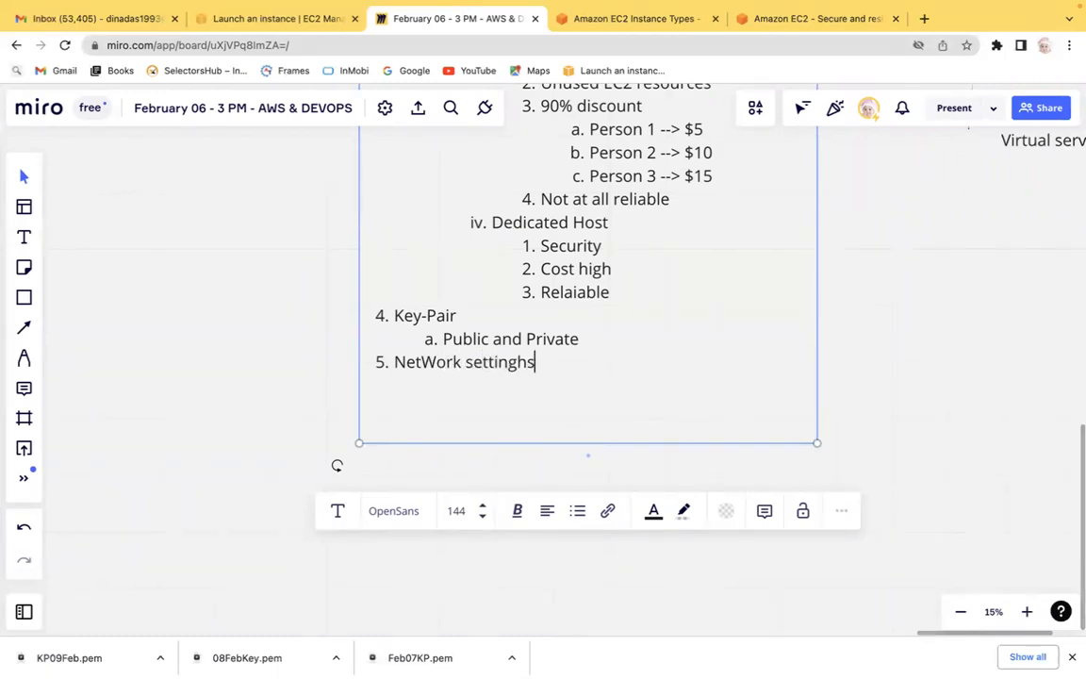
key("BackSpace")
key("BackSpace")
type("s")
Review the Network settings and Firewall (security groups) section of the launch page.
left_click(303, 25)
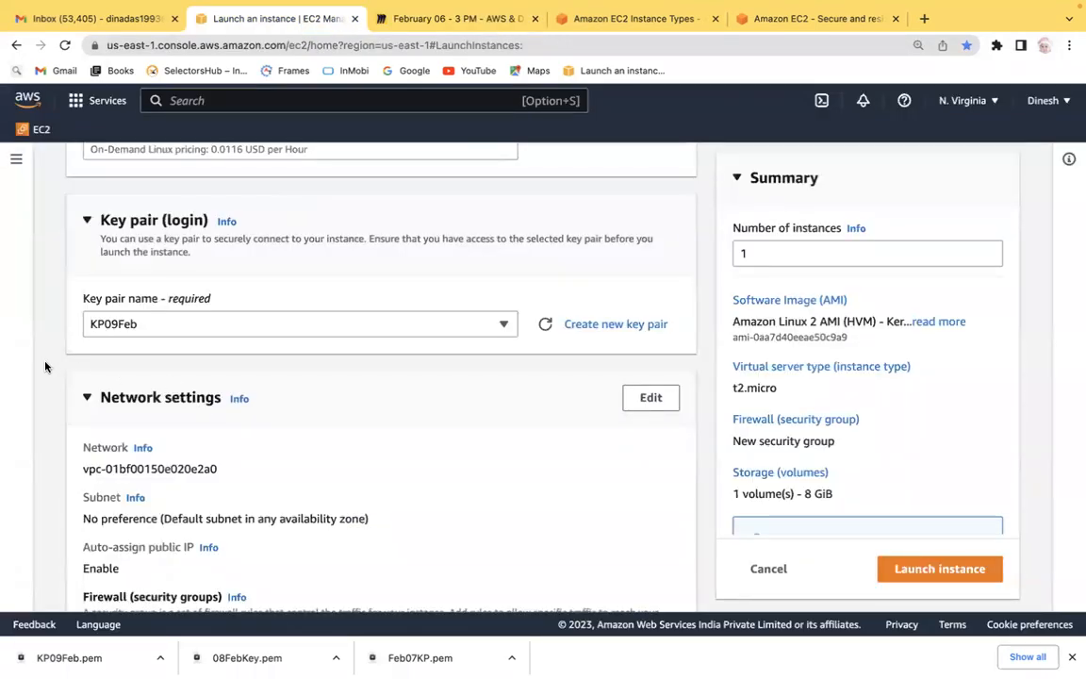
scroll(45, 366, "down", 2)
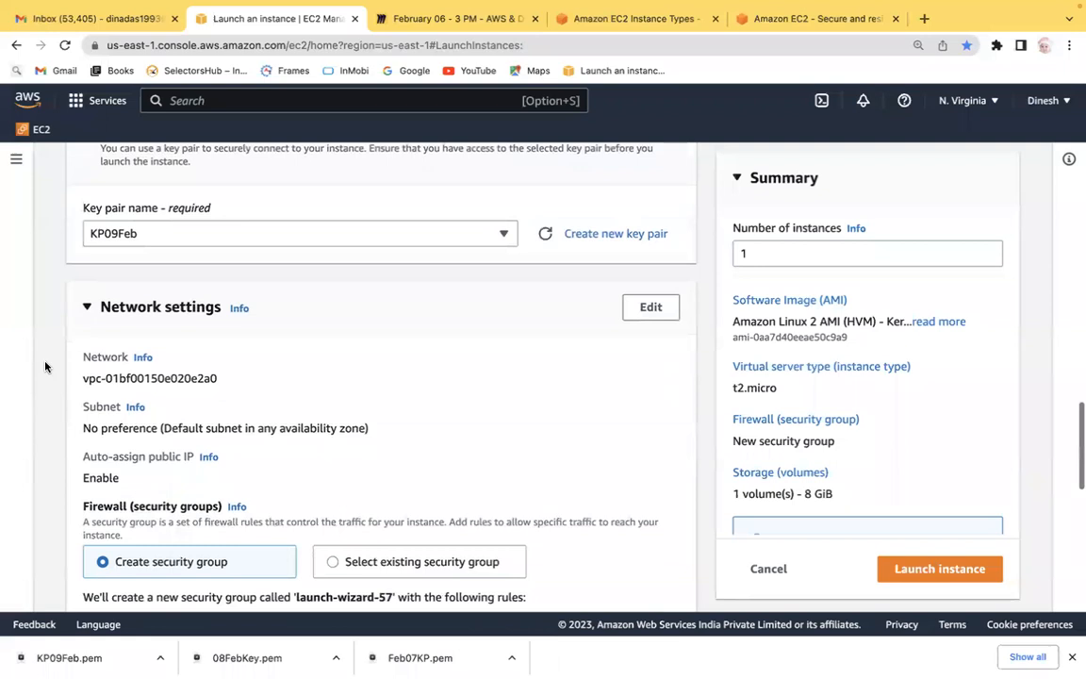
scroll(45, 365, "down", 1)
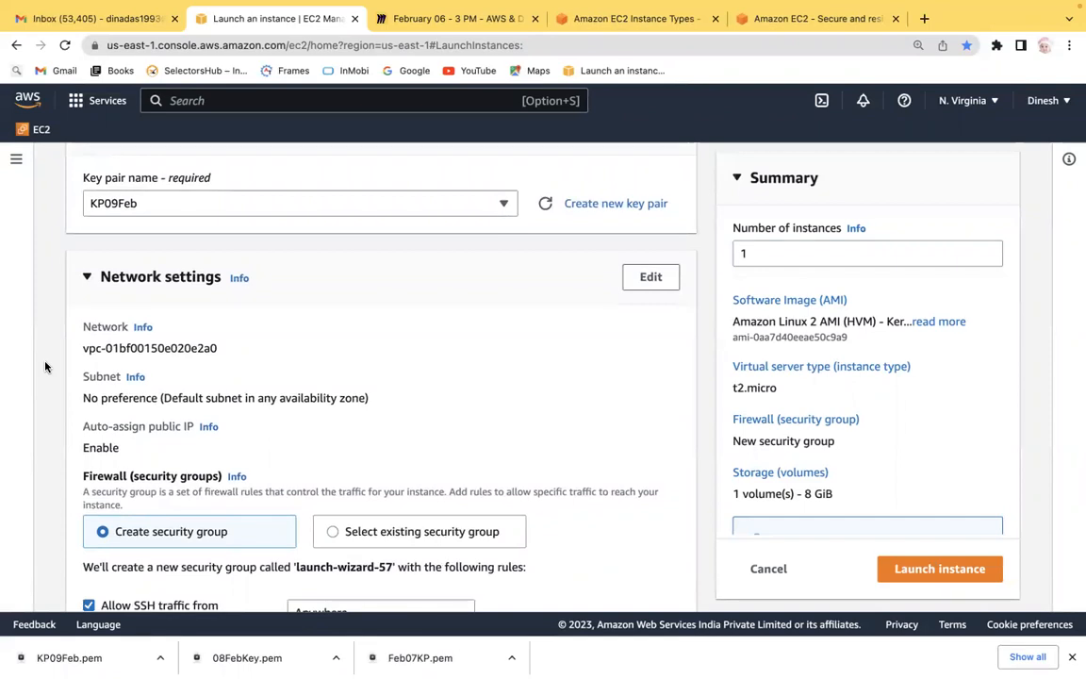
scroll(44, 365, "down", 1)
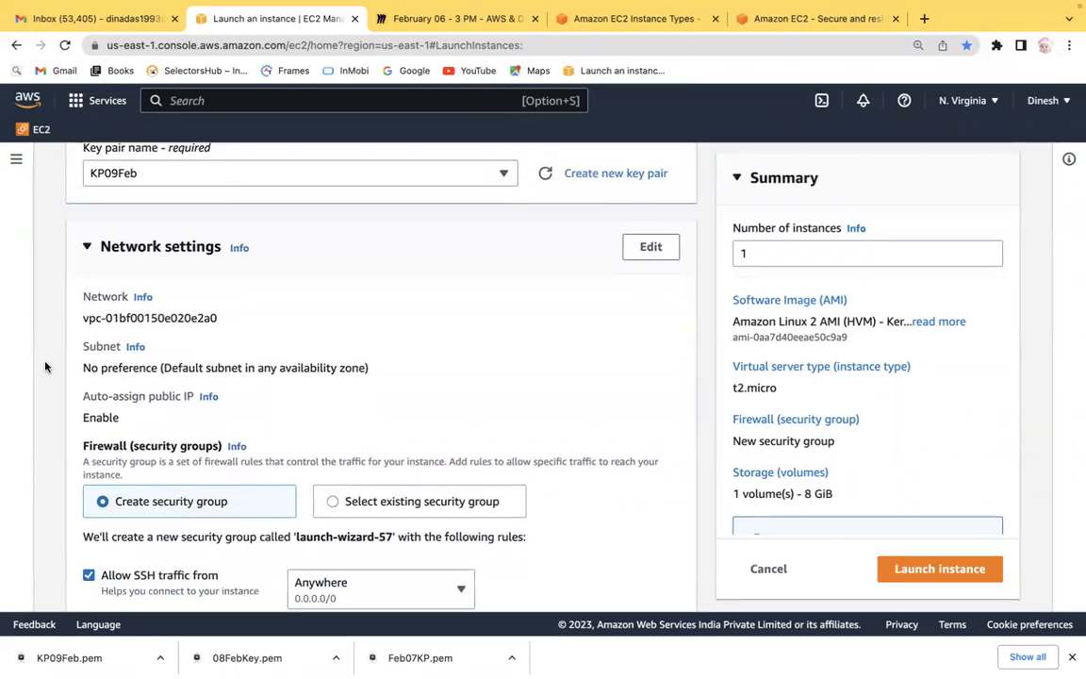
scroll(44, 366, "down", 1)
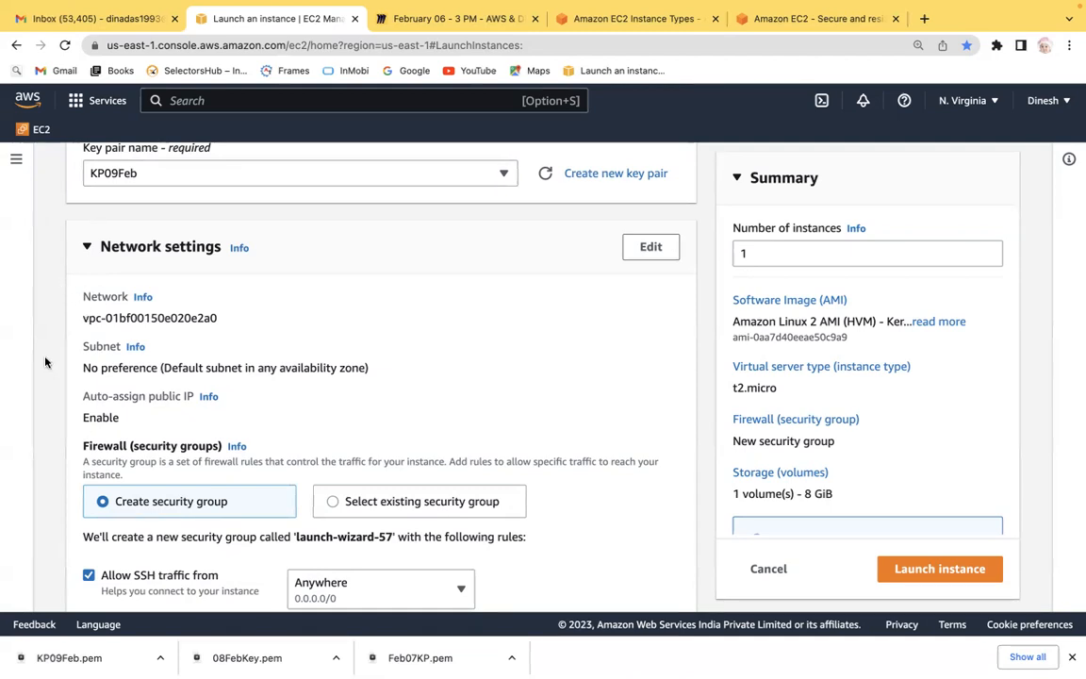
scroll(46, 362, "down", 2)
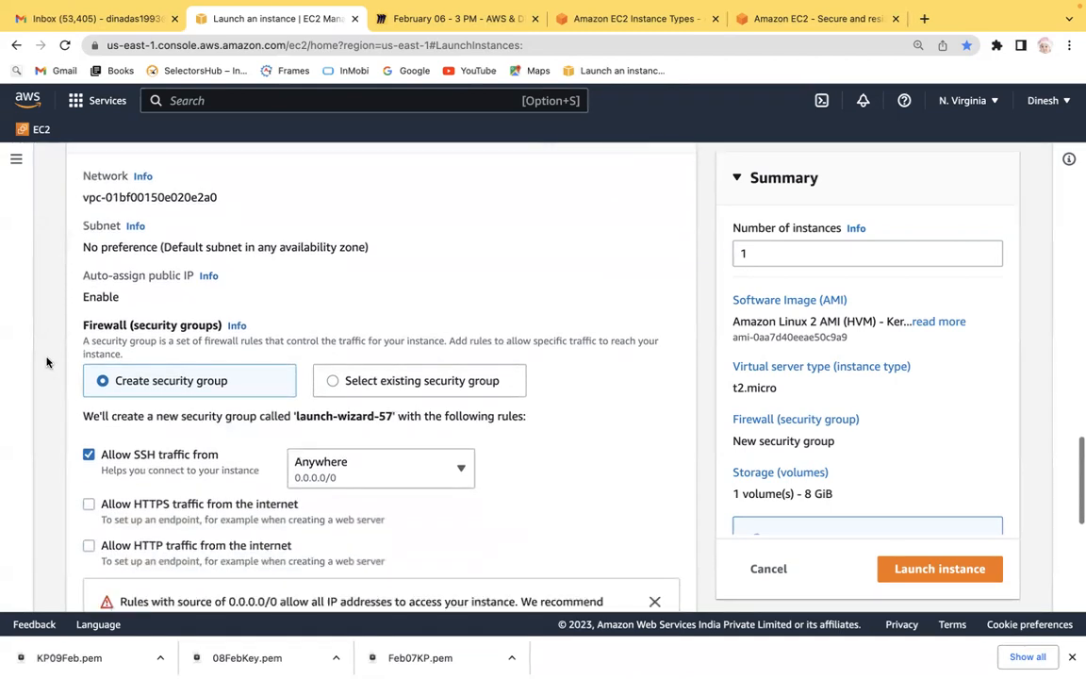
scroll(46, 361, "up", 2)
scroll(46, 361, "down", 3)
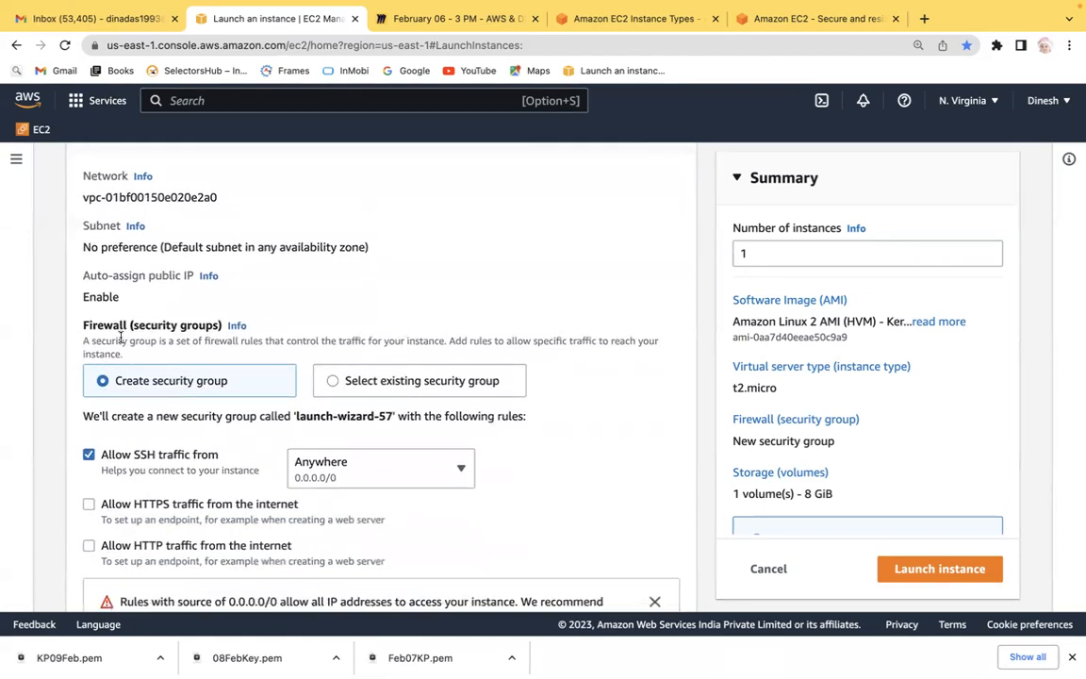
key("ctrl+Left")
key("ctrl+Right")
mouse_move(462, 23)
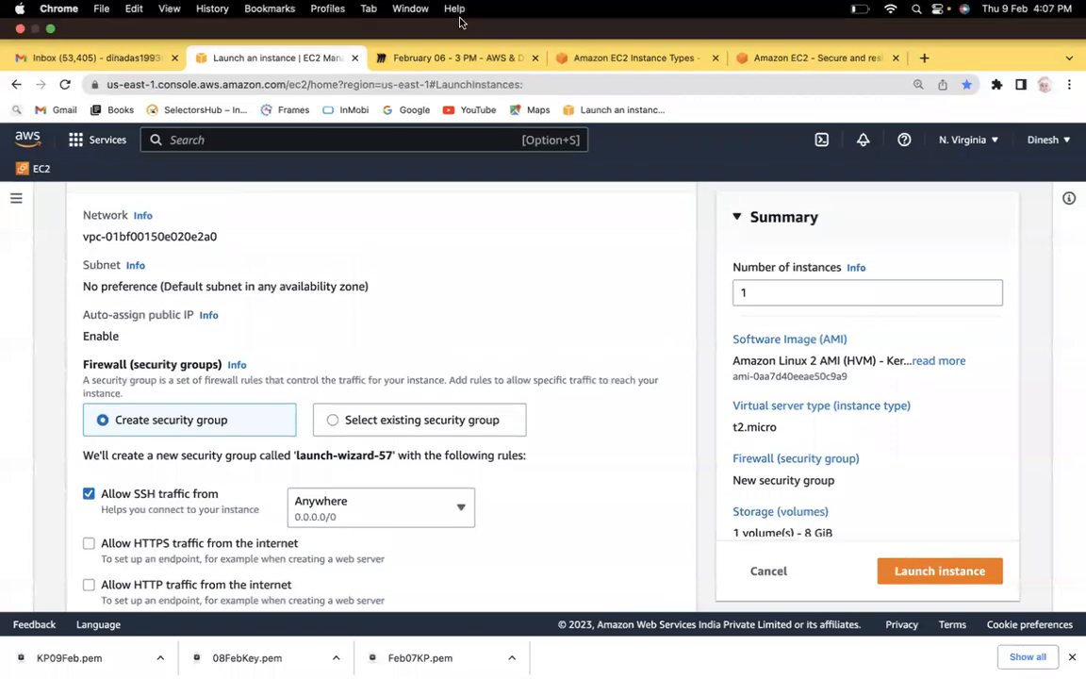
Add an indented sub-point 'Security Group (FIREWALL)' under NetWork settings in the Miro notes.
left_click(448, 58)
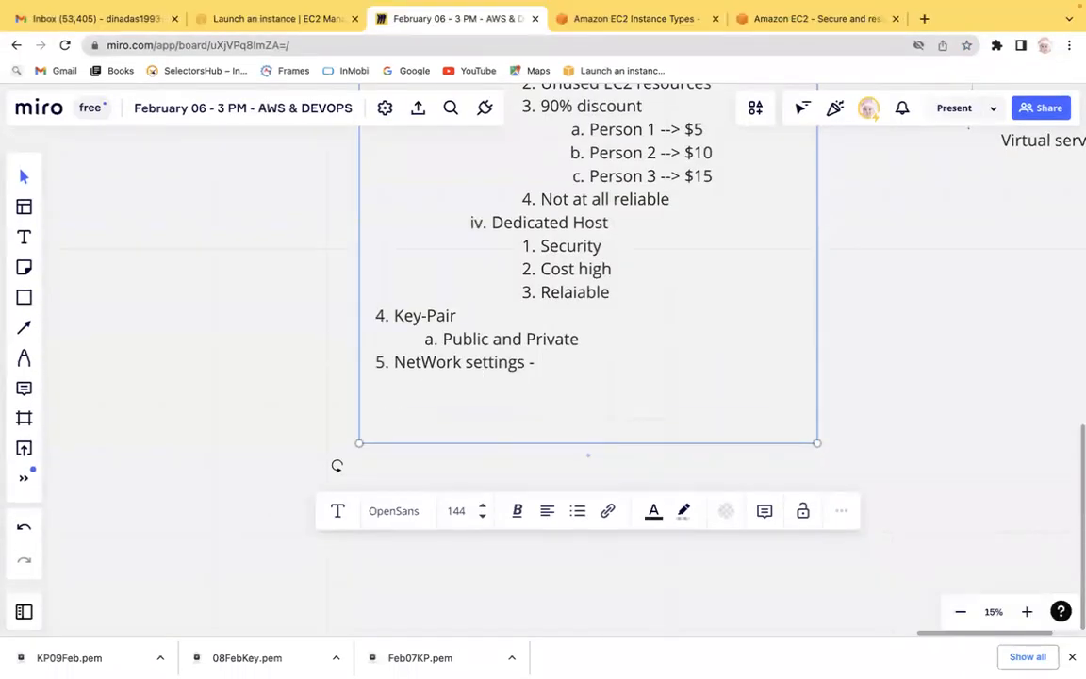
key("Return")
key("Tab")
type("Secutiy")
key("BackSpace")
key("BackSpace")
type("rity Group (fr")
key("BackSpace")
type("FIREF")
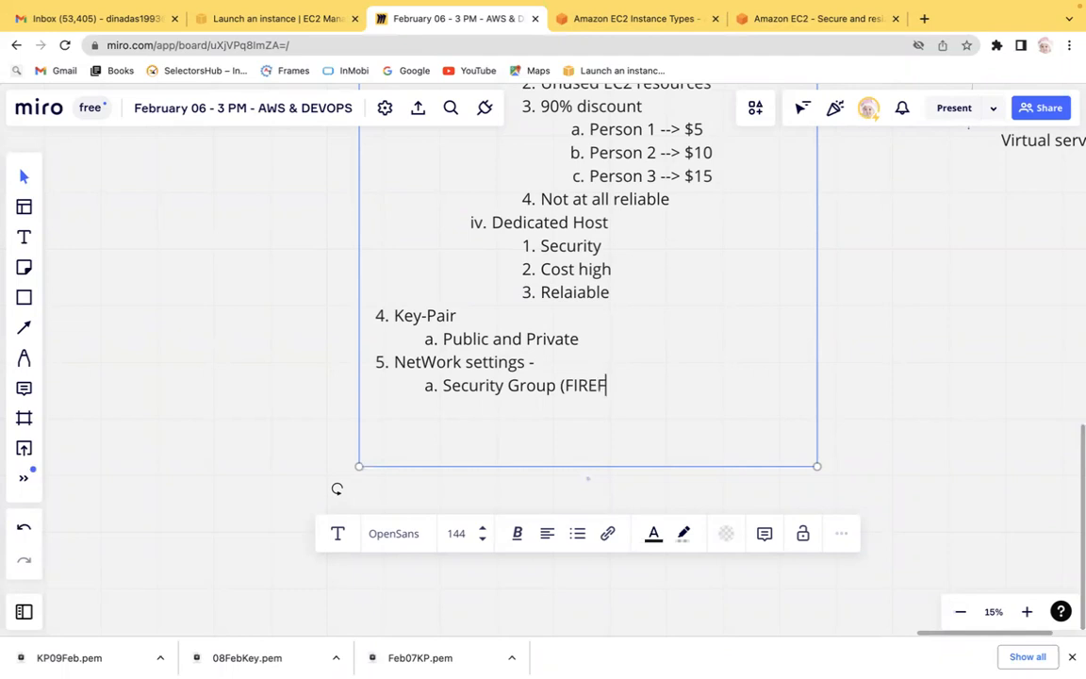
key("BackSpace")
type("WALL)")
Deselect the notes text and pan across the Miro board to examine other areas.
left_click(863, 261)
scroll(862, 261, "right", 10)
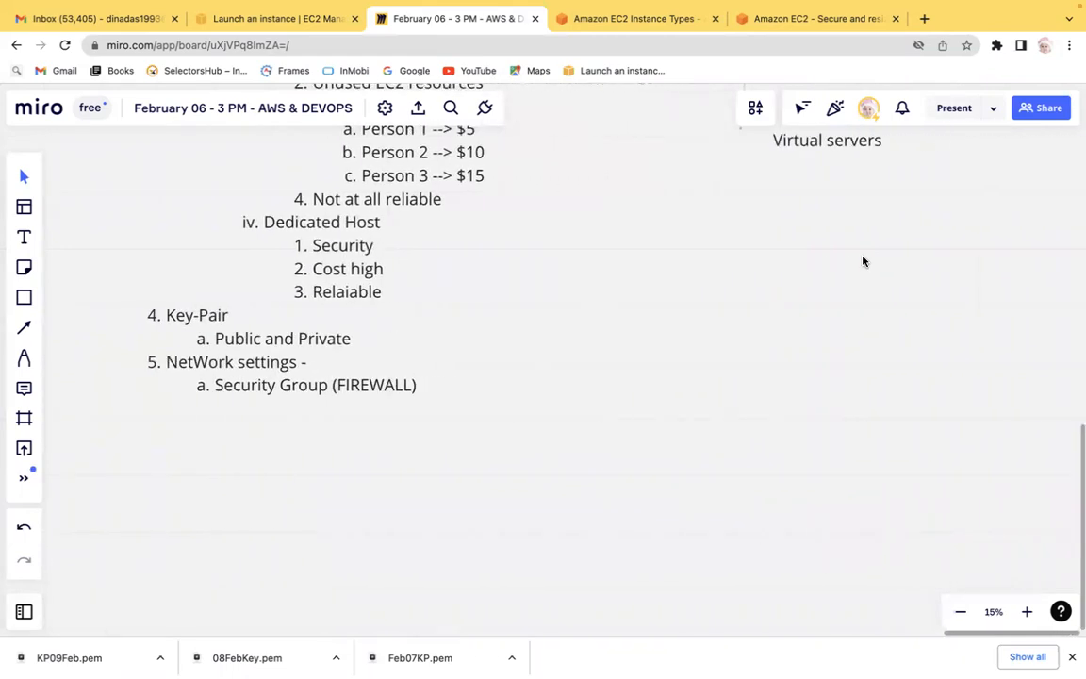
scroll(862, 261, "up", 2)
scroll(862, 261, "right", 5)
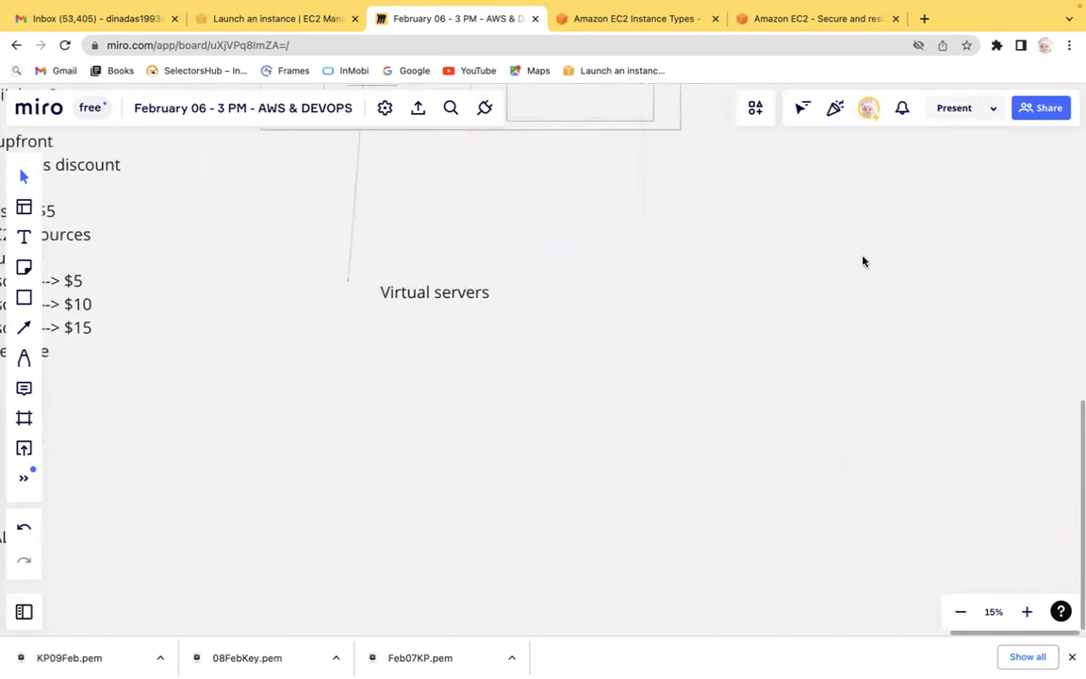
scroll(862, 261, "up", 3)
scroll(862, 261, "up", 9)
scroll(862, 261, "right", 5)
scroll(862, 261, "right", 4)
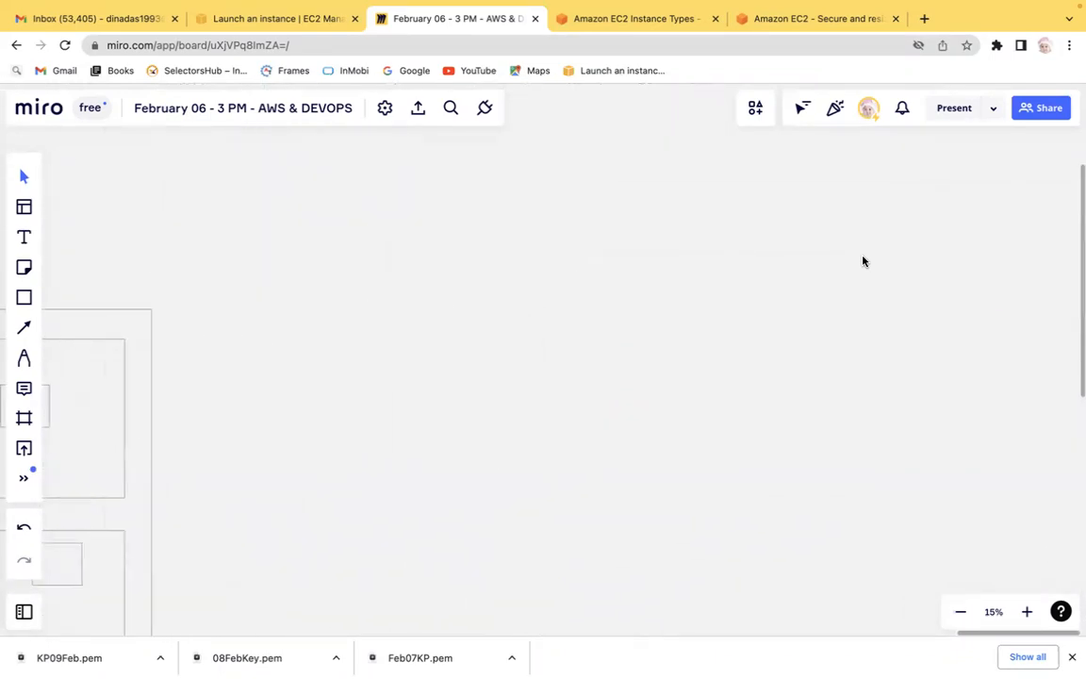
Draw a rectangle on the Miro board and label it 'EC2' inside.
left_click(24, 297)
left_click_drag(412, 198, 608, 357)
left_click(24, 237)
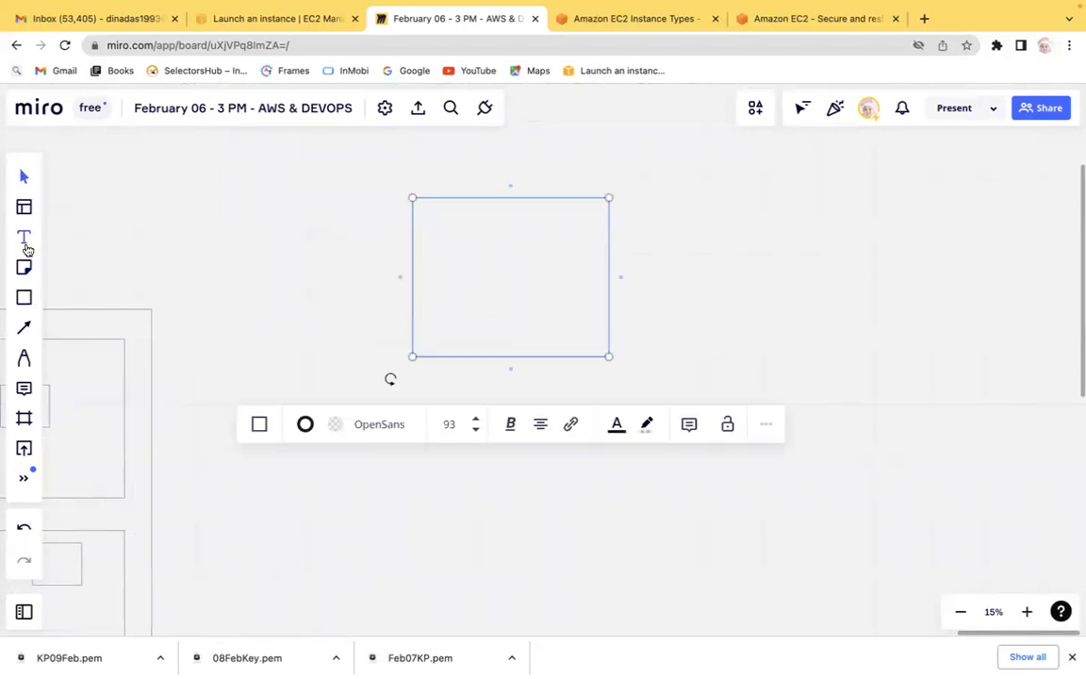
left_click(445, 257)
type("EC2")
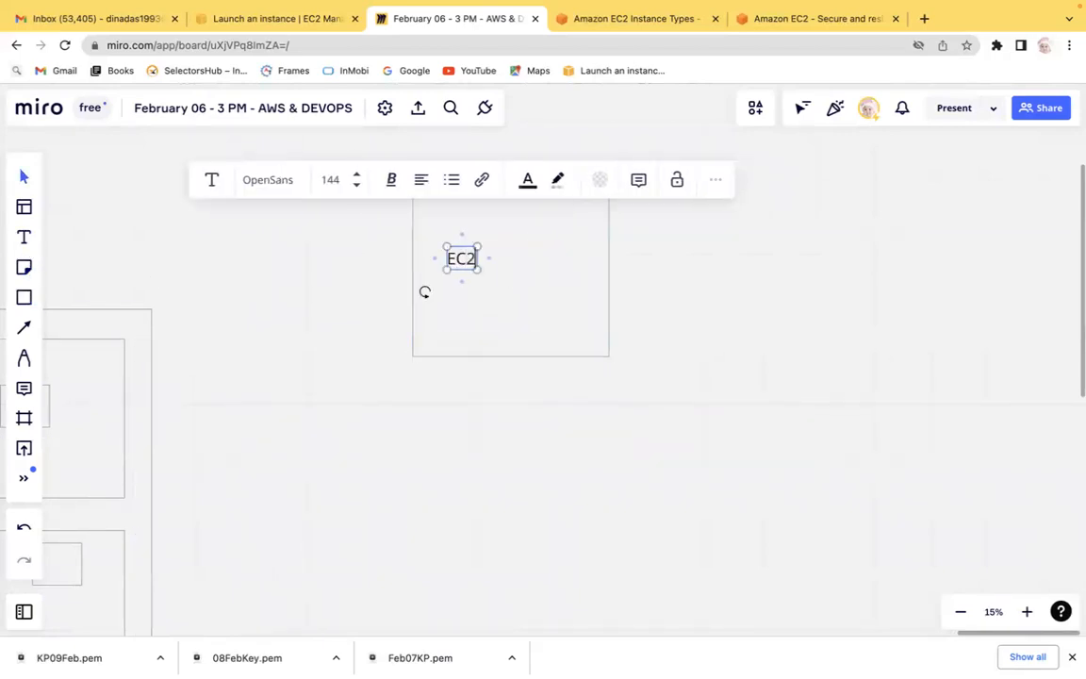
left_click(759, 324)
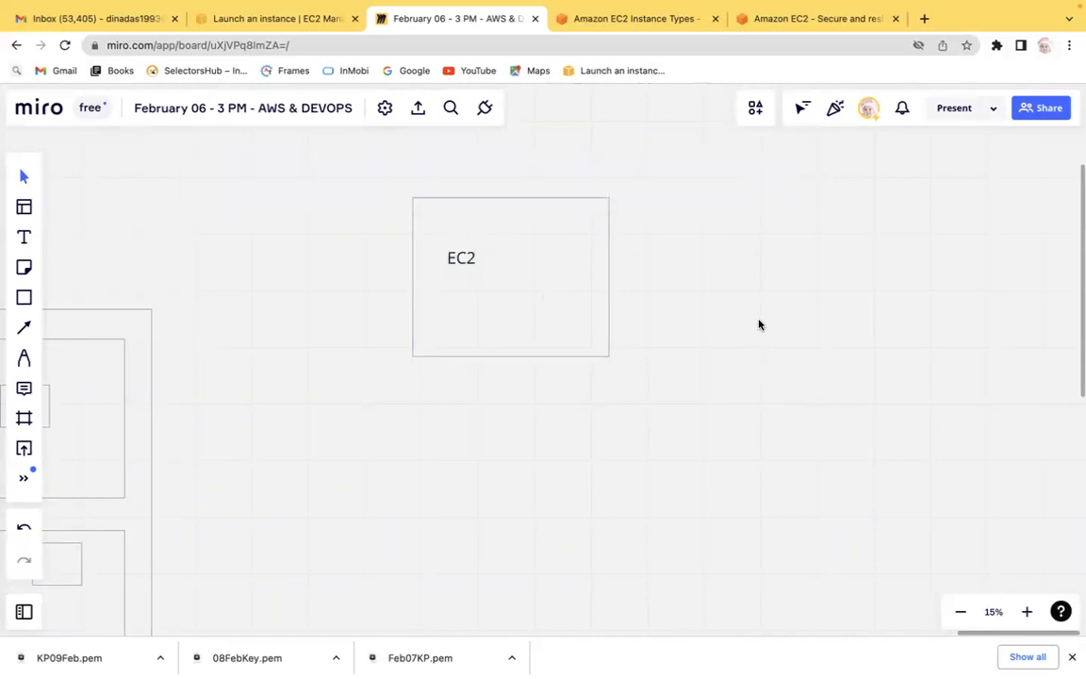
Draw a larger rectangle around the EC2 box and title it 'Firewall (SG)' above its top edge.
left_click(24, 297)
left_click_drag(374, 151, 652, 405)
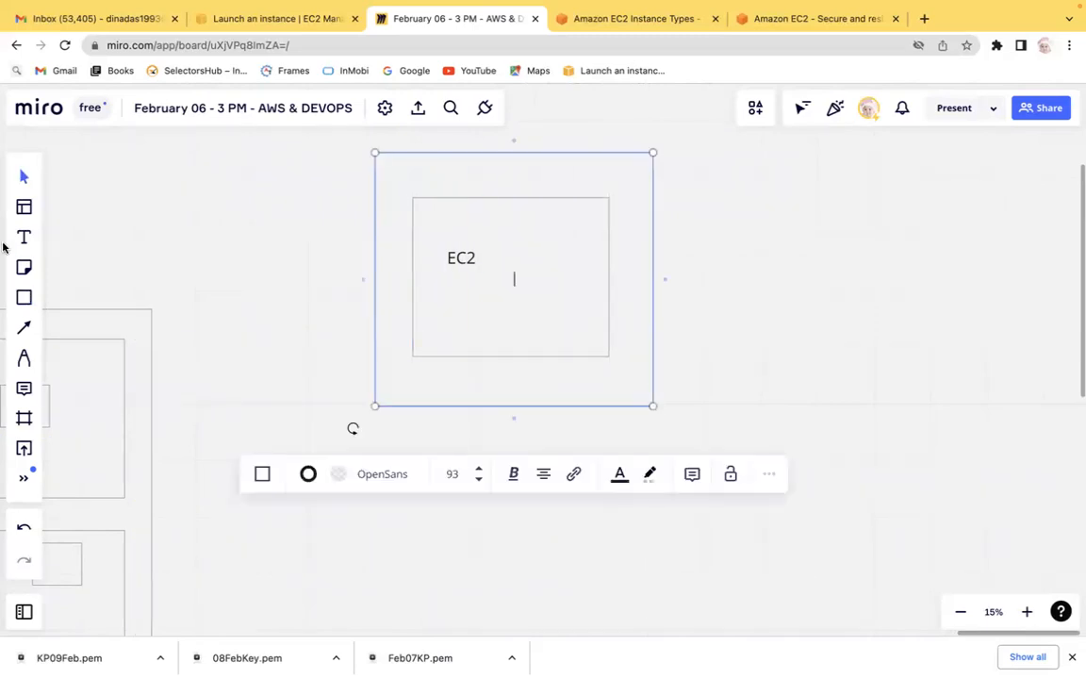
left_click(23, 236)
left_click(577, 138)
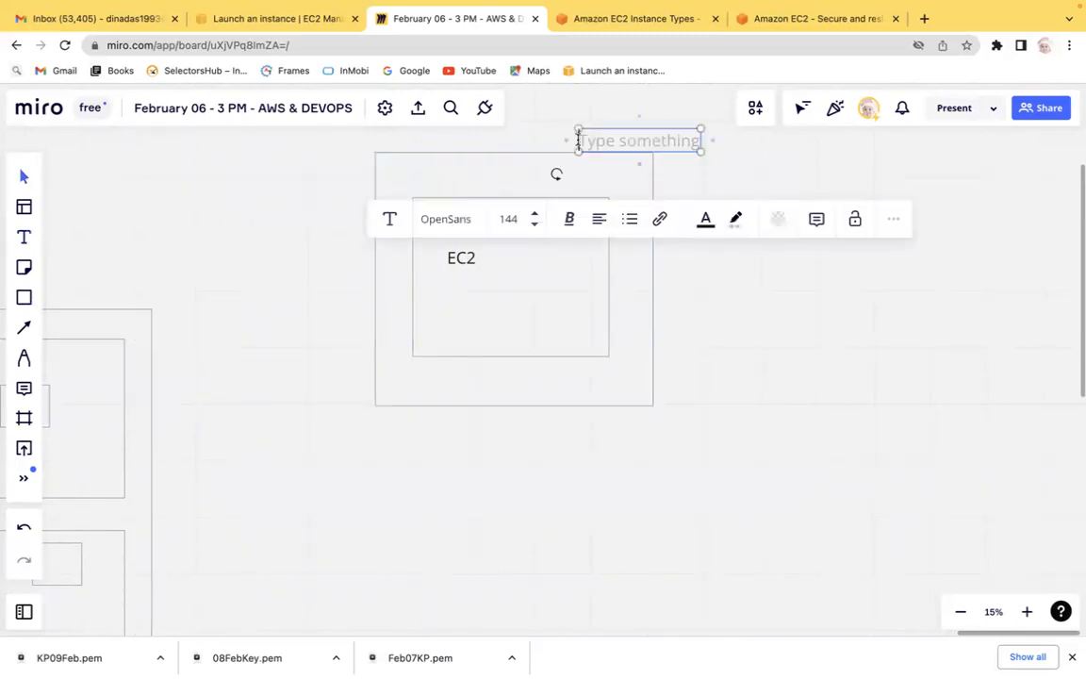
type("Fire")
type("fo")
key("BackSpace")
key("BackSpace")
type("wall")
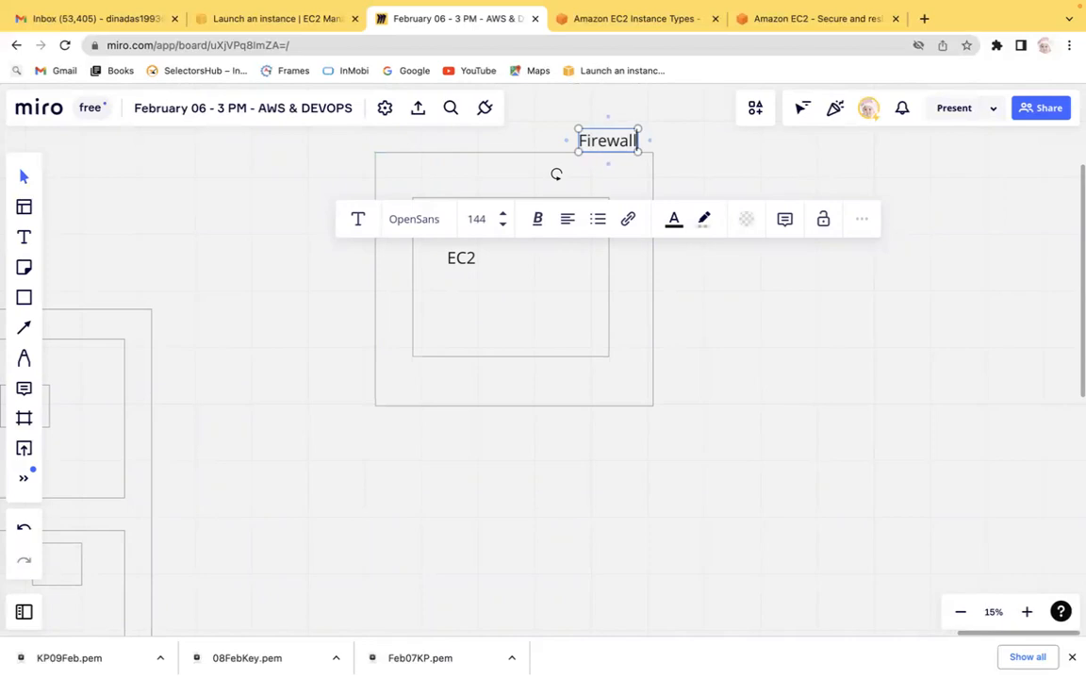
type("(S")
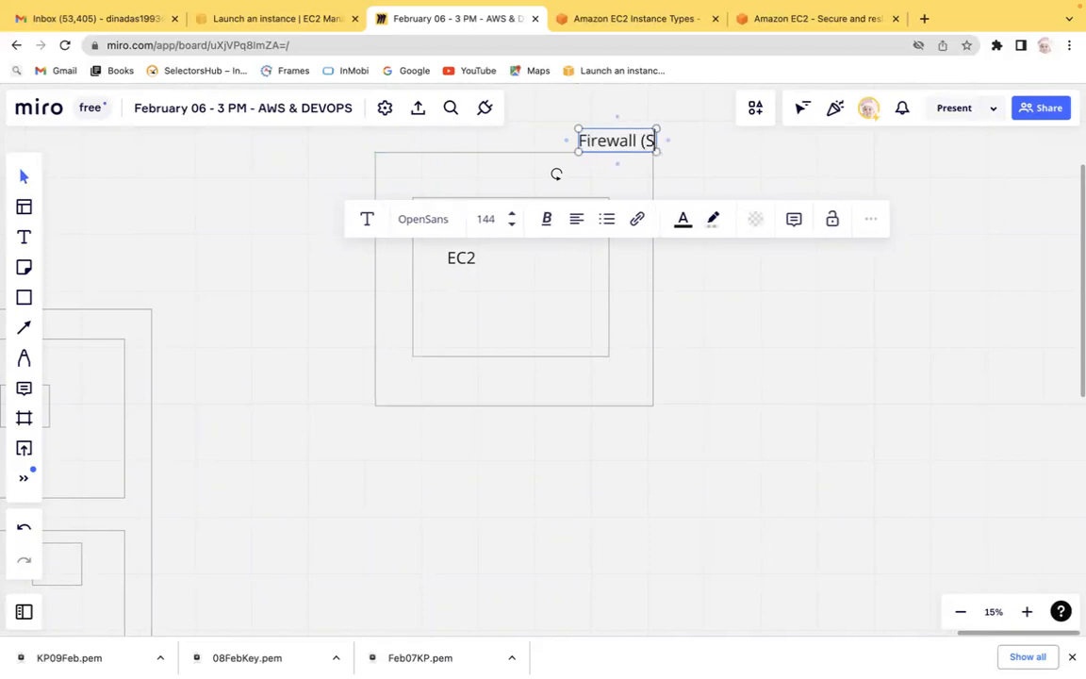
type("G)")
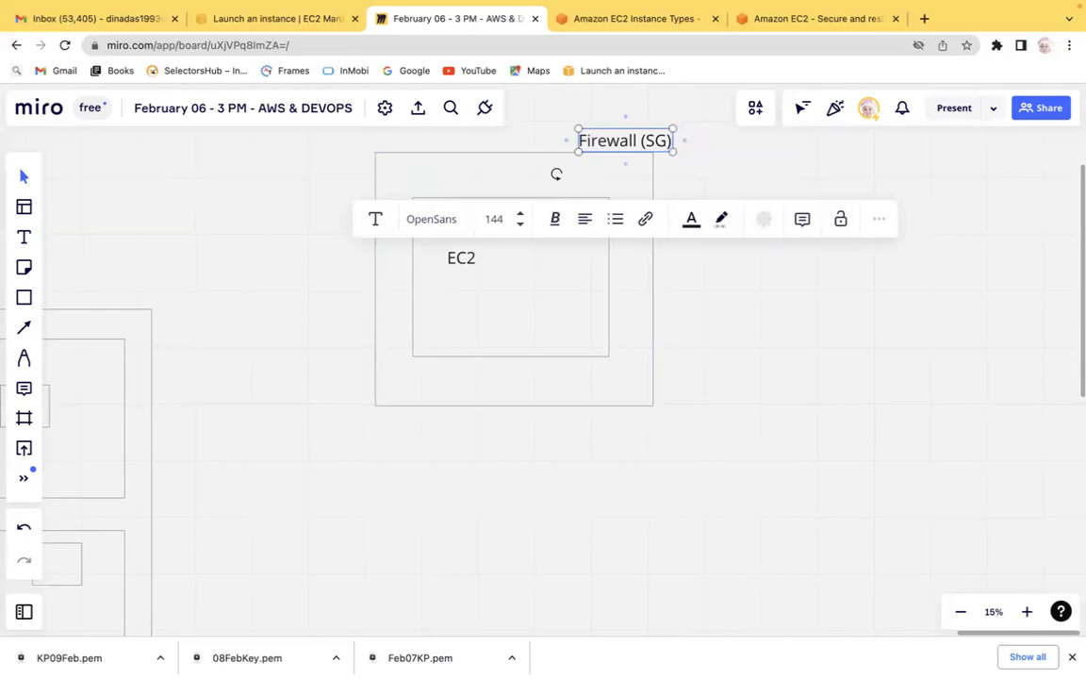
left_click(736, 154)
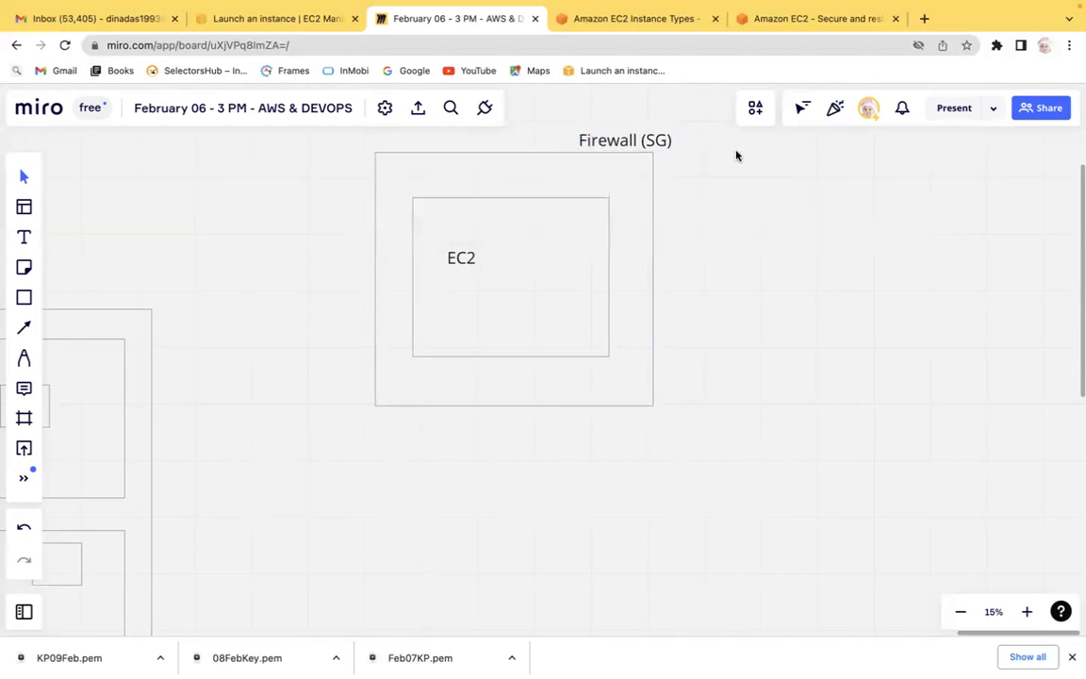
Draw a straight line from the EC2 box's right edge out beyond the firewall box.
left_click(24, 327)
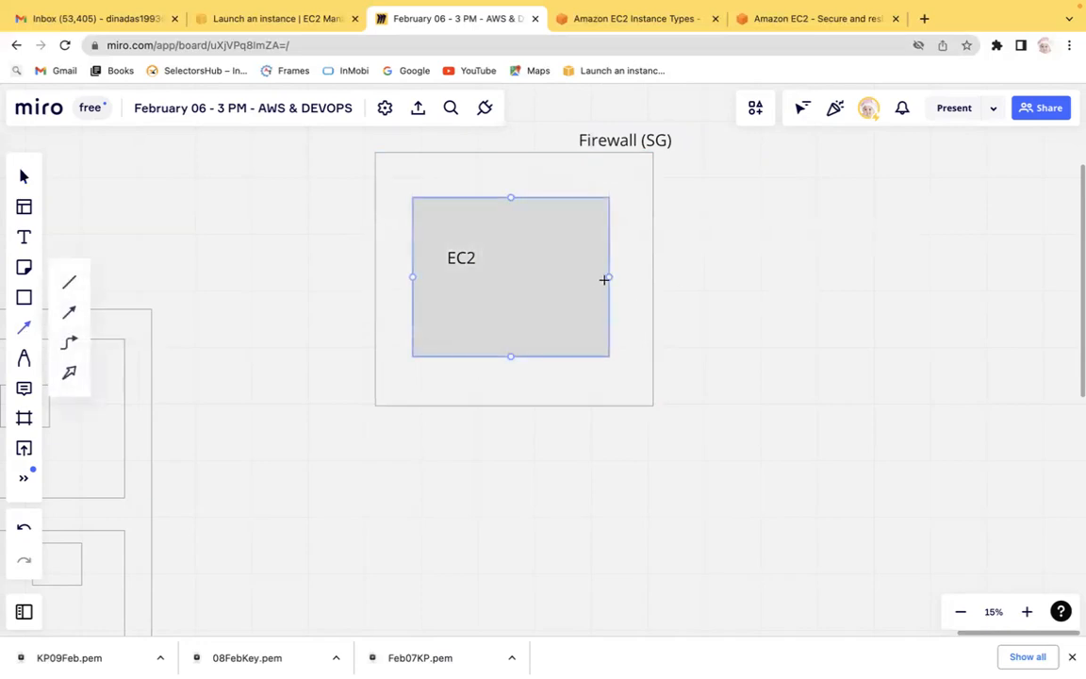
left_click(608, 277)
left_click(793, 271)
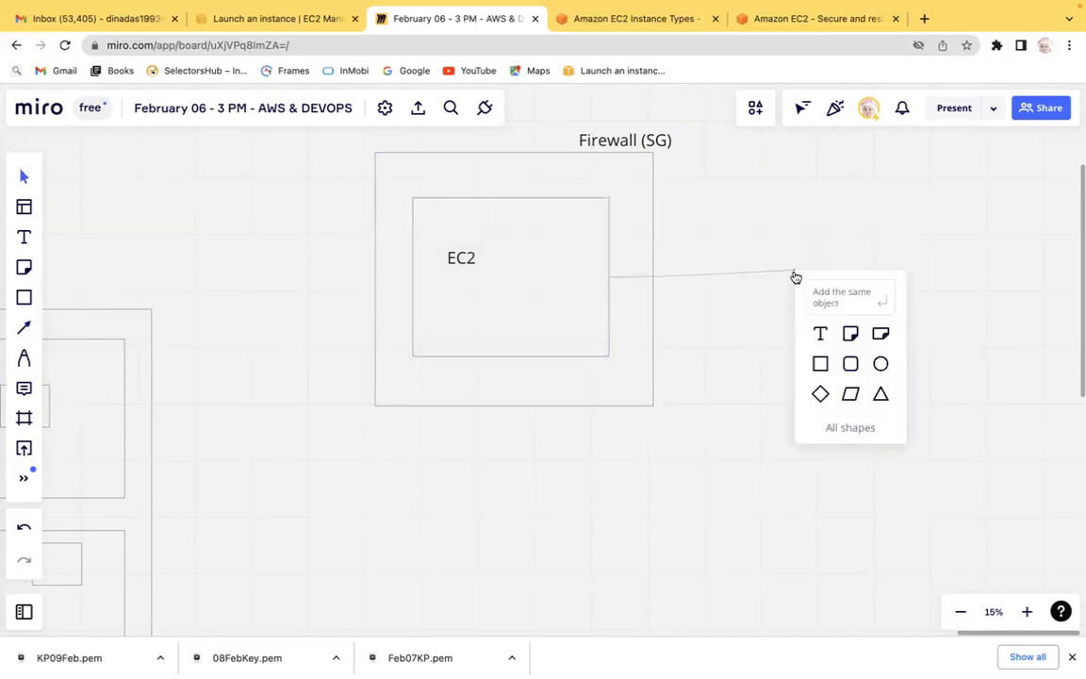
left_click(742, 342)
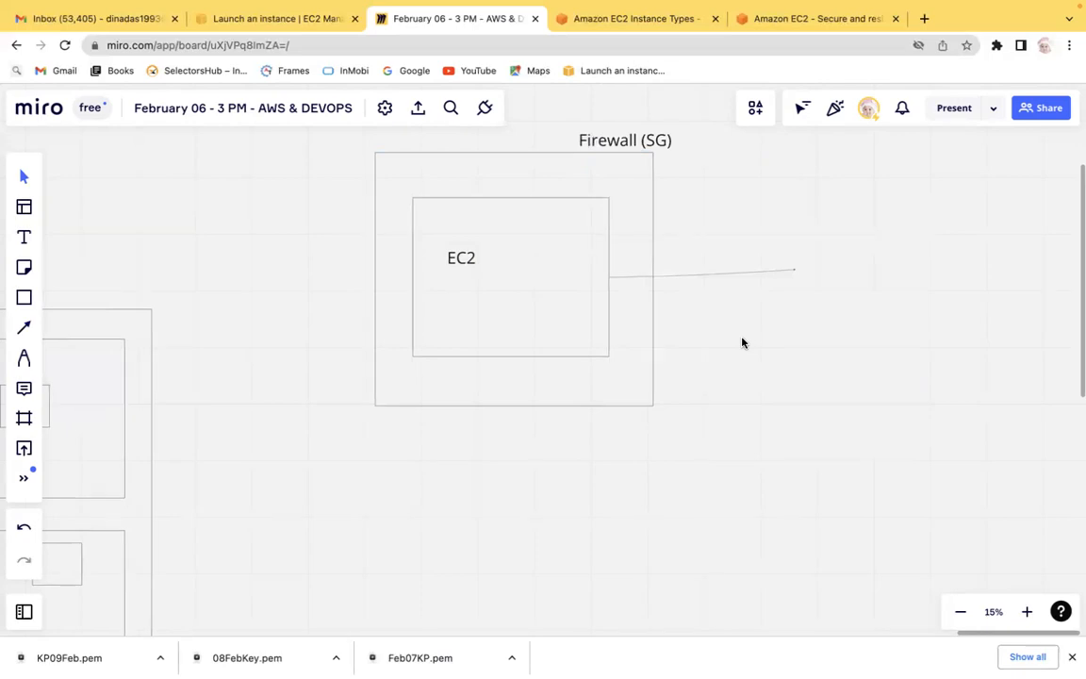
Add the text 'Linux' inside the EC2 box below its label.
left_click(23, 238)
left_click(463, 325)
type("Linux")
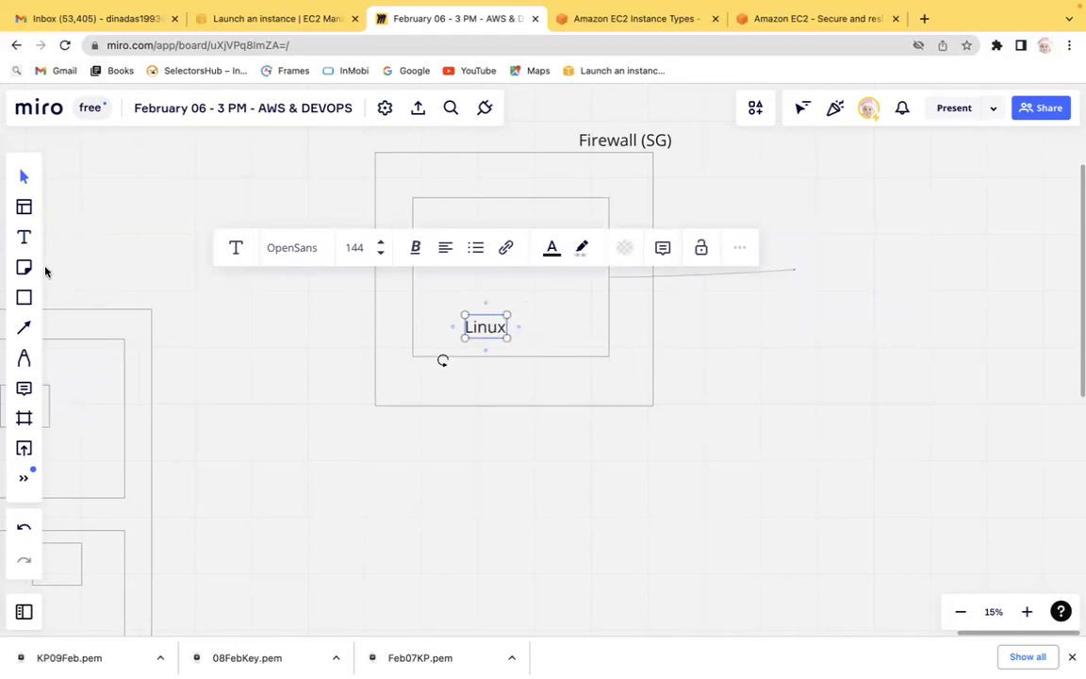
Add a two-line text 'Security shell' and 'SSH' at the end of the line.
left_click(24, 236)
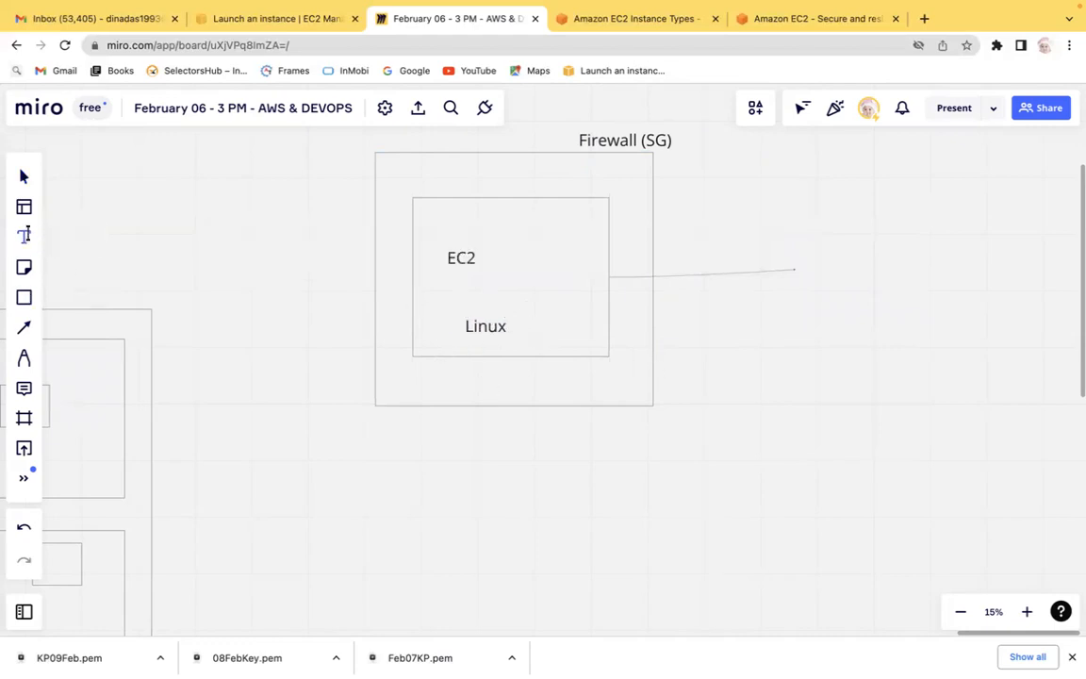
left_click(773, 299)
type("SSH")
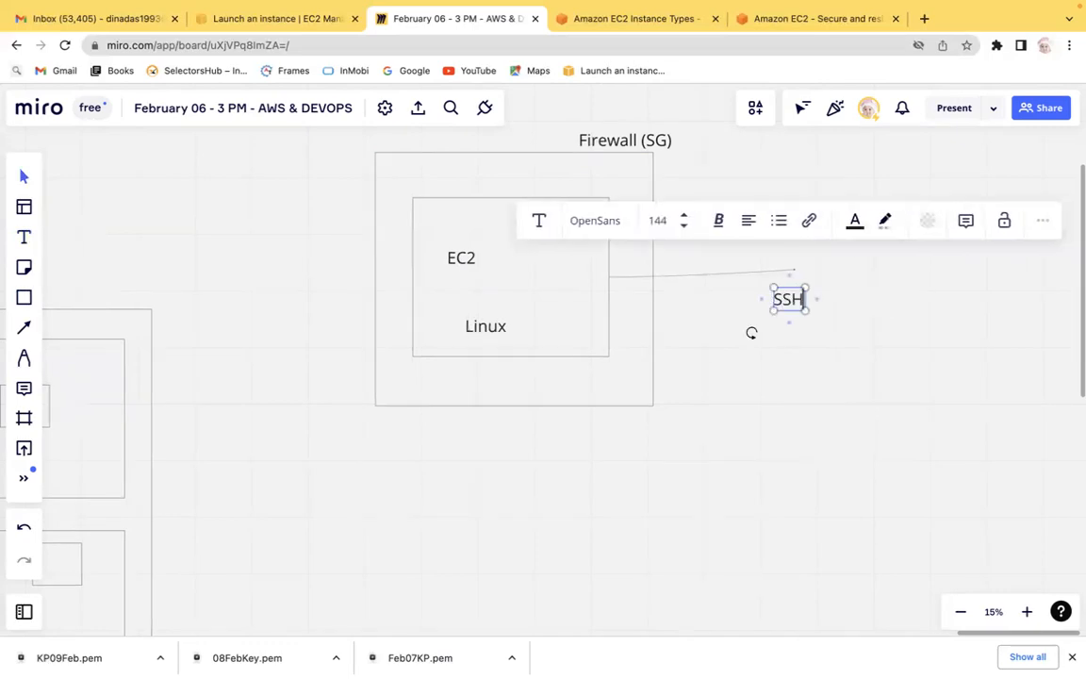
key("BackSpace")
key("BackSpace")
type("ecu")
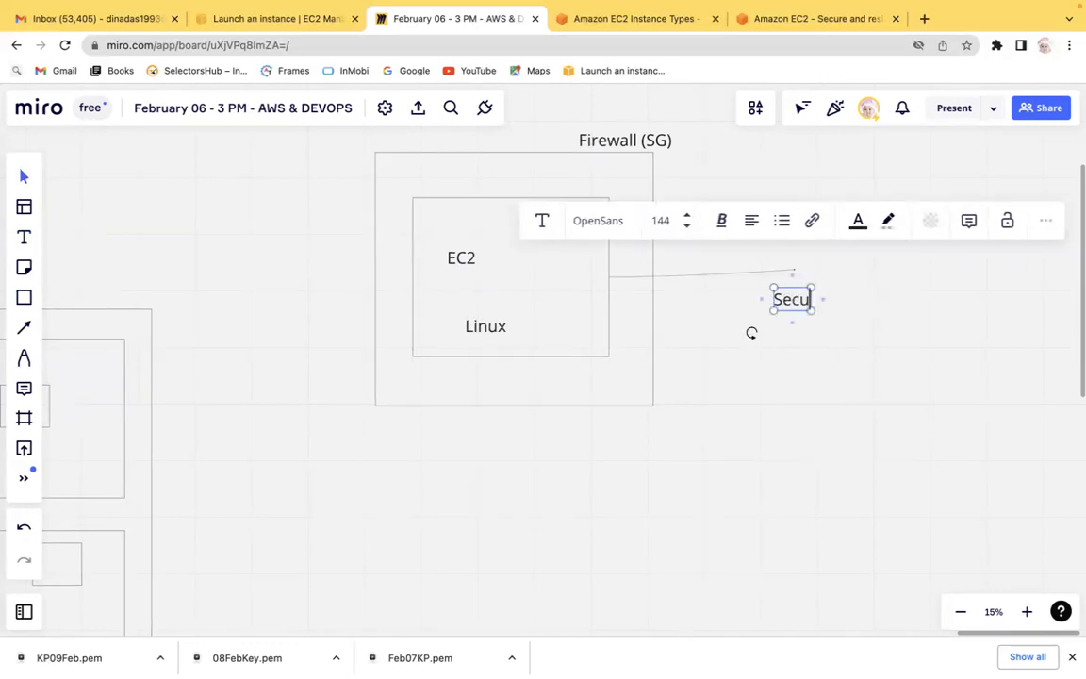
type("rity sheet")
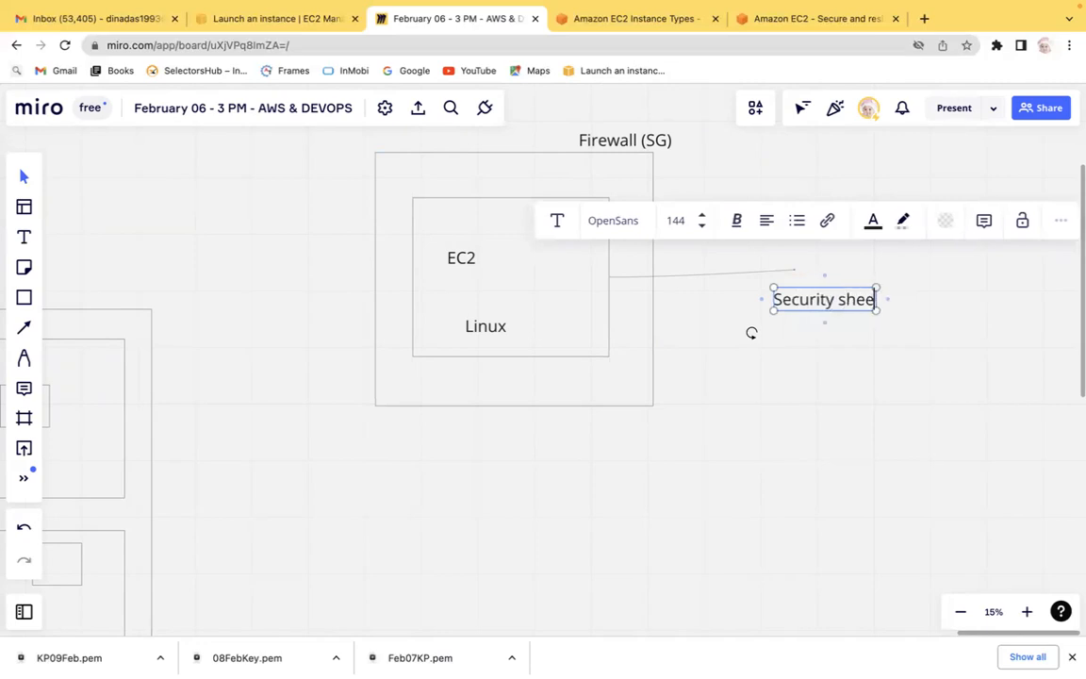
key("BackSpace")
key("BackSpace")
type(";;")
key("BackSpace")
key("BackSpace")
type("ll")
key("Return")
type("SSH")
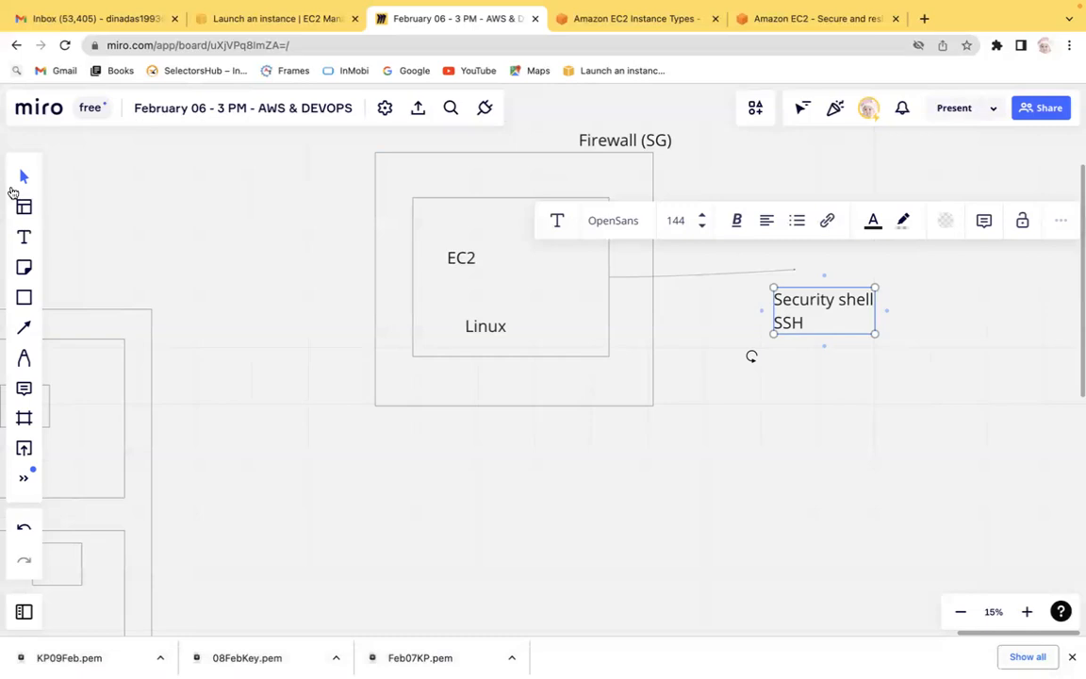
Add the text 'Rule. - AWS - In default everything will be denied' below the SSH note.
left_click(24, 236)
left_click(767, 387)
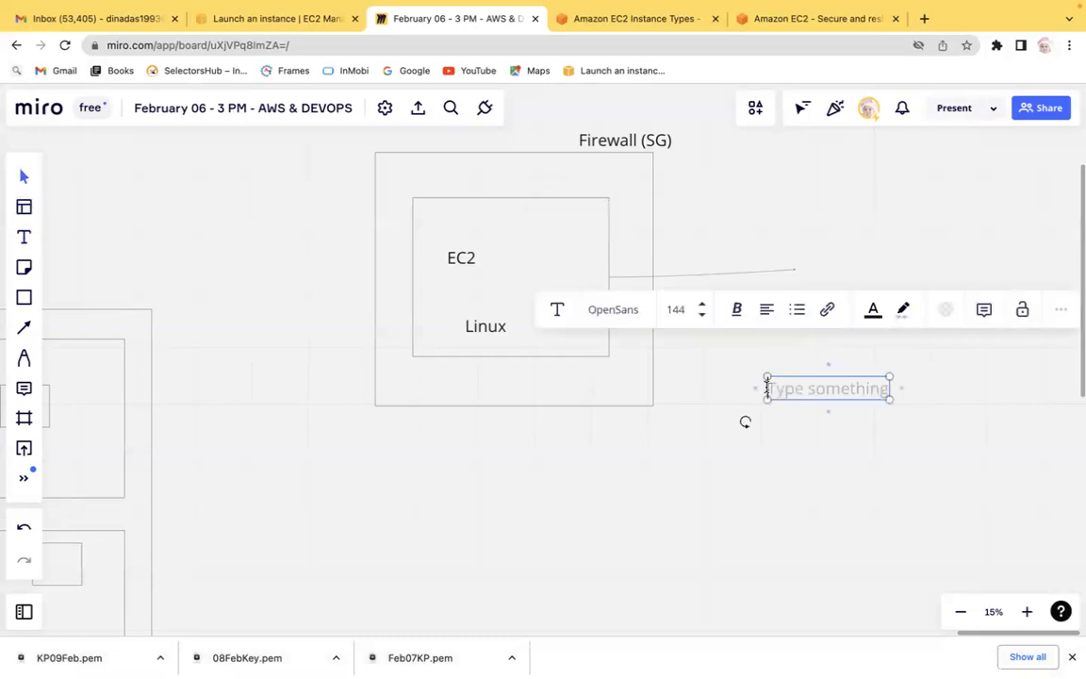
type("In default")
key("Left")
key("Left")
key("Left")
key("Left")
key("Left")
key("Left")
key("Left")
key("Left")
key("Left")
key("Left")
type("AWs")
key("BackSpace")
key("BackSpace")
type("S -")
key("Left")
key("Left")
key("Left")
key("Left")
key("Left")
key("Left")
key("Left")
key("Left")
key("Left")
key("Left")
key("Left")
key("Left")
key("Left")
key("Left")
key("Left")
key("Left")
type("Rule")
key("BackSpace")
type(". - AWS - In default everything will be denied")
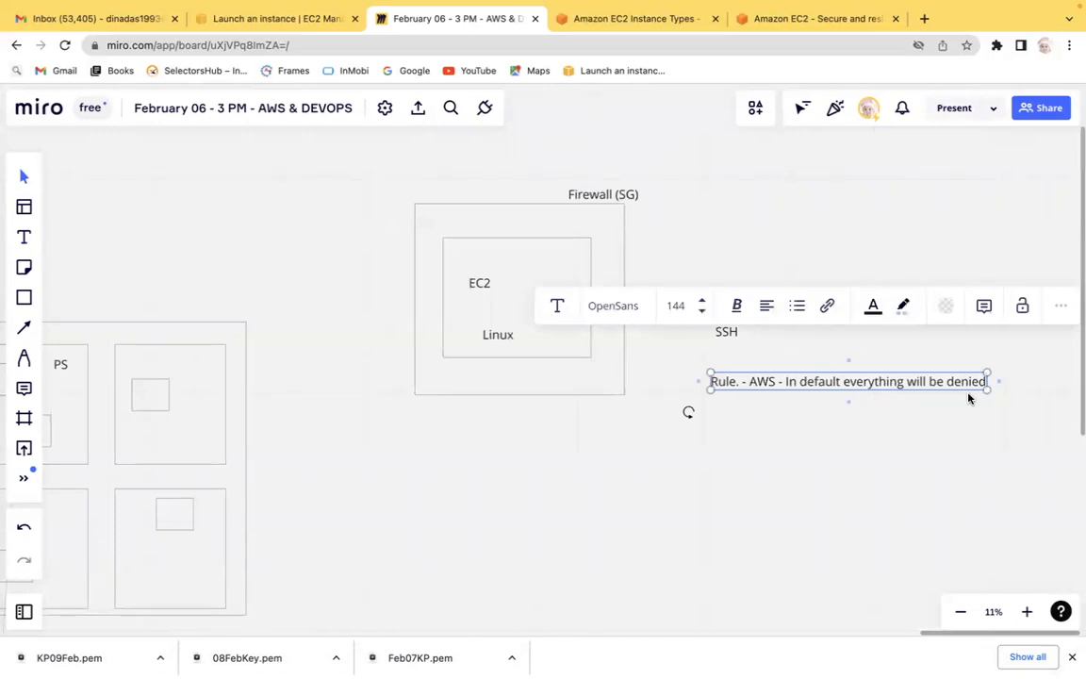
key("Escape")
key("super+plus")
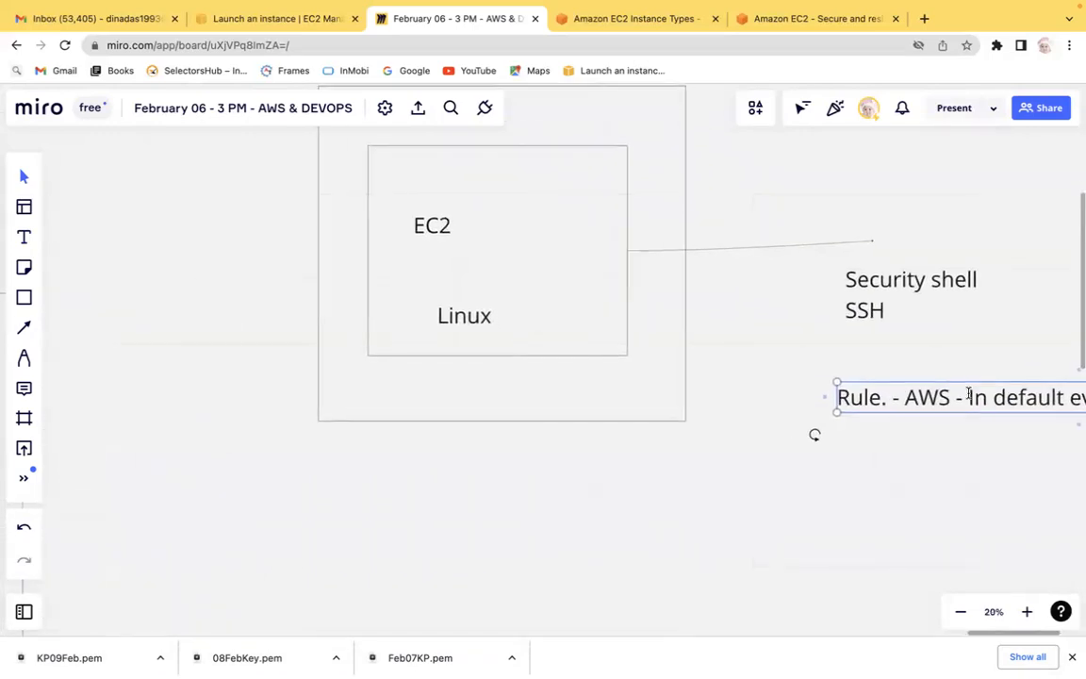
left_click(976, 348)
scroll(977, 349, "right", 8)
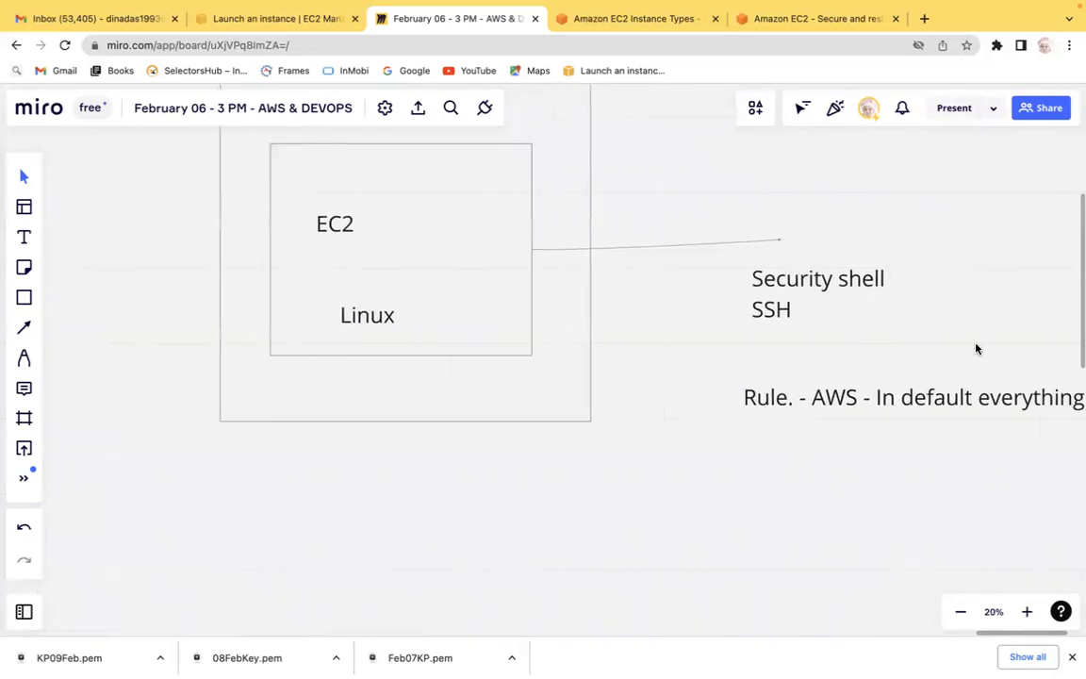
scroll(977, 349, "right", 1)
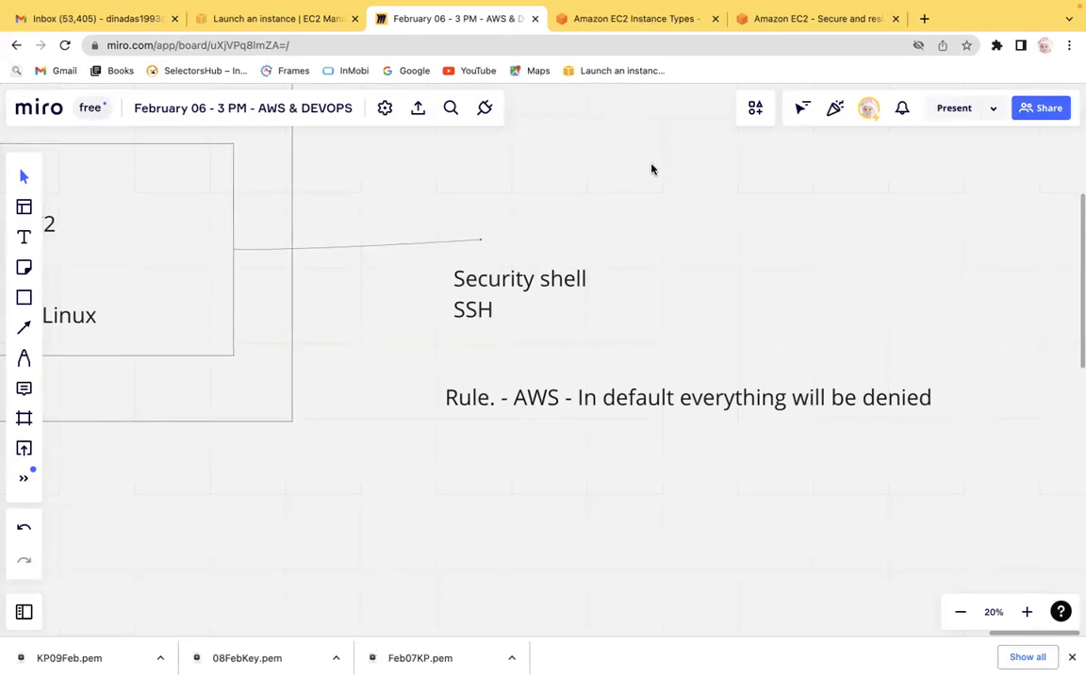
Switch to the EC2 launch tab and read the Firewall (security groups) description.
left_click(312, 29)
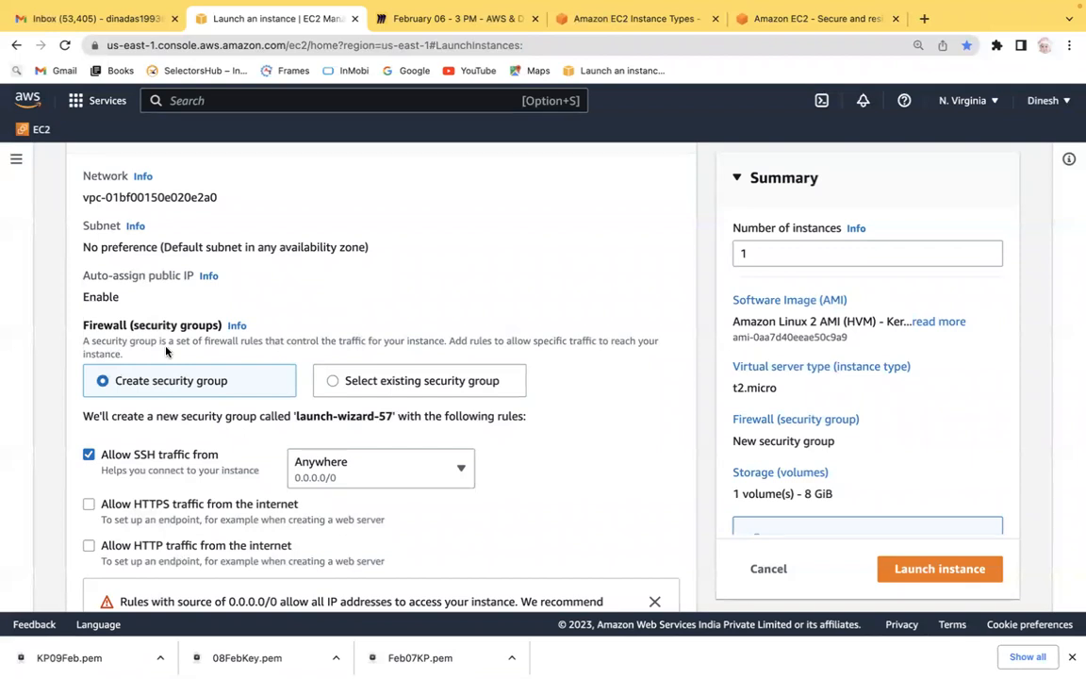
left_click_drag(159, 341, 437, 346)
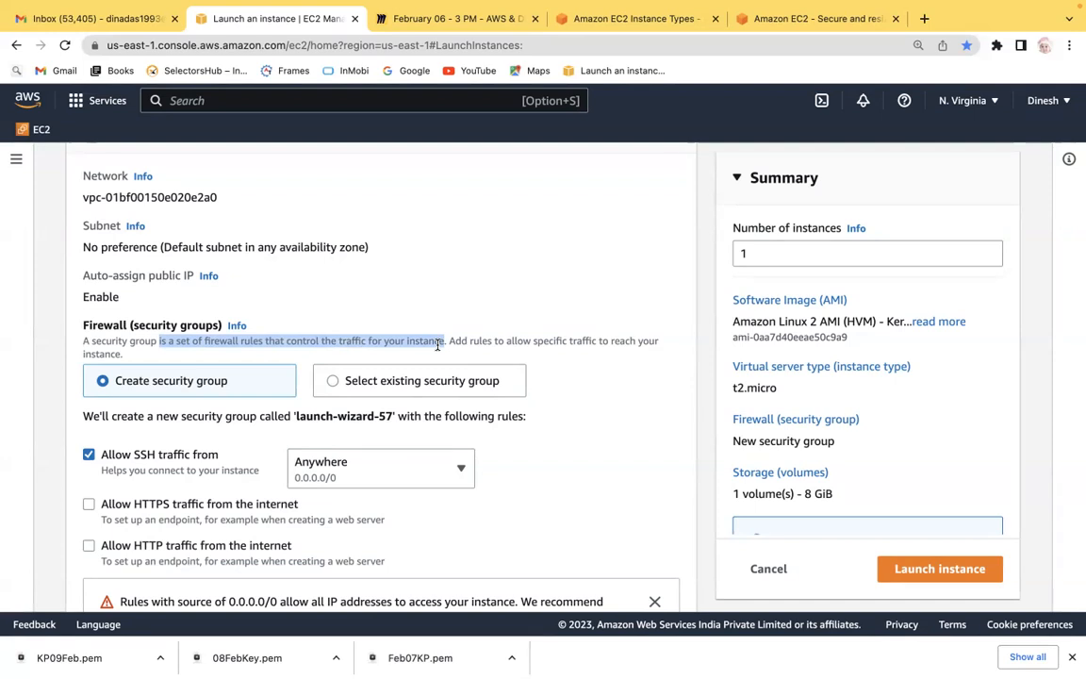
left_click_drag(493, 341, 572, 339)
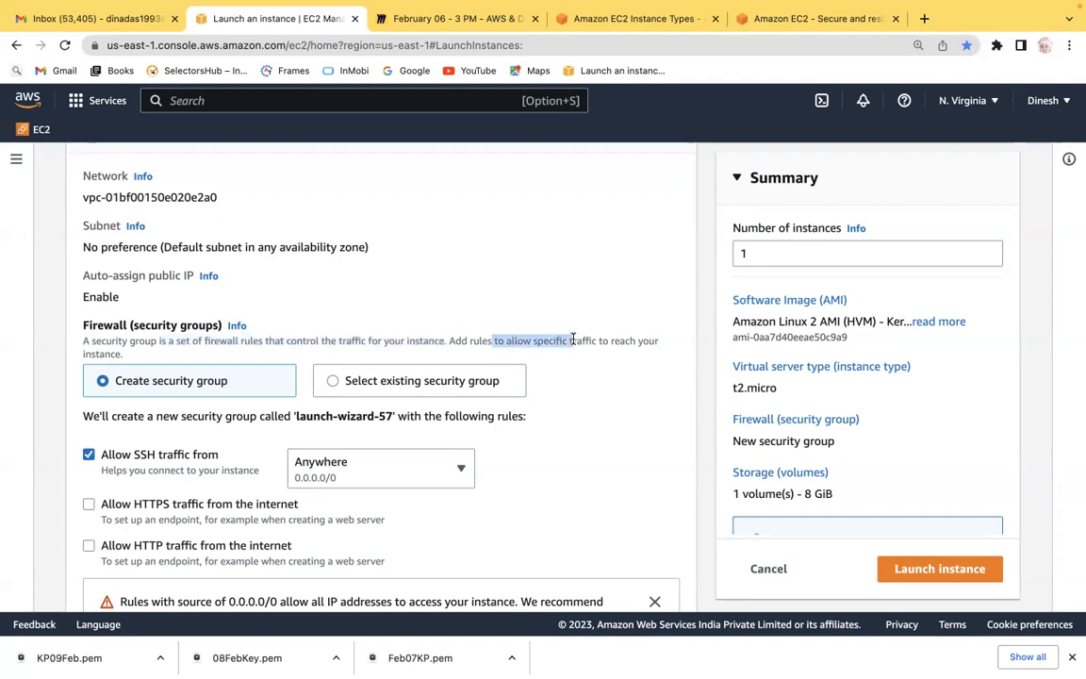
Try toggling the SSH traffic rule and its source options My IP and Custom, setting it back to Anywhere.
left_click(89, 455)
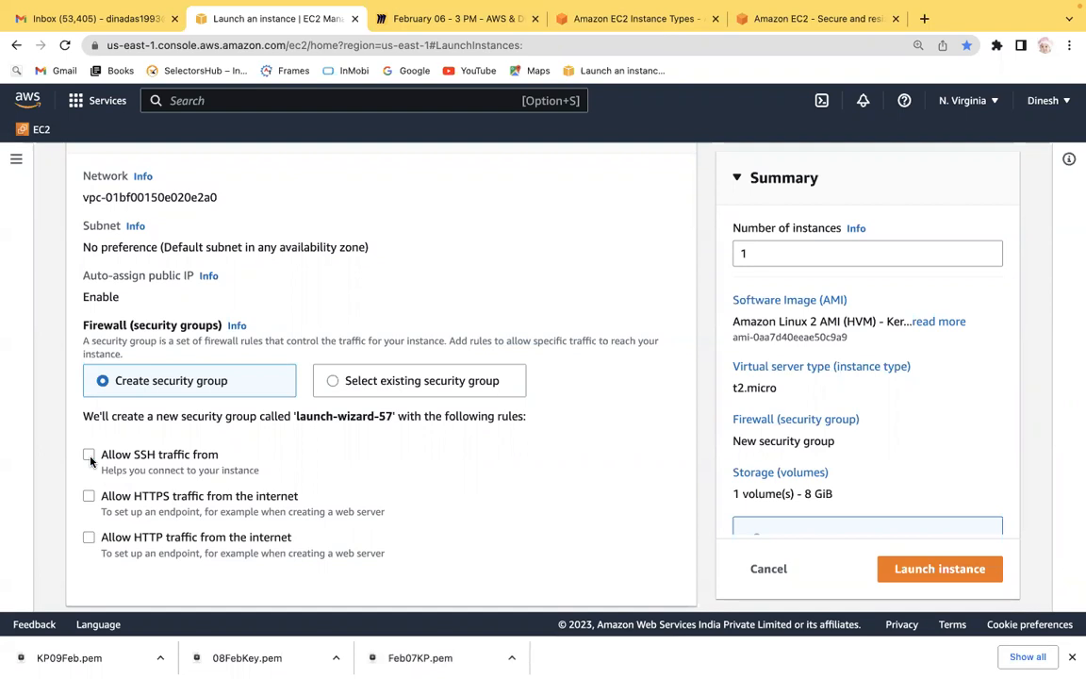
left_click(88, 455)
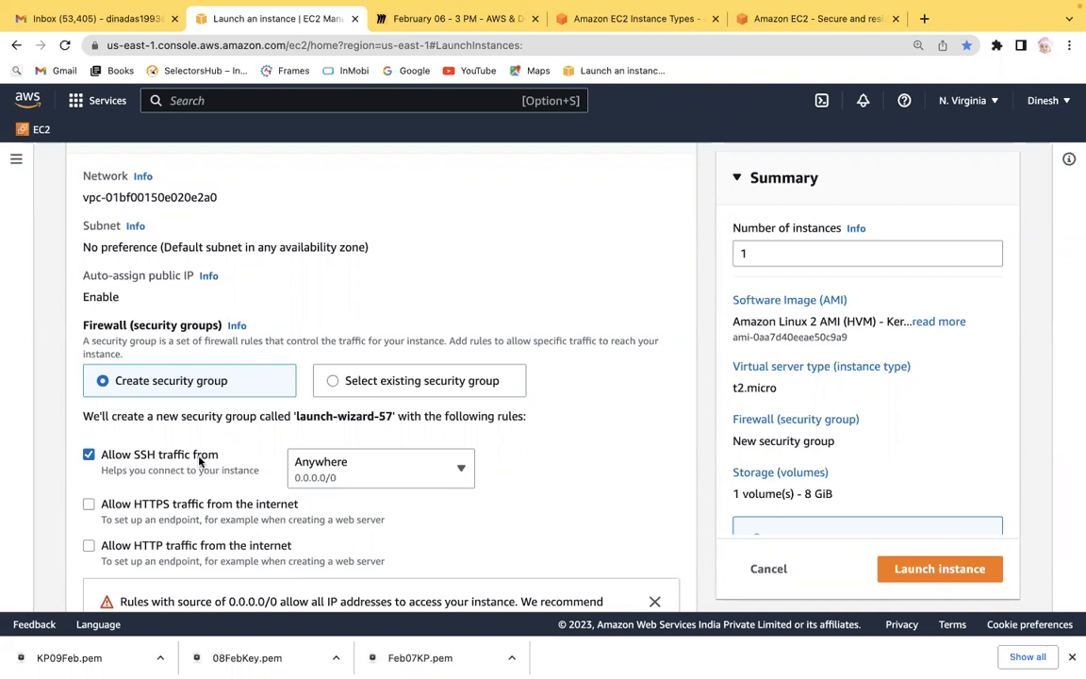
left_click(437, 484)
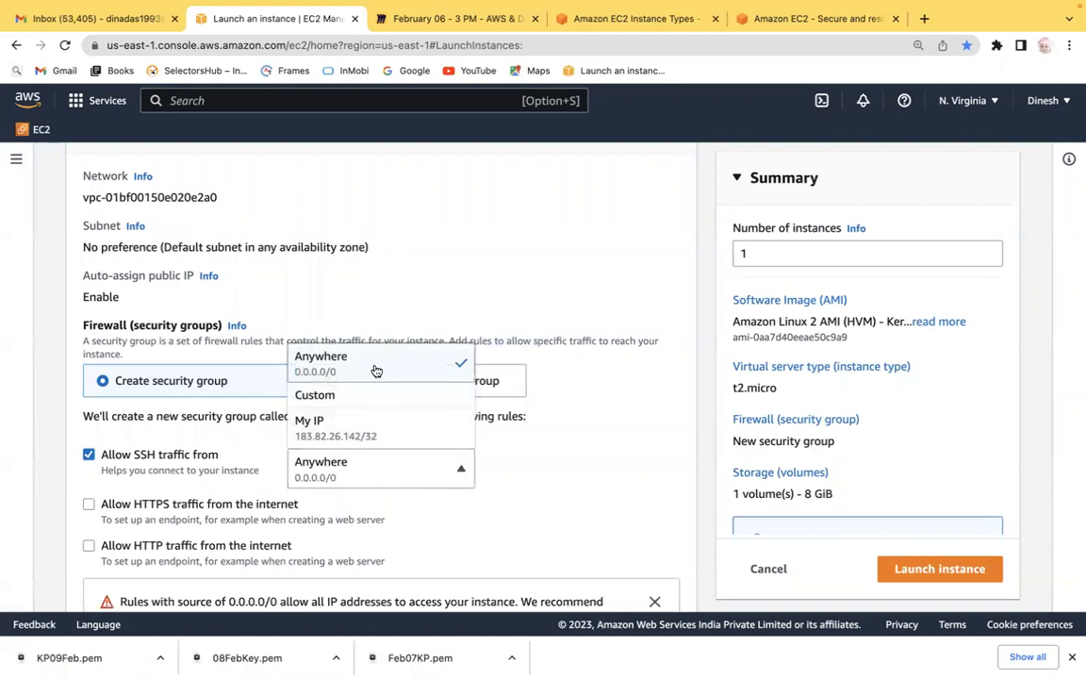
left_click(325, 429)
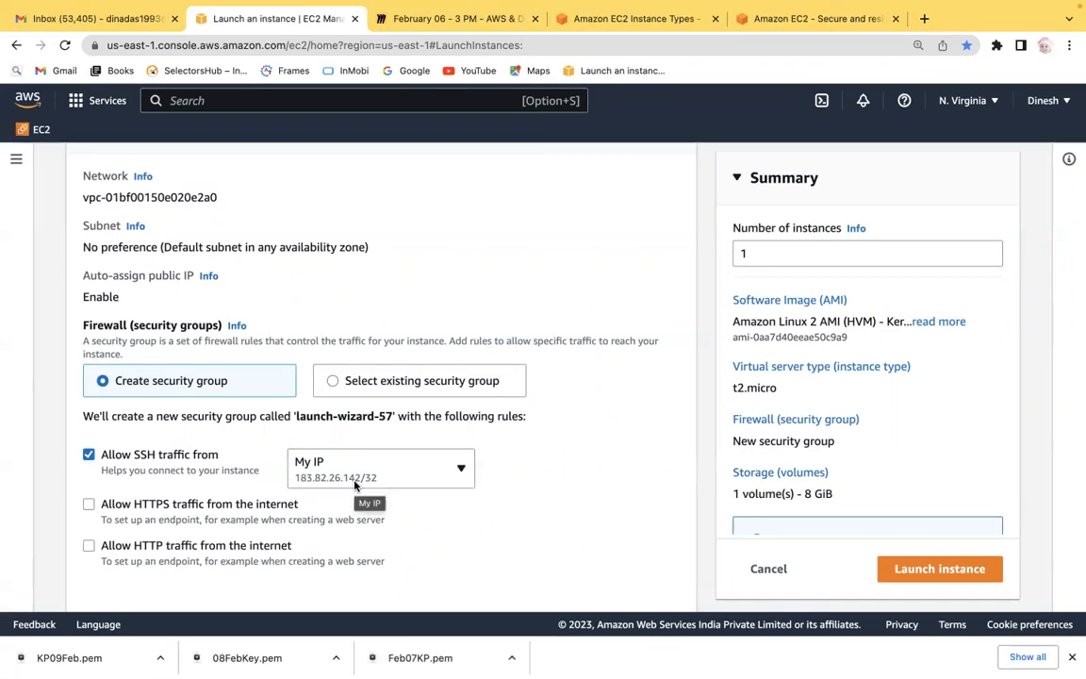
left_click(354, 483)
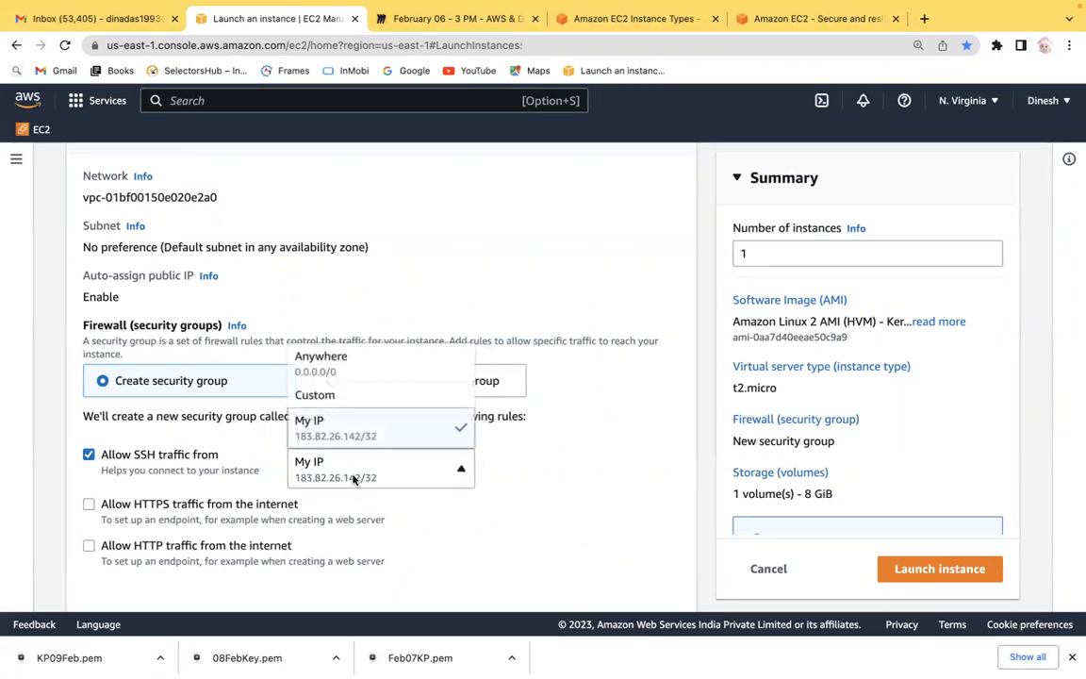
left_click(332, 403)
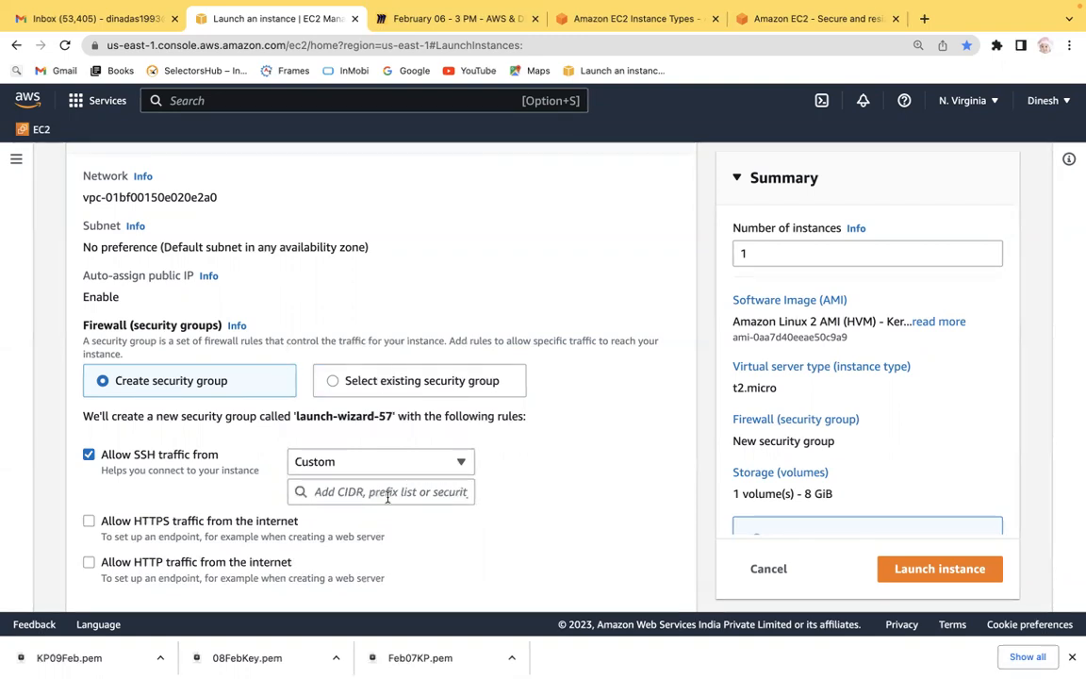
left_click(420, 469)
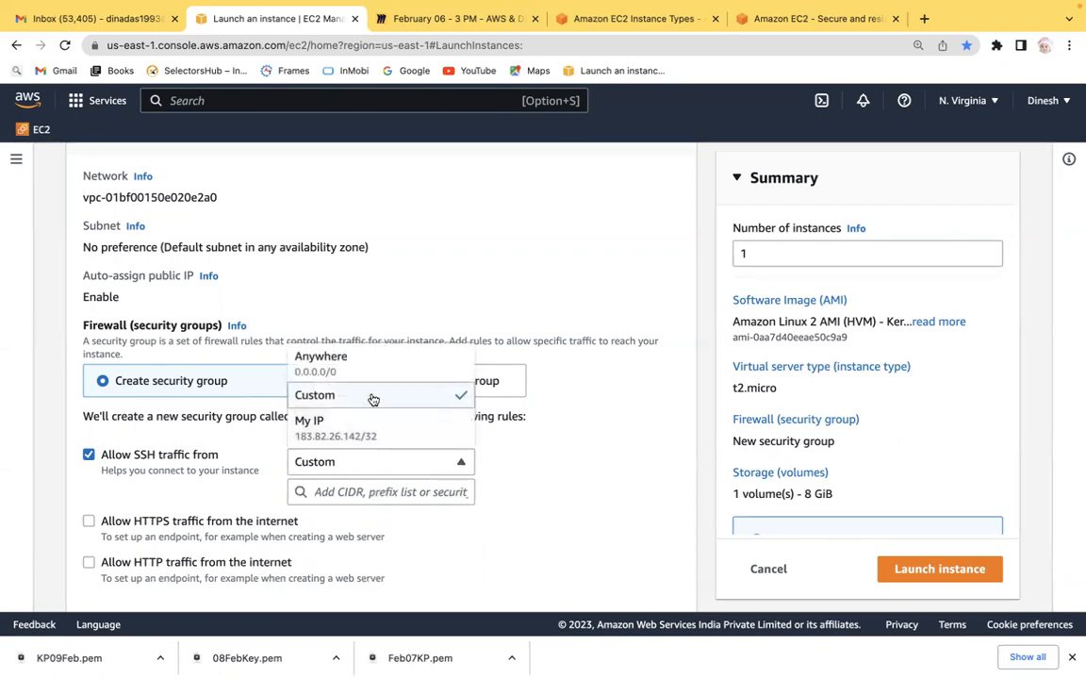
left_click(348, 367)
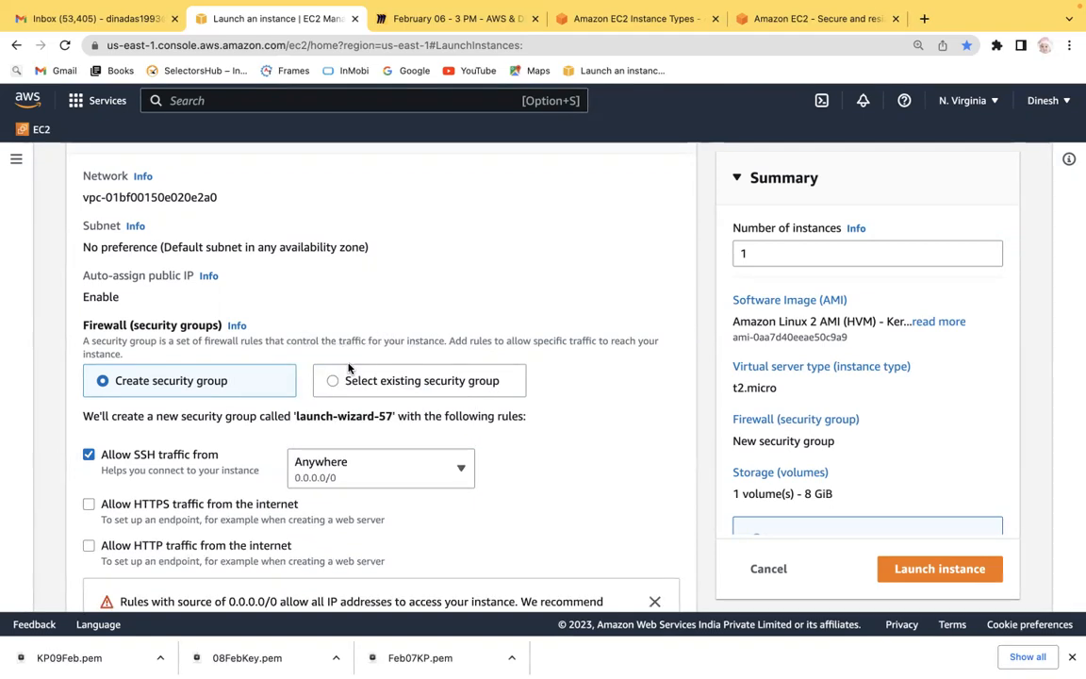
left_click(379, 474)
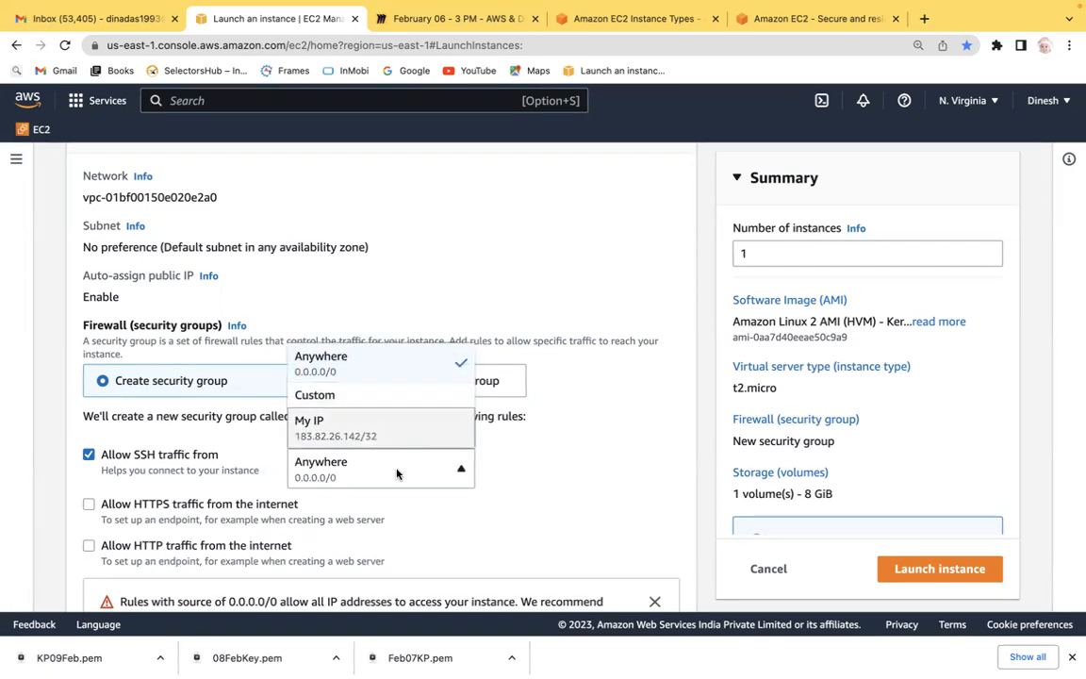
Close the SSH source list and review the firewall rules and the open-access warning in network settings.
left_click(580, 464)
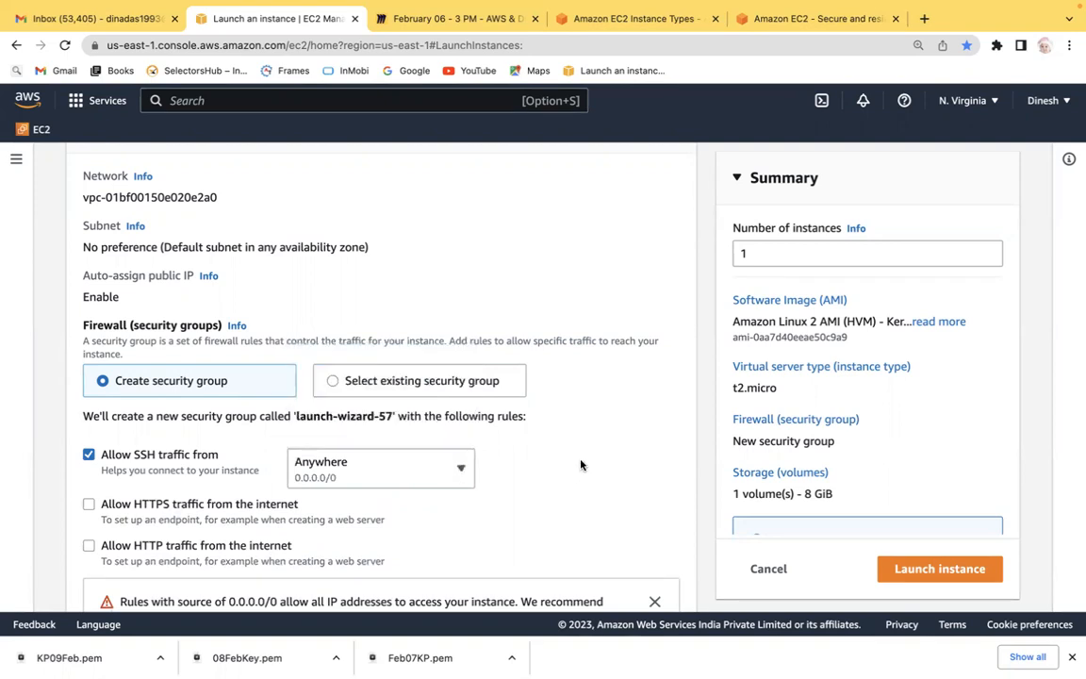
scroll(580, 464, "down", 3)
scroll(581, 464, "down", 1)
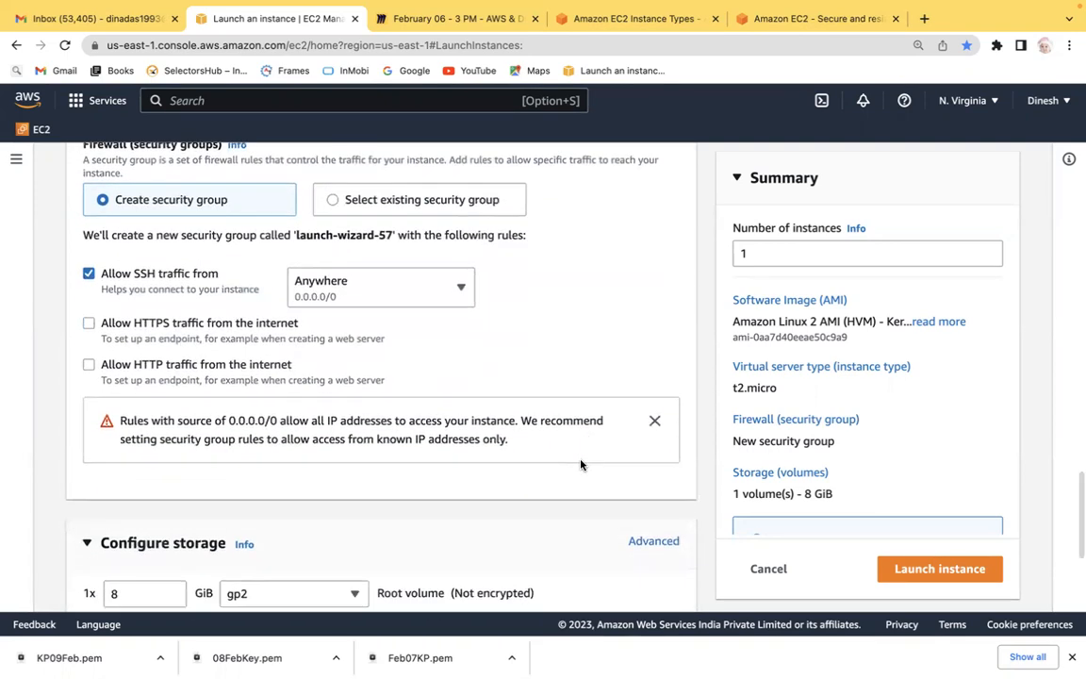
scroll(581, 464, "down", 1)
scroll(581, 464, "up", 4)
scroll(580, 464, "up", 1)
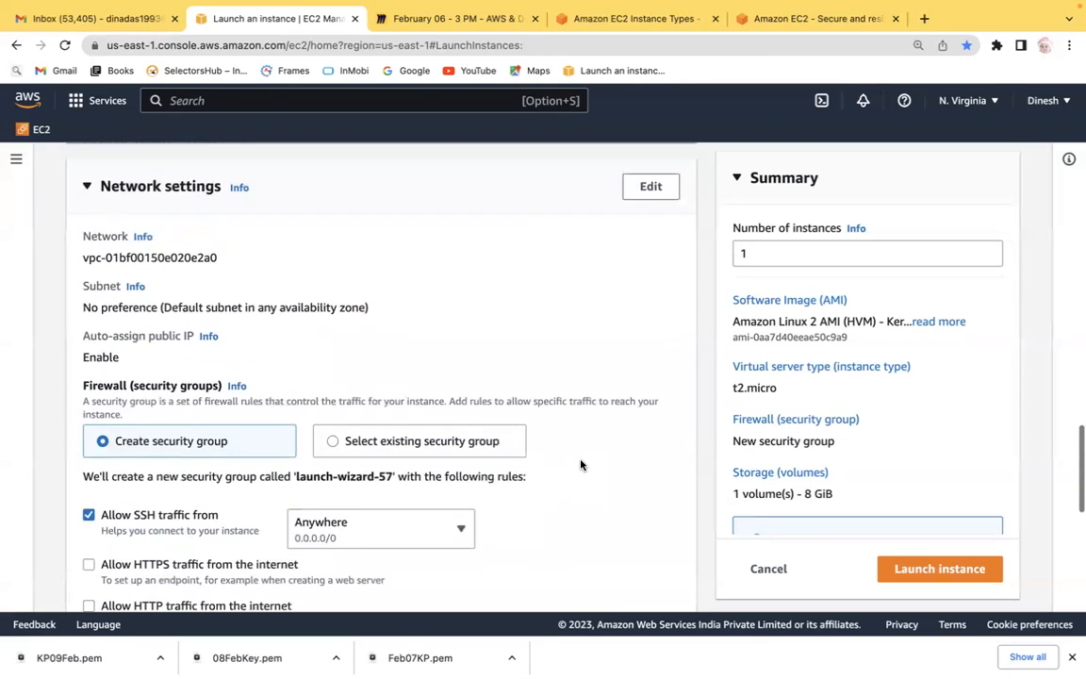
scroll(581, 463, "down", 2)
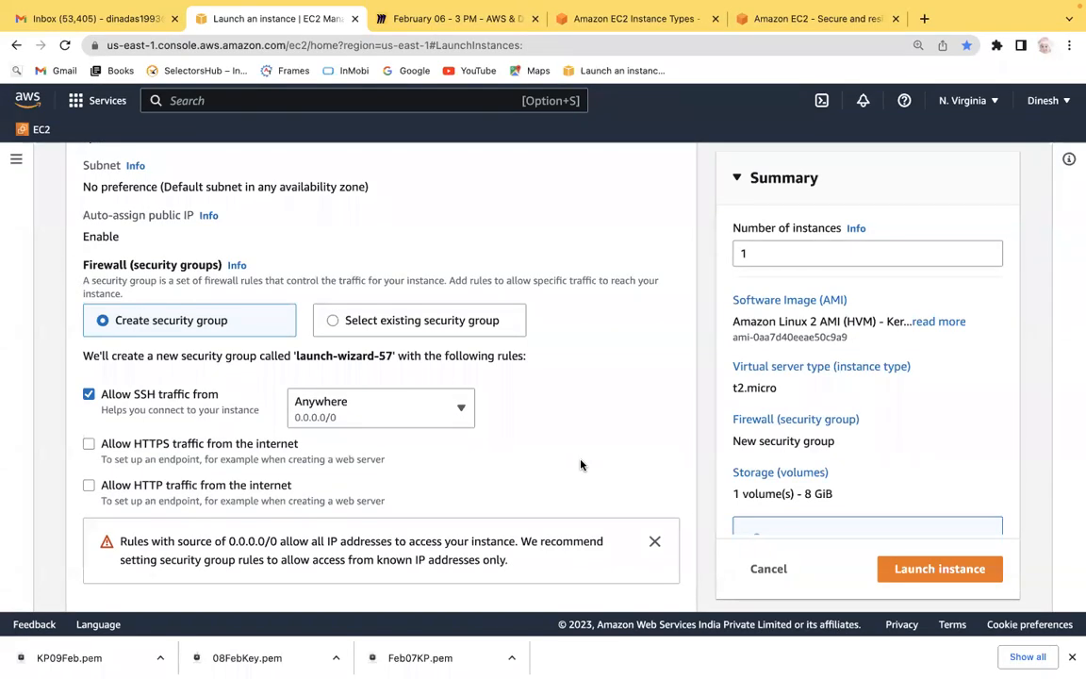
scroll(581, 463, "down", 2)
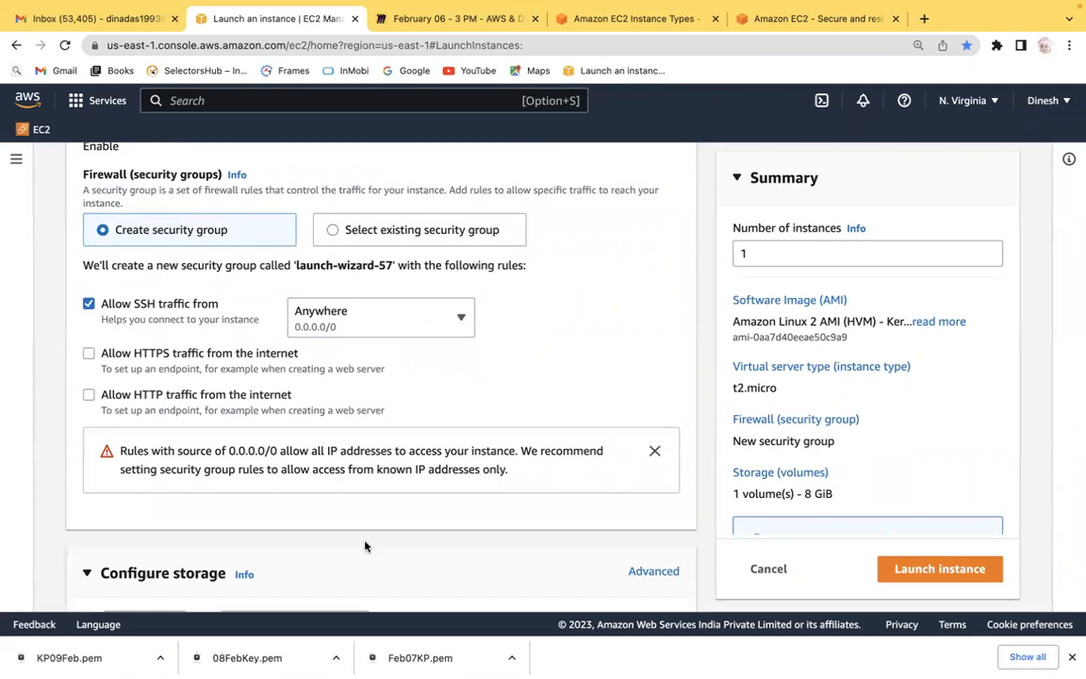
Switch to the Miro board, find the notes list, and try to continue writing under 'Security Group (FIREWALL)'.
mouse_move(463, 654)
key("ctrl+Left")
key("ctrl+Right")
left_click(492, 16)
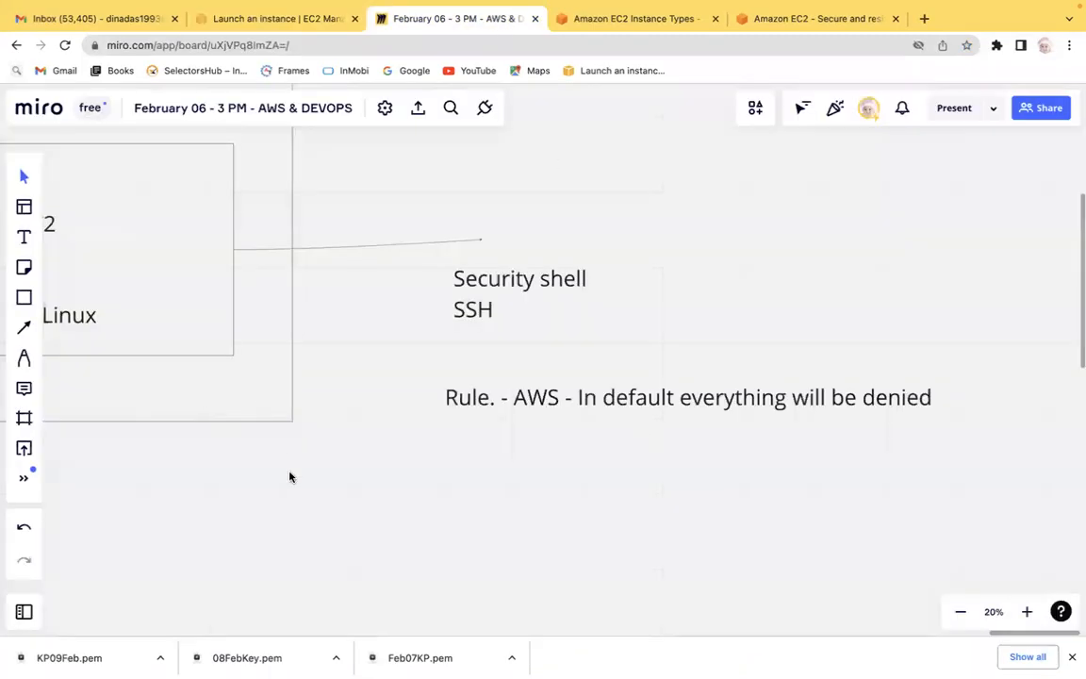
scroll(290, 476, "left", 2)
scroll(289, 476, "left", 10)
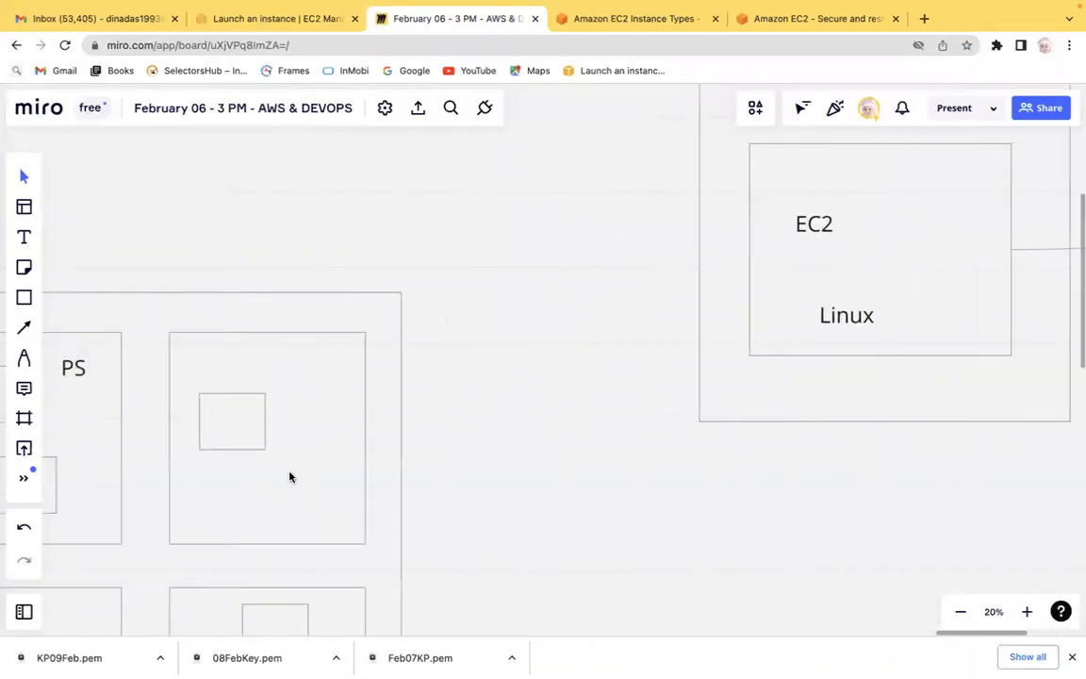
scroll(289, 476, "left", 10)
scroll(289, 476, "down", 6)
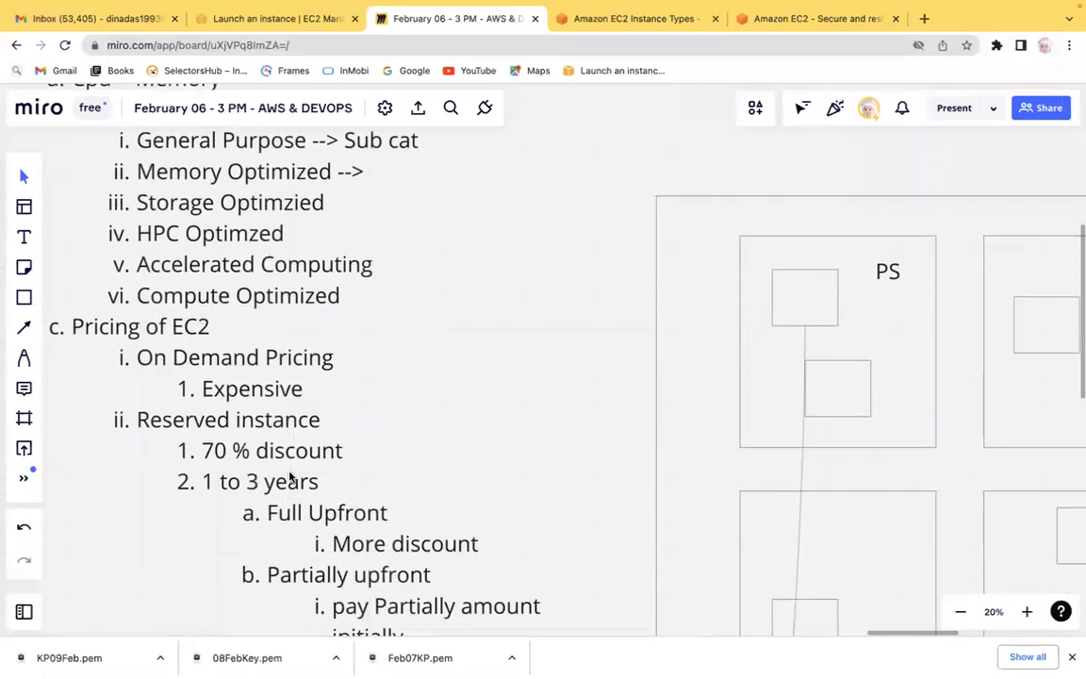
scroll(289, 475, "down", 10)
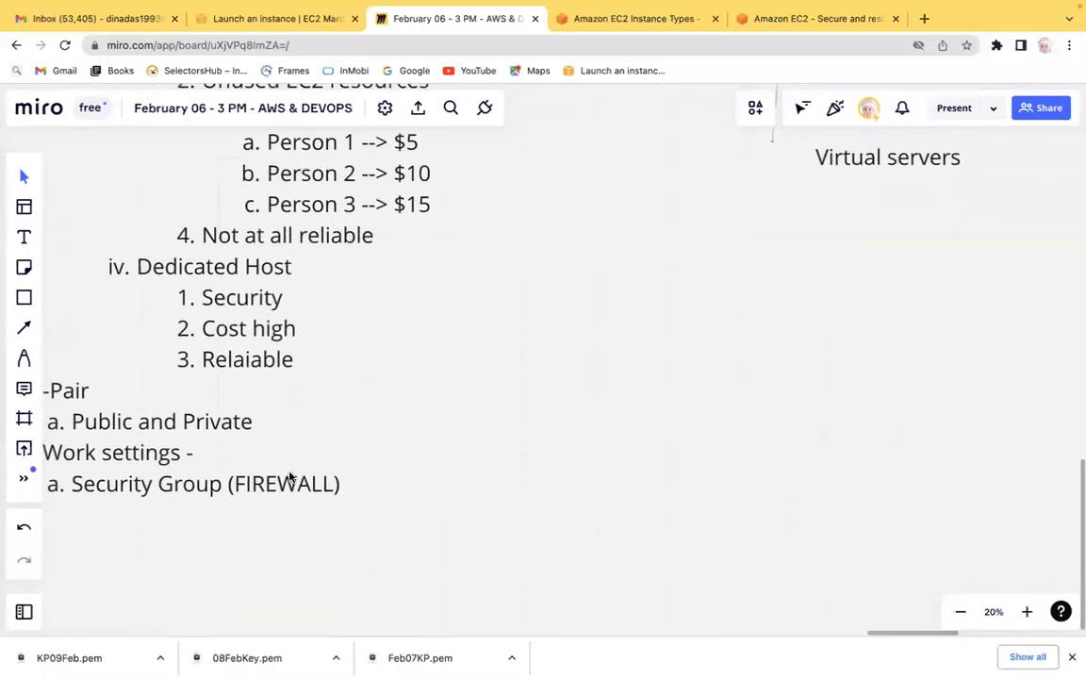
scroll(289, 476, "left", 5)
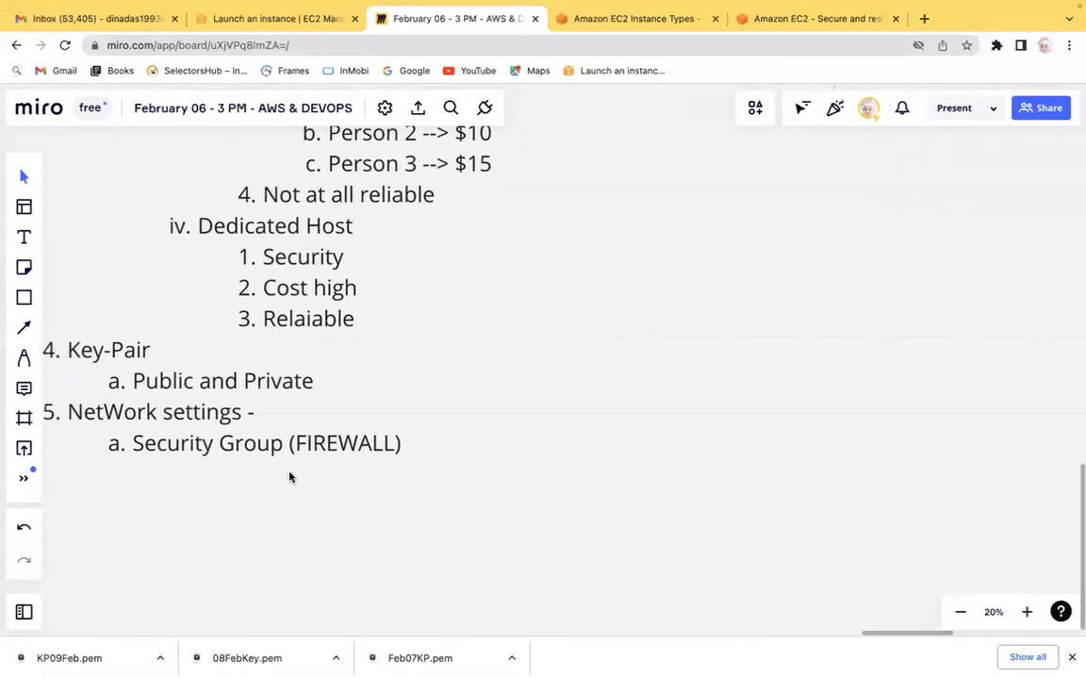
left_click(438, 446)
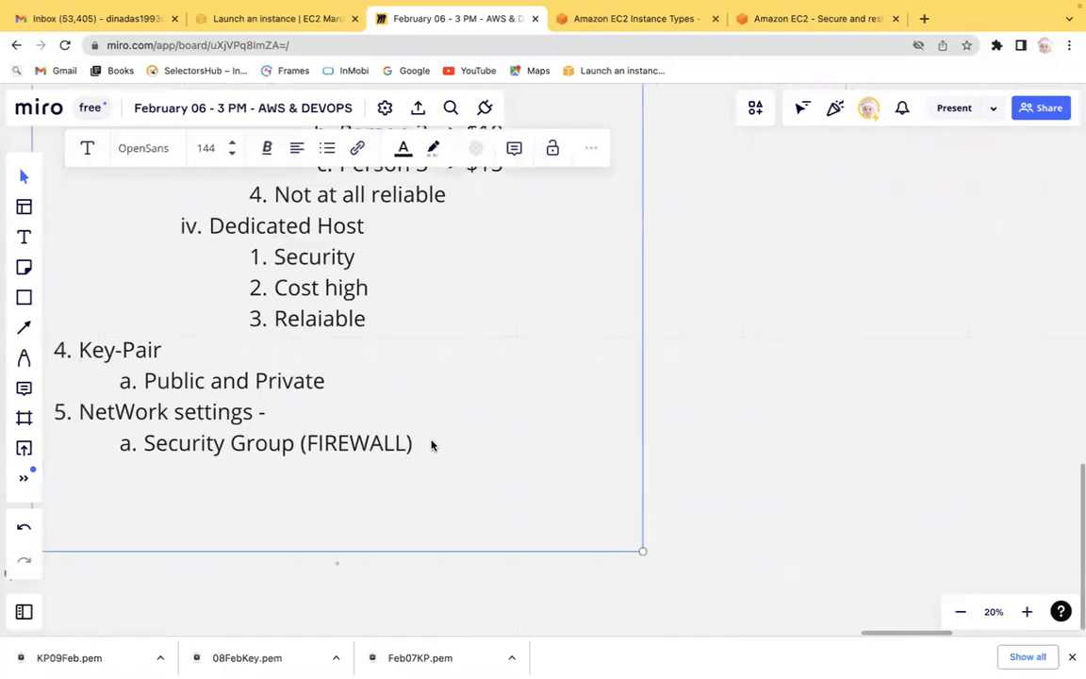
left_click(416, 445)
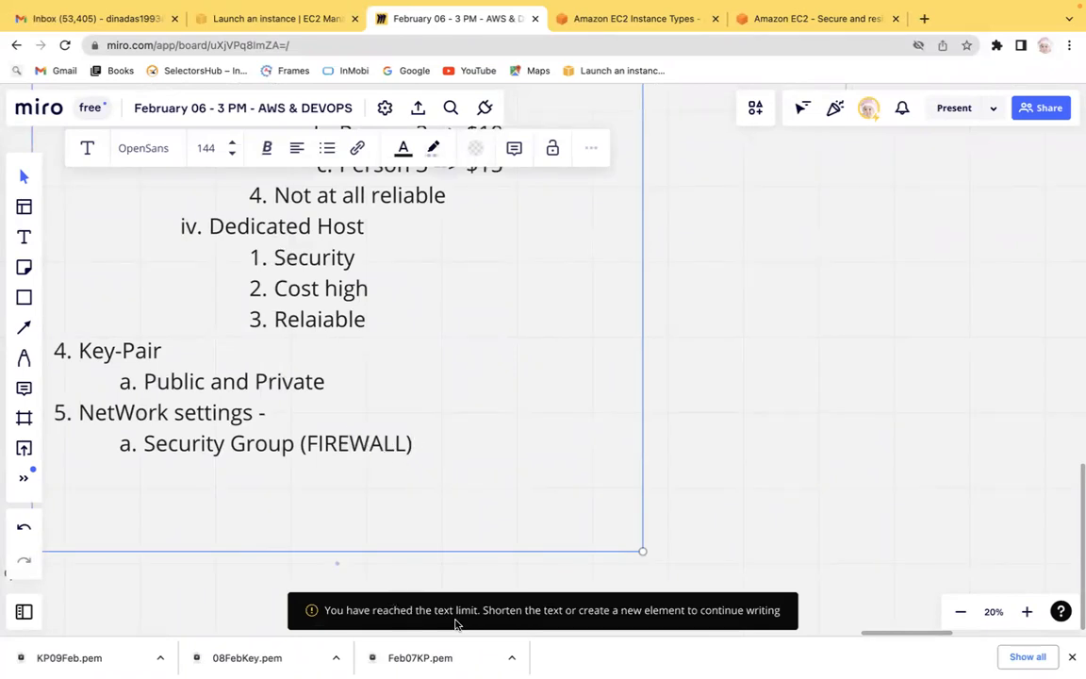
Add a new text box beside the notes reading 'a. SG (Firewall)'.
left_click(713, 231)
left_click(24, 238)
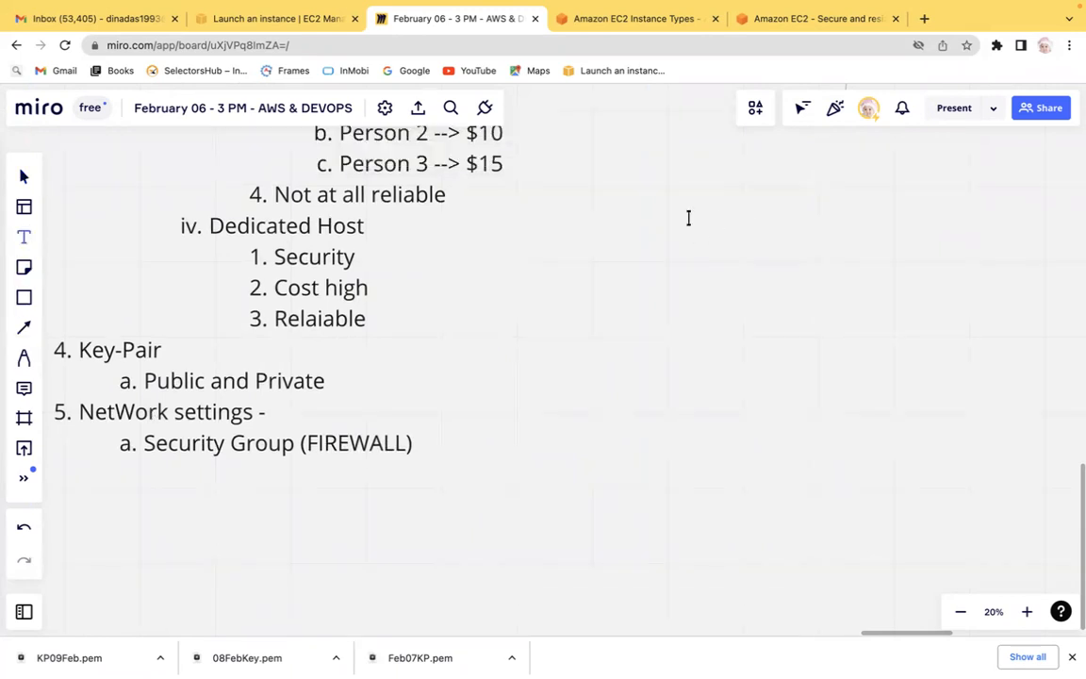
left_click(650, 202)
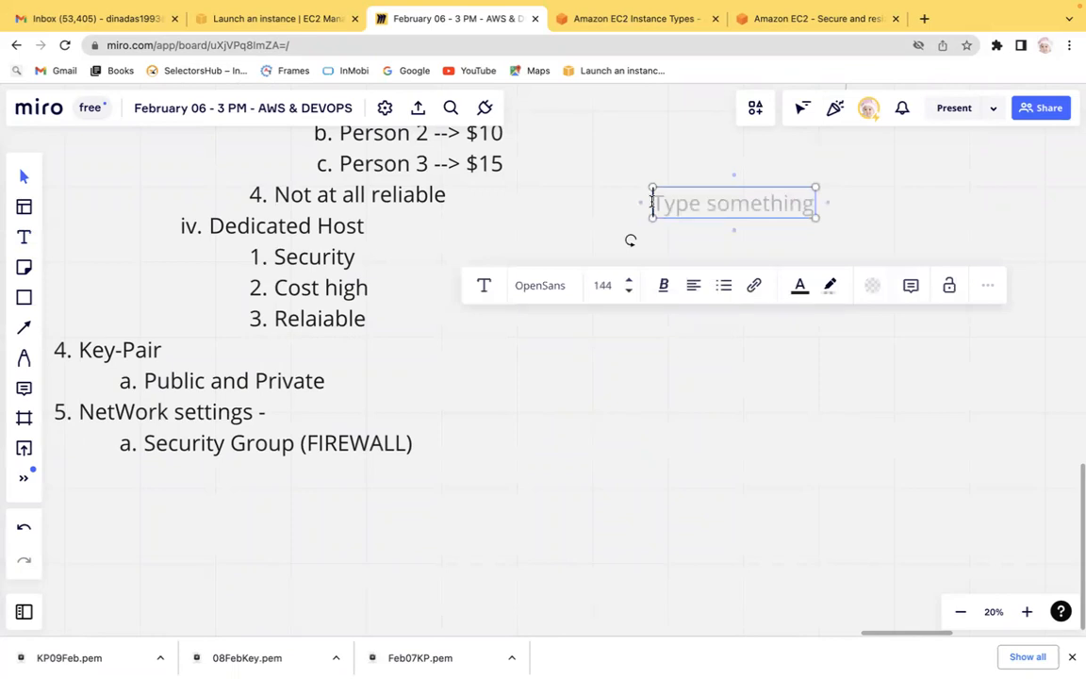
type("a. F")
key("BackSpace")
type("SG (Fr")
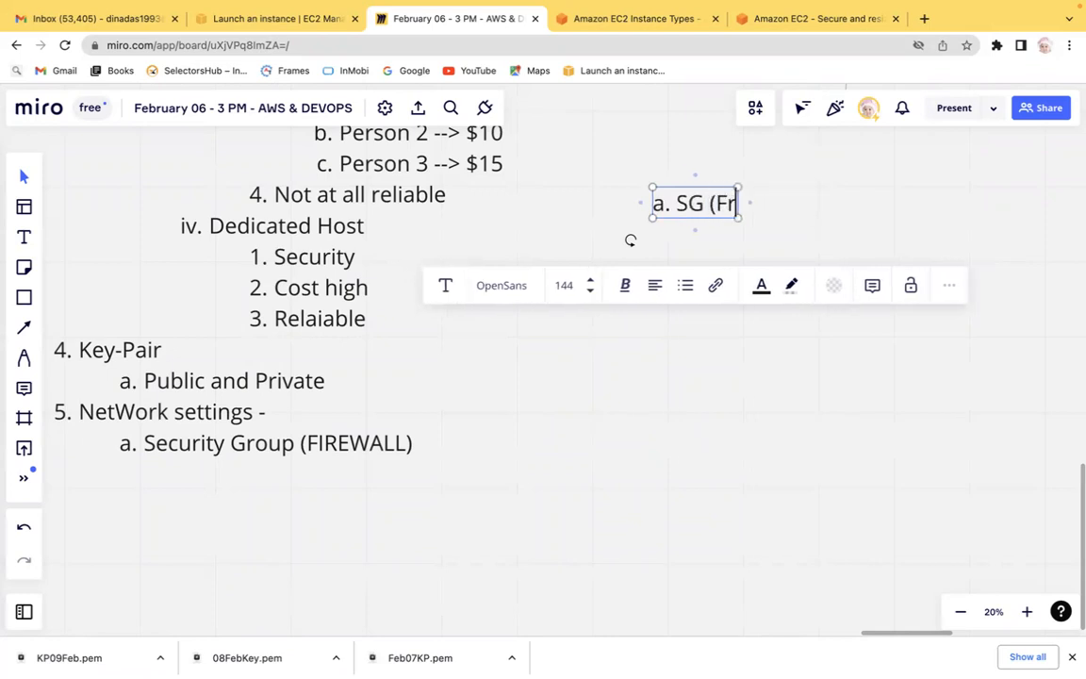
key("BackSpace")
type("irewall)")
key("Return")
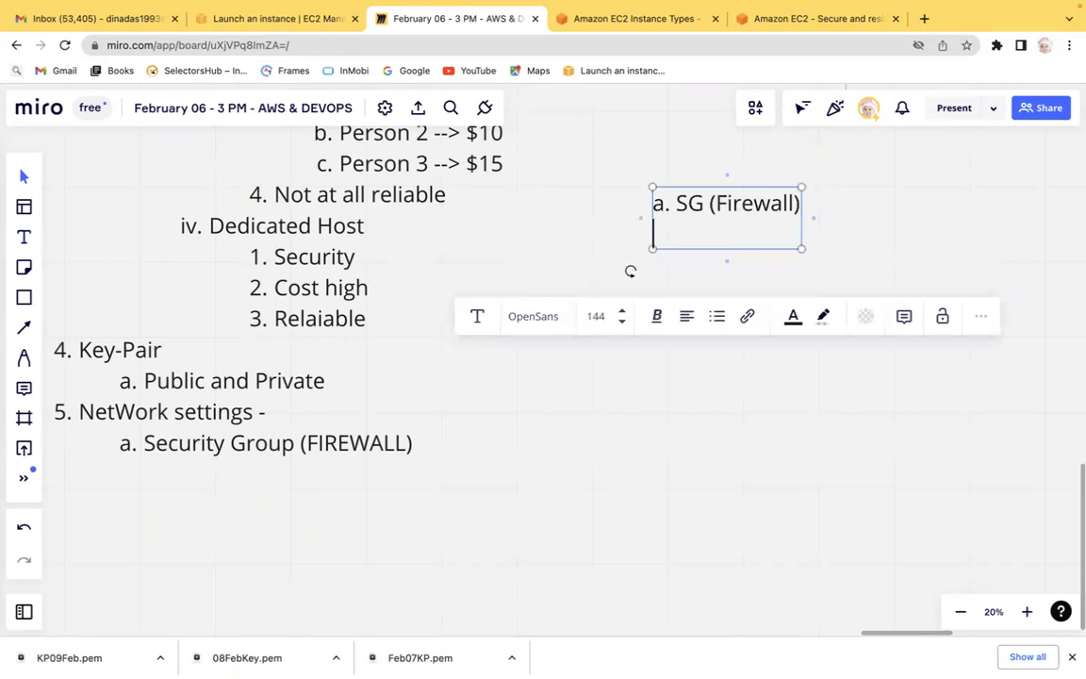
Widen the text box and add the indented sub-item '1. Allow SSH Rule' under the SG line.
left_click_drag(803, 218, 987, 214)
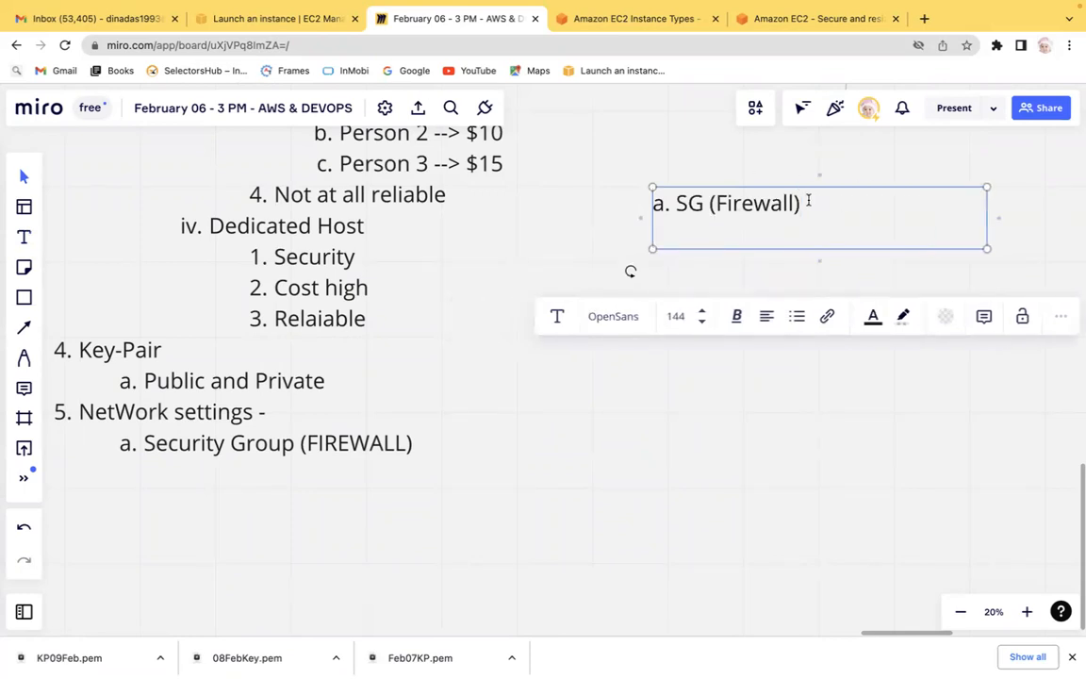
key("Tab")
type("SSH Rule")
key("Left")
key("Left")
key("Left")
key("Left")
key("Left")
key("Left")
key("Left")
key("Left")
type("Allow")
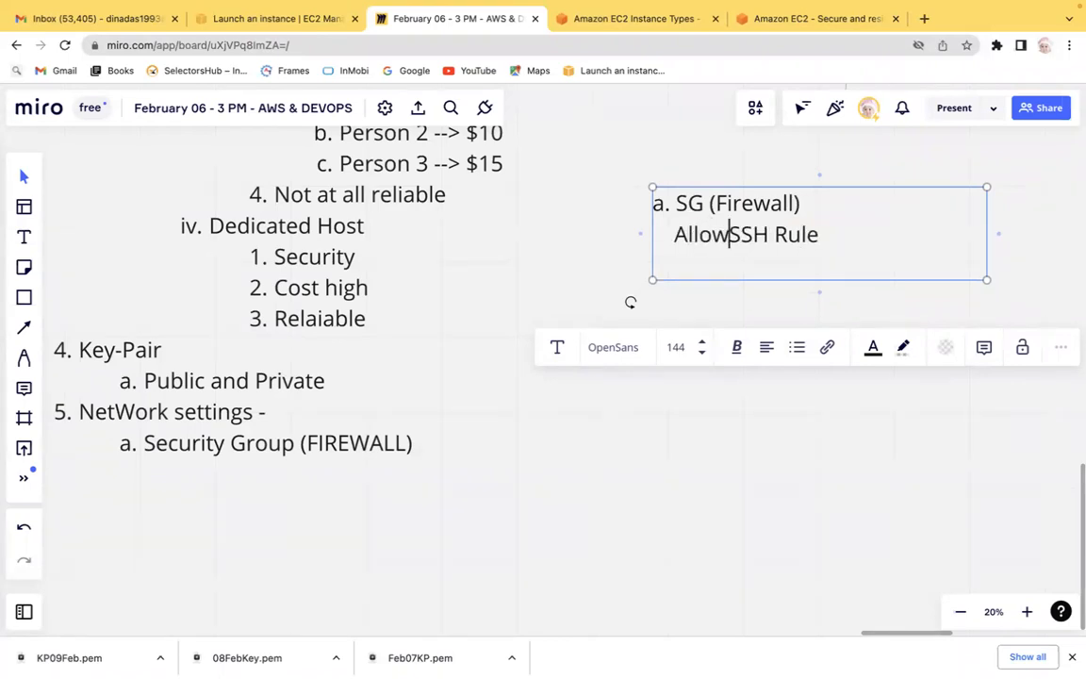
left_click(675, 235)
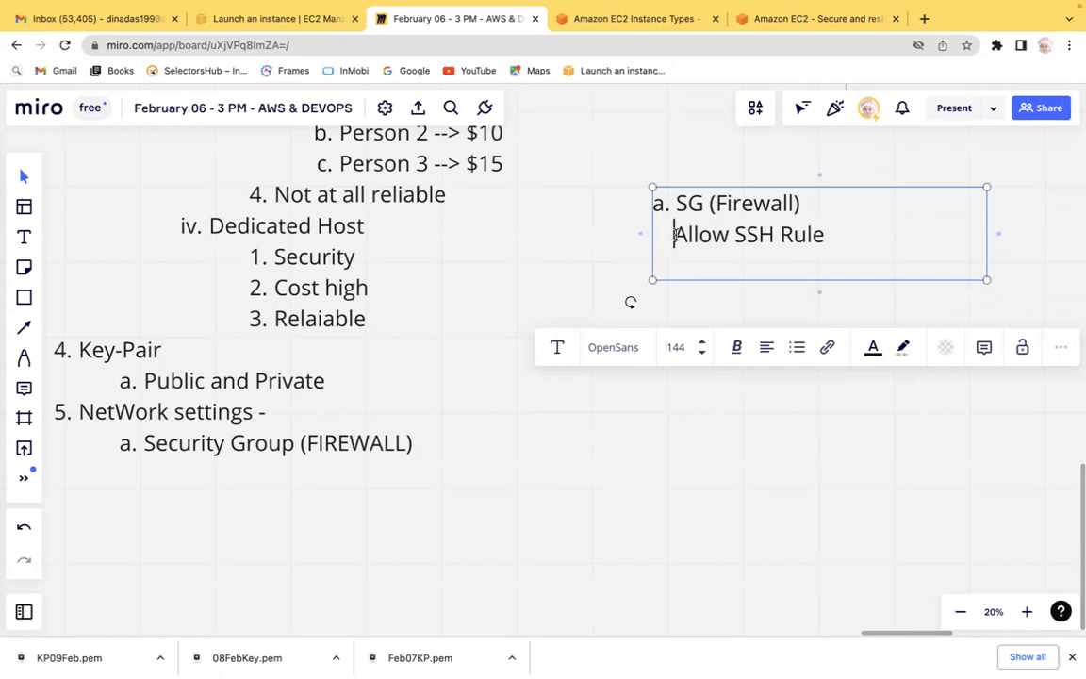
type("1.")
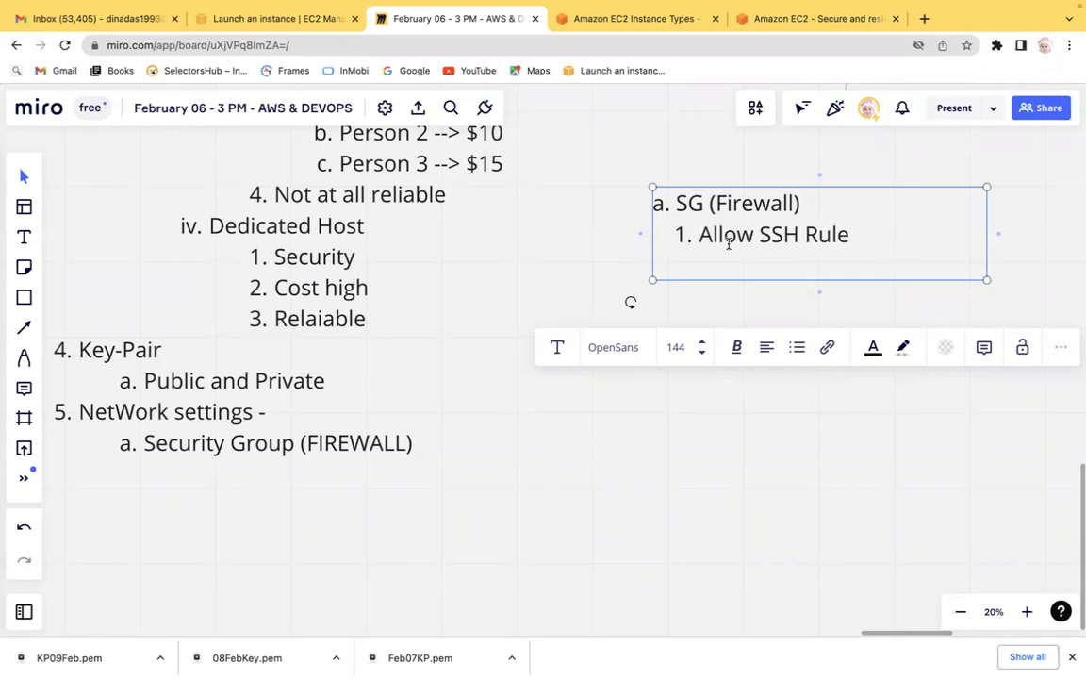
Start a new list item '6.' two lines below the SSH rule in the same text box.
key("ctrl+Left")
key("ctrl+Right")
key("Return")
key("Return")
type("6.")
key("BackSpace")
key("BackSpace")
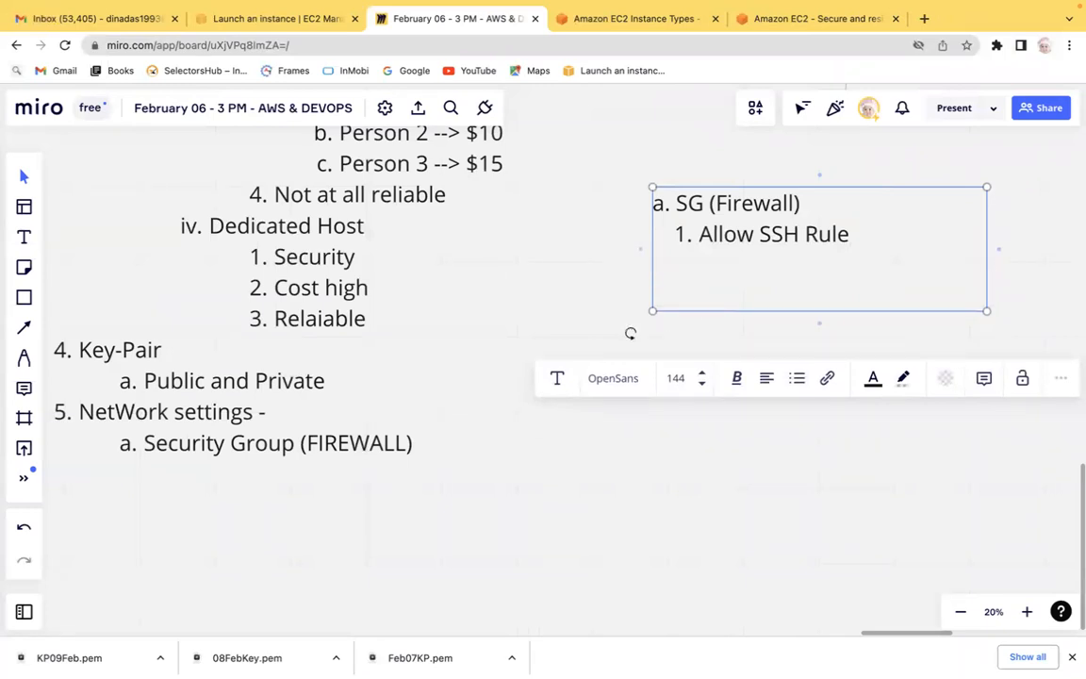
key("Return")
type("6.")
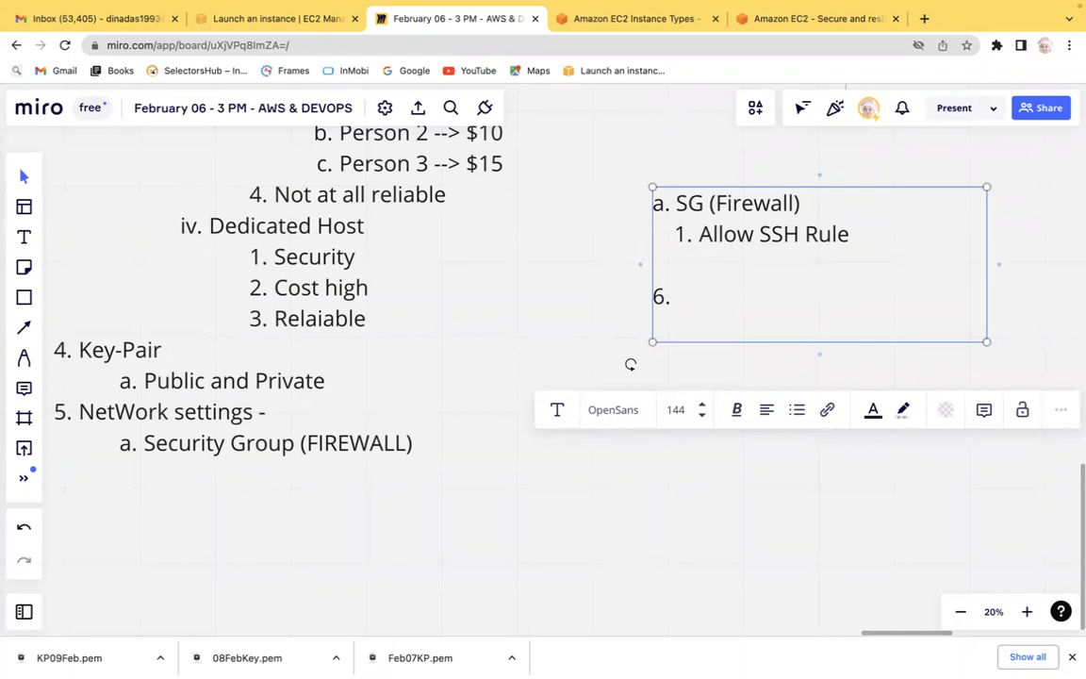
Switch to the EC2 launch tab and read the free-tier note in the Configure storage section.
left_click(287, 60)
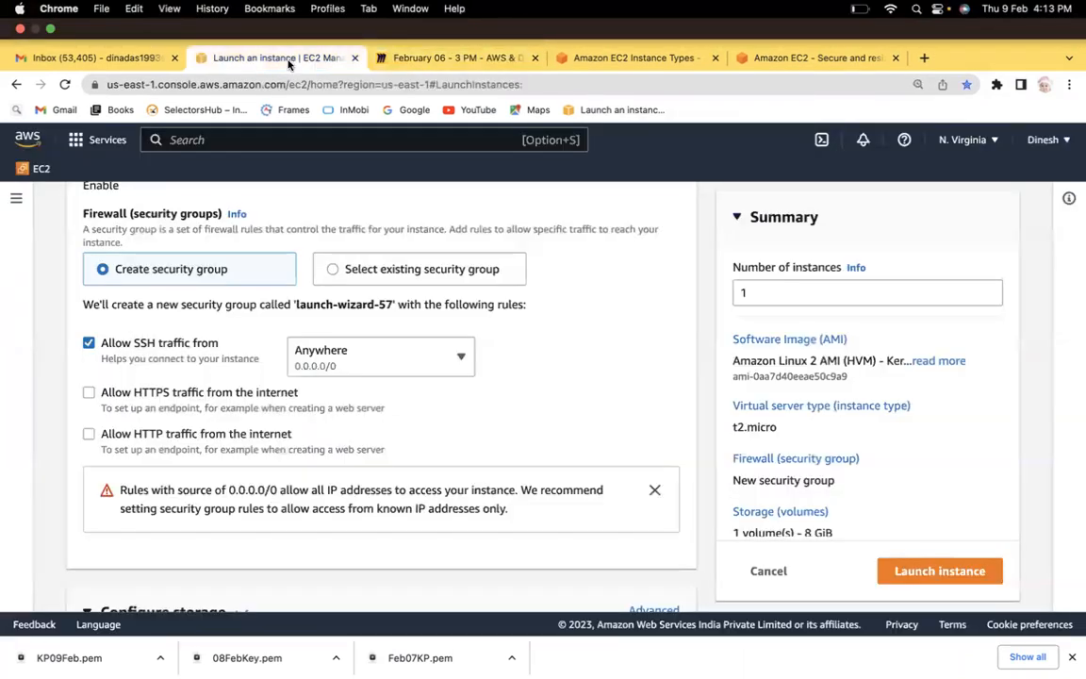
scroll(53, 446, "down", 3)
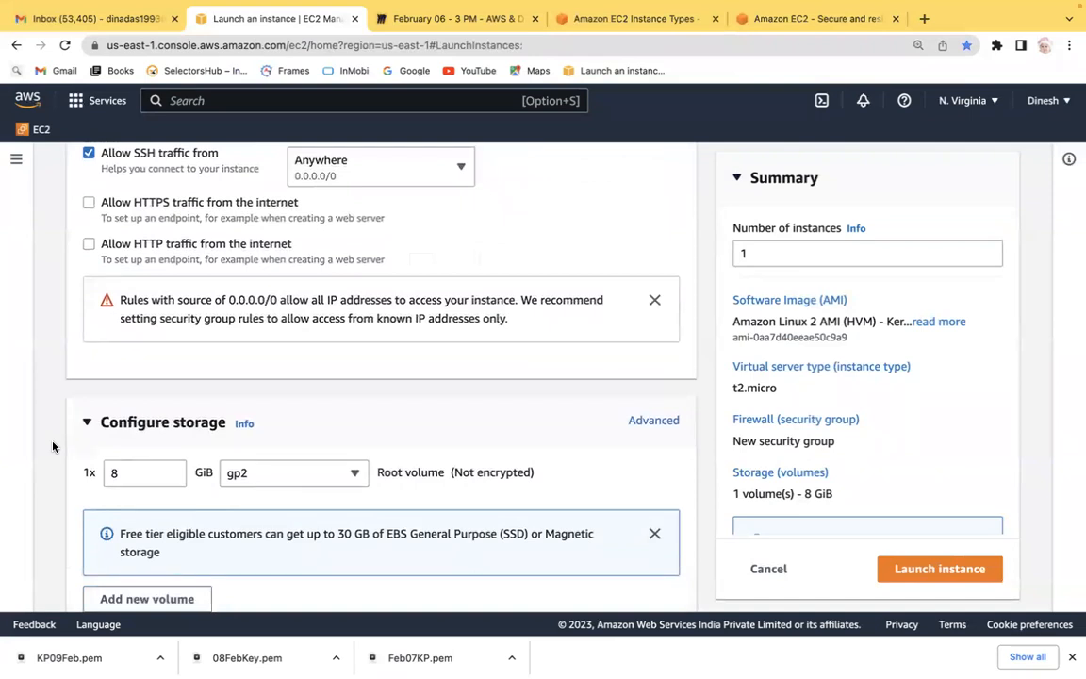
scroll(53, 446, "down", 3)
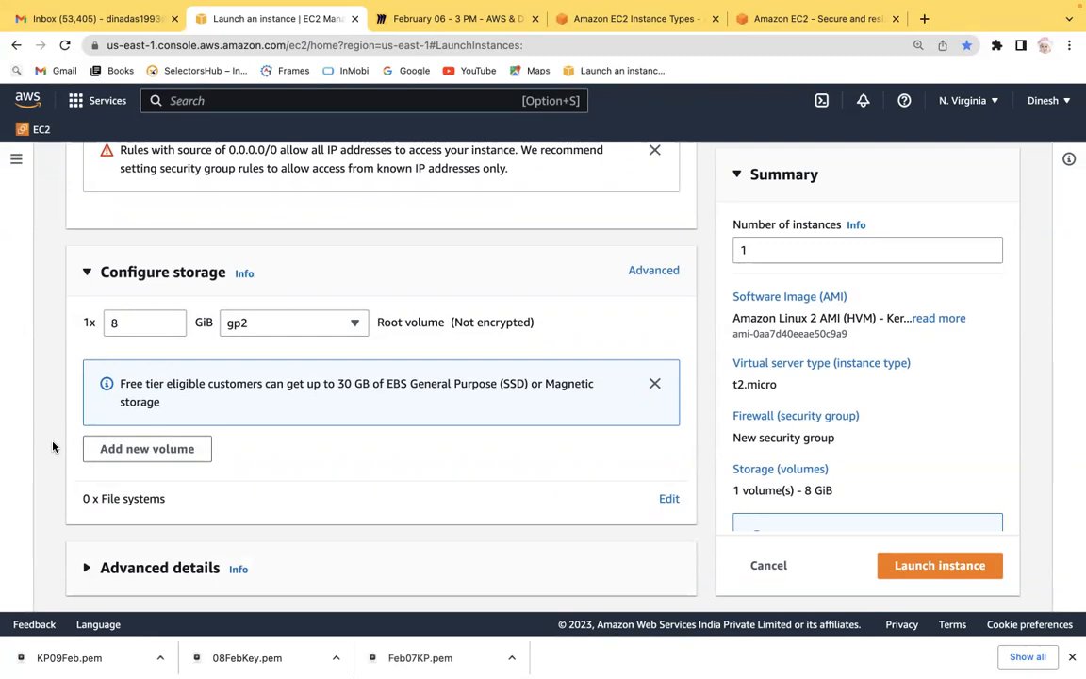
left_click(130, 322)
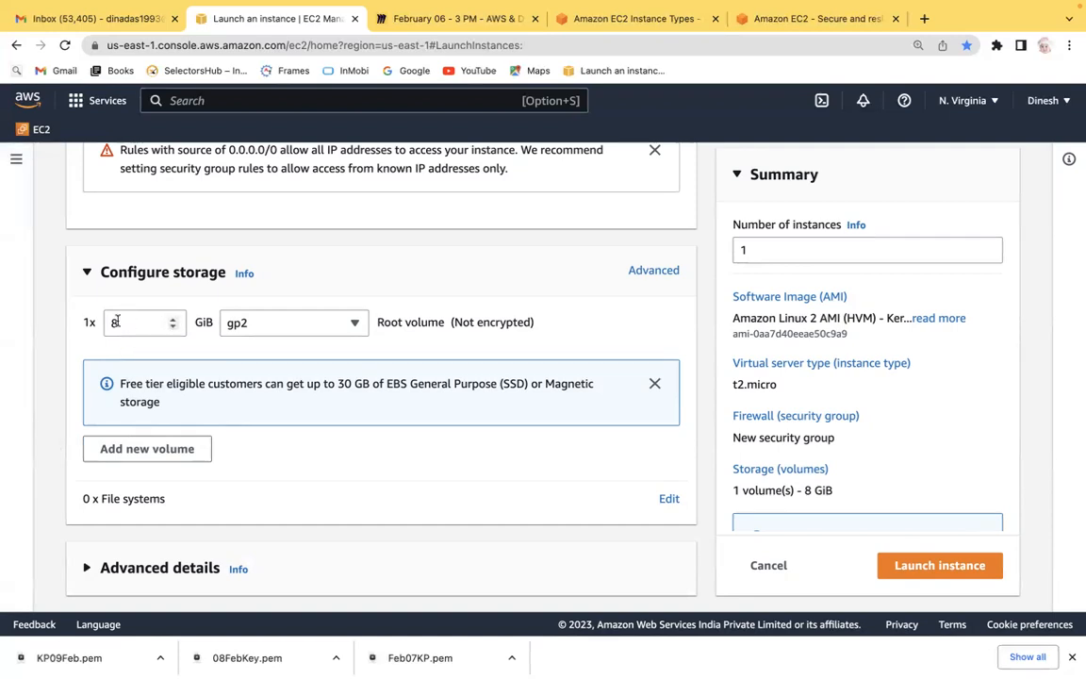
left_click_drag(123, 384, 222, 380)
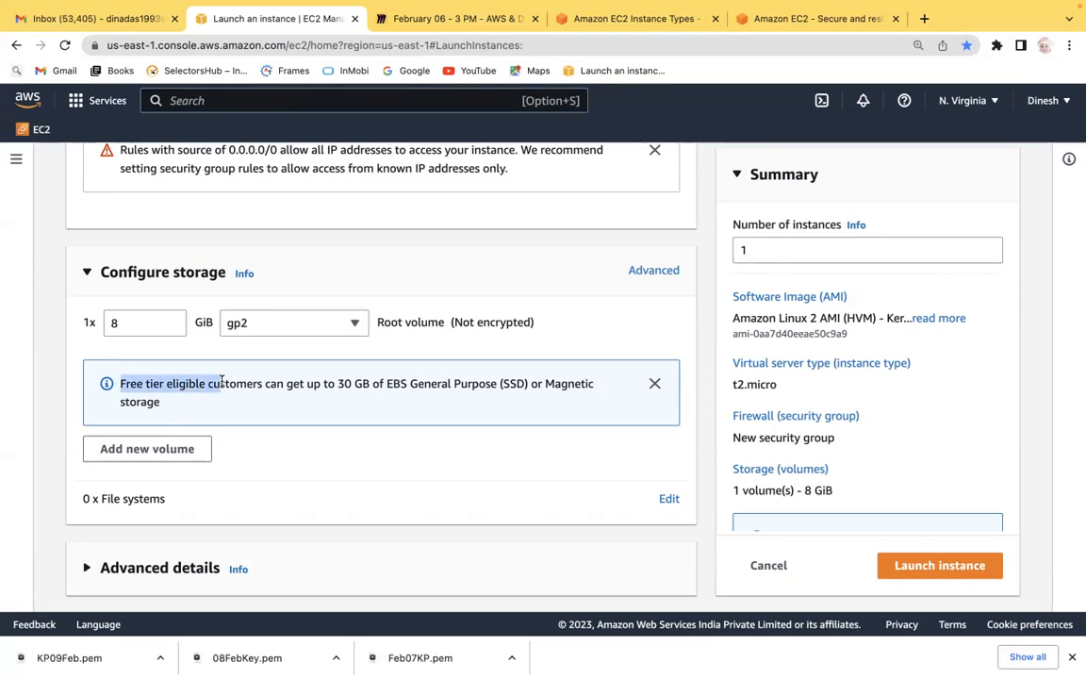
left_click_drag(222, 381, 336, 382)
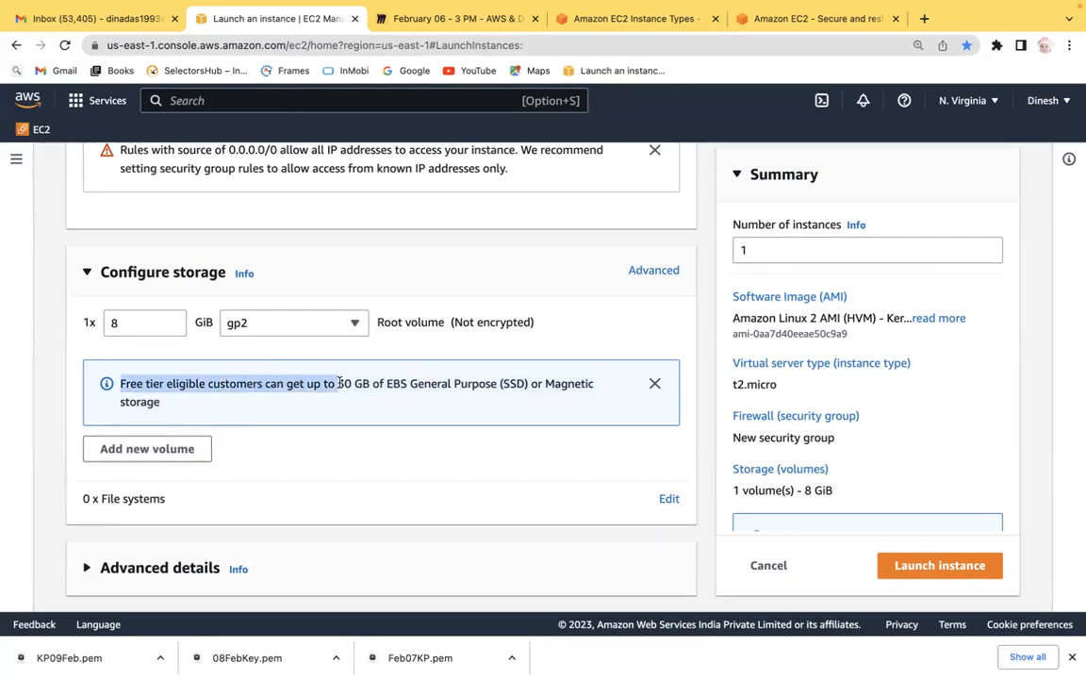
left_click(394, 384)
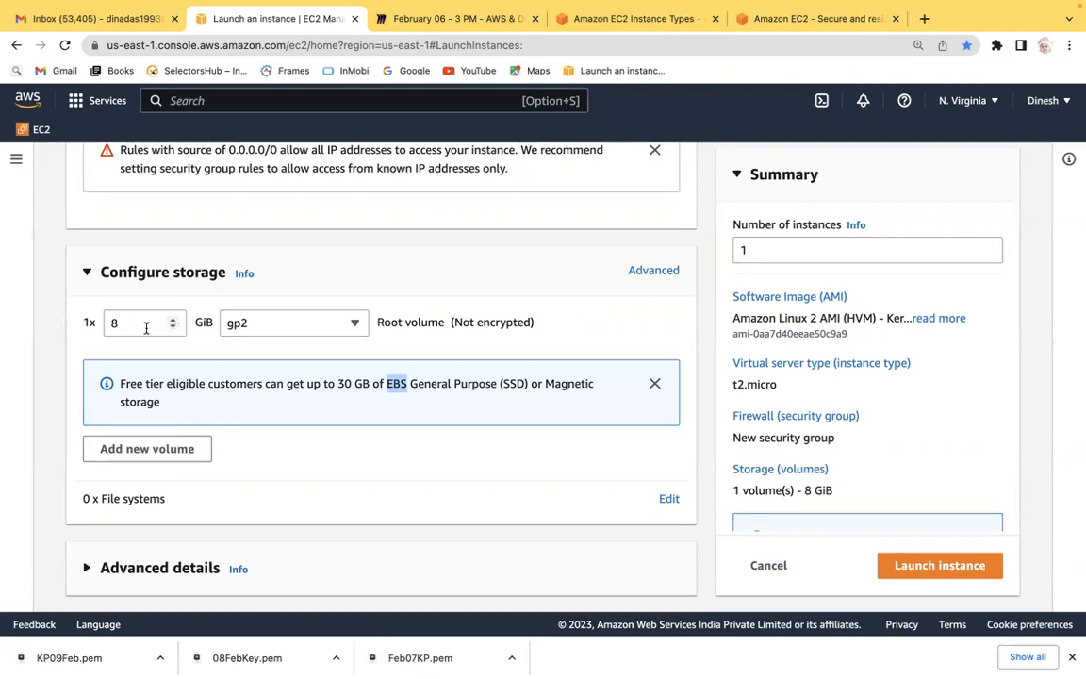
Inspect the root volume size, the volume type options, and the number of instances field.
double_click(113, 322)
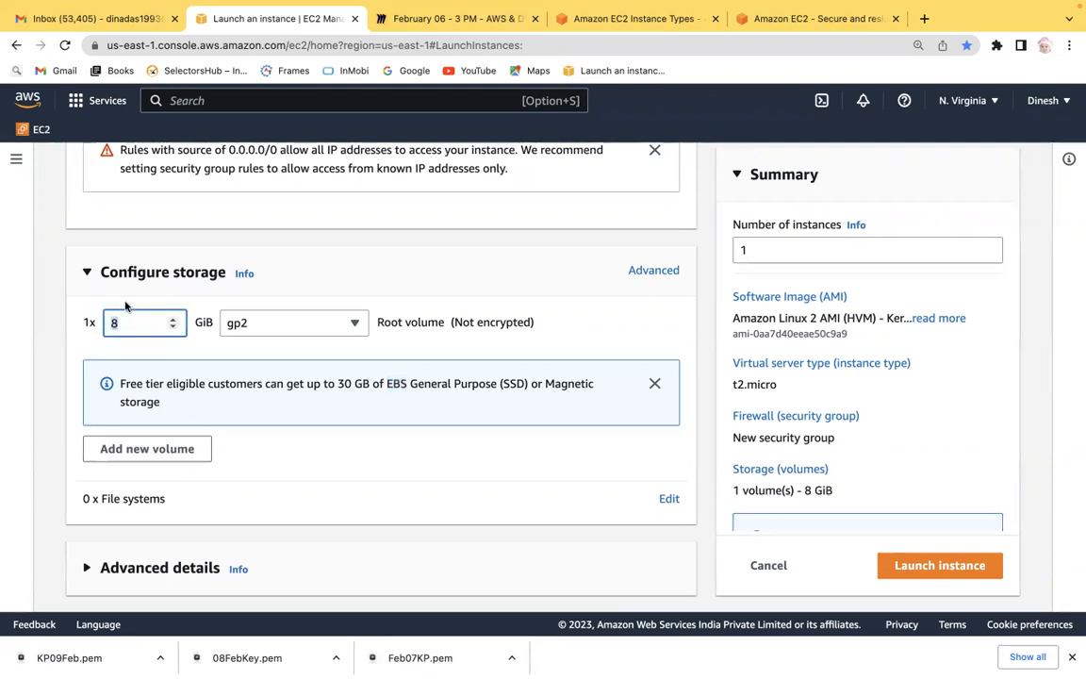
left_click(355, 322)
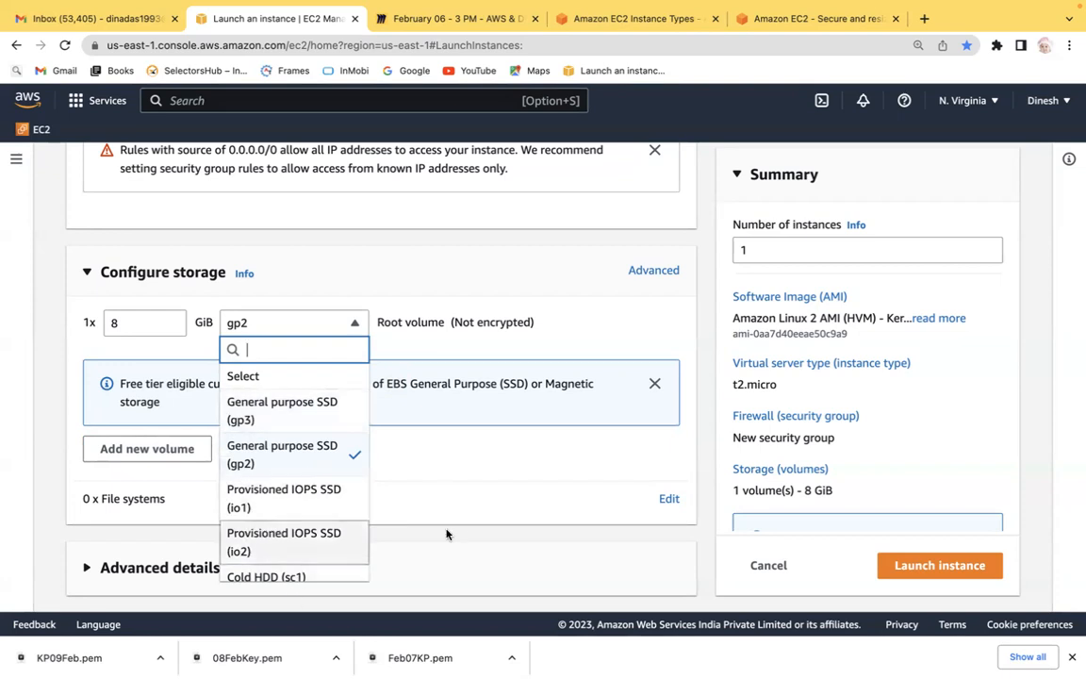
left_click(381, 462)
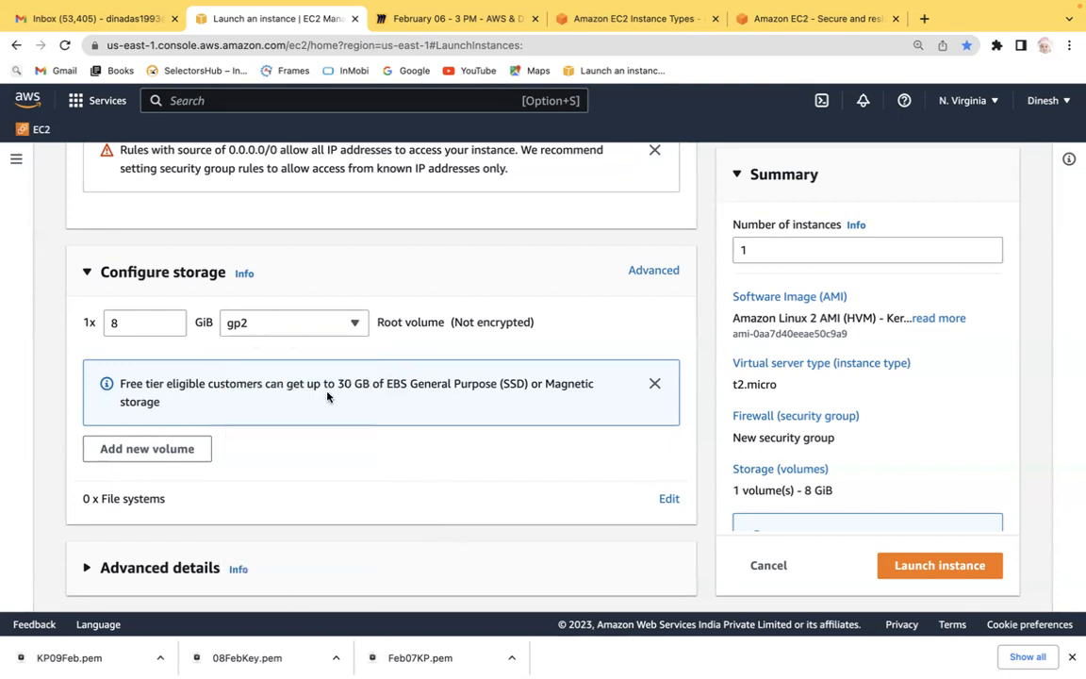
left_click(119, 323)
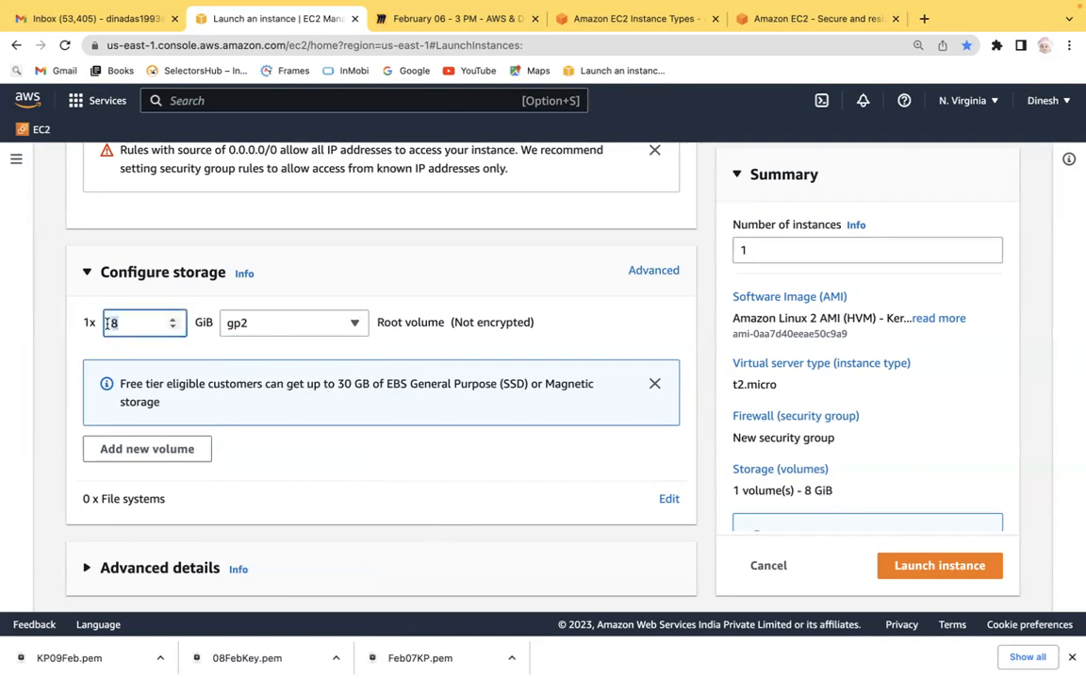
left_click(46, 282)
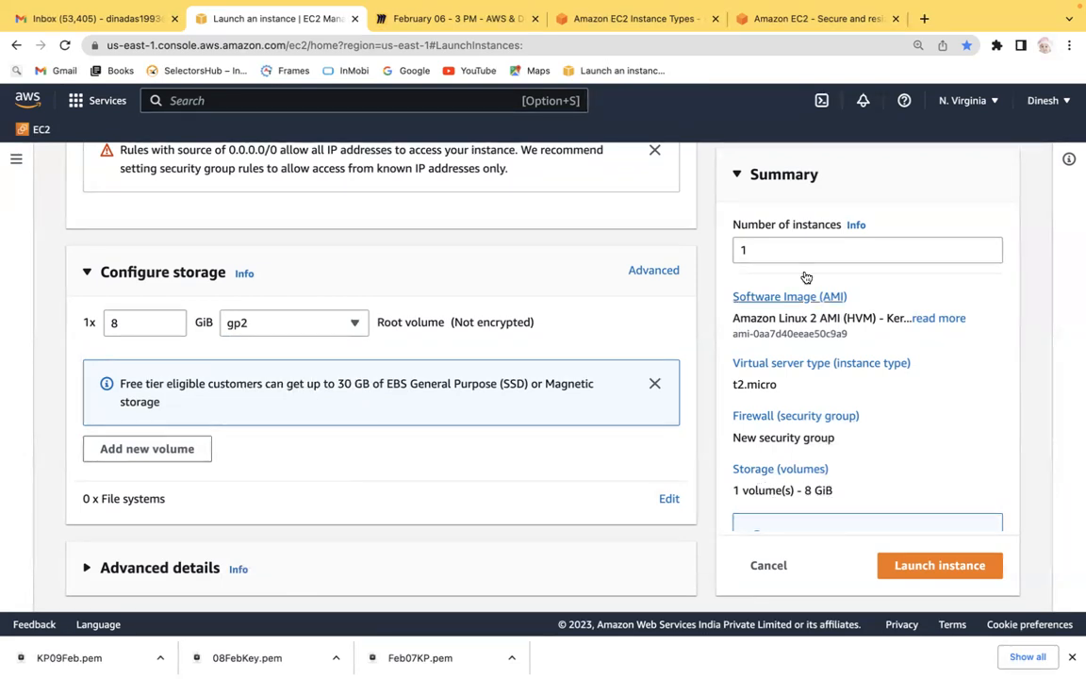
left_click(759, 251)
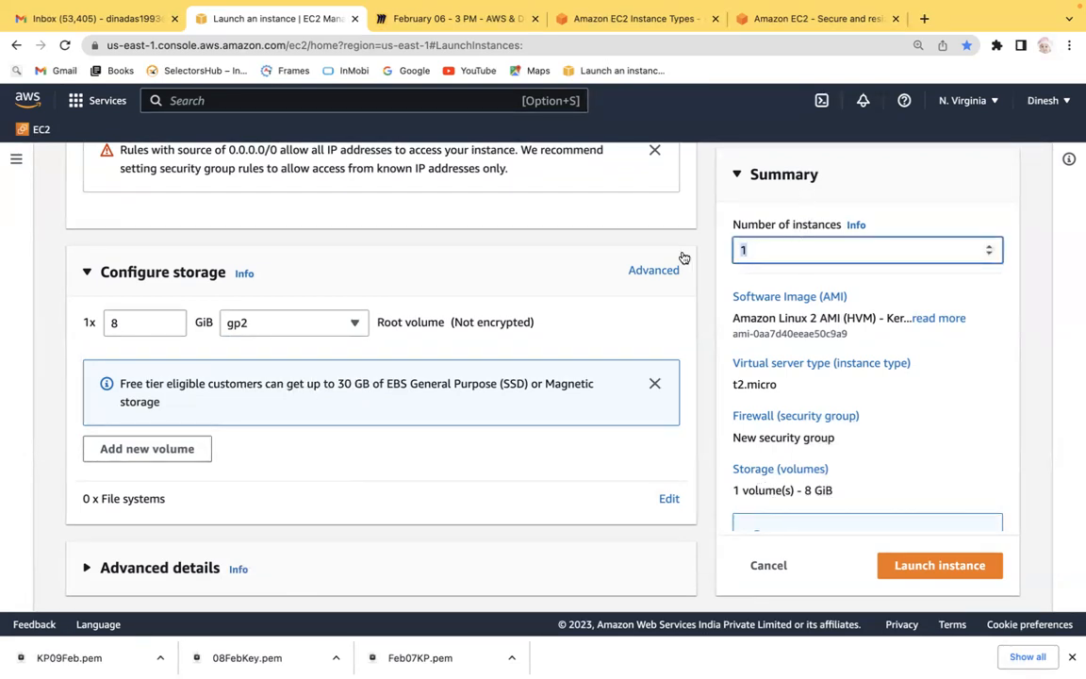
Try setting the number of instances to 20, then set it back to 1.
type("0")
key("BackSpace")
key("BackSpace")
type("20")
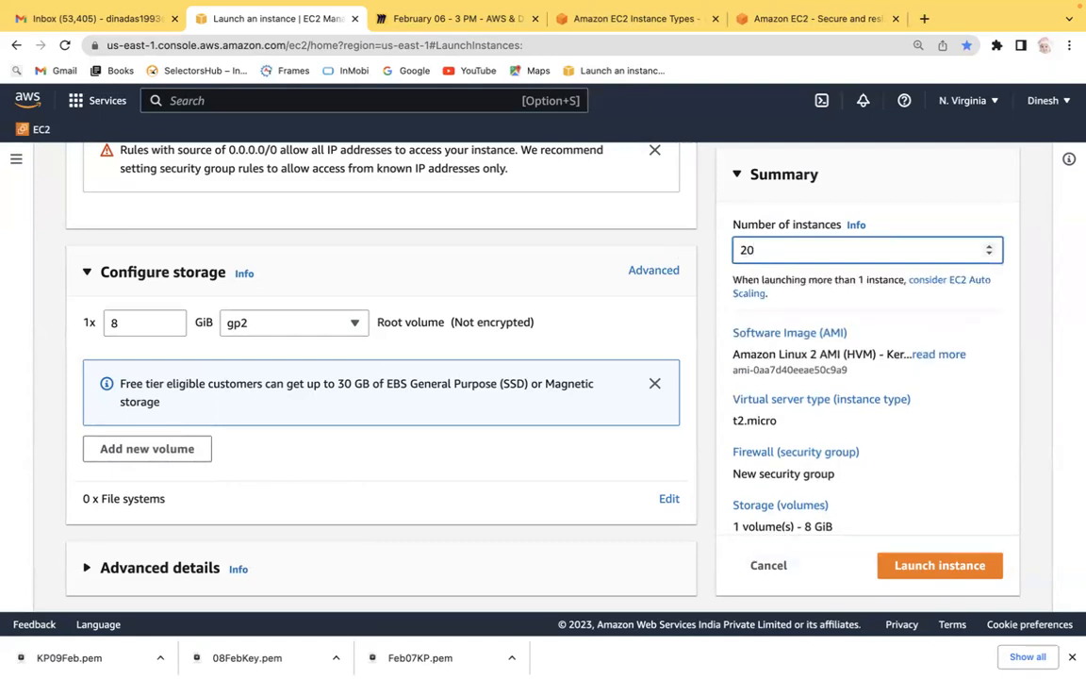
key("BackSpace")
key("BackSpace")
type("1")
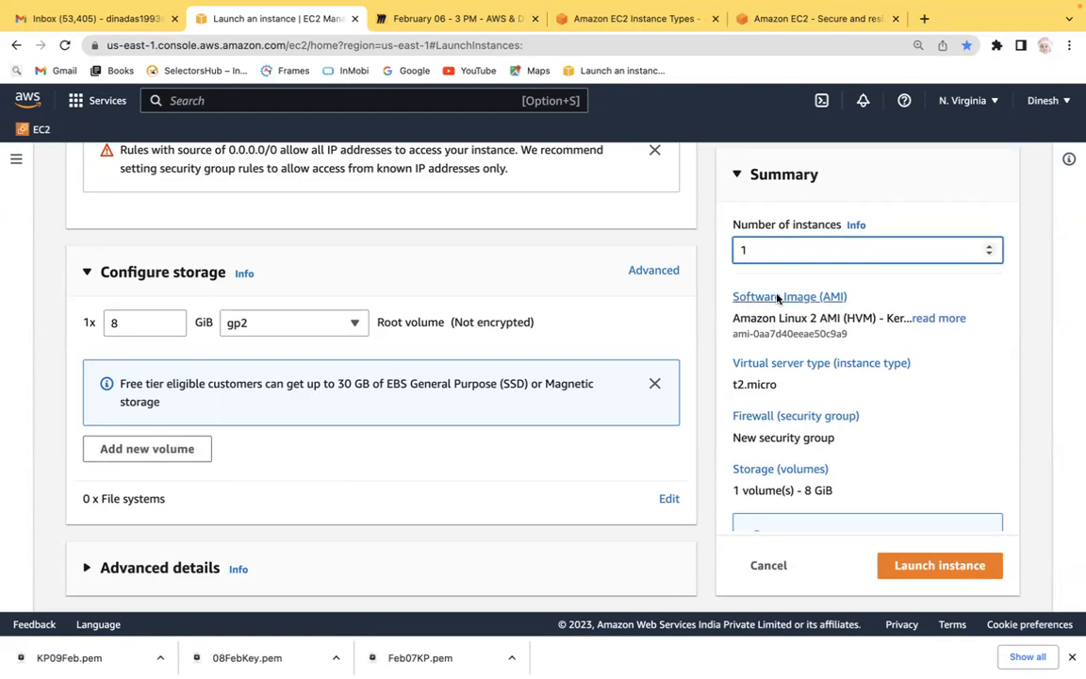
left_click(1033, 380)
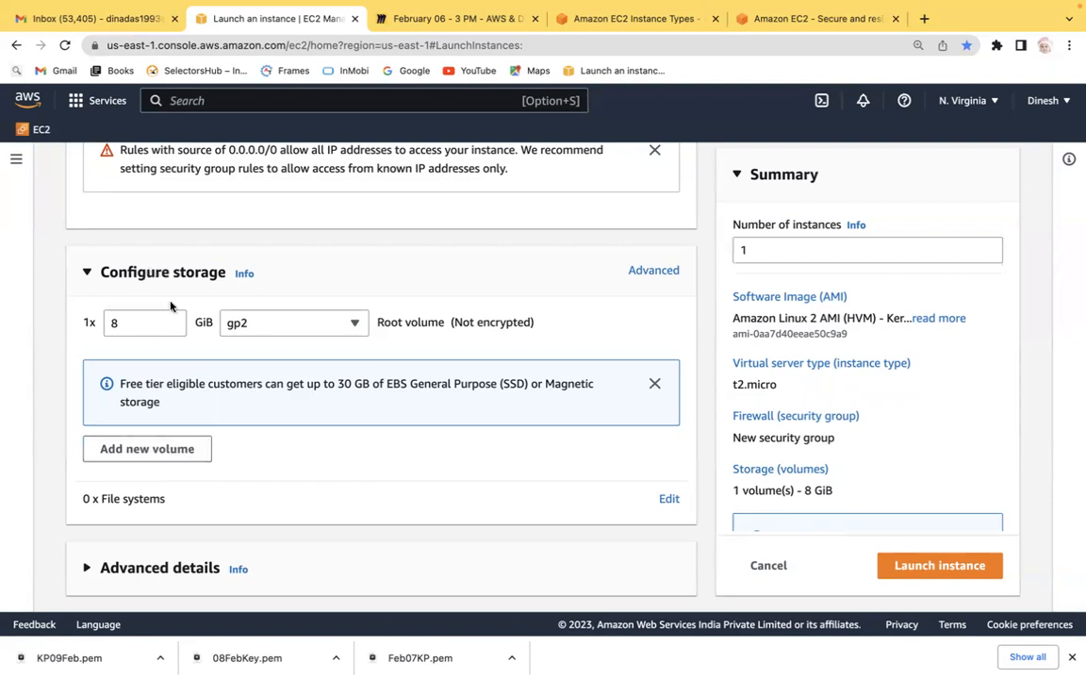
Launch the instance with the configured settings.
left_click_drag(141, 321, 88, 322)
left_click(33, 354)
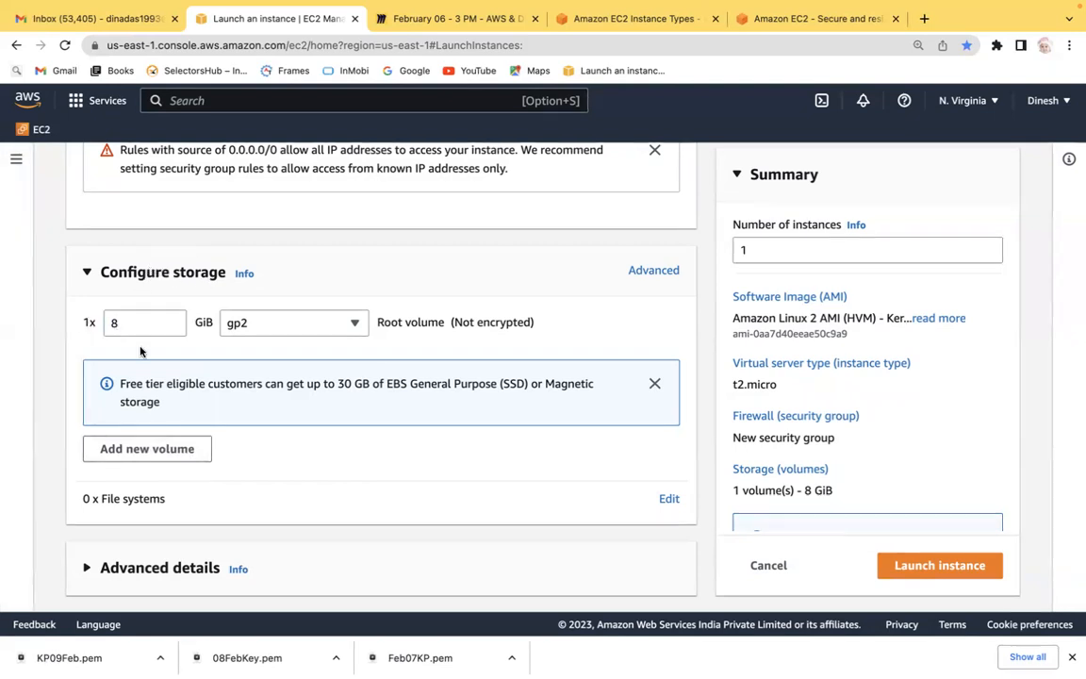
left_click(952, 569)
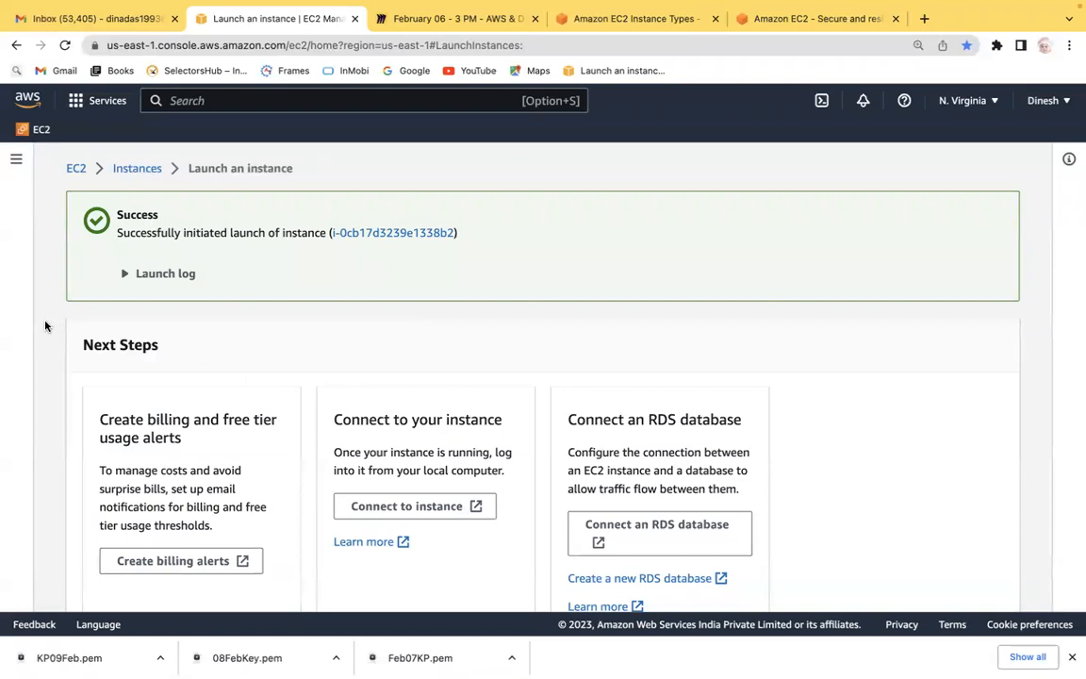
Review the launch next-steps page, including billing alerts, and open the list of all instances.
scroll(45, 325, "down", 2)
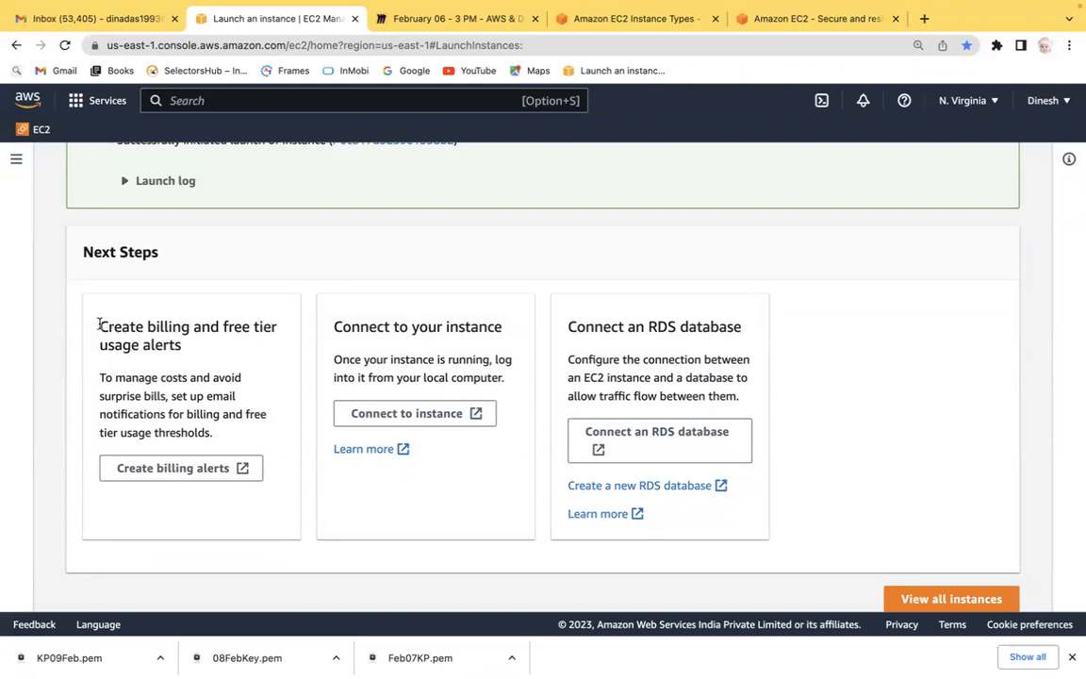
left_click_drag(102, 322, 189, 349)
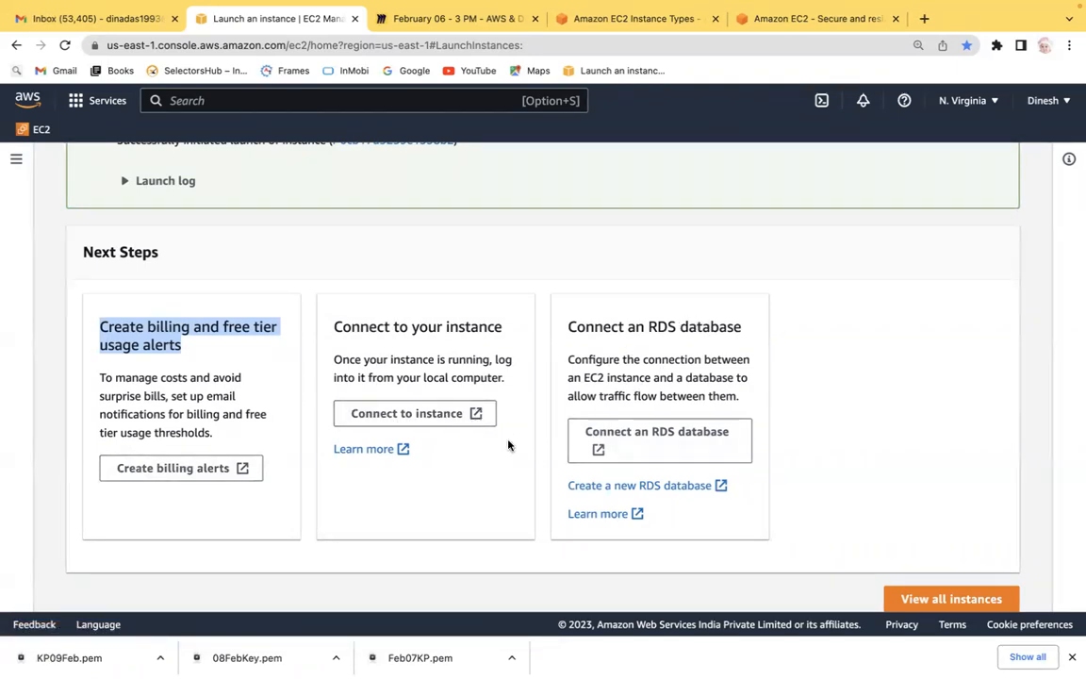
left_click(952, 599)
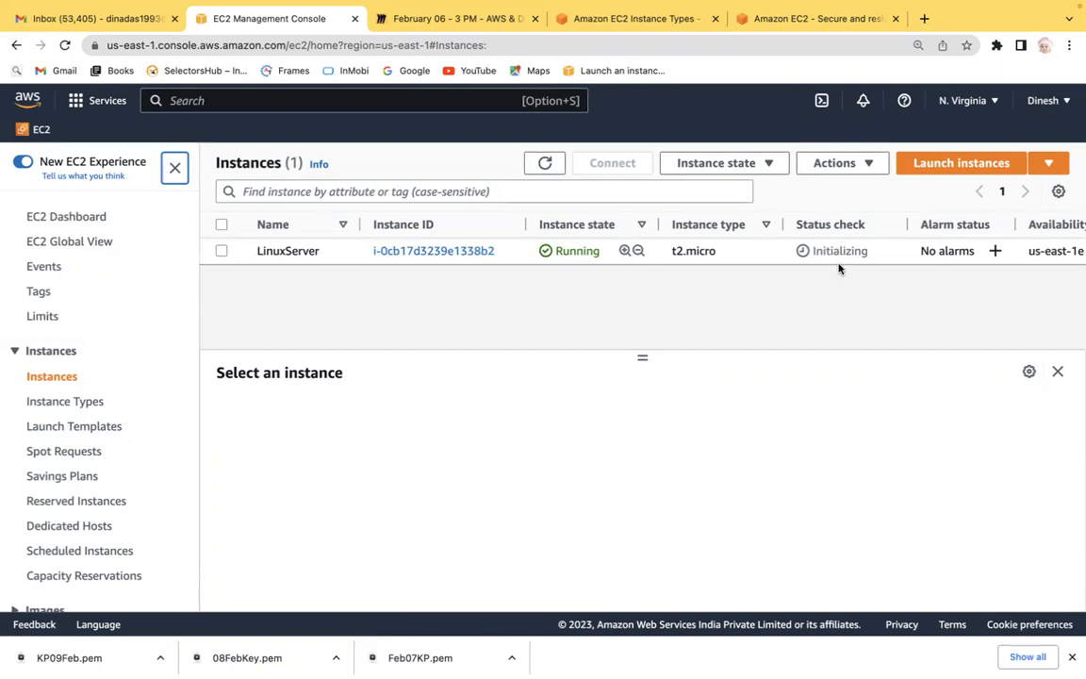
Examine the new instance's row in the instances list, including its availability zone and status check.
left_click(866, 300)
key("super+minus")
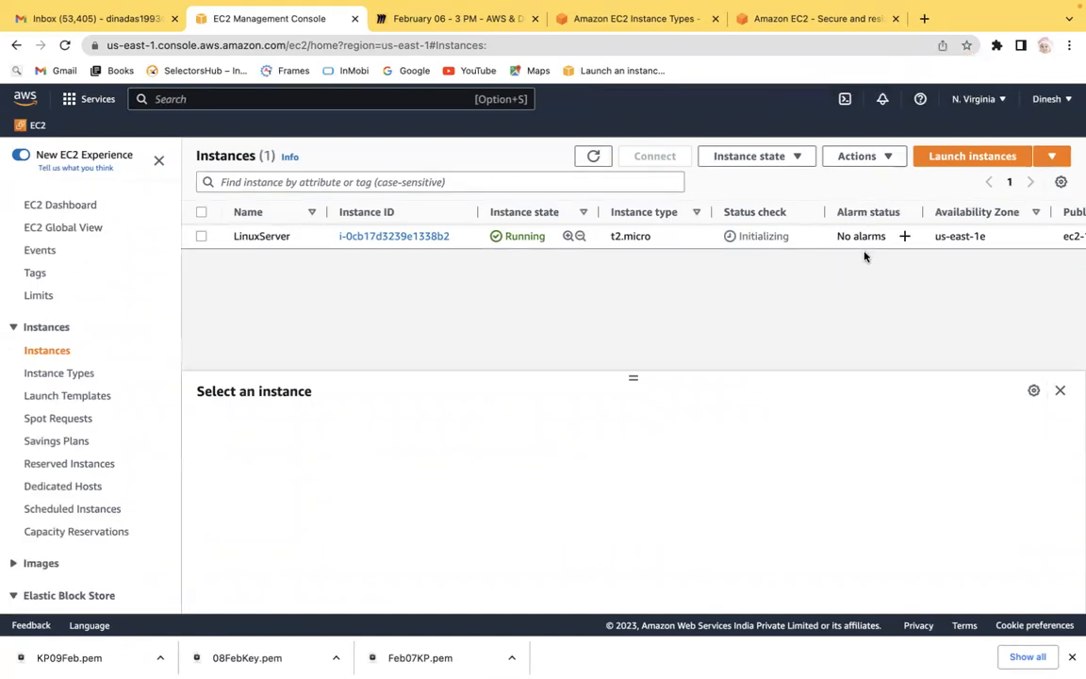
key("super+minus")
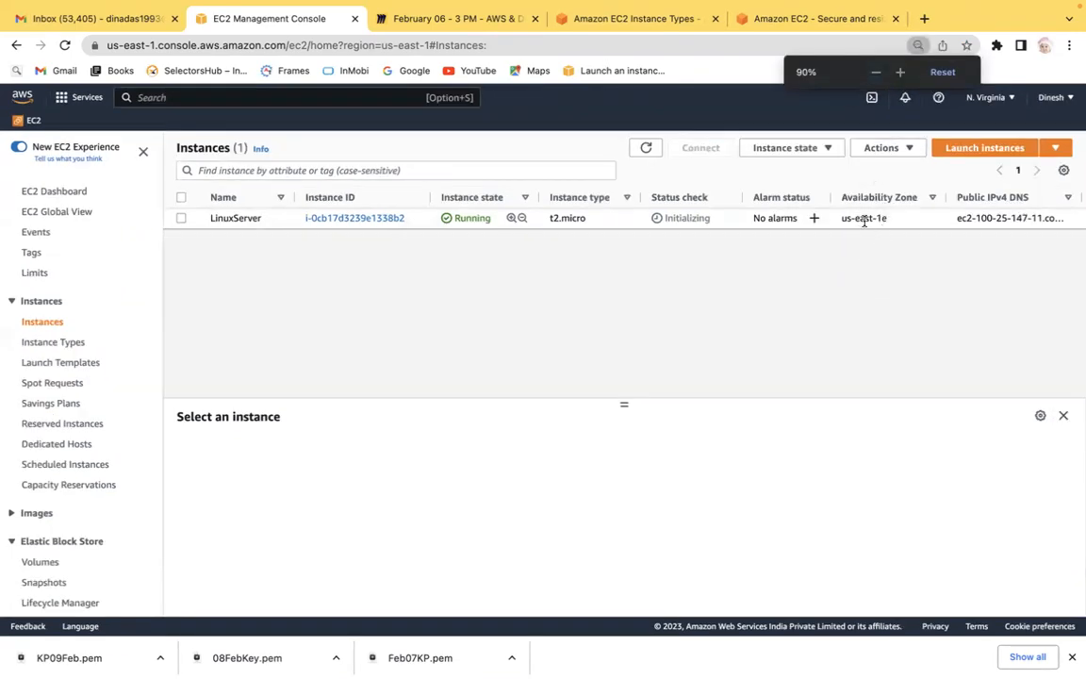
left_click_drag(842, 218, 896, 218)
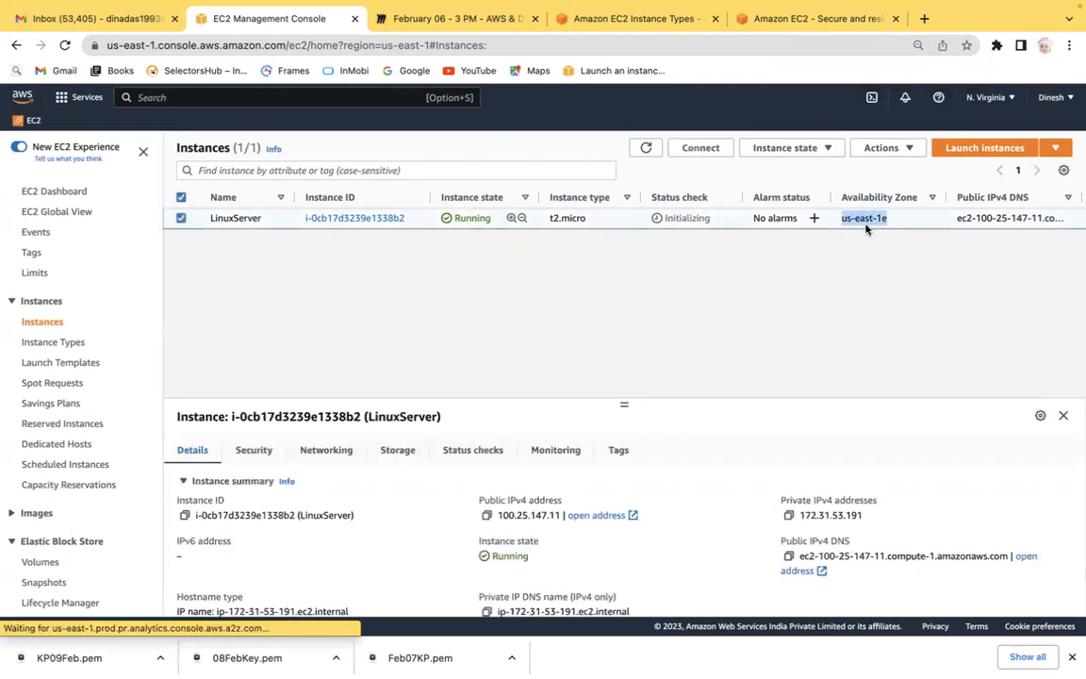
left_click(867, 321)
key("super+plus")
key("super+plus")
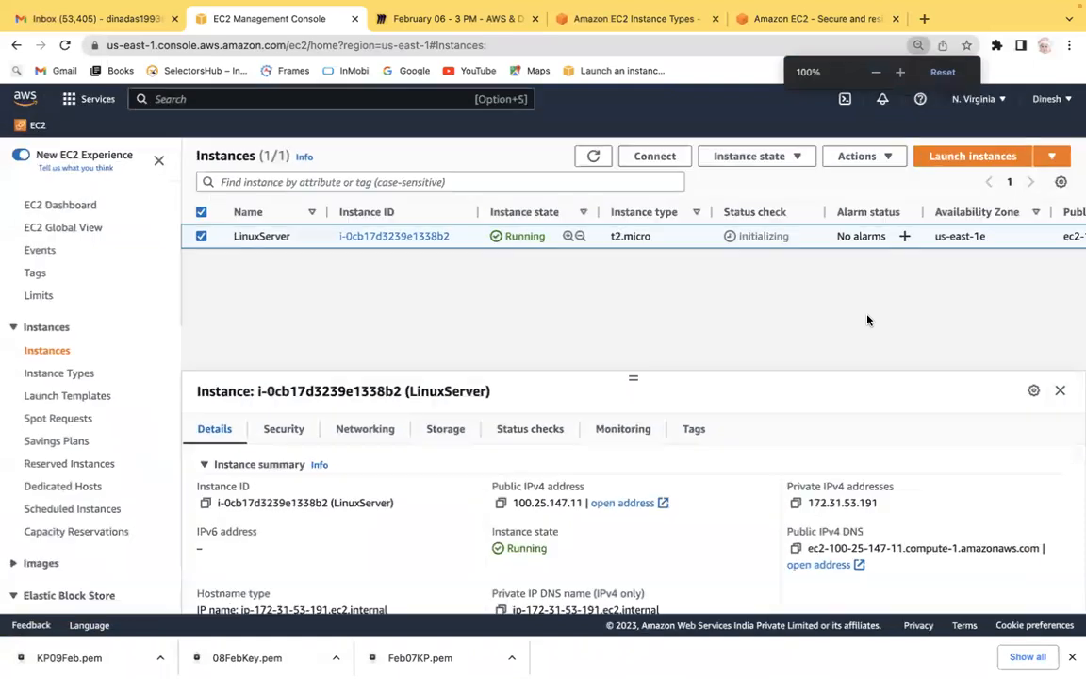
key("super+minus")
key("super+plus")
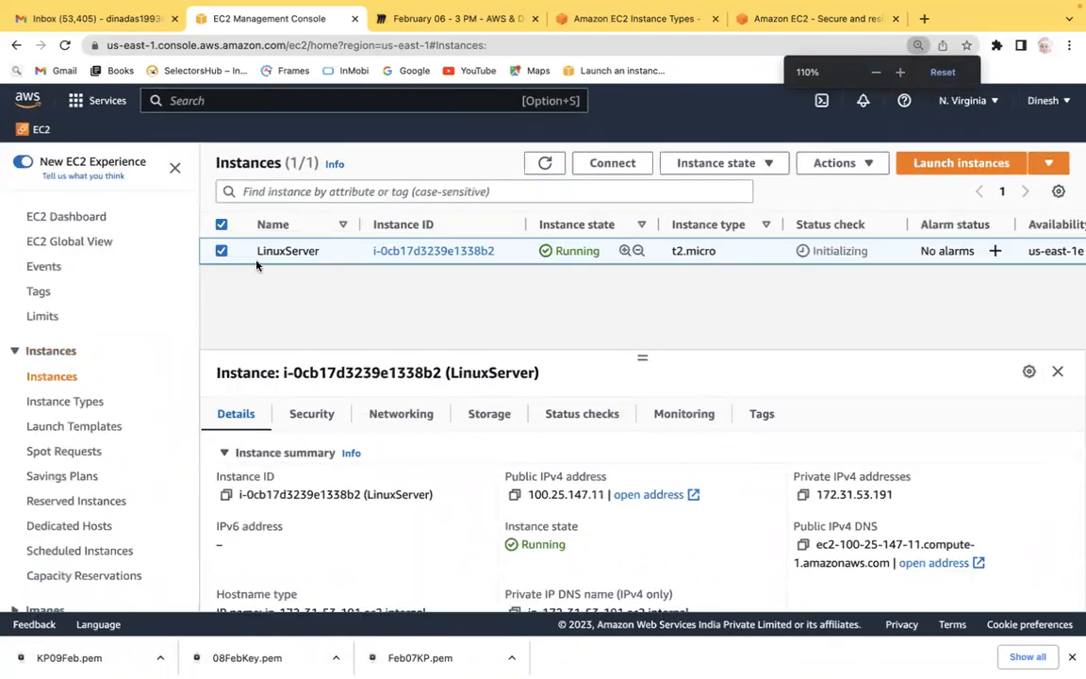
Select the LinuxServer instance and view its Security details tab.
left_click(221, 250)
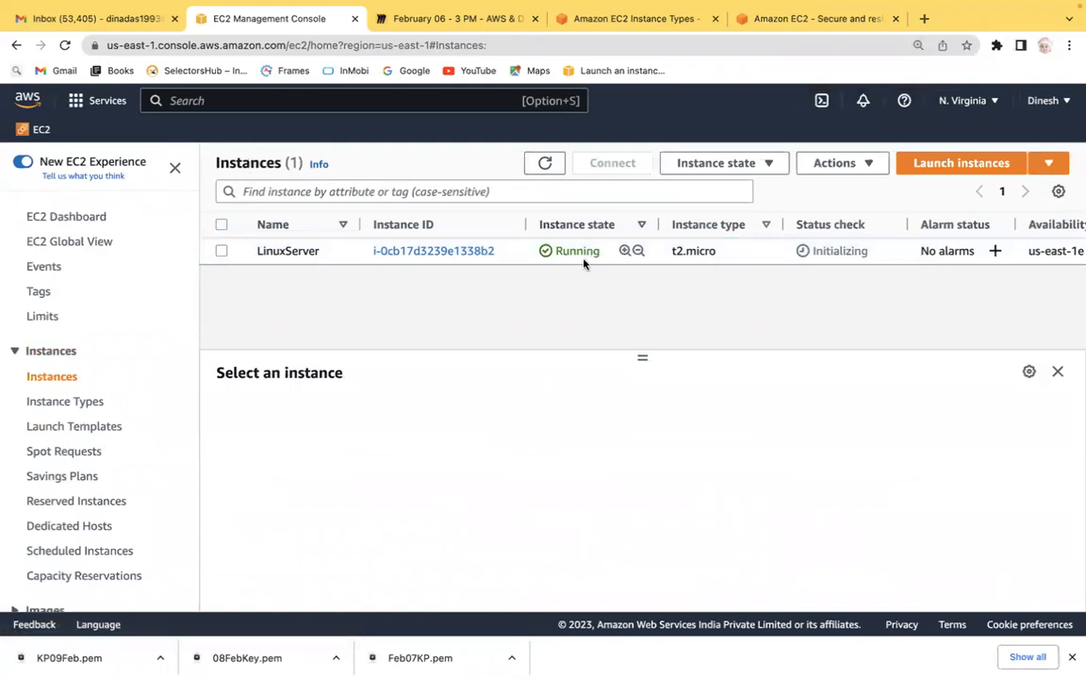
left_click_drag(874, 252, 793, 250)
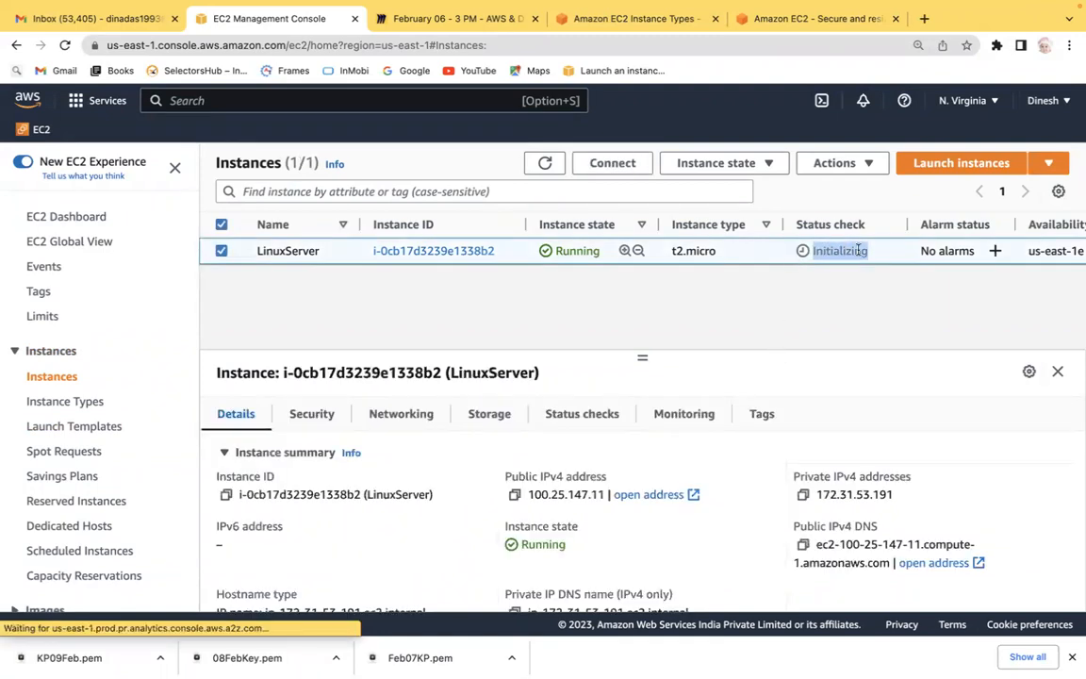
left_click(221, 251)
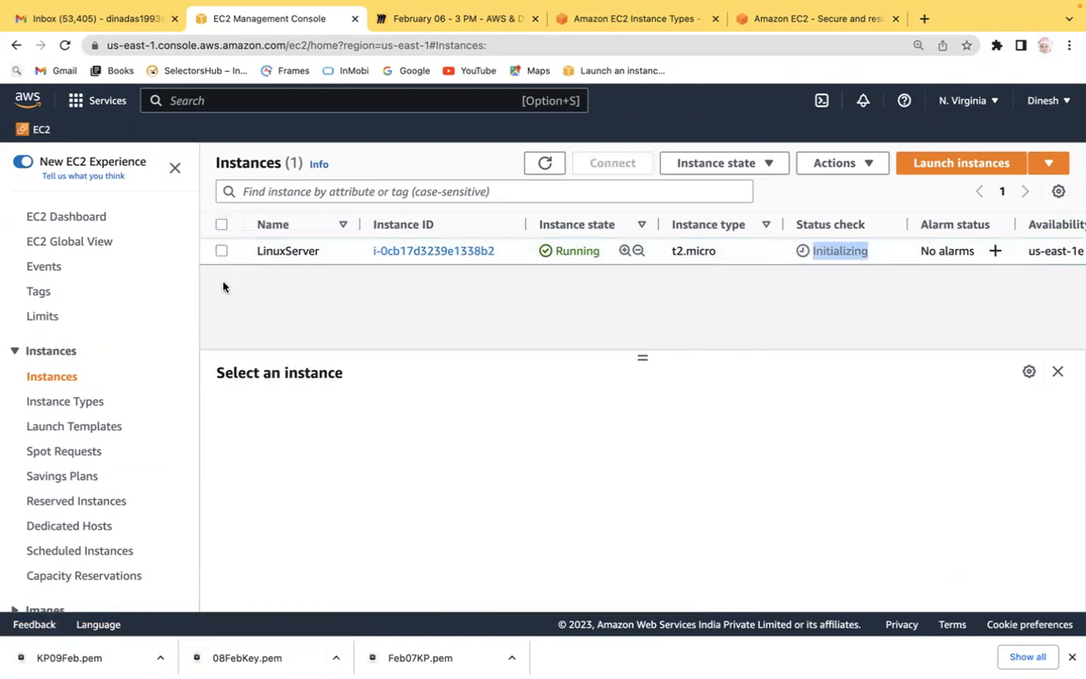
left_click(221, 251)
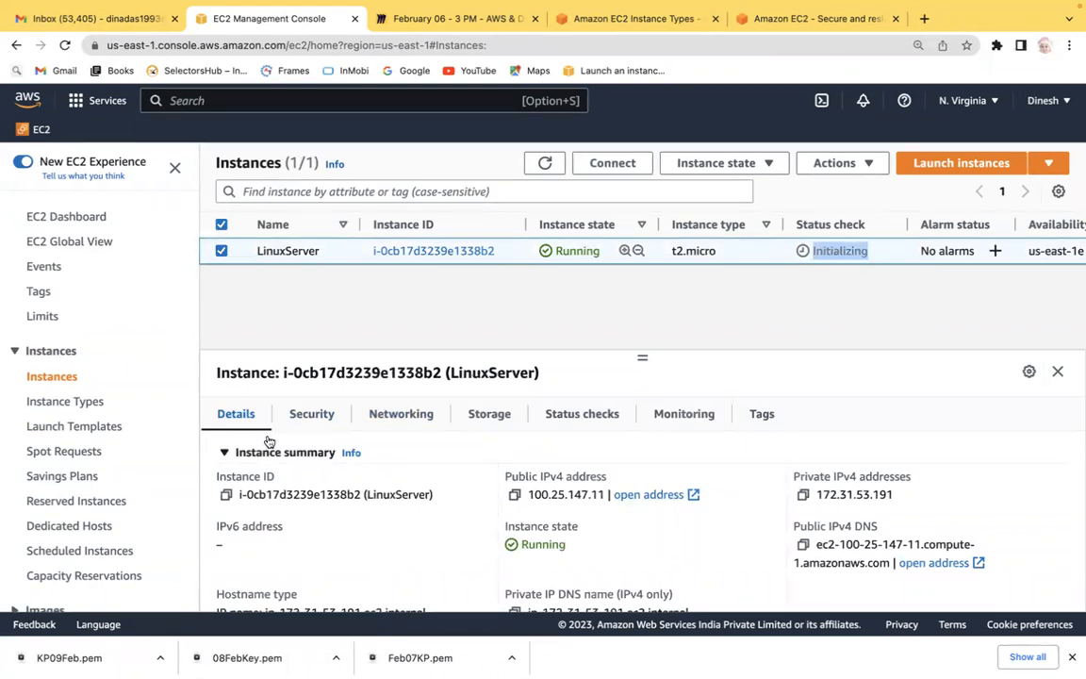
left_click(299, 415)
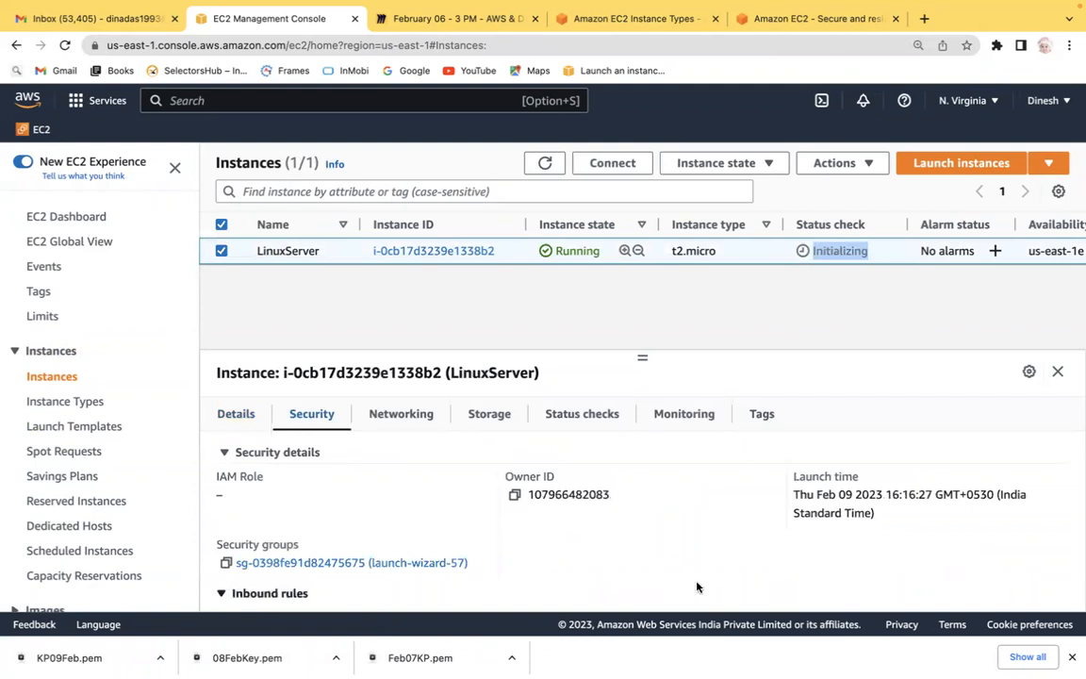
View the instance's Storage tab, including root device and block device details.
left_click(494, 415)
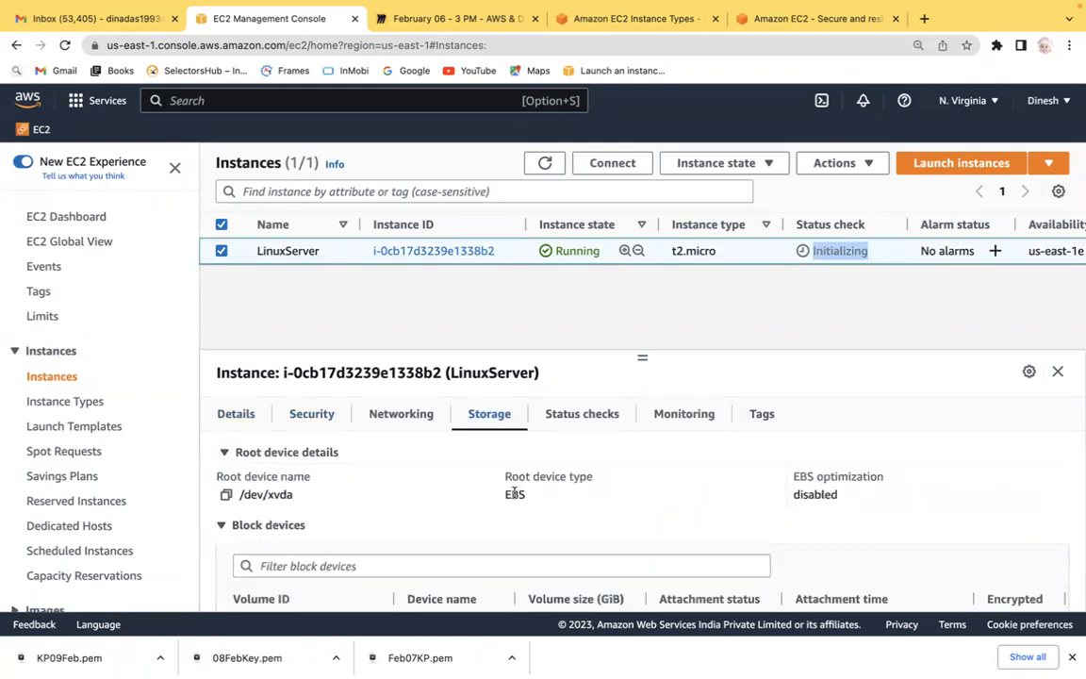
left_click(854, 523)
left_click(854, 523)
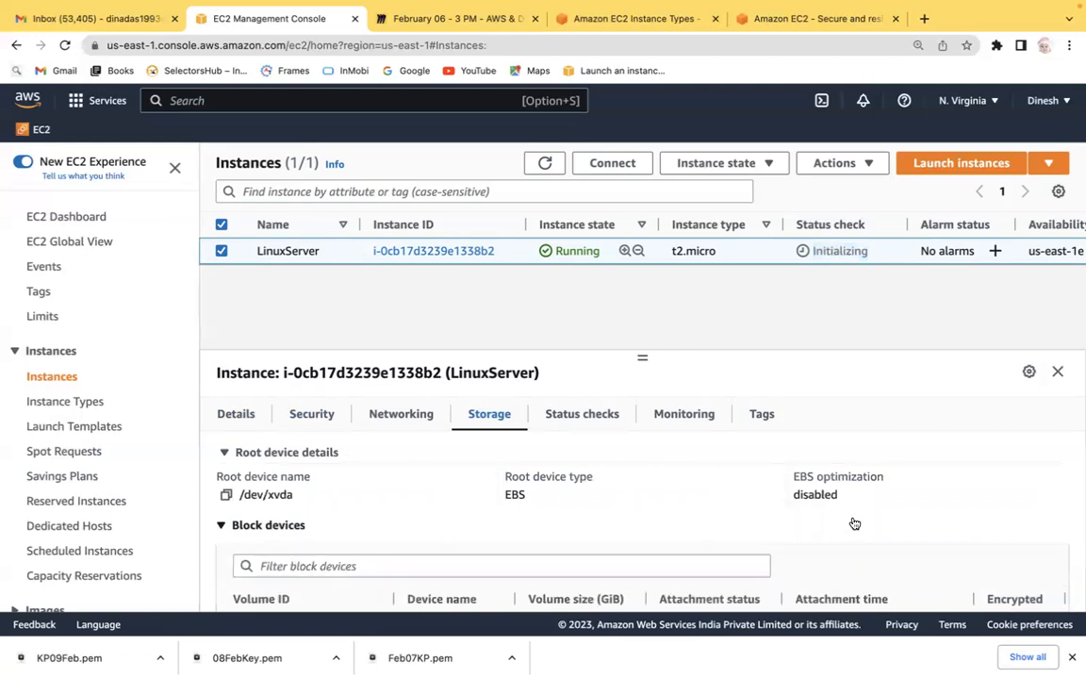
key("super+minus")
key("super+minus")
key("super+minus")
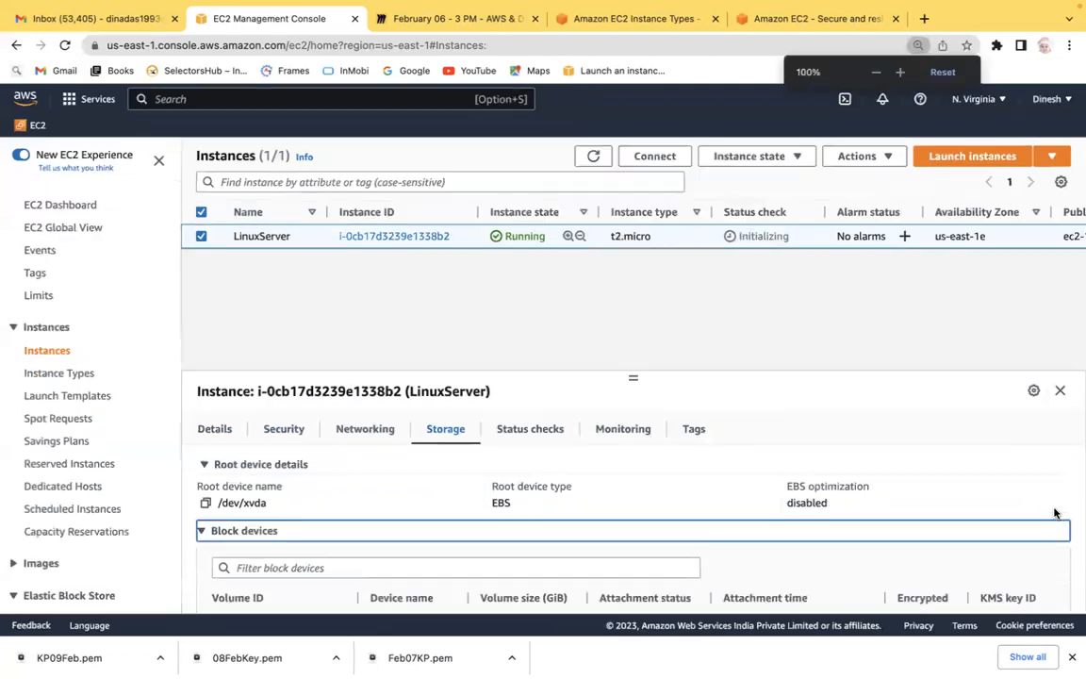
key("super+equal")
key("super+equal")
key("super+equal")
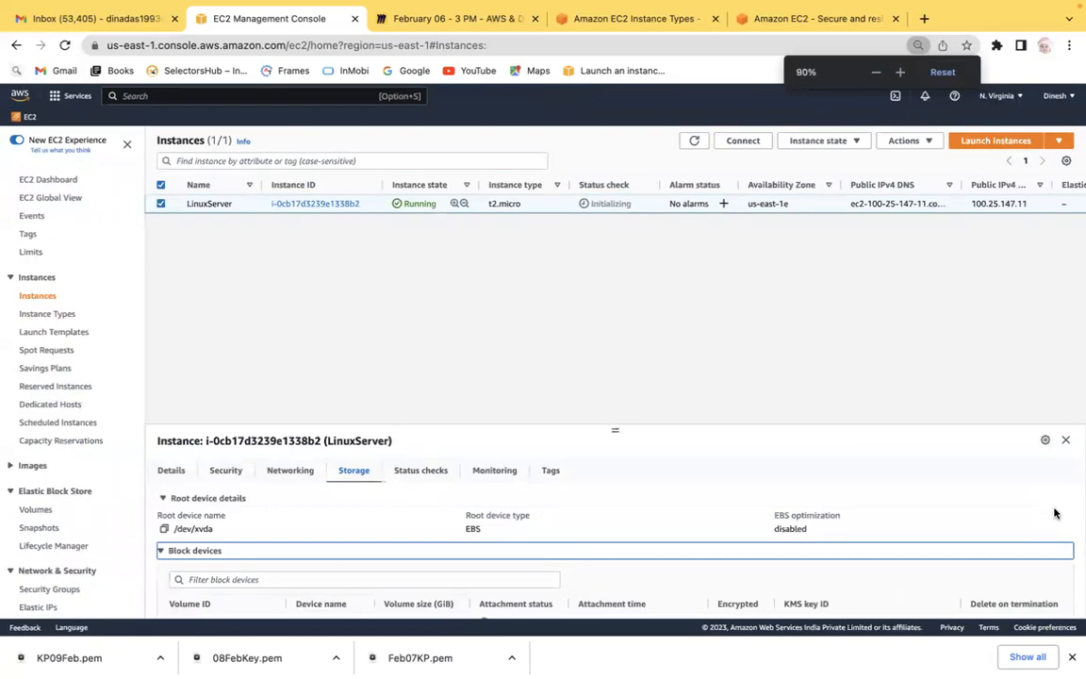
key("super+minus")
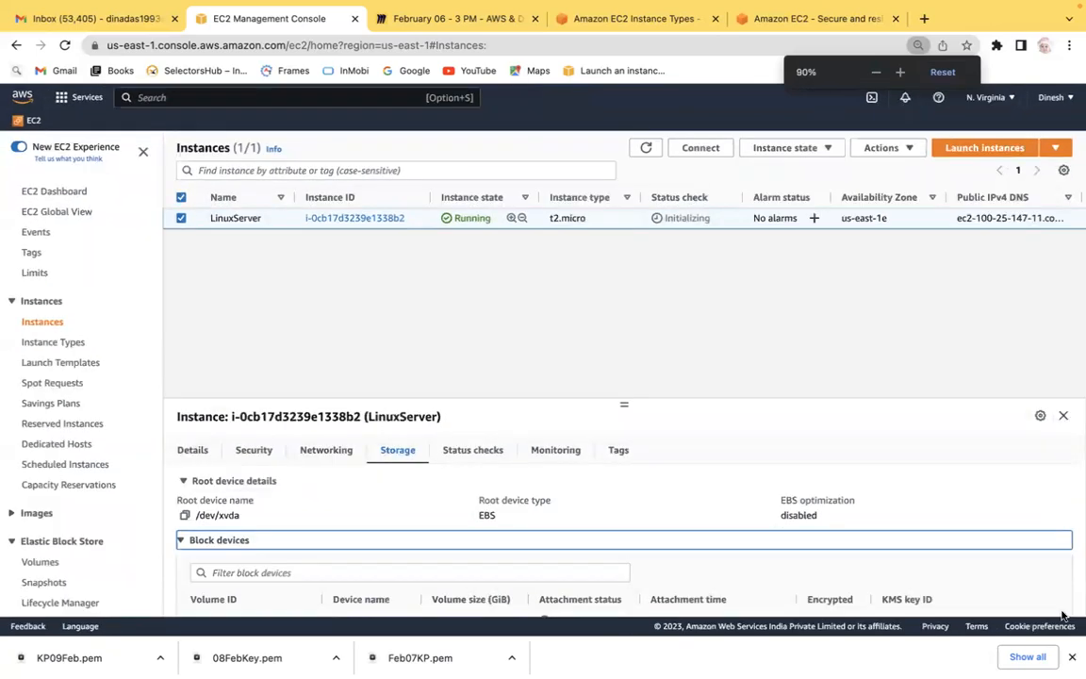
scroll(1075, 568, "down", 3)
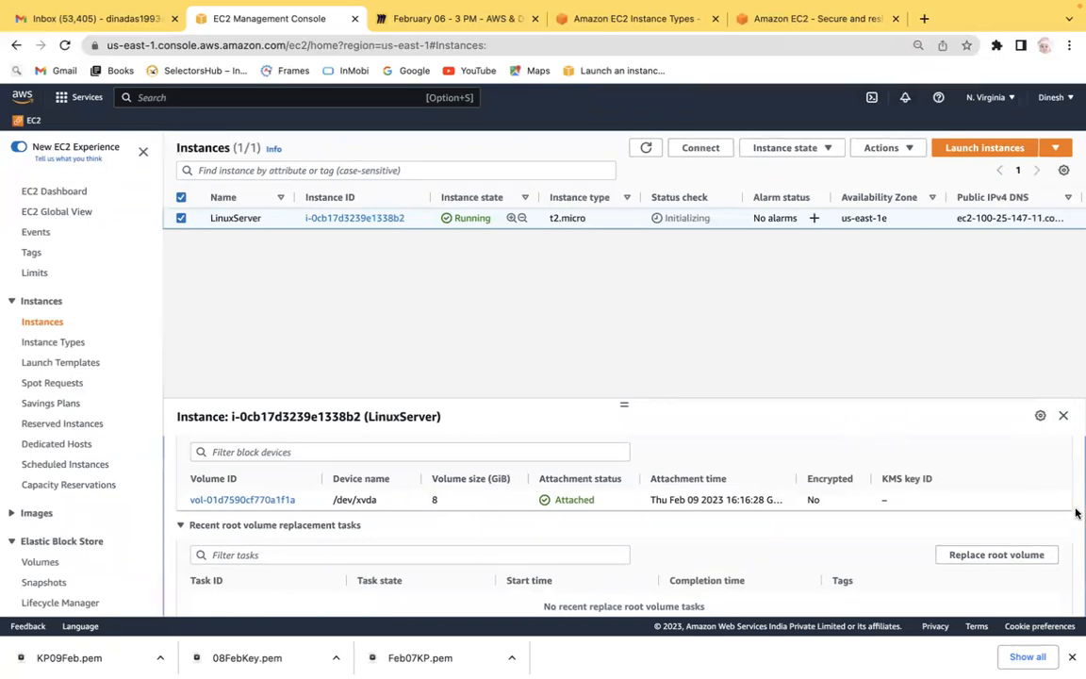
scroll(1078, 512, "up", 1)
scroll(1076, 515, "up", 2)
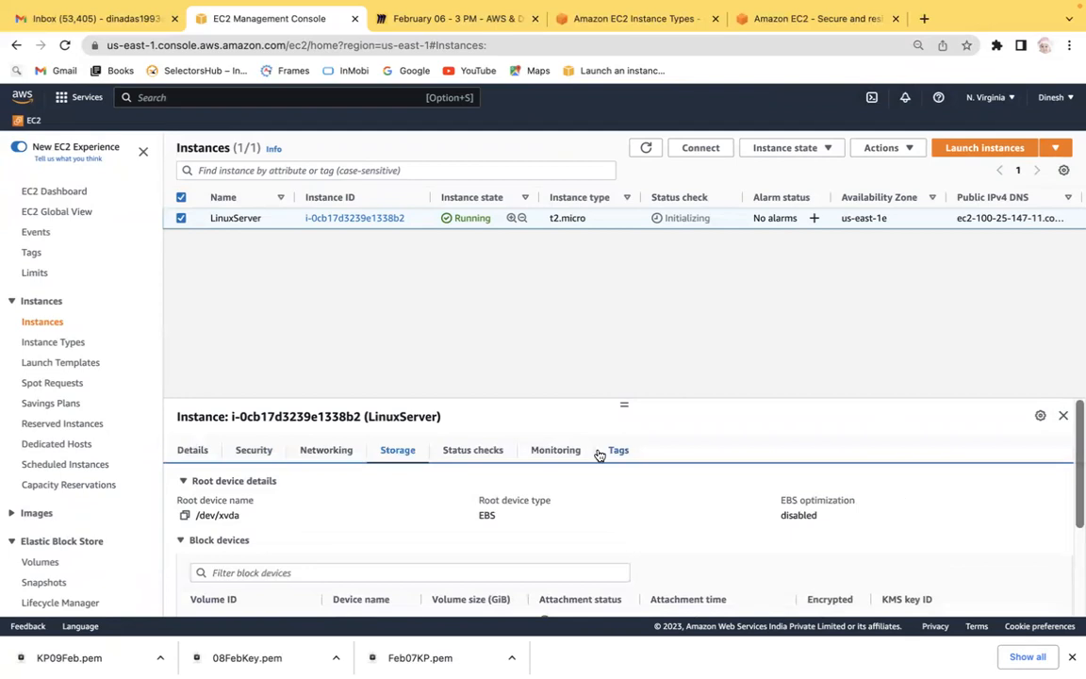
View the instance's Status checks, Monitoring and Tags tabs.
left_click(471, 453)
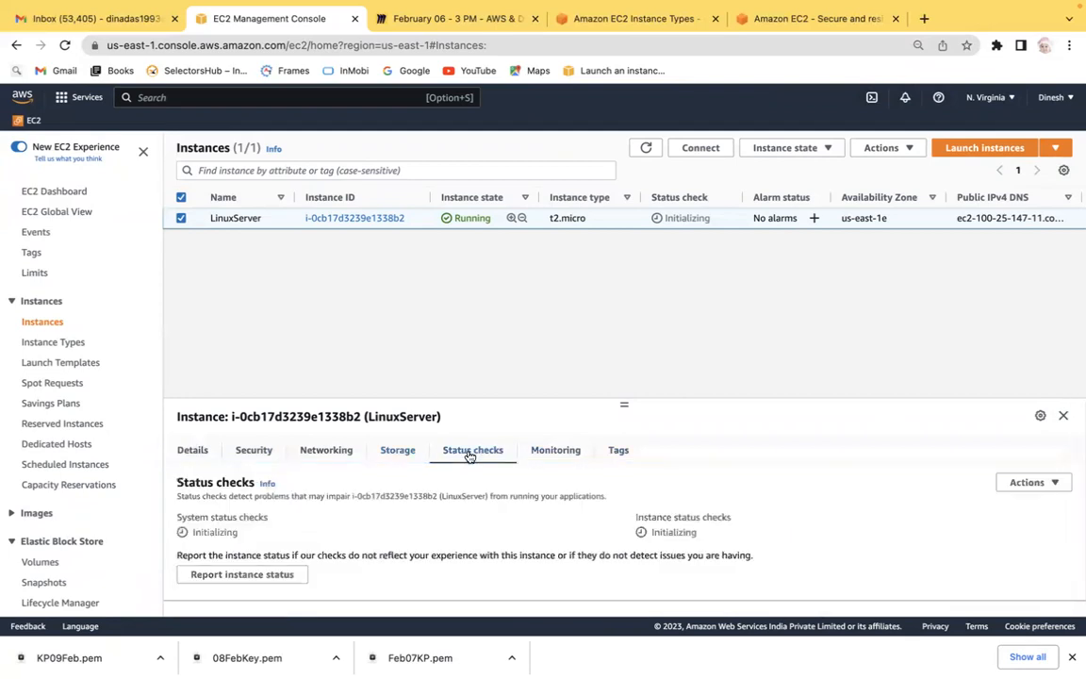
left_click(533, 453)
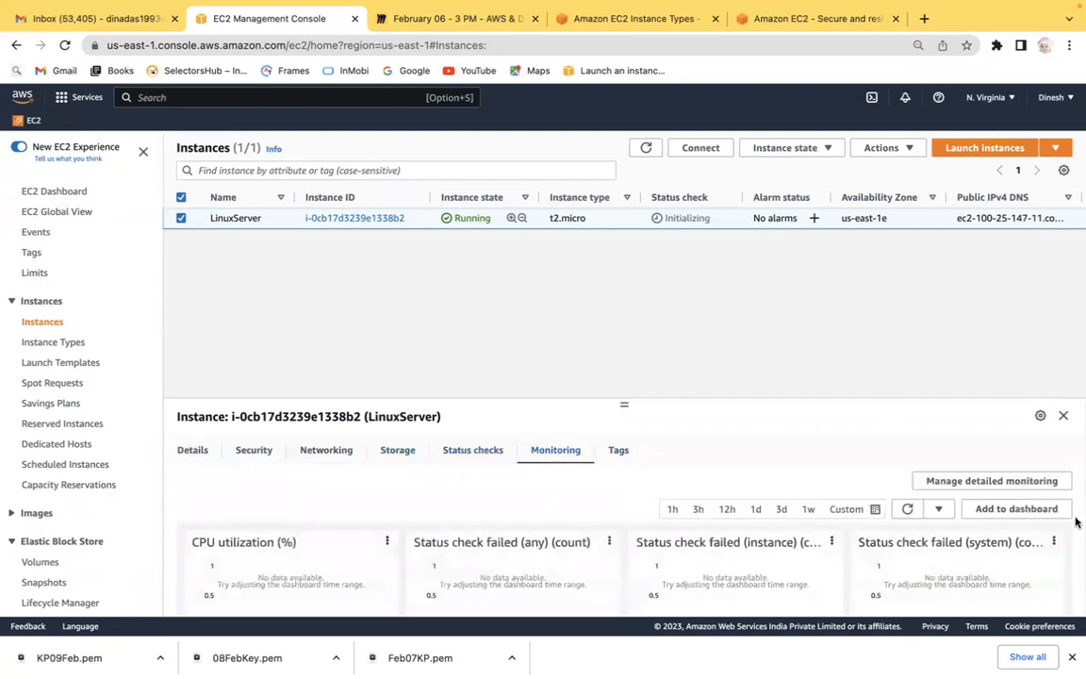
scroll(1077, 520, "down", 2)
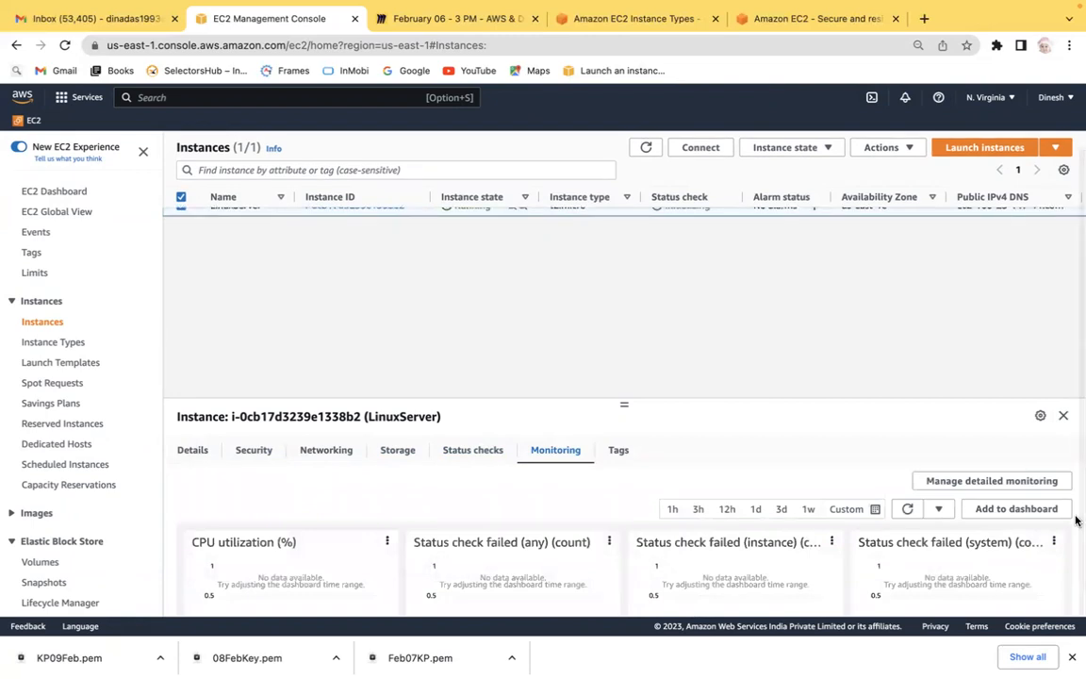
left_click(617, 451)
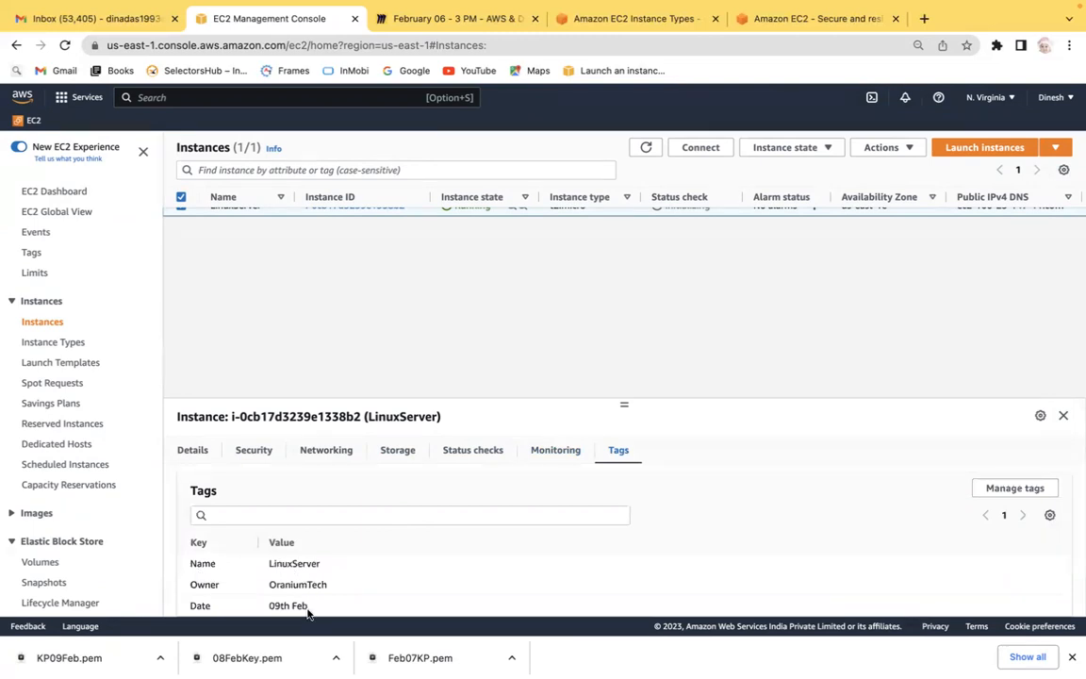
Return to the instance's Details tab and deselect the instance row.
left_click(193, 449)
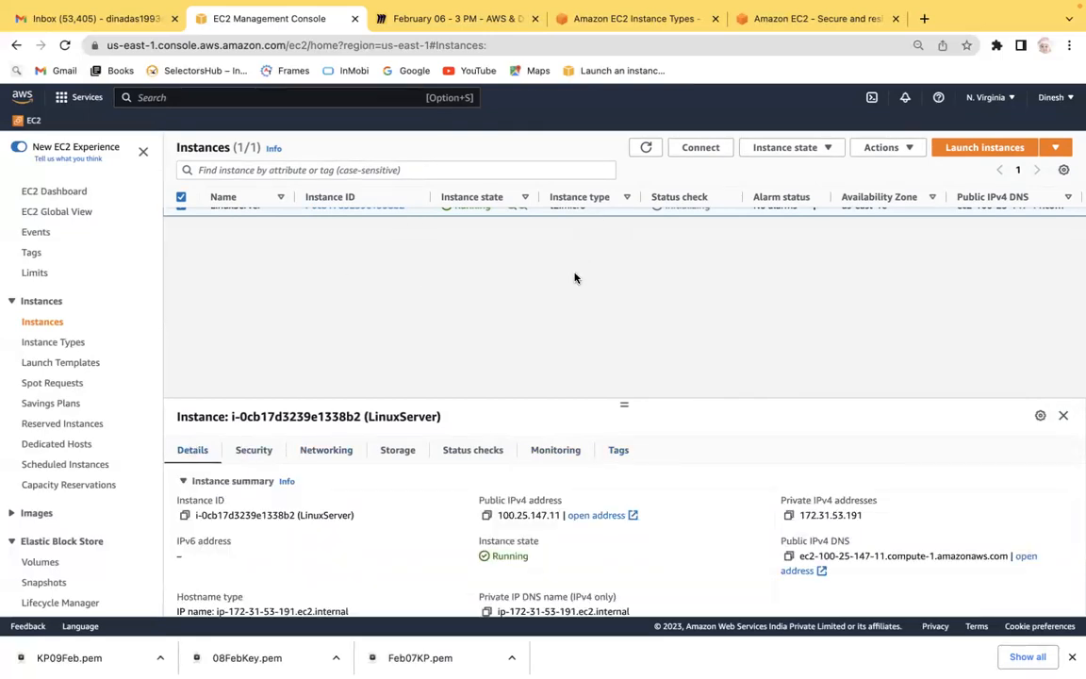
scroll(578, 240, "up", 1)
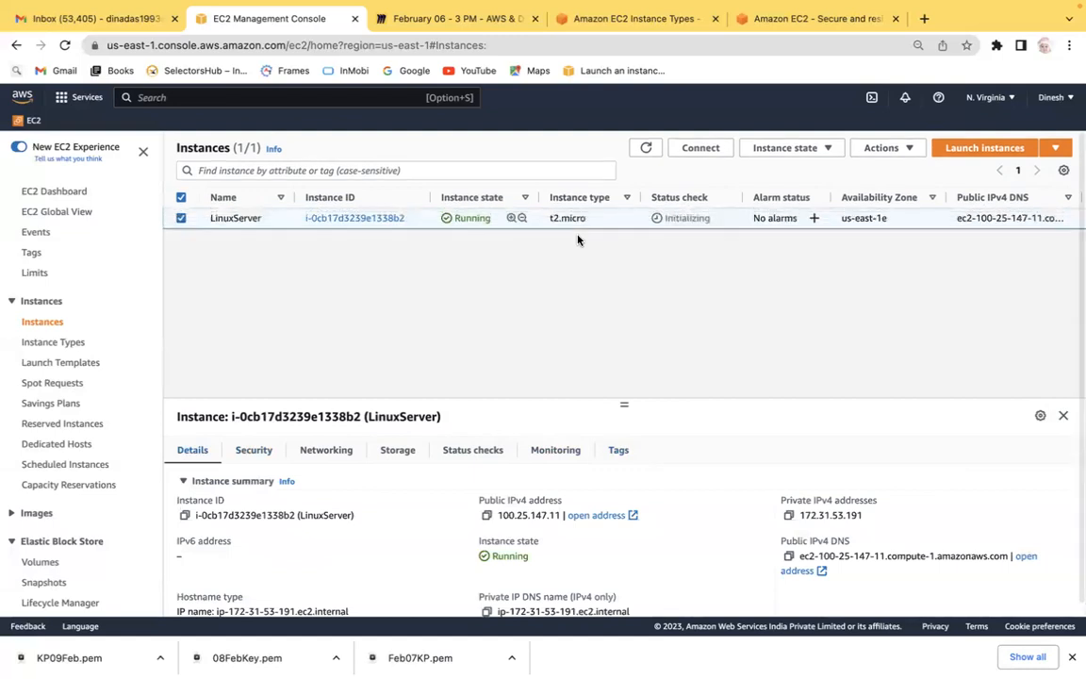
key("super+equal")
key("super+minus")
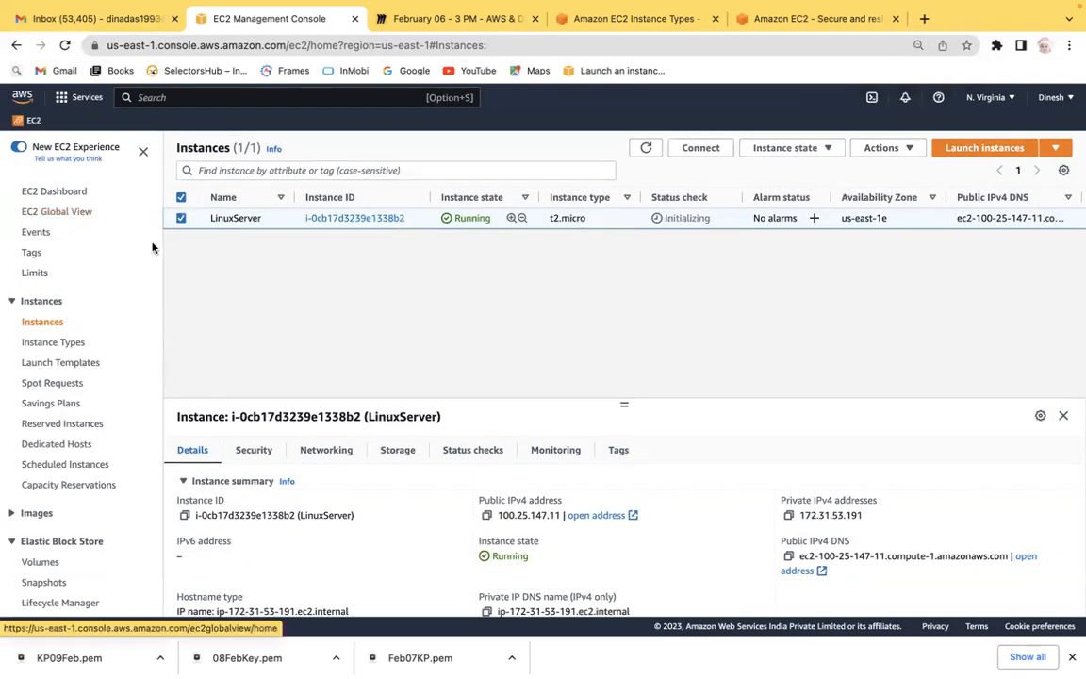
left_click(182, 219)
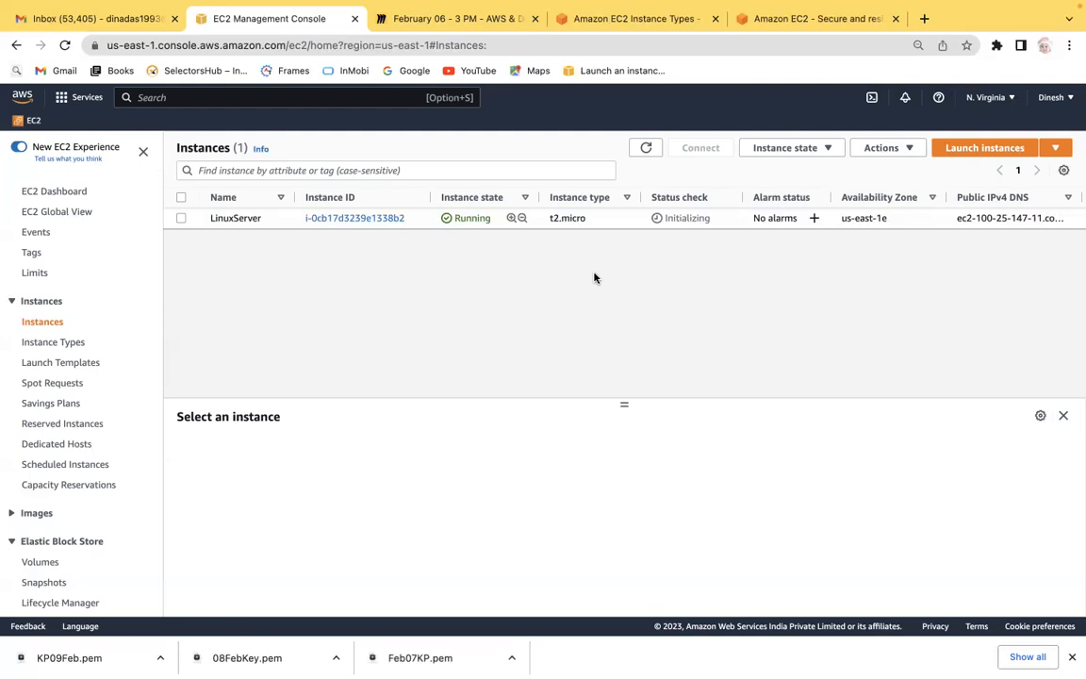
Switch to the Miro board and add a text box reading "How to connect EC2 Instance?" in an empty area, widening the box.
key("ctrl+Left")
key("ctrl+Right")
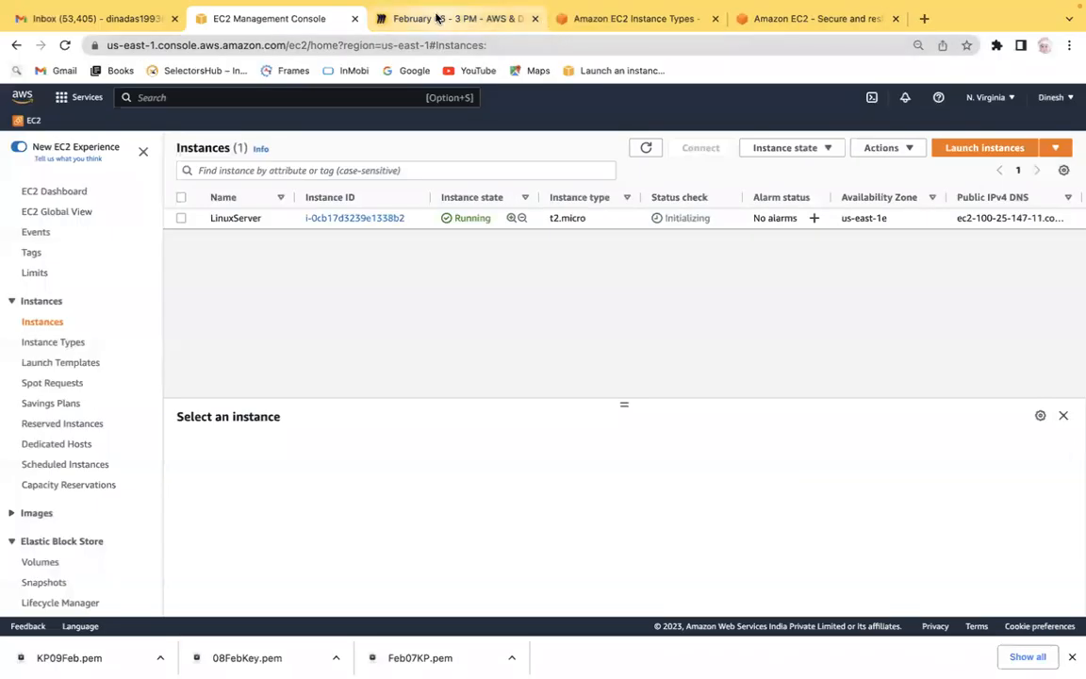
left_click(437, 18)
scroll(570, 271, "up", 5)
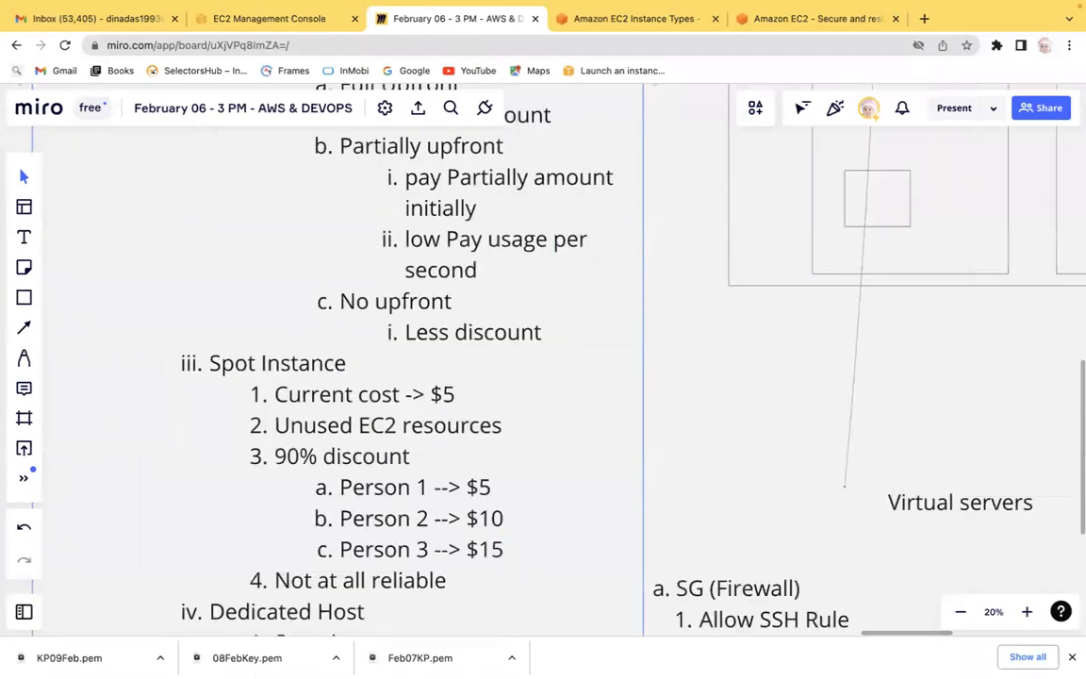
left_click(531, 382)
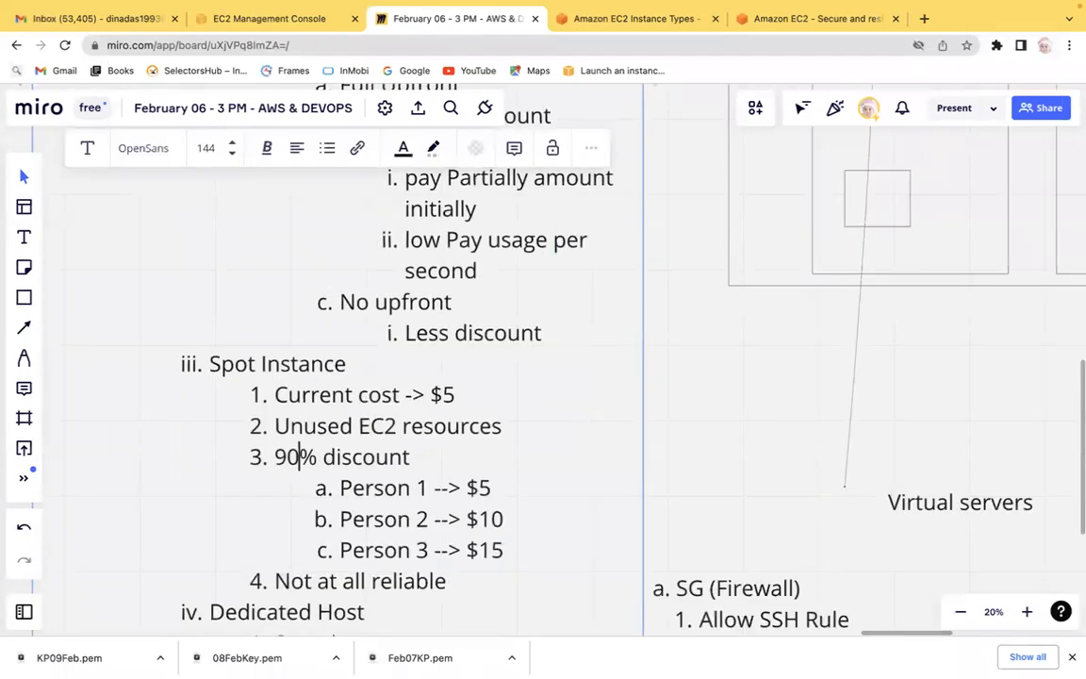
scroll(870, 400, "right", 10)
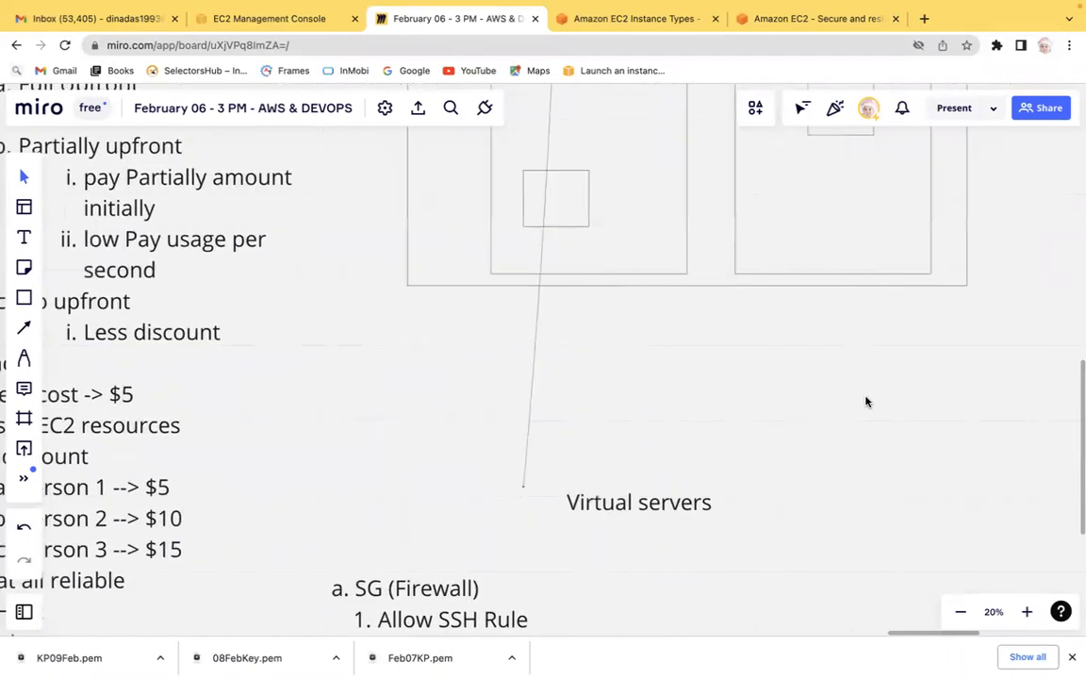
scroll(866, 401, "right", 5)
scroll(865, 402, "up", 6)
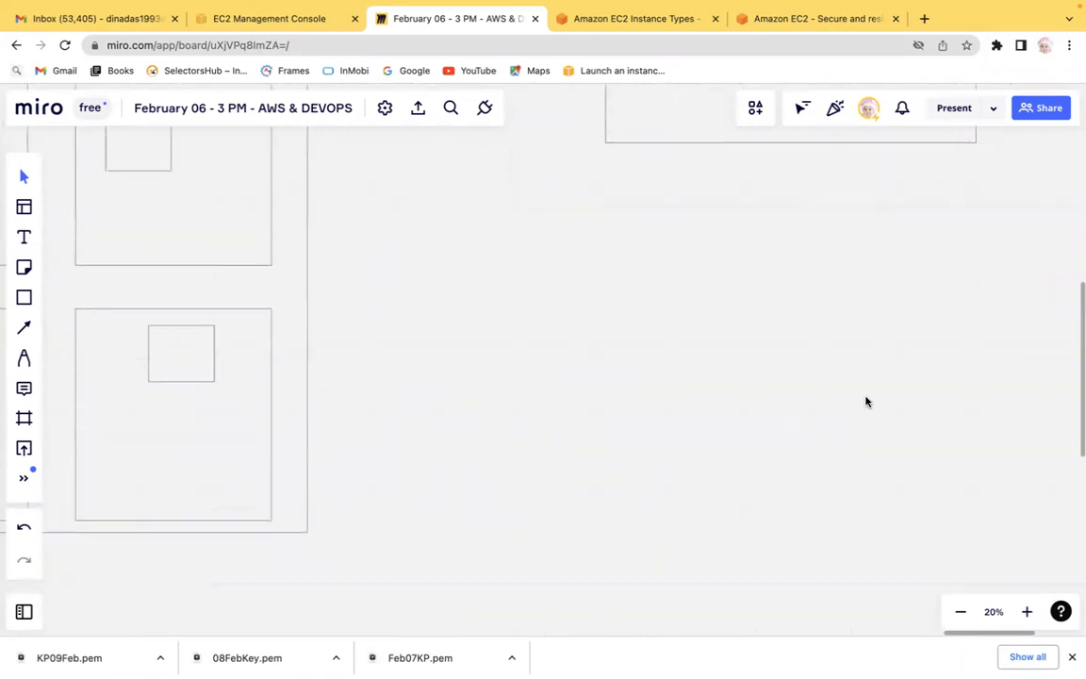
scroll(866, 401, "up", 2)
scroll(865, 402, "right", 12)
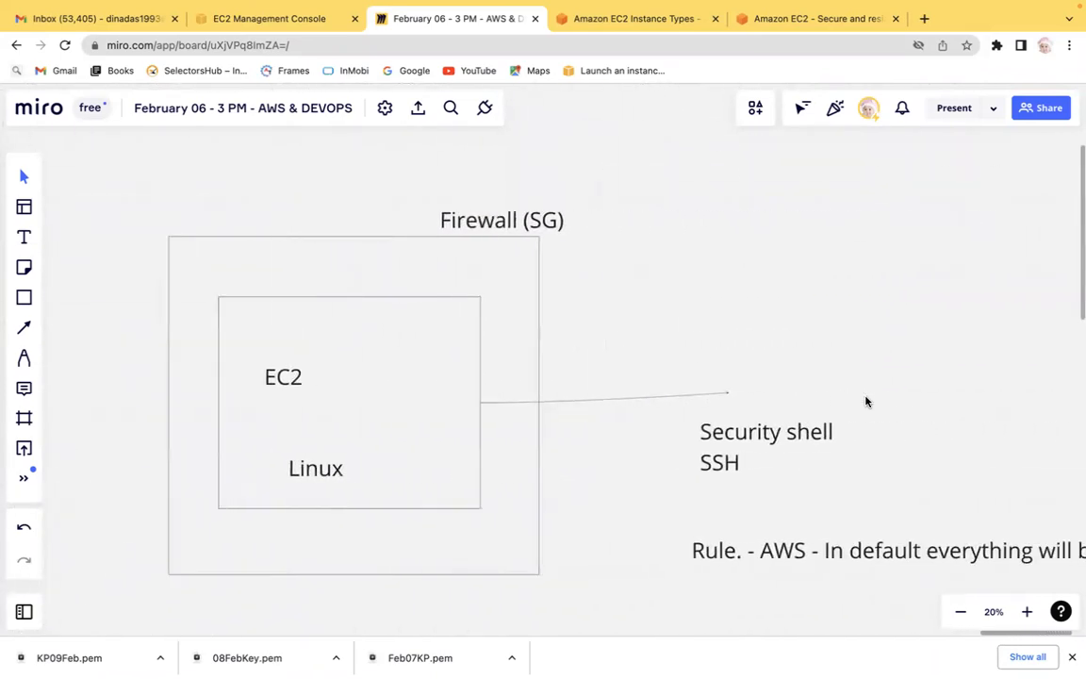
scroll(866, 401, "right", 6)
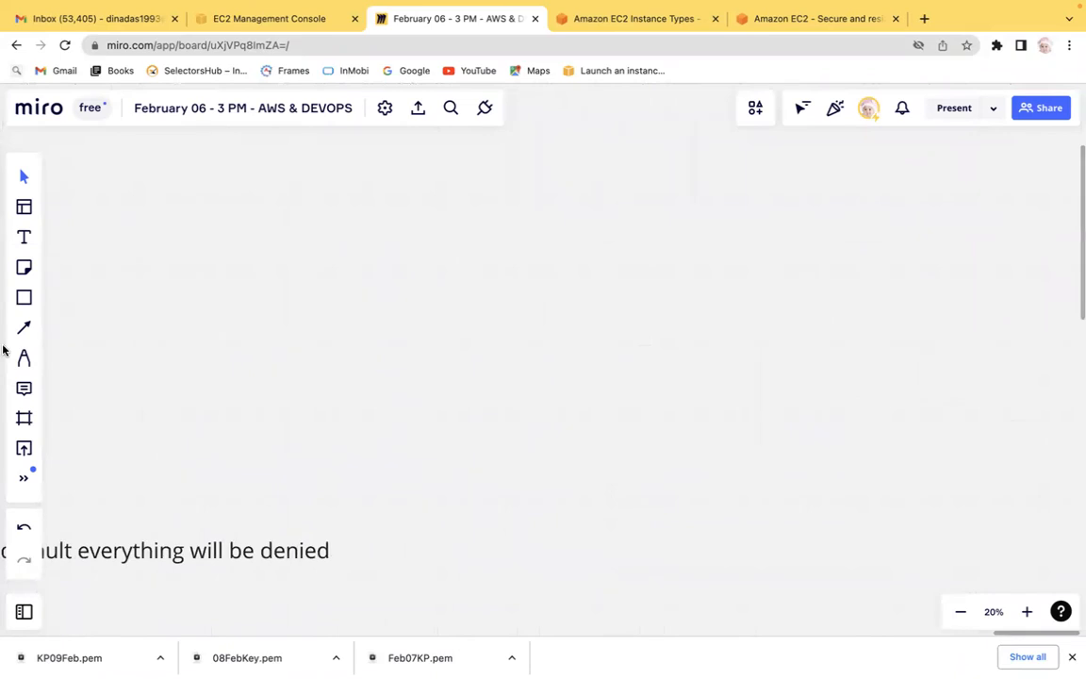
left_click(25, 239)
left_click(252, 158)
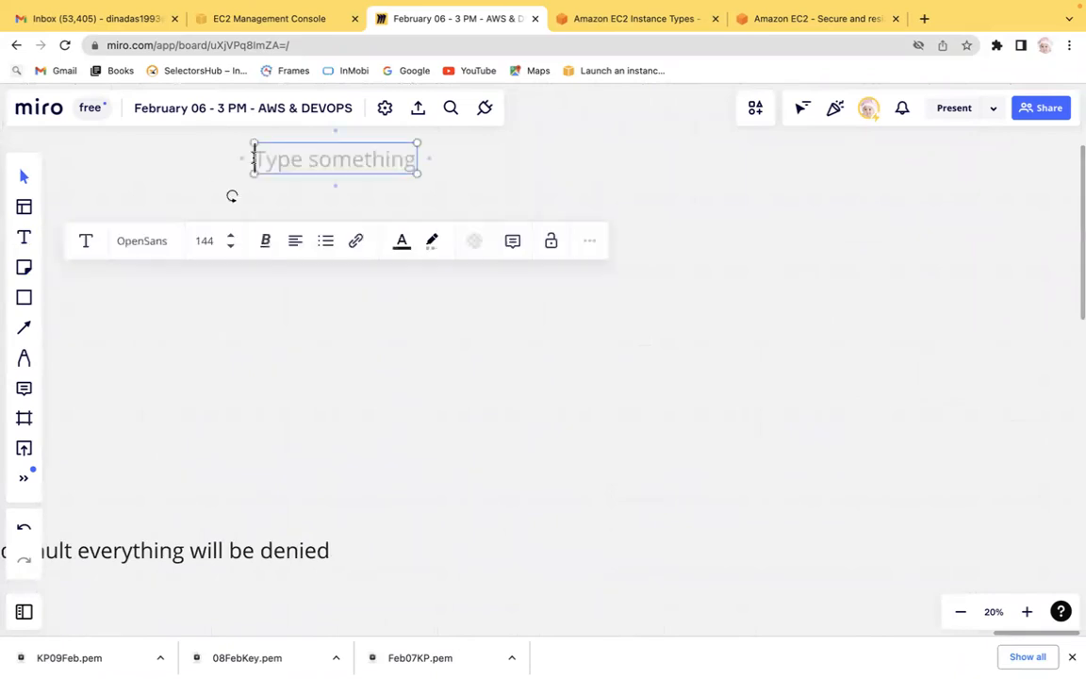
type("How to con")
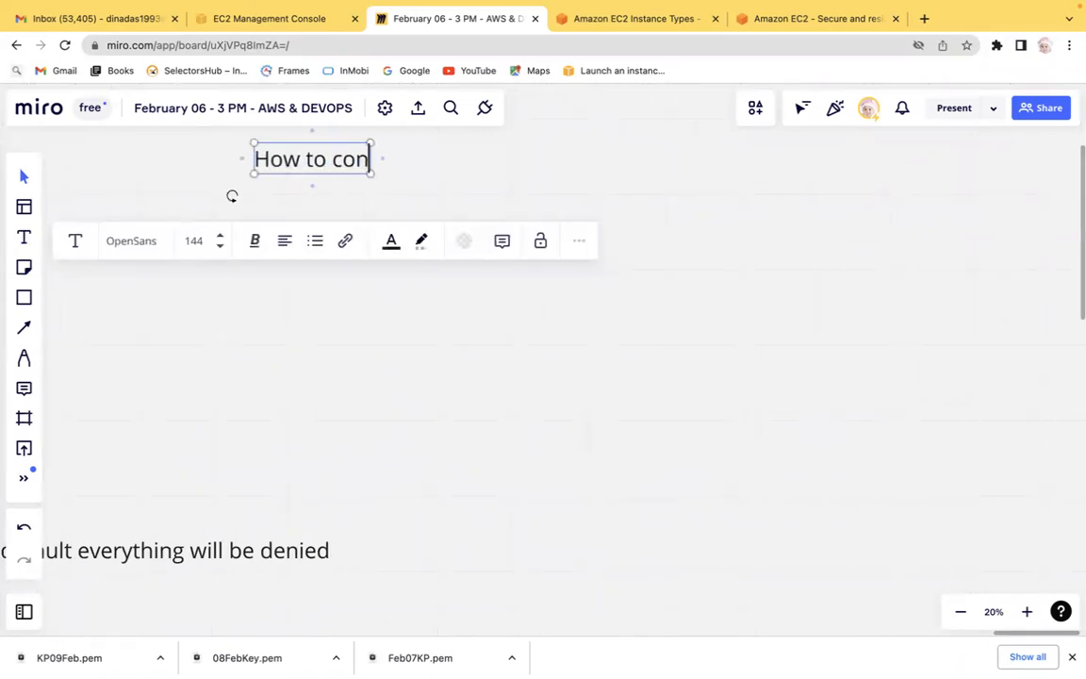
type("nect EC")
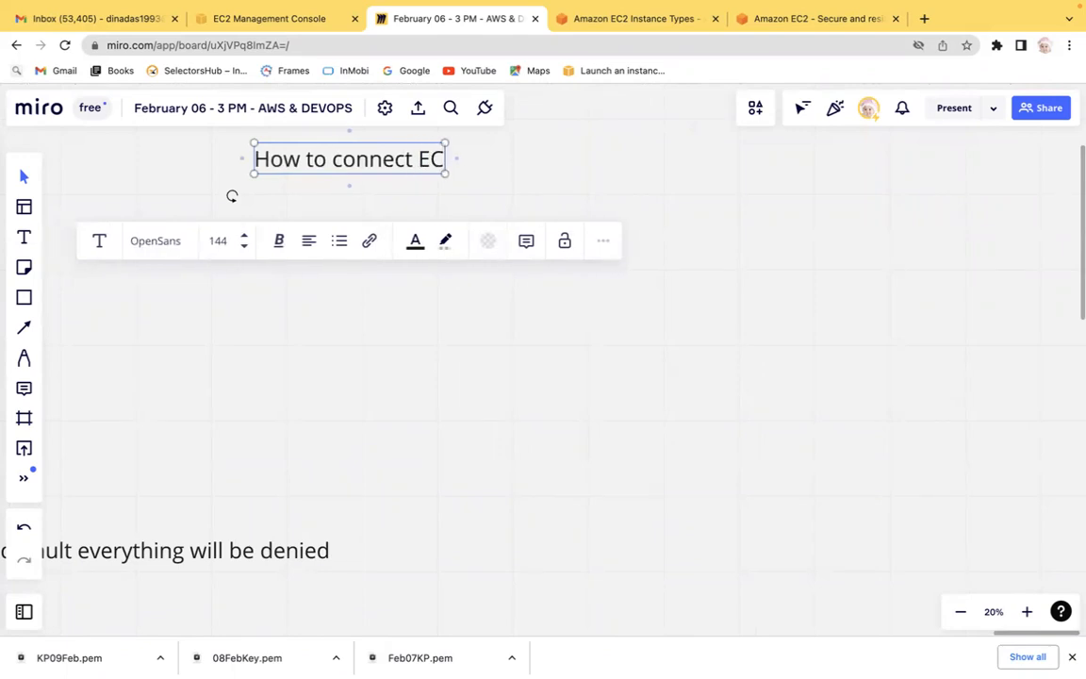
type("2 Ins")
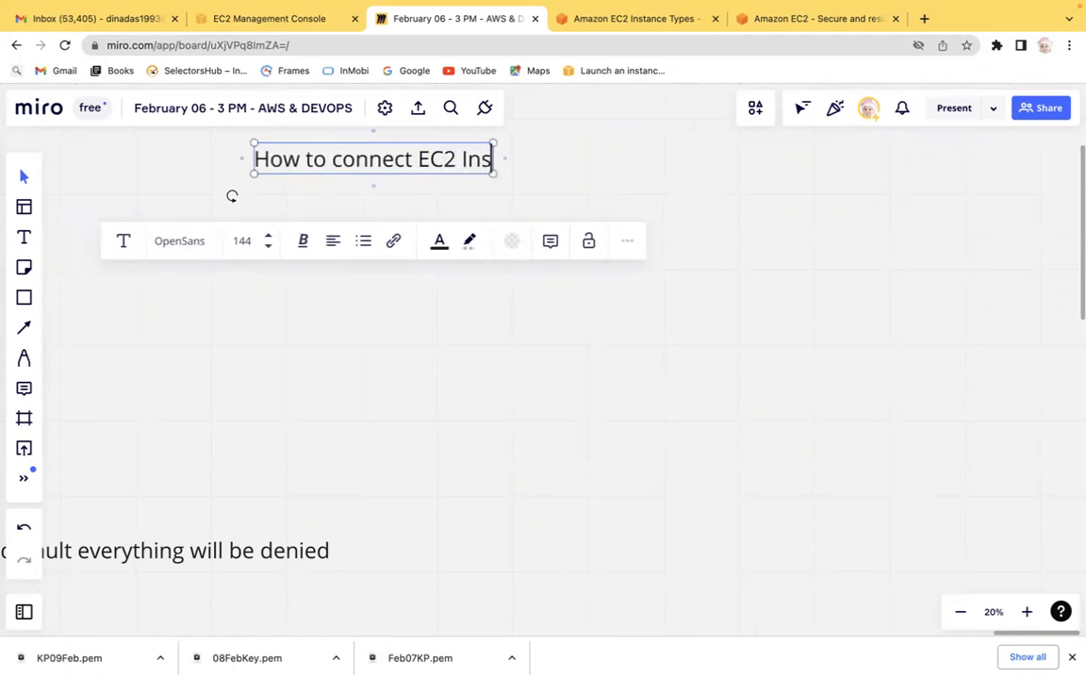
type("tance?")
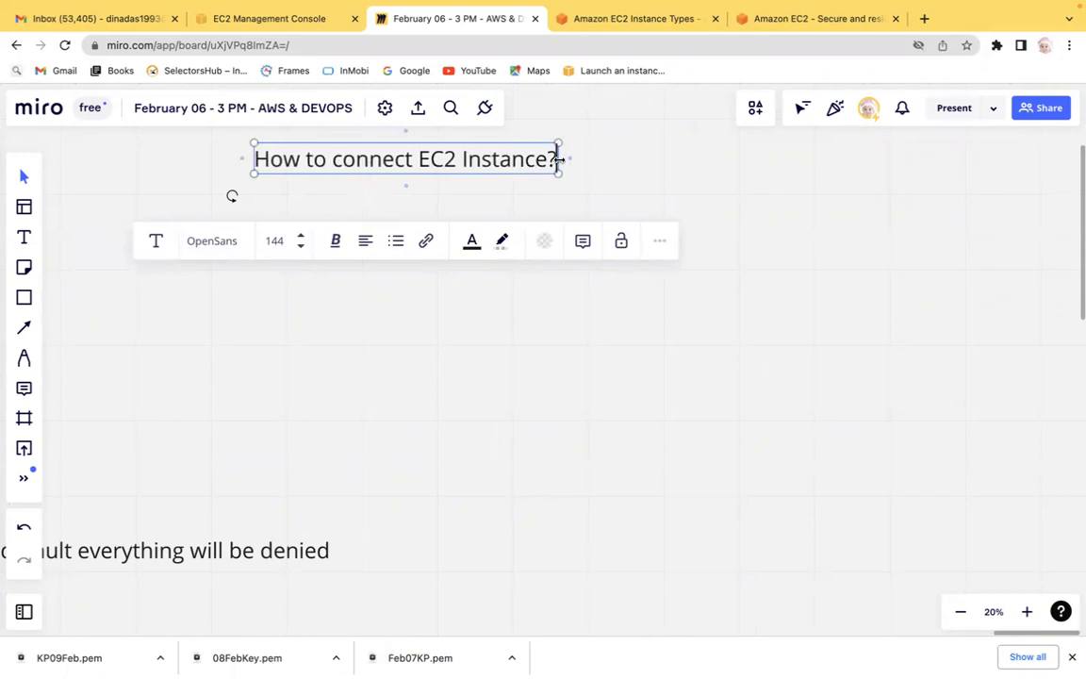
left_click_drag(560, 160, 810, 145)
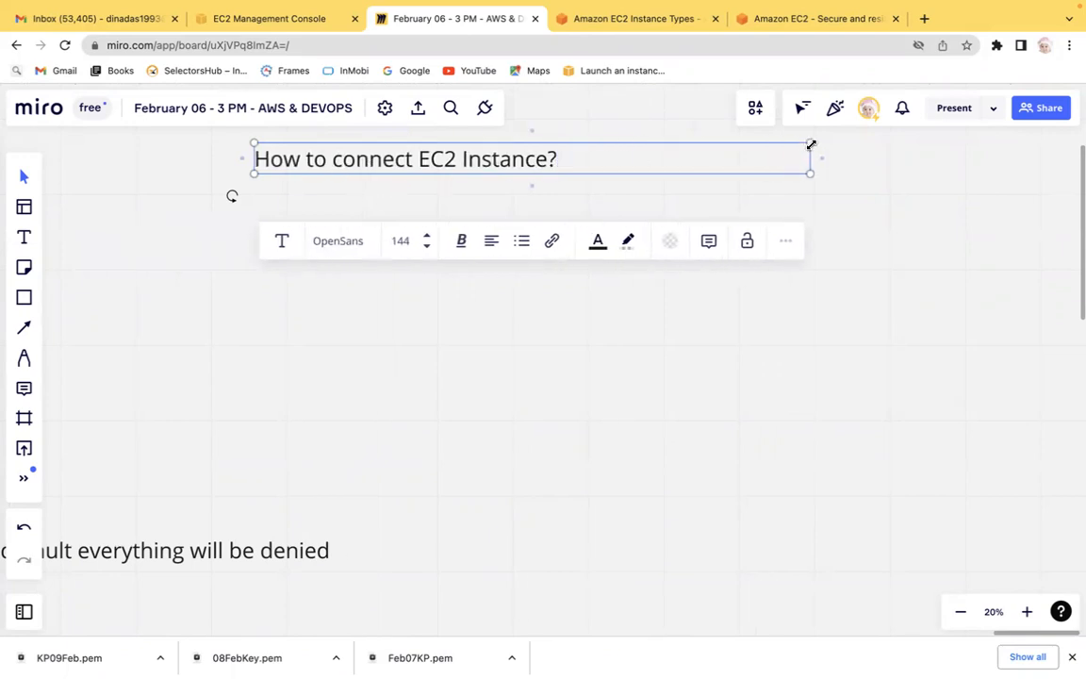
Make the "How to connect EC2 Instance?" heading bold.
key("ctrl+a")
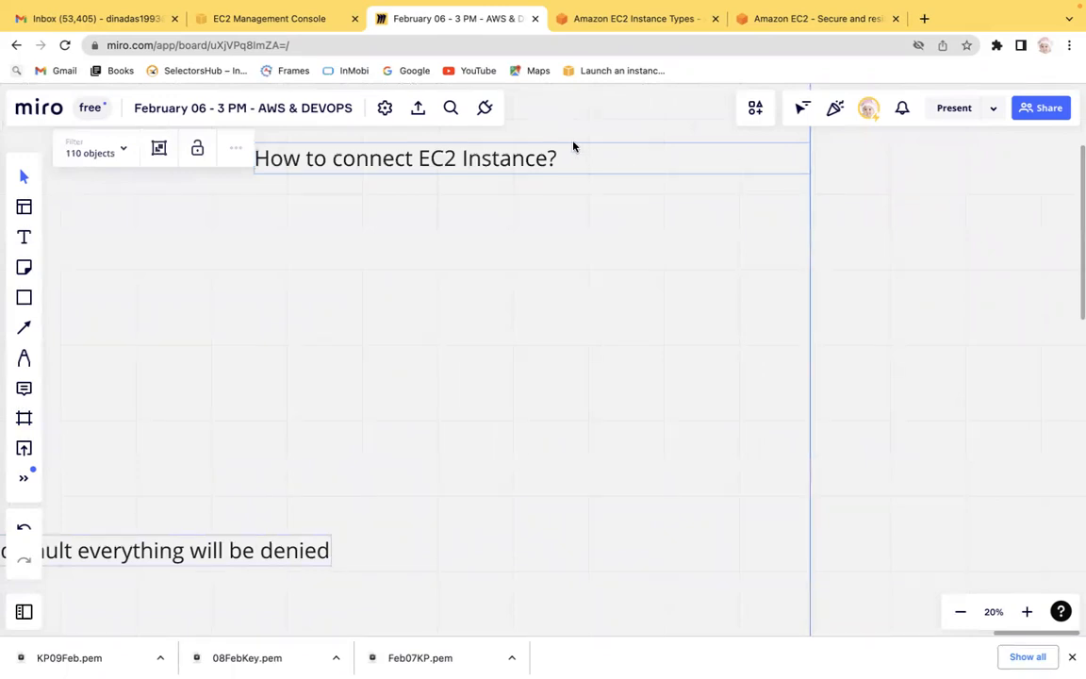
left_click(150, 215)
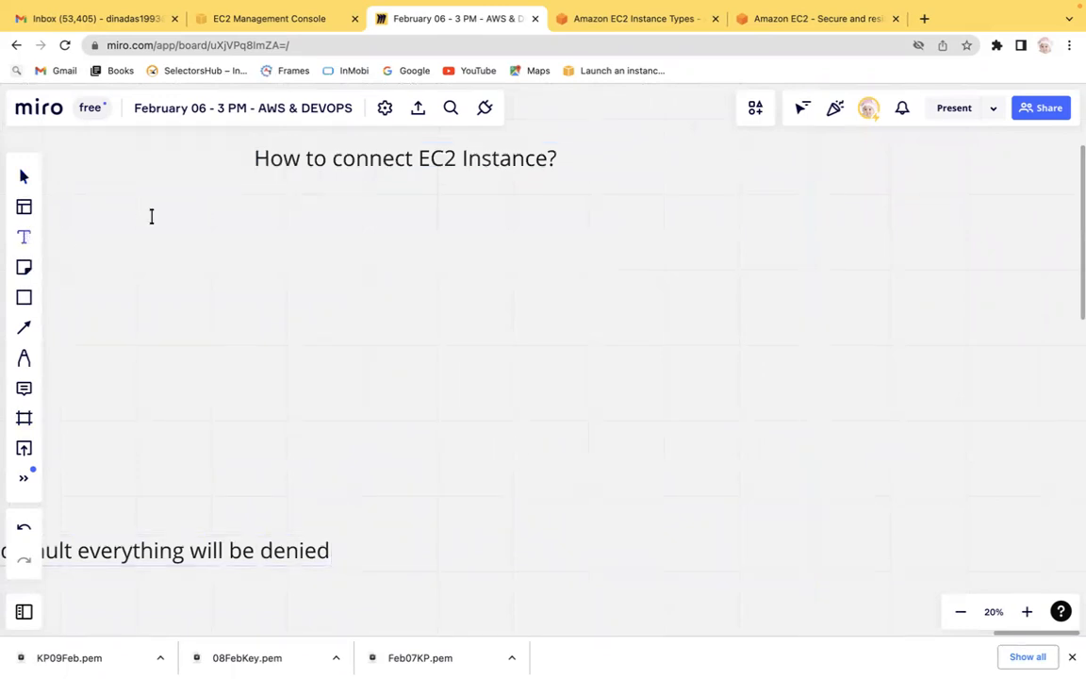
double_click(550, 158)
key("ctrl+a")
key("ctrl+b")
left_click(576, 158)
Add a list item "a. UI - Ec2 connect" below the heading.
key("Return")
type("a")
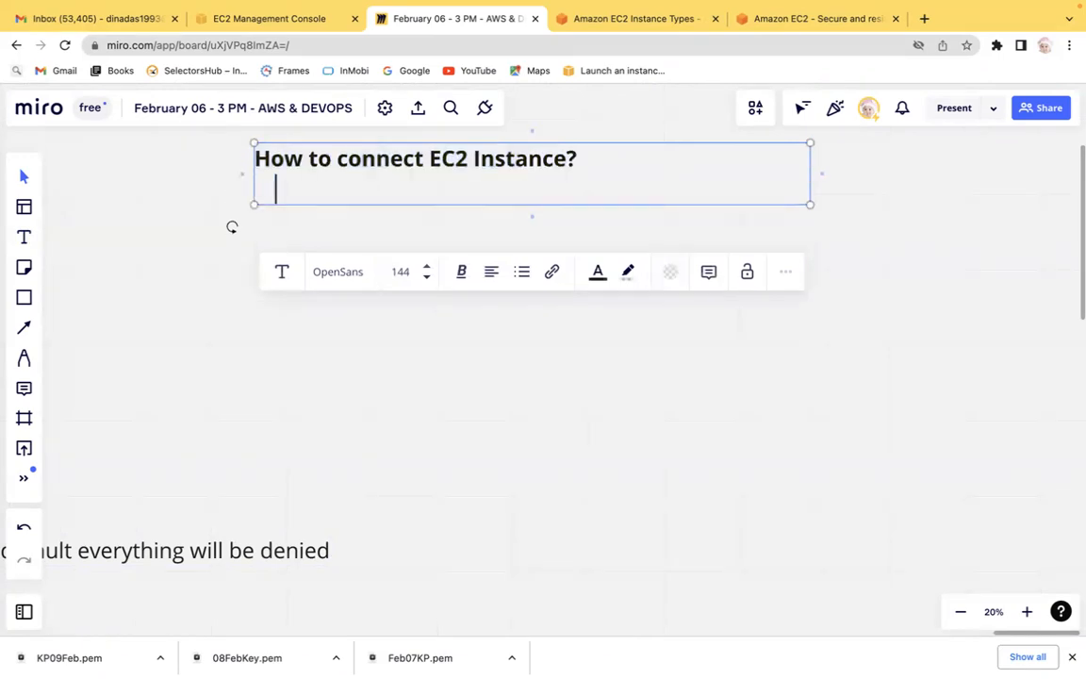
type(". UI - E")
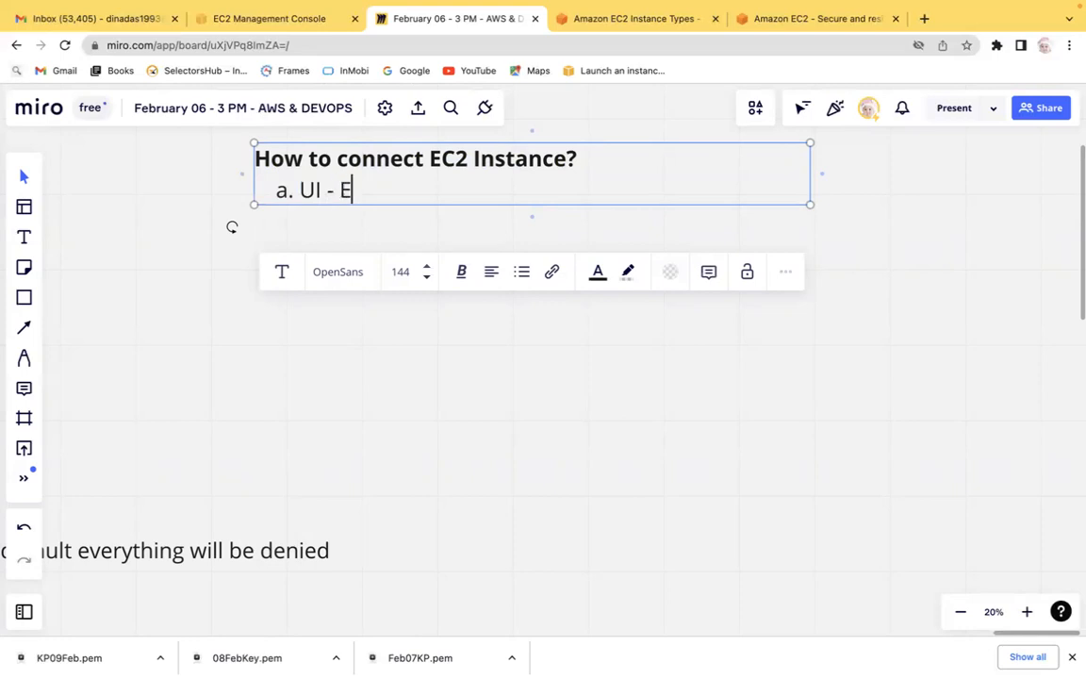
type("c2 connect")
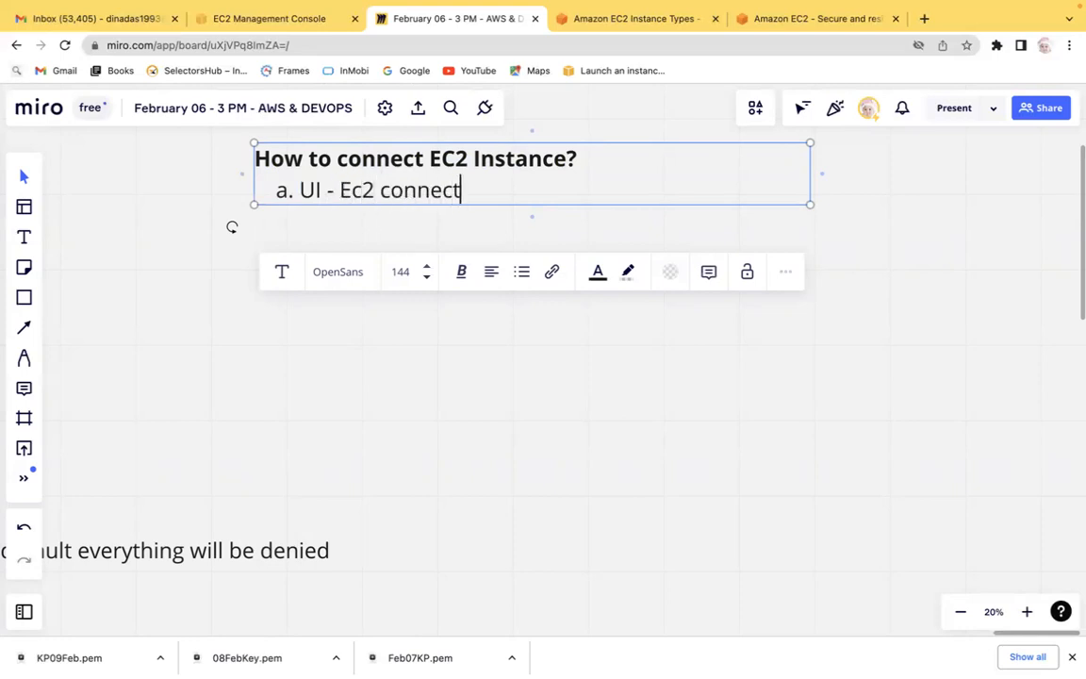
Start a second list item "b. Programmatic" below the first.
key("Return")
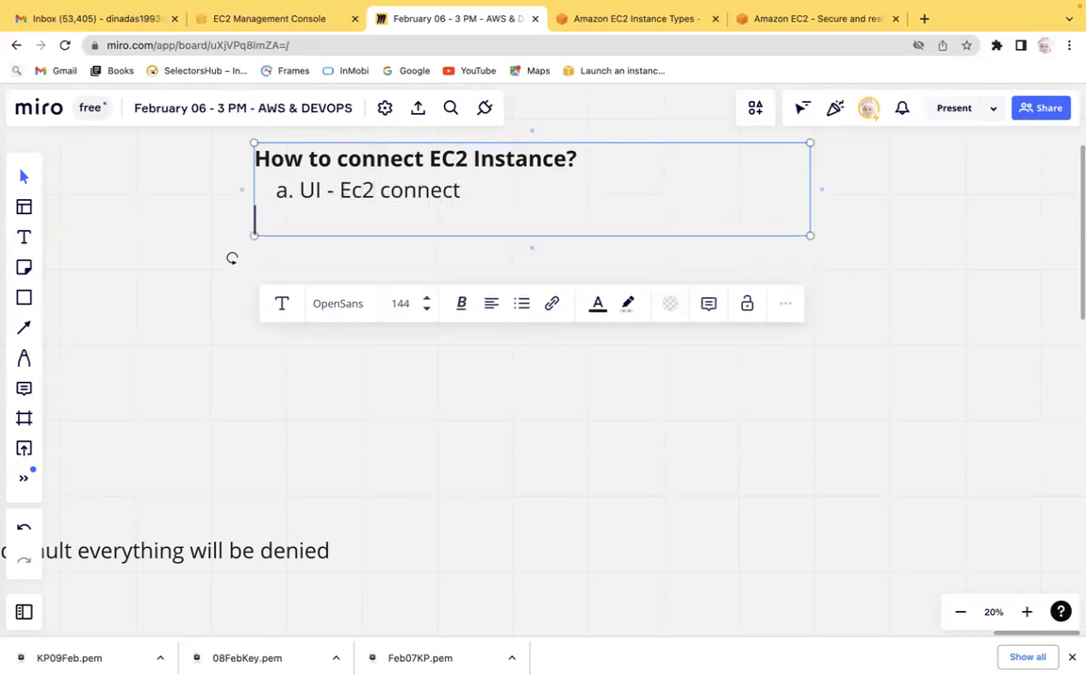
type("b")
key("BackSpace")
key("BackSpace")
key("Tab")
type("b")
key("BackSpace")
key("Left")
key("Right")
type(". Programmat")
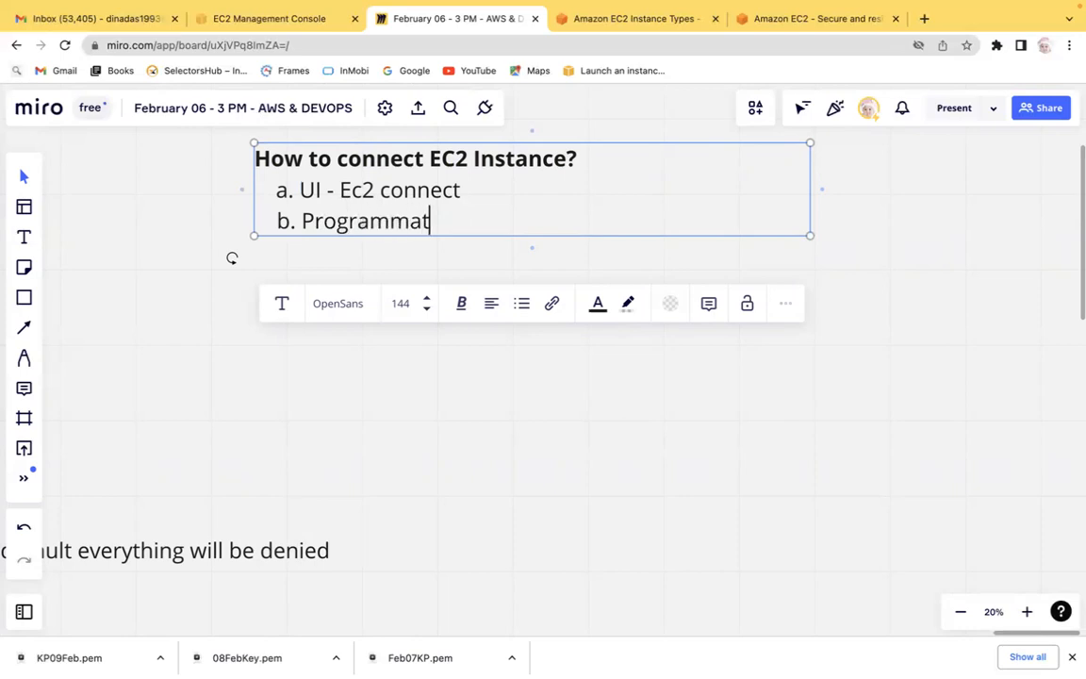
type("ic - Terminal /")
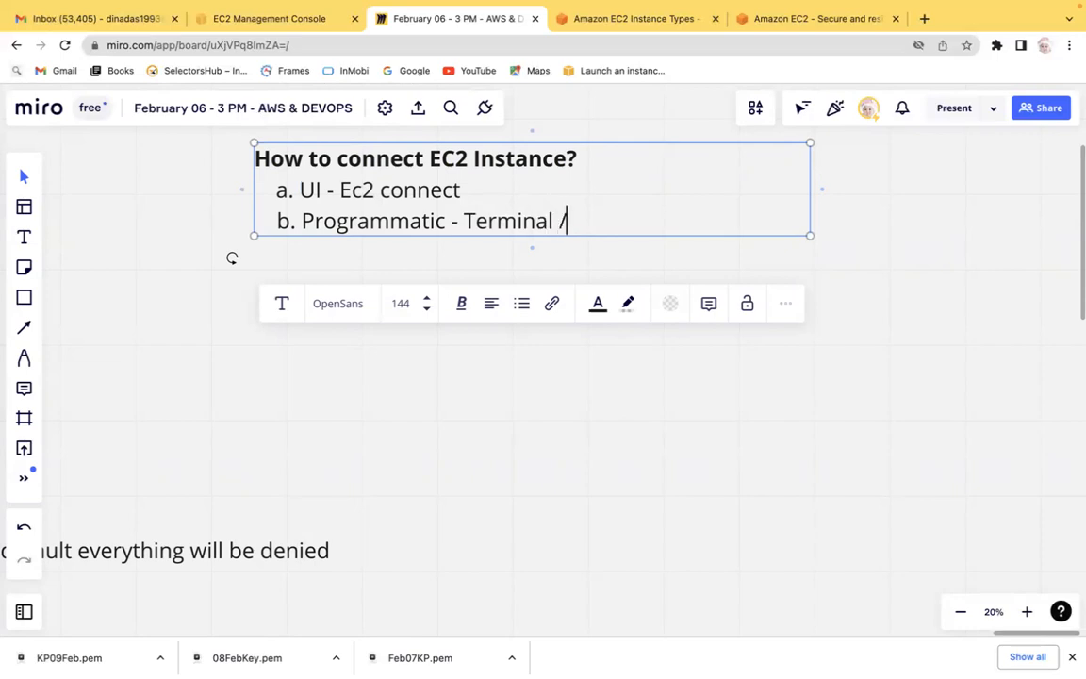
type(" Shell / Python")
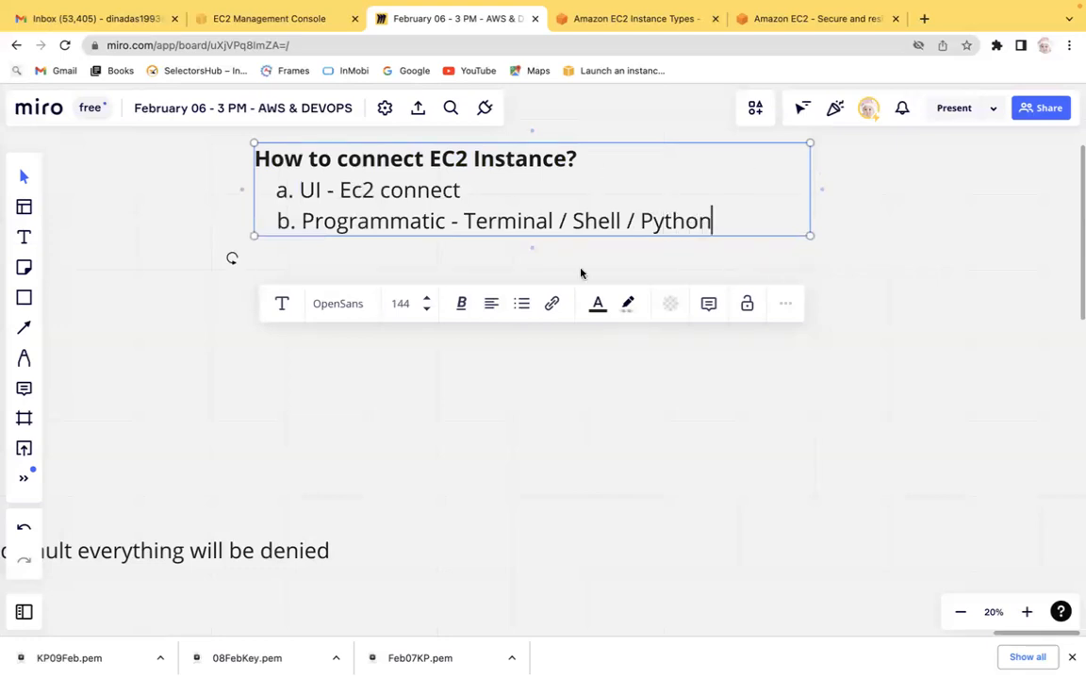
Open the Connect to instance page for the LinuxServer instance and view its EC2 Instance Connect option.
double_click(501, 222)
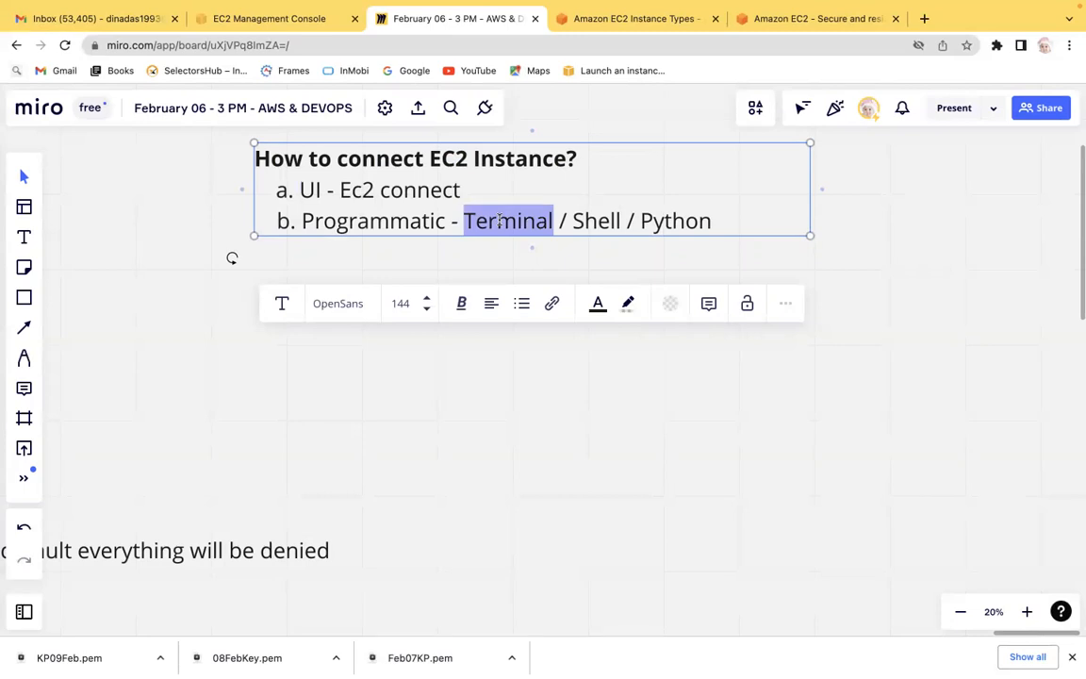
left_click_drag(405, 192, 299, 190)
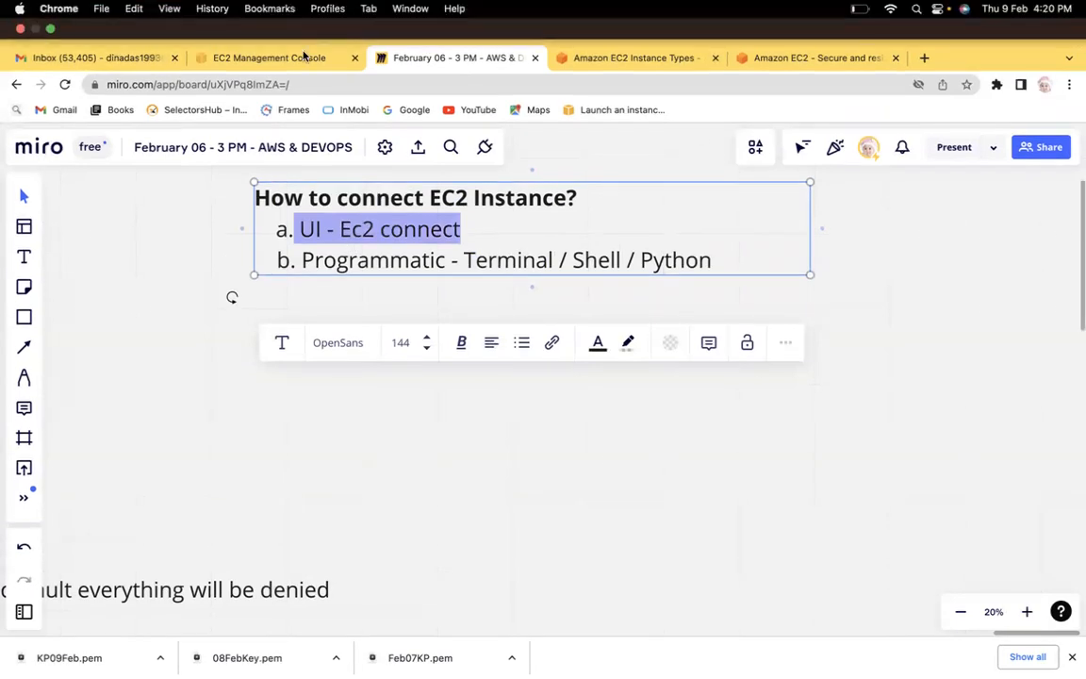
left_click(302, 54)
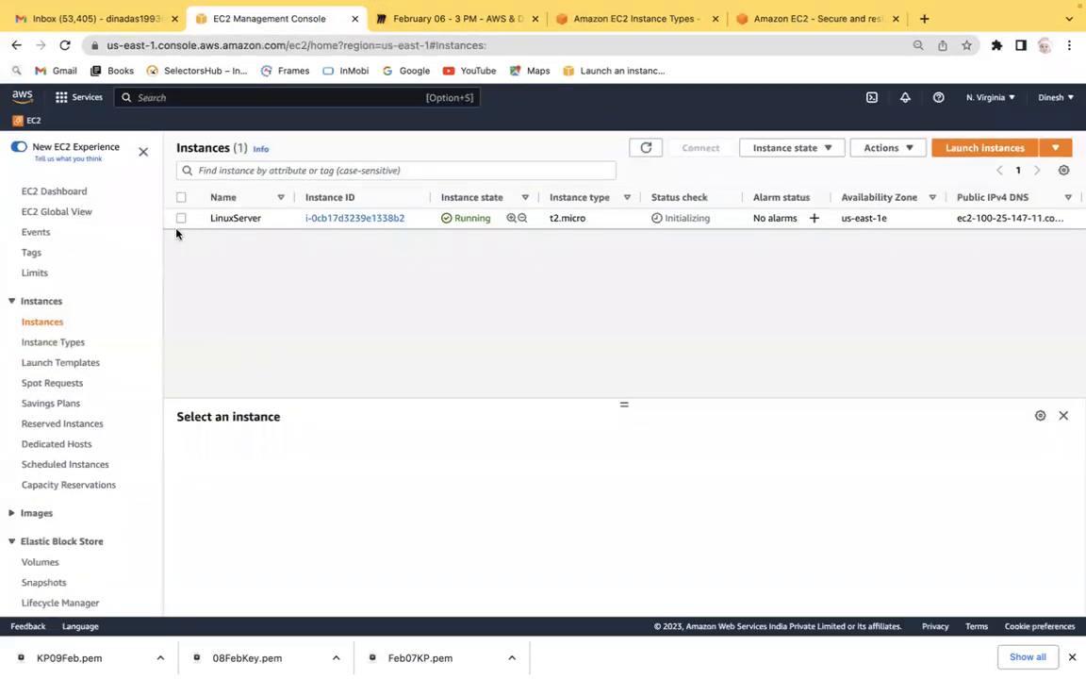
left_click(181, 218)
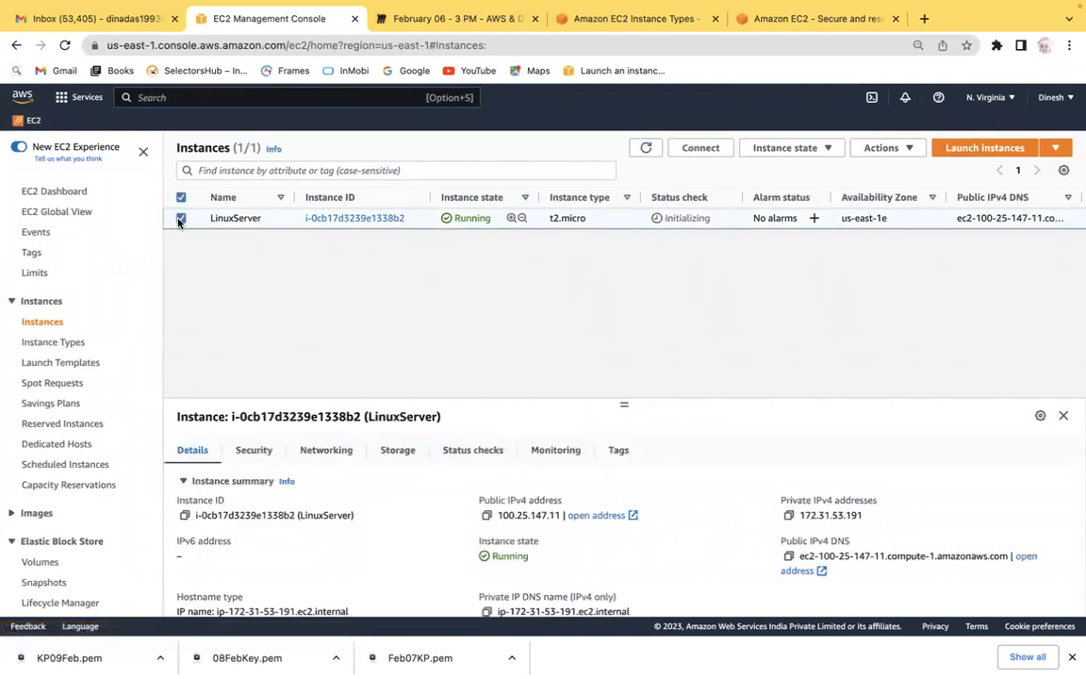
left_click(701, 148)
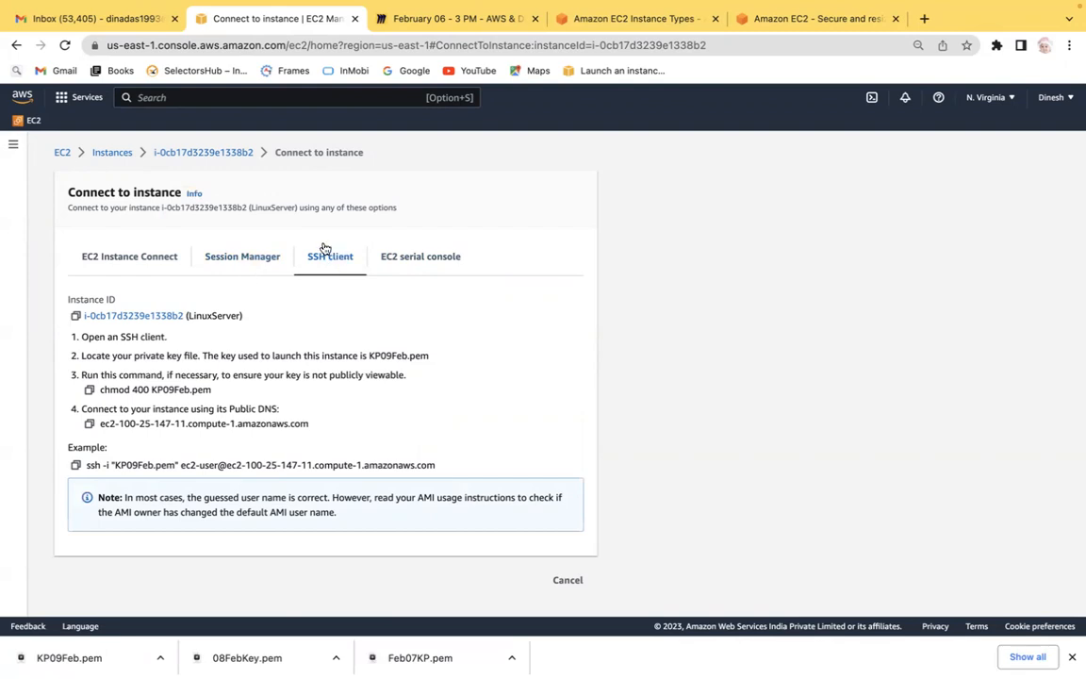
left_click(145, 257)
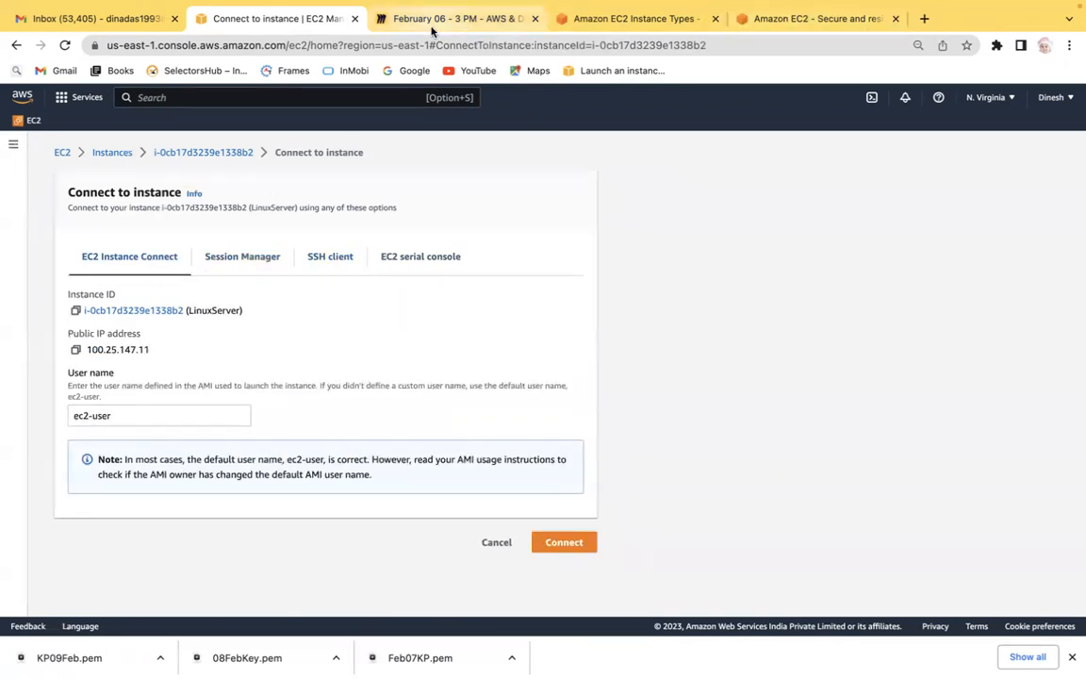
Insert "instance" into item a so it reads "Ec2 instance connect".
left_click(451, 19)
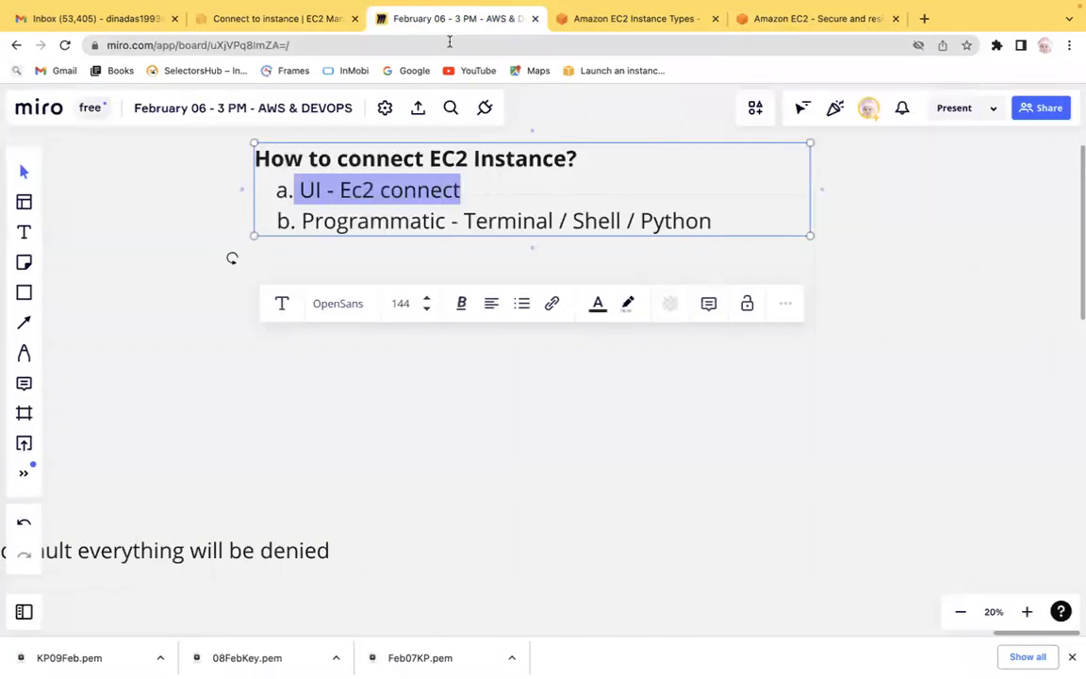
left_click(380, 191)
type("instance")
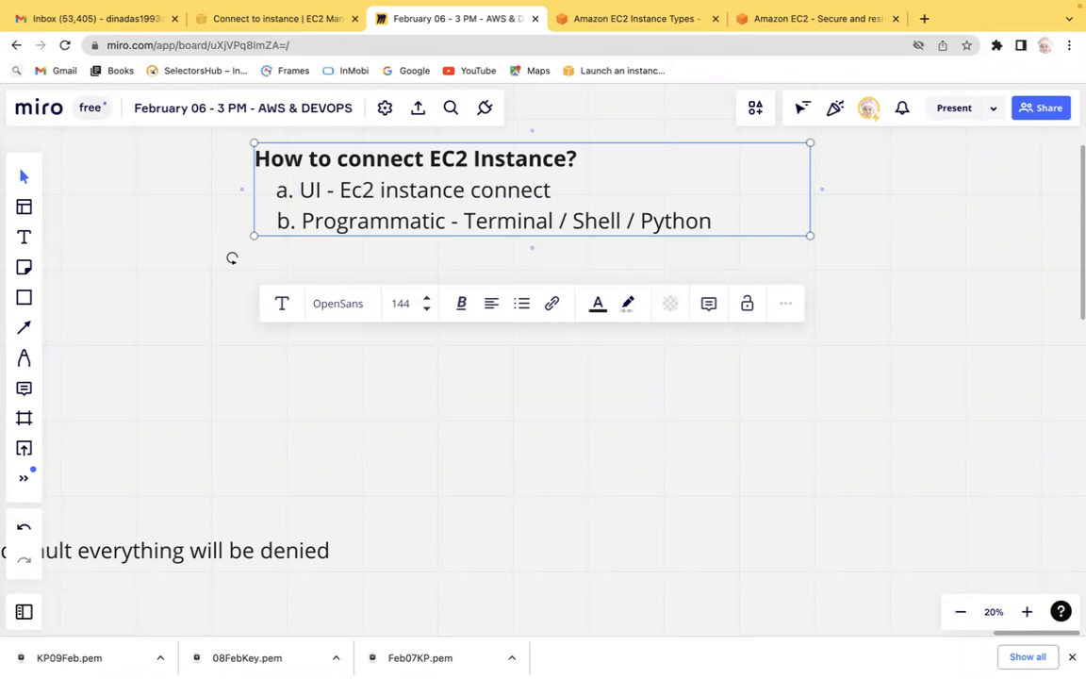
Replace "UI" in item a with "User Interface".
left_click(321, 189)
key("BackSpace")
type("ser")
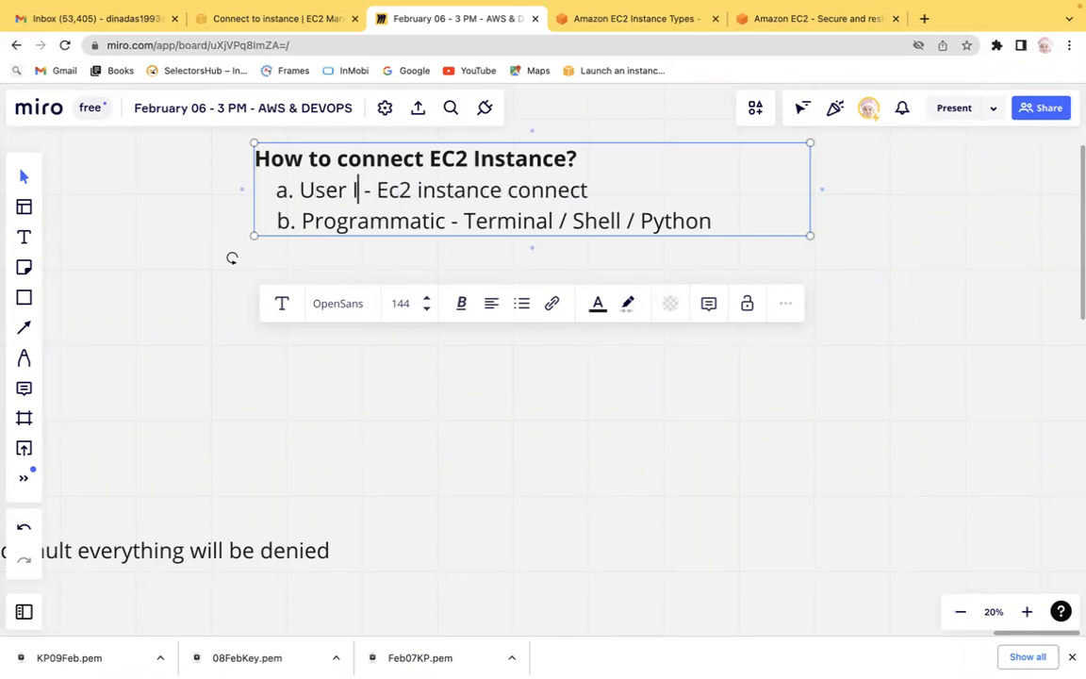
left_click(70, 54)
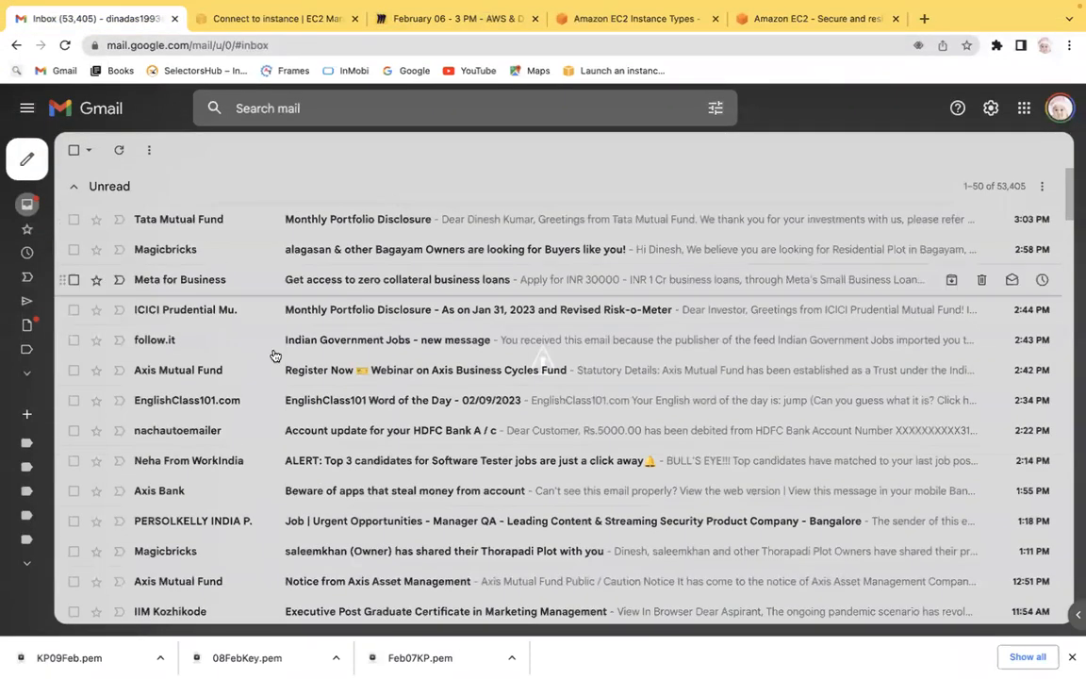
left_click(267, 19)
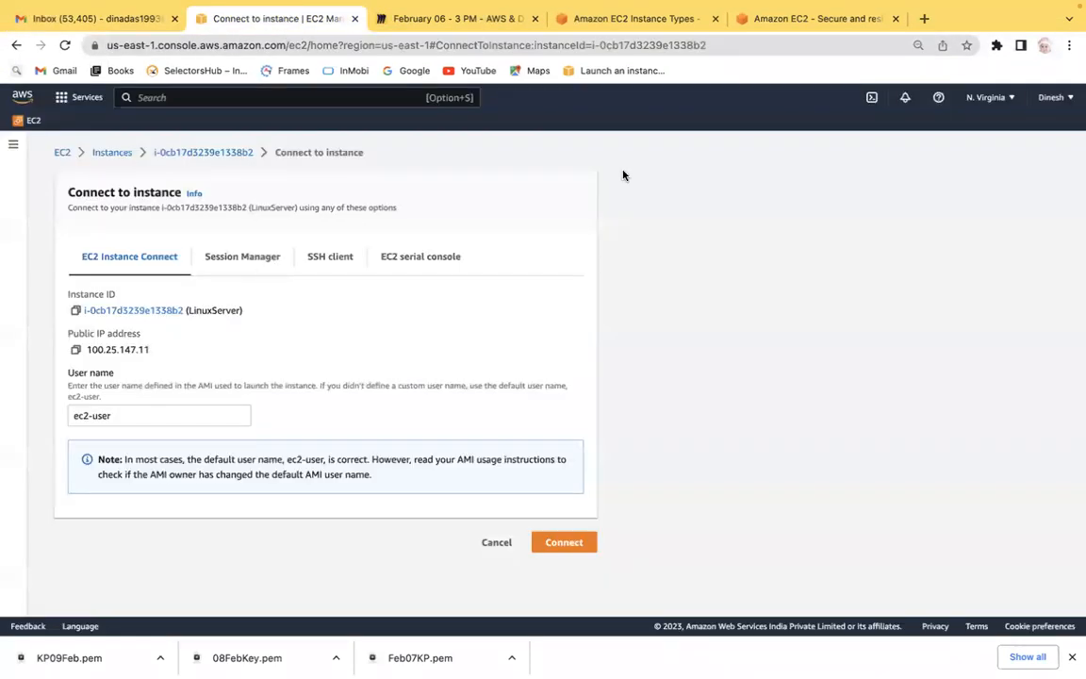
left_click(484, 26)
type("ntrf - Ec2 instance connect")
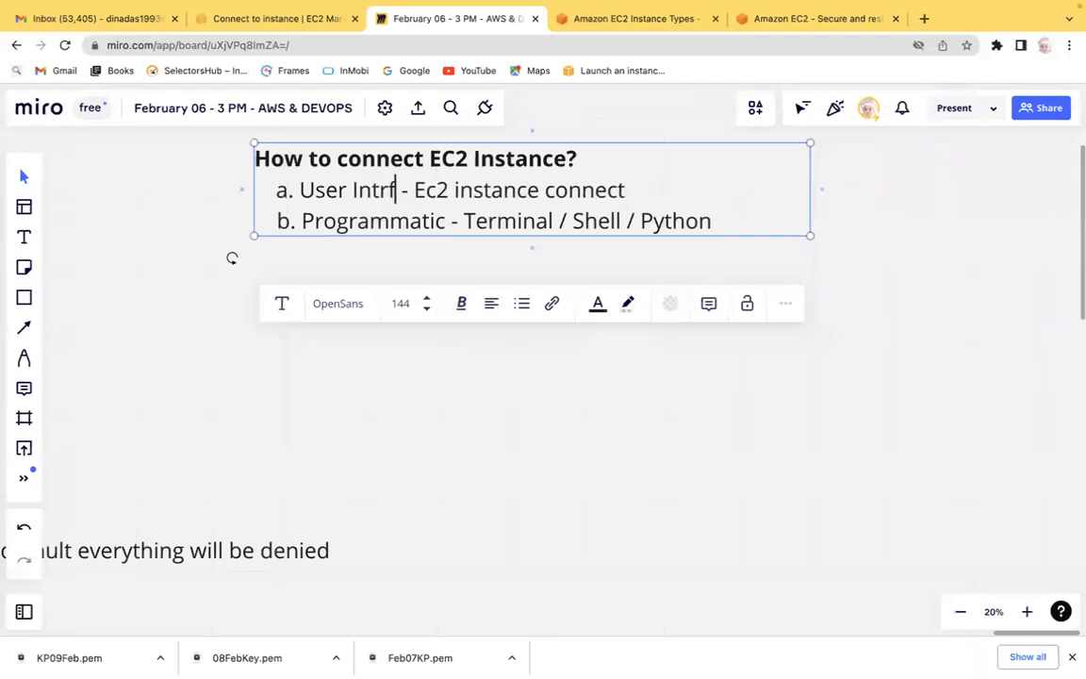
key("BackSpace")
key("BackSpace")
type("terface")
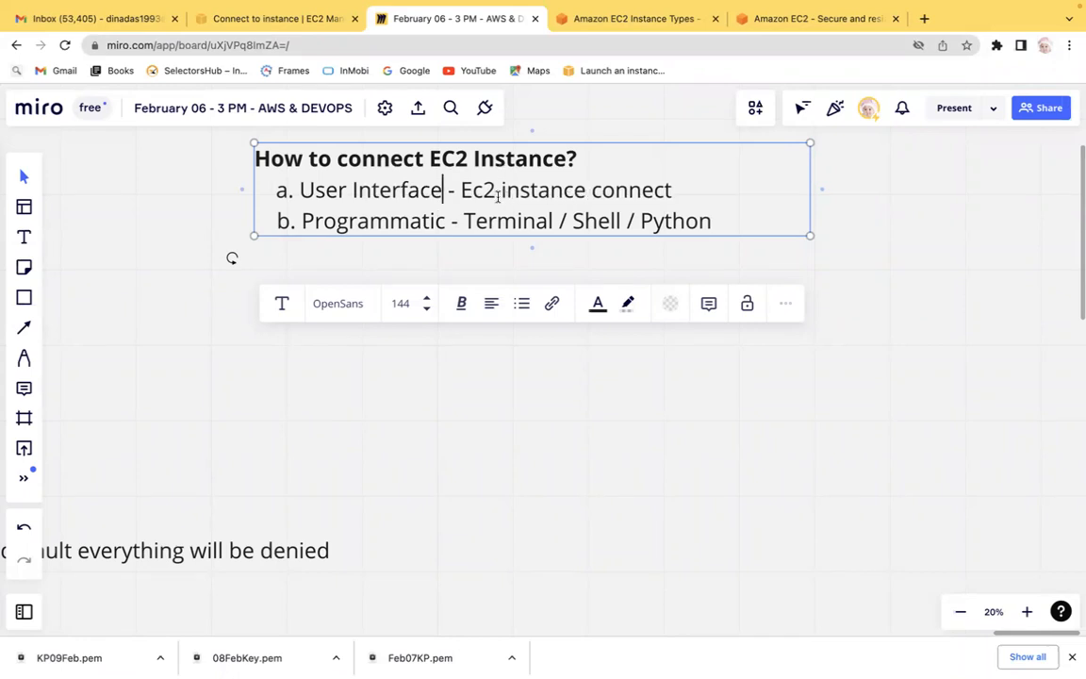
left_click(641, 18)
left_click(467, 18)
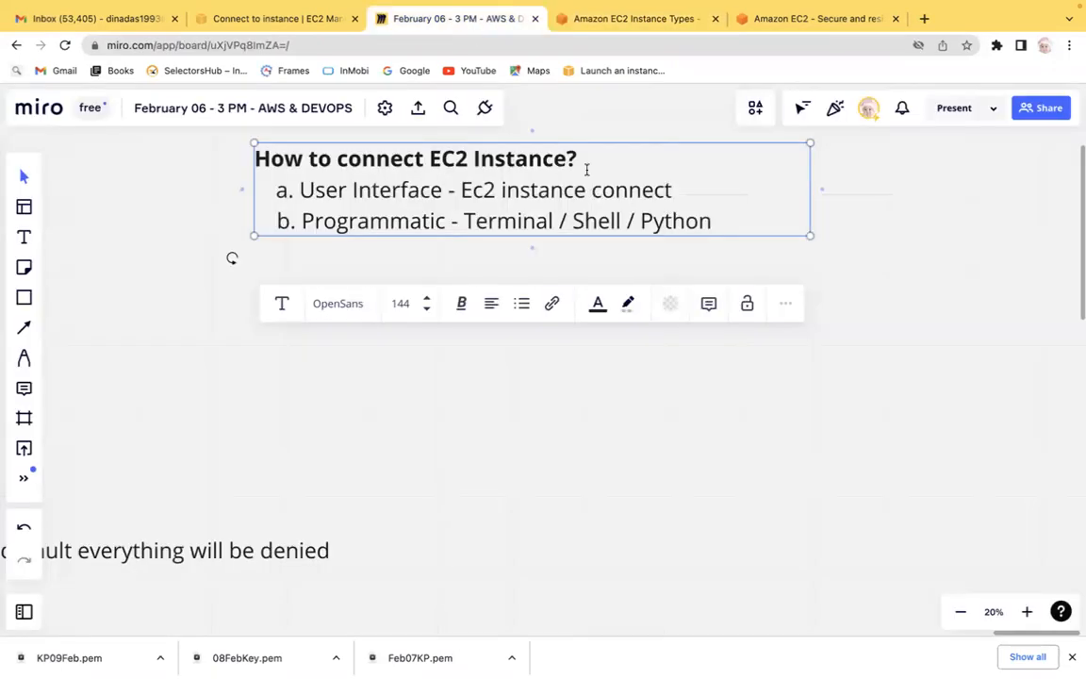
left_click(822, 19)
Connect to the LinuxServer instance through EC2 Instance Connect using the user name ec2-user.
left_click(274, 18)
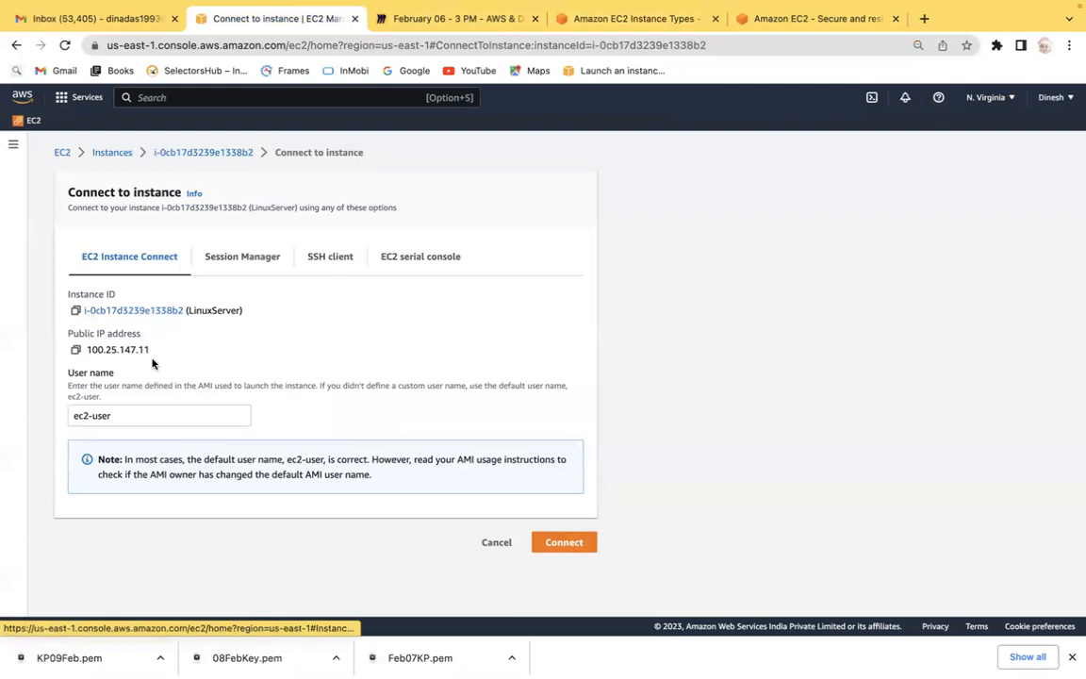
left_click_drag(149, 350, 94, 350)
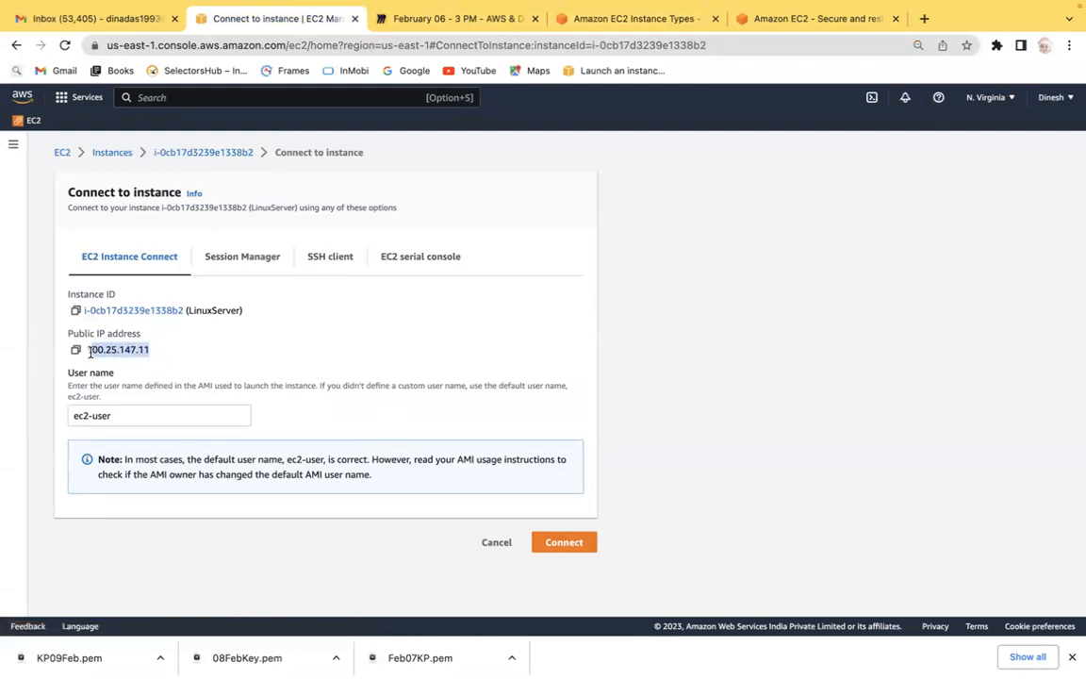
left_click(123, 416)
key("ctrl+a")
key("BackSpace")
left_click(337, 411)
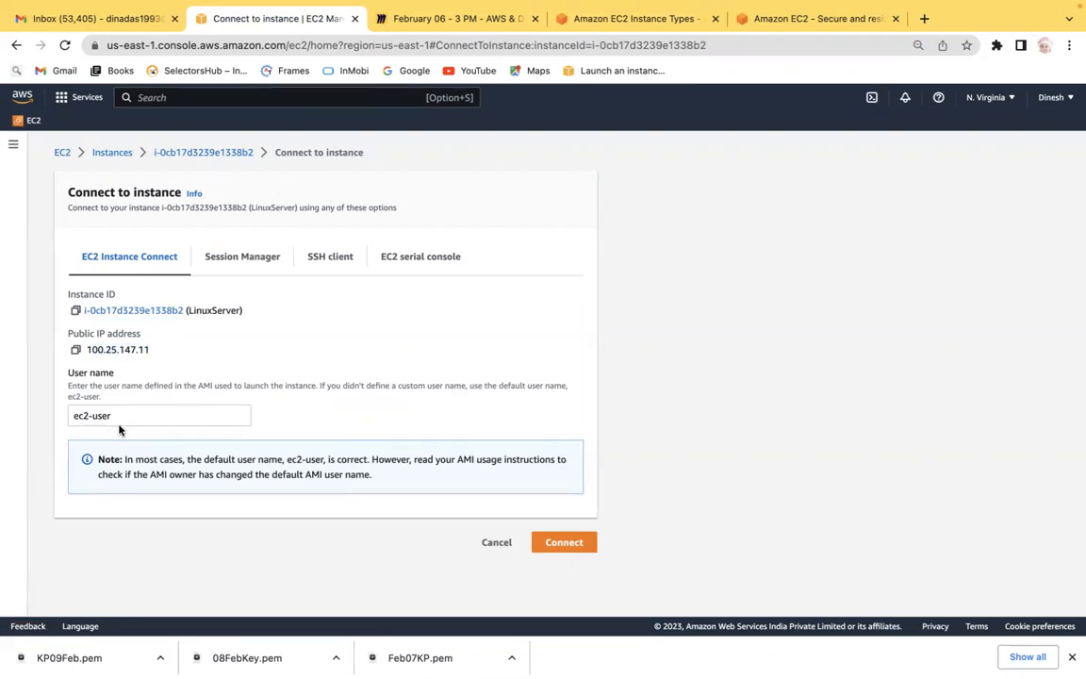
left_click(564, 542)
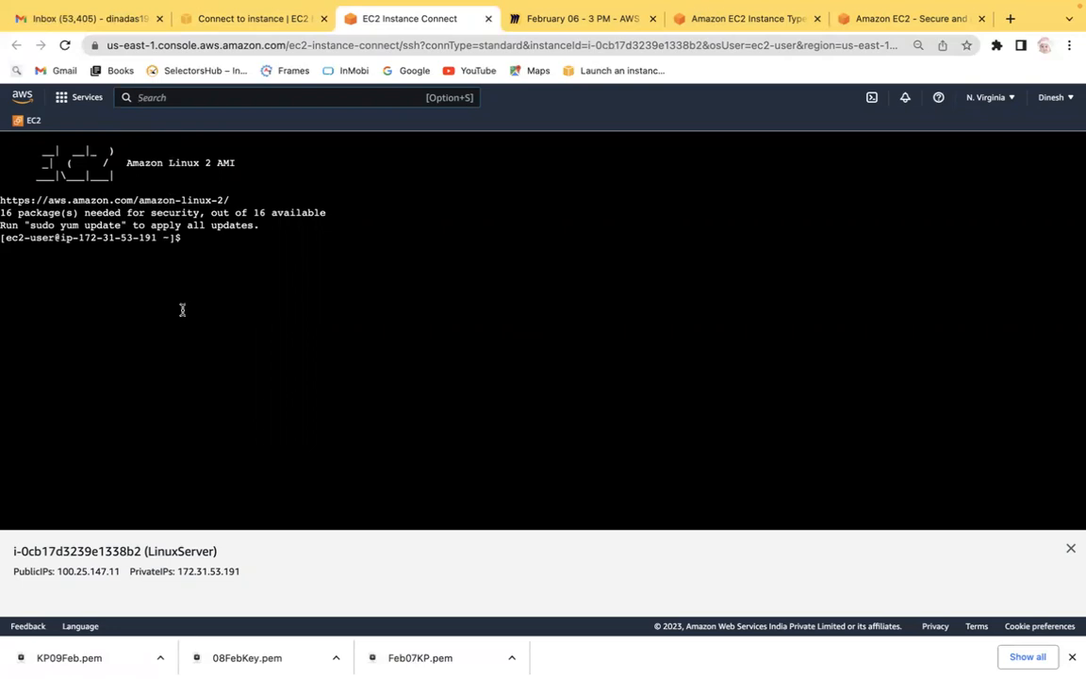
key("super+equal")
key("super+equal")
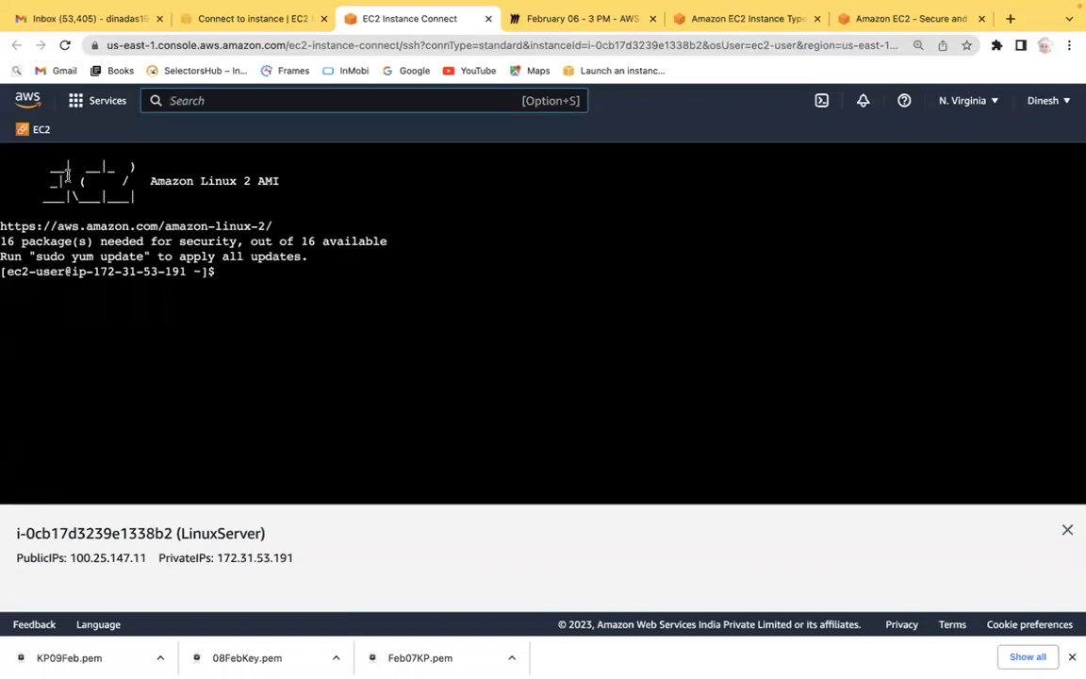
left_click(243, 23)
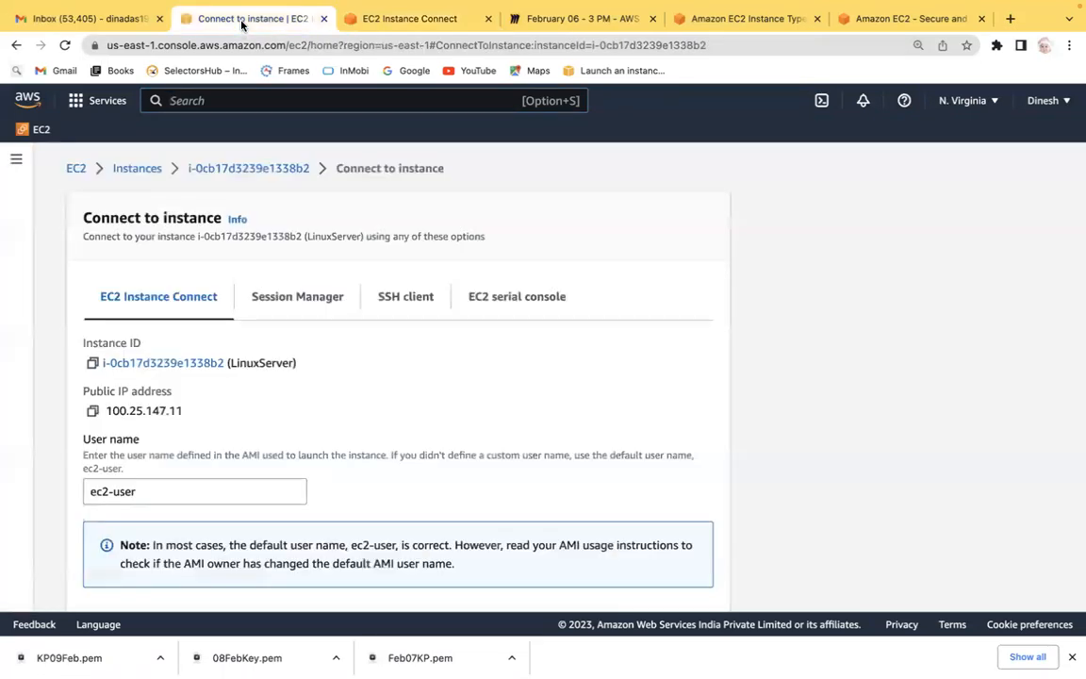
left_click(403, 22)
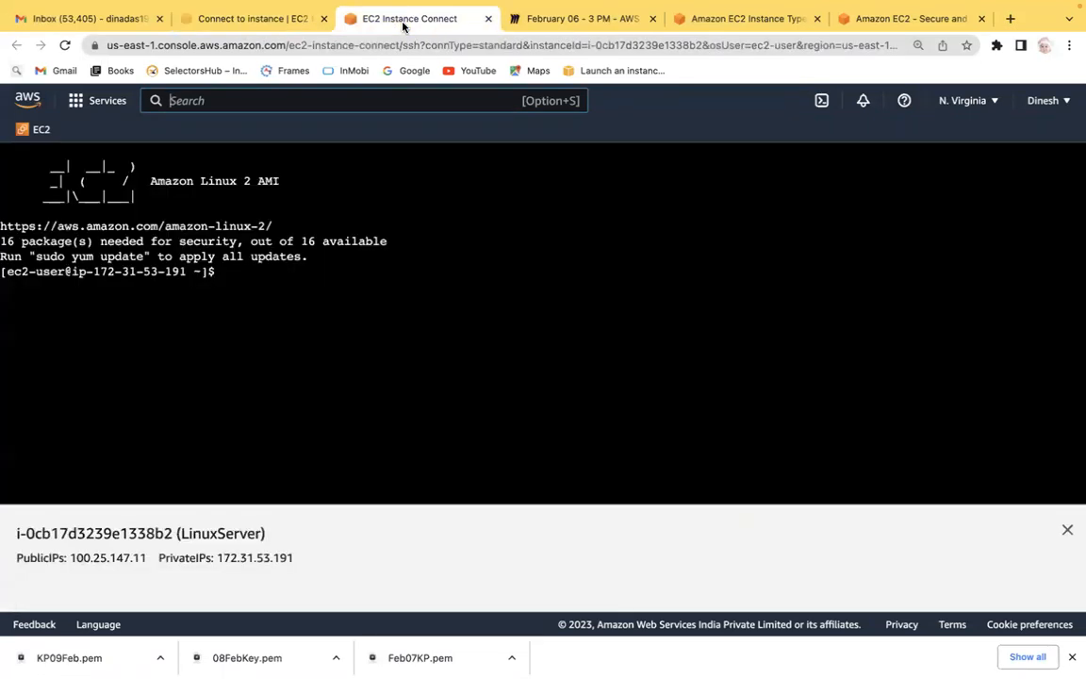
left_click(238, 22)
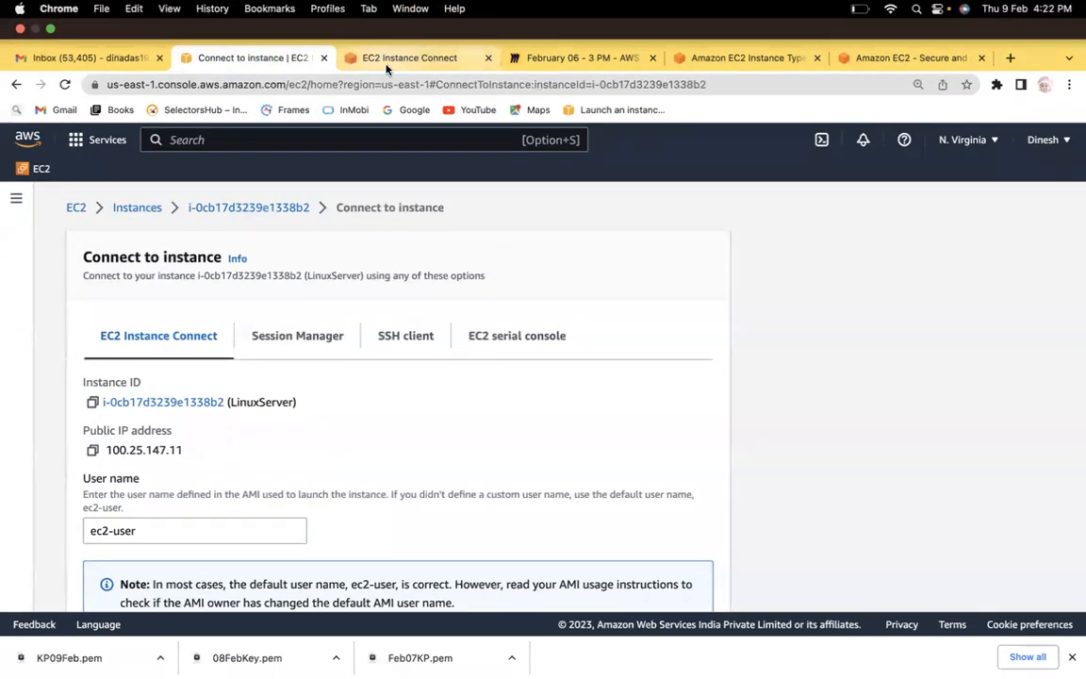
left_click(385, 62)
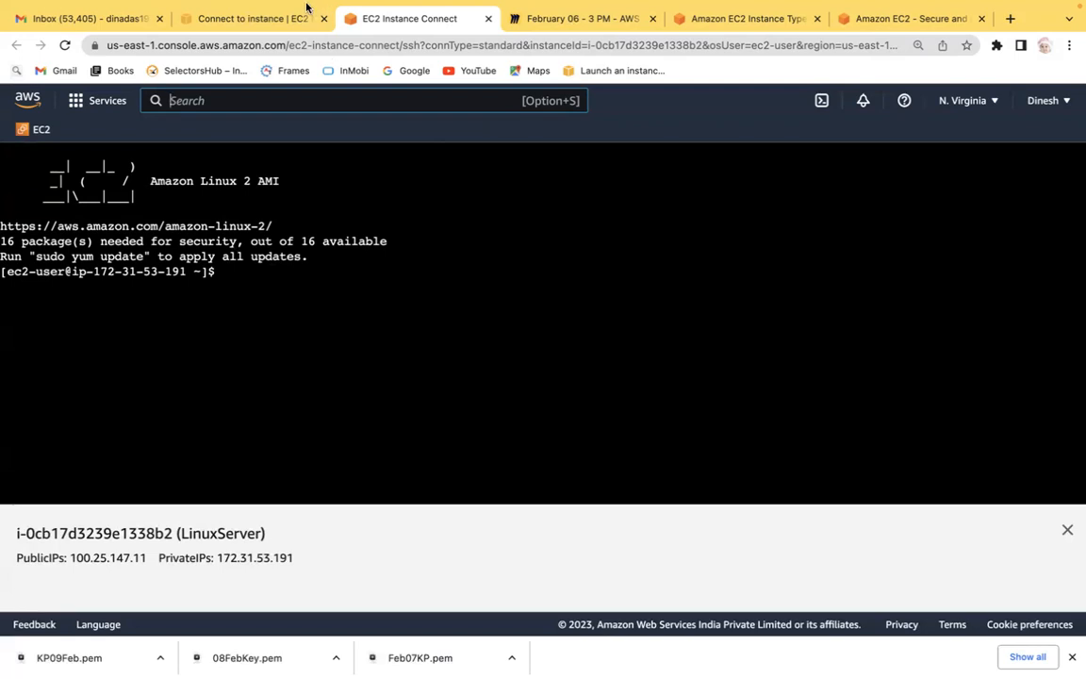
left_click(270, 19)
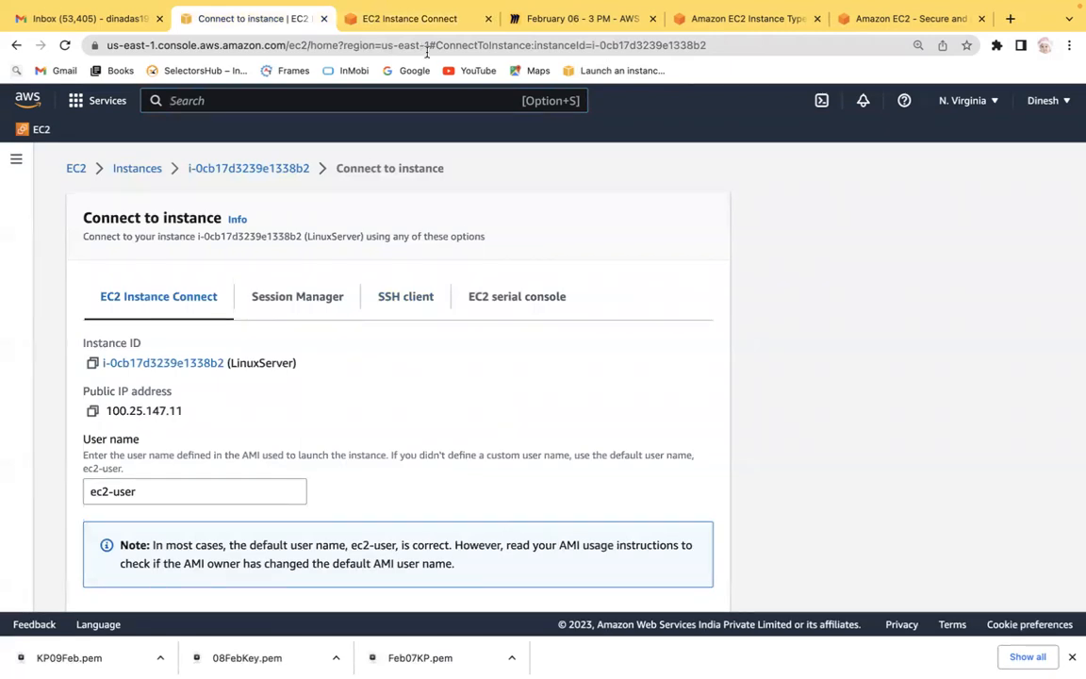
left_click(421, 29)
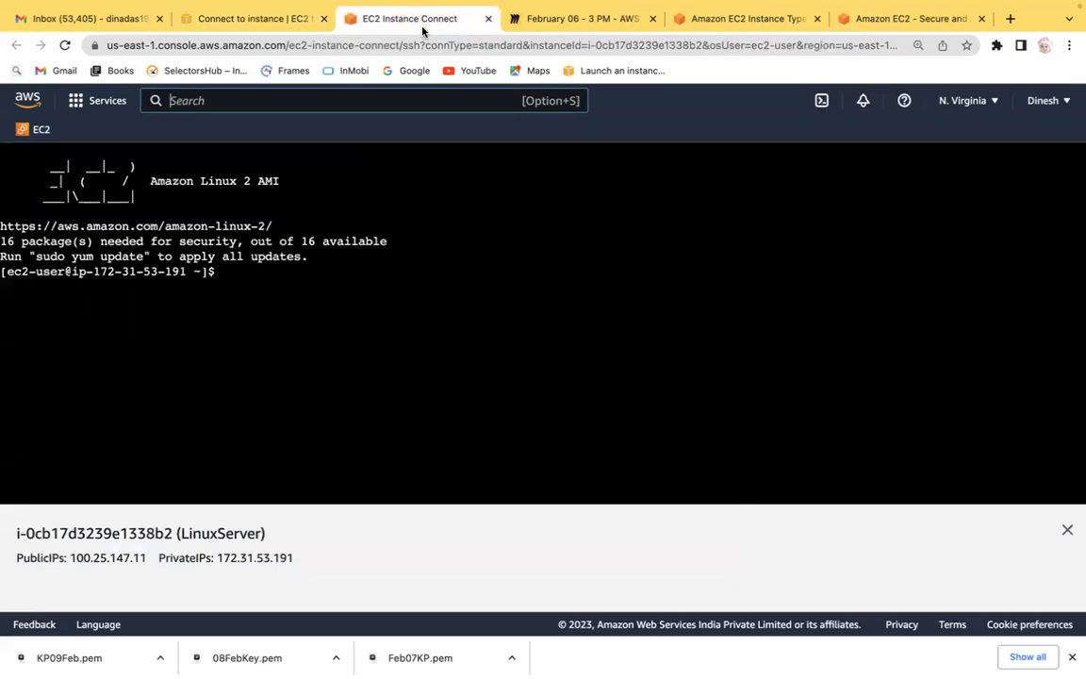
left_click(271, 18)
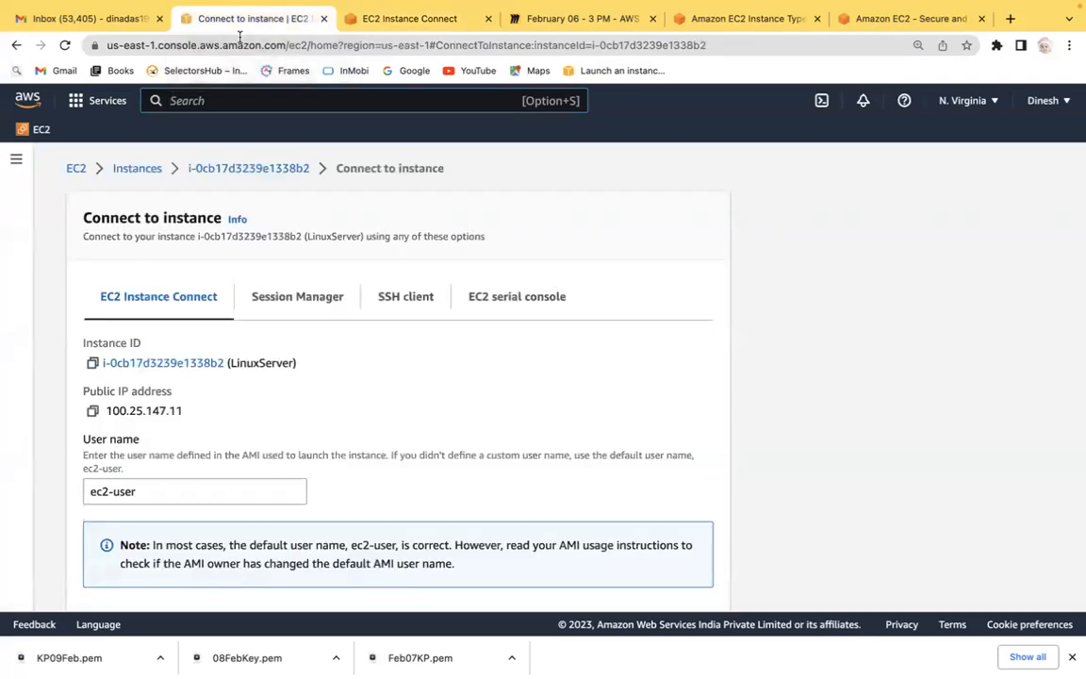
Open the Instances list and examine the LinuxServer instance's status check.
left_click(139, 168)
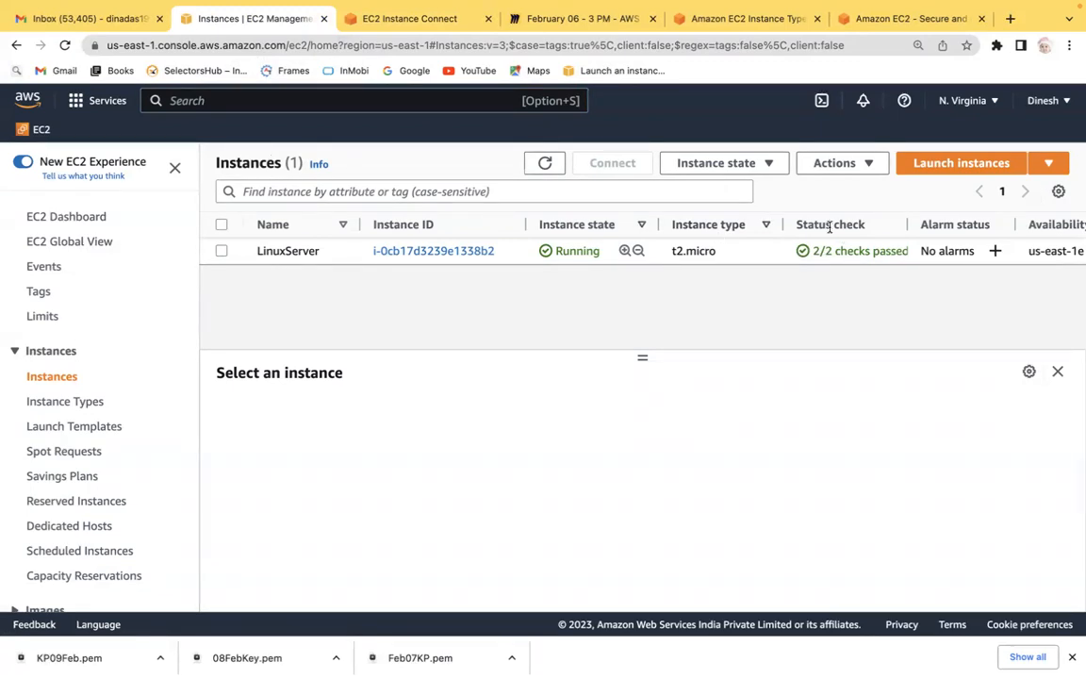
left_click_drag(815, 250, 907, 253)
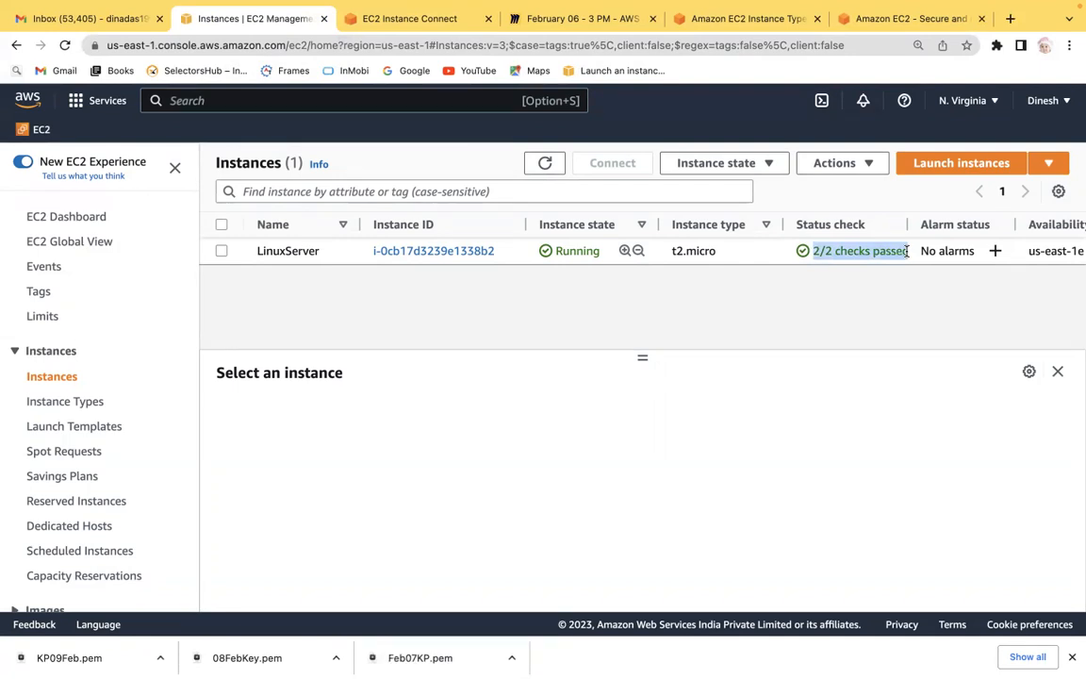
left_click(896, 251)
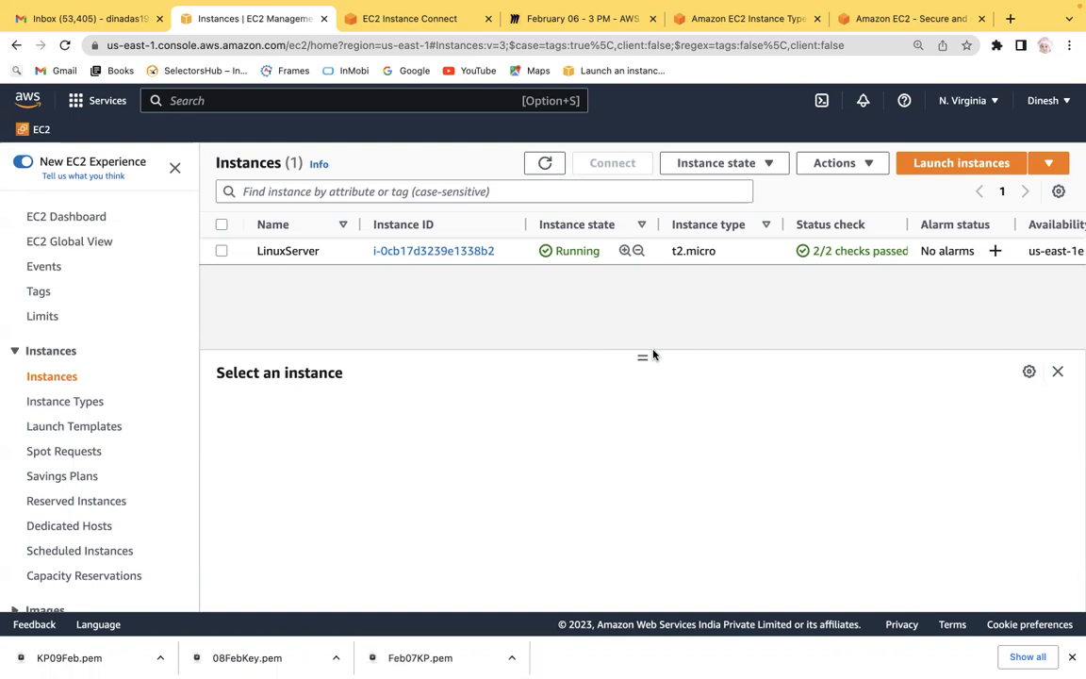
Stop the LinuxServer instance and confirm the stop.
left_click(575, 21)
left_click(437, 18)
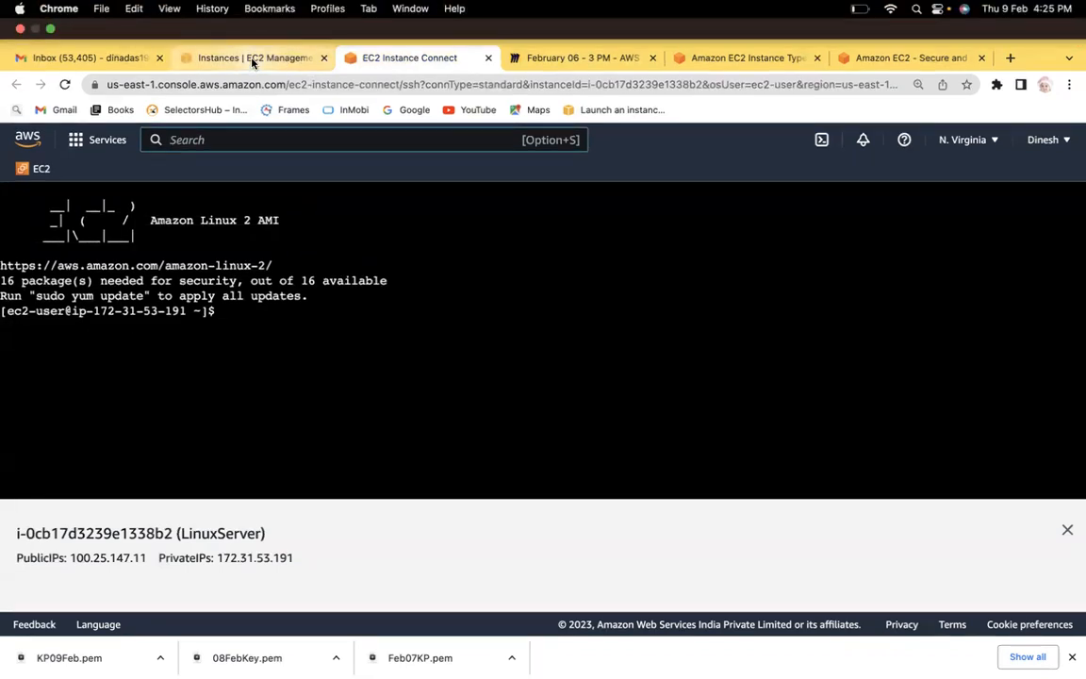
left_click(253, 58)
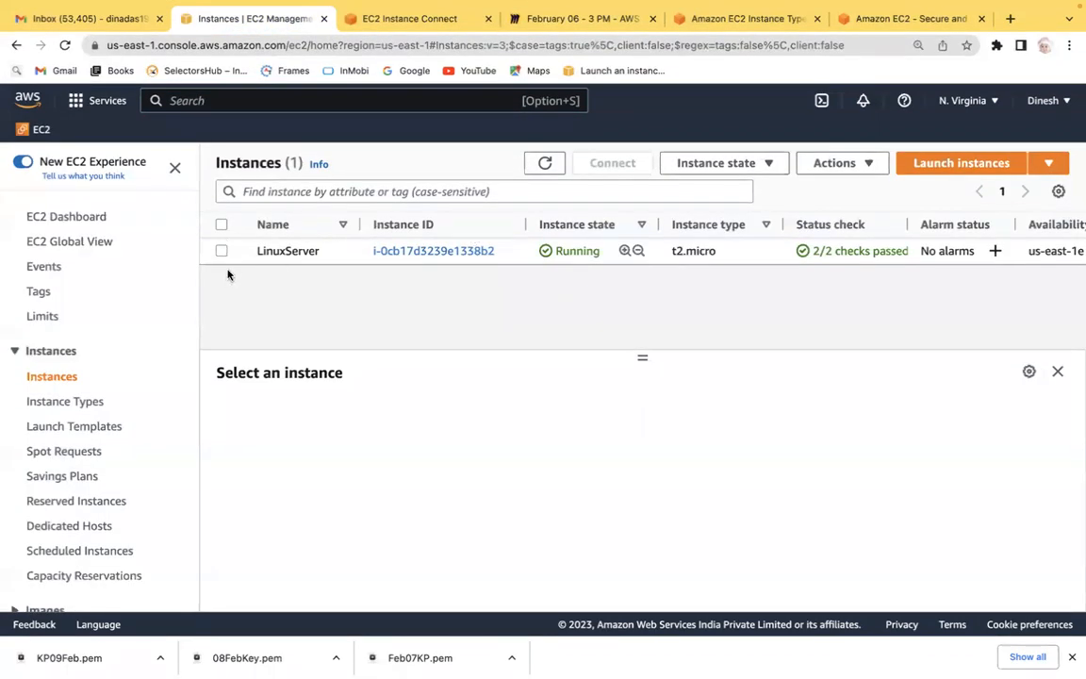
left_click(221, 251)
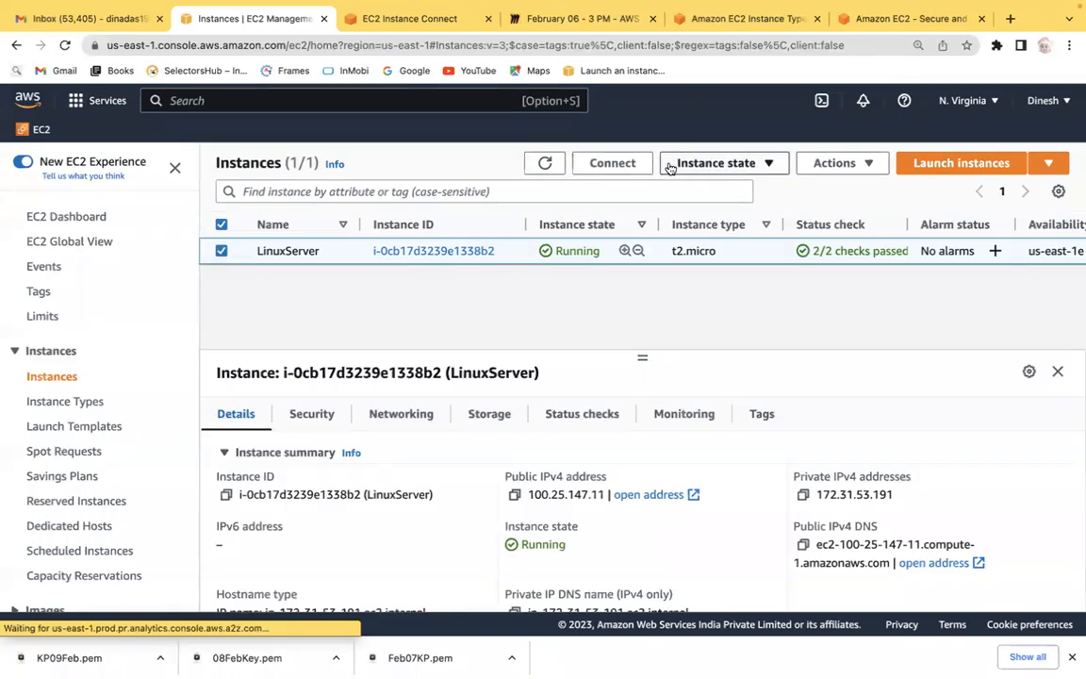
left_click(753, 165)
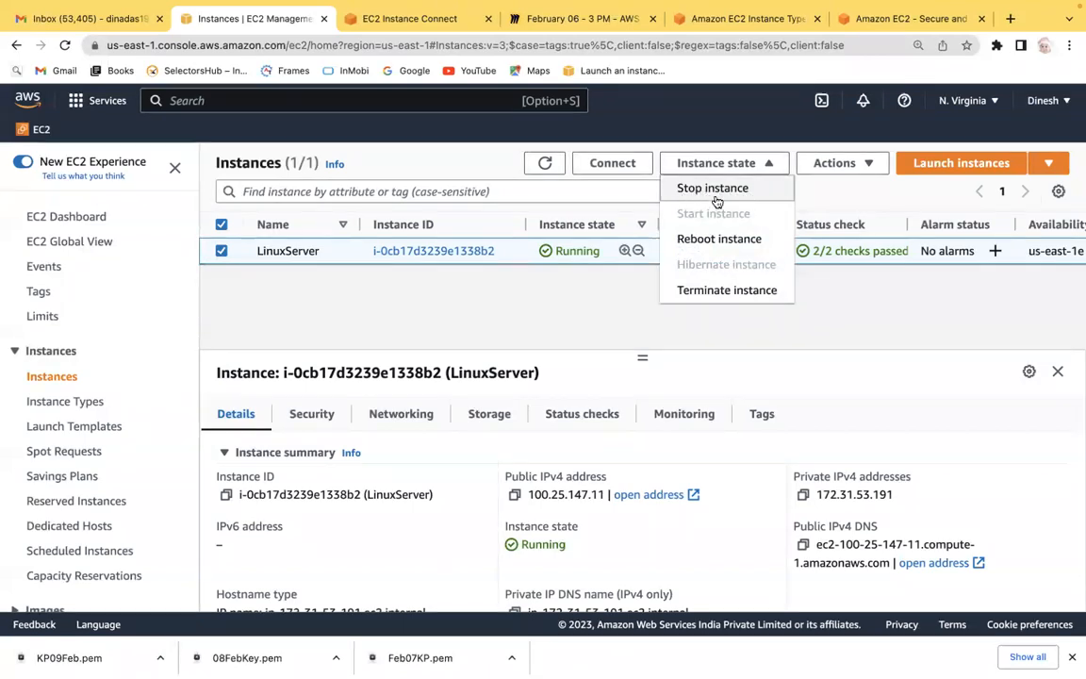
left_click(721, 190)
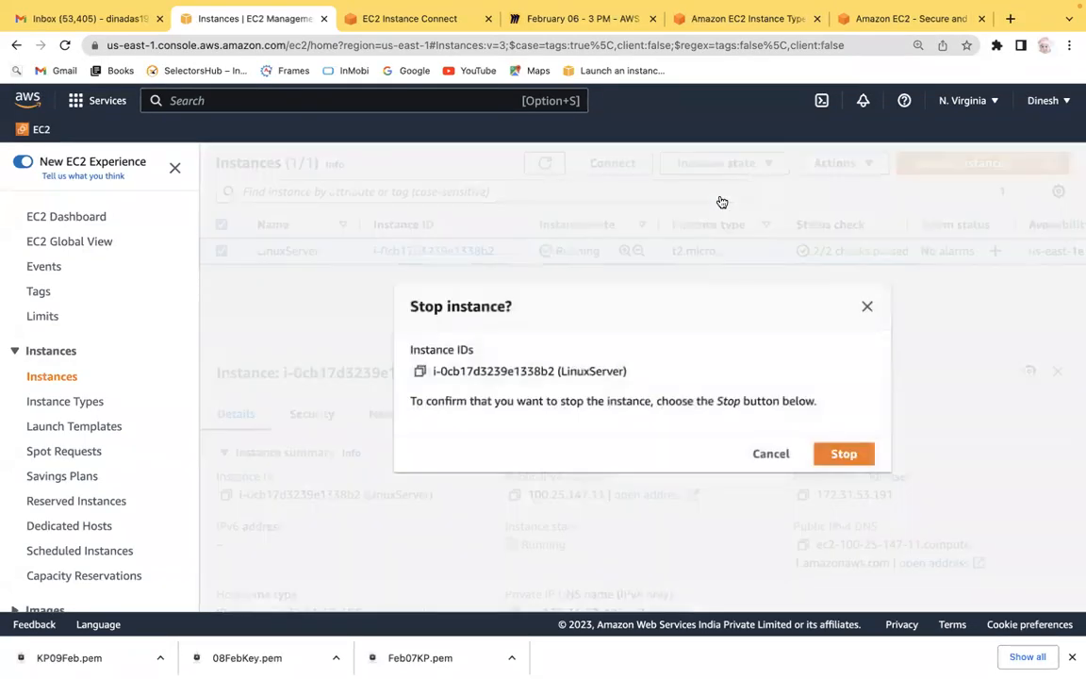
left_click(842, 454)
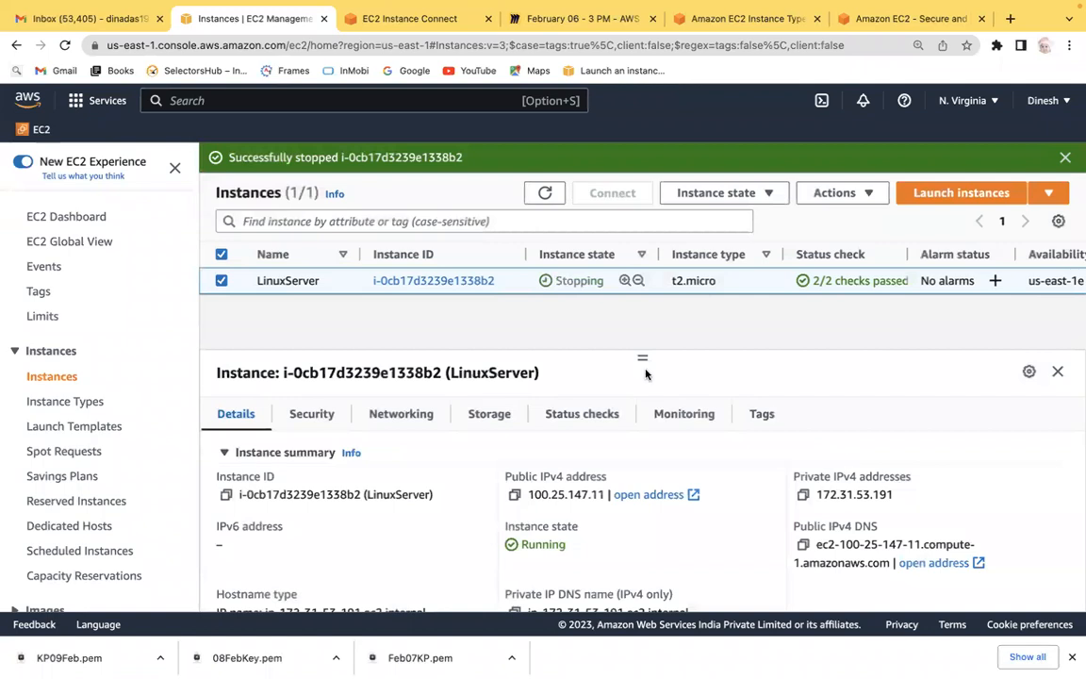
Refresh the Instances list and try to start the LinuxServer instance while it is still stopping.
left_click(223, 281)
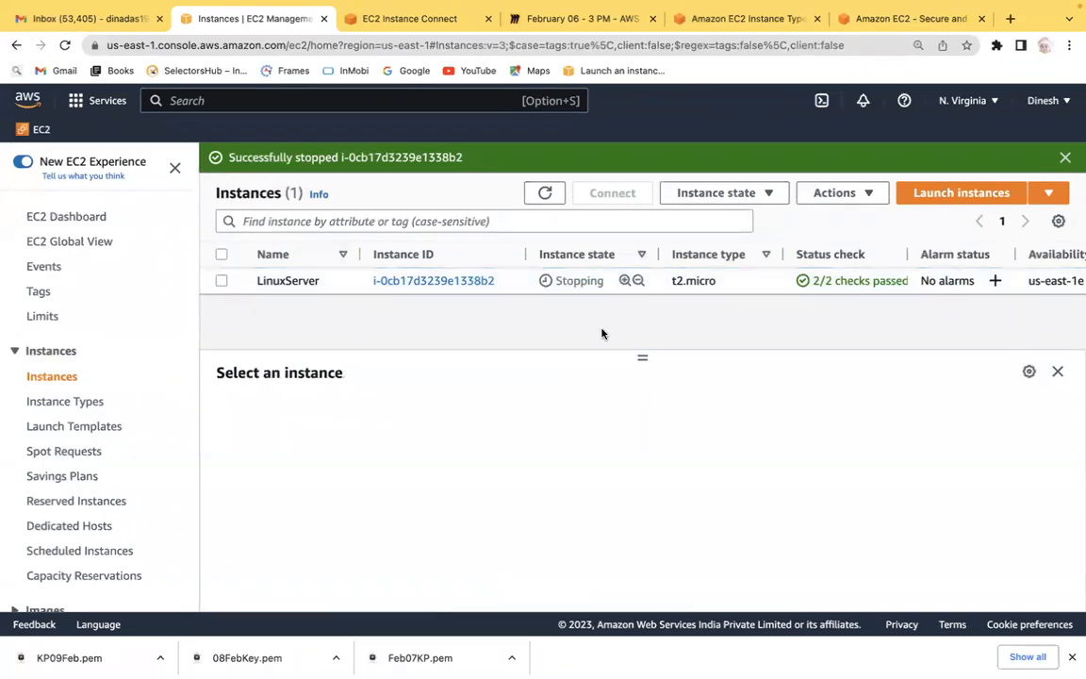
left_click(222, 281)
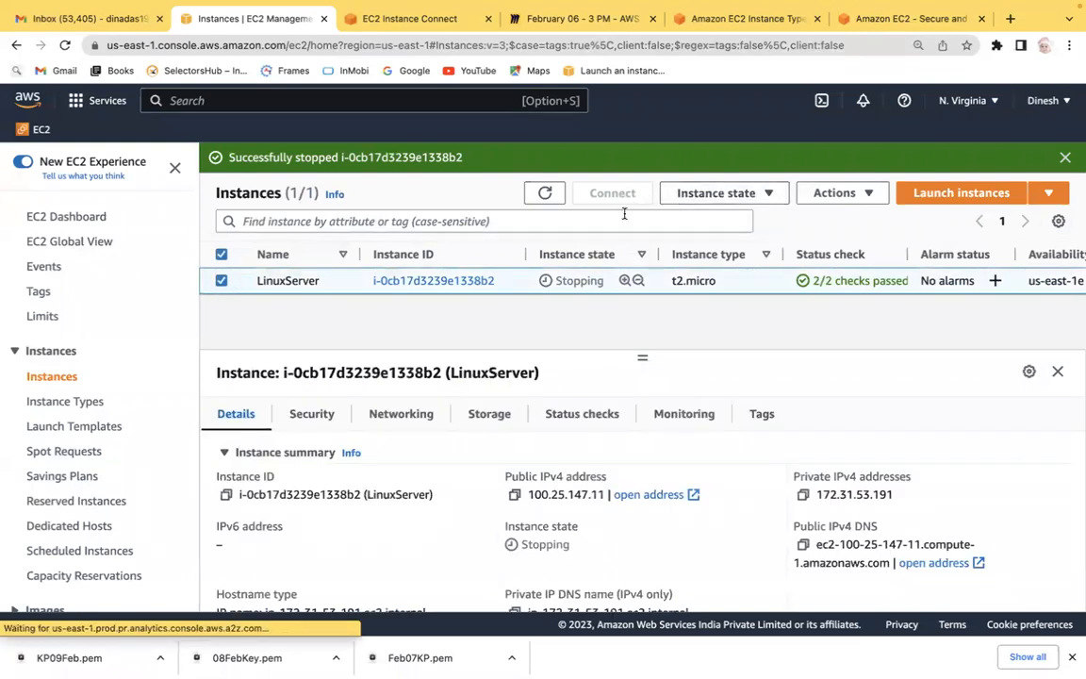
left_click(221, 281)
left_click(390, 44)
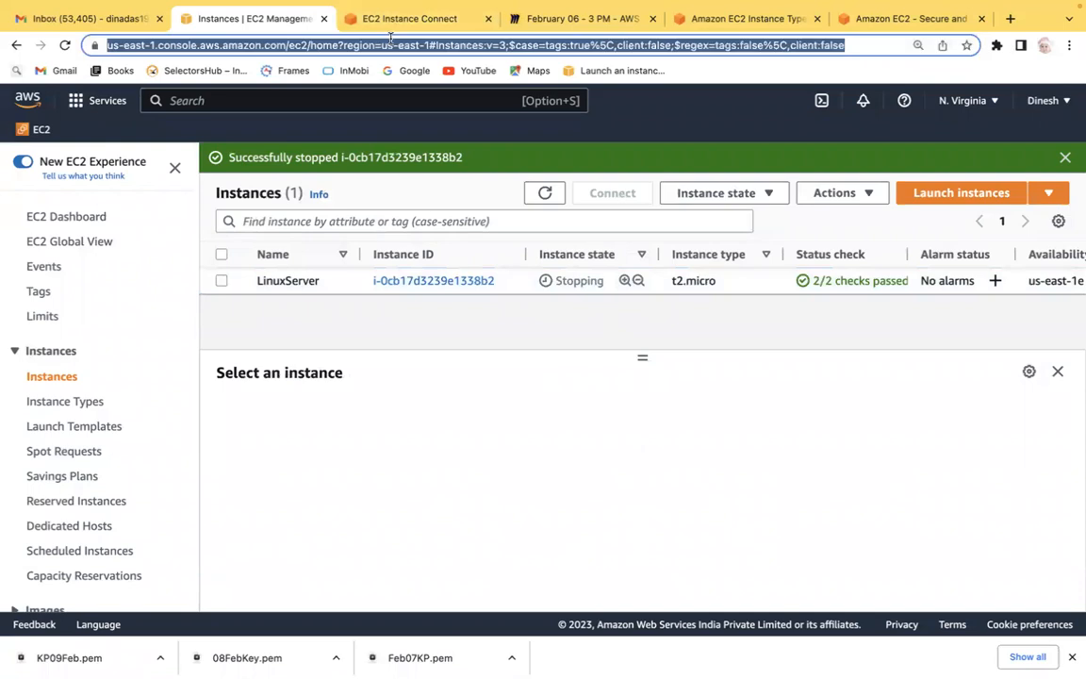
key("Return")
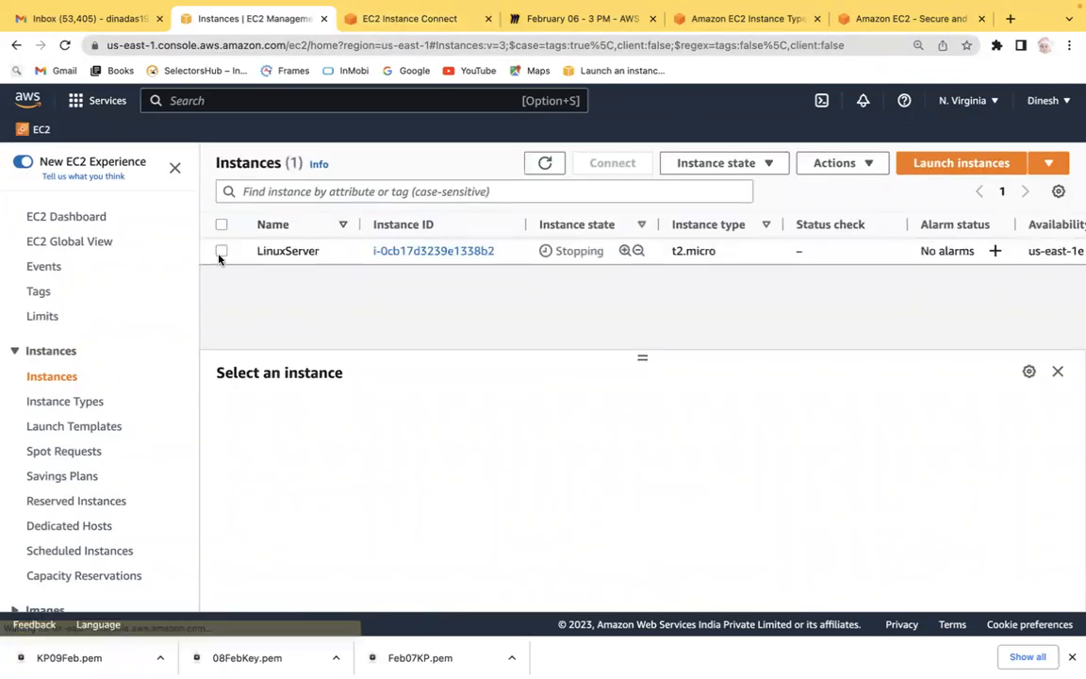
left_click(221, 253)
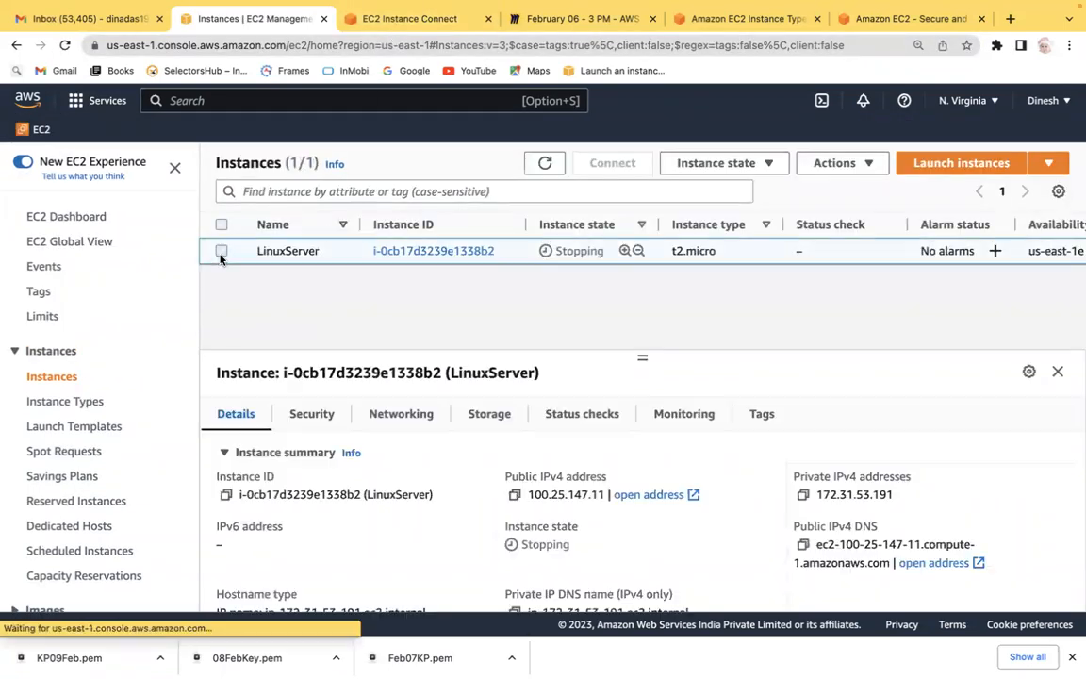
left_click(711, 169)
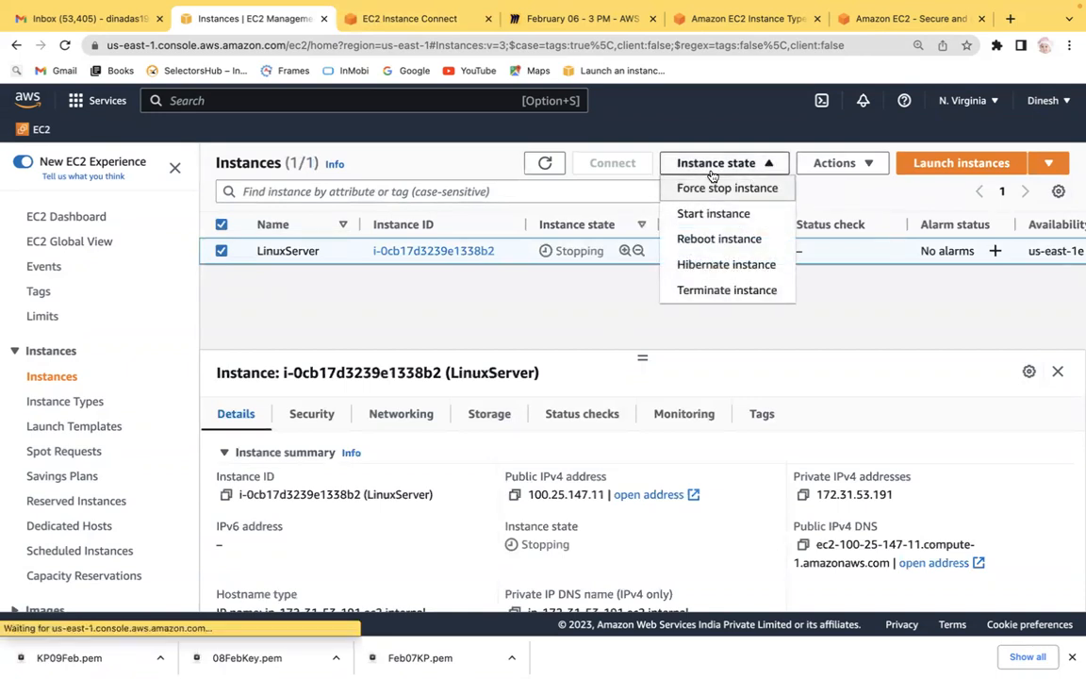
left_click(689, 216)
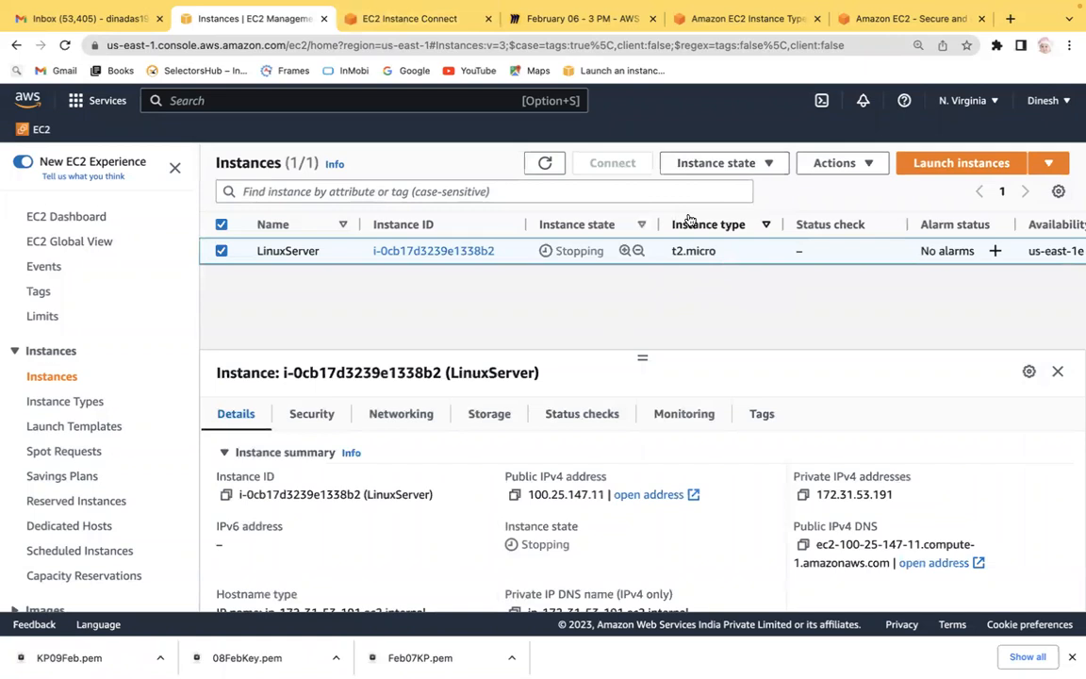
Reload the Instances list to check the LinuxServer instance's state.
left_click(342, 45)
key("Return")
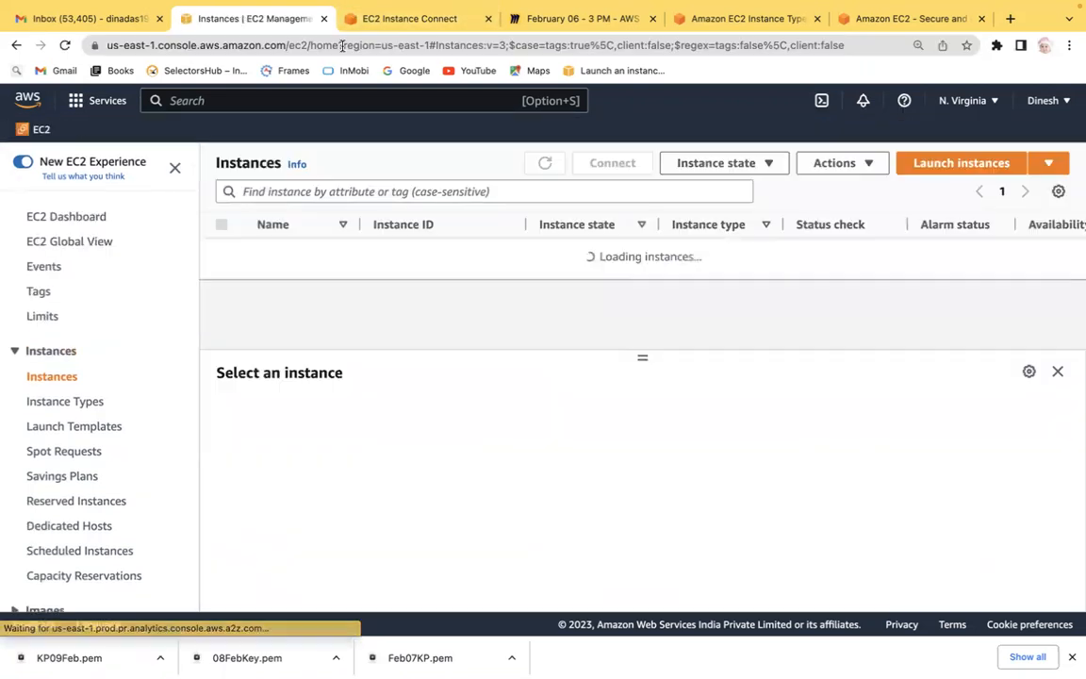
left_click(381, 45)
key("Return")
left_click(381, 45)
key("Return")
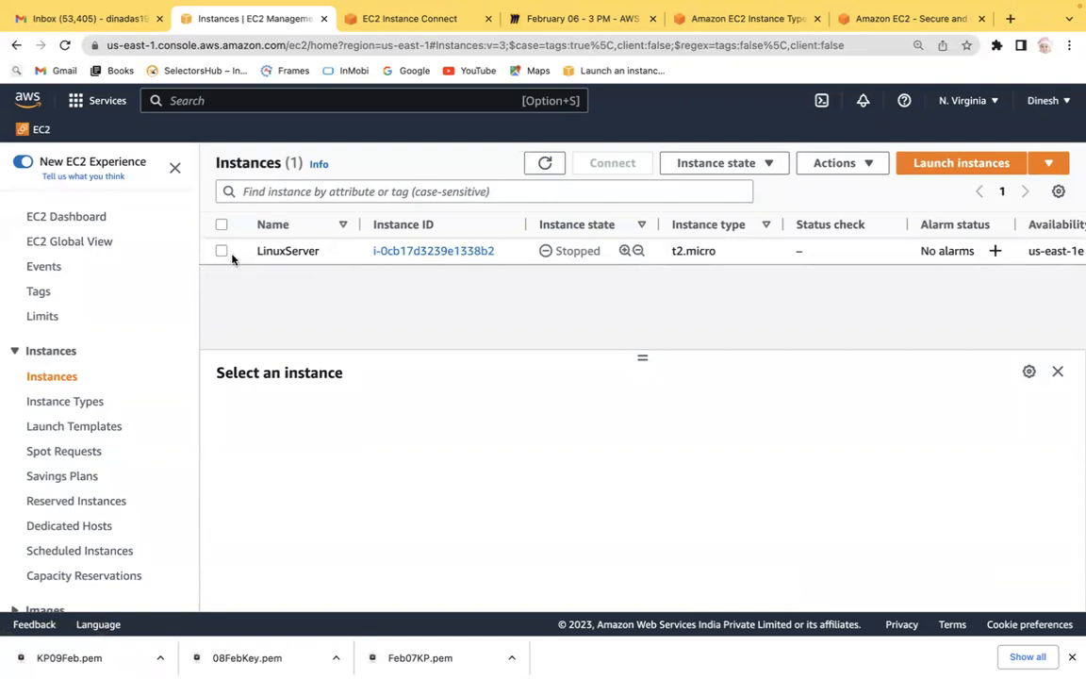
Start the stopped LinuxServer instance.
left_click(222, 251)
left_click(719, 162)
left_click(698, 213)
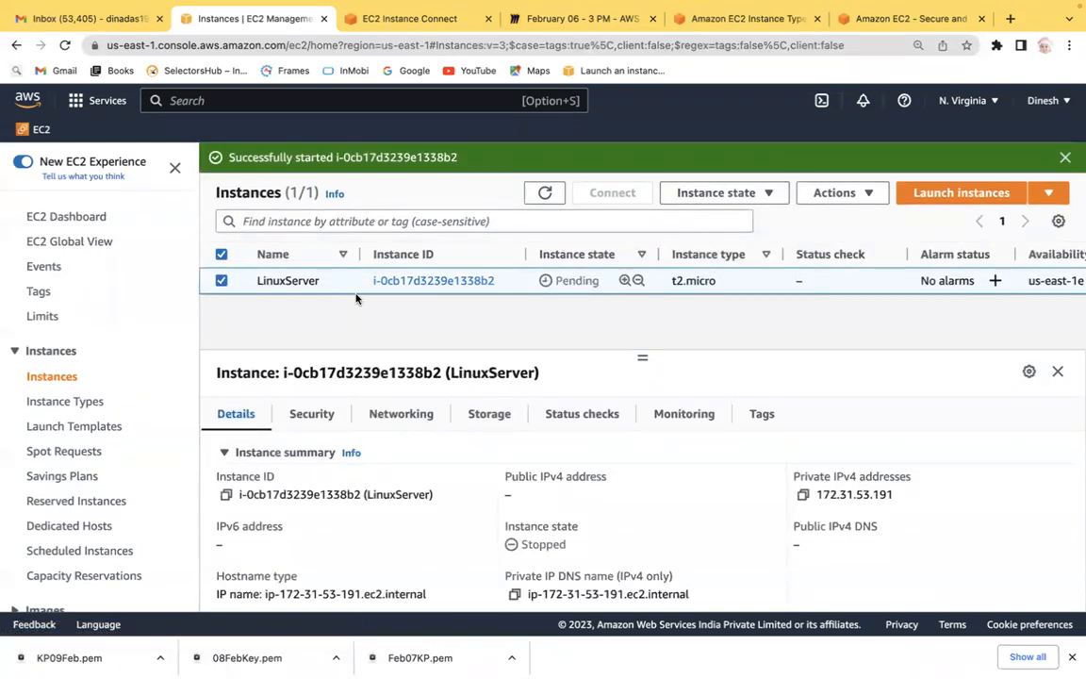
left_click(220, 280)
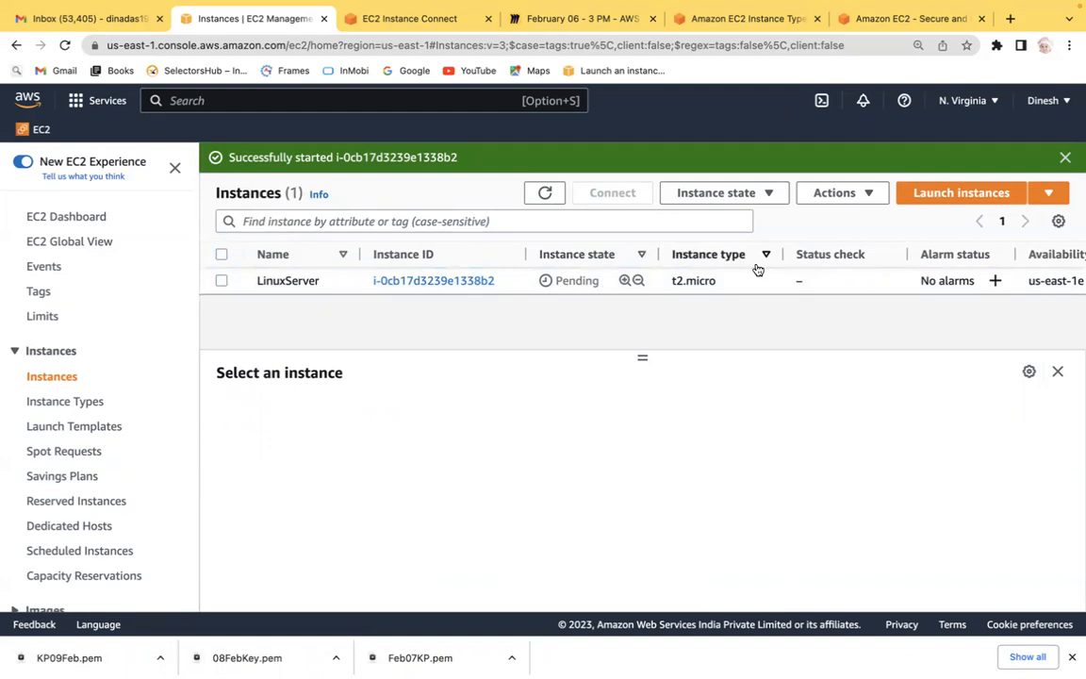
Reload the open EC2 Instance Connect terminal session to try reconnecting.
left_click(443, 21)
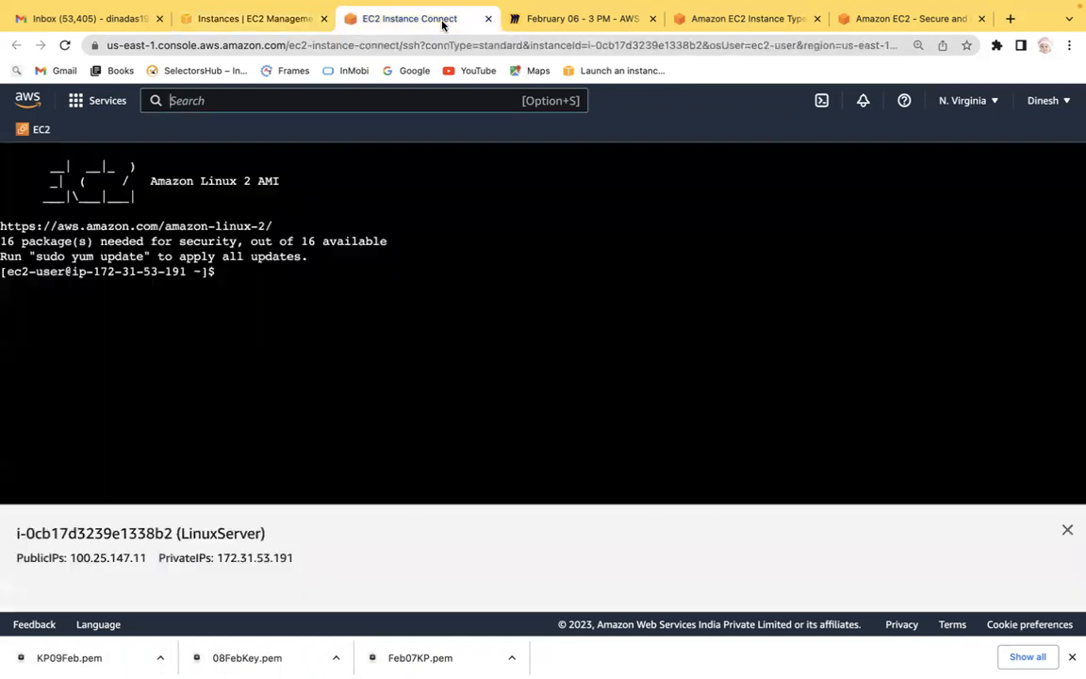
left_click(288, 46)
key("Return")
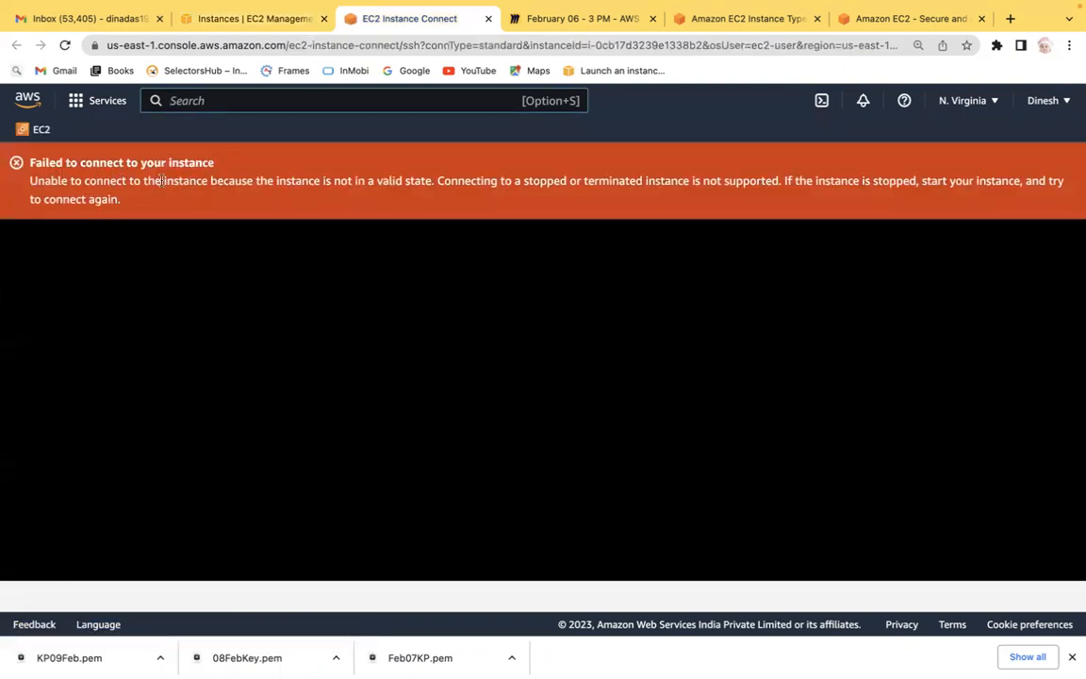
Close the failed EC2 Instance Connect tab and reload the Instances list.
mouse_move(494, 25)
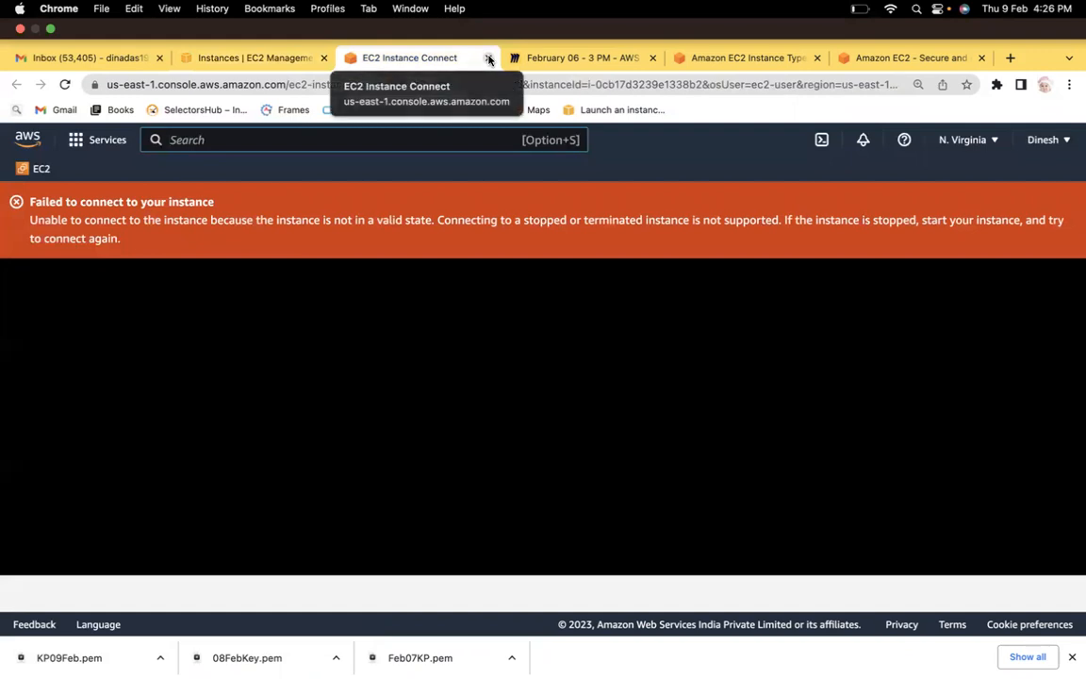
left_click(488, 58)
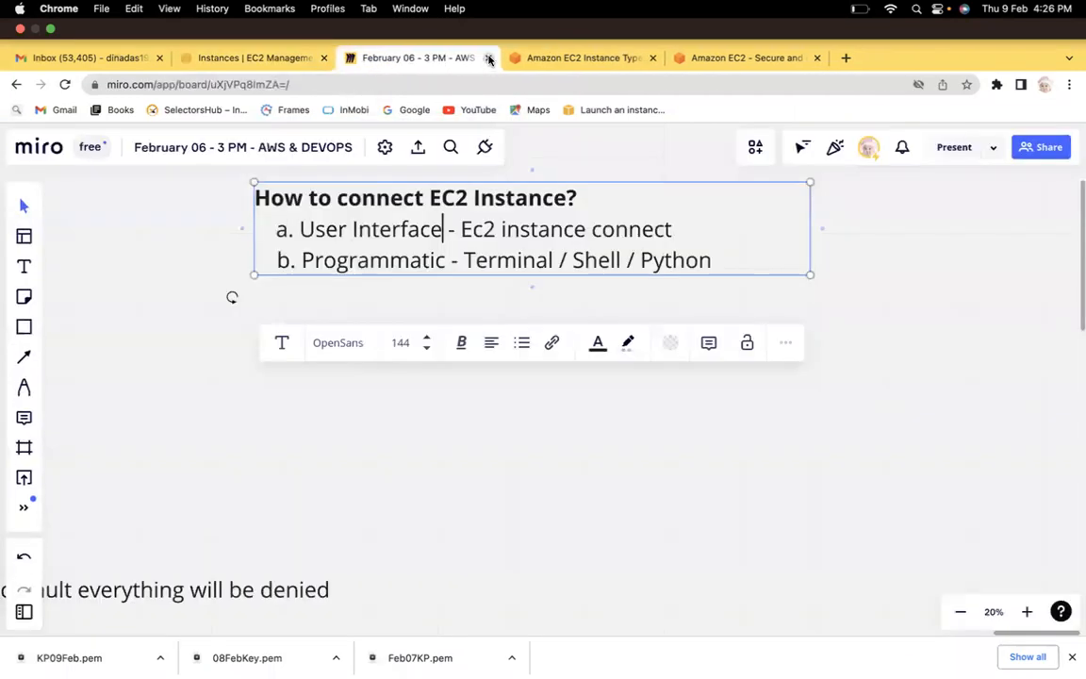
left_click(282, 19)
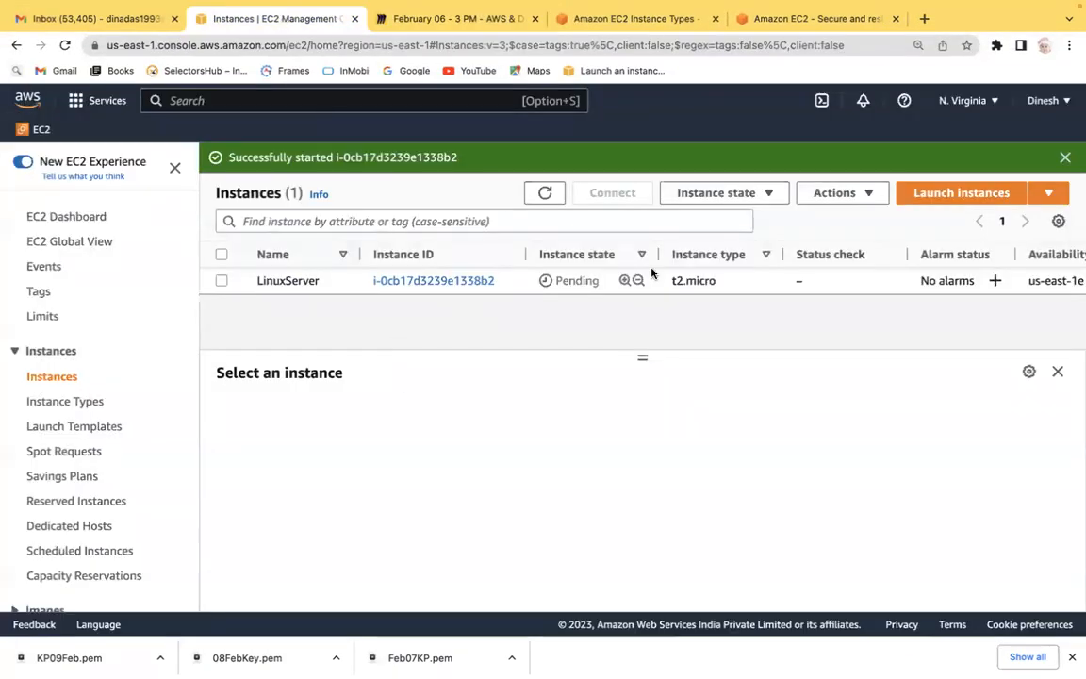
left_click(425, 47)
key("Return")
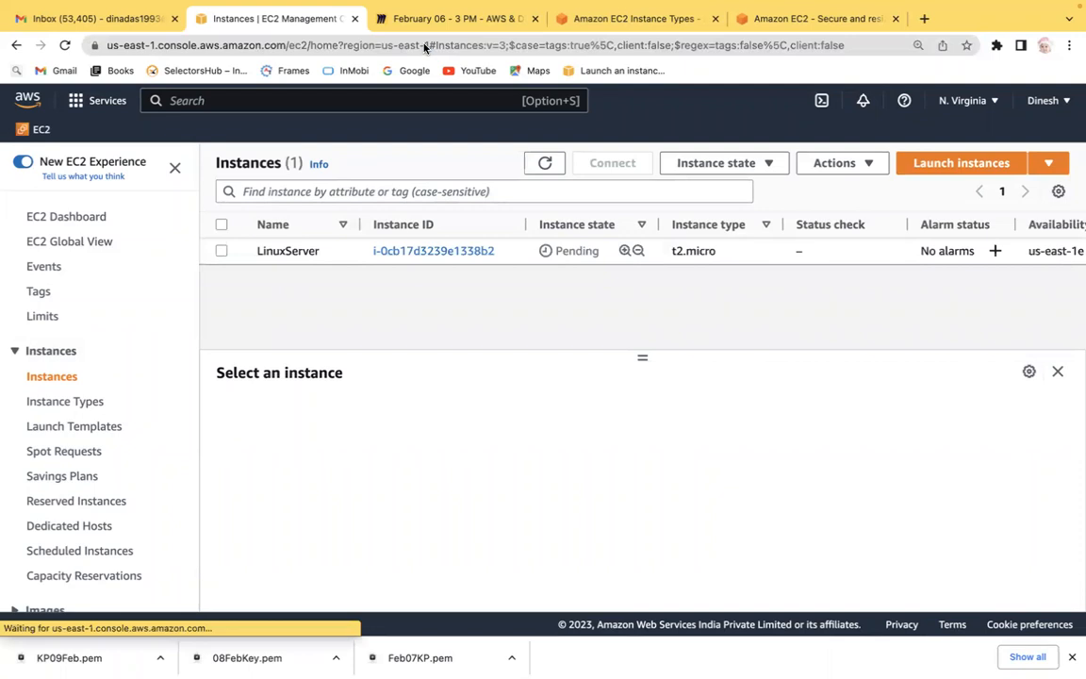
left_click(546, 167)
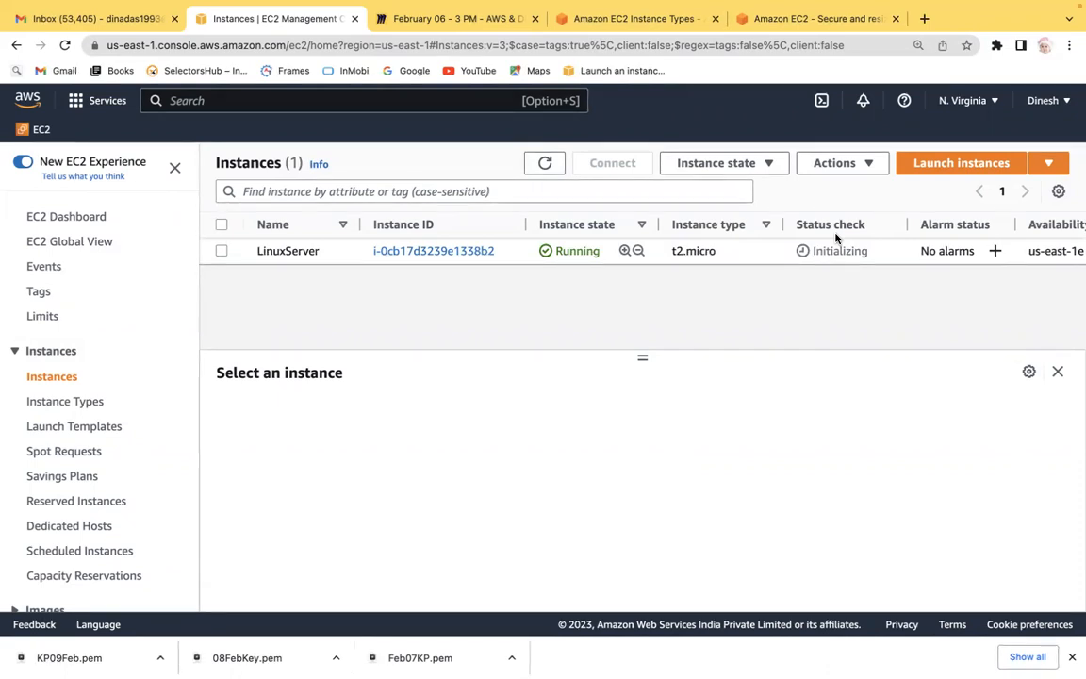
Select the LinuxServer instance and open its SSH client connection instructions.
left_click(221, 251)
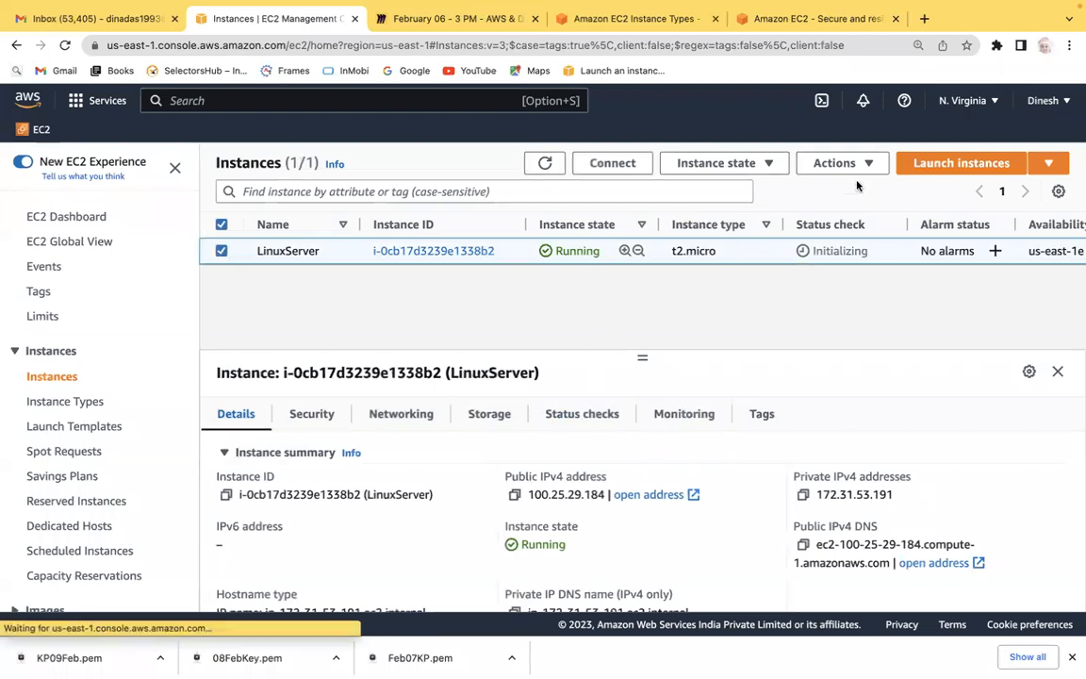
left_click(612, 162)
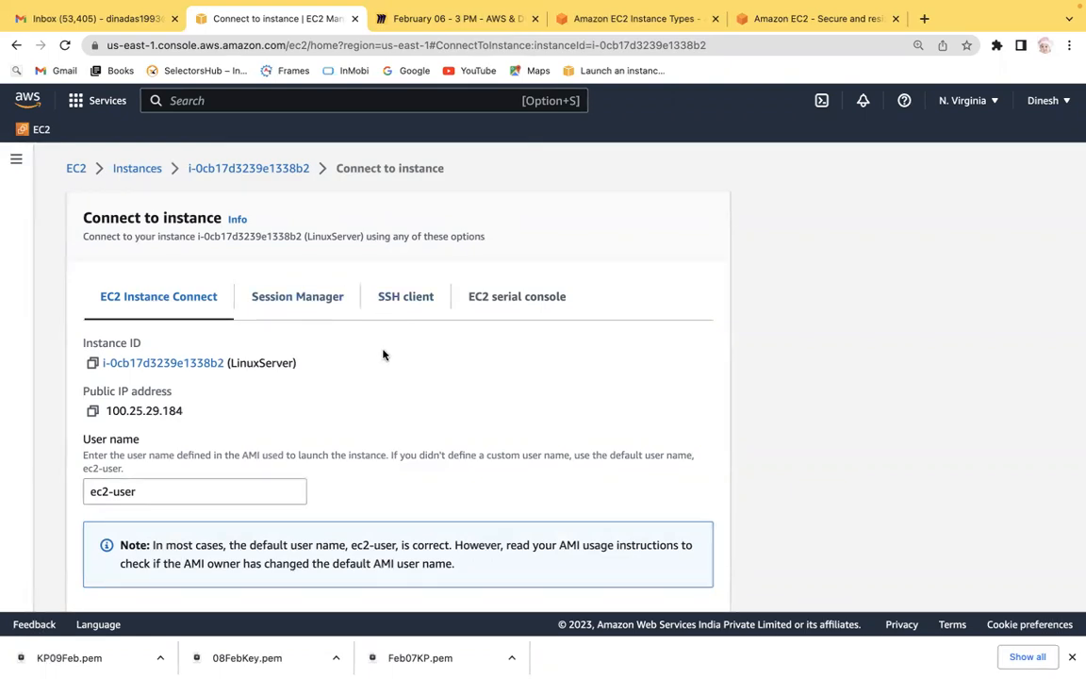
left_click(417, 306)
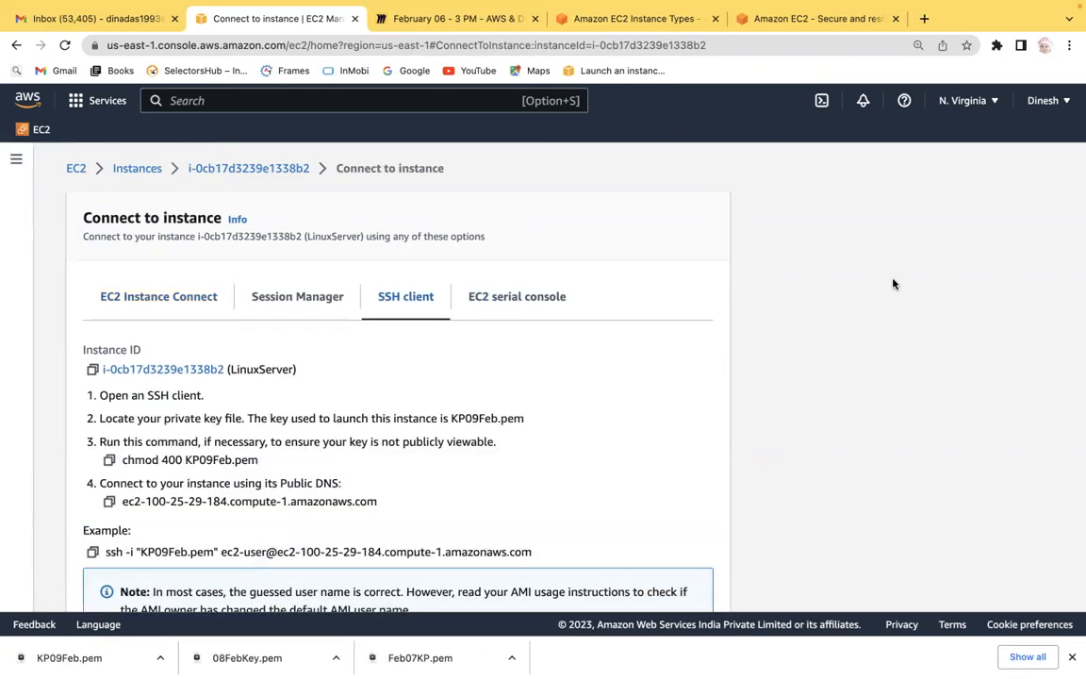
scroll(834, 308, "down", 3)
Switch to the Terminal app and enlarge its text size.
mouse_move(625, 673)
key("super+space")
type("t")
key("Return")
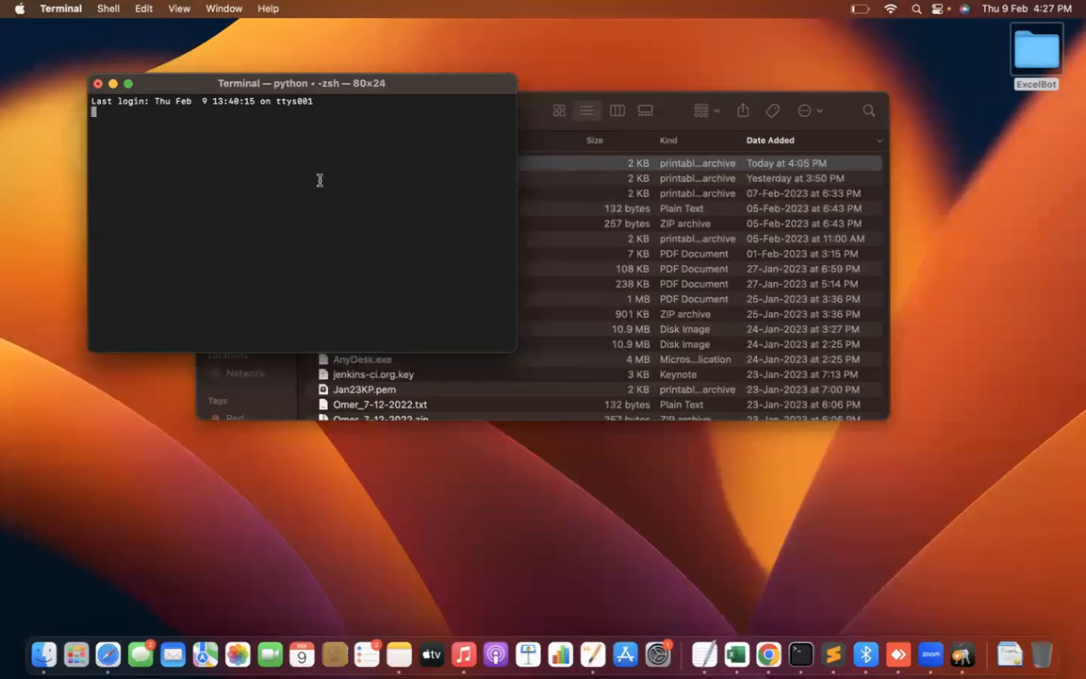
left_click(123, 84)
key("super+plus")
key("super+plus")
key("super+plus")
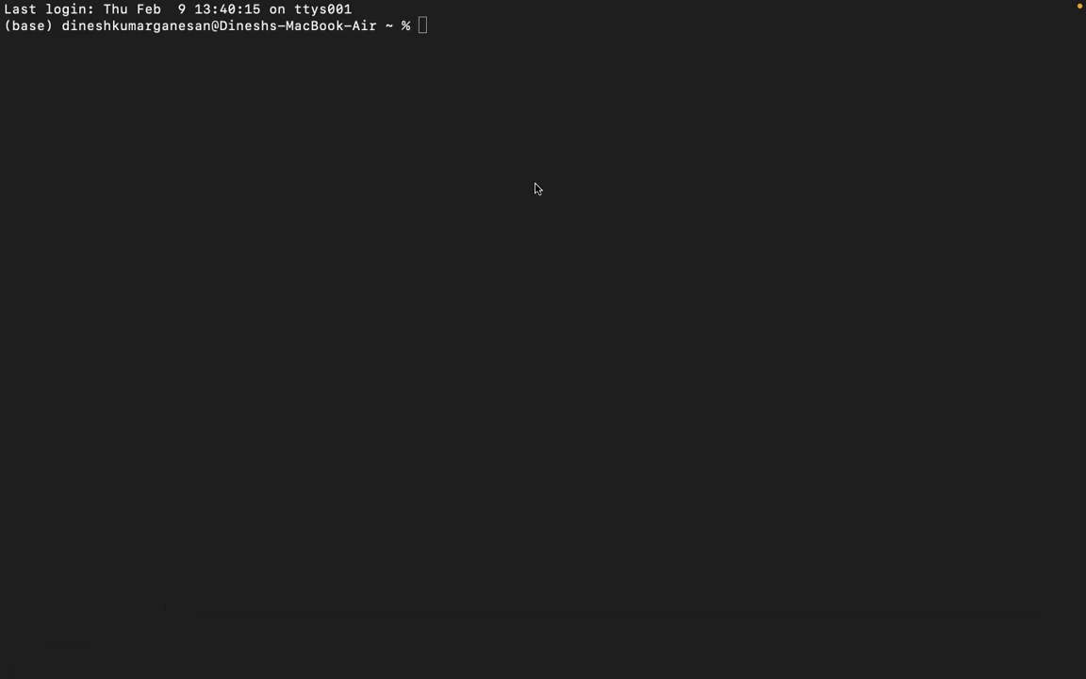
In the Miro board's text box, add the line 'ssh -i <key-pair> username@publicip' below the connection methods.
left_click(424, 24)
key("ctrl+Right")
key("ctrl+Left")
key("super+Tab")
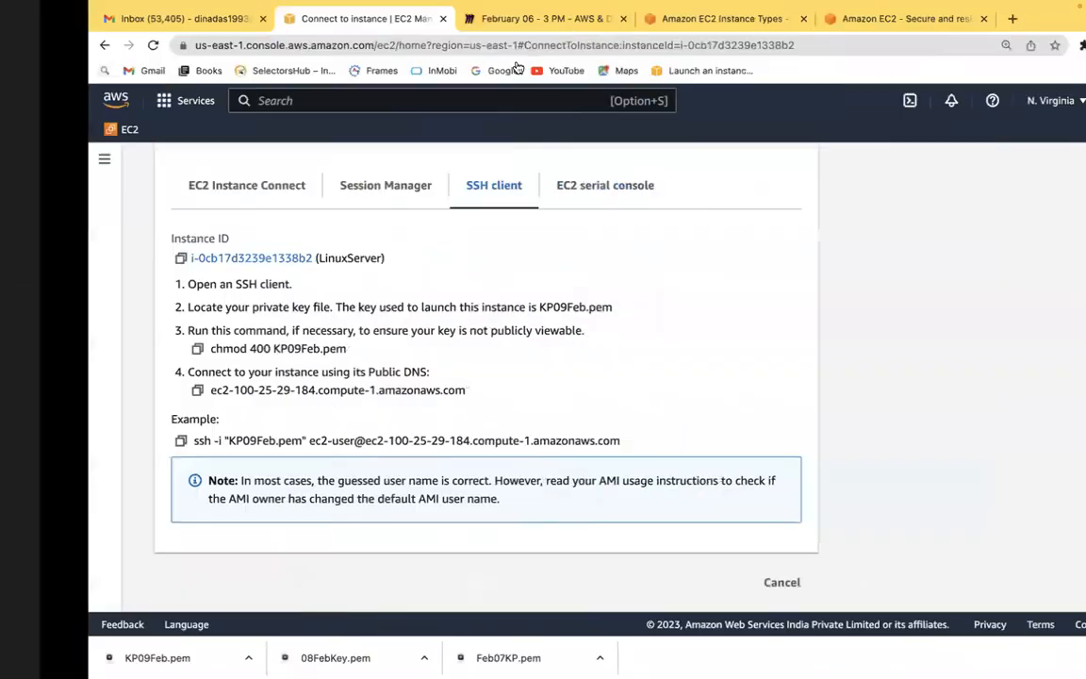
left_click(407, 19)
left_click(718, 234)
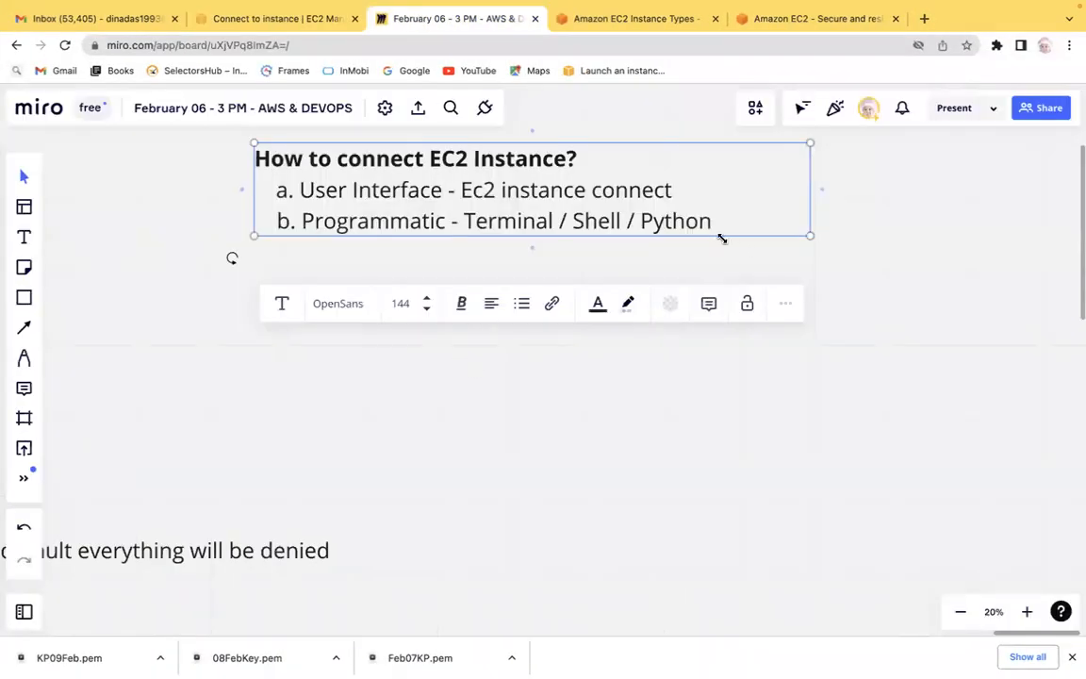
key("Return")
key("Return")
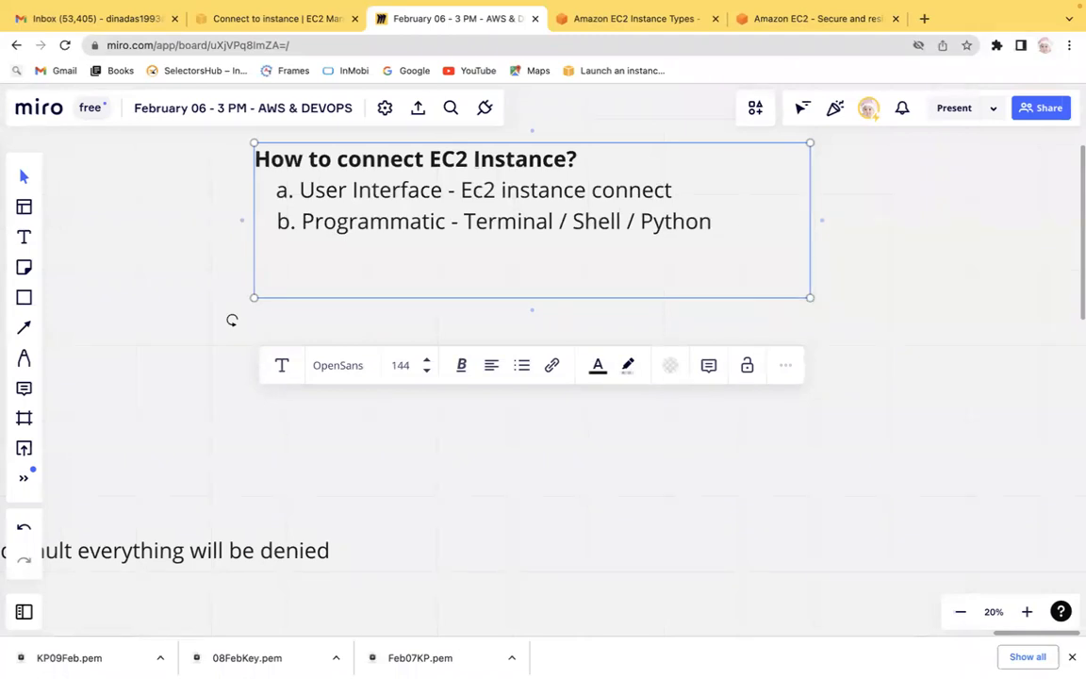
type("ssh -i kp")
key("BackSpace")
key("BackSpace")
type("<>")
key("Left")
type("key-pair")
key("BackSpace")
type("ir")
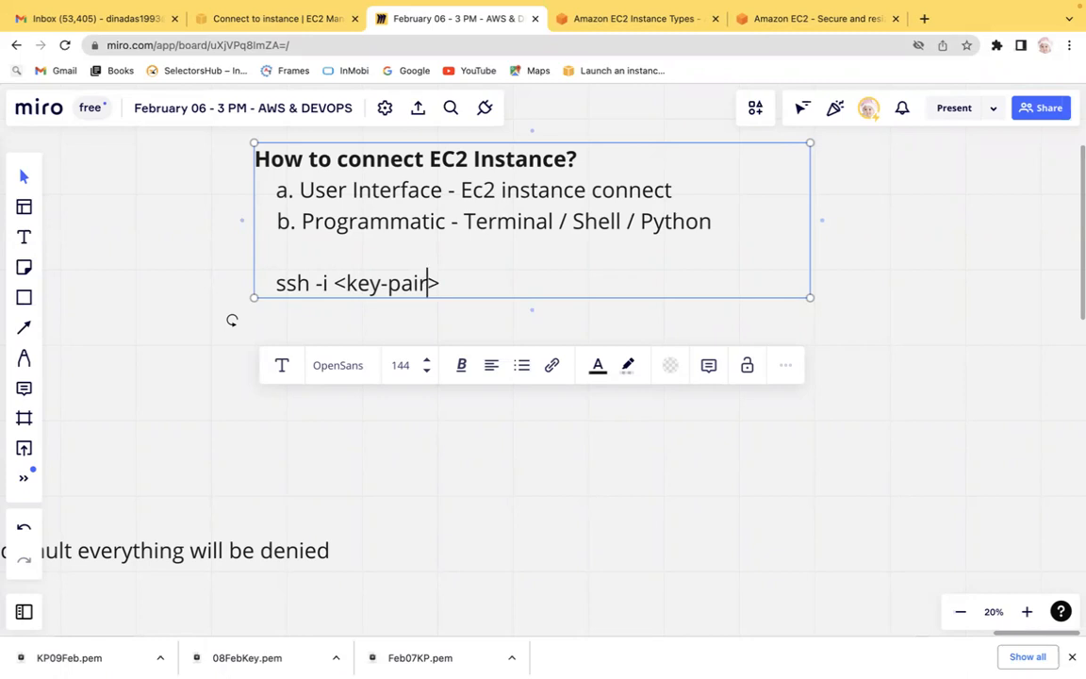
key("Right")
type("username")
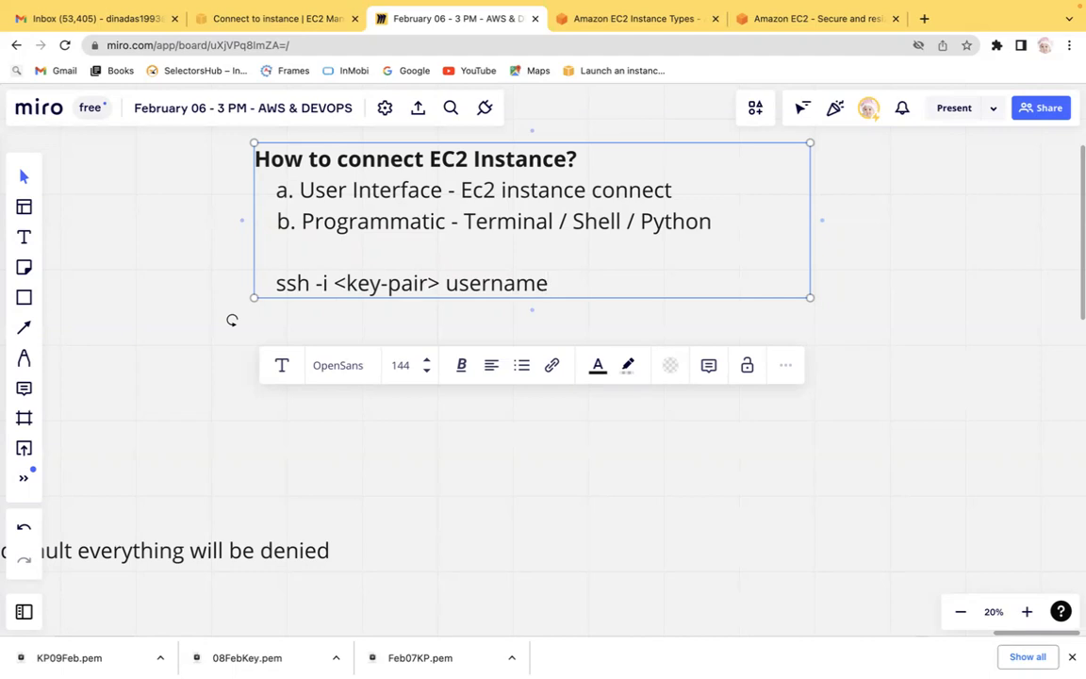
type("@public")
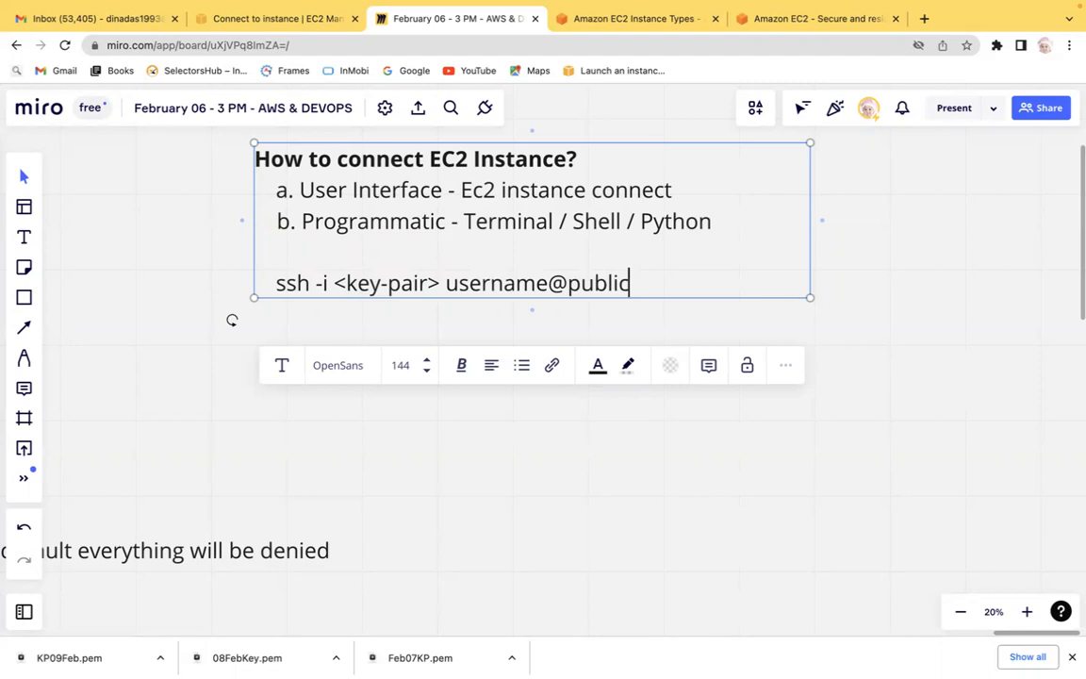
type("ip")
Highlight the parts of the ssh command line to explain each component.
left_click_drag(274, 283, 688, 279)
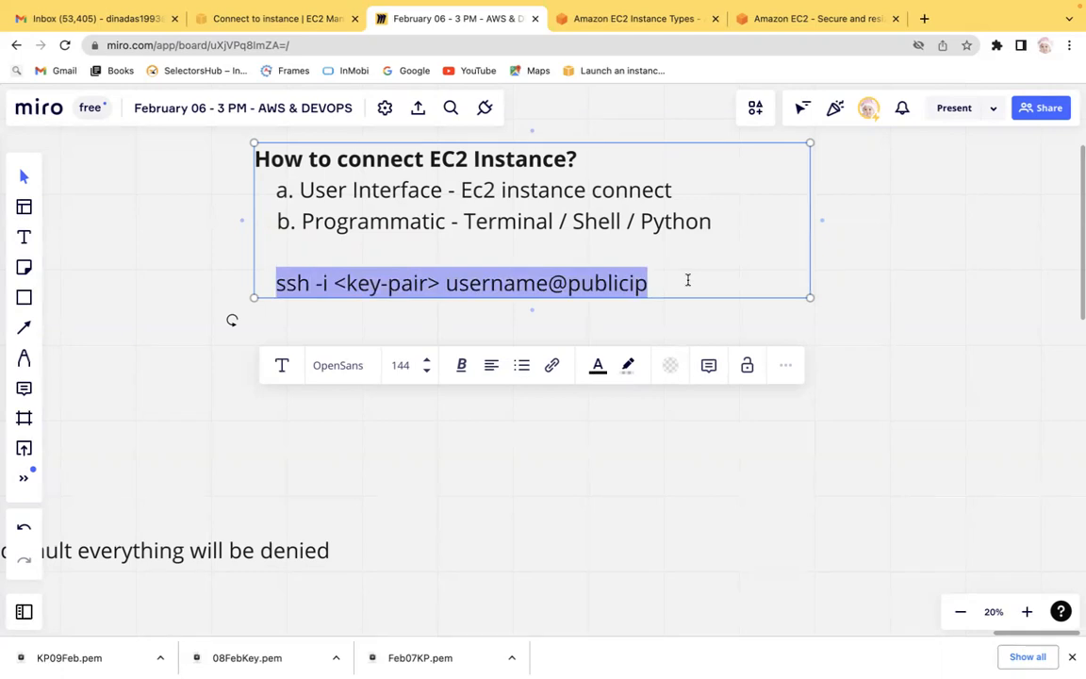
left_click(688, 280)
left_click(272, 281)
left_click_drag(273, 281, 503, 283)
left_click(314, 283)
left_click(459, 283)
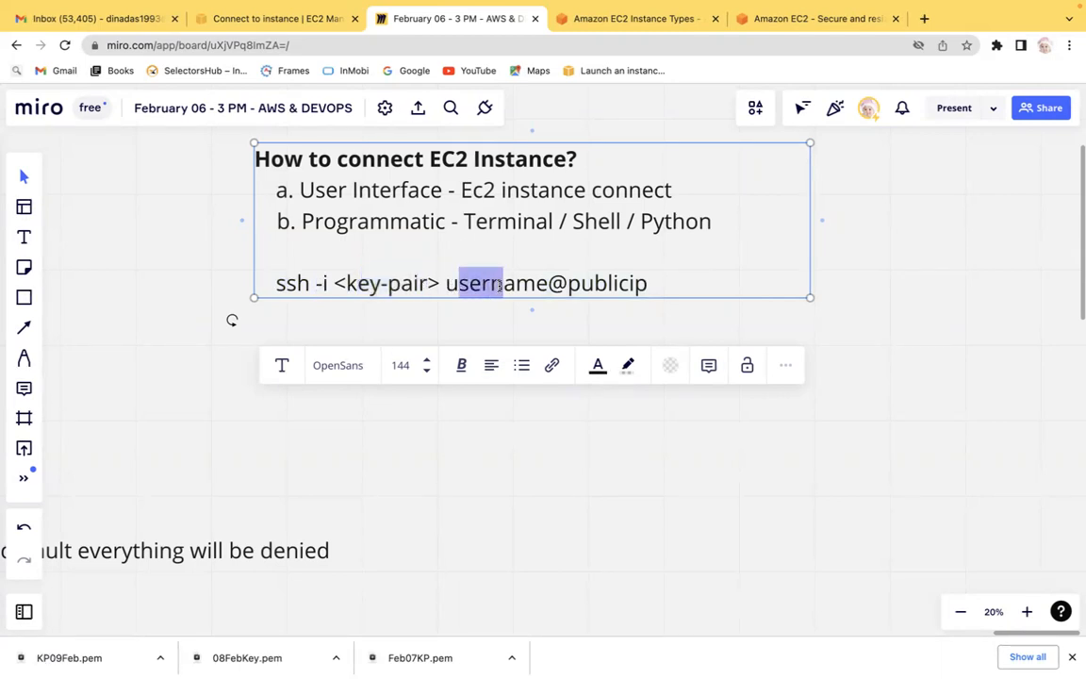
left_click_drag(580, 283, 650, 280)
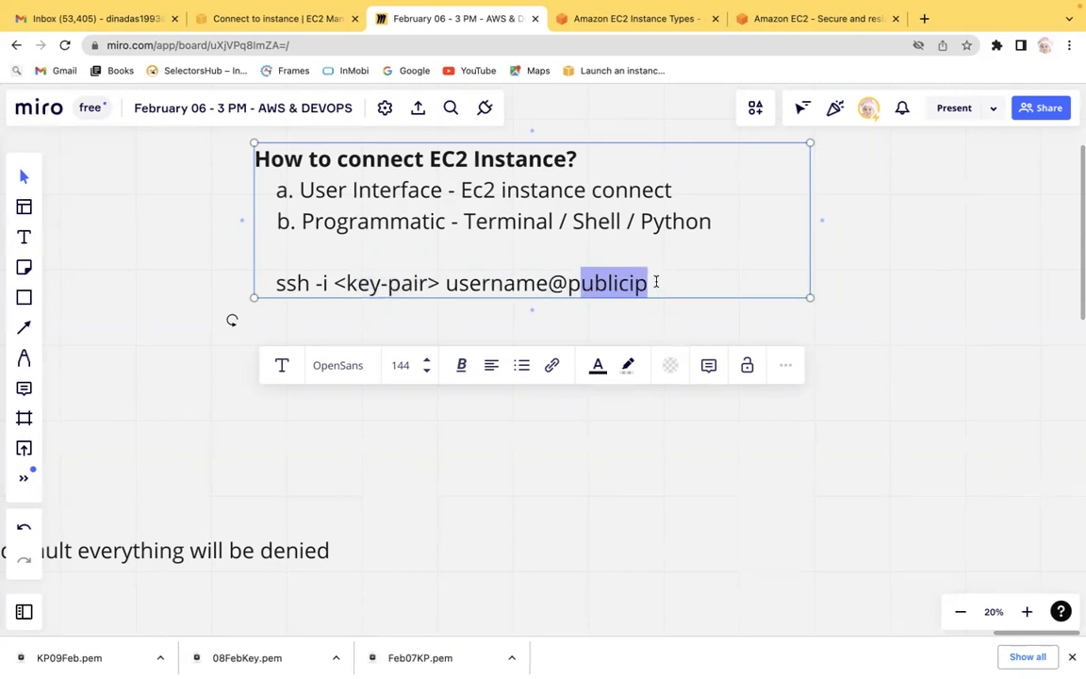
left_click(656, 281)
Start a second line 'ssh -i <>' at the end of the Miro text box.
key("Return")
key("Return")
type("ssh")
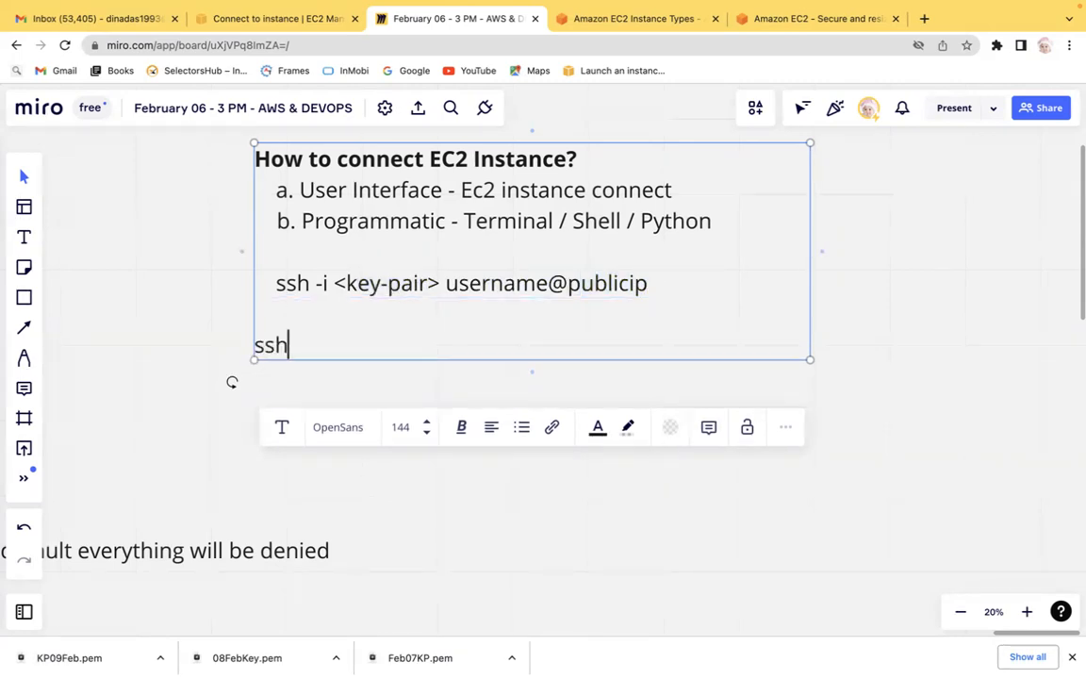
type(" -i <>")
left_click(326, 344)
In Terminal, change the working directory to Downloads.
left_click(776, 657)
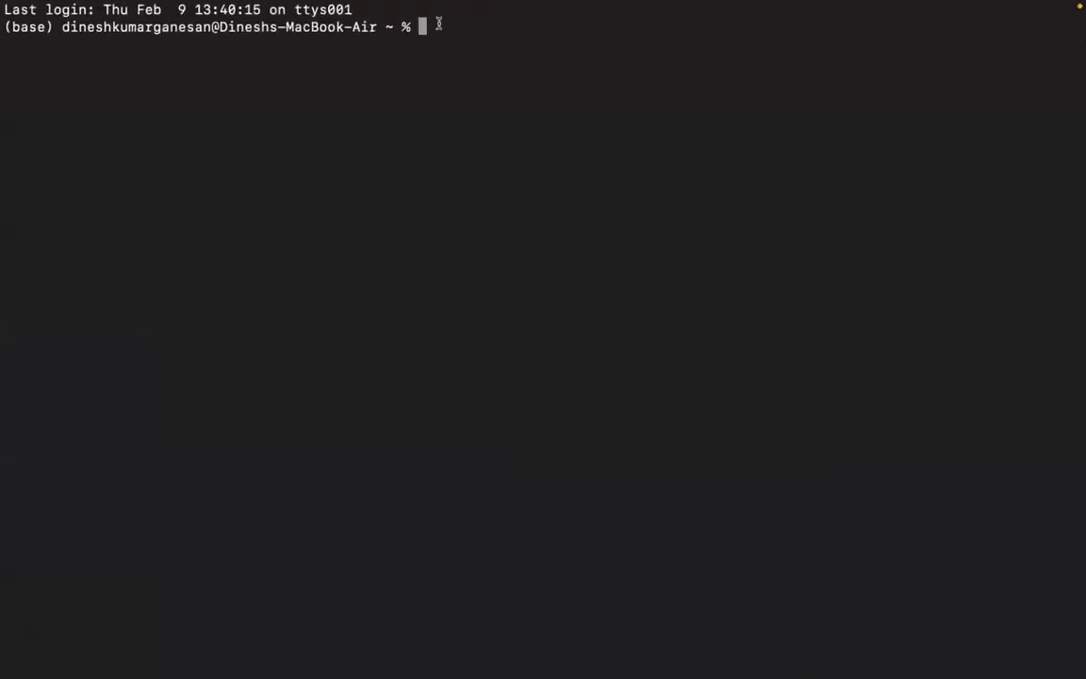
type("cd Downloads/")
key("Return")
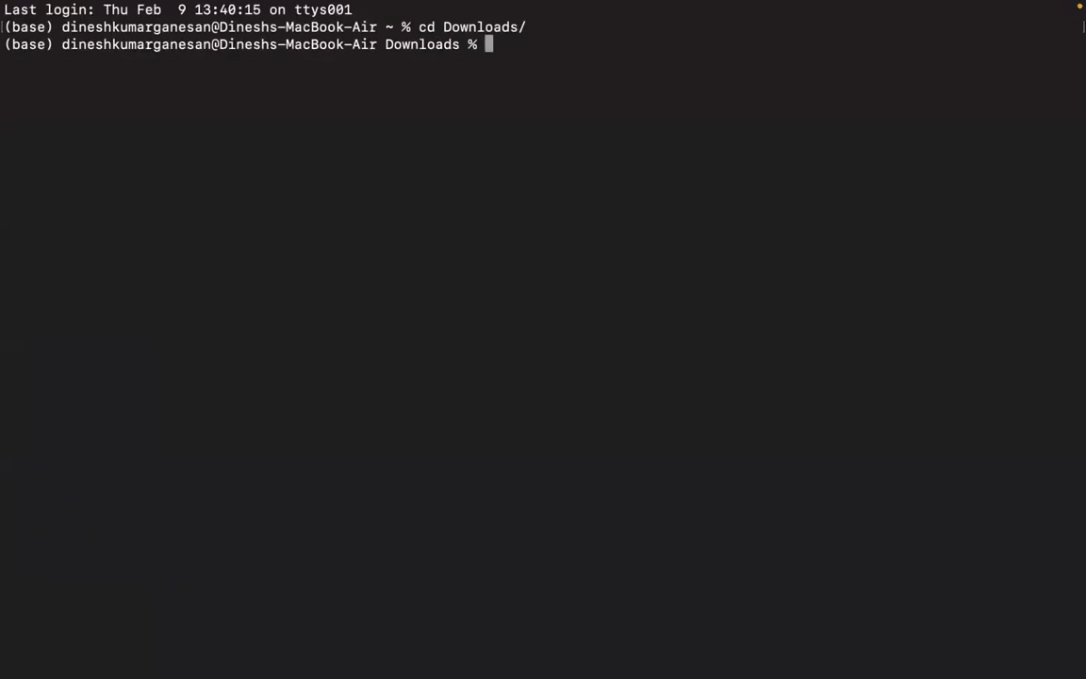
Check the key file's name in the Downloads folder and enter 'ssh -i KP09Feb.pem' in Terminal.
mouse_move(418, 663)
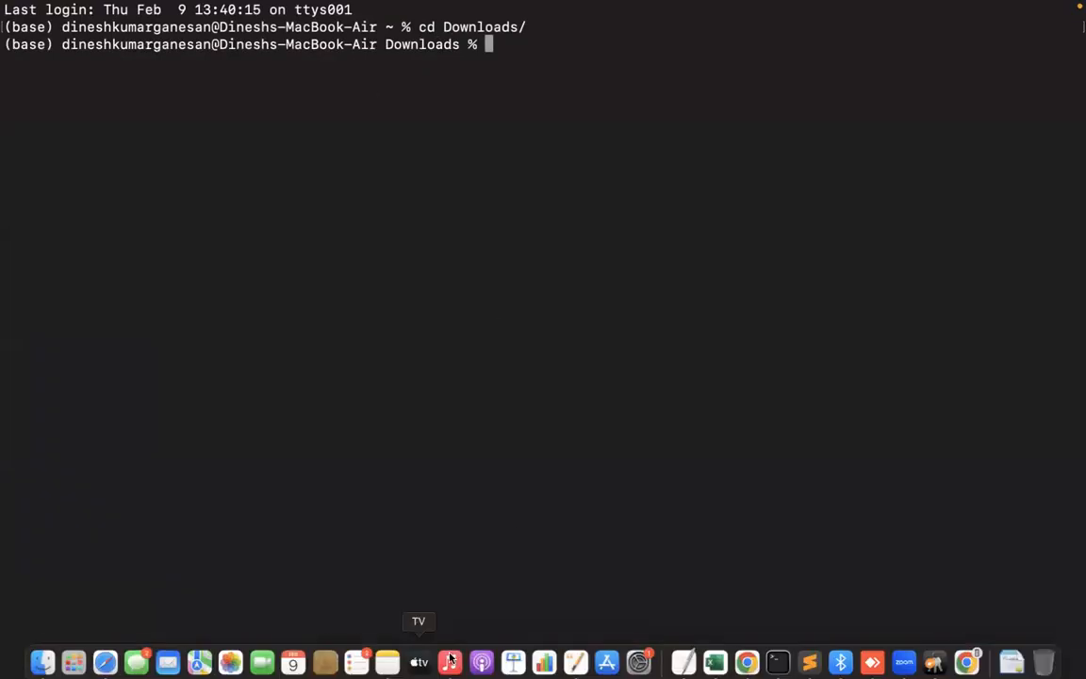
left_click(45, 659)
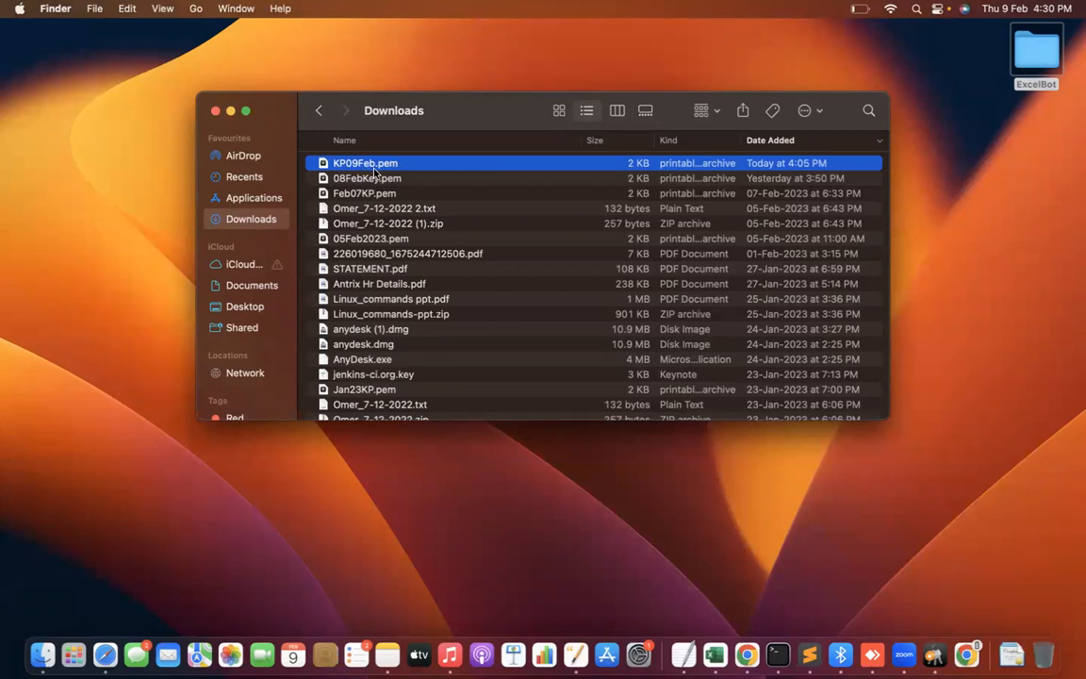
key("ctrl+Right")
type("ssh -i")
key("ctrl+Left")
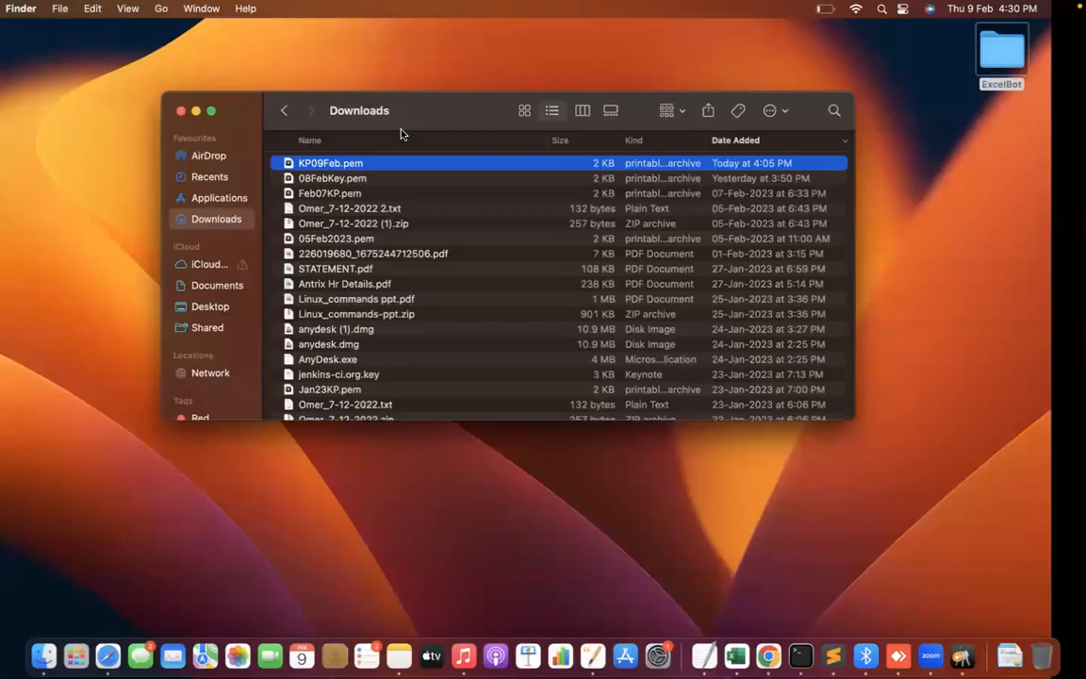
key("ctrl+Right")
type("KP")
key("ctrl+Left")
key("ctrl+Right")
type("09")
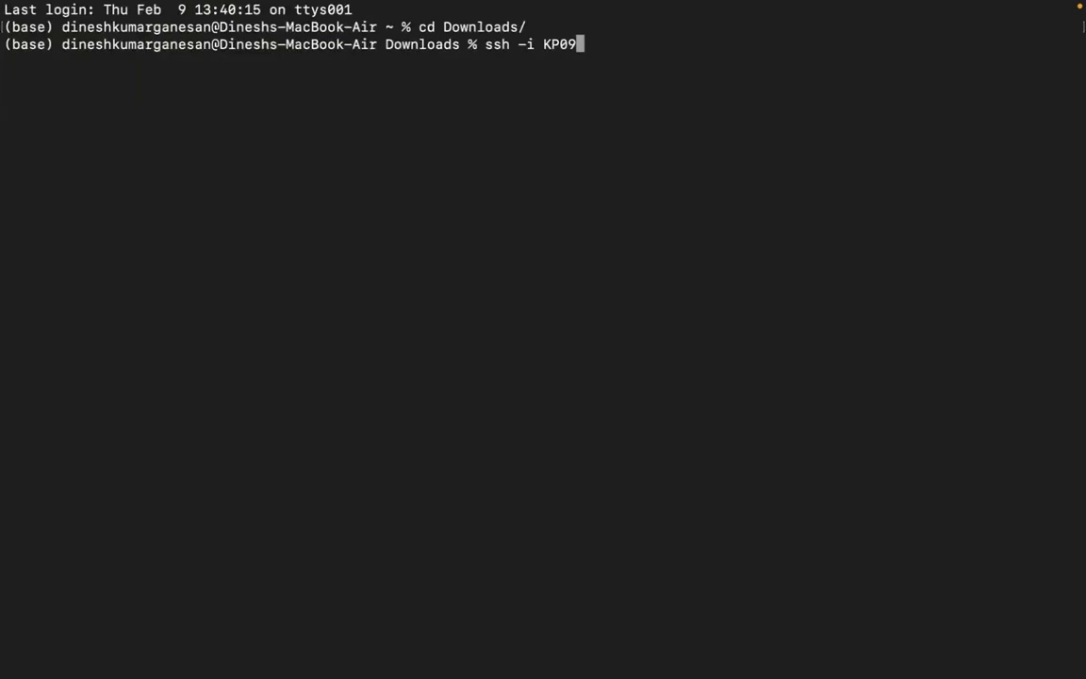
type("Feb.pem")
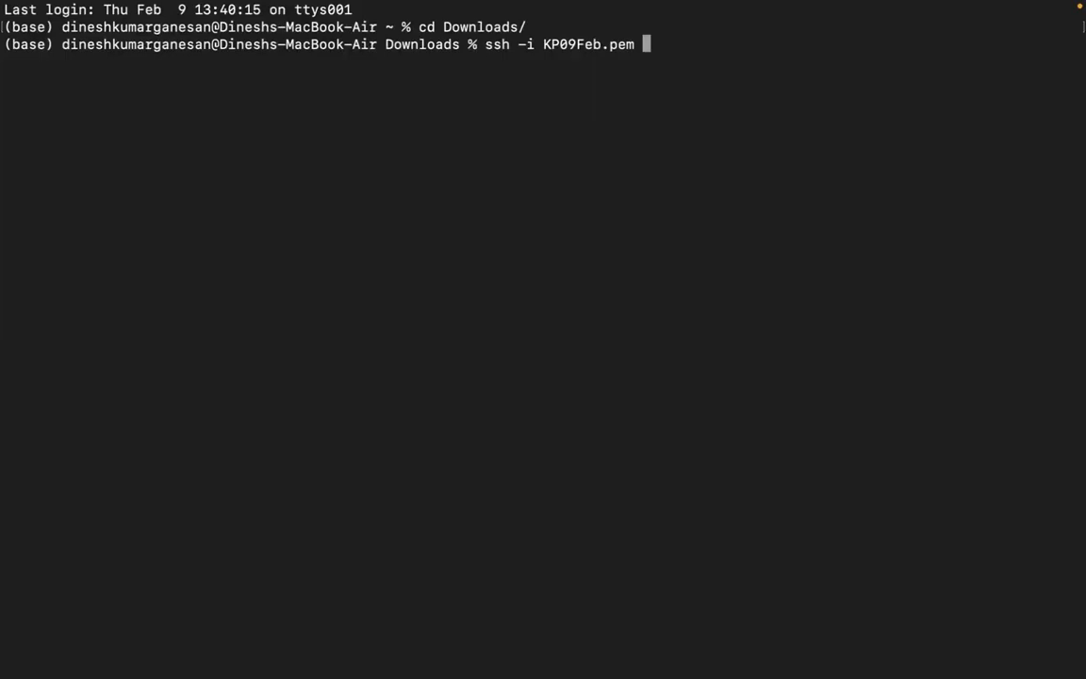
Append the user name ec2-user to the ssh command.
key("ctrl+Left")
key("ctrl+Right")
type("ec2-user")
key("ctrl+Left")
key("ctrl+Right")
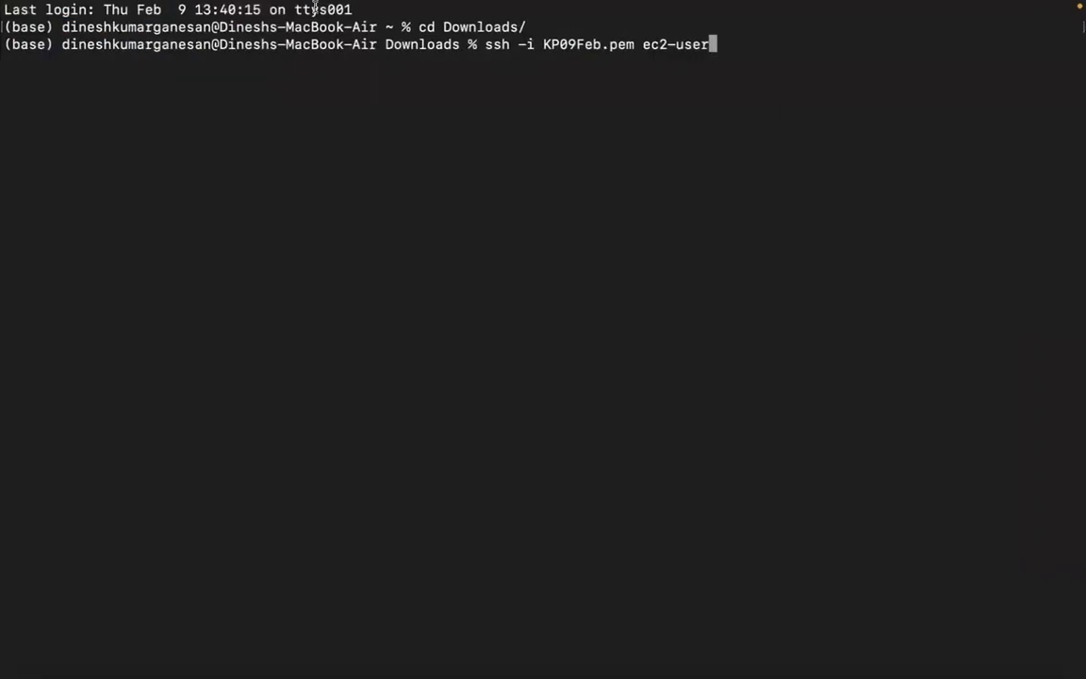
Check the user name on the Connect to instance page and append '@' to the ssh command.
key("super+Tab")
key("super+Tab")
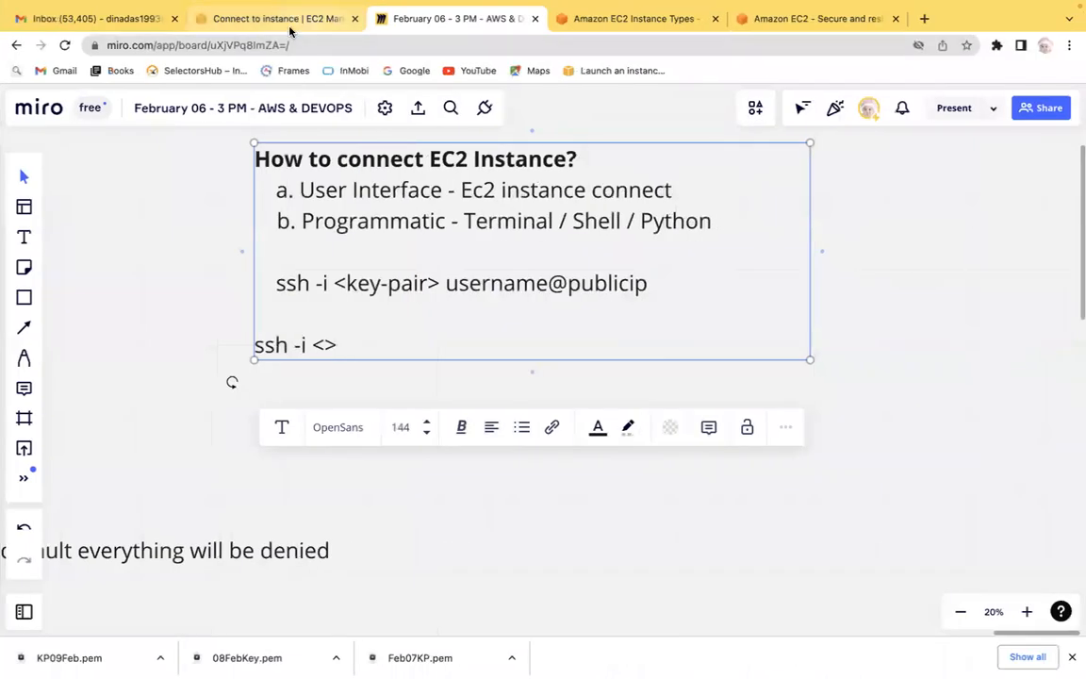
left_click(289, 31)
left_click(146, 189)
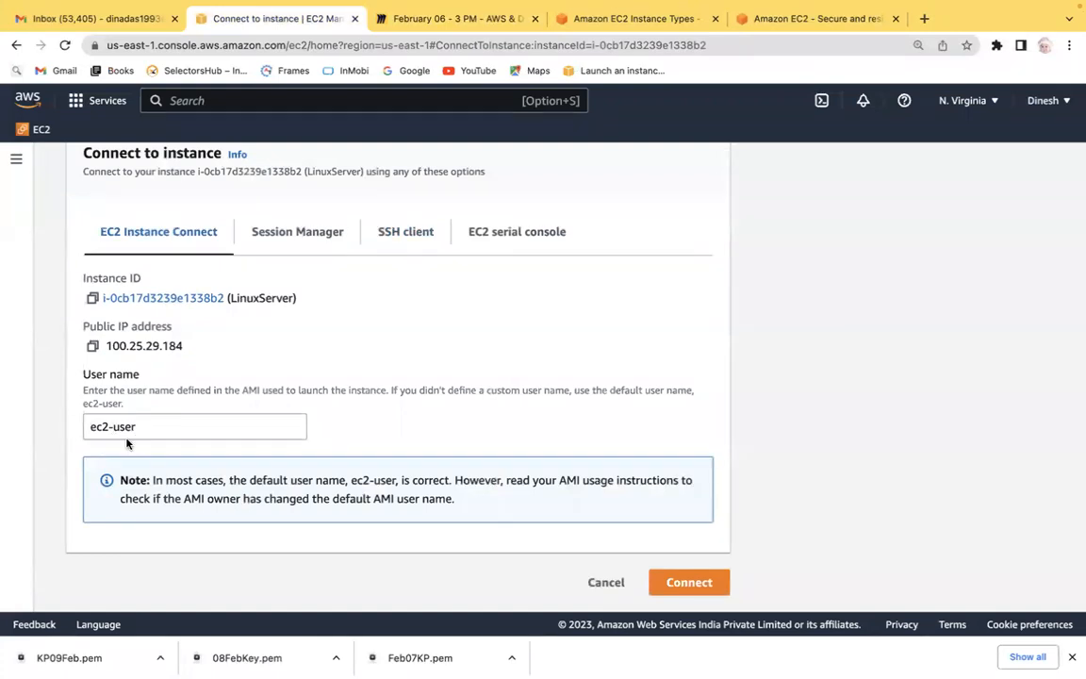
key("super+Tab")
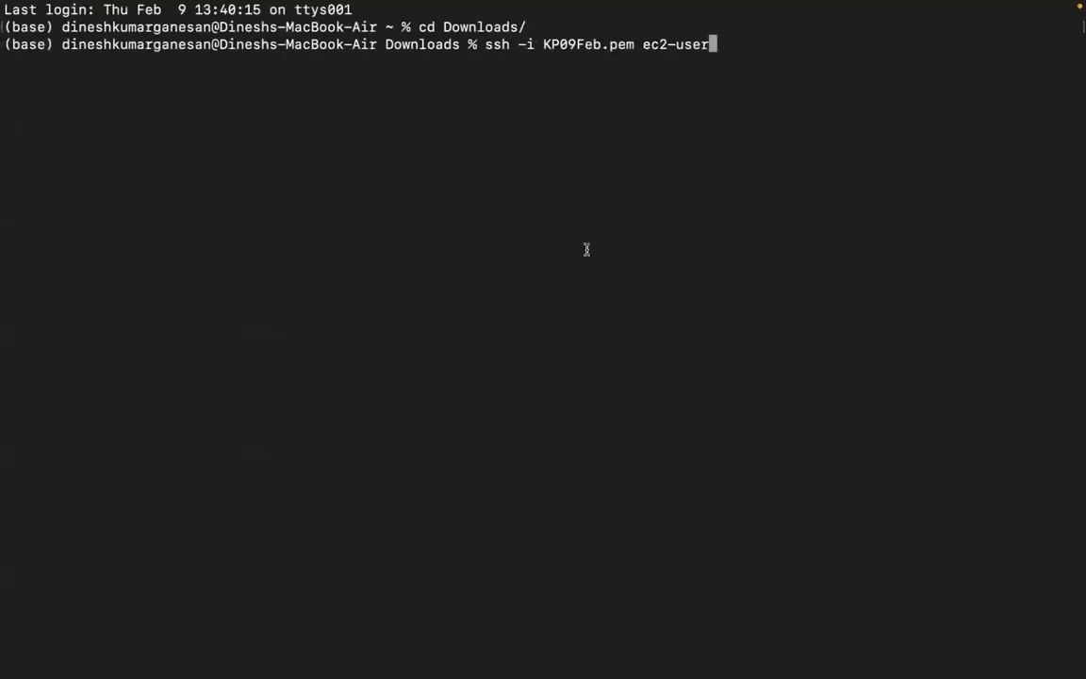
type("@")
Open the LinuxServer instance's summary and copy its public IPv4 address.
key("super+Tab")
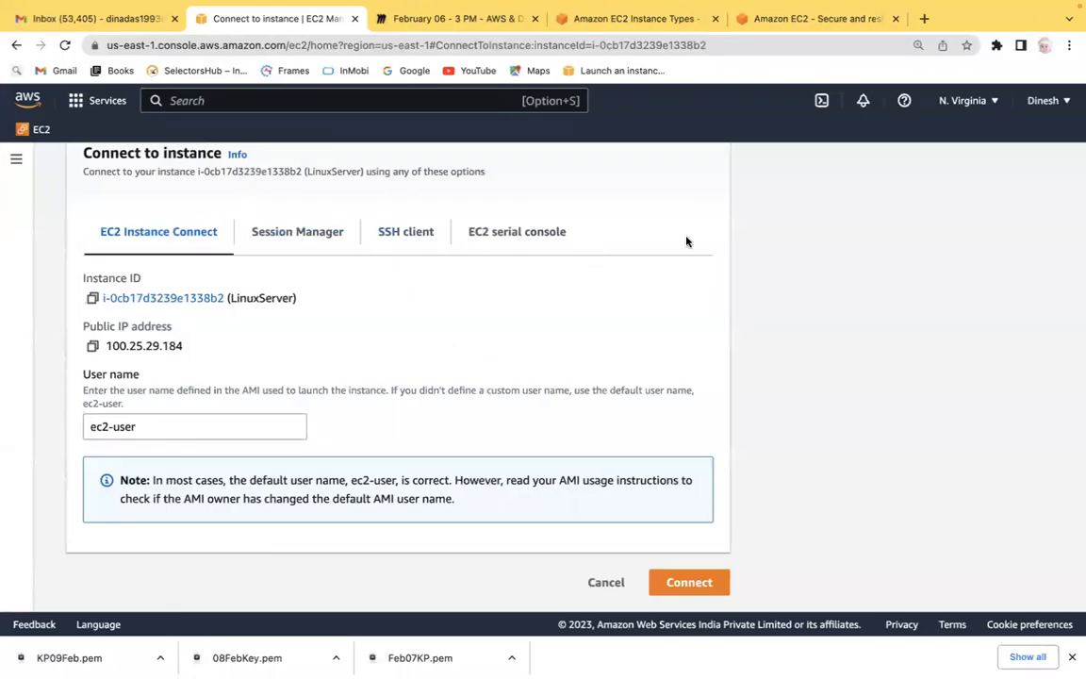
scroll(787, 252, "up", 2)
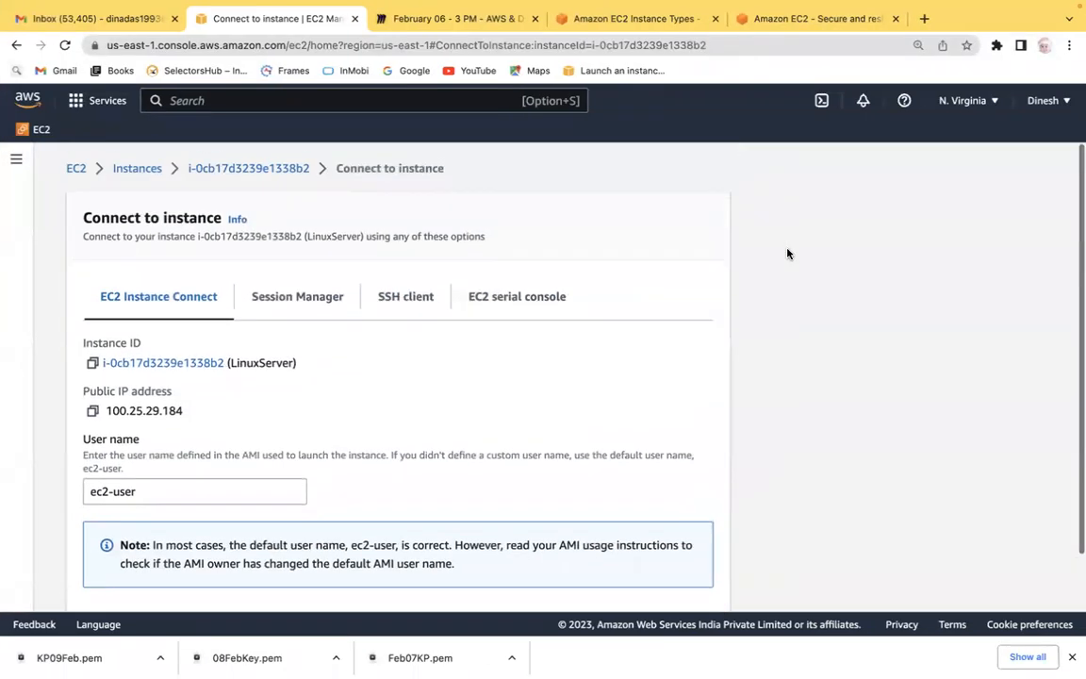
left_click(247, 169)
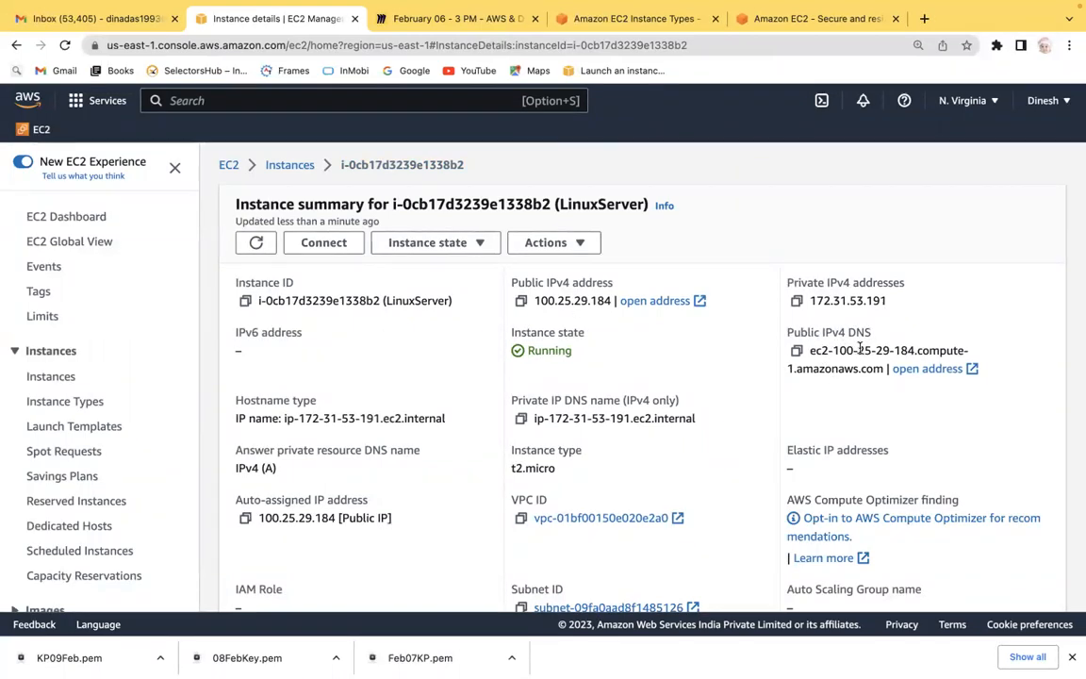
left_click(520, 302)
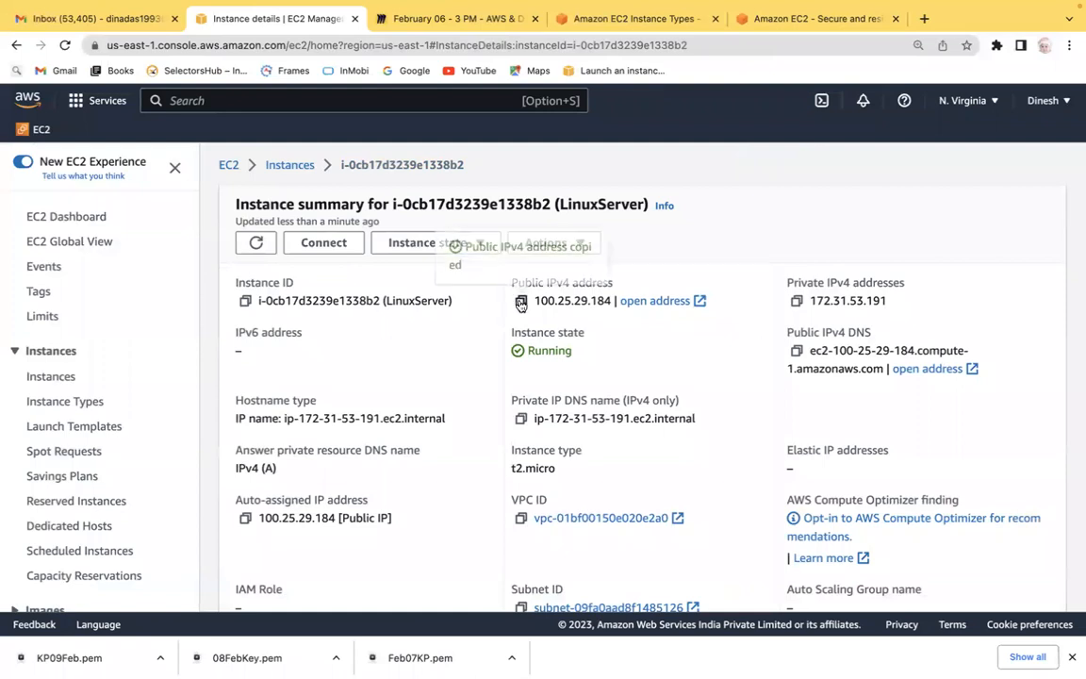
Paste the public IPv4 address into the ssh command in Terminal, run it, and answer yes to continue connecting.
key("super+Tab")
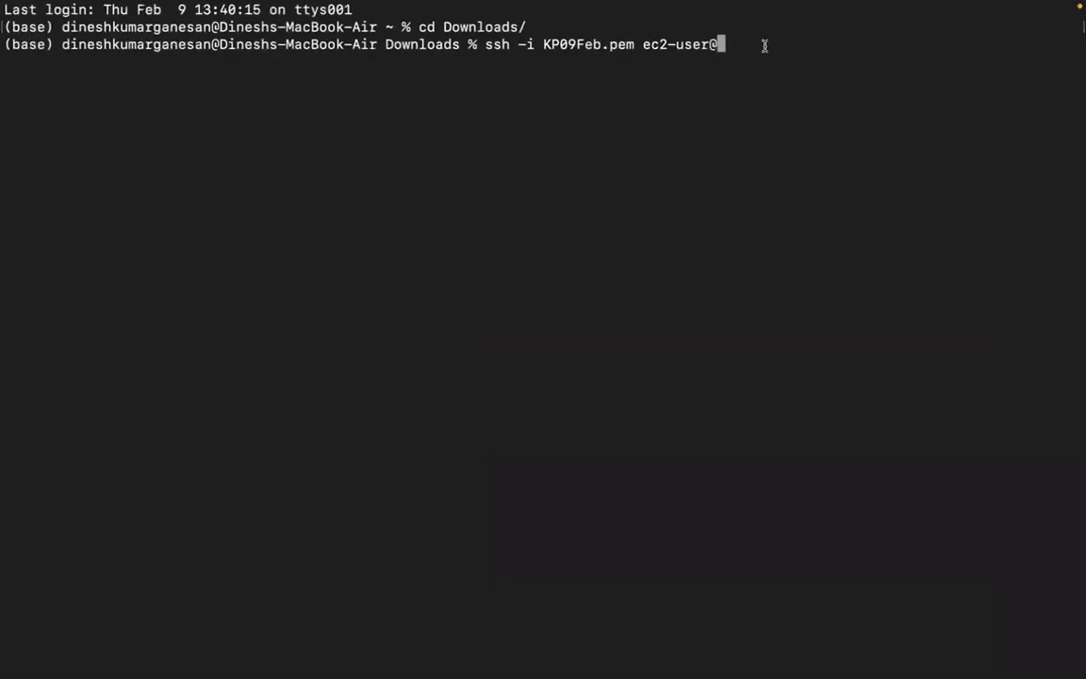
key("super+v")
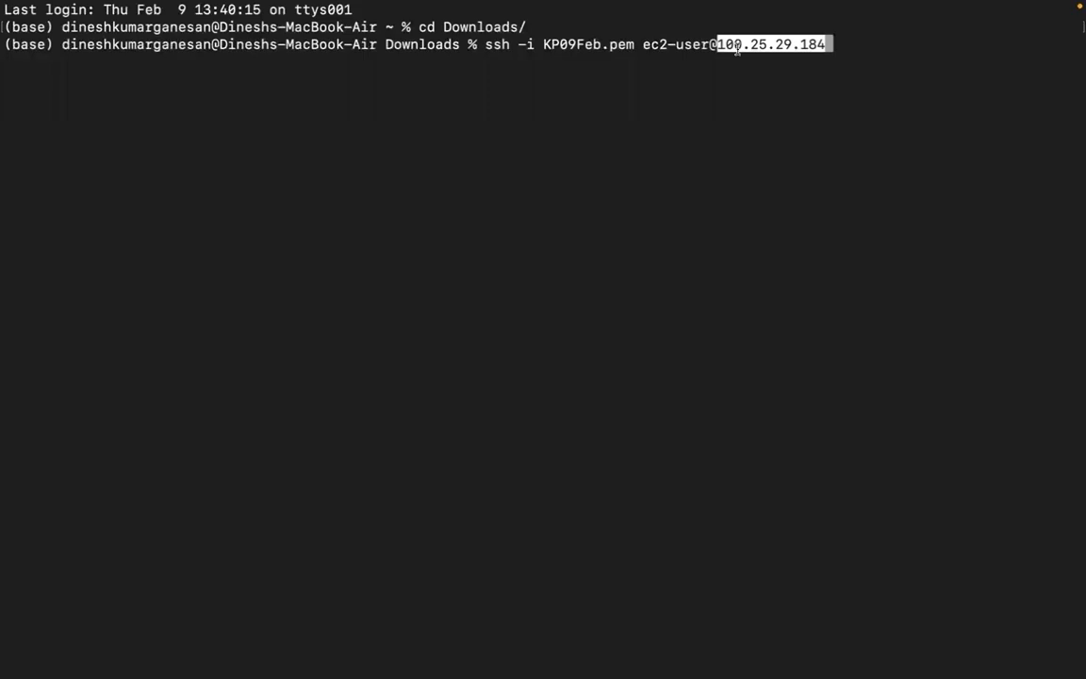
key("Return")
key("Return")
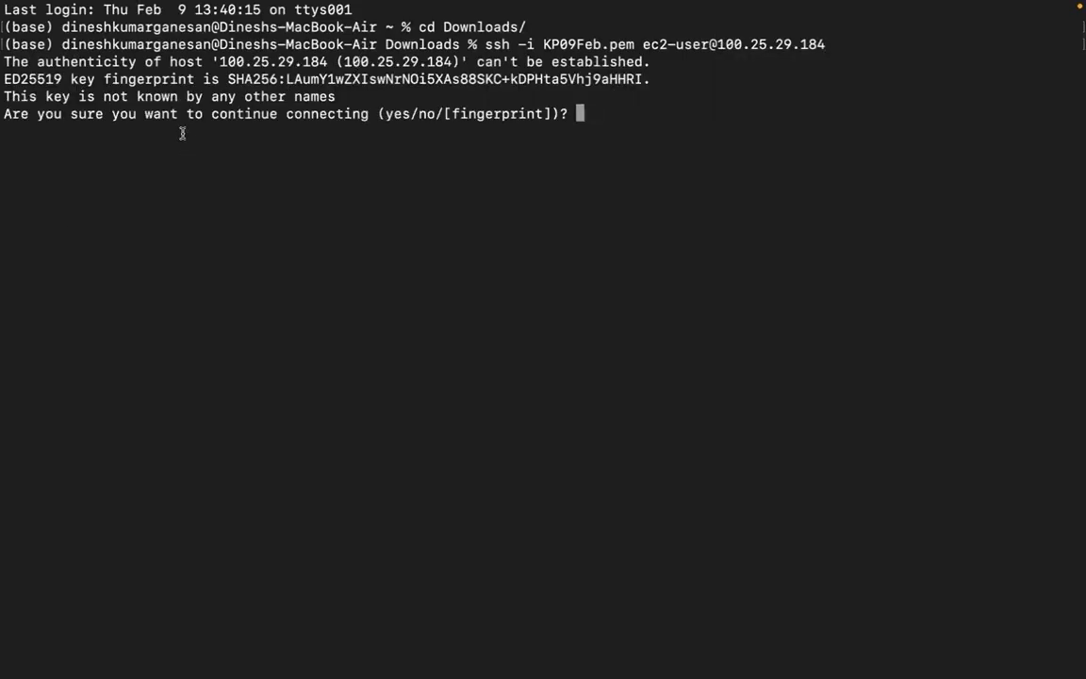
type("yes")
key("Return")
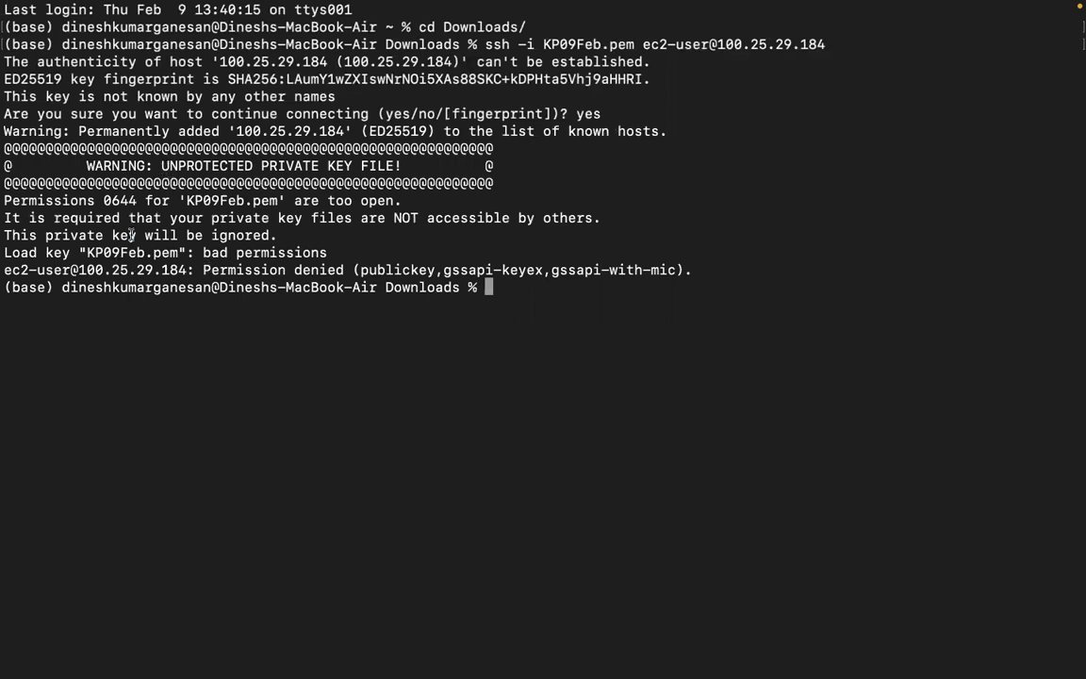
Examine the unprotected private key file warning in the Terminal output.
left_click_drag(131, 235, 210, 235)
left_click_drag(145, 218, 365, 215)
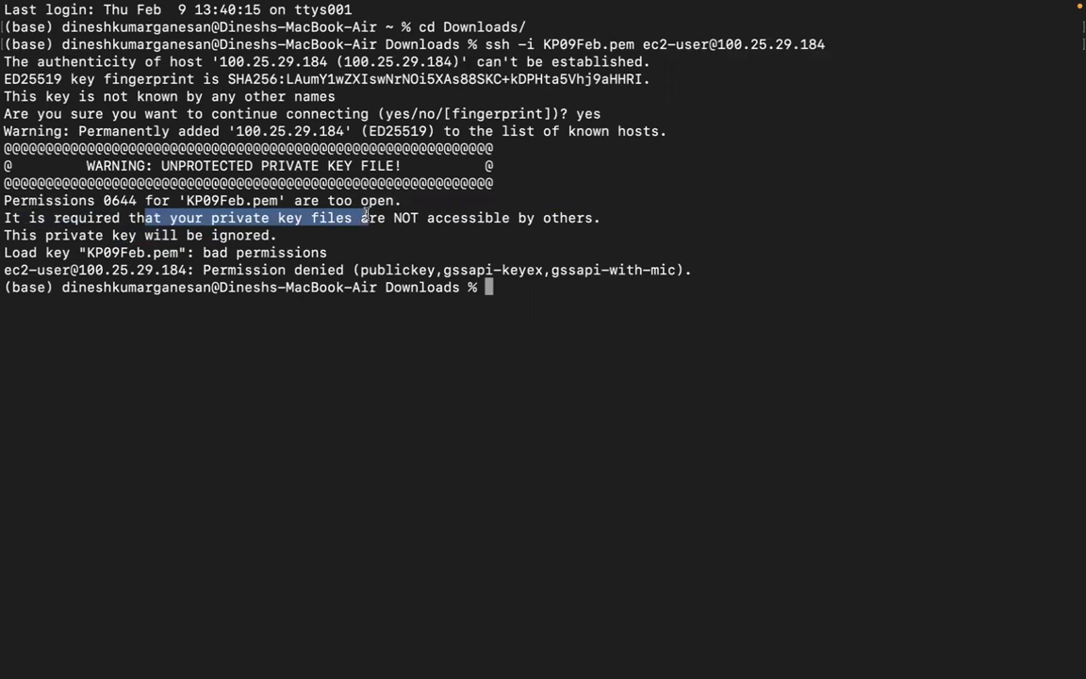
left_click(283, 236)
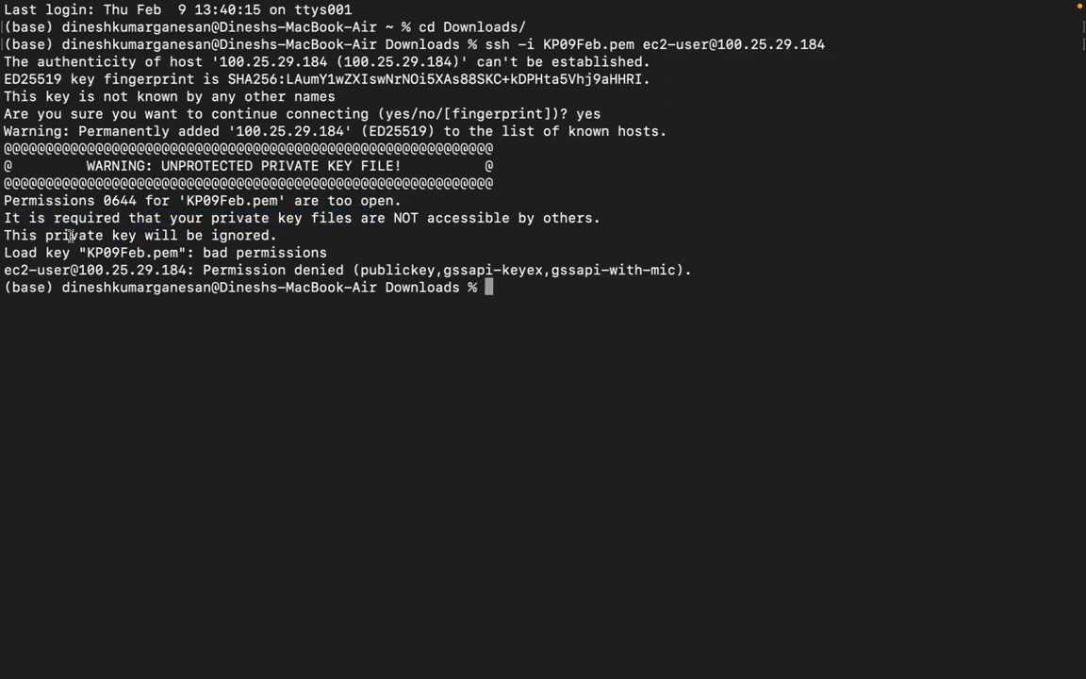
left_click_drag(71, 236, 227, 235)
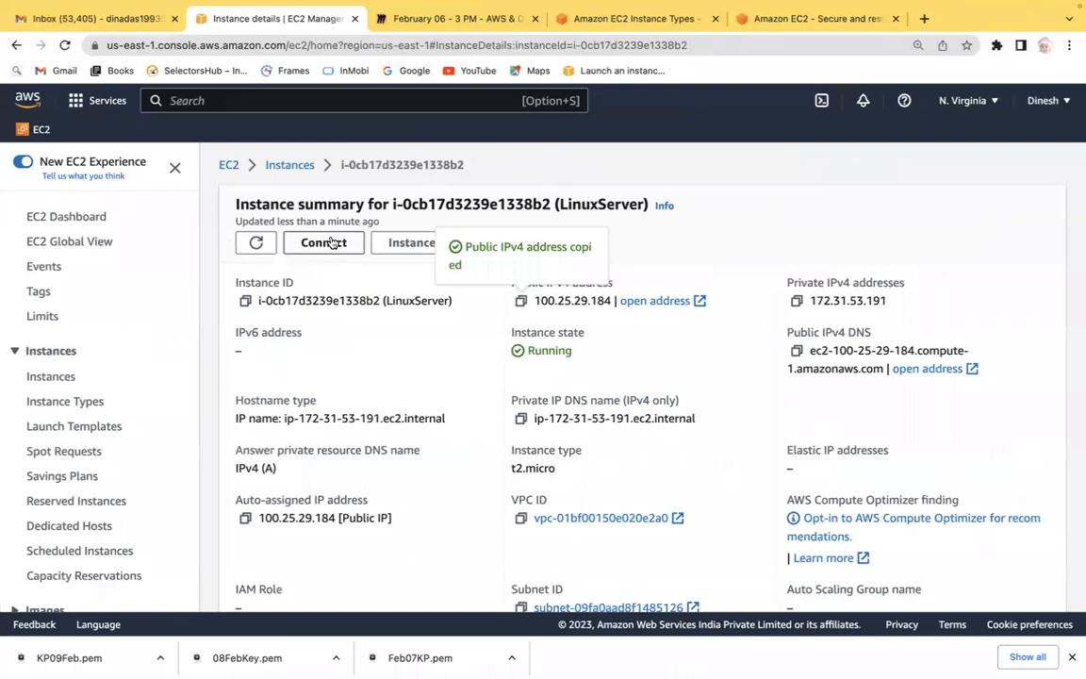
Open the SSH client connection instructions for the LinuxServer instance and review the chmod 400 command.
left_click(286, 166)
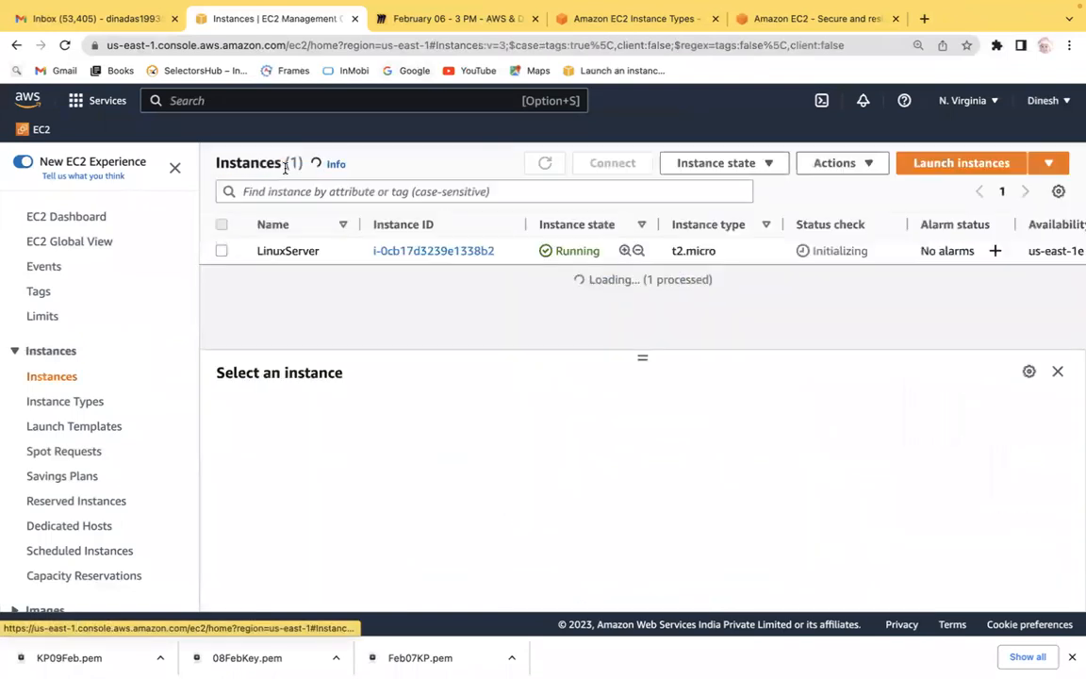
left_click(222, 251)
left_click(614, 163)
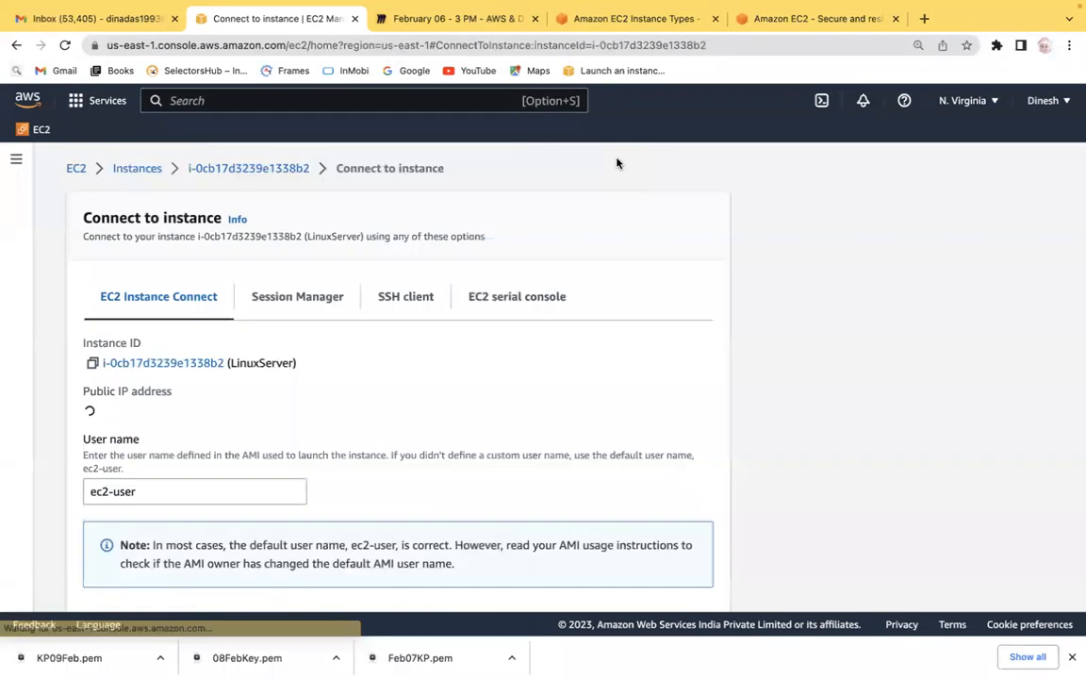
left_click(386, 300)
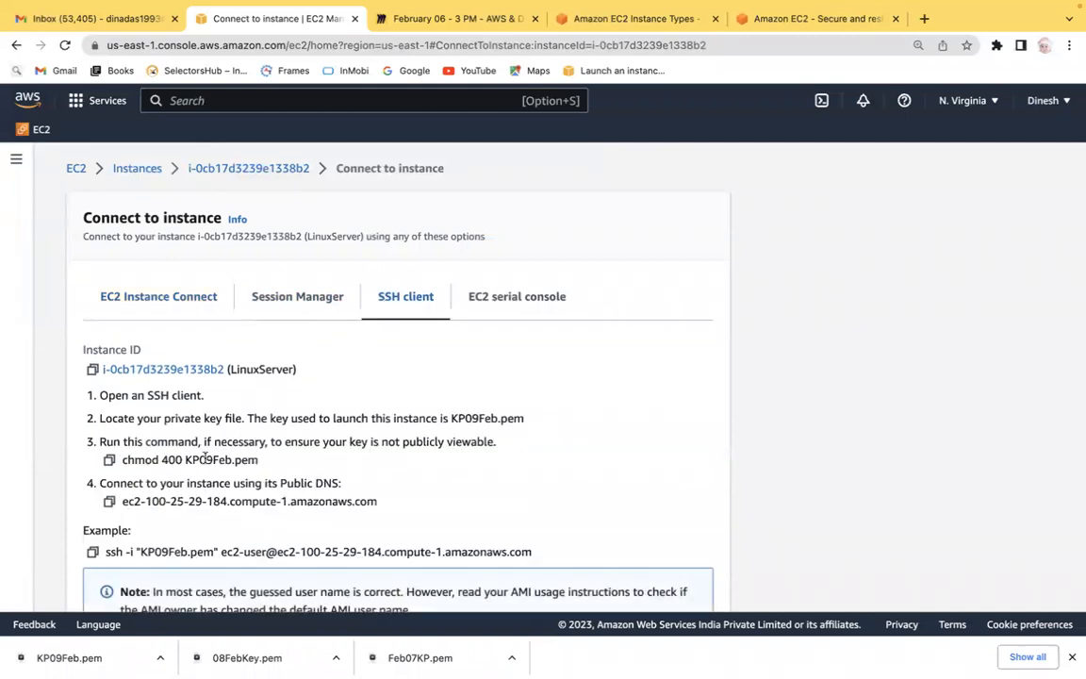
left_click_drag(120, 459, 182, 459)
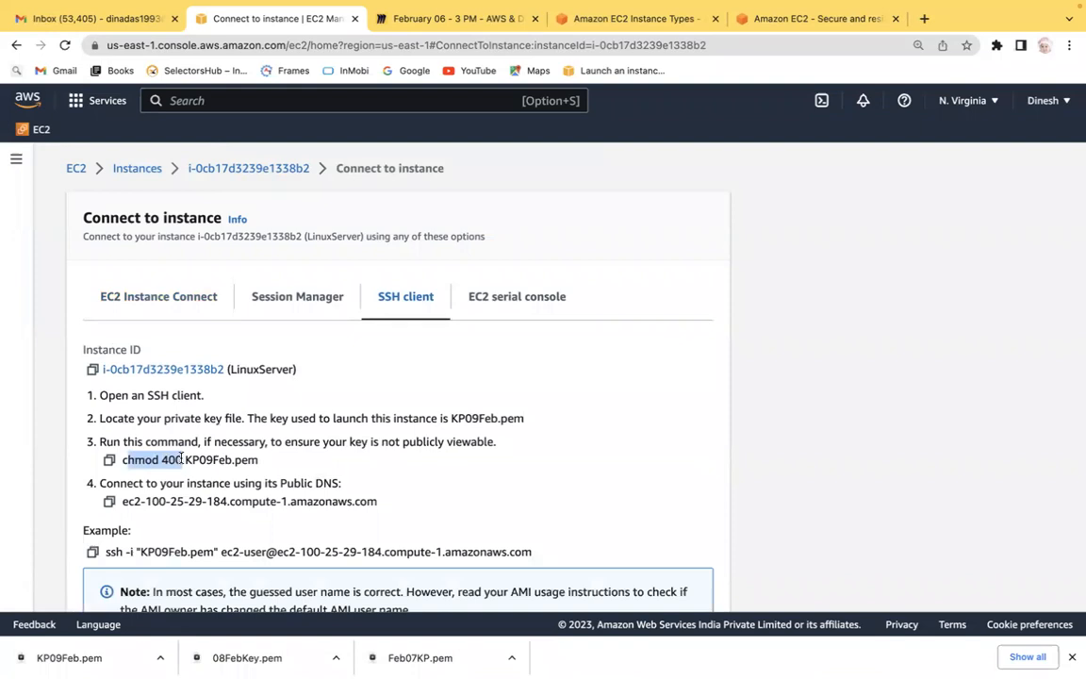
left_click(340, 441)
left_click_drag(340, 441, 382, 441)
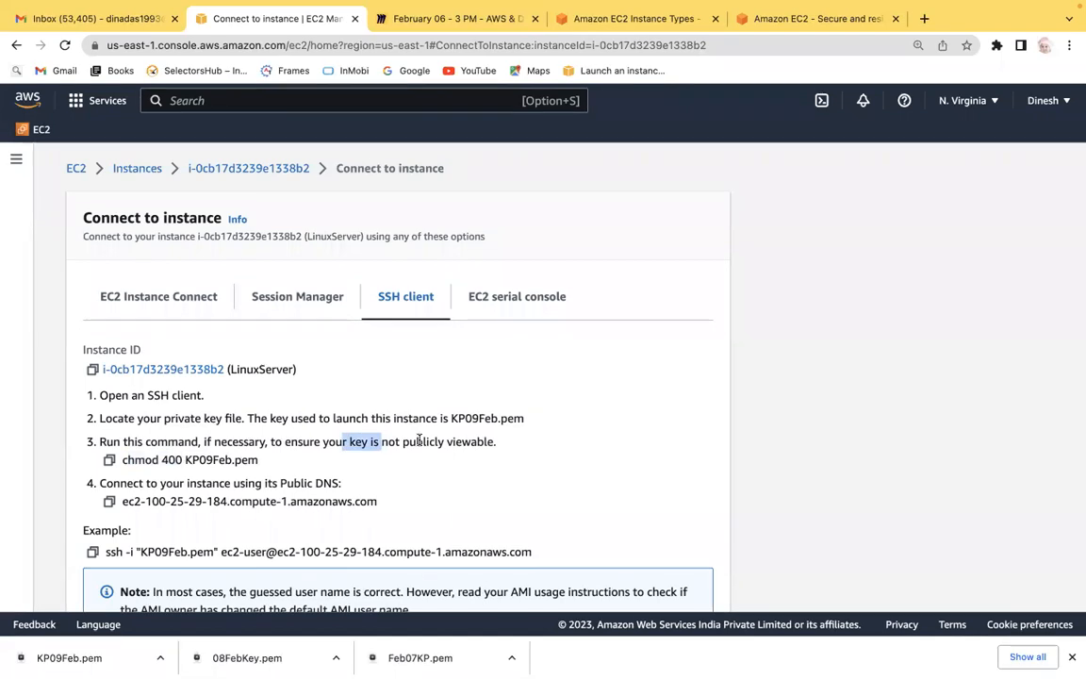
Restrict the key file's permissions by running 'chmod 400 KP09Feb.pem' in Terminal.
key("super+Tab")
key("super+Tab")
key("super+shift+Tab")
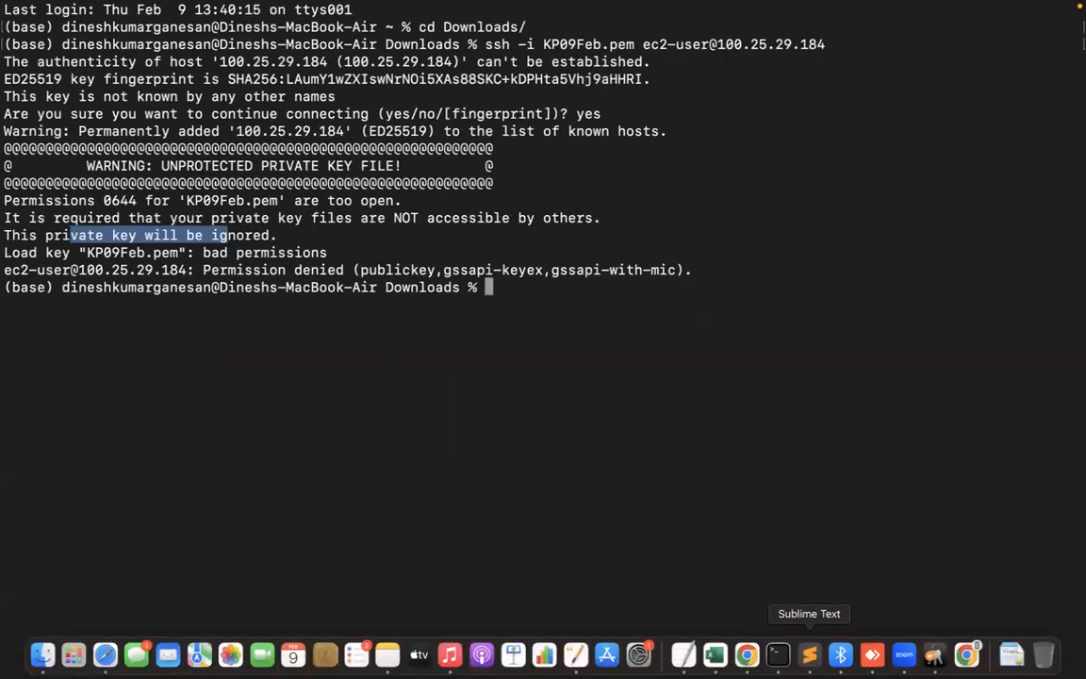
type("chmod")
key("BackSpace")
key("BackSpace")
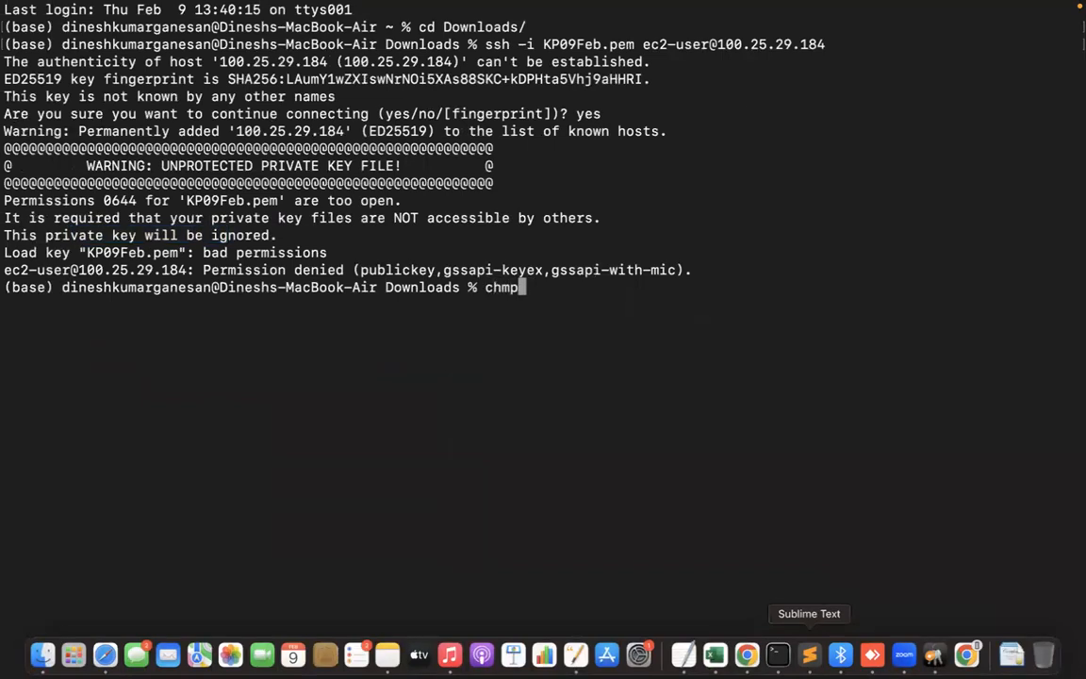
type("od 400 KP09")
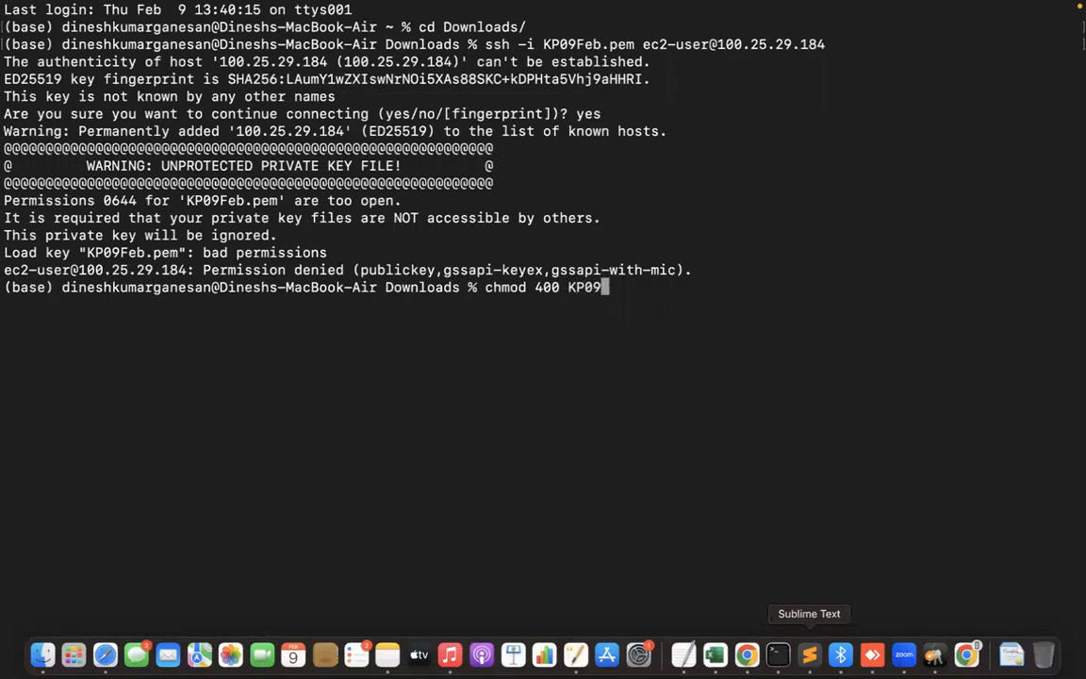
type("Feb.pem")
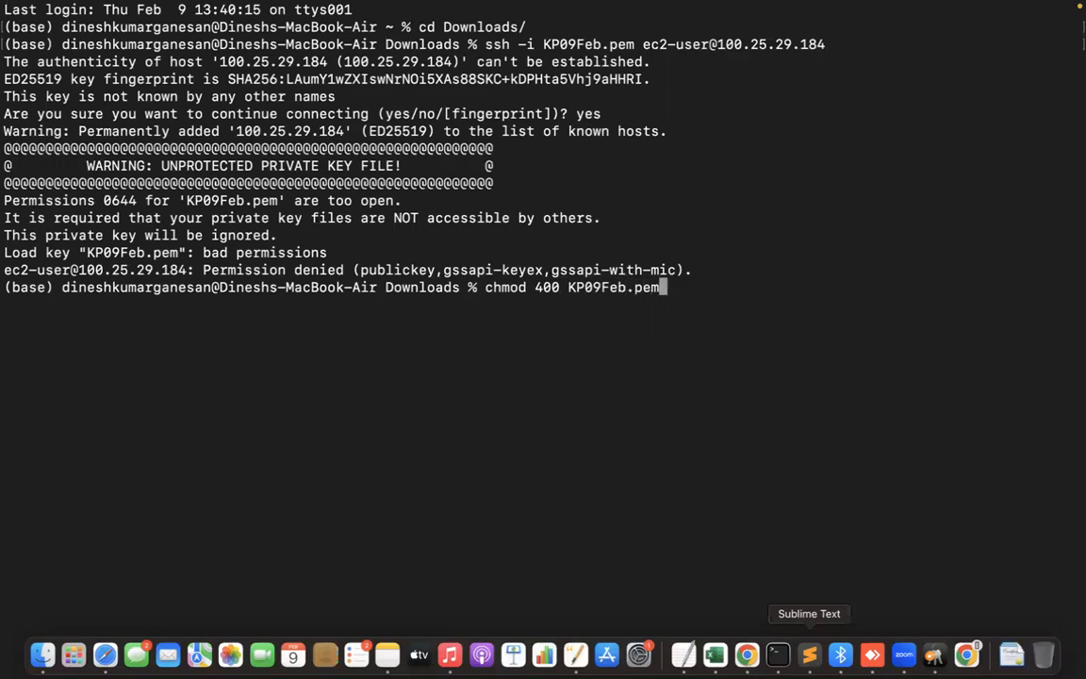
key("Return")
Rerun the previous ssh command to connect to the instance and examine the Amazon Linux 2 login banner.
key("Up")
key("Up")
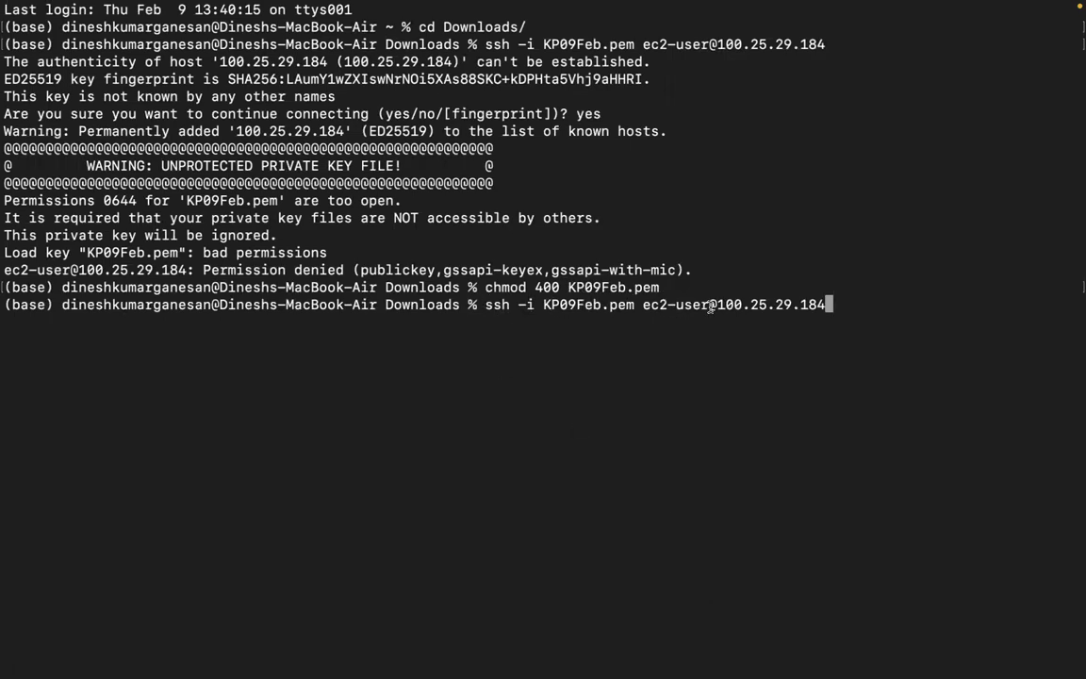
key("Return")
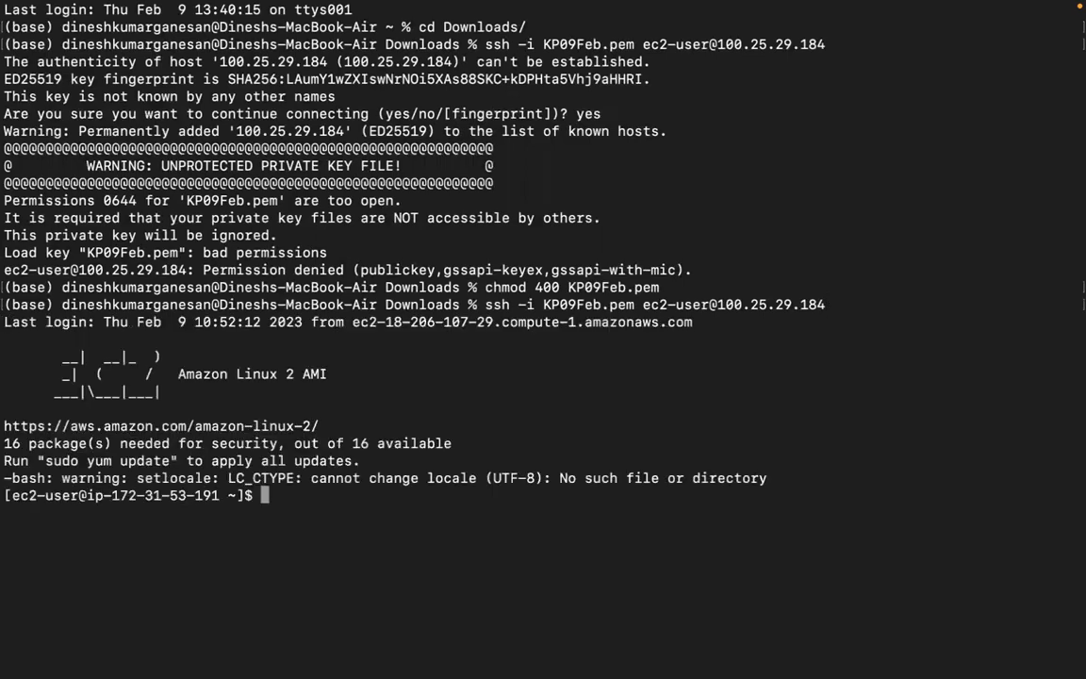
left_click_drag(53, 353, 216, 404)
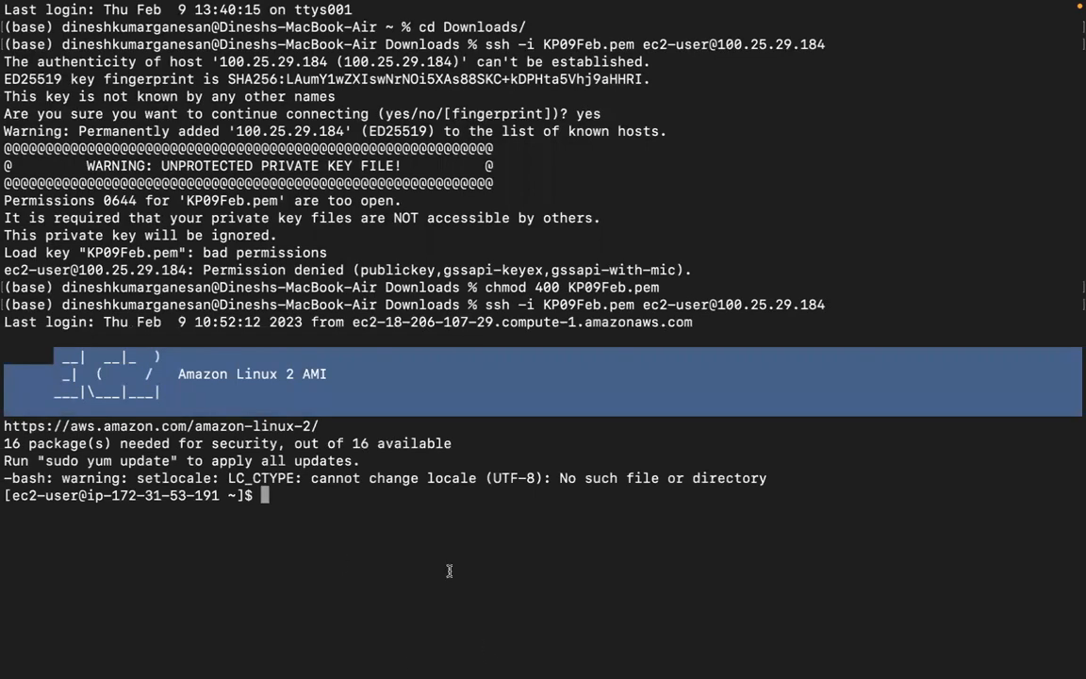
left_click(402, 446)
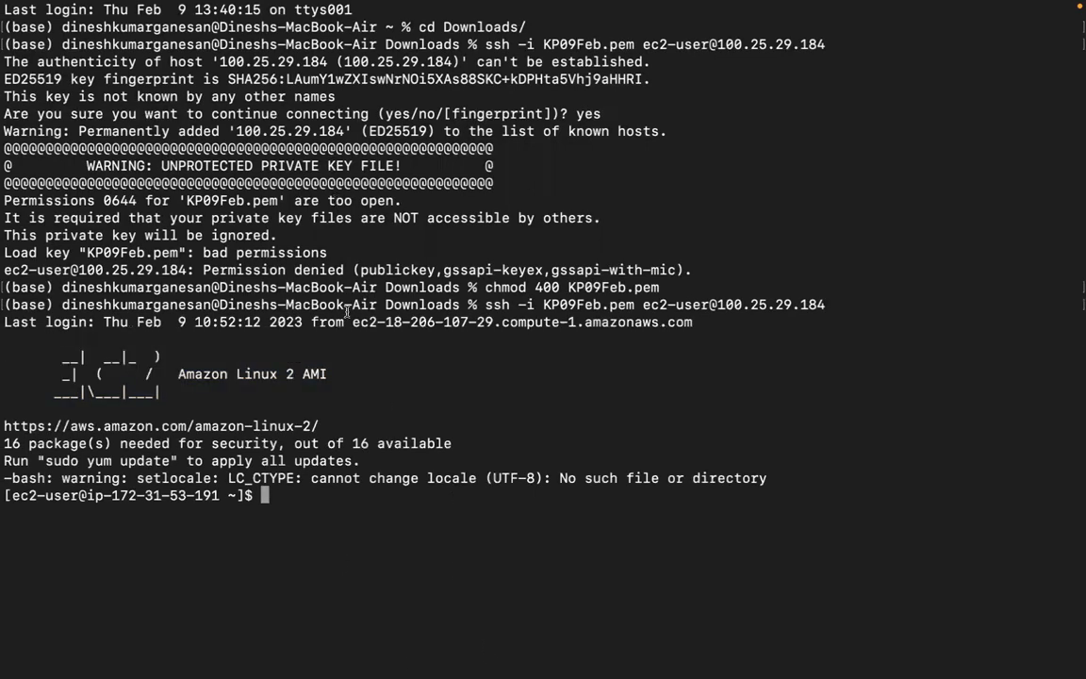